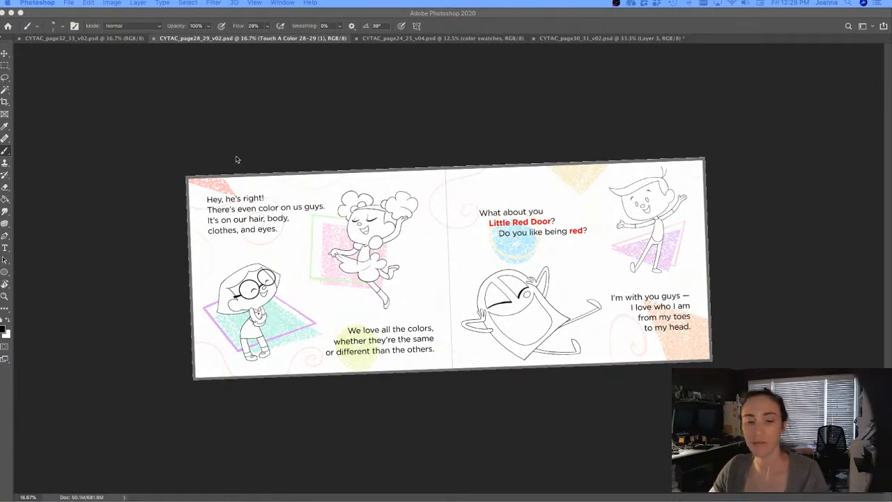
pyautogui.press('Tab')
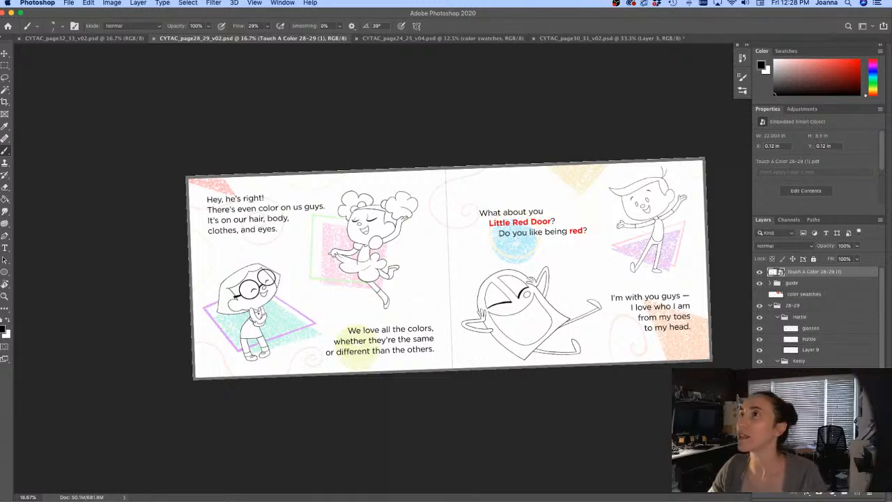
pyautogui.press('Tab')
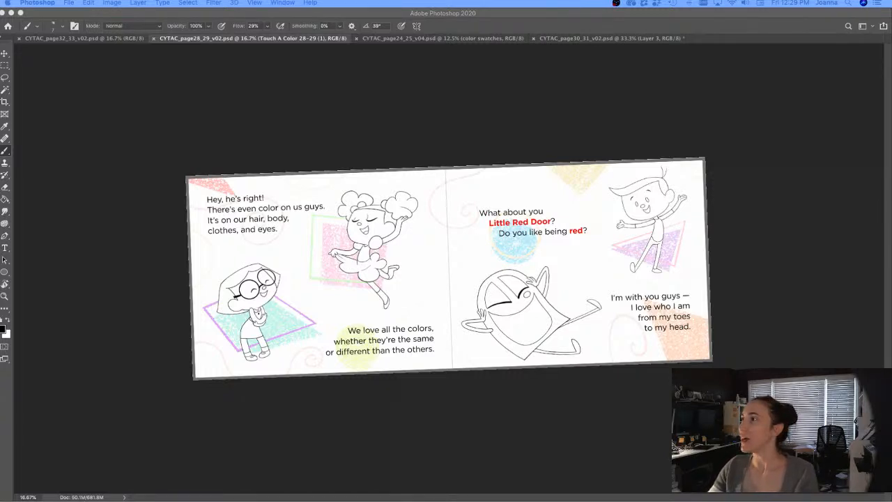
pyautogui.hotkey('shift', 'Tab')
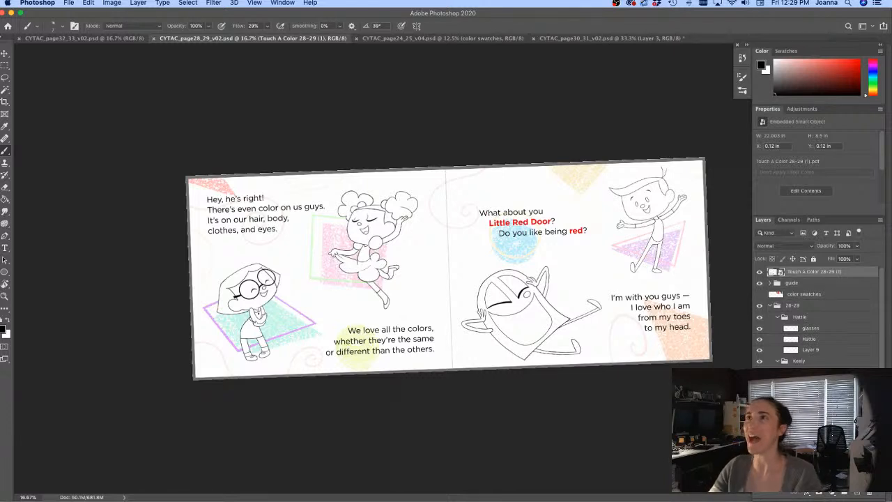
pyautogui.press('super+Tab')
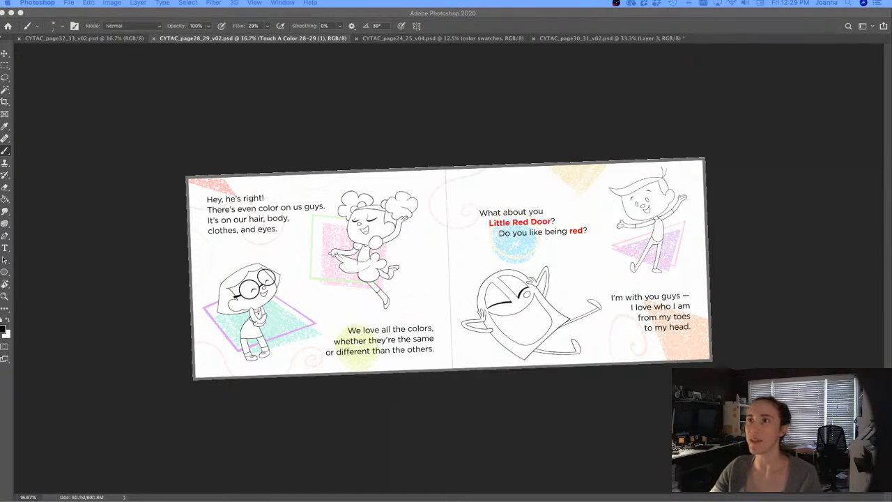
pyautogui.press('Tab')
pyautogui.press('super+minus')
pyautogui.press('super+equal')
pyautogui.press('super+equal')
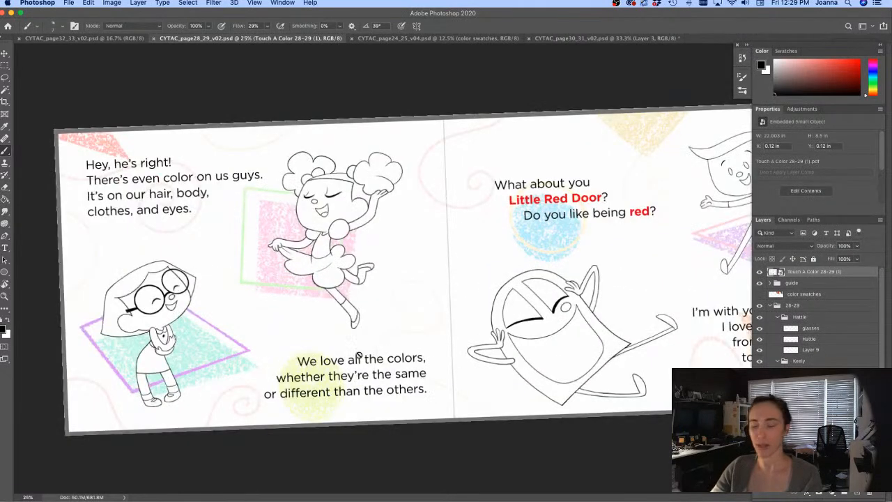
# Step: Switch to the CYTAC_page30_31_v02.psd document and turn on the rough sketch on Layer 2
pyautogui.click(380, 39)
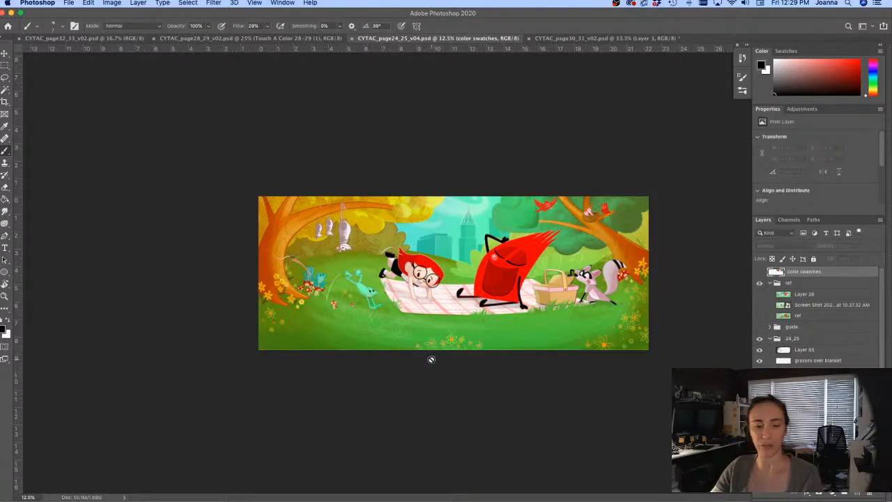
pyautogui.click(603, 39)
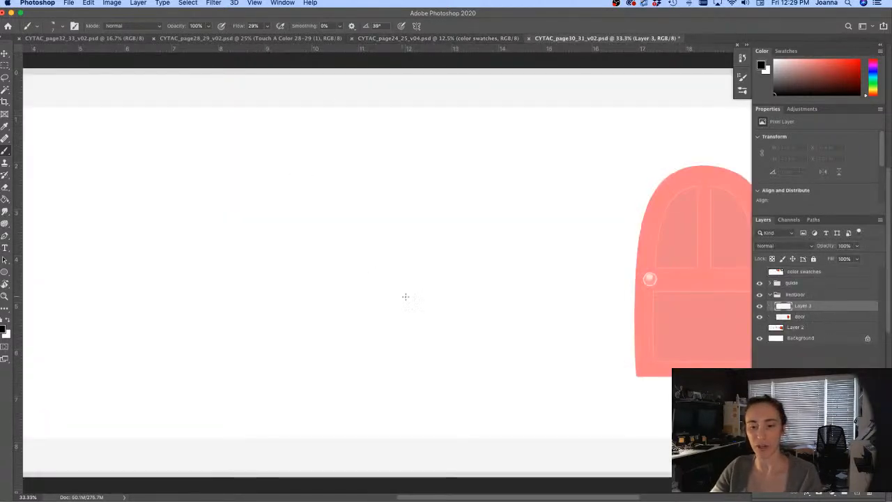
pyautogui.press('super+minus')
pyautogui.press('super+minus')
pyautogui.click(759, 272)
pyautogui.click(760, 271)
pyautogui.click(759, 328)
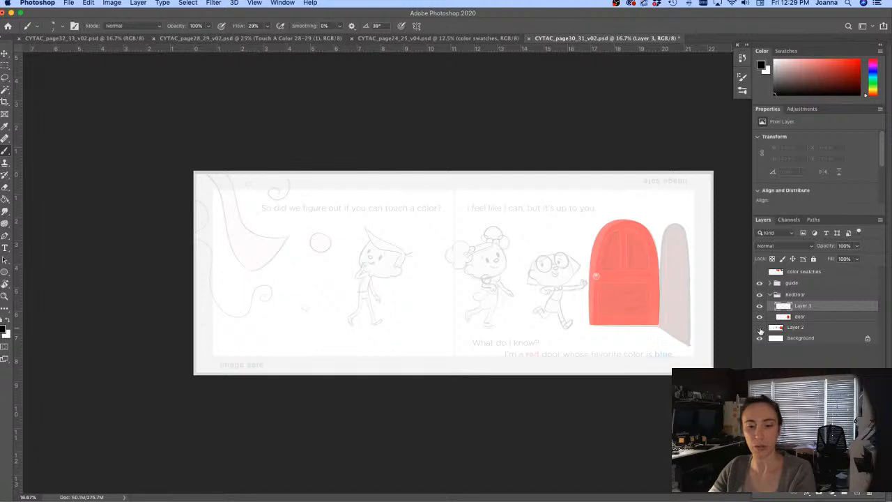
pyautogui.click(760, 328)
pyautogui.click(759, 327)
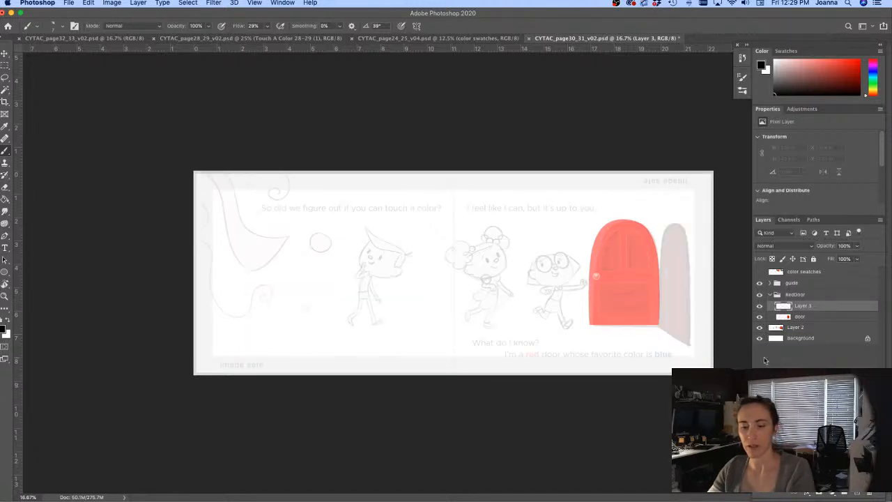
# Step: Lower the opacity of the sketch on Layer 2 to about 12%
pyautogui.press('super+plus')
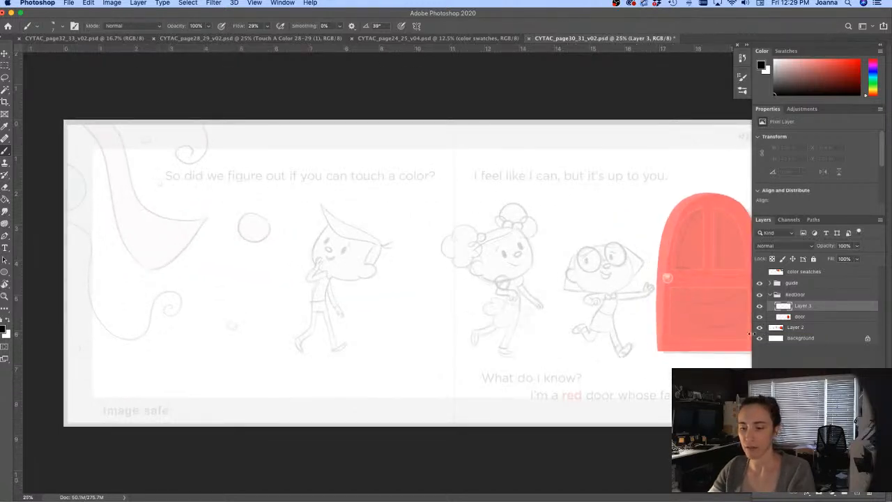
pyautogui.click(793, 328)
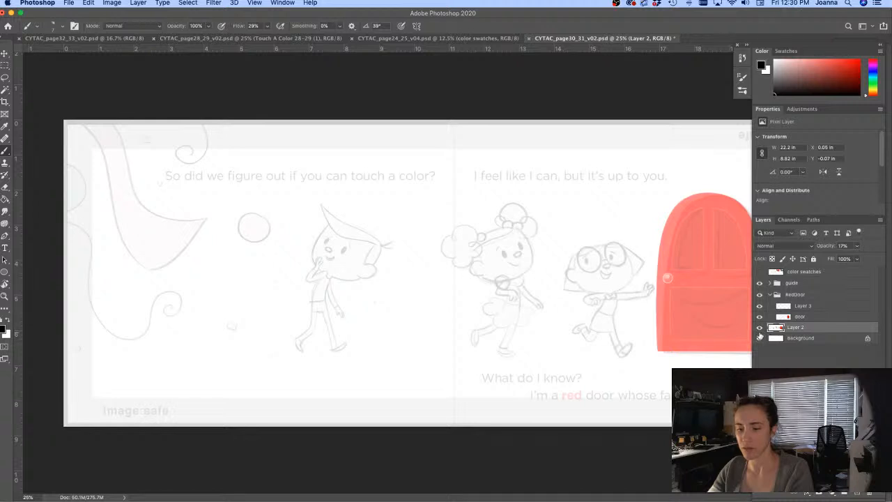
pyautogui.click(856, 245)
pyautogui.moveTo(841, 258); pyautogui.dragTo(841, 259)
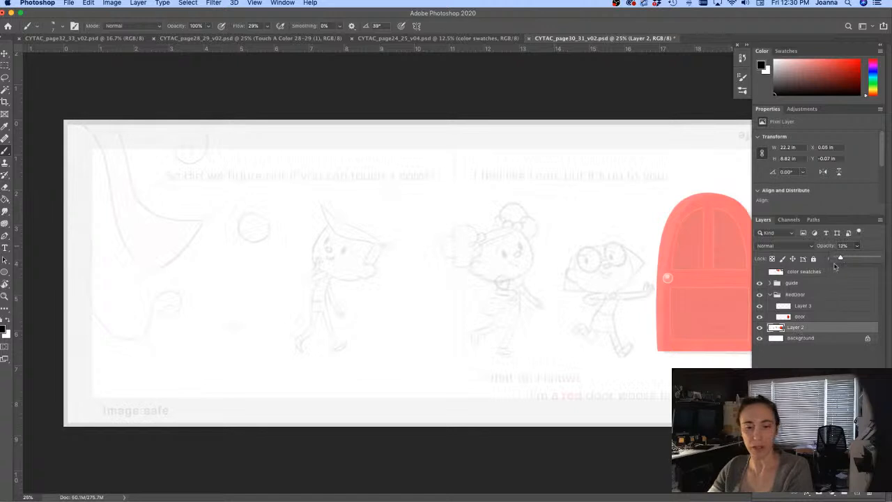
# Step: On Layer 3 in full-screen view, draw a straight black brush line along the bottom edge of the red door
pyautogui.press('f')
pyautogui.moveTo(645, 322); pyautogui.dragTo(492, 375)
pyautogui.keyDown('super'); pyautogui.click(505, 357); pyautogui.keyUp('super')
pyautogui.click(787, 307)
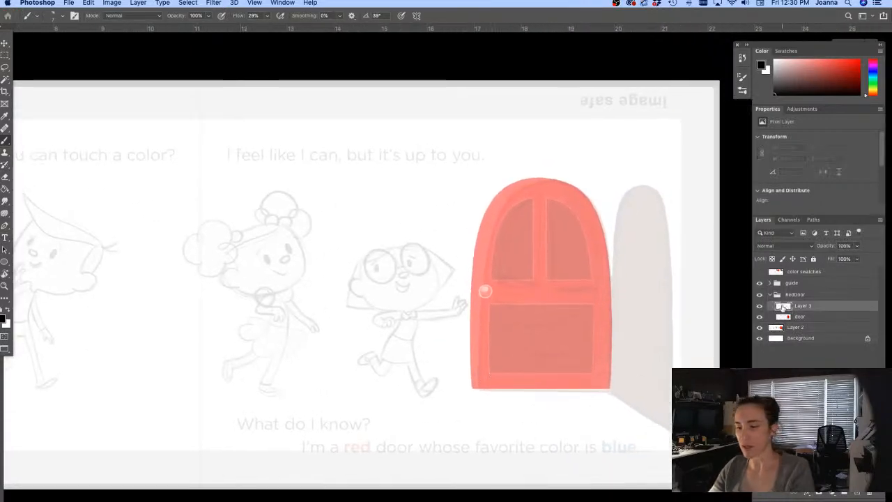
pyautogui.keyDown('super'); pyautogui.click(480, 303); pyautogui.keyUp('super')
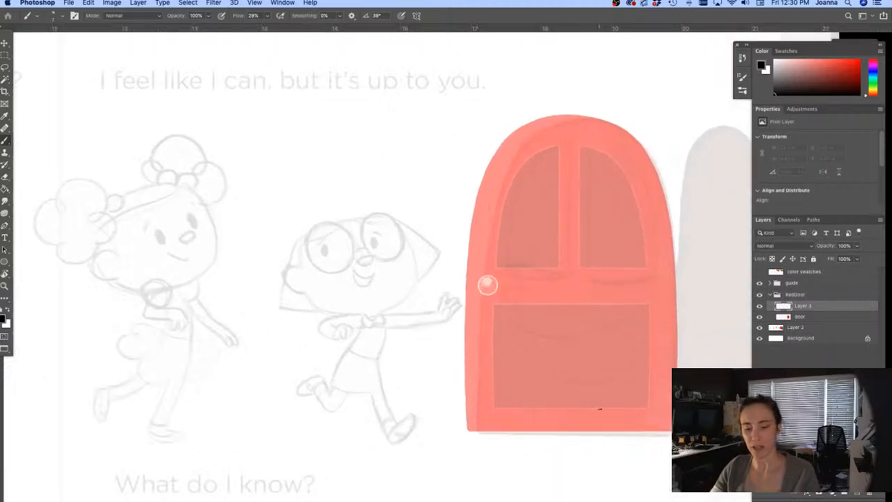
pyautogui.click(674, 430)
pyautogui.keyDown('shift'); pyautogui.click(467, 428); pyautogui.keyUp('shift')
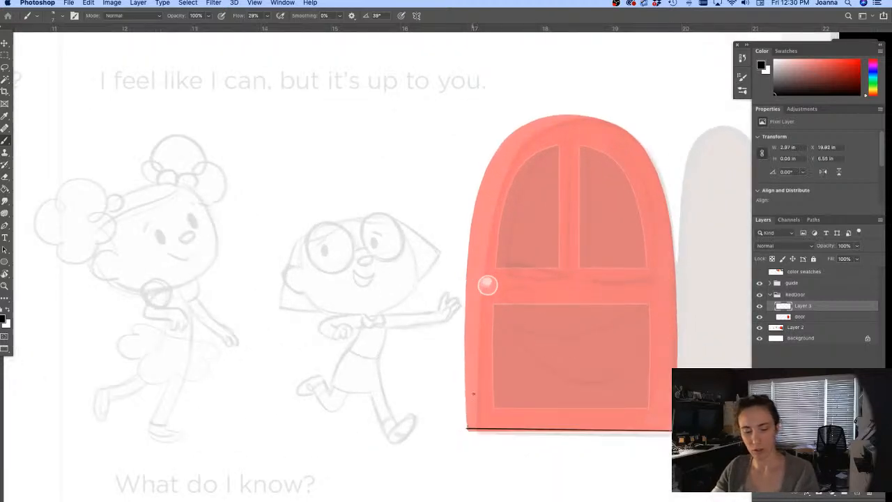
pyautogui.moveTo(552, 114)
pyautogui.mouseDown()
pyautogui.moveTo(615, 127)
pyautogui.moveTo(645, 153)
pyautogui.moveTo(674, 241)
pyautogui.moveTo(681, 365)
pyautogui.mouseUp()
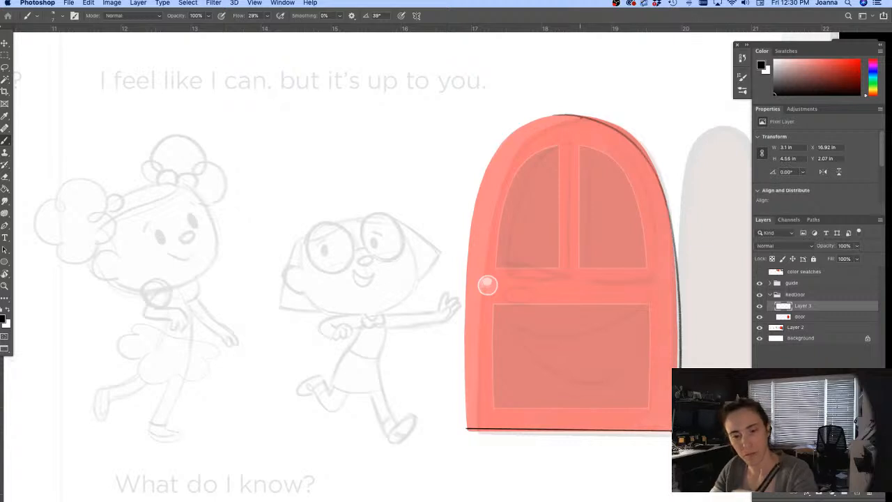
pyautogui.moveTo(561, 114)
pyautogui.mouseDown()
pyautogui.moveTo(491, 155)
pyautogui.moveTo(469, 203)
pyautogui.moveTo(458, 262)
pyautogui.mouseUp()
pyautogui.press('super+z')
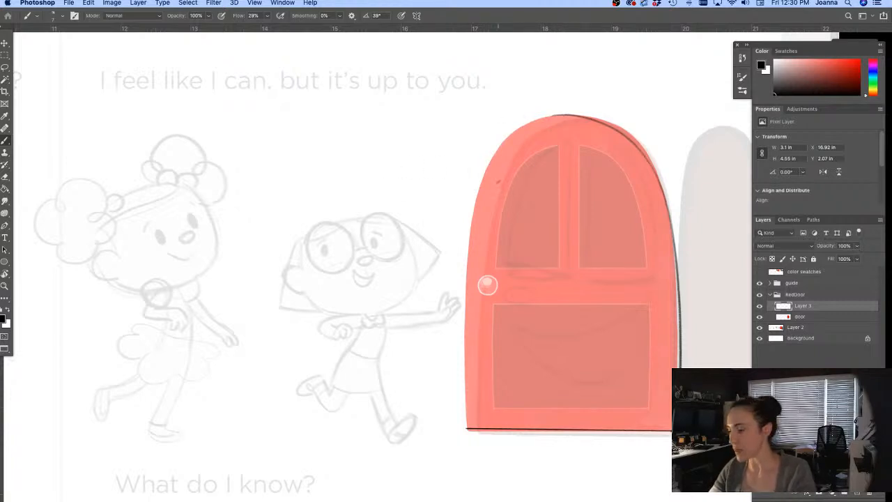
pyautogui.press('super+z')
pyautogui.press('super+z')
pyautogui.moveTo(554, 116)
pyautogui.mouseDown()
pyautogui.moveTo(616, 129)
pyautogui.moveTo(658, 165)
pyautogui.moveTo(680, 287)
pyautogui.mouseUp()
pyautogui.press('super+z')
# Step: Outline the red door's arched top and both sides down to the bottom line with black brush strokes
pyautogui.moveTo(554, 116)
pyautogui.mouseDown()
pyautogui.moveTo(618, 130)
pyautogui.moveTo(657, 163)
pyautogui.moveTo(676, 248)
pyautogui.moveTo(678, 368)
pyautogui.mouseUp()
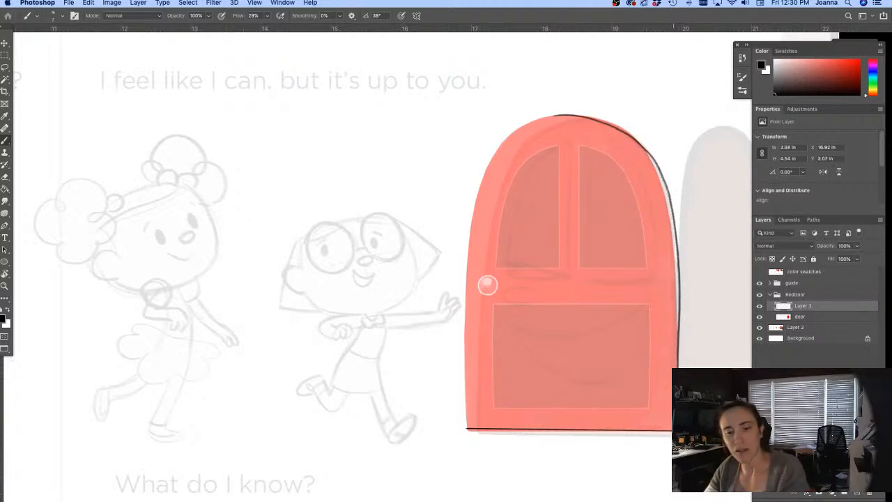
pyautogui.moveTo(553, 119)
pyautogui.mouseDown()
pyautogui.moveTo(514, 137)
pyautogui.moveTo(568, 115)
pyautogui.moveTo(511, 139)
pyautogui.moveTo(594, 120)
pyautogui.moveTo(544, 118)
pyautogui.moveTo(492, 158)
pyautogui.moveTo(507, 142)
pyautogui.moveTo(478, 186)
pyautogui.moveTo(472, 224)
pyautogui.mouseUp()
pyautogui.moveTo(491, 174); pyautogui.dragTo(465, 268)
pyautogui.moveTo(473, 220); pyautogui.dragTo(467, 288)
pyautogui.moveTo(470, 249); pyautogui.dragTo(462, 353)
pyautogui.moveTo(463, 299); pyautogui.dragTo(463, 409)
pyautogui.moveTo(464, 356); pyautogui.dragTo(461, 411)
pyautogui.moveTo(463, 315)
pyautogui.mouseDown()
pyautogui.moveTo(461, 397)
pyautogui.moveTo(462, 344)
pyautogui.mouseUp()
pyautogui.moveTo(464, 384); pyautogui.dragTo(464, 430)
# Step: Erase the rough, overlapping strokes along the left side and upper-left arch of the door outline
pyautogui.press('e')
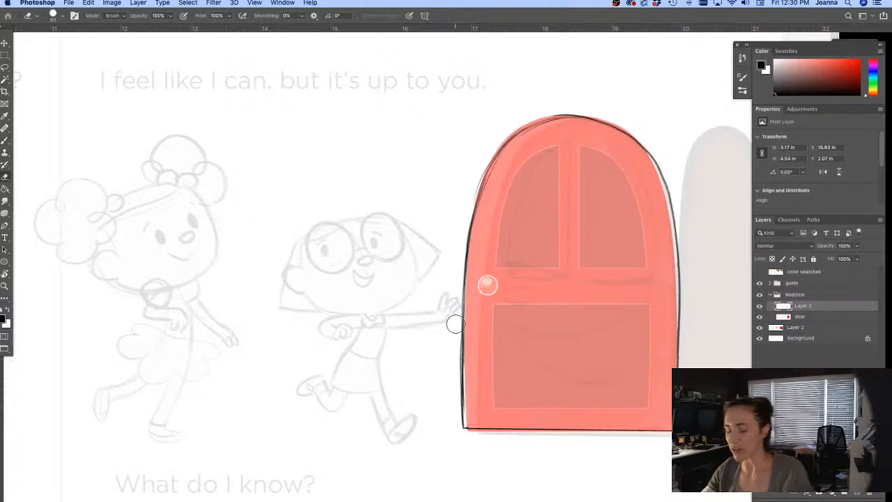
pyautogui.moveTo(452, 315); pyautogui.dragTo(453, 394)
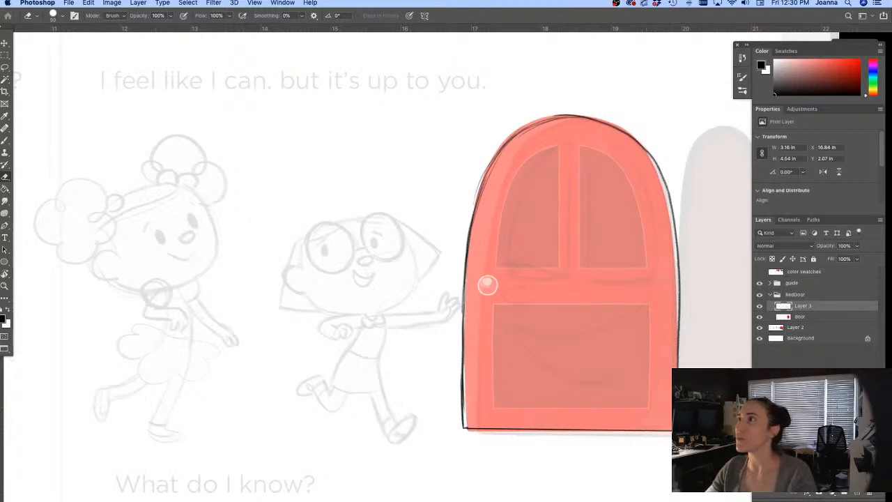
pyautogui.press('Tab')
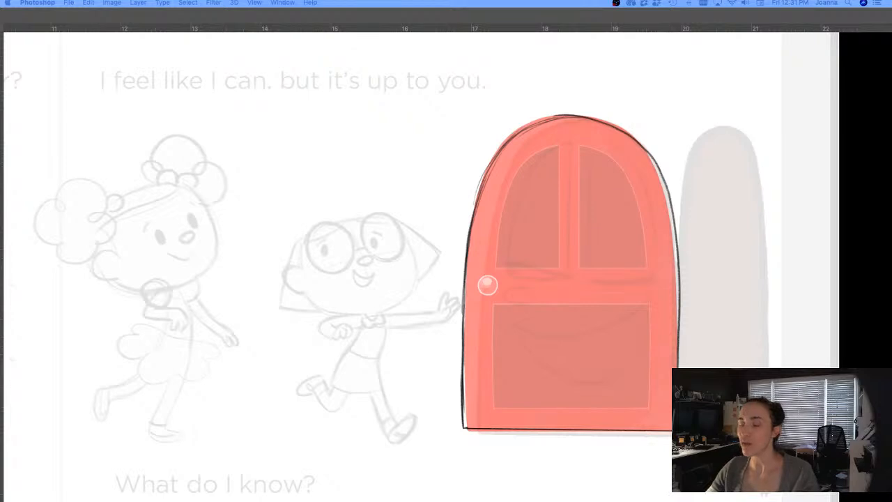
pyautogui.press('Tab')
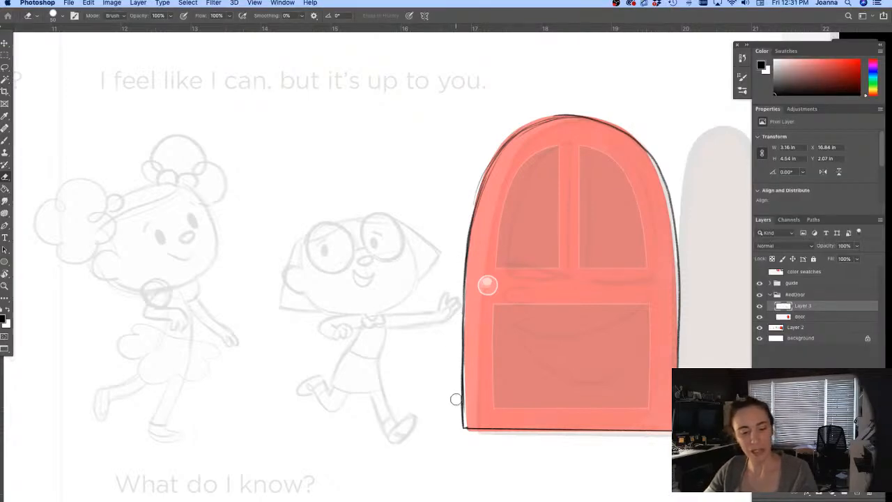
pyautogui.moveTo(457, 422); pyautogui.dragTo(456, 427)
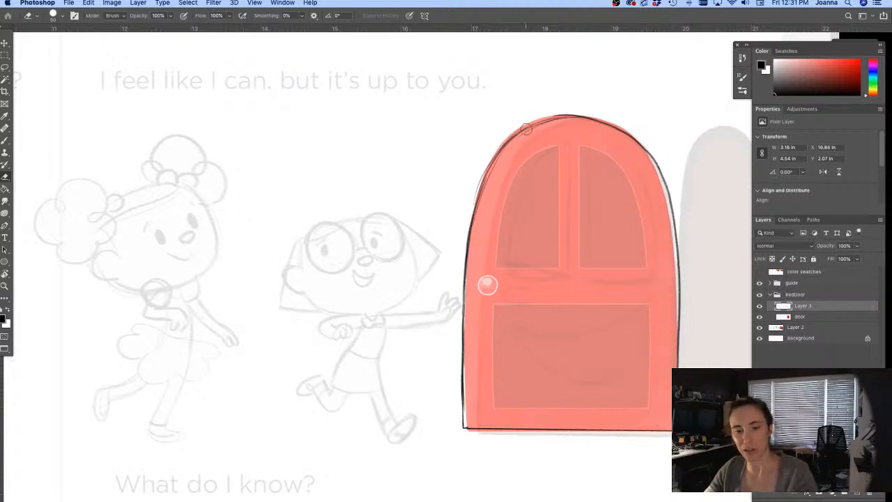
pyautogui.moveTo(571, 120)
pyautogui.mouseDown()
pyautogui.moveTo(531, 126)
pyautogui.moveTo(501, 155)
pyautogui.moveTo(474, 237)
pyautogui.mouseUp()
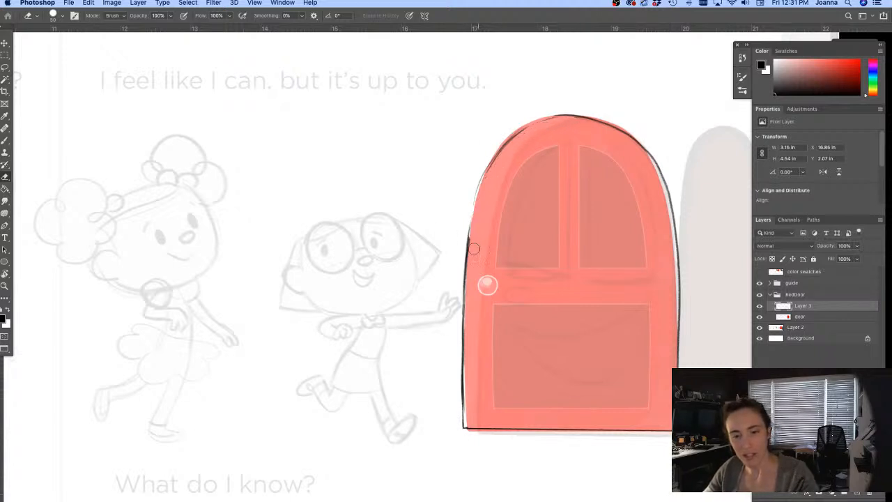
# Step: Redraw the door outline's upper-left curve as a cleaner line and reinforce the arch over to the right side
pyautogui.press('b')
pyautogui.moveTo(576, 116); pyautogui.dragTo(511, 132)
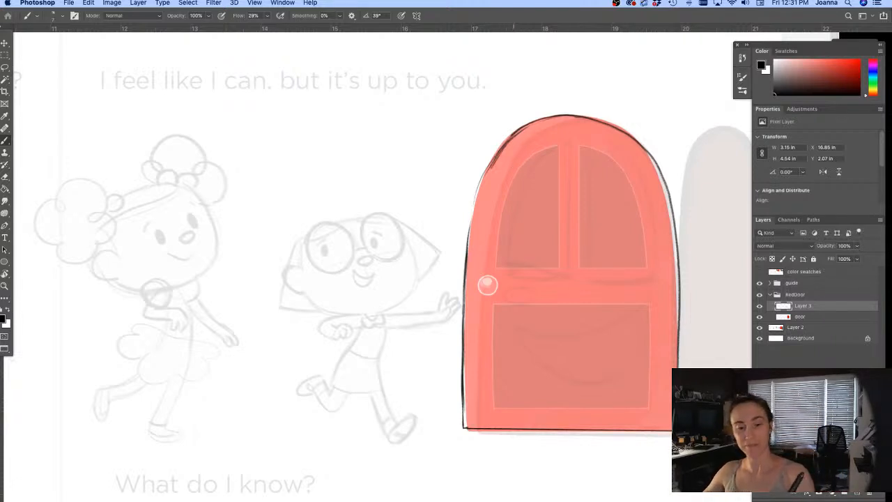
pyautogui.press('super+z')
pyautogui.moveTo(512, 137); pyautogui.dragTo(480, 186)
pyautogui.moveTo(492, 163); pyautogui.dragTo(470, 234)
pyautogui.moveTo(477, 197); pyautogui.dragTo(464, 267)
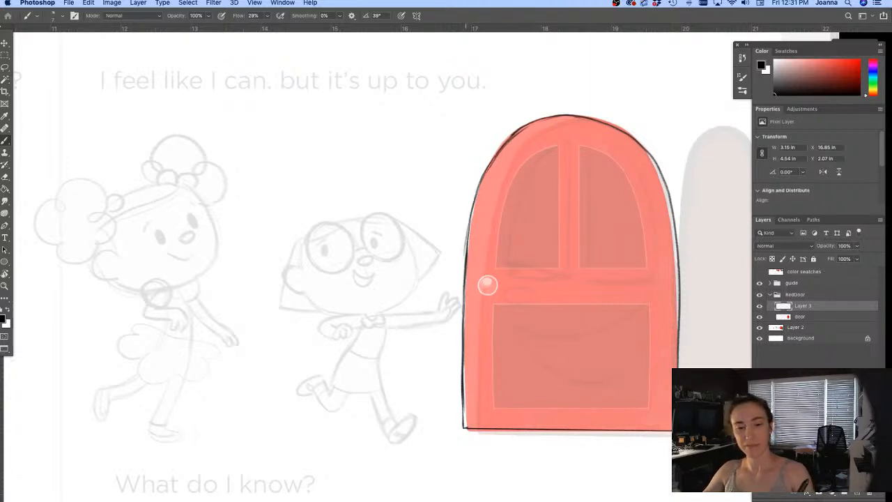
pyautogui.moveTo(515, 128)
pyautogui.mouseDown()
pyautogui.moveTo(560, 118)
pyautogui.moveTo(627, 134)
pyautogui.moveTo(660, 177)
pyautogui.moveTo(680, 318)
pyautogui.mouseUp()
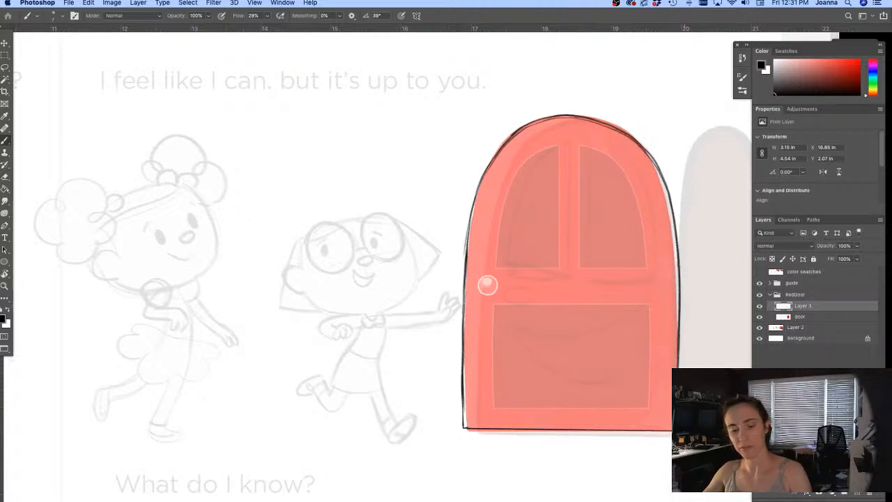
# Step: Draw a curved smile line across the middle of the door and a circle for the doorknob above its left end
pyautogui.moveTo(650, 276)
pyautogui.mouseDown()
pyautogui.moveTo(577, 302)
pyautogui.moveTo(518, 305)
pyautogui.moveTo(492, 303)
pyautogui.mouseUp()
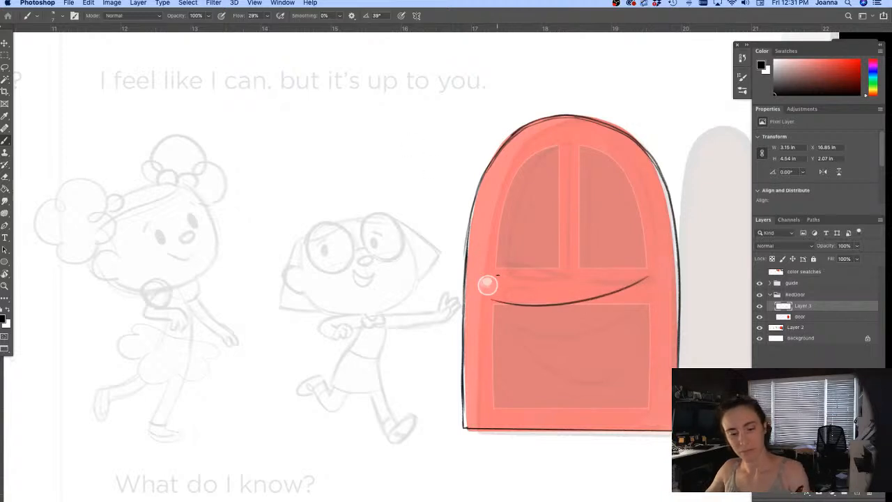
pyautogui.moveTo(490, 270)
pyautogui.mouseDown()
pyautogui.moveTo(485, 282)
pyautogui.moveTo(502, 287)
pyautogui.moveTo(486, 269)
pyautogui.moveTo(487, 289)
pyautogui.moveTo(505, 281)
pyautogui.moveTo(498, 269)
pyautogui.moveTo(489, 286)
pyautogui.moveTo(482, 275)
pyautogui.moveTo(502, 278)
pyautogui.moveTo(485, 291)
pyautogui.moveTo(506, 280)
pyautogui.mouseUp()
pyautogui.press('super+z')
pyautogui.keyDown('super'); pyautogui.click(482, 277); pyautogui.keyUp('super')
pyautogui.press('super+z')
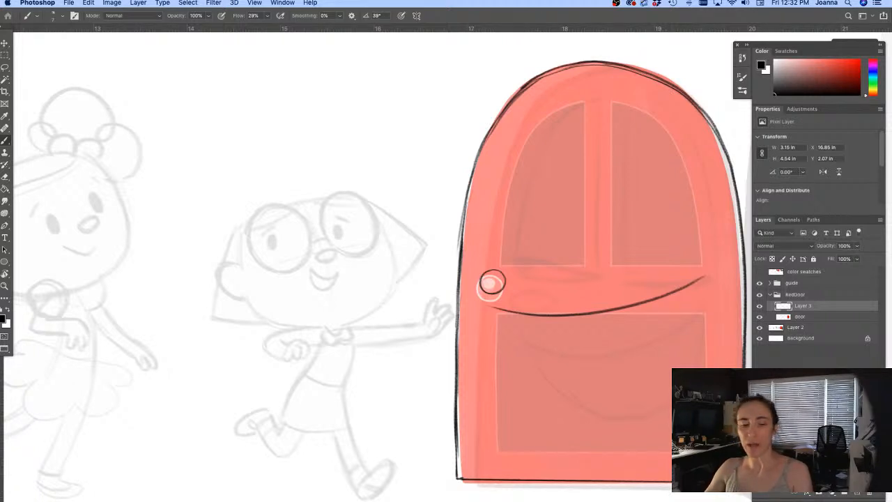
pyautogui.moveTo(504, 280)
pyautogui.mouseDown()
pyautogui.moveTo(483, 272)
pyautogui.moveTo(488, 293)
pyautogui.moveTo(505, 284)
pyautogui.mouseUp()
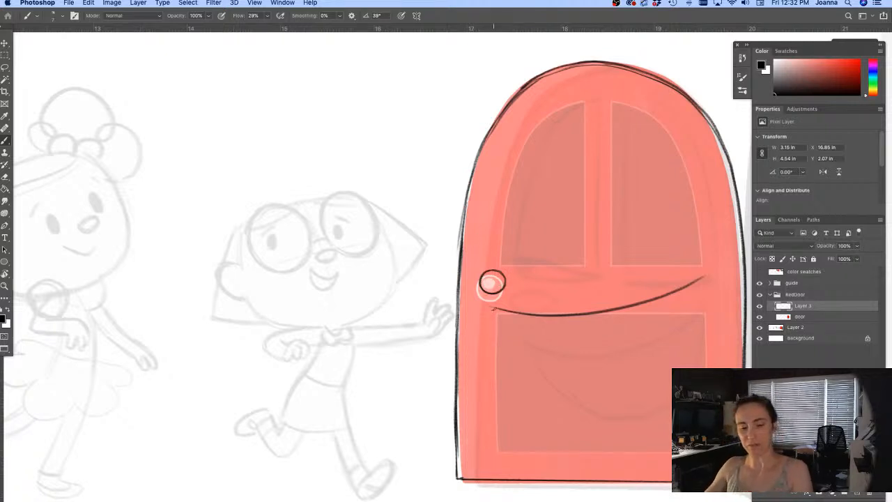
# Step: Draw side lines running down from both ends of the smile line to begin the door's open mouth
pyautogui.moveTo(492, 311); pyautogui.dragTo(493, 356)
pyautogui.moveTo(703, 276); pyautogui.dragTo(706, 309)
pyautogui.moveTo(706, 279); pyautogui.dragTo(709, 322)
pyautogui.press('super+z')
pyautogui.moveTo(705, 277); pyautogui.dragTo(710, 362)
pyautogui.moveTo(708, 327); pyautogui.dragTo(709, 368)
pyautogui.moveTo(707, 298); pyautogui.dragTo(709, 330)
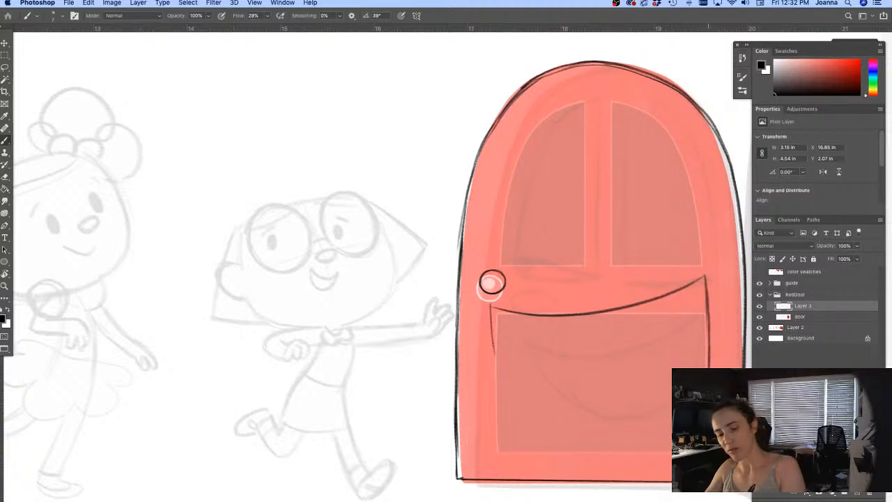
# Step: Redraw the mouth's left side down to the lower panel's corner, clean up the stray stroke, and add a curved bottom line
pyautogui.press('e')
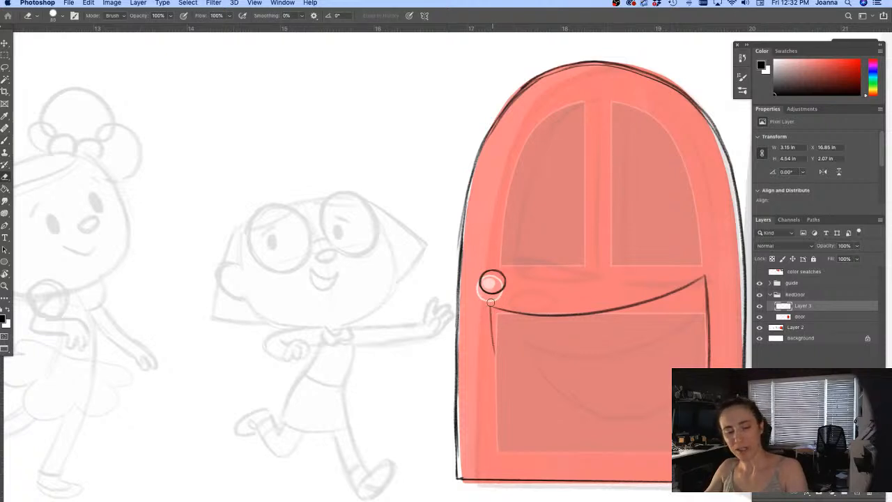
pyautogui.press('b')
pyautogui.moveTo(499, 308)
pyautogui.mouseDown()
pyautogui.moveTo(490, 305)
pyautogui.moveTo(491, 361)
pyautogui.mouseUp()
pyautogui.moveTo(489, 316); pyautogui.dragTo(499, 432)
pyautogui.moveTo(490, 360); pyautogui.dragTo(493, 397)
pyautogui.moveTo(493, 395); pyautogui.dragTo(505, 450)
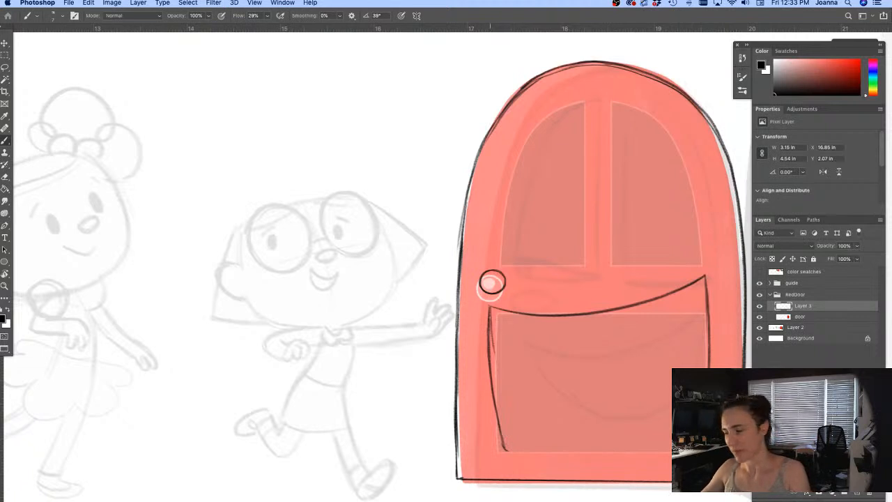
pyautogui.press('e')
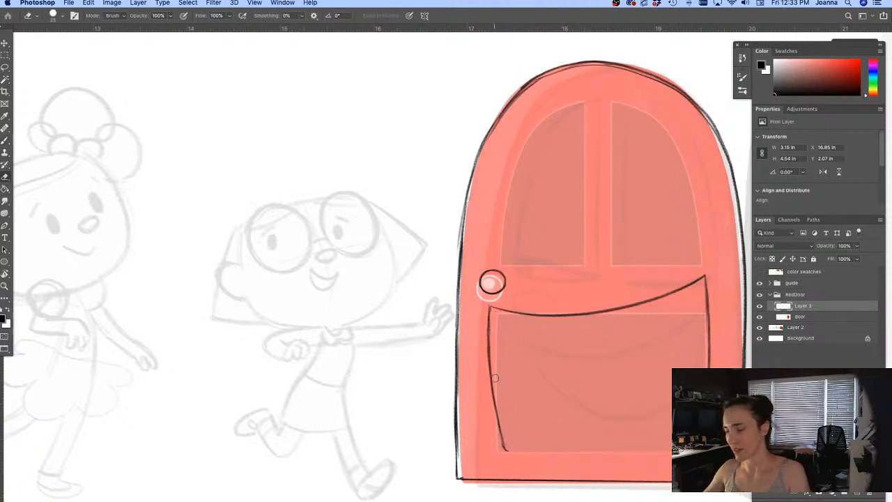
pyautogui.press('b')
pyautogui.moveTo(506, 448)
pyautogui.mouseDown()
pyautogui.moveTo(635, 457)
pyautogui.moveTo(705, 452)
pyautogui.mouseUp()
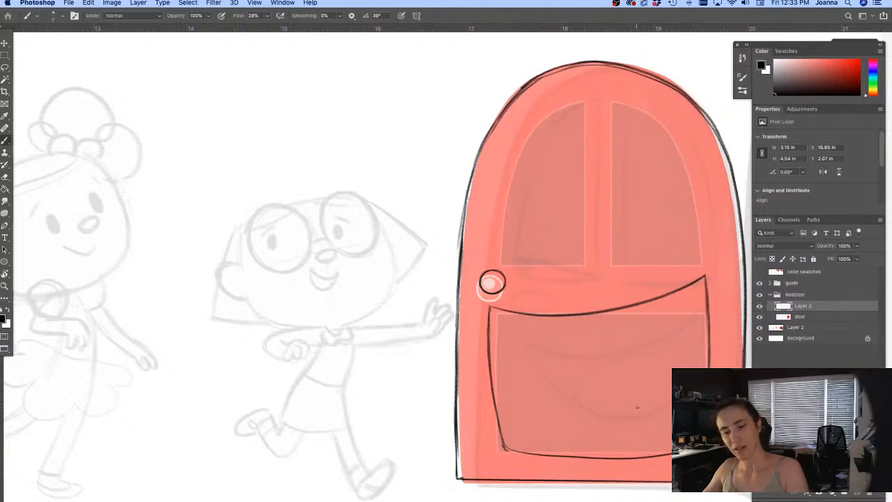
# Step: Trace the outer curve of the door's right-hand window in black, from its top down to the lower corner
pyautogui.moveTo(610, 105)
pyautogui.mouseDown()
pyautogui.moveTo(654, 127)
pyautogui.moveTo(688, 185)
pyautogui.moveTo(699, 263)
pyautogui.mouseUp()
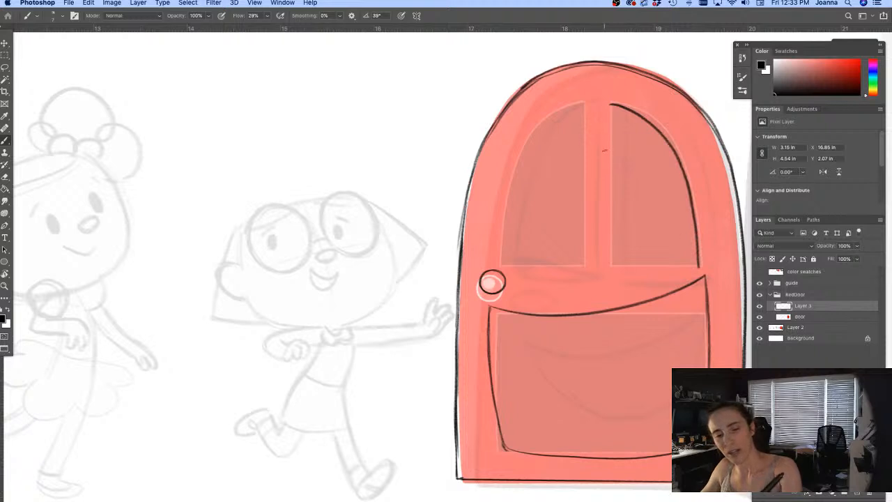
pyautogui.press('Tab')
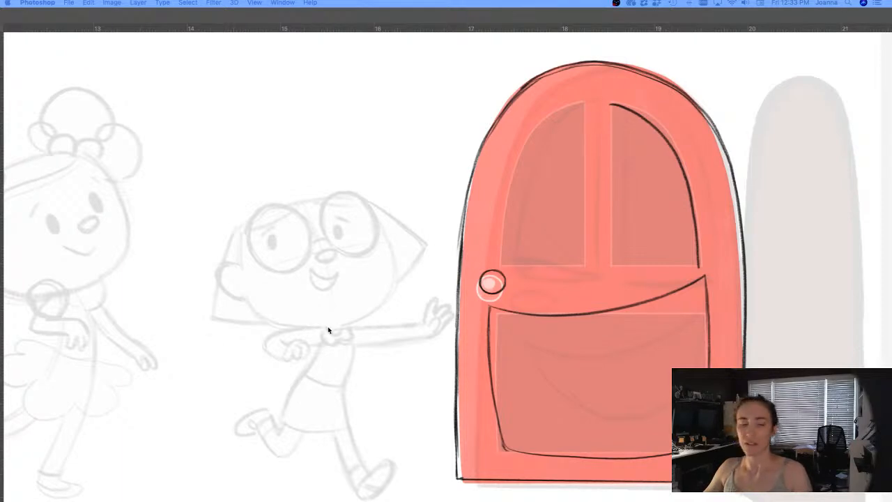
pyautogui.press('Tab')
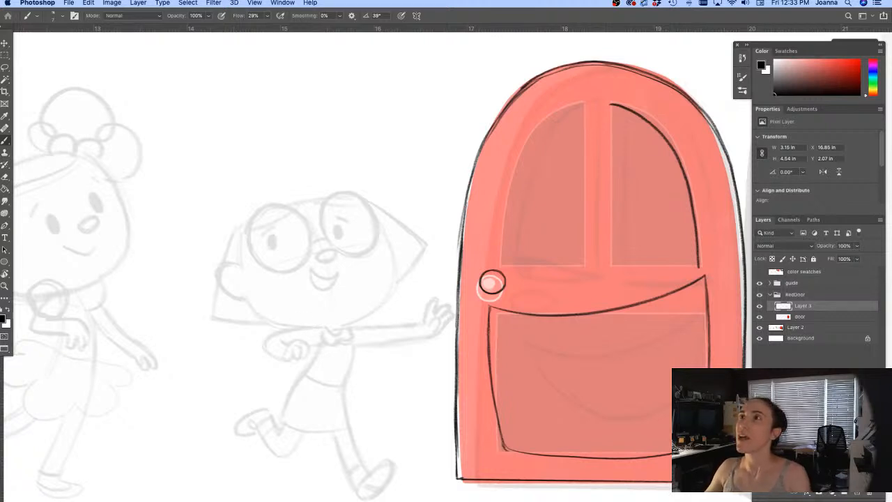
pyautogui.press('Tab')
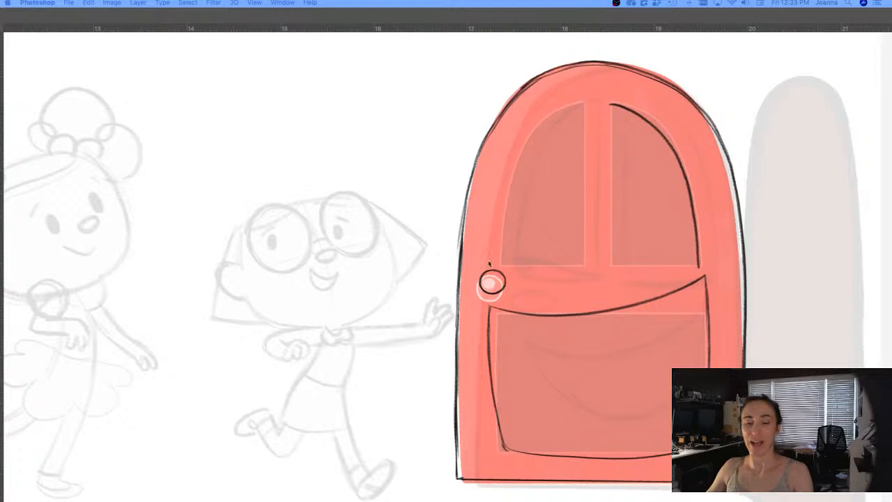
pyautogui.press('Tab')
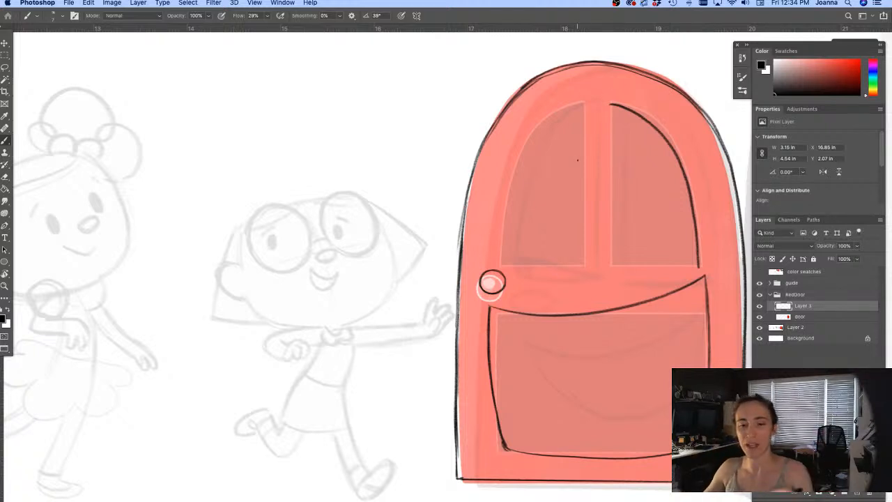
# Step: Draw a heavy slanted eyelid line across the left window and a line along the right window's bottom edge, trimming the overhang at its corner
pyautogui.moveTo(689, 264)
pyautogui.mouseDown()
pyautogui.moveTo(606, 264)
pyautogui.moveTo(703, 259)
pyautogui.moveTo(610, 264)
pyautogui.moveTo(524, 246)
pyautogui.mouseUp()
pyautogui.moveTo(579, 257); pyautogui.dragTo(516, 242)
pyautogui.moveTo(580, 258); pyautogui.dragTo(493, 238)
pyautogui.moveTo(609, 262)
pyautogui.mouseDown()
pyautogui.moveTo(698, 262)
pyautogui.moveTo(676, 265)
pyautogui.mouseUp()
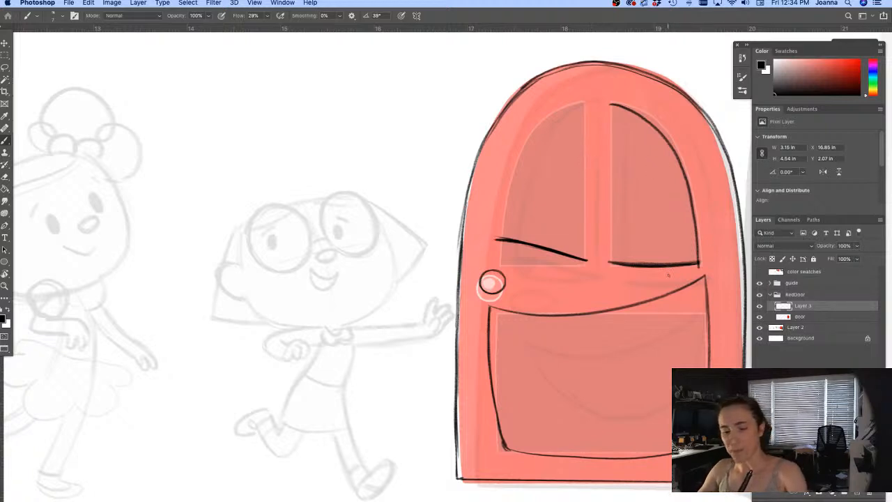
pyautogui.press('e')
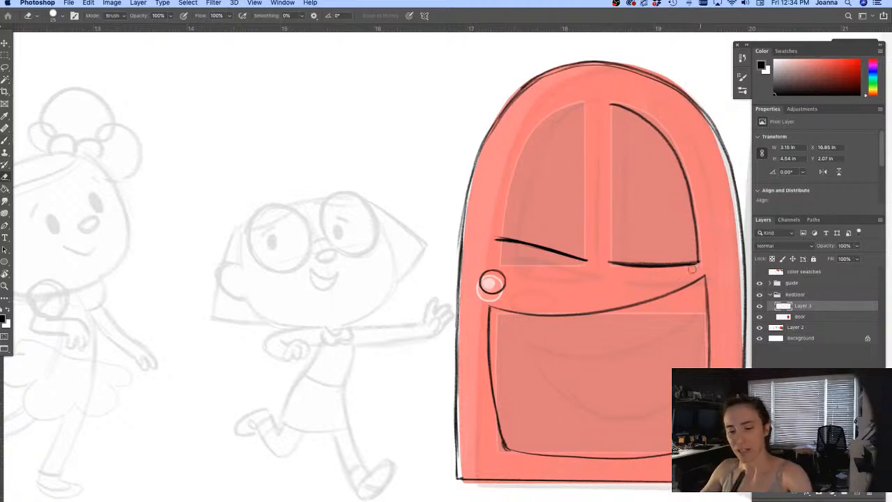
pyautogui.press('b')
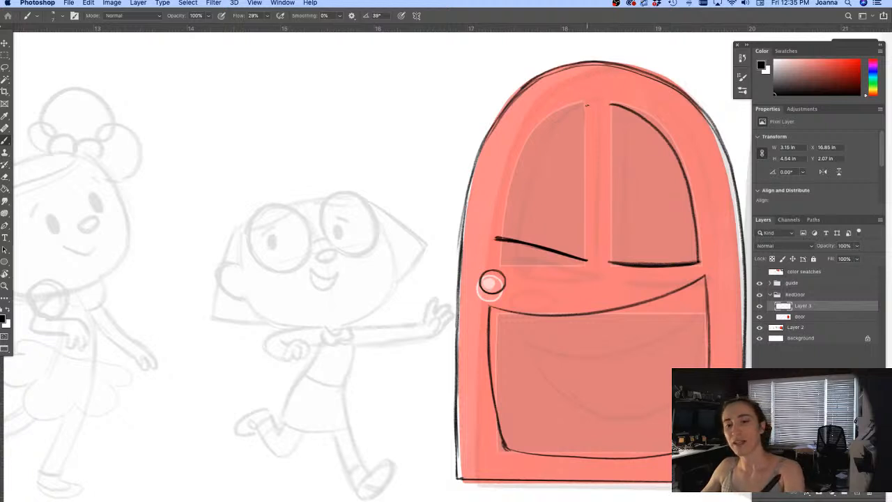
# Step: Draw the straight inner edges of both windows and the left window's outer curve down to the slanted eyelid line
pyautogui.moveTo(585, 104); pyautogui.dragTo(586, 252)
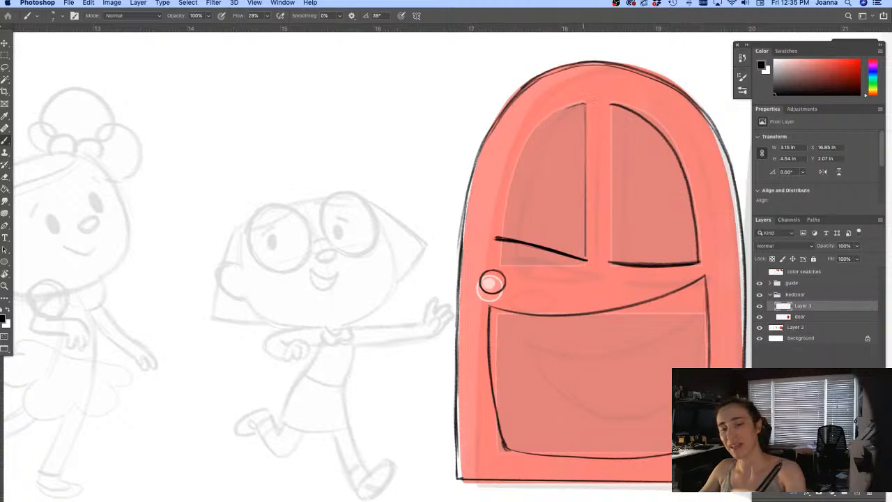
pyautogui.moveTo(533, 131); pyautogui.dragTo(502, 238)
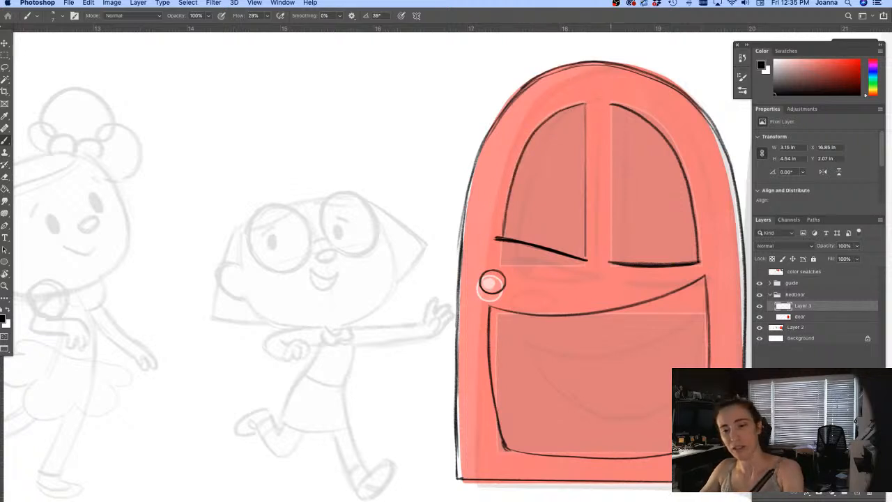
pyautogui.moveTo(611, 105); pyautogui.dragTo(610, 182)
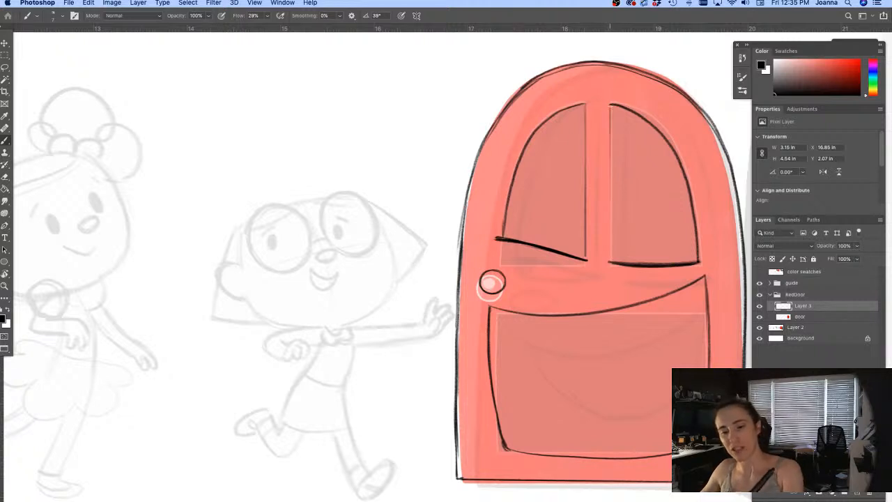
pyautogui.moveTo(611, 245); pyautogui.dragTo(609, 245)
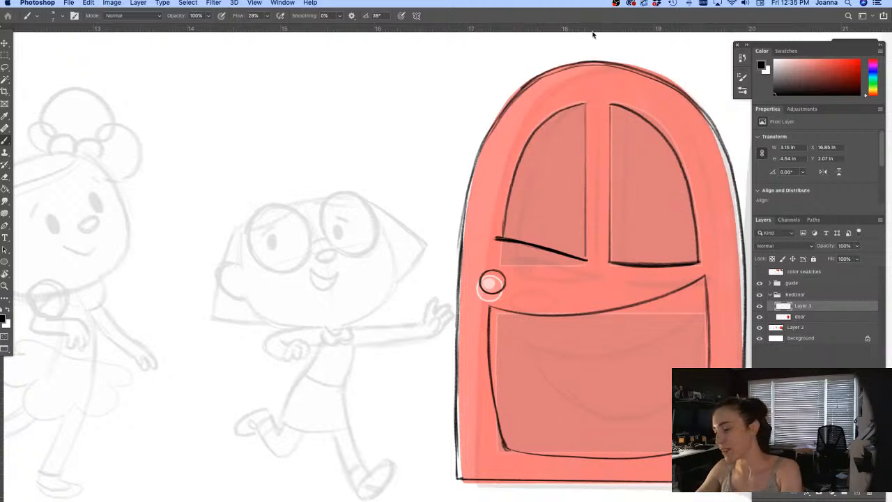
# Step: Erase the right window's outer curve, redraw it as a thinner line, and clean up its lower end
pyautogui.press('e')
pyautogui.moveTo(636, 114)
pyautogui.mouseDown()
pyautogui.moveTo(672, 157)
pyautogui.moveTo(688, 203)
pyautogui.moveTo(666, 133)
pyautogui.mouseUp()
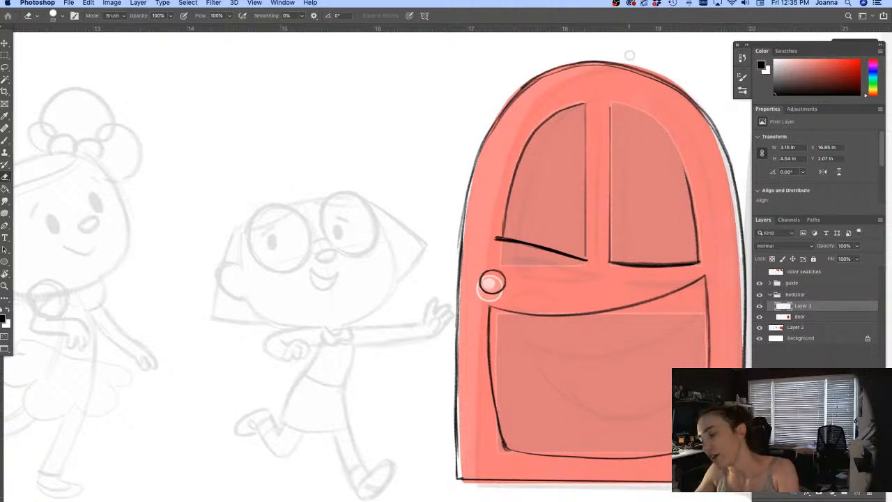
pyautogui.press('b')
pyautogui.moveTo(613, 103)
pyautogui.mouseDown()
pyautogui.moveTo(661, 123)
pyautogui.moveTo(693, 192)
pyautogui.mouseUp()
pyautogui.moveTo(682, 160); pyautogui.dragTo(700, 249)
pyautogui.press('e')
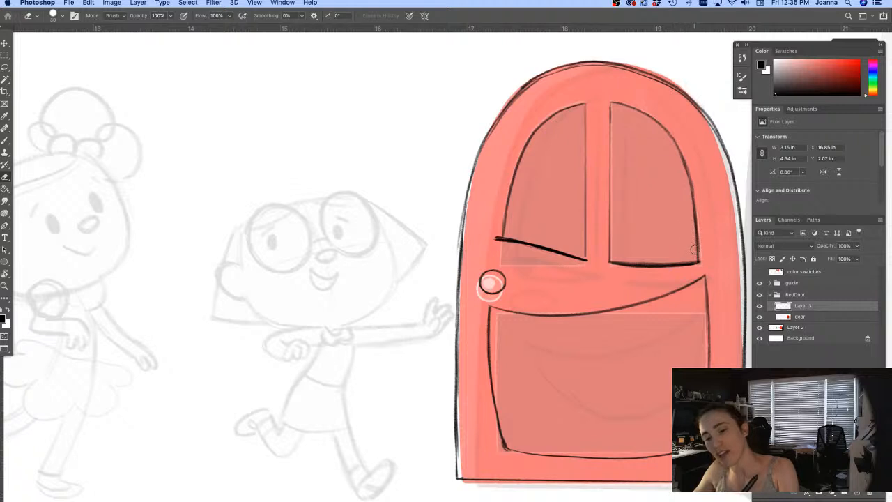
pyautogui.press('b')
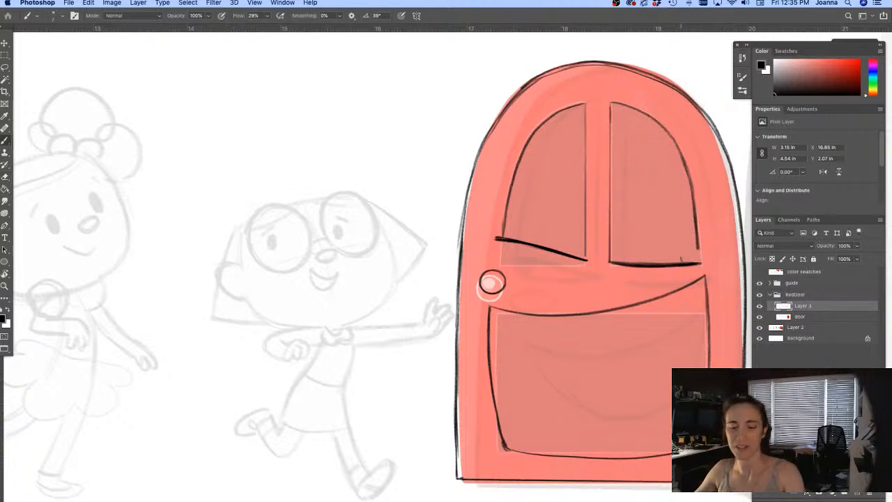
# Step: Thicken the right window's bottom line into a heavier curve and clean up its upper edge
pyautogui.moveTo(703, 259); pyautogui.dragTo(620, 265)
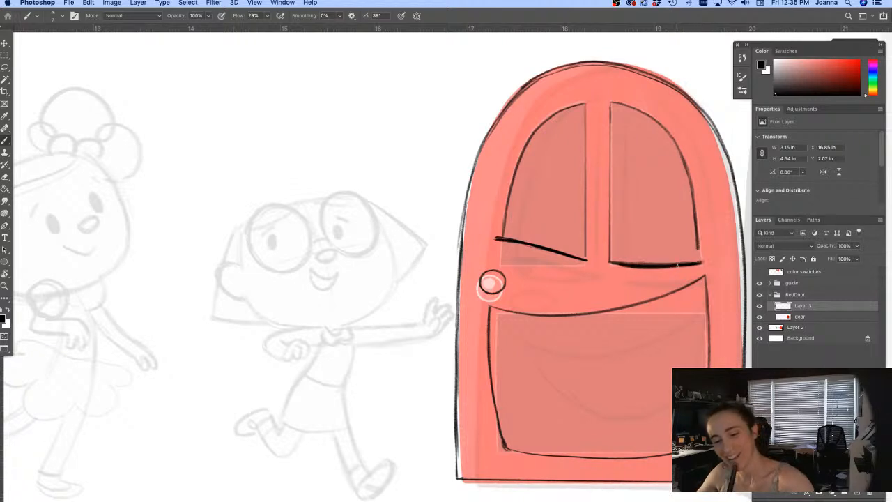
pyautogui.moveTo(701, 264); pyautogui.dragTo(623, 266)
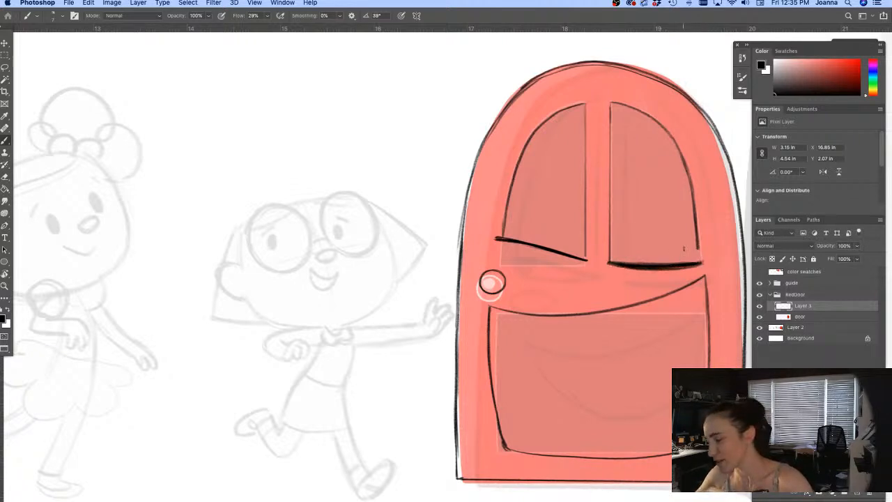
pyautogui.press('e')
pyautogui.moveTo(679, 259); pyautogui.dragTo(613, 257)
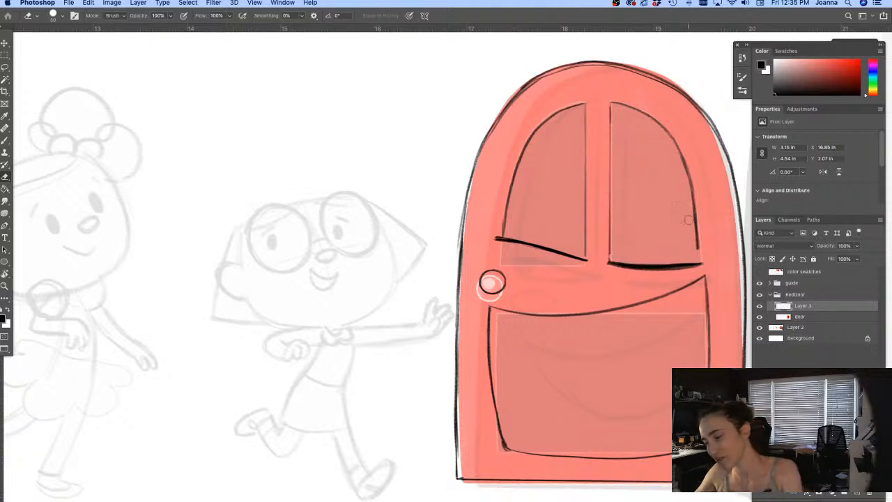
pyautogui.press('b')
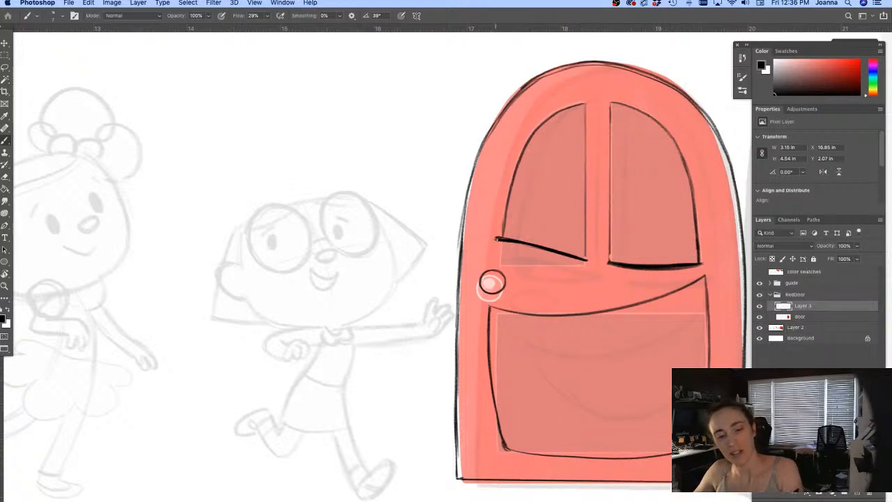
# Step: Erase the left window's slanted eyelid line and redraw it as a cleaner, slightly curved stroke
pyautogui.moveTo(580, 255); pyautogui.dragTo(541, 247)
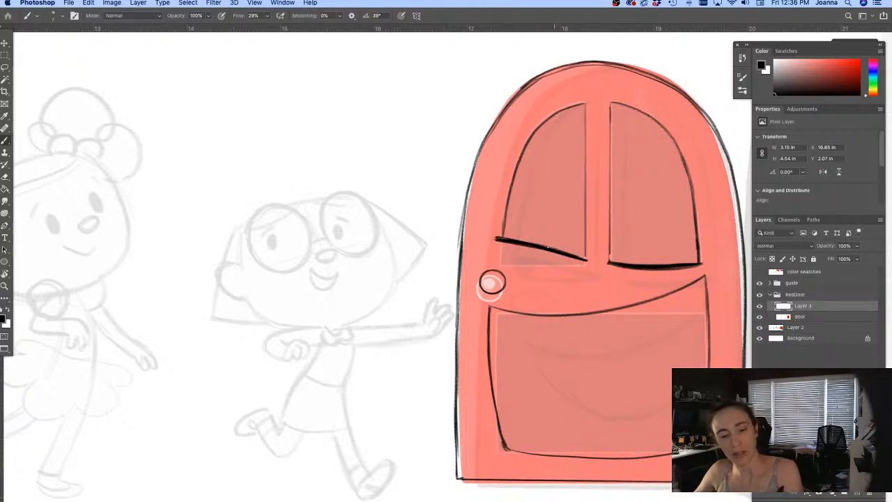
pyautogui.press('e')
pyautogui.moveTo(493, 238); pyautogui.dragTo(584, 261)
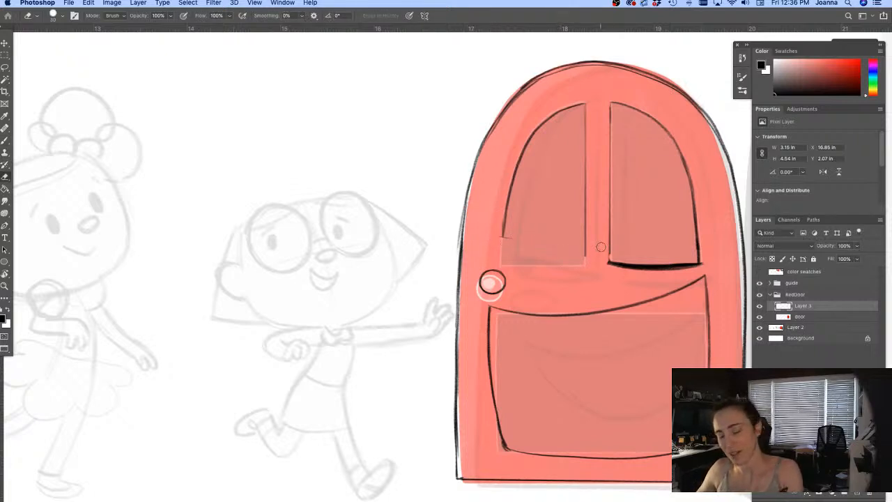
pyautogui.press('b')
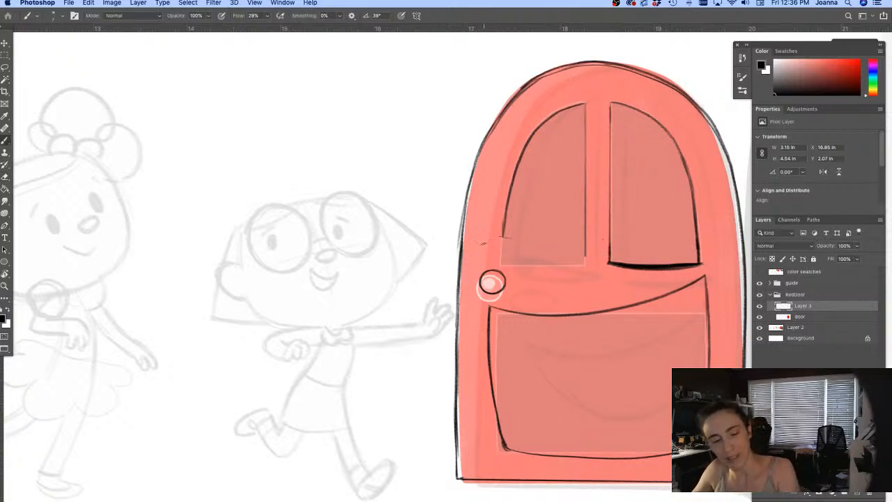
pyautogui.moveTo(512, 237)
pyautogui.mouseDown()
pyautogui.moveTo(588, 257)
pyautogui.moveTo(513, 238)
pyautogui.mouseUp()
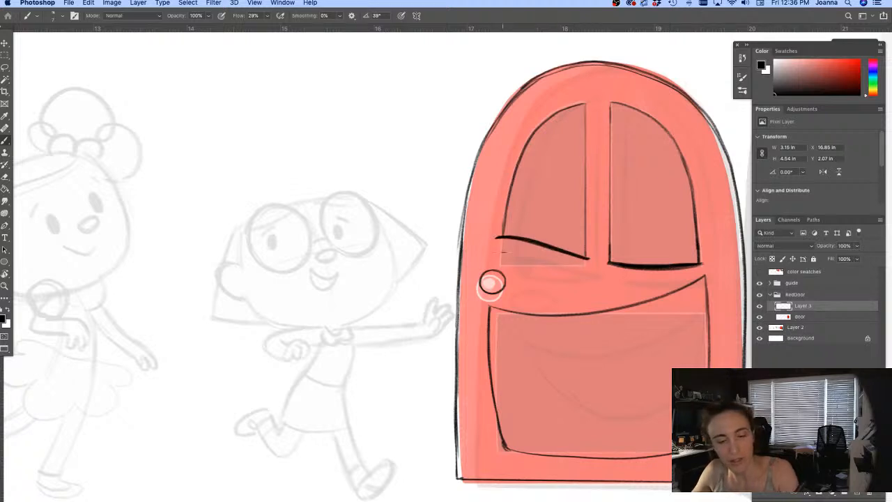
# Step: Outline the left window's side and bottom edge below the eyelid line, and draw a curved pupil arc in its outer corner
pyautogui.moveTo(503, 225)
pyautogui.mouseDown()
pyautogui.moveTo(500, 266)
pyautogui.moveTo(588, 264)
pyautogui.mouseUp()
pyautogui.moveTo(524, 264); pyautogui.dragTo(588, 263)
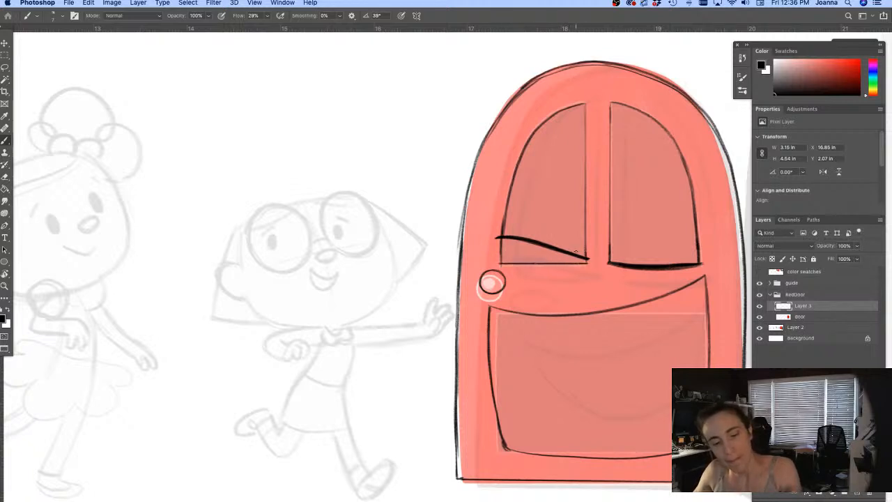
pyautogui.moveTo(500, 263); pyautogui.dragTo(506, 236)
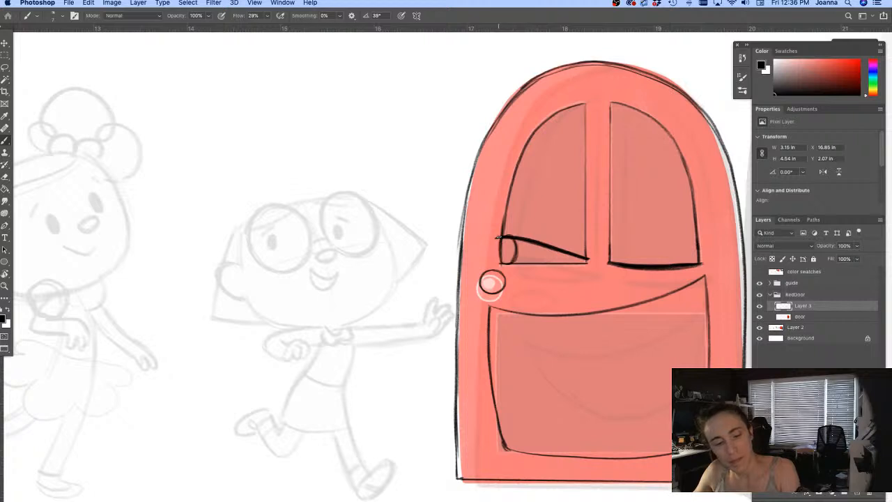
pyautogui.press('super+z')
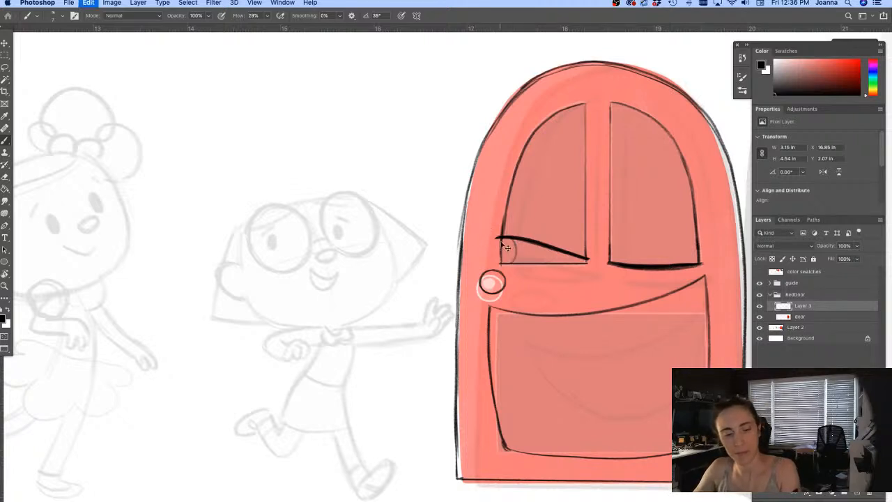
pyautogui.moveTo(506, 238); pyautogui.dragTo(511, 263)
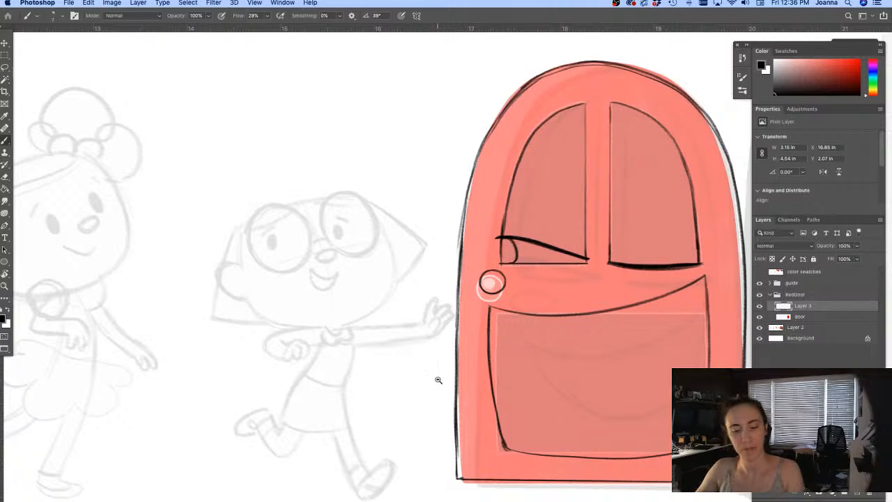
# Step: Erase the entire mouth drawing from around the door's lower panel
pyautogui.keyDown('alt'); pyautogui.click(438, 379); pyautogui.keyUp('alt')
pyautogui.keyDown('alt'); pyautogui.click(437, 380); pyautogui.keyUp('alt')
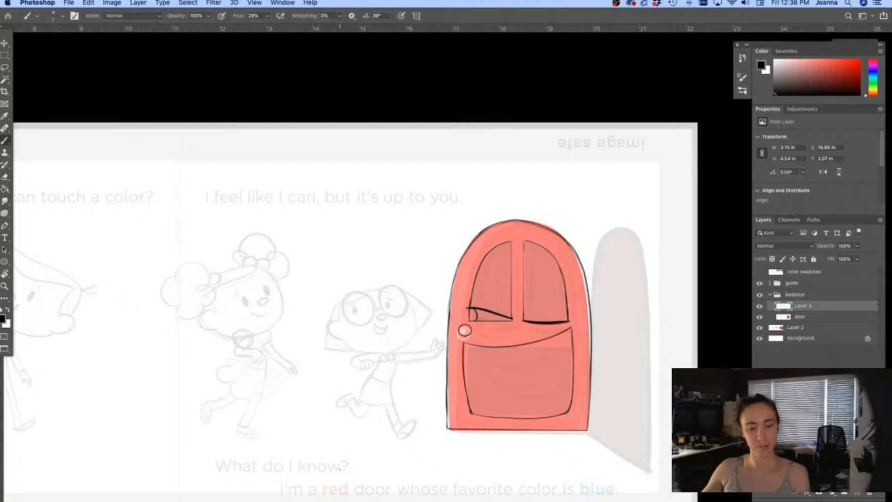
pyautogui.moveTo(394, 462); pyautogui.dragTo(398, 383)
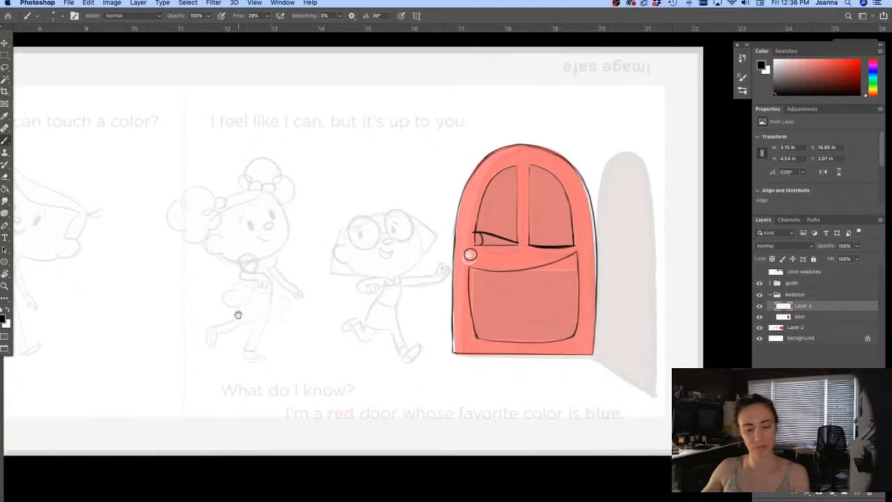
pyautogui.keyDown('super'); pyautogui.click(488, 297); pyautogui.keyUp('super')
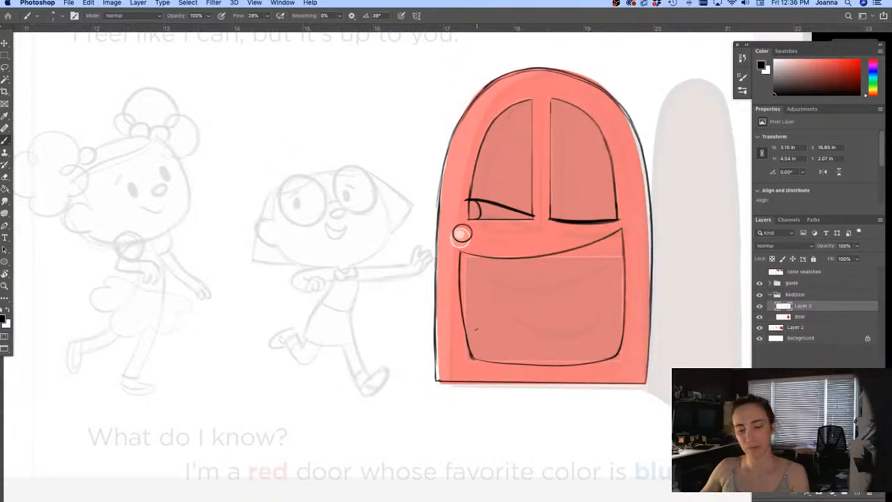
pyautogui.press('e')
pyautogui.moveTo(622, 359)
pyautogui.mouseDown()
pyautogui.moveTo(494, 362)
pyautogui.moveTo(473, 337)
pyautogui.moveTo(461, 250)
pyautogui.moveTo(469, 342)
pyautogui.moveTo(459, 298)
pyautogui.moveTo(464, 264)
pyautogui.moveTo(602, 242)
pyautogui.moveTo(620, 348)
pyautogui.mouseUp()
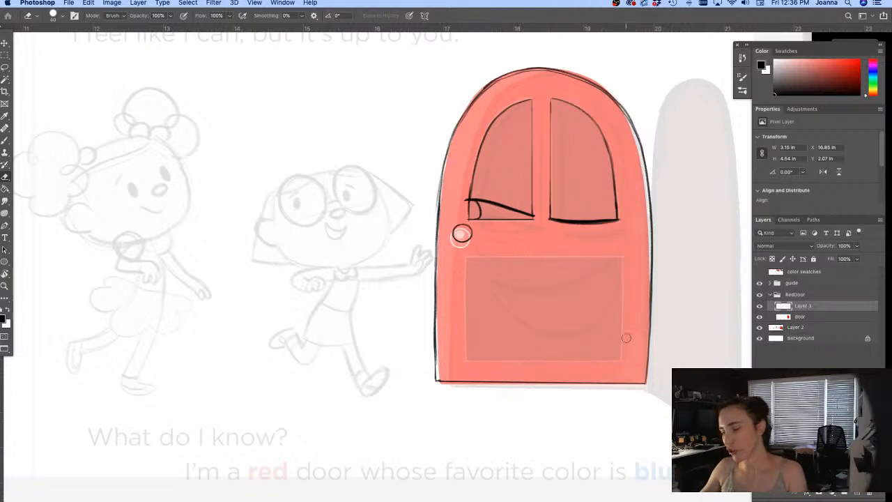
pyautogui.press('b')
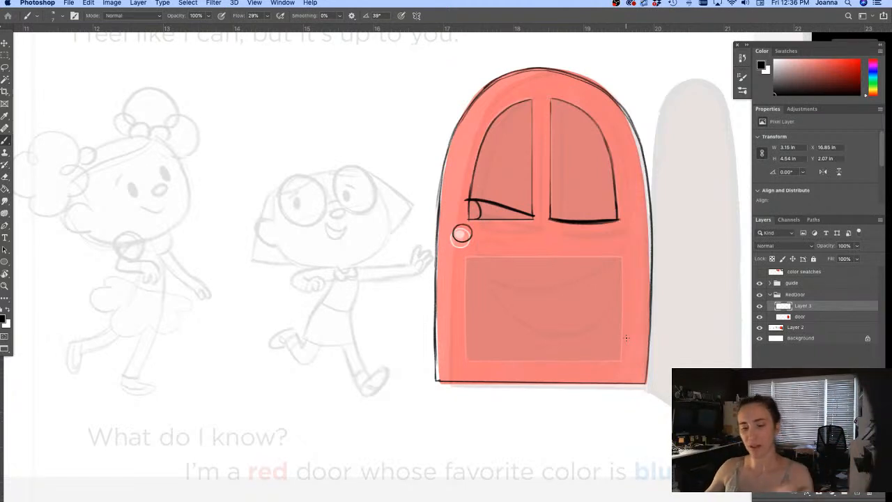
# Step: Redraw the mouth inside the lower panel with a curved smile line on top and straight sides and bottom along the panel's edges
pyautogui.moveTo(620, 262); pyautogui.dragTo(625, 318)
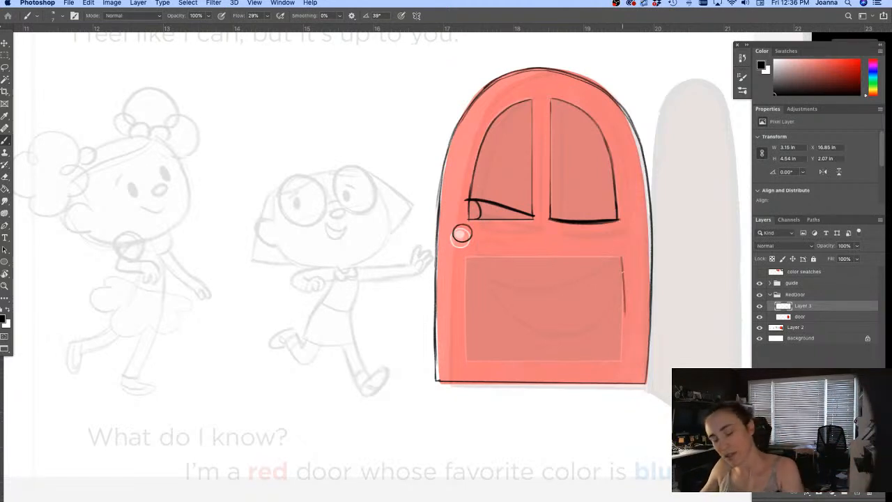
pyautogui.moveTo(621, 253)
pyautogui.mouseDown()
pyautogui.moveTo(620, 356)
pyautogui.moveTo(621, 258)
pyautogui.mouseUp()
pyautogui.moveTo(466, 279)
pyautogui.mouseDown()
pyautogui.moveTo(569, 280)
pyautogui.moveTo(613, 262)
pyautogui.mouseUp()
pyautogui.moveTo(466, 277)
pyautogui.mouseDown()
pyautogui.moveTo(466, 351)
pyautogui.moveTo(513, 360)
pyautogui.moveTo(622, 360)
pyautogui.mouseUp()
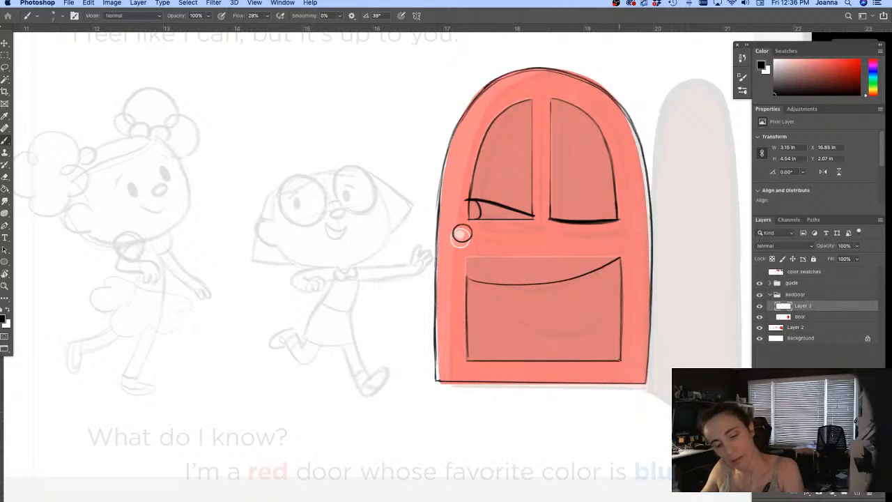
pyautogui.keyDown('alt'); pyautogui.keyDown('super'); pyautogui.click(378, 436); pyautogui.keyUp('super'); pyautogui.keyUp('alt')
pyautogui.moveTo(287, 349); pyautogui.dragTo(321, 323)
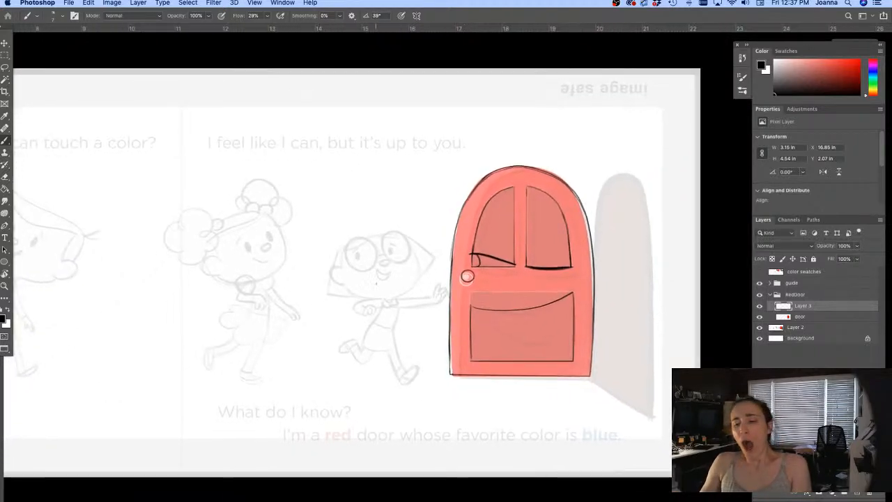
# Step: Duplicate the door's arched outline beside the original, then narrow and skew the copy into a slanted perspective shape
pyautogui.press('l')
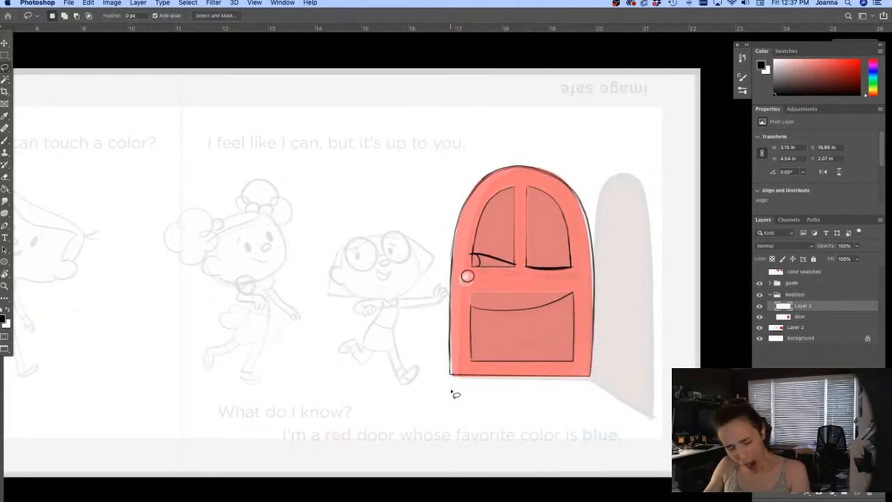
pyautogui.moveTo(449, 388)
pyautogui.mouseDown()
pyautogui.moveTo(415, 272)
pyautogui.moveTo(488, 144)
pyautogui.moveTo(557, 168)
pyautogui.moveTo(491, 192)
pyautogui.moveTo(469, 227)
pyautogui.moveTo(458, 337)
pyautogui.moveTo(469, 365)
pyautogui.moveTo(550, 372)
pyautogui.moveTo(586, 357)
pyautogui.moveTo(588, 249)
pyautogui.moveTo(553, 171)
pyautogui.moveTo(635, 294)
pyautogui.moveTo(437, 404)
pyautogui.moveTo(399, 394)
pyautogui.moveTo(275, 397)
pyautogui.moveTo(595, 391)
pyautogui.moveTo(583, 404)
pyautogui.moveTo(262, 402)
pyautogui.mouseUp()
pyautogui.press('v')
pyautogui.hotkey('ctrl', 't')
pyautogui.moveTo(255, 292); pyautogui.dragTo(301, 285)
pyautogui.moveTo(401, 188); pyautogui.dragTo(401, 144)
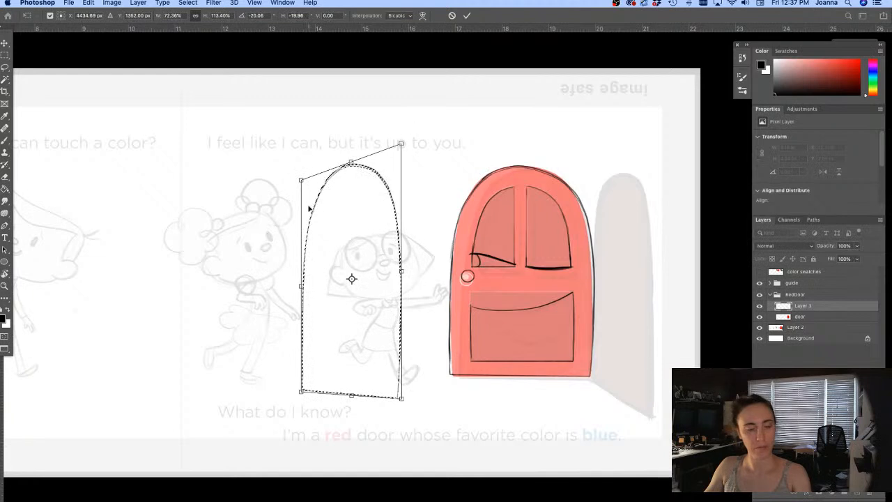
# Step: Place the outline copy over the grey shape beside the door and distort it to follow that shape's slanted base
pyautogui.moveTo(334, 265); pyautogui.dragTo(638, 263)
pyautogui.moveTo(684, 134); pyautogui.dragTo(594, 182)
pyautogui.moveTo(655, 156); pyautogui.dragTo(661, 146)
pyautogui.press('Return')
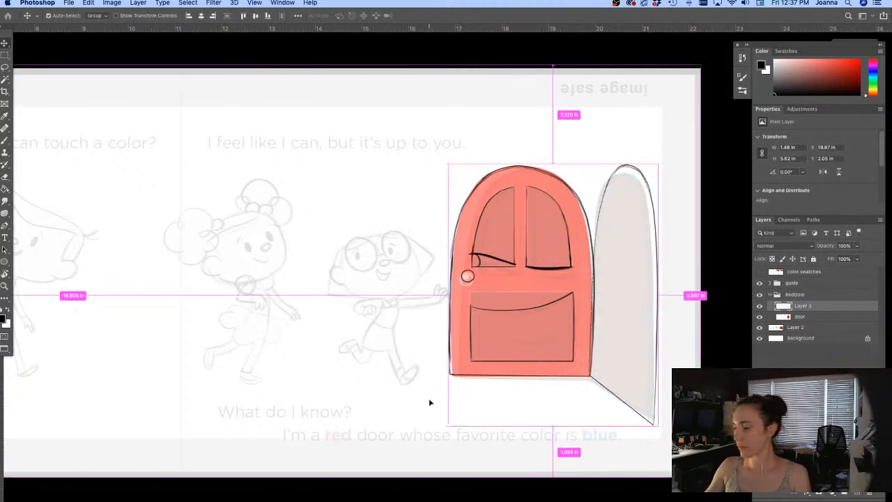
pyautogui.press('super+d')
# Step: Select the top part of the outline around the grey shape and transform it to line up with the grey arch
pyautogui.press('super+t')
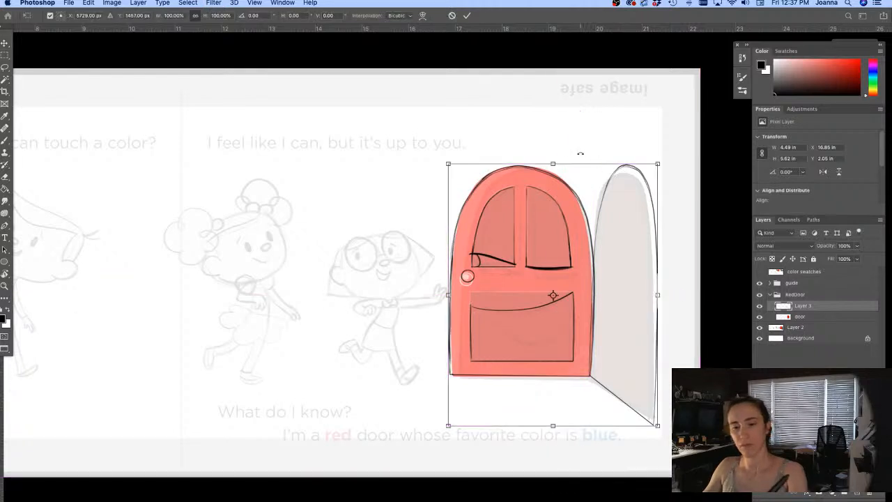
pyautogui.press('Return')
pyautogui.press('m')
pyautogui.moveTo(674, 297); pyautogui.dragTo(625, 149)
pyautogui.press('super+t')
pyautogui.press('Return')
pyautogui.press('super+d')
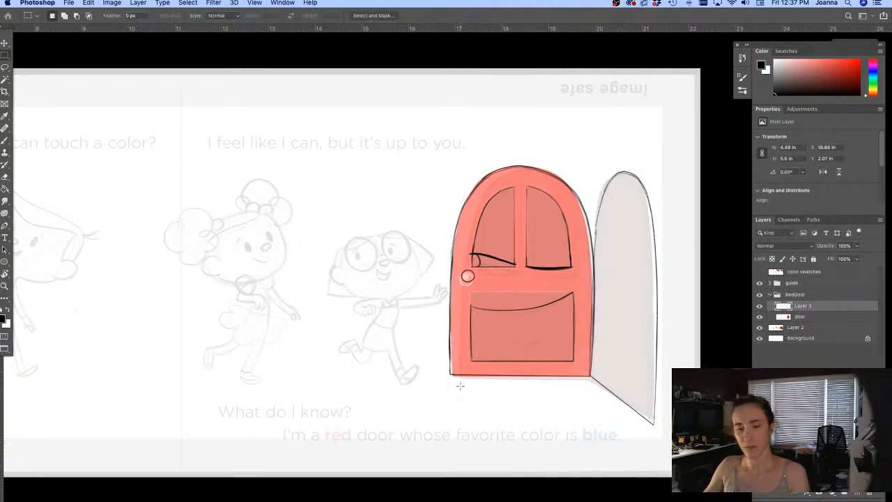
# Step: Thicken the upper left curve and right side of the outline around the grey shape with black brush strokes
pyautogui.moveTo(425, 419); pyautogui.dragTo(507, 414)
pyautogui.keyDown('alt'); pyautogui.click(507, 414); pyautogui.keyUp('alt')
pyautogui.moveTo(416, 410); pyautogui.dragTo(434, 416)
pyautogui.press('b')
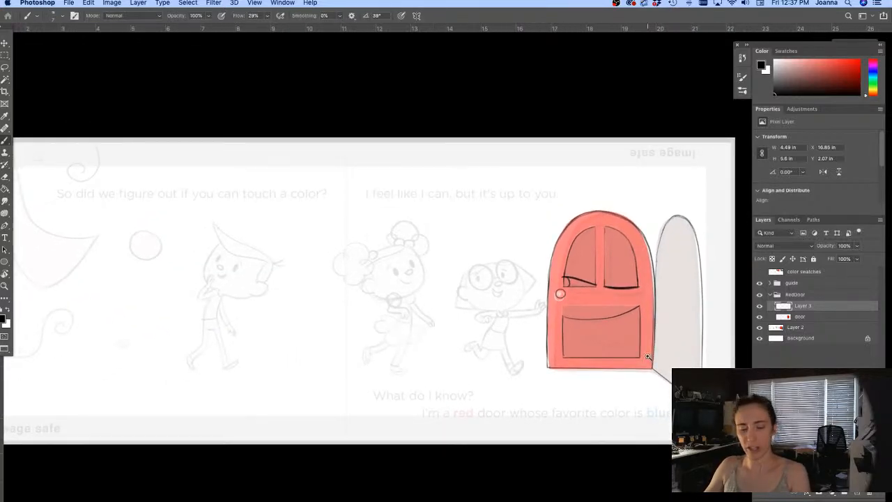
pyautogui.scroll(1, 648, 358)
pyautogui.moveTo(646, 376); pyautogui.dragTo(520, 398)
pyautogui.scroll(1, 519, 397)
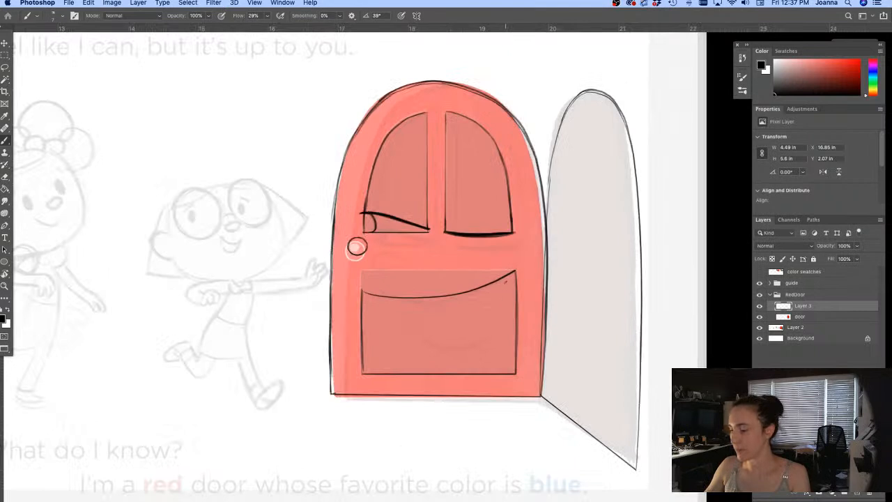
pyautogui.moveTo(567, 112); pyautogui.dragTo(548, 186)
pyautogui.moveTo(553, 148); pyautogui.dragTo(548, 195)
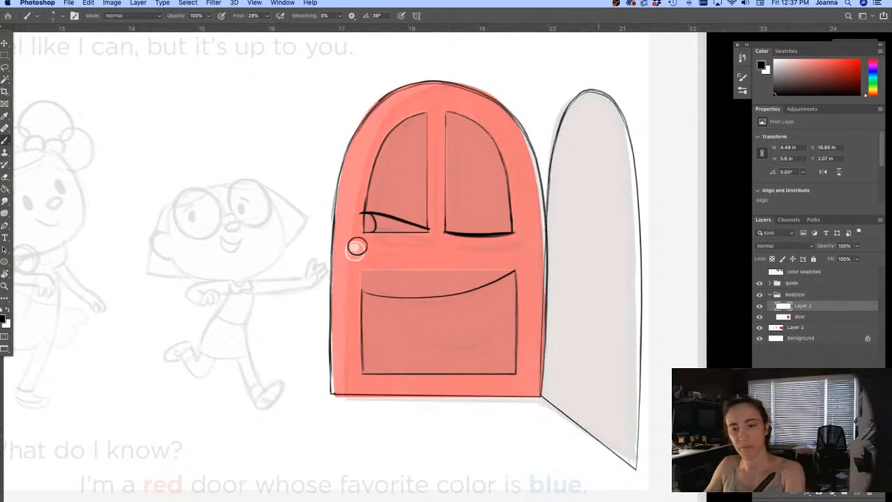
pyautogui.moveTo(605, 101)
pyautogui.mouseDown()
pyautogui.moveTo(639, 204)
pyautogui.moveTo(629, 147)
pyautogui.moveTo(641, 280)
pyautogui.mouseUp()
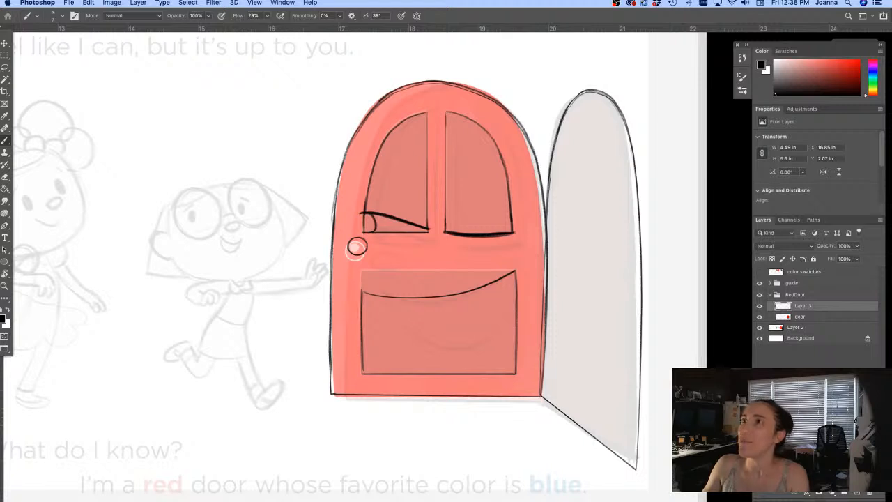
# Step: Erase the stray doubled line at the top of the red door and redraw its arch as one clean stroke
pyautogui.press('Tab')
pyautogui.press('Tab')
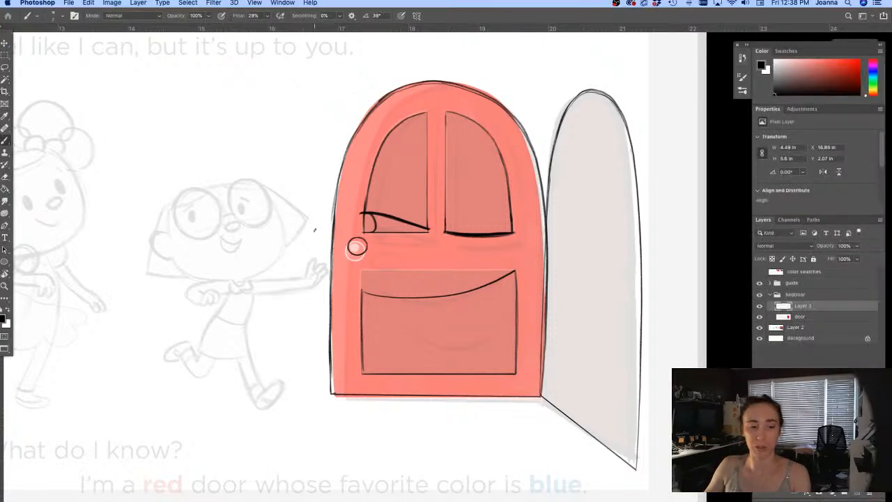
pyautogui.press('e')
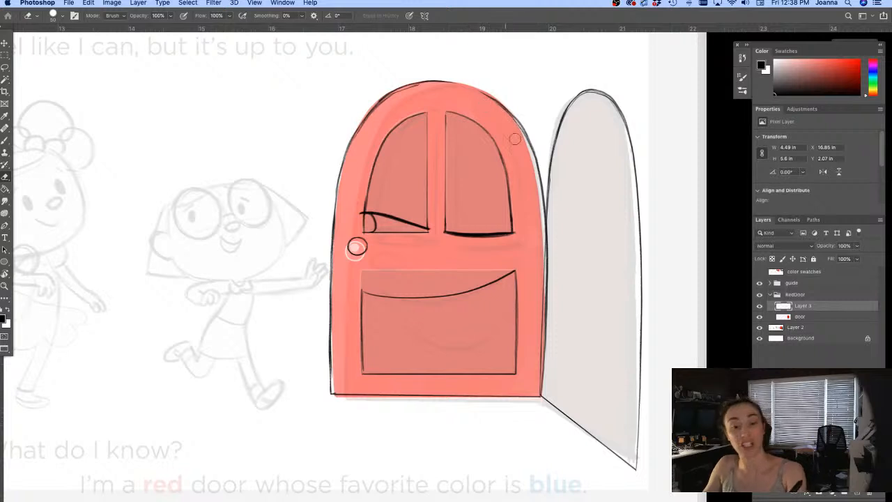
pyautogui.press('b')
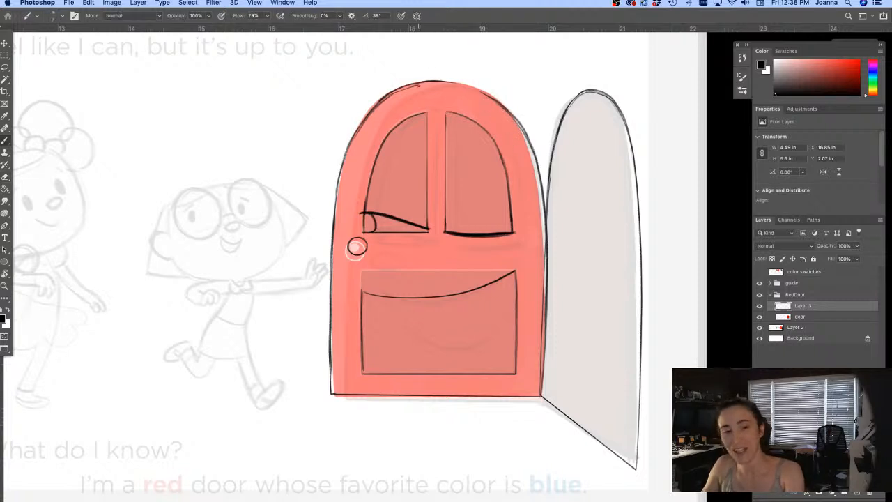
pyautogui.moveTo(417, 81)
pyautogui.mouseDown()
pyautogui.moveTo(486, 91)
pyautogui.moveTo(513, 124)
pyautogui.mouseUp()
pyautogui.press('super+z')
pyautogui.moveTo(417, 81); pyautogui.dragTo(480, 89)
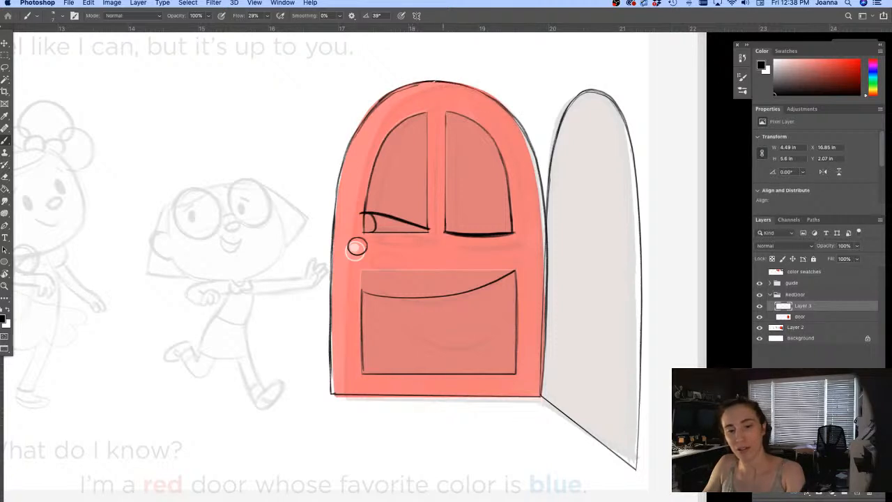
# Step: Collapse the RedDoor group and add a new empty layer above it for brush line art
pyautogui.moveTo(284, 392); pyautogui.dragTo(336, 368)
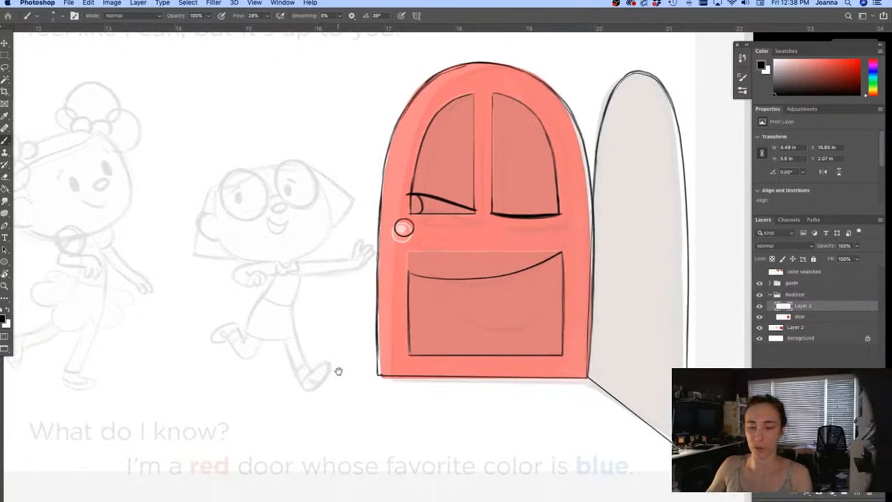
pyautogui.press('e')
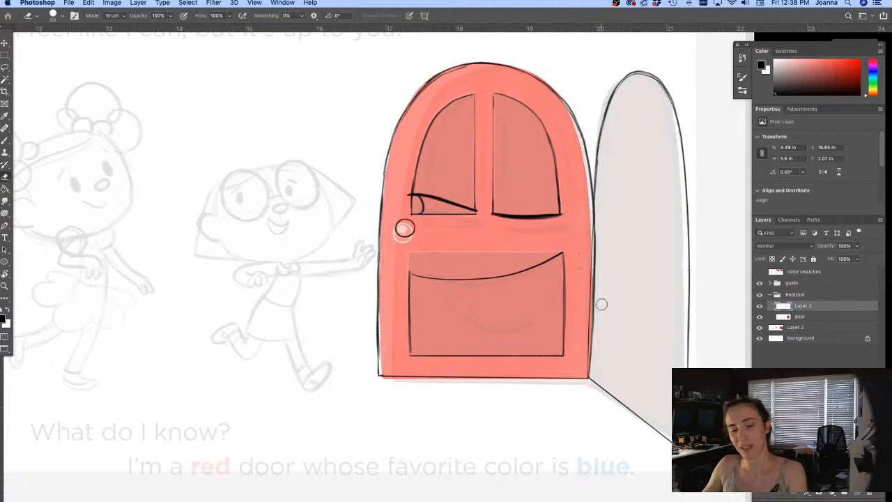
pyautogui.scroll(-2, 464, 411)
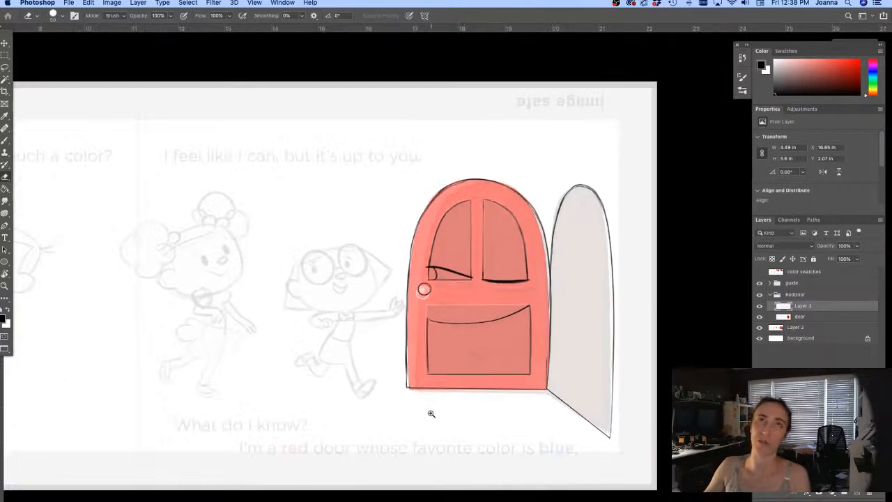
pyautogui.moveTo(311, 400); pyautogui.dragTo(460, 378)
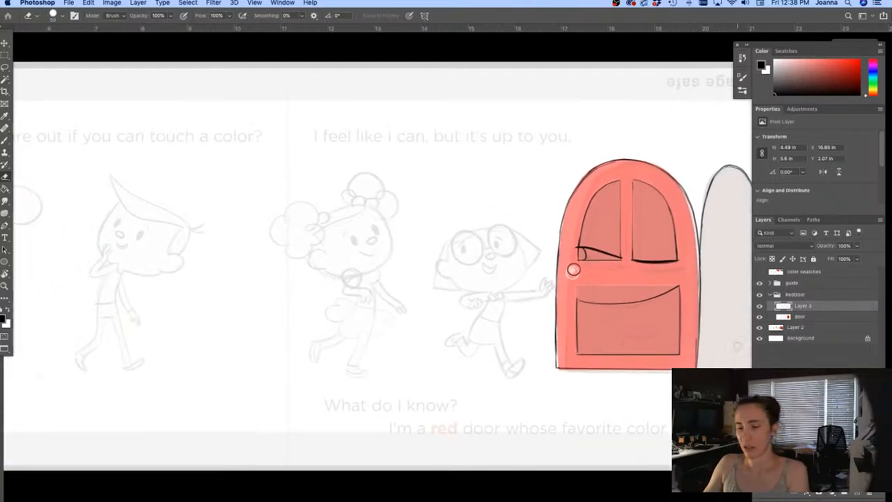
pyautogui.click(771, 295)
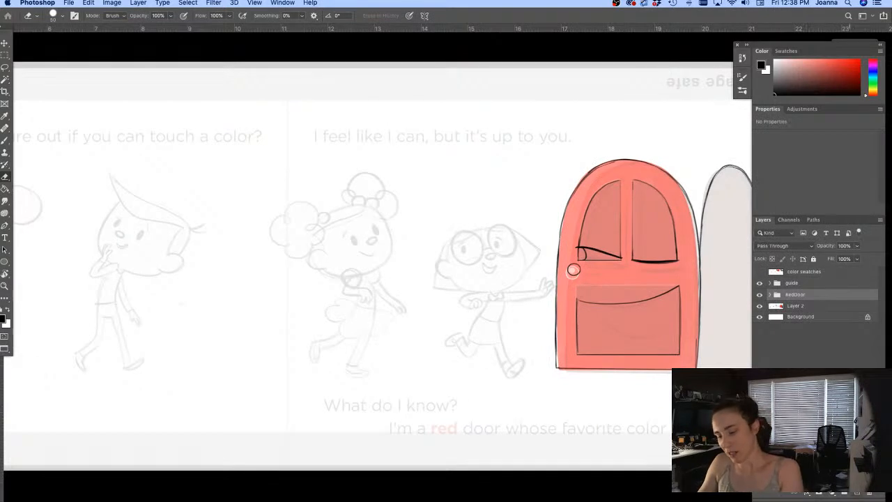
pyautogui.click(856, 493)
pyautogui.press('b')
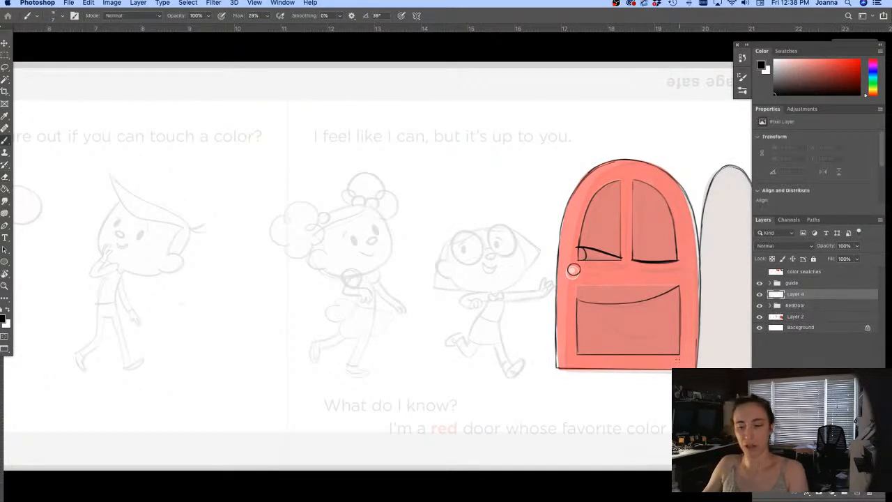
# Step: Rename the new layer above the RedDoor group as Hattie
pyautogui.keyDown('super'); pyautogui.click(455, 333); pyautogui.keyUp('super')
pyautogui.moveTo(422, 386); pyautogui.dragTo(405, 387)
pyautogui.doubleClick(795, 295)
pyautogui.write('H')
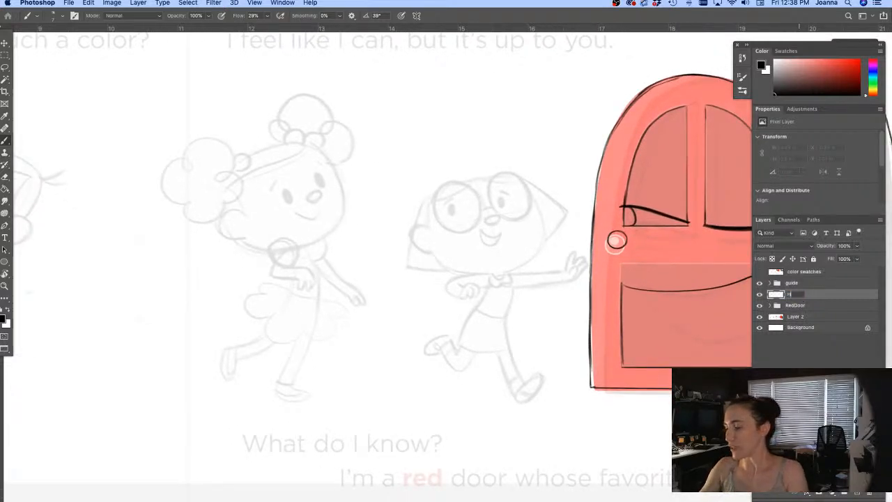
pyautogui.write('attie')
pyautogui.press('Return')
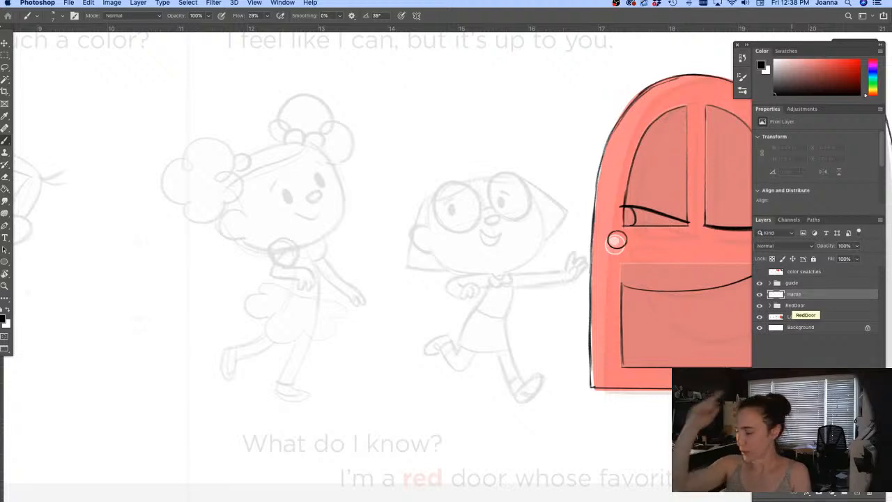
# Step: Outline the glasses-wearing character's neckline, torso and skirt with waistline and hem, continuing the right side down the front leg
pyautogui.moveTo(446, 337); pyautogui.dragTo(458, 370)
pyautogui.keyDown('super'); pyautogui.click(471, 299); pyautogui.keyUp('super')
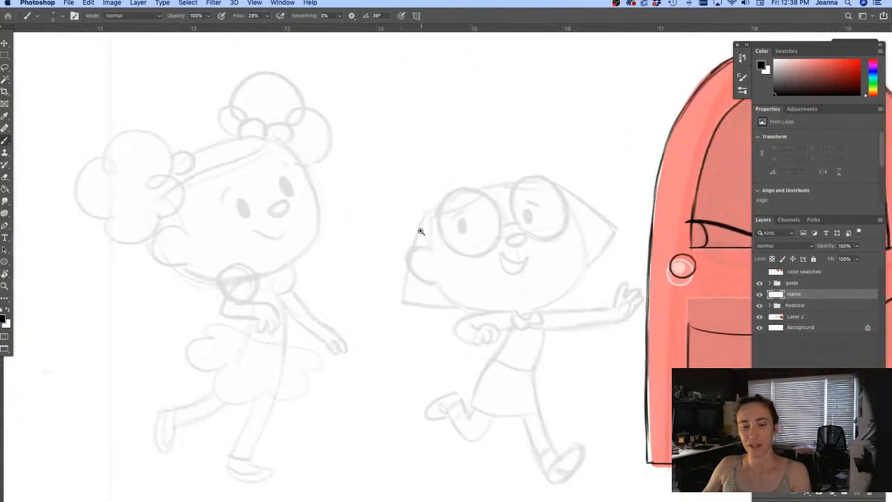
pyautogui.moveTo(534, 309)
pyautogui.mouseDown()
pyautogui.moveTo(519, 315)
pyautogui.moveTo(542, 352)
pyautogui.moveTo(539, 373)
pyautogui.mouseUp()
pyautogui.moveTo(509, 313)
pyautogui.mouseDown()
pyautogui.moveTo(469, 408)
pyautogui.moveTo(543, 345)
pyautogui.moveTo(542, 422)
pyautogui.mouseUp()
pyautogui.press('super+z')
pyautogui.moveTo(542, 313)
pyautogui.mouseDown()
pyautogui.moveTo(535, 392)
pyautogui.moveTo(558, 453)
pyautogui.mouseUp()
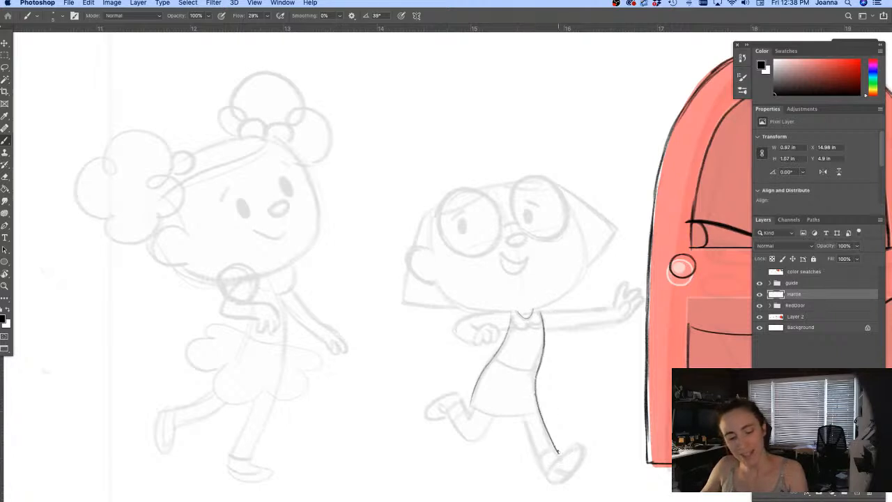
pyautogui.moveTo(470, 402); pyautogui.dragTo(538, 410)
pyautogui.moveTo(497, 354); pyautogui.dragTo(537, 363)
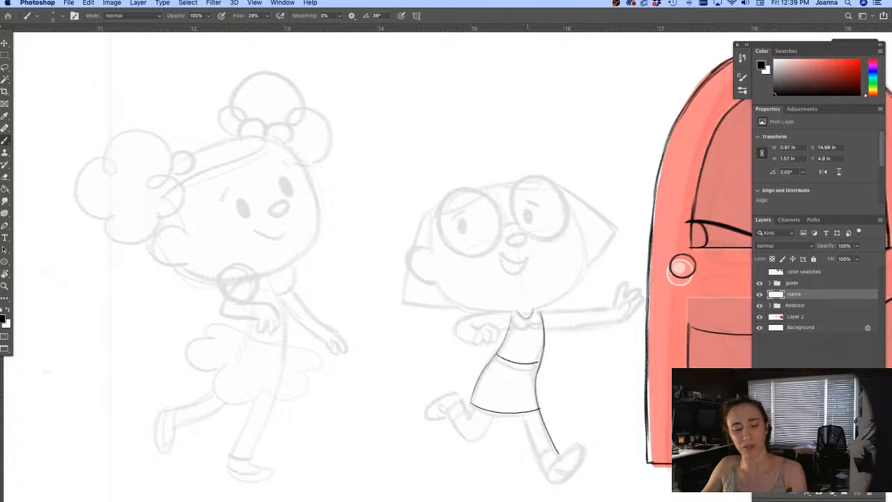
# Step: Erase the skirt's right edge below the waist and redraw it as a longer curve running down to the front foot
pyautogui.moveTo(464, 413); pyautogui.dragTo(450, 361)
pyautogui.keyDown('super'); pyautogui.click(474, 346); pyautogui.keyUp('super')
pyautogui.press('e')
pyautogui.moveTo(537, 323); pyautogui.dragTo(541, 342)
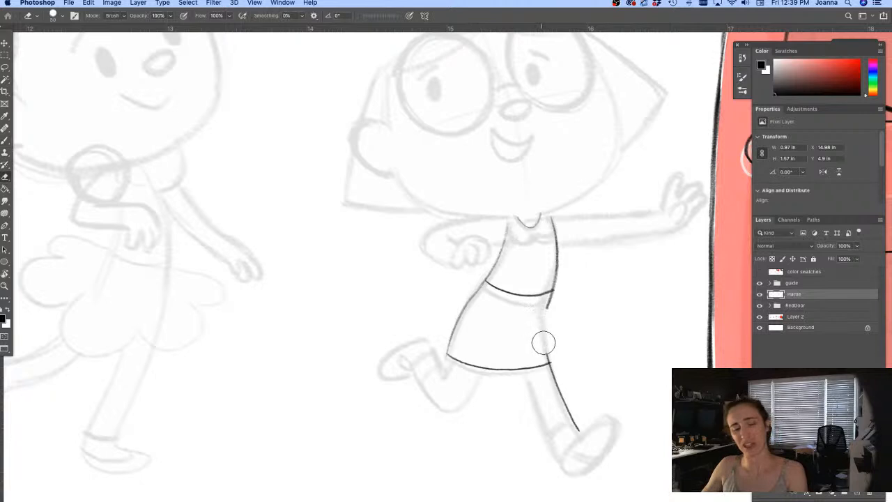
pyautogui.press('b')
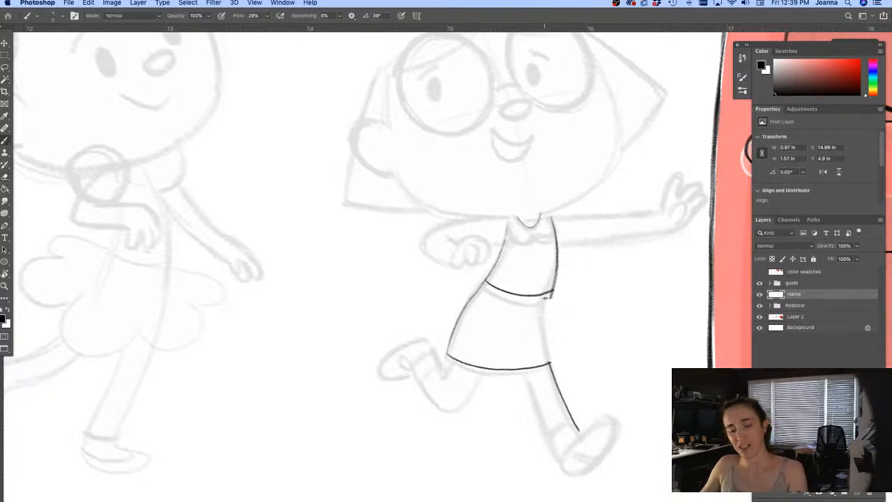
pyautogui.moveTo(554, 278)
pyautogui.mouseDown()
pyautogui.moveTo(555, 362)
pyautogui.moveTo(580, 432)
pyautogui.mouseUp()
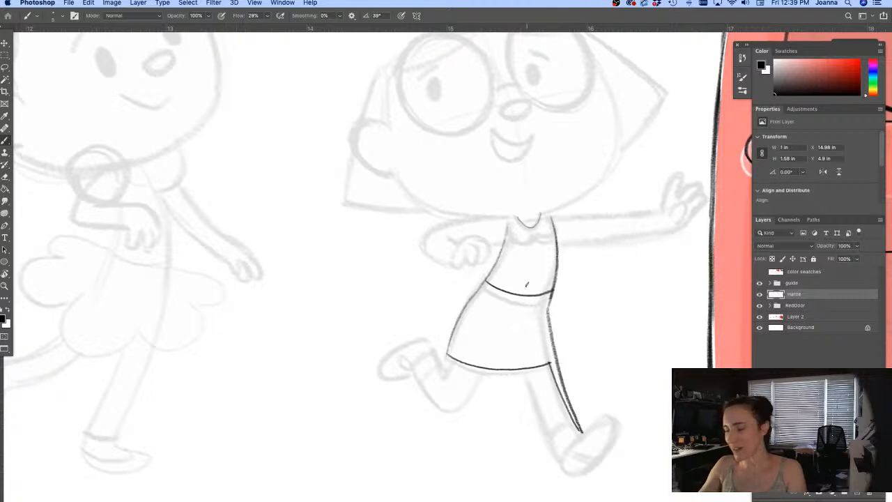
# Step: Erase the old inner leg line and hem end, then redraw the hem so it meets the skirt's new right edge
pyautogui.press('e')
pyautogui.moveTo(540, 352)
pyautogui.mouseDown()
pyautogui.moveTo(571, 445)
pyautogui.moveTo(557, 398)
pyautogui.mouseUp()
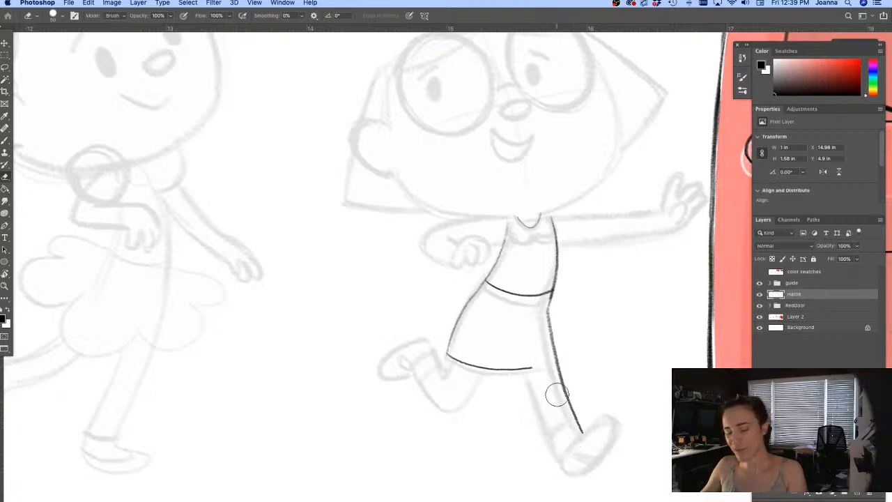
pyautogui.press('b')
pyautogui.moveTo(554, 291)
pyautogui.mouseDown()
pyautogui.moveTo(548, 317)
pyautogui.moveTo(578, 418)
pyautogui.mouseUp()
pyautogui.moveTo(446, 351)
pyautogui.mouseDown()
pyautogui.moveTo(488, 367)
pyautogui.moveTo(560, 360)
pyautogui.mouseUp()
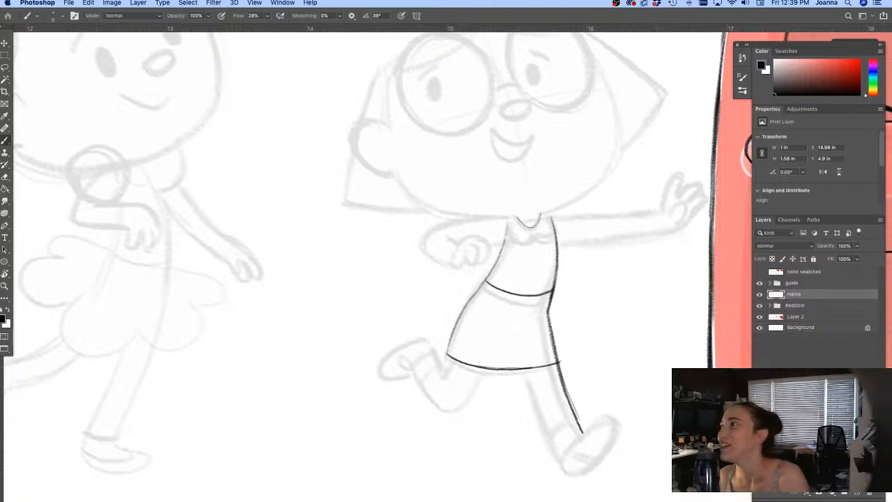
# Step: Outline the right side of the glasses-wearing character's face from the temple around the cheek to the chin
pyautogui.press('Tab')
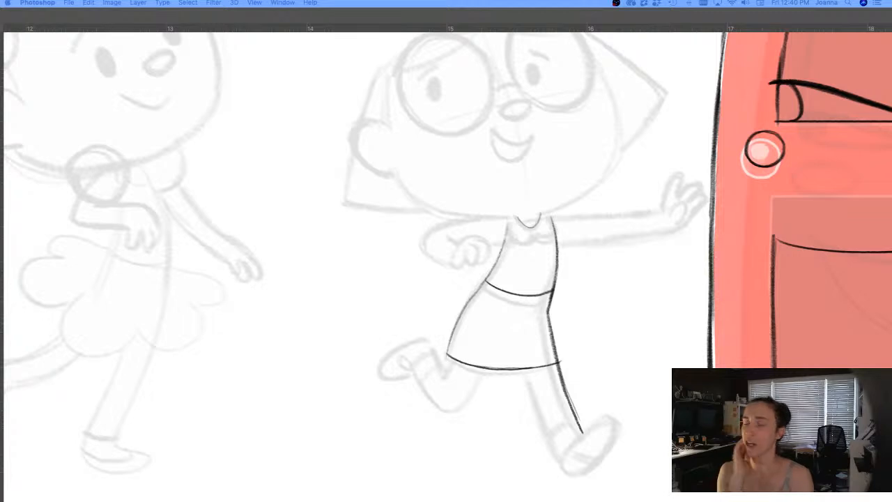
pyautogui.press('Tab')
pyautogui.press('r')
pyautogui.moveTo(372, 285)
pyautogui.mouseDown()
pyautogui.moveTo(356, 388)
pyautogui.moveTo(312, 255)
pyautogui.moveTo(316, 278)
pyautogui.mouseUp()
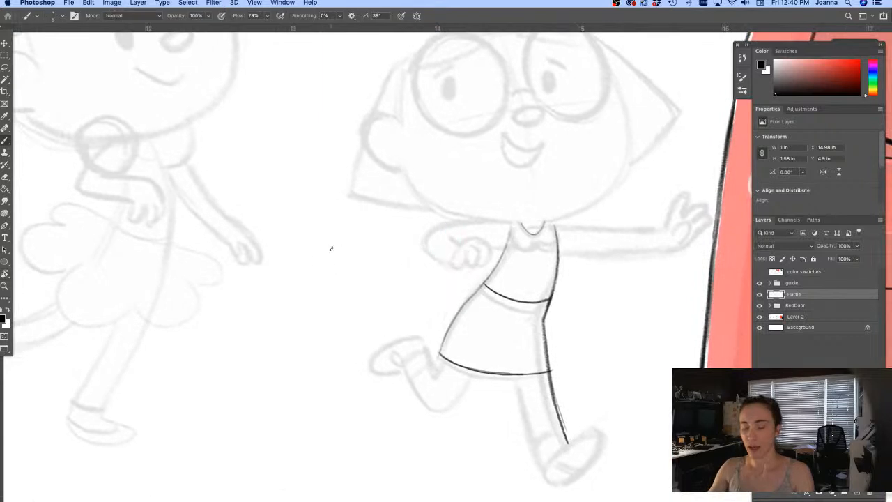
pyautogui.press('space')
pyautogui.moveTo(427, 349)
pyautogui.mouseDown()
pyautogui.moveTo(464, 275)
pyautogui.moveTo(473, 302)
pyautogui.moveTo(428, 446)
pyautogui.mouseUp()
pyautogui.press('space')
pyautogui.keyDown('alt'); pyautogui.click(432, 361); pyautogui.keyUp('alt')
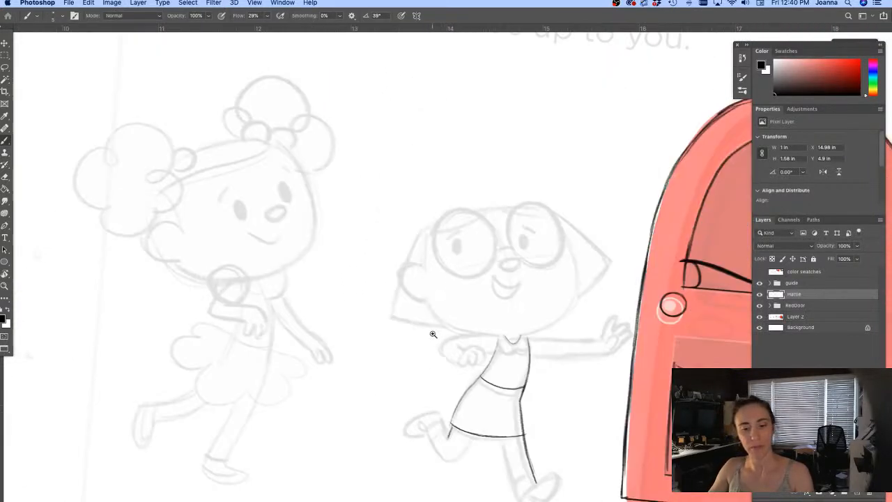
pyautogui.click(507, 247)
pyautogui.moveTo(570, 203)
pyautogui.mouseDown()
pyautogui.moveTo(615, 285)
pyautogui.moveTo(593, 231)
pyautogui.moveTo(621, 311)
pyautogui.moveTo(532, 381)
pyautogui.mouseUp()
pyautogui.moveTo(579, 363); pyautogui.dragTo(527, 381)
pyautogui.moveTo(530, 380)
pyautogui.mouseDown()
pyautogui.moveTo(614, 329)
pyautogui.moveTo(615, 277)
pyautogui.mouseUp()
# Step: Draw the glasses-wearing character's open smile, nose, oval eyes and eyebrows, plus the line along the left side of the face
pyautogui.moveTo(534, 266)
pyautogui.mouseDown()
pyautogui.moveTo(527, 270)
pyautogui.moveTo(540, 276)
pyautogui.moveTo(521, 281)
pyautogui.moveTo(524, 271)
pyautogui.moveTo(491, 297)
pyautogui.moveTo(534, 301)
pyautogui.moveTo(506, 327)
pyautogui.moveTo(492, 307)
pyautogui.mouseUp()
pyautogui.moveTo(531, 234); pyautogui.dragTo(538, 259)
pyautogui.moveTo(439, 247)
pyautogui.mouseDown()
pyautogui.moveTo(446, 273)
pyautogui.moveTo(439, 248)
pyautogui.mouseUp()
pyautogui.moveTo(429, 239); pyautogui.dragTo(426, 256)
pyautogui.moveTo(549, 225); pyautogui.dragTo(557, 230)
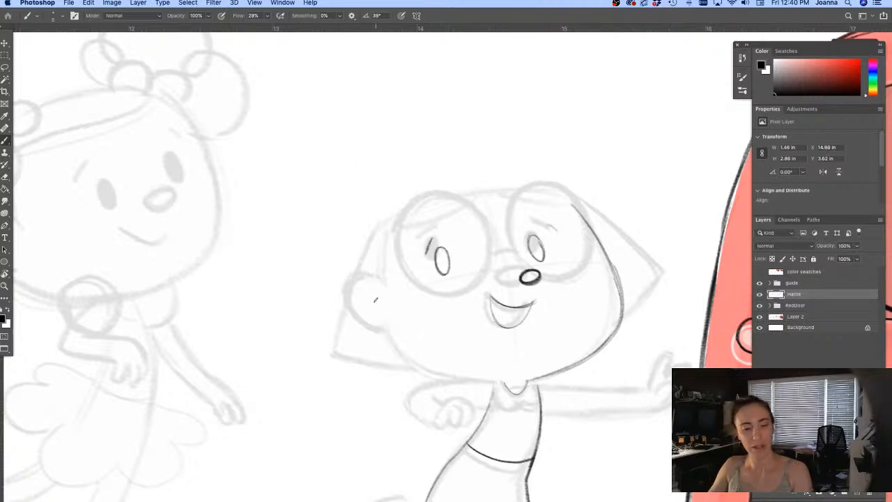
pyautogui.moveTo(383, 225); pyautogui.dragTo(390, 298)
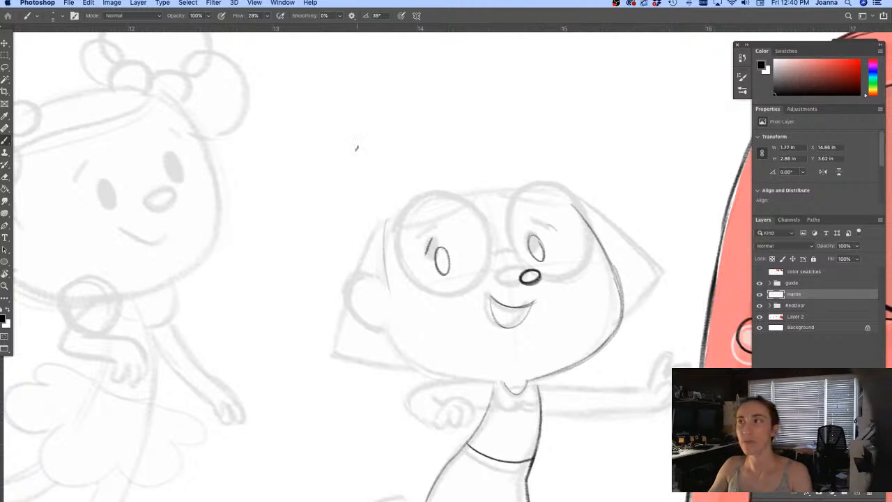
pyautogui.press('Tab')
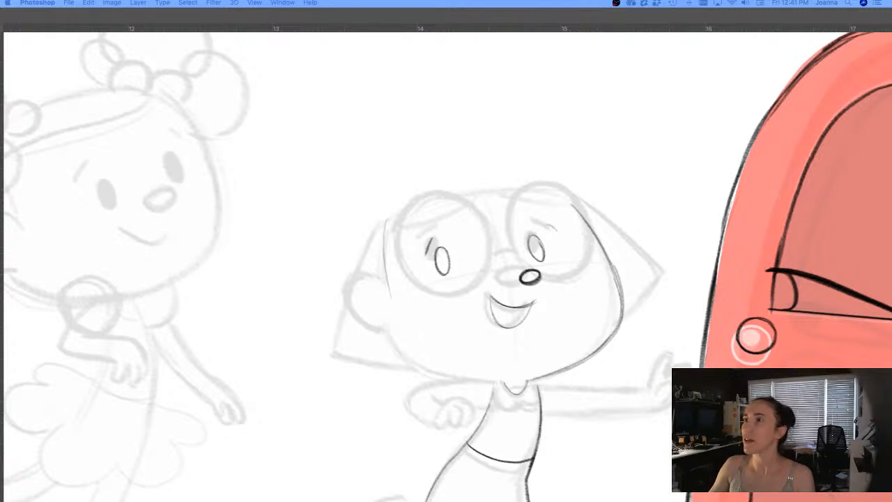
# Step: Complete the face's left side and jaw down to the chin, then add the rounded collar and a small oval button
pyautogui.press('Tab')
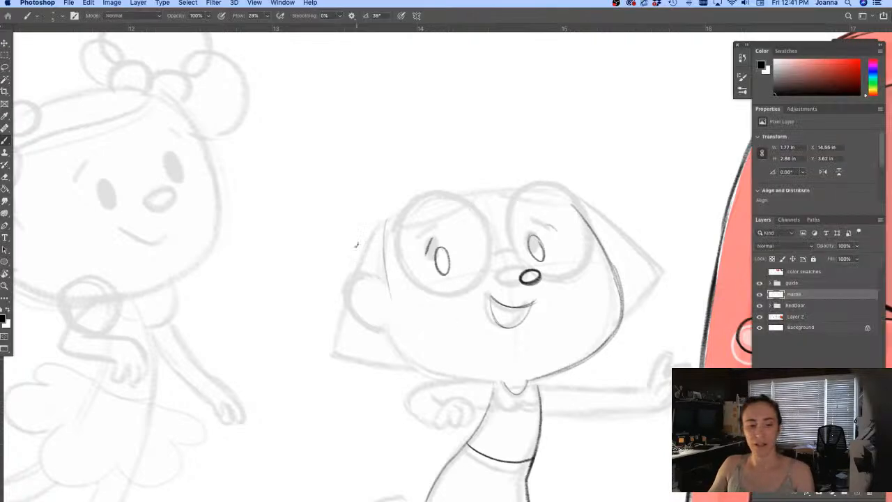
pyautogui.moveTo(387, 226); pyautogui.dragTo(390, 290)
pyautogui.moveTo(399, 334)
pyautogui.mouseDown()
pyautogui.moveTo(408, 355)
pyautogui.moveTo(497, 384)
pyautogui.mouseUp()
pyautogui.hotkey('ctrl', 'z')
pyautogui.moveTo(392, 319)
pyautogui.mouseDown()
pyautogui.moveTo(425, 363)
pyautogui.moveTo(505, 383)
pyautogui.mouseUp()
pyautogui.hotkey('ctrl', 'z')
pyautogui.moveTo(392, 317)
pyautogui.mouseDown()
pyautogui.moveTo(408, 350)
pyautogui.moveTo(468, 379)
pyautogui.moveTo(496, 377)
pyautogui.moveTo(513, 404)
pyautogui.moveTo(532, 401)
pyautogui.moveTo(539, 382)
pyautogui.mouseUp()
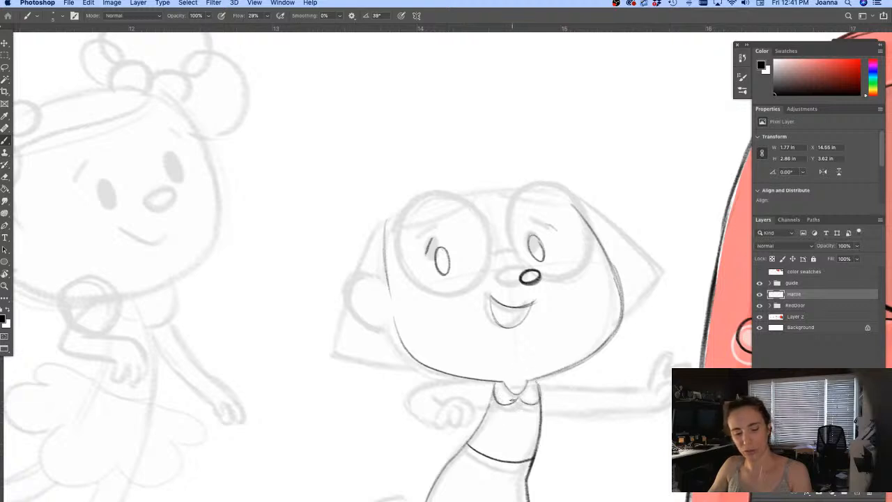
pyautogui.moveTo(517, 416); pyautogui.dragTo(519, 409)
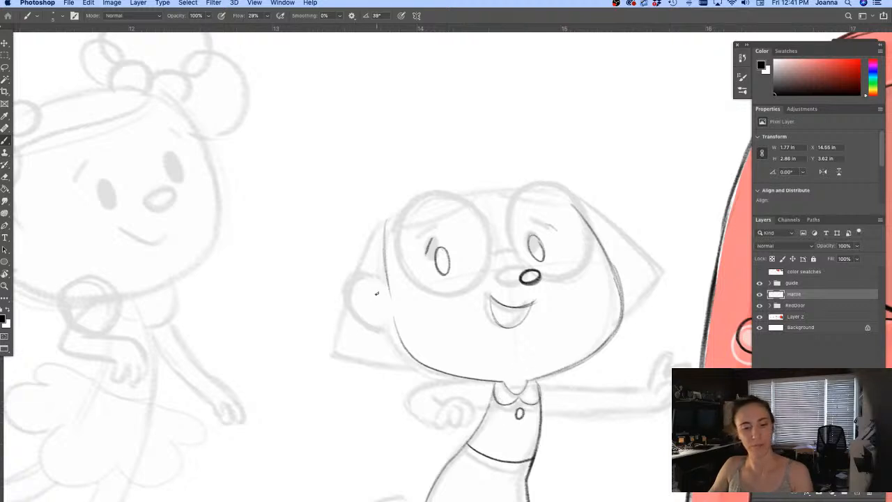
# Step: Draw the hairline across the forehead and outline the left side and lower edge of the bobbed hair
pyautogui.moveTo(569, 204)
pyautogui.mouseDown()
pyautogui.moveTo(428, 211)
pyautogui.moveTo(388, 232)
pyautogui.mouseUp()
pyautogui.moveTo(541, 206); pyautogui.dragTo(420, 220)
pyautogui.moveTo(557, 198)
pyautogui.mouseDown()
pyautogui.moveTo(392, 216)
pyautogui.moveTo(322, 322)
pyautogui.mouseUp()
pyautogui.moveTo(348, 267)
pyautogui.mouseDown()
pyautogui.moveTo(315, 354)
pyautogui.moveTo(319, 340)
pyautogui.moveTo(416, 378)
pyautogui.moveTo(521, 378)
pyautogui.mouseUp()
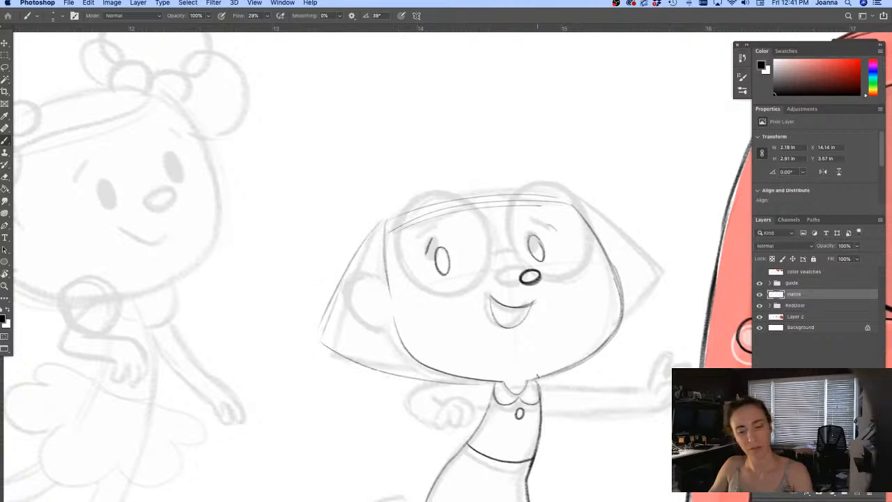
# Step: Outline the pointed right side of the bob and strengthen the crown line across the top of the head
pyautogui.moveTo(558, 198); pyautogui.dragTo(652, 284)
pyautogui.moveTo(601, 348); pyautogui.dragTo(657, 283)
pyautogui.moveTo(645, 302)
pyautogui.mouseDown()
pyautogui.moveTo(620, 330)
pyautogui.moveTo(654, 283)
pyautogui.mouseUp()
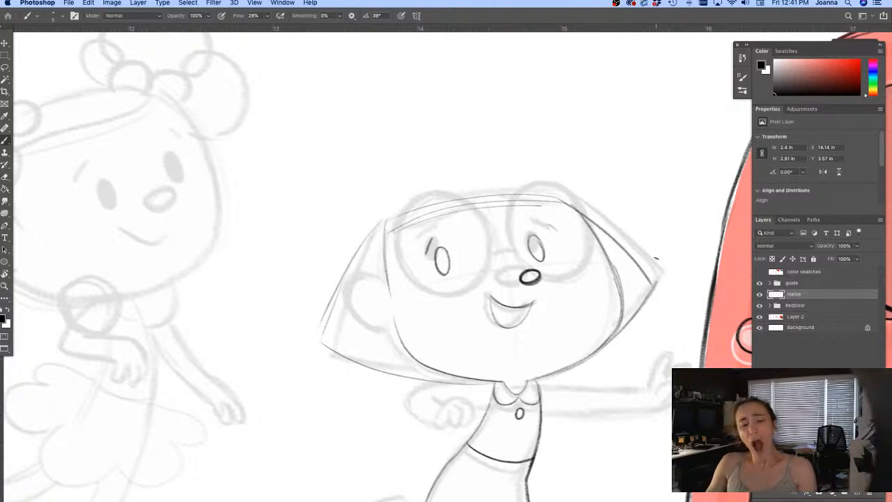
pyautogui.moveTo(376, 225)
pyautogui.mouseDown()
pyautogui.moveTo(445, 203)
pyautogui.moveTo(554, 190)
pyautogui.moveTo(452, 198)
pyautogui.moveTo(368, 228)
pyautogui.mouseUp()
pyautogui.moveTo(549, 187)
pyautogui.mouseDown()
pyautogui.moveTo(639, 264)
pyautogui.moveTo(638, 279)
pyautogui.moveTo(652, 283)
pyautogui.moveTo(617, 330)
pyautogui.mouseUp()
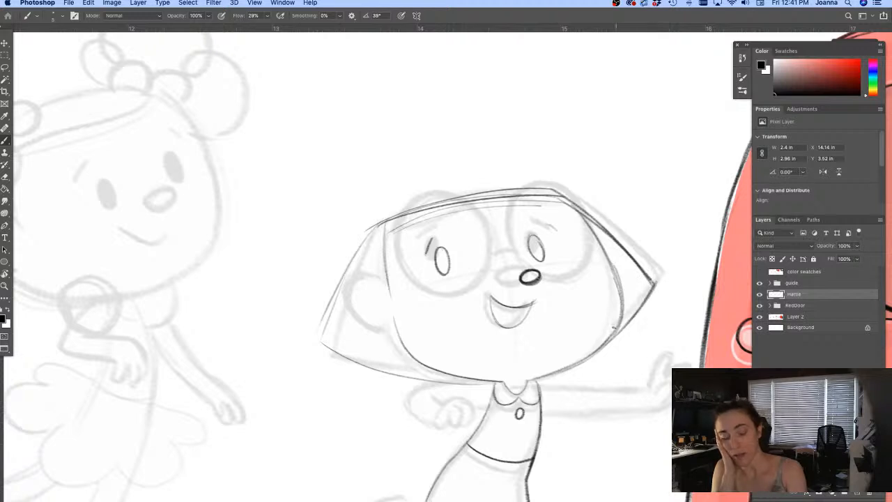
# Step: Erase the doubled hairline strokes across the forehead and restate the crown of the hair
pyautogui.press('e')
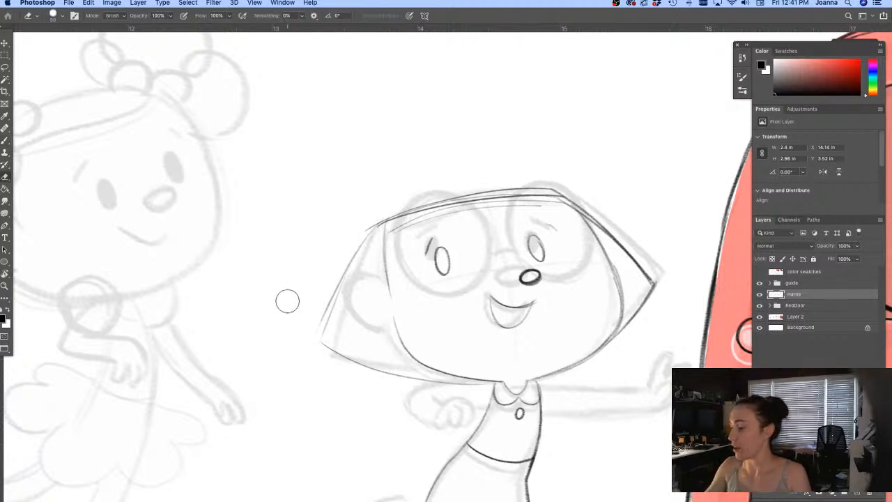
pyautogui.moveTo(548, 200)
pyautogui.mouseDown()
pyautogui.moveTo(434, 205)
pyautogui.moveTo(372, 221)
pyautogui.mouseUp()
pyautogui.press('b')
pyautogui.moveTo(547, 190)
pyautogui.mouseDown()
pyautogui.moveTo(469, 189)
pyautogui.moveTo(368, 228)
pyautogui.moveTo(439, 206)
pyautogui.moveTo(551, 190)
pyautogui.moveTo(489, 194)
pyautogui.moveTo(386, 225)
pyautogui.moveTo(428, 207)
pyautogui.mouseUp()
# Step: Draw the rounded ear and the parted bangs sweeping to both sides of the forehead
pyautogui.moveTo(391, 296)
pyautogui.mouseDown()
pyautogui.moveTo(360, 303)
pyautogui.moveTo(403, 348)
pyautogui.moveTo(377, 346)
pyautogui.moveTo(404, 354)
pyautogui.mouseUp()
pyautogui.moveTo(391, 258); pyautogui.dragTo(385, 289)
pyautogui.moveTo(385, 230); pyautogui.dragTo(443, 223)
pyautogui.moveTo(495, 196); pyautogui.dragTo(572, 201)
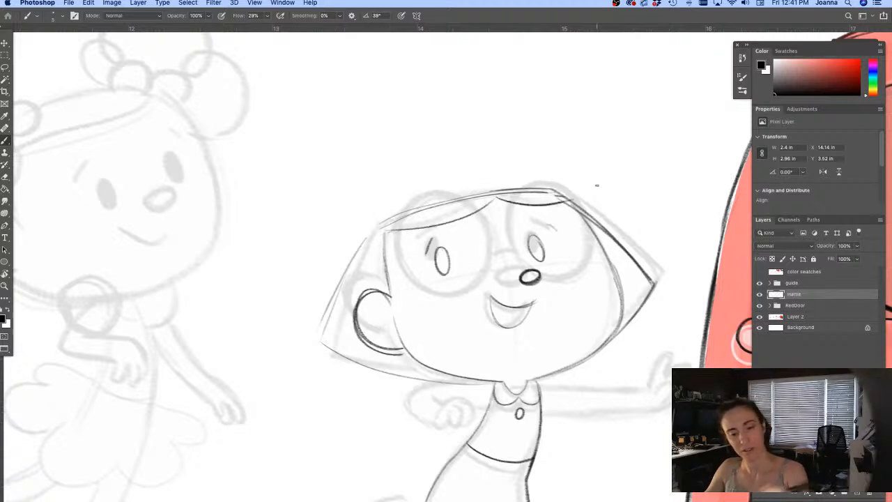
# Step: Darken the left outer edge of the bob from the crown down to its tip
pyautogui.moveTo(359, 251); pyautogui.dragTo(318, 345)
pyautogui.moveTo(395, 213); pyautogui.dragTo(332, 309)
pyautogui.moveTo(318, 342)
pyautogui.mouseDown()
pyautogui.moveTo(411, 374)
pyautogui.moveTo(340, 302)
pyautogui.moveTo(334, 229)
pyautogui.mouseUp()
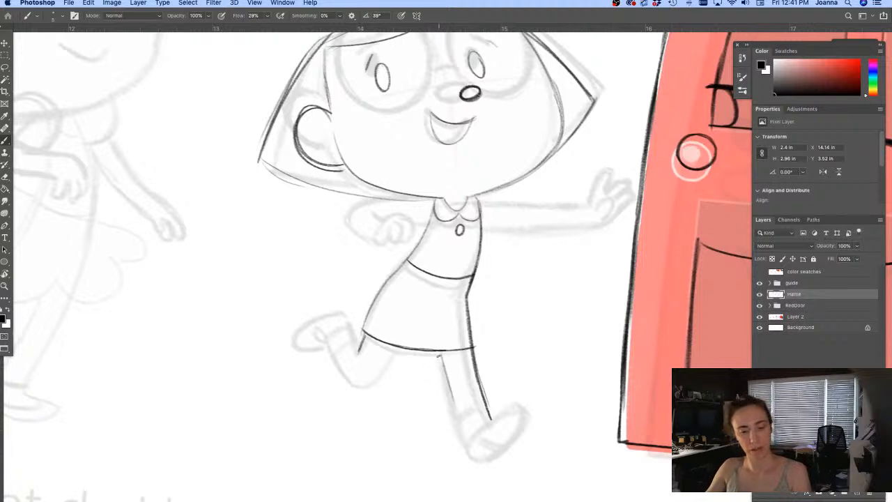
# Step: Draw the front leg's inner line and rough in the outline of the front shoe
pyautogui.moveTo(442, 354); pyautogui.dragTo(468, 453)
pyautogui.moveTo(488, 406)
pyautogui.mouseDown()
pyautogui.moveTo(457, 418)
pyautogui.moveTo(518, 403)
pyautogui.moveTo(524, 441)
pyautogui.moveTo(522, 401)
pyautogui.mouseUp()
pyautogui.moveTo(512, 452)
pyautogui.mouseDown()
pyautogui.moveTo(522, 404)
pyautogui.moveTo(485, 445)
pyautogui.moveTo(527, 410)
pyautogui.moveTo(497, 461)
pyautogui.moveTo(501, 406)
pyautogui.moveTo(521, 402)
pyautogui.moveTo(471, 445)
pyautogui.mouseUp()
pyautogui.moveTo(527, 411); pyautogui.dragTo(489, 463)
# Step: Erase the rough front shoe and redraw it as a tilted oval with a sole line below the sock
pyautogui.press('e')
pyautogui.moveTo(504, 388)
pyautogui.mouseDown()
pyautogui.moveTo(502, 473)
pyautogui.moveTo(492, 446)
pyautogui.mouseUp()
pyautogui.press('b')
pyautogui.moveTo(519, 403)
pyautogui.mouseDown()
pyautogui.moveTo(516, 443)
pyautogui.moveTo(496, 461)
pyautogui.moveTo(475, 456)
pyautogui.mouseUp()
pyautogui.moveTo(519, 438); pyautogui.dragTo(486, 468)
pyautogui.moveTo(458, 421); pyautogui.dragTo(478, 464)
pyautogui.moveTo(518, 402); pyautogui.dragTo(509, 442)
pyautogui.moveTo(512, 443); pyautogui.dragTo(475, 465)
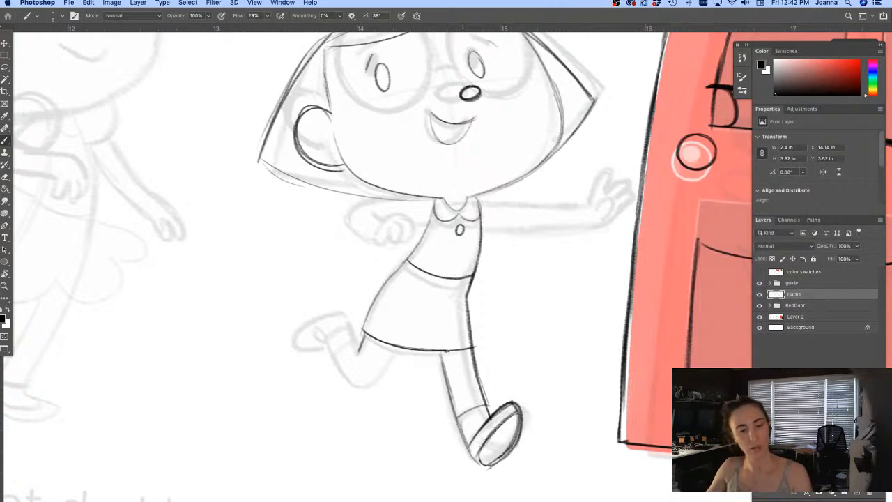
# Step: Draw the bent back leg with its knee curve, sock bands and kicked-up shoe
pyautogui.moveTo(396, 346); pyautogui.dragTo(368, 392)
pyautogui.moveTo(345, 324)
pyautogui.mouseDown()
pyautogui.moveTo(351, 345)
pyautogui.moveTo(340, 379)
pyautogui.mouseUp()
pyautogui.moveTo(325, 347); pyautogui.dragTo(371, 395)
pyautogui.moveTo(394, 346); pyautogui.dragTo(371, 390)
pyautogui.moveTo(381, 377); pyautogui.dragTo(348, 388)
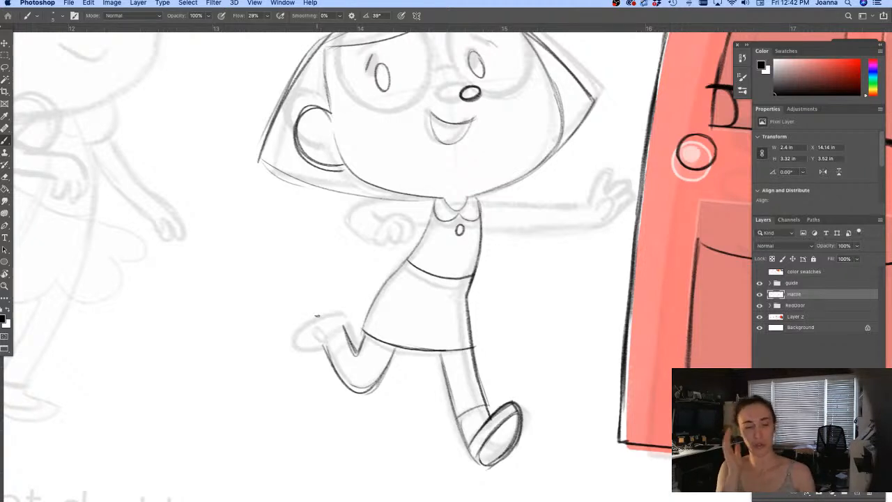
pyautogui.moveTo(347, 327)
pyautogui.mouseDown()
pyautogui.moveTo(313, 320)
pyautogui.moveTo(287, 336)
pyautogui.moveTo(337, 314)
pyautogui.moveTo(290, 341)
pyautogui.moveTo(300, 326)
pyautogui.moveTo(297, 352)
pyautogui.moveTo(347, 336)
pyautogui.moveTo(327, 336)
pyautogui.moveTo(313, 343)
pyautogui.moveTo(318, 351)
pyautogui.moveTo(312, 343)
pyautogui.moveTo(329, 363)
pyautogui.mouseUp()
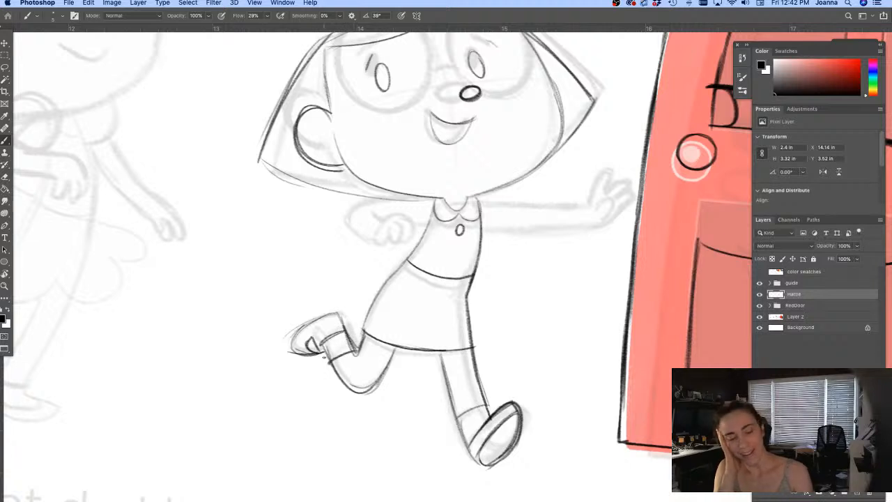
# Step: Thicken both contour lines of the front leg from the skirt hem to the shoe
pyautogui.moveTo(472, 342); pyautogui.dragTo(486, 418)
pyautogui.moveTo(442, 358); pyautogui.dragTo(469, 448)
pyautogui.moveTo(451, 386); pyautogui.dragTo(479, 460)
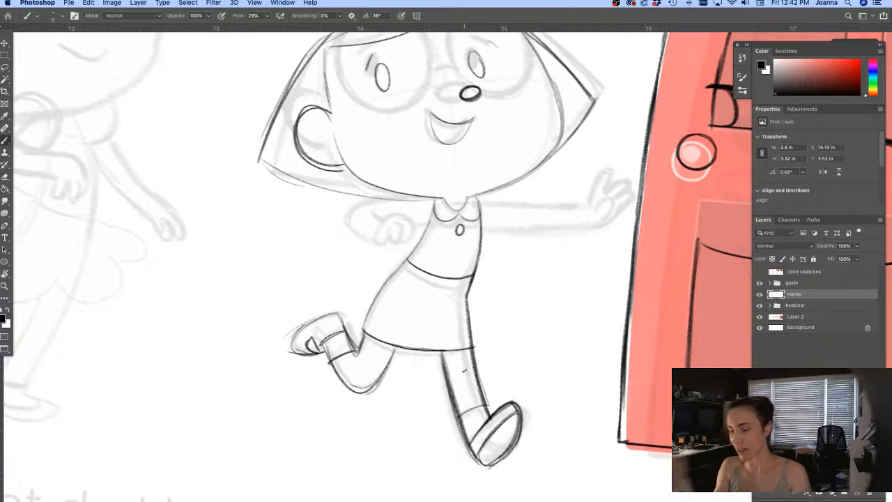
# Step: Erase the front shoe's outer edge and redraw the shoe with a fuller, rounder outline
pyautogui.press('e')
pyautogui.moveTo(523, 394)
pyautogui.mouseDown()
pyautogui.moveTo(526, 443)
pyautogui.moveTo(481, 473)
pyautogui.mouseUp()
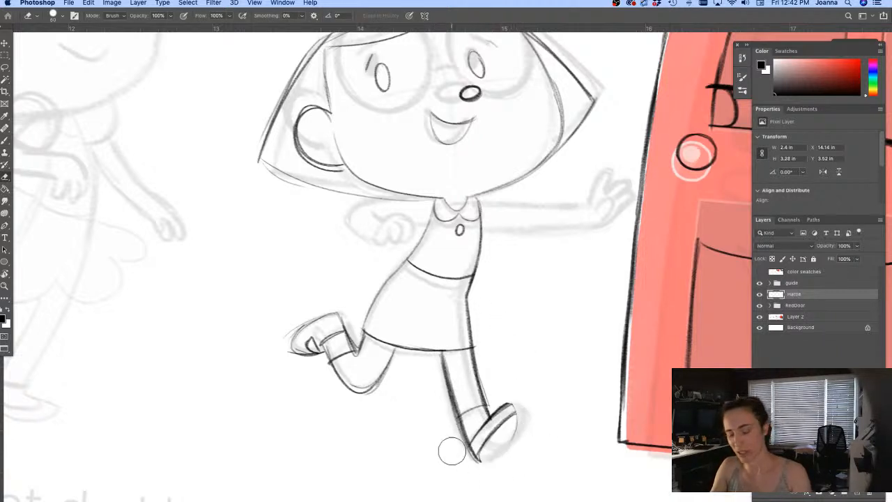
pyautogui.press('b')
pyautogui.moveTo(481, 429)
pyautogui.mouseDown()
pyautogui.moveTo(515, 402)
pyautogui.moveTo(517, 452)
pyautogui.moveTo(492, 416)
pyautogui.moveTo(519, 407)
pyautogui.moveTo(506, 409)
pyautogui.moveTo(513, 408)
pyautogui.moveTo(480, 464)
pyautogui.mouseUp()
pyautogui.press('e')
pyautogui.press('b')
pyautogui.moveTo(518, 436); pyautogui.dragTo(480, 467)
pyautogui.moveTo(483, 422)
pyautogui.mouseDown()
pyautogui.moveTo(522, 409)
pyautogui.moveTo(512, 451)
pyautogui.moveTo(492, 460)
pyautogui.mouseUp()
pyautogui.moveTo(486, 388); pyautogui.dragTo(490, 412)
# Step: Add a curved fold line to the skirt and draw the upper and lower edges of the outstretched arm
pyautogui.moveTo(447, 310); pyautogui.dragTo(398, 328)
pyautogui.moveTo(478, 203); pyautogui.dragTo(579, 202)
pyautogui.moveTo(481, 223); pyautogui.dragTo(581, 224)
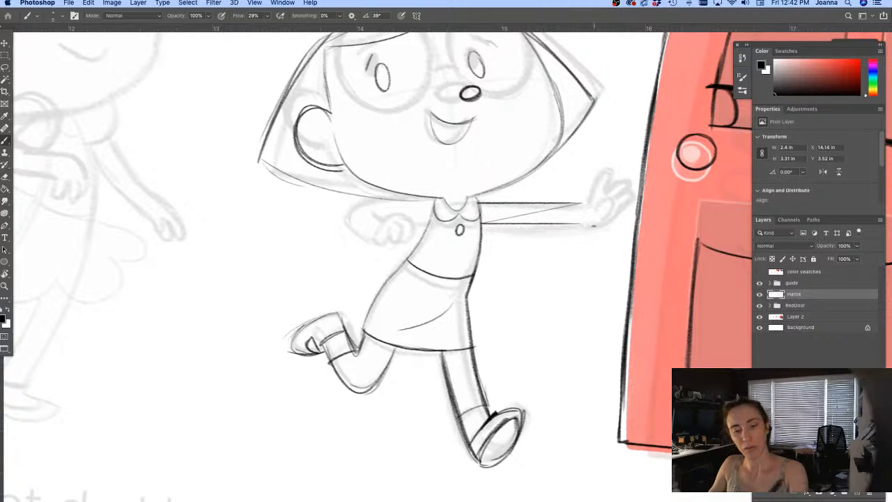
# Step: Erase the stray diagonal line inside the outstretched arm and draw its raised hand with spread fingers
pyautogui.press('e')
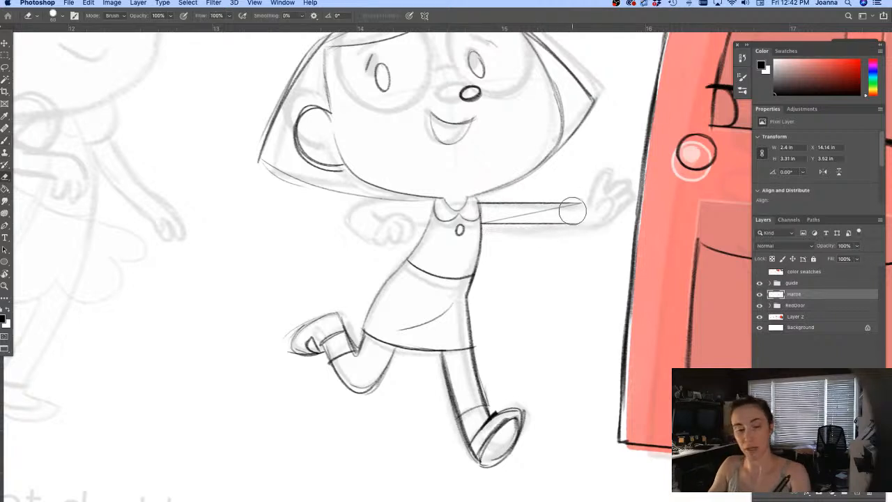
pyautogui.moveTo(568, 211); pyautogui.dragTo(487, 209)
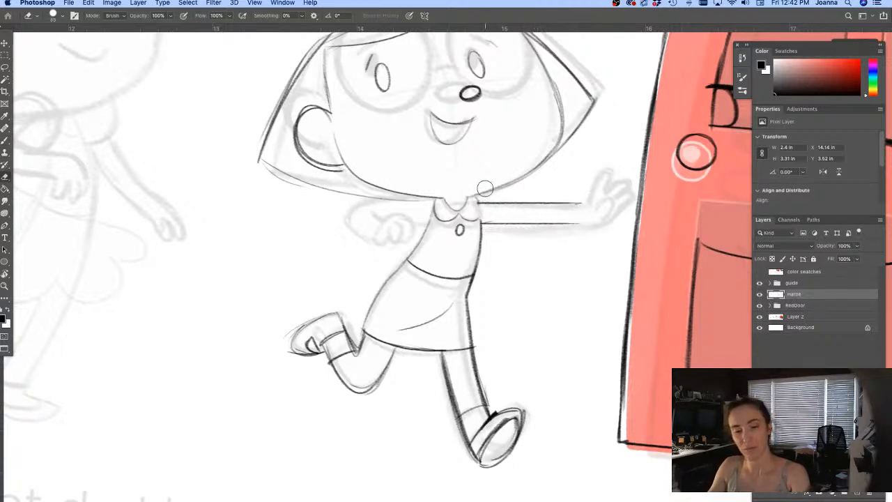
pyautogui.press('b')
pyautogui.moveTo(583, 183)
pyautogui.mouseDown()
pyautogui.moveTo(579, 203)
pyautogui.moveTo(594, 216)
pyautogui.moveTo(576, 182)
pyautogui.moveTo(599, 197)
pyautogui.moveTo(604, 183)
pyautogui.moveTo(607, 198)
pyautogui.moveTo(584, 224)
pyautogui.moveTo(560, 224)
pyautogui.mouseUp()
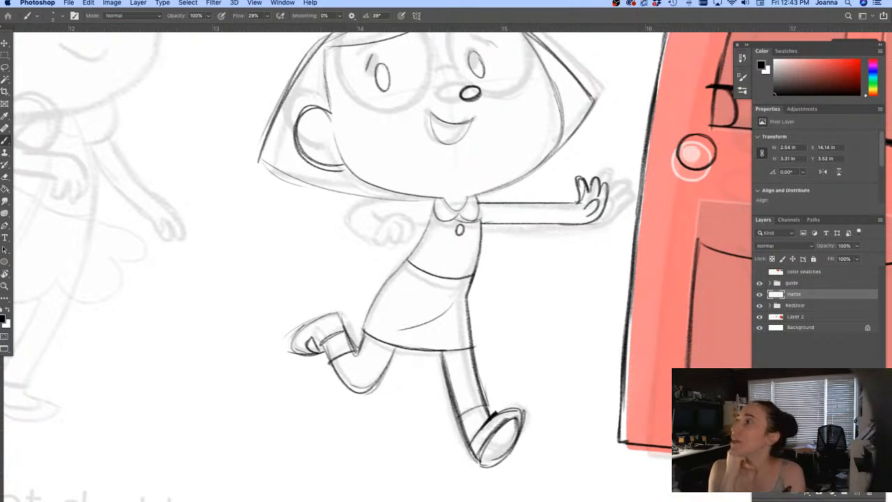
pyautogui.press('Tab')
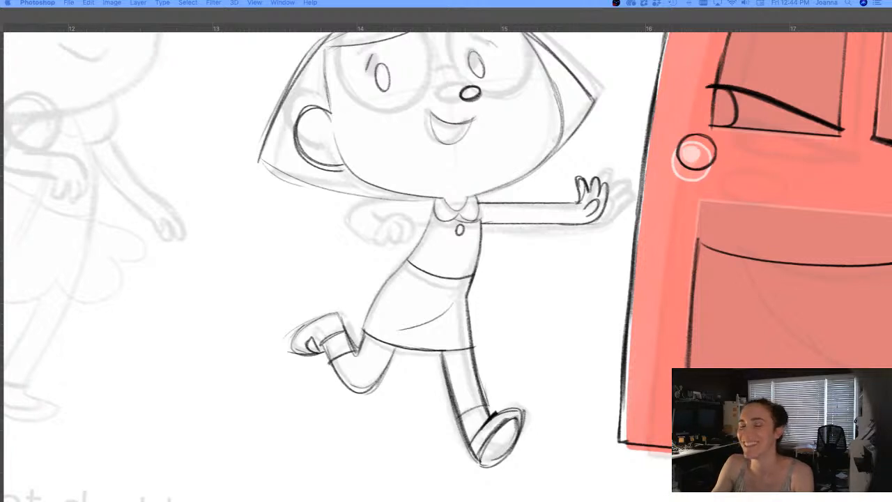
pyautogui.press('Tab')
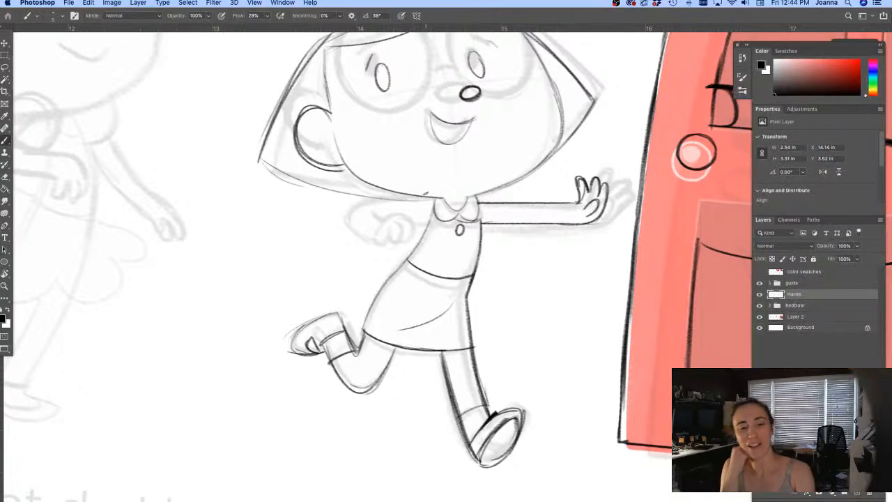
# Step: Draw the bent left arm with its curled fist, erase the hair line overlapping it, and thicken the arm's outline
pyautogui.moveTo(432, 198)
pyautogui.mouseDown()
pyautogui.moveTo(365, 200)
pyautogui.moveTo(349, 216)
pyautogui.moveTo(359, 201)
pyautogui.moveTo(354, 227)
pyautogui.moveTo(351, 209)
pyautogui.moveTo(370, 238)
pyautogui.moveTo(370, 207)
pyautogui.moveTo(387, 216)
pyautogui.moveTo(379, 223)
pyautogui.moveTo(383, 213)
pyautogui.moveTo(370, 214)
pyautogui.moveTo(380, 243)
pyautogui.moveTo(370, 238)
pyautogui.moveTo(403, 237)
pyautogui.moveTo(385, 219)
pyautogui.moveTo(381, 237)
pyautogui.moveTo(376, 214)
pyautogui.moveTo(393, 224)
pyautogui.moveTo(396, 215)
pyautogui.moveTo(383, 219)
pyautogui.moveTo(391, 213)
pyautogui.moveTo(403, 230)
pyautogui.moveTo(382, 223)
pyautogui.mouseUp()
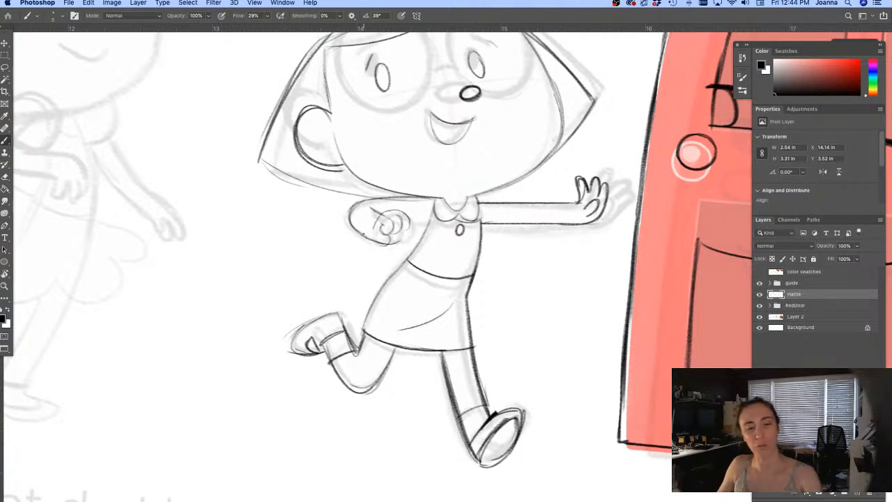
pyautogui.moveTo(374, 228)
pyautogui.mouseDown()
pyautogui.moveTo(392, 209)
pyautogui.moveTo(410, 222)
pyautogui.moveTo(396, 233)
pyautogui.moveTo(387, 218)
pyautogui.moveTo(403, 223)
pyautogui.moveTo(390, 229)
pyautogui.moveTo(403, 234)
pyautogui.moveTo(385, 242)
pyautogui.moveTo(431, 223)
pyautogui.mouseUp()
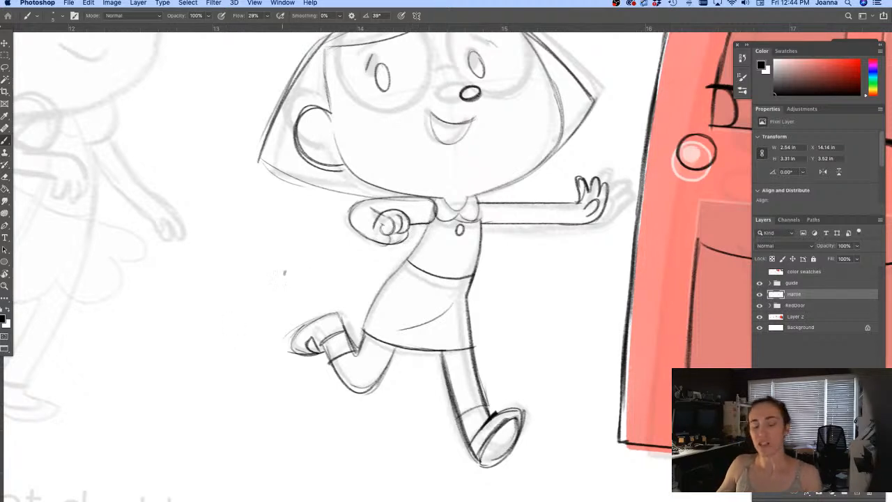
pyautogui.press('e')
pyautogui.moveTo(418, 196); pyautogui.dragTo(372, 197)
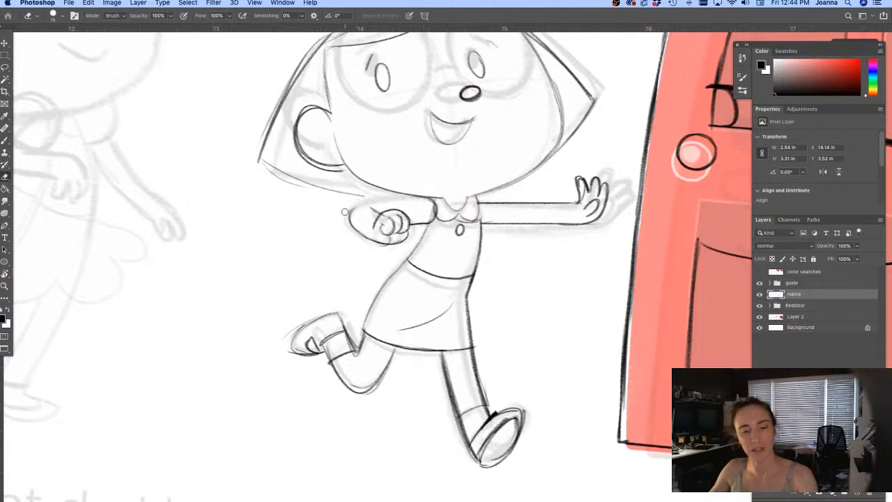
pyautogui.press('b')
pyautogui.moveTo(436, 206)
pyautogui.mouseDown()
pyautogui.moveTo(409, 195)
pyautogui.moveTo(434, 206)
pyautogui.moveTo(403, 197)
pyautogui.moveTo(358, 204)
pyautogui.moveTo(352, 232)
pyautogui.moveTo(383, 242)
pyautogui.mouseUp()
# Step: Erase the hair's crown and left outline, then redraw them with an angular upper corner and a squarer lower tip
pyautogui.moveTo(363, 408); pyautogui.dragTo(379, 458)
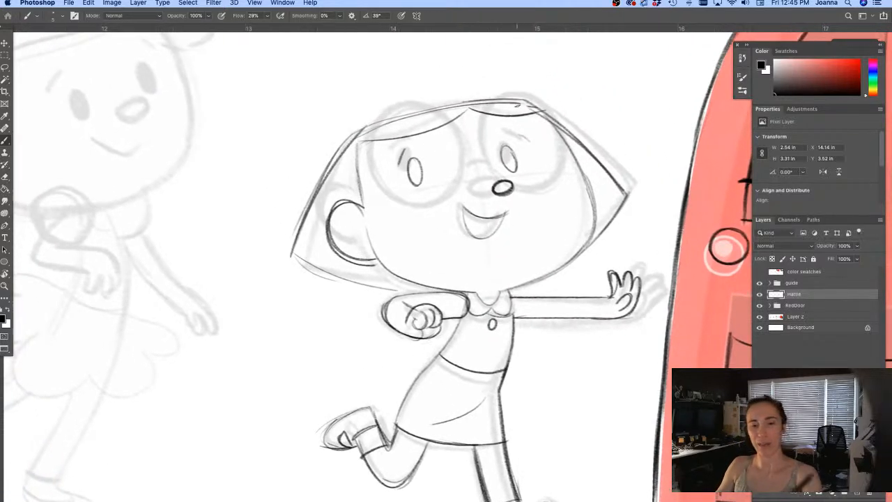
pyautogui.moveTo(522, 101); pyautogui.dragTo(461, 105)
pyautogui.press('super+z')
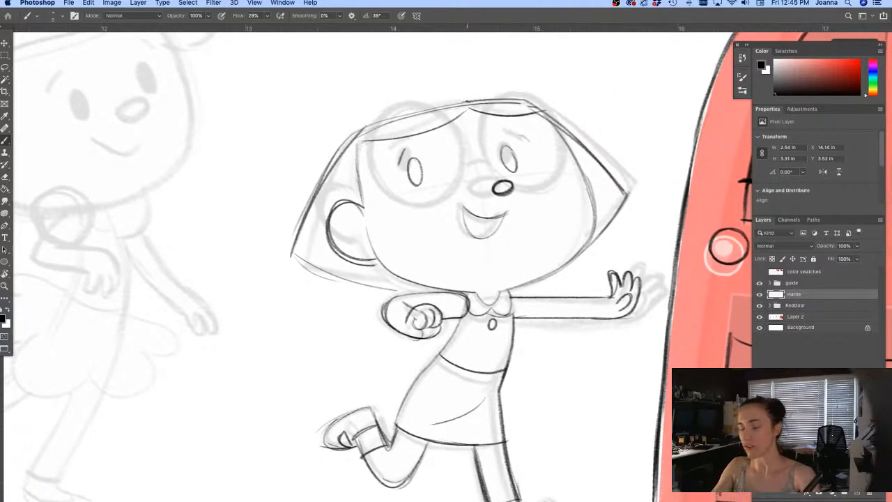
pyautogui.press('e')
pyautogui.moveTo(518, 104)
pyautogui.mouseDown()
pyautogui.moveTo(345, 136)
pyautogui.moveTo(353, 132)
pyautogui.moveTo(335, 161)
pyautogui.moveTo(355, 132)
pyautogui.moveTo(314, 202)
pyautogui.moveTo(349, 137)
pyautogui.moveTo(305, 240)
pyautogui.moveTo(306, 219)
pyautogui.mouseUp()
pyautogui.press('b')
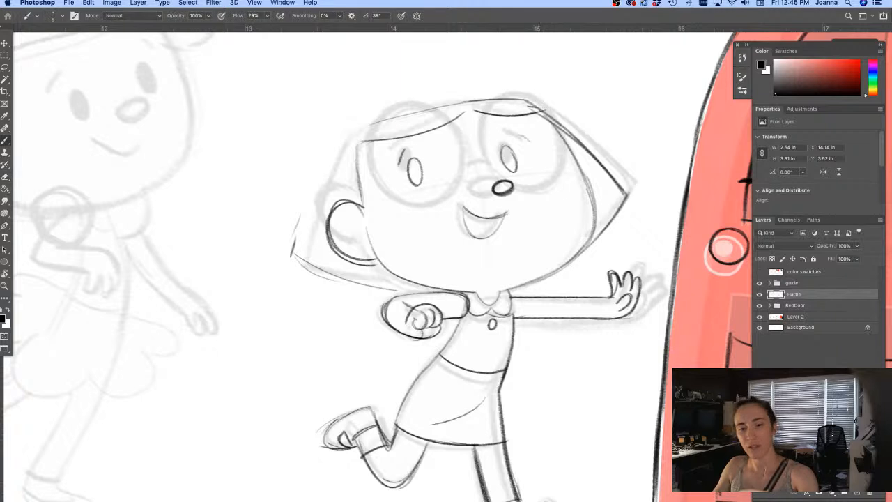
pyautogui.moveTo(530, 103)
pyautogui.mouseDown()
pyautogui.moveTo(401, 110)
pyautogui.moveTo(335, 141)
pyautogui.moveTo(321, 155)
pyautogui.moveTo(297, 234)
pyautogui.mouseUp()
pyautogui.moveTo(326, 145); pyautogui.dragTo(292, 260)
pyautogui.moveTo(324, 146); pyautogui.dragTo(294, 268)
pyautogui.moveTo(308, 193)
pyautogui.mouseDown()
pyautogui.moveTo(295, 281)
pyautogui.moveTo(422, 288)
pyautogui.moveTo(294, 276)
pyautogui.moveTo(346, 284)
pyautogui.mouseUp()
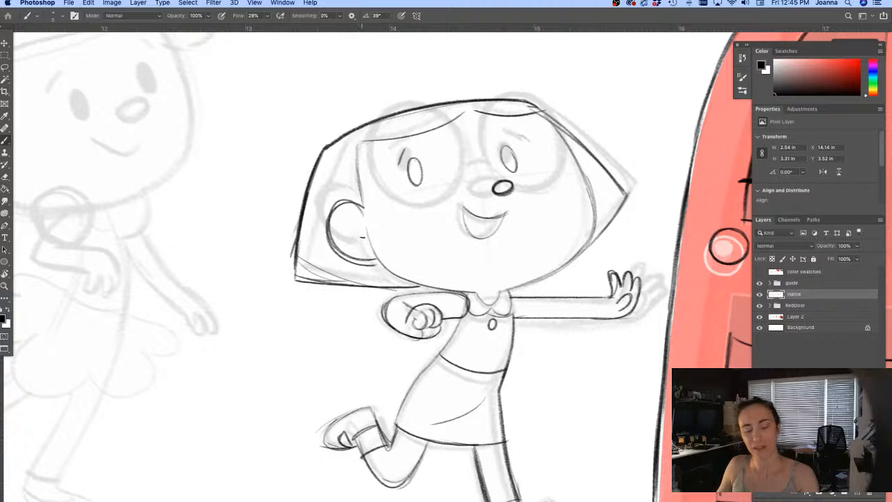
# Step: Erase the hair's left side and lower edge and redraw them closer to the ear
pyautogui.press('e')
pyautogui.moveTo(311, 179)
pyautogui.mouseDown()
pyautogui.moveTo(289, 284)
pyautogui.moveTo(302, 280)
pyautogui.moveTo(287, 267)
pyautogui.moveTo(337, 268)
pyautogui.moveTo(313, 282)
pyautogui.mouseUp()
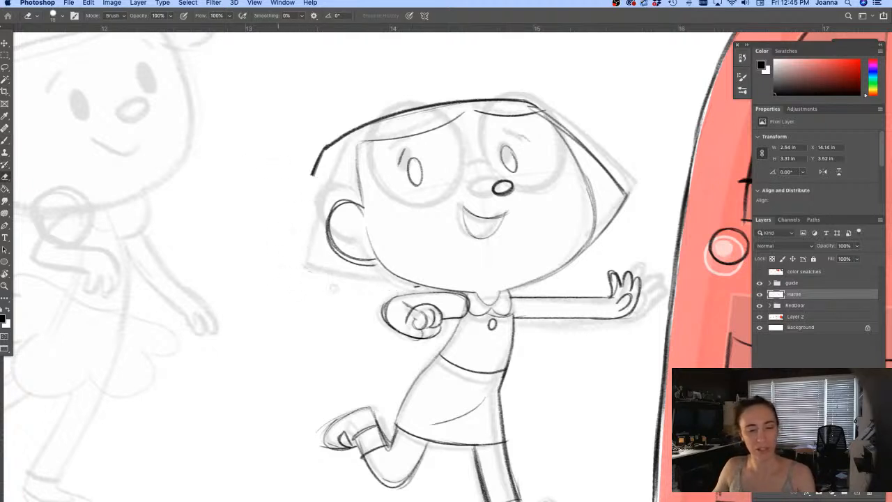
pyautogui.press('b')
pyautogui.moveTo(317, 156); pyautogui.dragTo(303, 264)
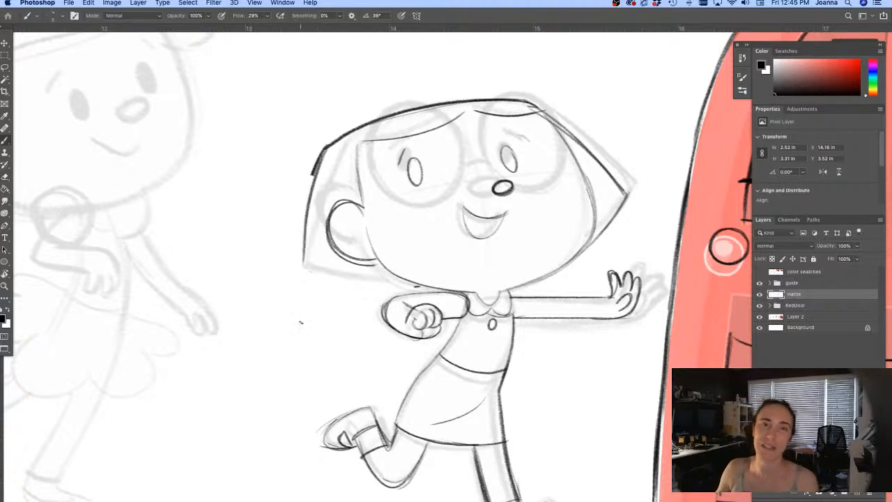
pyautogui.moveTo(317, 165); pyautogui.dragTo(304, 263)
pyautogui.moveTo(325, 162)
pyautogui.mouseDown()
pyautogui.moveTo(310, 274)
pyautogui.moveTo(412, 284)
pyautogui.moveTo(300, 277)
pyautogui.moveTo(310, 280)
pyautogui.mouseUp()
pyautogui.moveTo(311, 234); pyautogui.dragTo(302, 277)
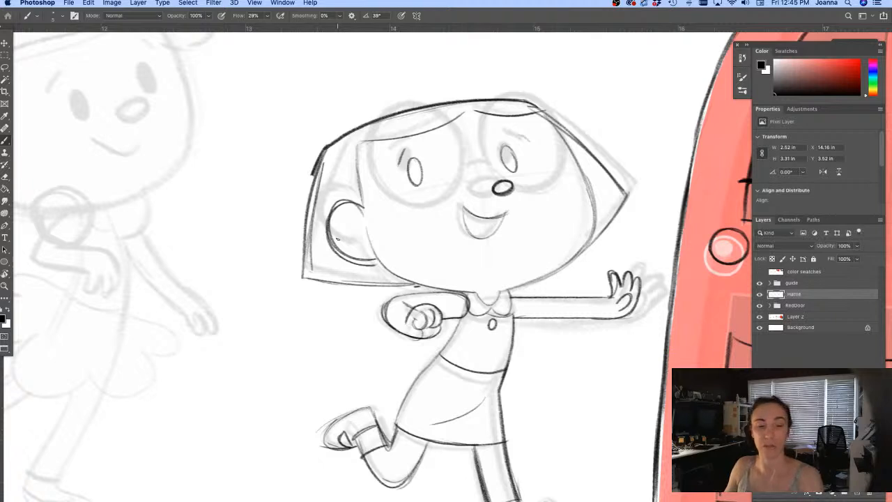
# Step: Erase the overlapping strokes along the hair's left edge and restate it as a thicker line flaring out at the tip
pyautogui.press('e')
pyautogui.moveTo(320, 146)
pyautogui.mouseDown()
pyautogui.moveTo(311, 175)
pyautogui.moveTo(319, 179)
pyautogui.moveTo(310, 268)
pyautogui.mouseUp()
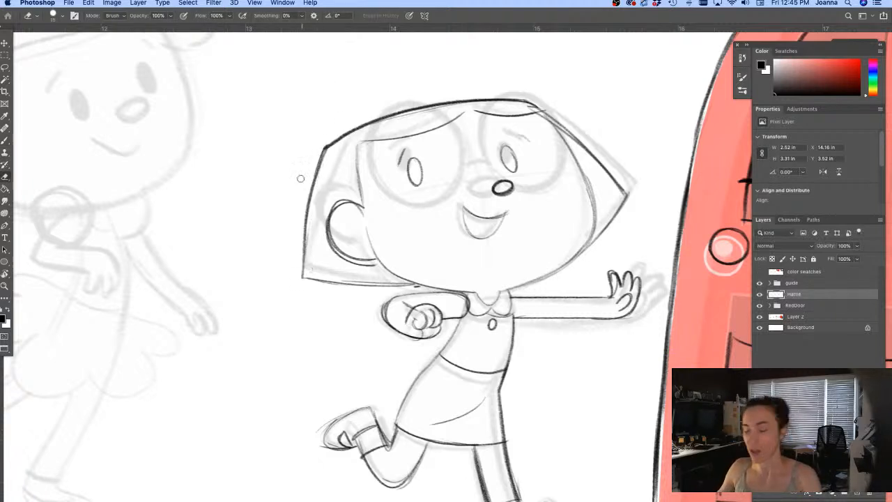
pyautogui.press('b')
pyautogui.moveTo(326, 146)
pyautogui.mouseDown()
pyautogui.moveTo(299, 280)
pyautogui.moveTo(309, 169)
pyautogui.mouseUp()
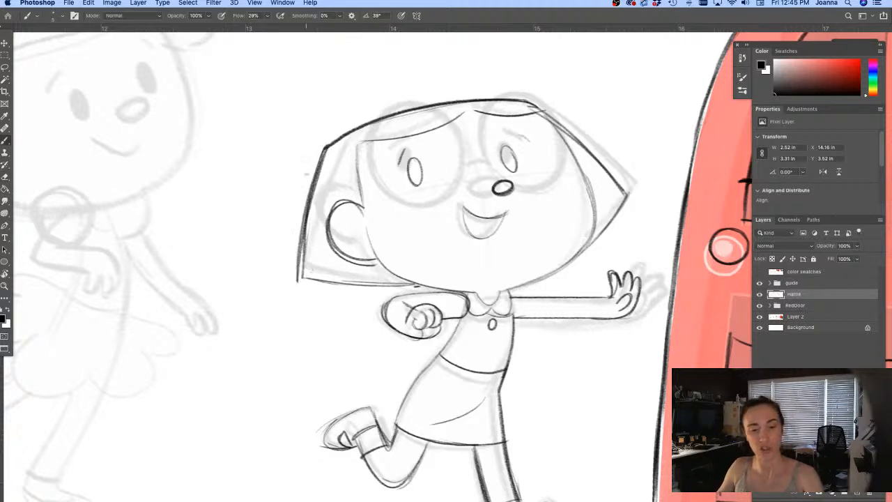
# Step: Erase the lower edge of the hair's right point and redraw it shorter, meeting the cheek higher up
pyautogui.press('e')
pyautogui.moveTo(590, 255)
pyautogui.mouseDown()
pyautogui.moveTo(604, 218)
pyautogui.moveTo(621, 216)
pyautogui.mouseUp()
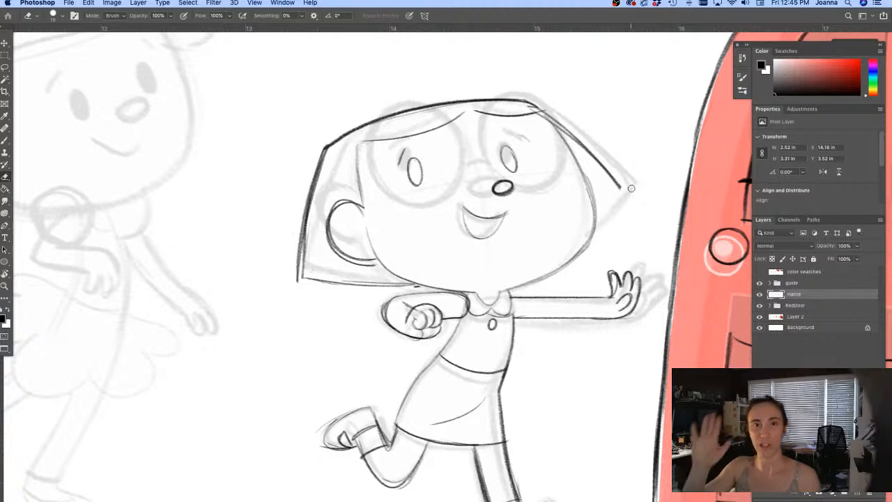
pyautogui.press('b')
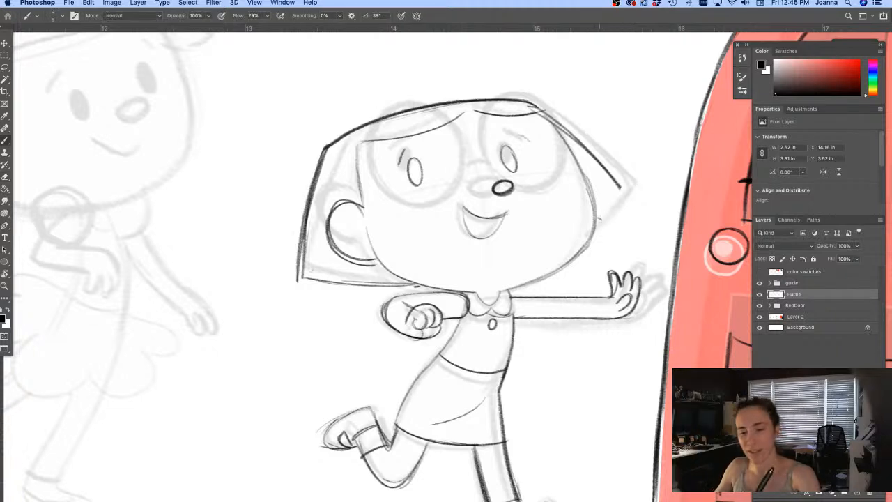
pyautogui.moveTo(622, 192); pyautogui.dragTo(593, 230)
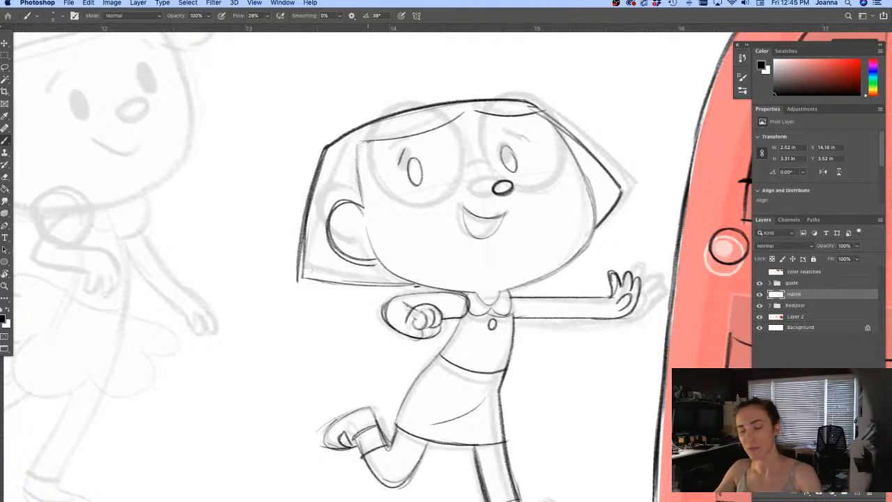
# Step: Erase the inner hair edge above the ear and redraw it, and restate the fringe with a darker line
pyautogui.press('e')
pyautogui.moveTo(357, 141)
pyautogui.mouseDown()
pyautogui.moveTo(363, 228)
pyautogui.moveTo(351, 208)
pyautogui.moveTo(374, 252)
pyautogui.moveTo(352, 254)
pyautogui.moveTo(344, 207)
pyautogui.moveTo(338, 232)
pyautogui.moveTo(374, 264)
pyautogui.moveTo(323, 241)
pyautogui.mouseUp()
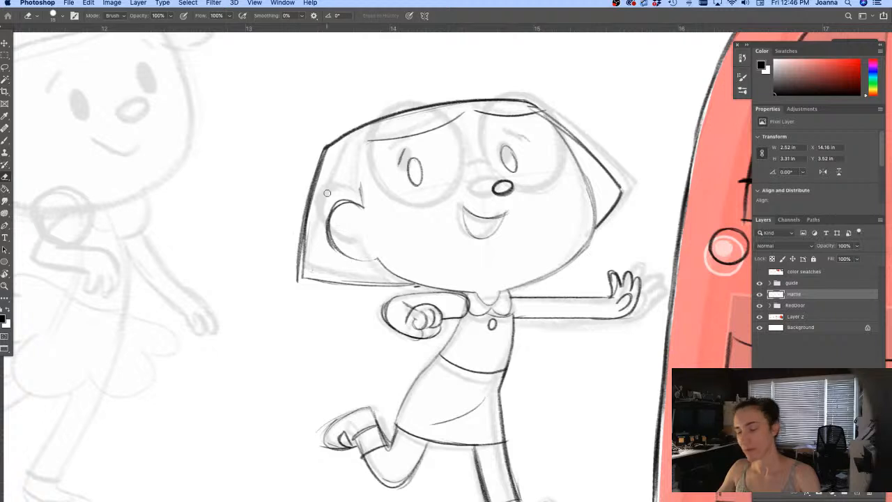
pyautogui.press('b')
pyautogui.moveTo(359, 151)
pyautogui.mouseDown()
pyautogui.moveTo(363, 209)
pyautogui.moveTo(364, 190)
pyautogui.mouseUp()
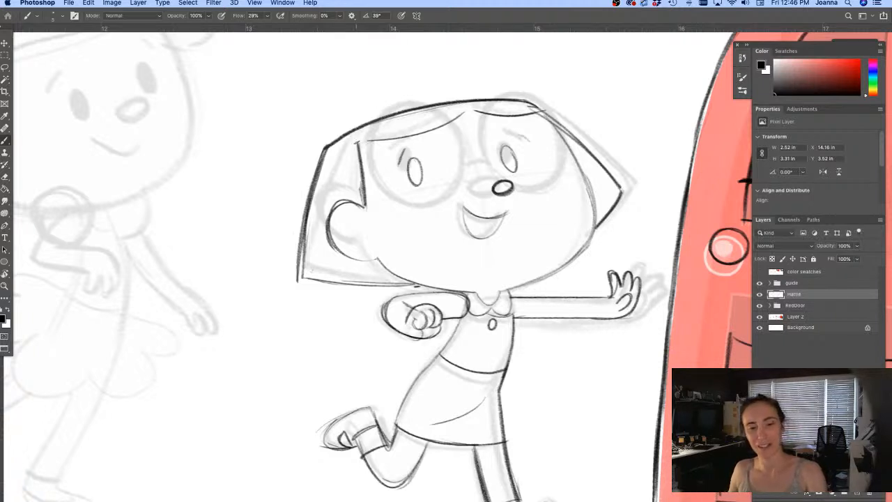
pyautogui.moveTo(468, 110)
pyautogui.mouseDown()
pyautogui.moveTo(444, 126)
pyautogui.moveTo(357, 142)
pyautogui.moveTo(364, 203)
pyautogui.moveTo(363, 184)
pyautogui.mouseUp()
# Step: Erase the ear and inner hair edge, redraw the ear larger with the hair line reaching it, and darken the jaw and neckline
pyautogui.press('e')
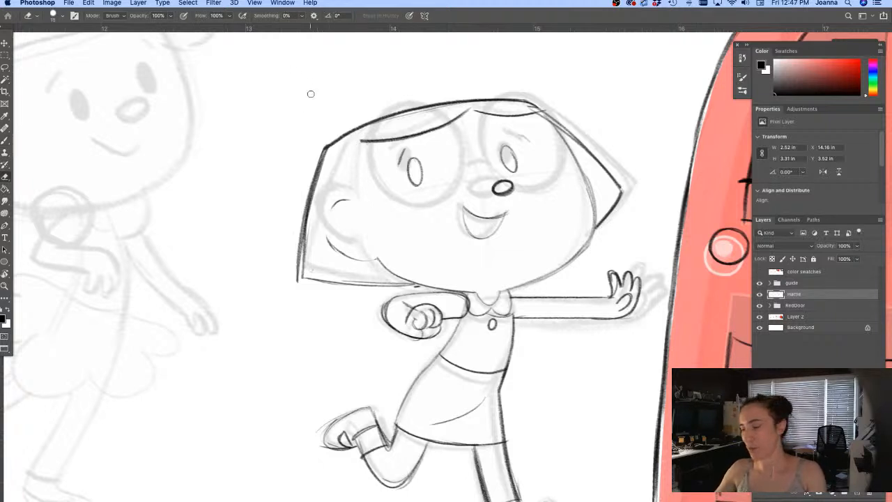
pyautogui.press('b')
pyautogui.moveTo(359, 201)
pyautogui.mouseDown()
pyautogui.moveTo(324, 228)
pyautogui.moveTo(332, 247)
pyautogui.moveTo(378, 258)
pyautogui.mouseUp()
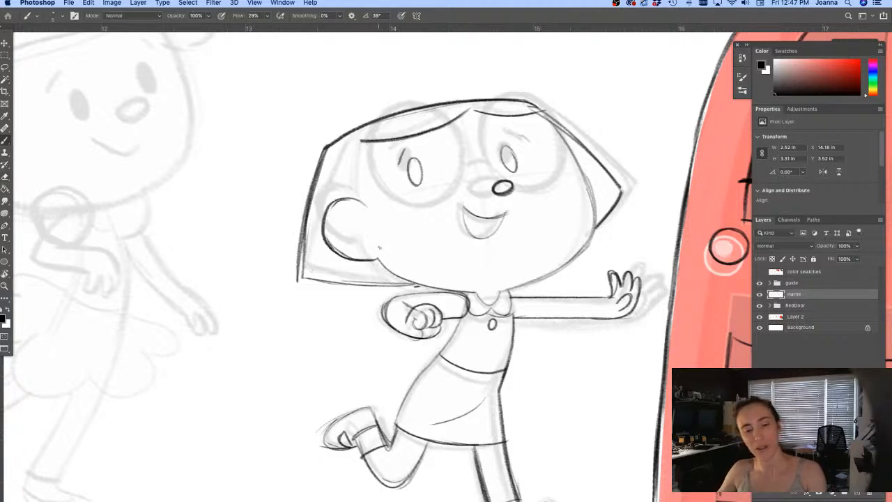
pyautogui.moveTo(359, 139); pyautogui.dragTo(376, 214)
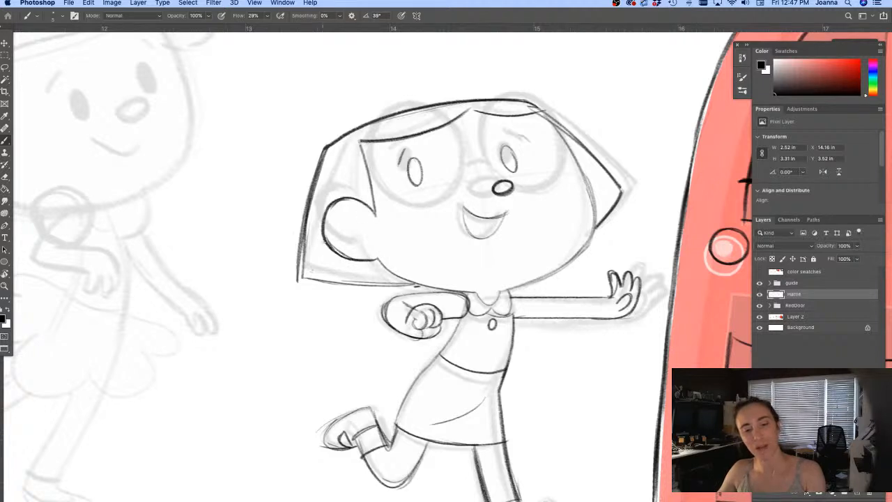
pyautogui.moveTo(377, 258)
pyautogui.mouseDown()
pyautogui.moveTo(433, 288)
pyautogui.moveTo(499, 304)
pyautogui.moveTo(492, 306)
pyautogui.mouseUp()
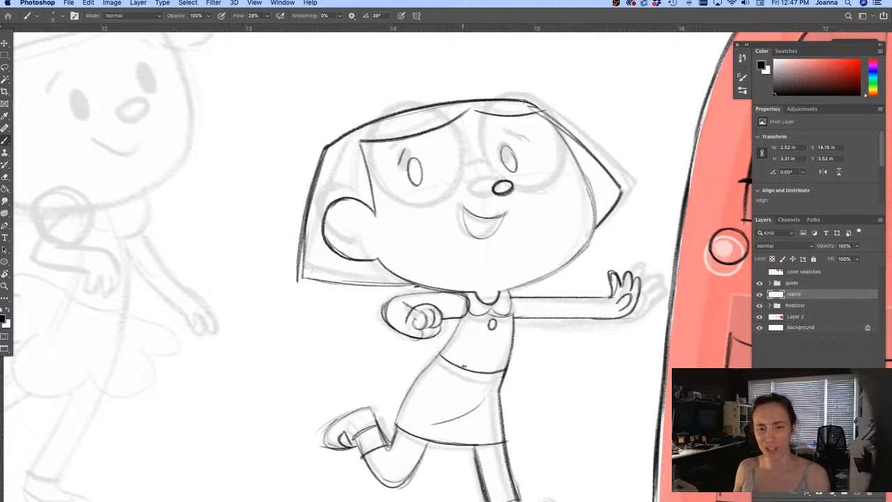
# Step: Restate both eyes, both eyebrows and the smile with darker lines
pyautogui.moveTo(513, 160)
pyautogui.mouseDown()
pyautogui.moveTo(501, 156)
pyautogui.moveTo(510, 168)
pyautogui.mouseUp()
pyautogui.moveTo(413, 162)
pyautogui.mouseDown()
pyautogui.moveTo(408, 179)
pyautogui.moveTo(418, 182)
pyautogui.mouseUp()
pyautogui.moveTo(408, 149); pyautogui.dragTo(397, 167)
pyautogui.moveTo(503, 133)
pyautogui.mouseDown()
pyautogui.moveTo(527, 141)
pyautogui.moveTo(502, 131)
pyautogui.mouseUp()
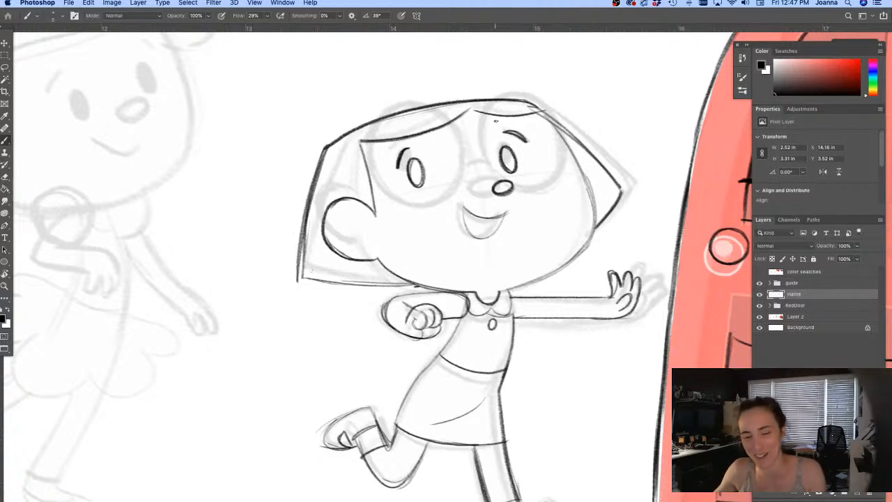
pyautogui.moveTo(505, 212); pyautogui.dragTo(470, 212)
# Step: Check the drawing against the sketch without the Hattie layer, then erase the nose and redraw it nearer the middle of the face
pyautogui.keyDown('alt'); pyautogui.click(322, 399); pyautogui.keyUp('alt')
pyautogui.moveTo(309, 442); pyautogui.dragTo(348, 364)
pyautogui.click(759, 294)
pyautogui.click(759, 293)
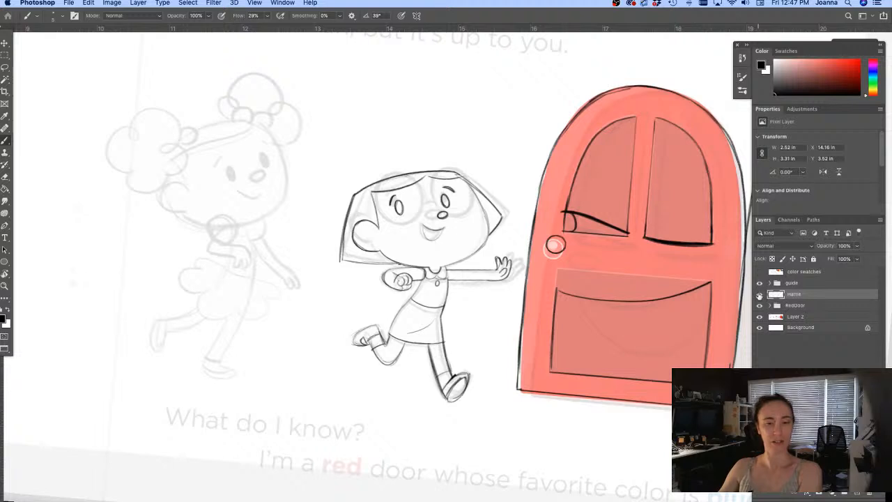
pyautogui.moveTo(439, 211)
pyautogui.mouseDown()
pyautogui.moveTo(426, 213)
pyautogui.moveTo(434, 218)
pyautogui.mouseUp()
pyautogui.hotkey('ctrl', 'z')
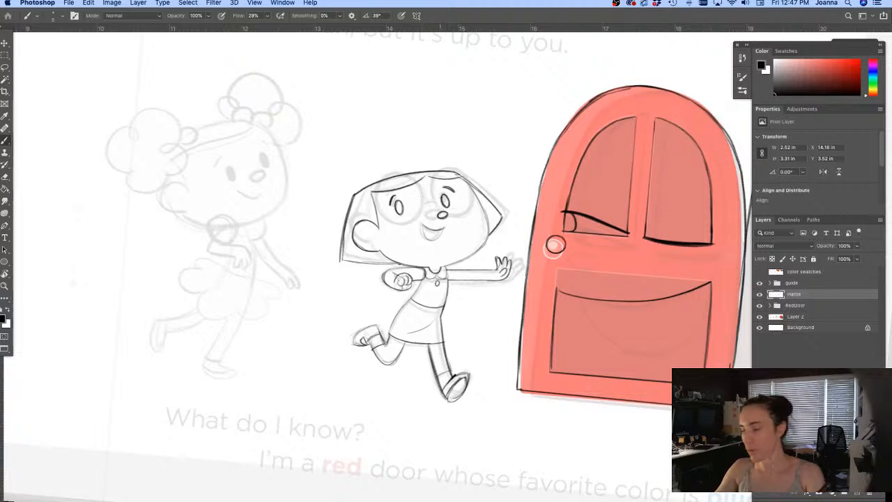
pyautogui.press('e')
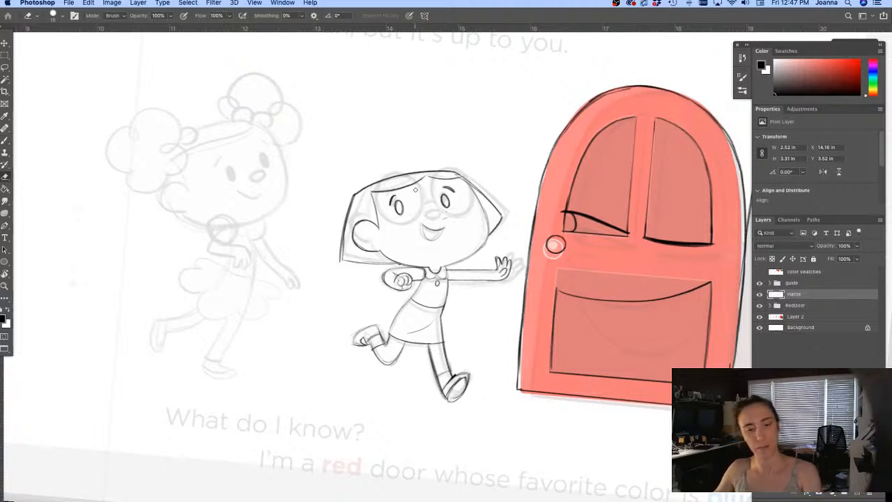
pyautogui.press('b')
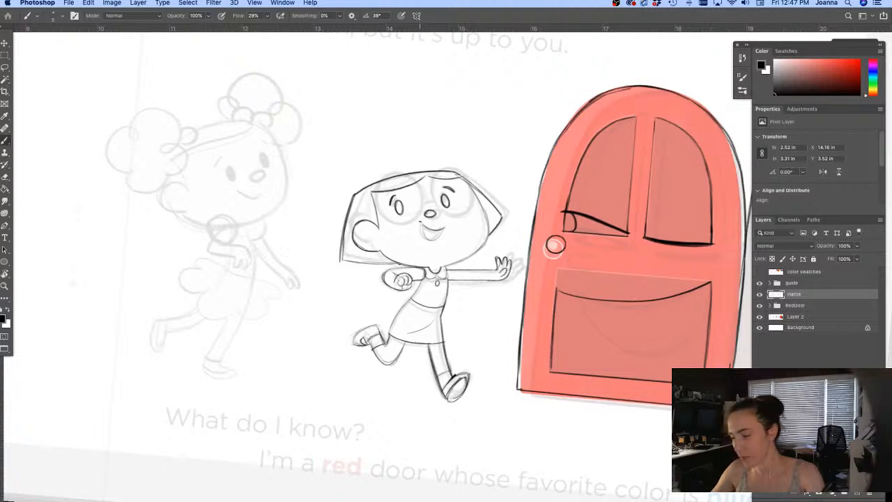
# Step: Erase the nose and mouth and redraw them as a small oval nose above an open smile
pyautogui.press('e')
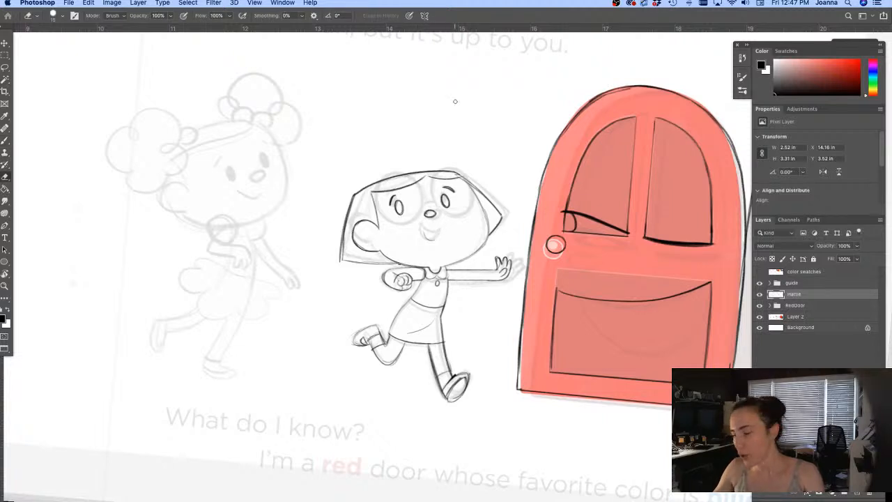
pyautogui.press('b')
pyautogui.scroll(2, 443, 227)
pyautogui.press('e')
pyautogui.press('b')
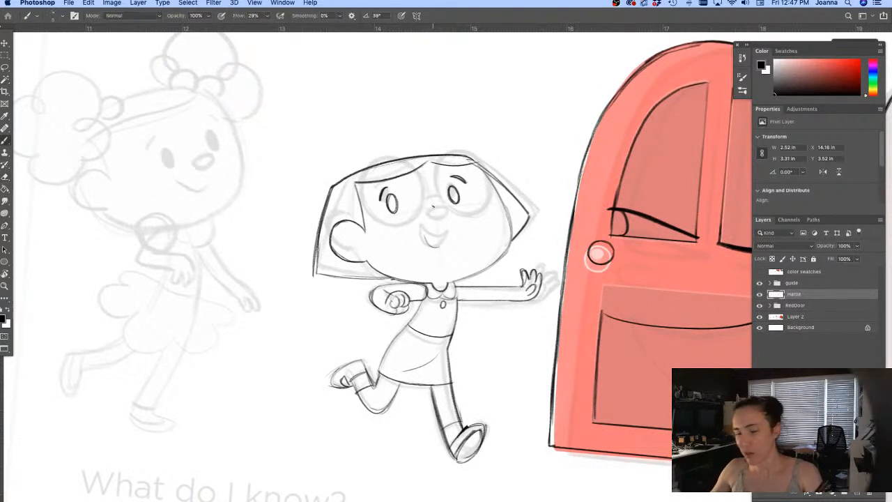
pyautogui.moveTo(430, 208)
pyautogui.mouseDown()
pyautogui.moveTo(440, 212)
pyautogui.moveTo(425, 228)
pyautogui.moveTo(447, 225)
pyautogui.moveTo(444, 238)
pyautogui.moveTo(421, 237)
pyautogui.moveTo(429, 244)
pyautogui.mouseUp()
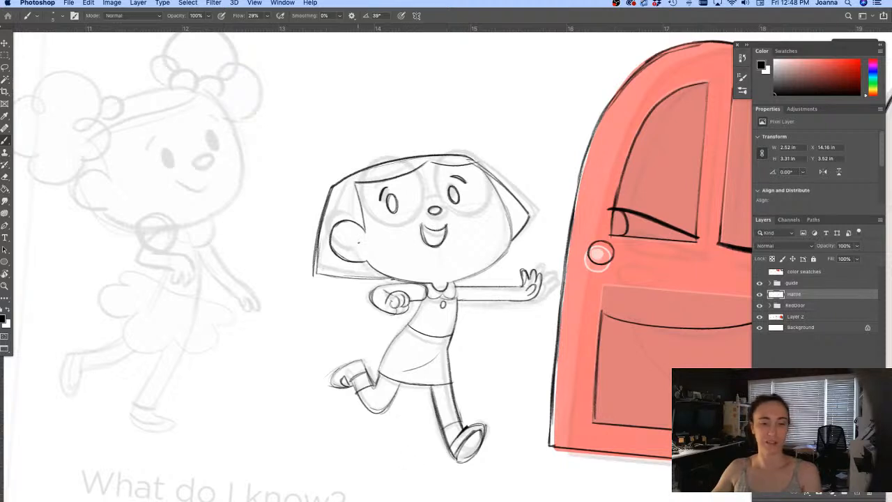
# Step: Erase the ear and the overlapping inner hair line, and trim the hair's outer left edge
pyautogui.moveTo(354, 186); pyautogui.dragTo(361, 235)
pyautogui.moveTo(352, 184); pyautogui.dragTo(363, 263)
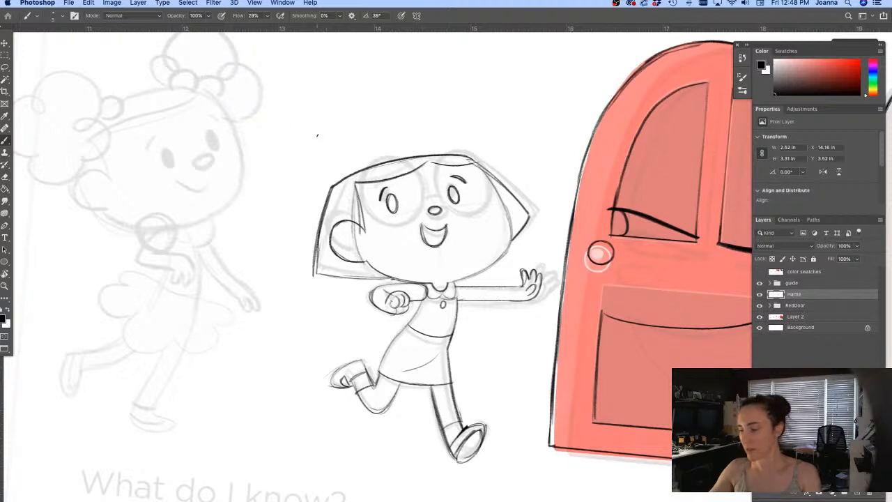
pyautogui.press('e')
pyautogui.moveTo(361, 202)
pyautogui.mouseDown()
pyautogui.moveTo(362, 264)
pyautogui.moveTo(333, 231)
pyautogui.moveTo(344, 216)
pyautogui.moveTo(351, 261)
pyautogui.mouseUp()
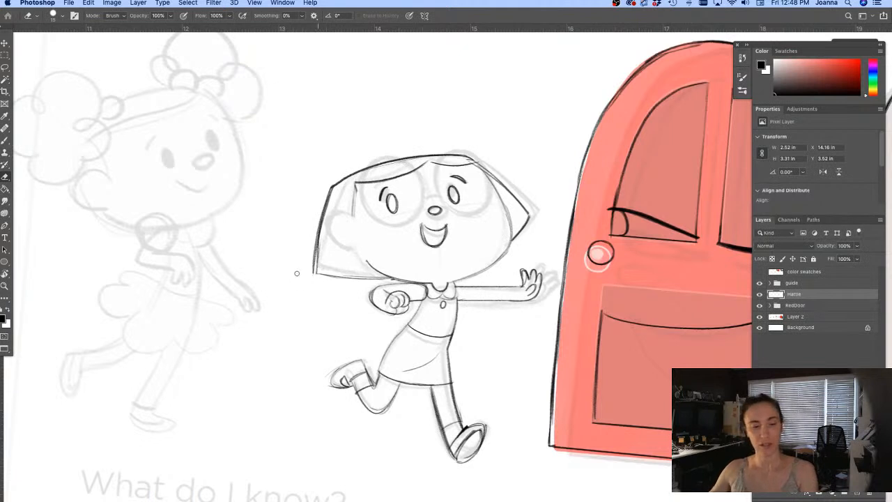
pyautogui.moveTo(334, 179)
pyautogui.mouseDown()
pyautogui.moveTo(311, 281)
pyautogui.moveTo(335, 160)
pyautogui.moveTo(317, 272)
pyautogui.moveTo(333, 184)
pyautogui.moveTo(317, 273)
pyautogui.moveTo(368, 280)
pyautogui.mouseUp()
pyautogui.press('b')
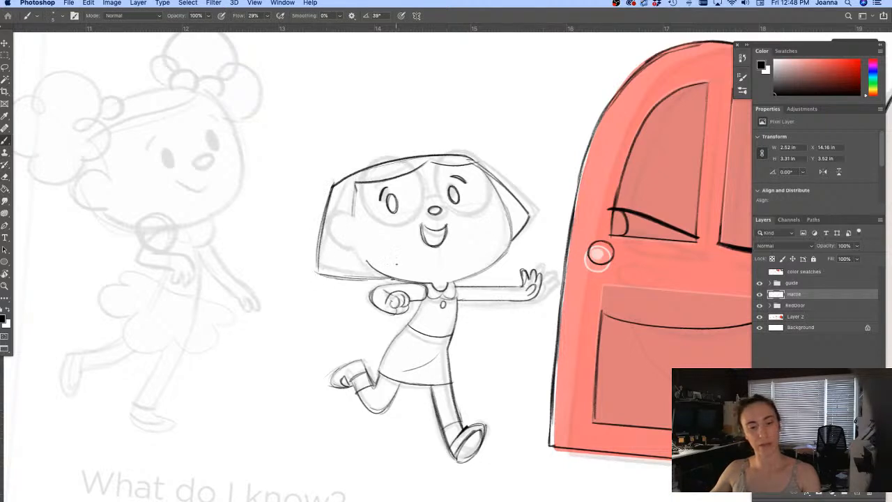
# Step: Restate the hair's right point and darken the face outline along the right cheek and jaw
pyautogui.moveTo(527, 221); pyautogui.dragTo(531, 213)
pyautogui.moveTo(475, 165)
pyautogui.mouseDown()
pyautogui.moveTo(499, 194)
pyautogui.moveTo(508, 252)
pyautogui.mouseUp()
pyautogui.moveTo(510, 221); pyautogui.dragTo(501, 260)
pyautogui.moveTo(446, 283); pyautogui.dragTo(508, 246)
pyautogui.moveTo(472, 276); pyautogui.dragTo(510, 236)
# Step: Redraw the inner hair edge, ear and left cheek, and erase the line separating the ear from the face
pyautogui.moveTo(356, 183); pyautogui.dragTo(354, 230)
pyautogui.moveTo(353, 210)
pyautogui.mouseDown()
pyautogui.moveTo(368, 263)
pyautogui.moveTo(381, 271)
pyautogui.mouseUp()
pyautogui.moveTo(352, 190); pyautogui.dragTo(367, 263)
pyautogui.moveTo(352, 213)
pyautogui.mouseDown()
pyautogui.moveTo(337, 247)
pyautogui.moveTo(361, 259)
pyautogui.mouseUp()
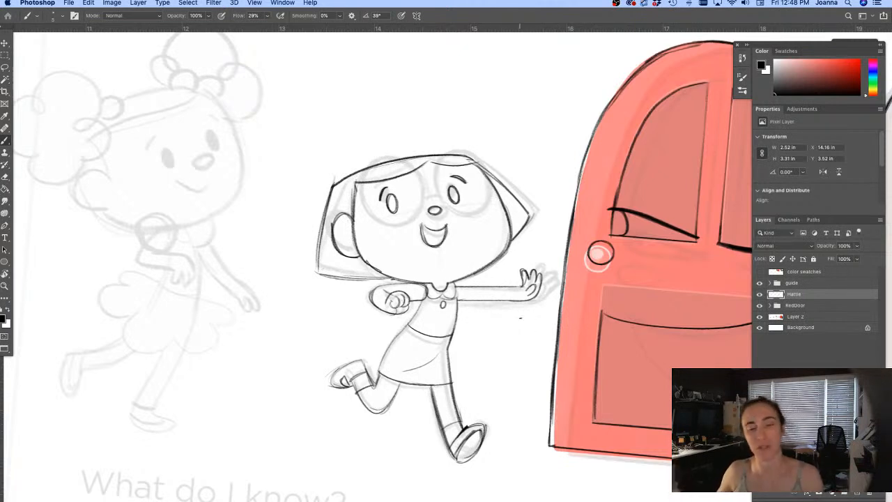
pyautogui.moveTo(492, 182)
pyautogui.mouseDown()
pyautogui.moveTo(509, 193)
pyautogui.moveTo(514, 222)
pyautogui.mouseUp()
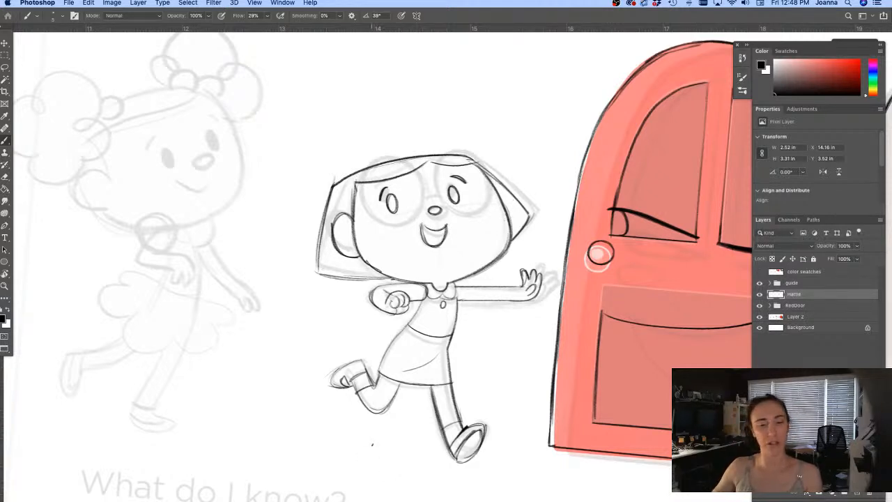
pyautogui.press('e')
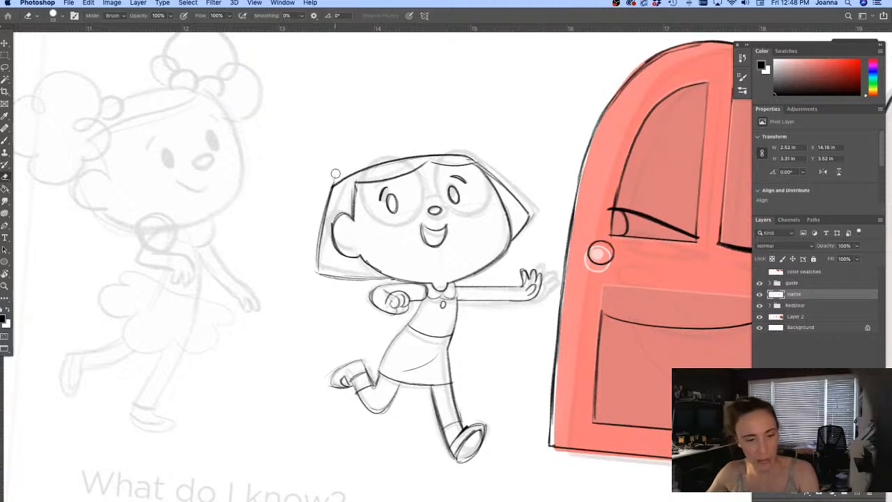
pyautogui.press('b')
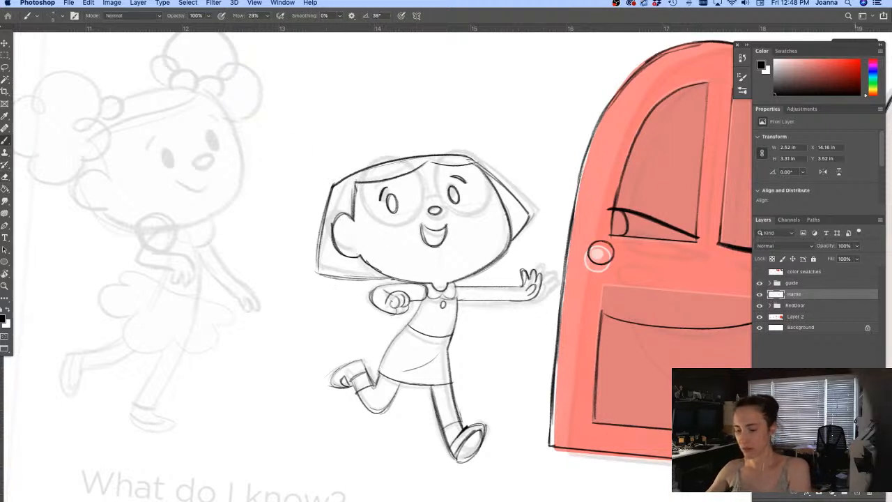
# Step: Add a new layer above the Hattie layer and rough in the round right lens of the glasses
pyautogui.press('super+alt+shift+n')
pyautogui.moveTo(441, 205)
pyautogui.mouseDown()
pyautogui.moveTo(424, 206)
pyautogui.moveTo(448, 172)
pyautogui.moveTo(439, 206)
pyautogui.moveTo(495, 208)
pyautogui.mouseUp()
pyautogui.moveTo(453, 161)
pyautogui.mouseDown()
pyautogui.moveTo(497, 209)
pyautogui.moveTo(463, 217)
pyautogui.mouseUp()
pyautogui.moveTo(495, 167); pyautogui.dragTo(438, 197)
pyautogui.moveTo(465, 162)
pyautogui.mouseDown()
pyautogui.moveTo(436, 190)
pyautogui.moveTo(501, 201)
pyautogui.mouseUp()
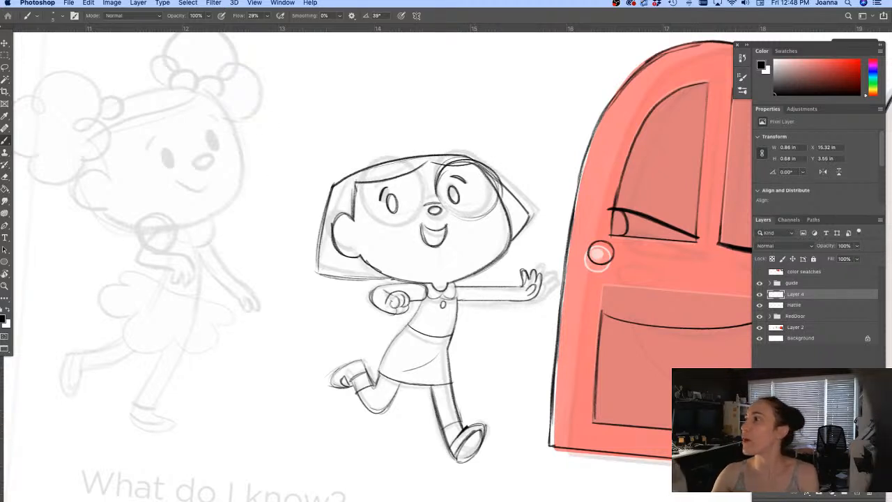
# Step: Restate the right lens as a closed circle with a thicker black outline
pyautogui.press('Tab')
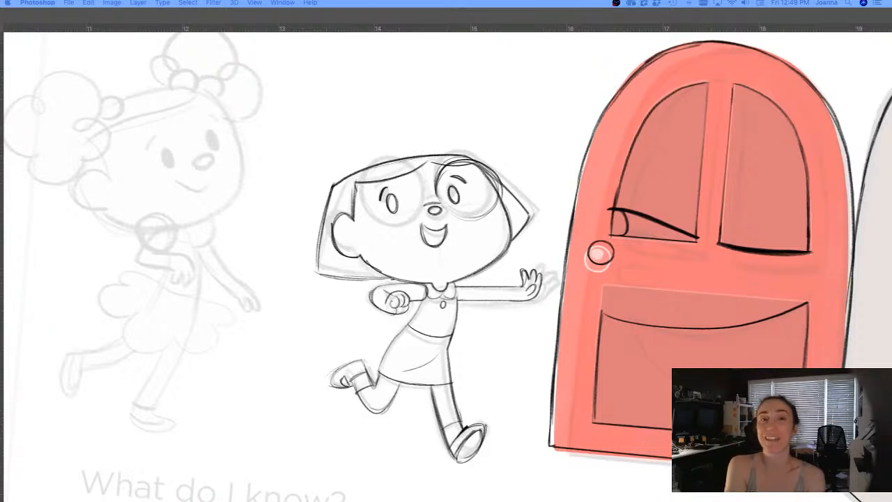
pyautogui.press('Tab')
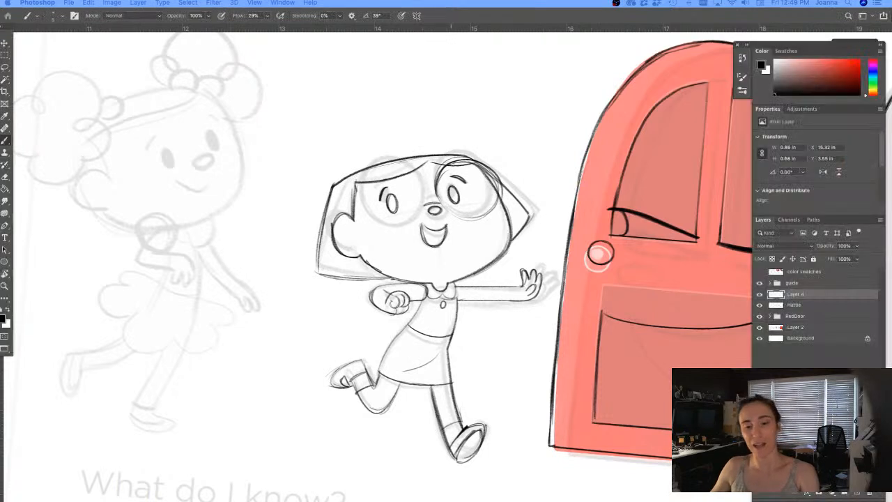
pyautogui.moveTo(494, 173)
pyautogui.mouseDown()
pyautogui.moveTo(476, 161)
pyautogui.moveTo(437, 179)
pyautogui.moveTo(437, 194)
pyautogui.moveTo(482, 218)
pyautogui.moveTo(500, 186)
pyautogui.mouseUp()
pyautogui.moveTo(489, 218)
pyautogui.mouseDown()
pyautogui.moveTo(458, 216)
pyautogui.moveTo(471, 162)
pyautogui.mouseUp()
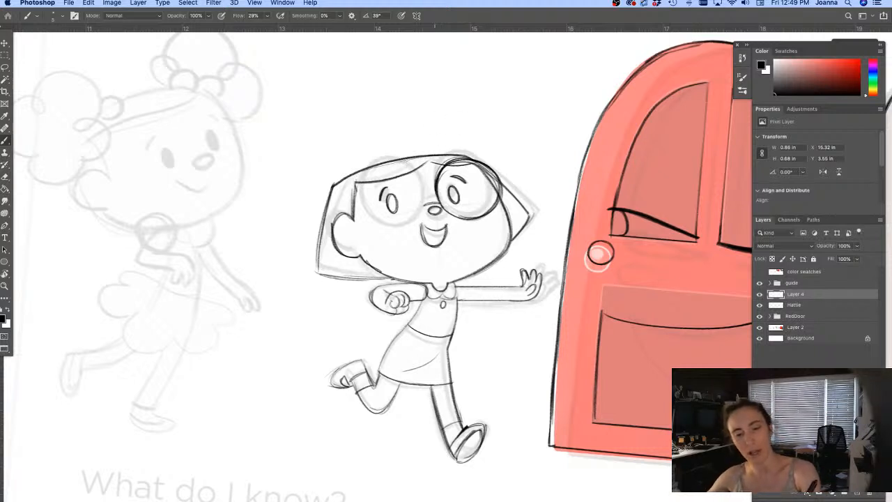
pyautogui.moveTo(497, 206); pyautogui.dragTo(457, 215)
pyautogui.moveTo(485, 212)
pyautogui.mouseDown()
pyautogui.moveTo(455, 214)
pyautogui.moveTo(500, 182)
pyautogui.moveTo(468, 158)
pyautogui.mouseUp()
# Step: Draw the glasses' bridge above the nose and outline the round left lens over the sketch
pyautogui.moveTo(424, 204); pyautogui.dragTo(439, 201)
pyautogui.moveTo(424, 204); pyautogui.dragTo(440, 202)
pyautogui.moveTo(408, 168); pyautogui.dragTo(423, 193)
pyautogui.moveTo(368, 175); pyautogui.dragTo(413, 219)
pyautogui.moveTo(413, 171); pyautogui.dragTo(424, 192)
pyautogui.moveTo(379, 167)
pyautogui.mouseDown()
pyautogui.moveTo(365, 176)
pyautogui.moveTo(365, 209)
pyautogui.moveTo(393, 225)
pyautogui.moveTo(381, 226)
pyautogui.mouseUp()
pyautogui.moveTo(373, 182)
pyautogui.mouseDown()
pyautogui.moveTo(424, 213)
pyautogui.moveTo(397, 167)
pyautogui.moveTo(376, 220)
pyautogui.mouseUp()
pyautogui.moveTo(433, 203)
pyautogui.mouseDown()
pyautogui.moveTo(439, 211)
pyautogui.moveTo(428, 209)
pyautogui.mouseUp()
pyautogui.moveTo(364, 183)
pyautogui.mouseDown()
pyautogui.moveTo(392, 225)
pyautogui.moveTo(423, 203)
pyautogui.mouseUp()
pyautogui.moveTo(408, 220); pyautogui.dragTo(424, 199)
pyautogui.moveTo(372, 217); pyautogui.dragTo(406, 225)
pyautogui.moveTo(365, 180); pyautogui.dragTo(390, 168)
# Step: Draw the glasses' temple arm across the hair, and thicken the bridge and the left lens outline
pyautogui.moveTo(362, 203)
pyautogui.mouseDown()
pyautogui.moveTo(337, 200)
pyautogui.moveTo(335, 208)
pyautogui.moveTo(340, 197)
pyautogui.mouseUp()
pyautogui.press('e')
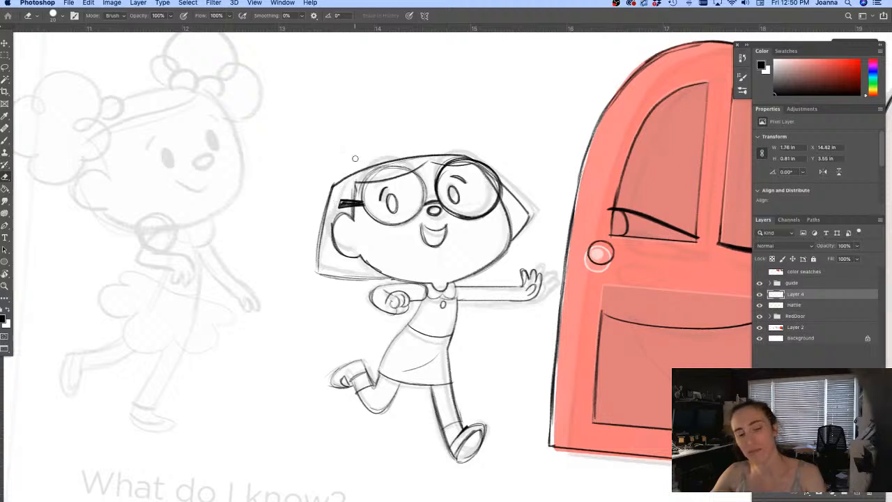
pyautogui.press('b')
pyautogui.moveTo(439, 203); pyautogui.dragTo(426, 201)
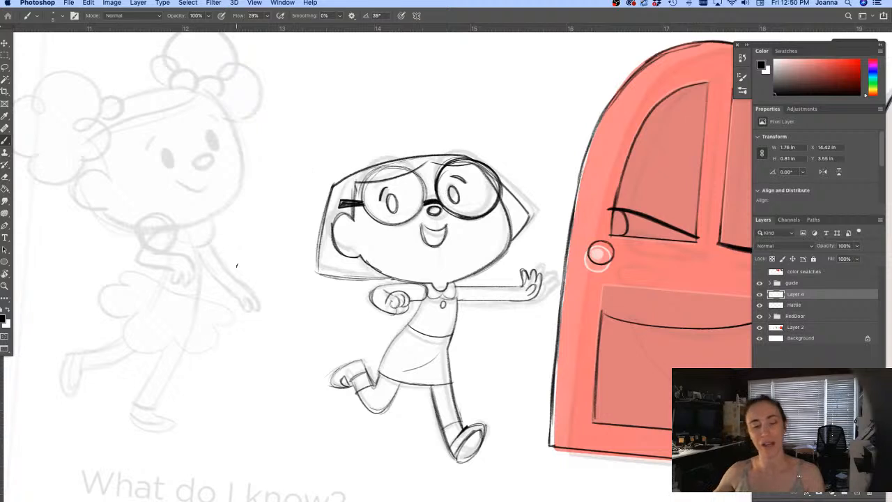
pyautogui.moveTo(420, 176)
pyautogui.mouseDown()
pyautogui.moveTo(378, 169)
pyautogui.moveTo(423, 200)
pyautogui.moveTo(373, 170)
pyautogui.moveTo(363, 187)
pyautogui.moveTo(366, 216)
pyautogui.moveTo(420, 209)
pyautogui.mouseUp()
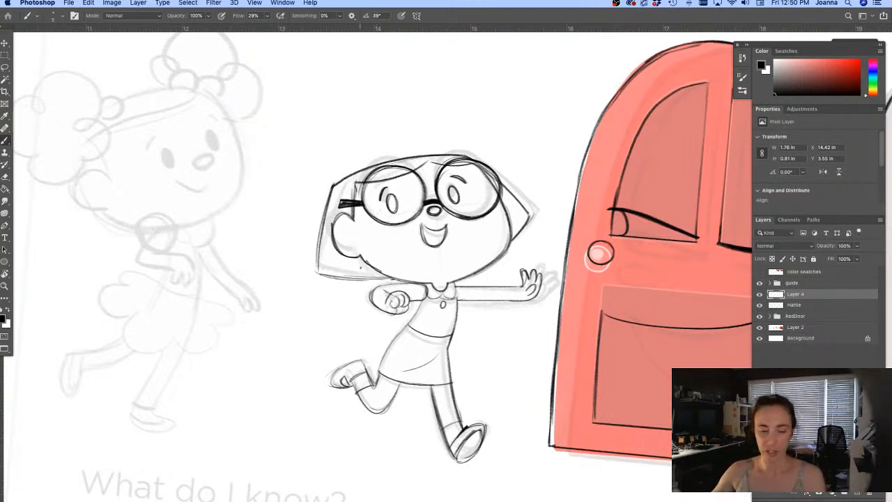
# Step: Darken the outlines of the bent arm, the collar and the dress's torso on the new layer
pyautogui.click(417, 287)
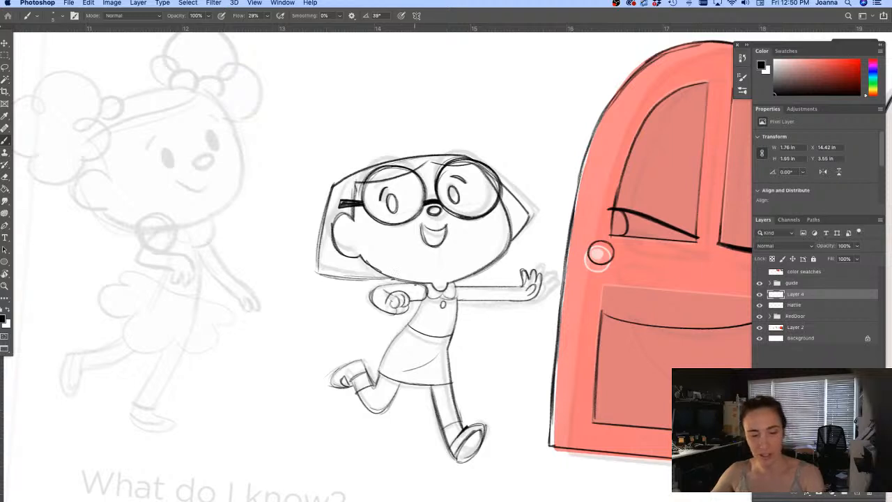
pyautogui.moveTo(411, 283)
pyautogui.mouseDown()
pyautogui.moveTo(380, 284)
pyautogui.moveTo(374, 308)
pyautogui.mouseUp()
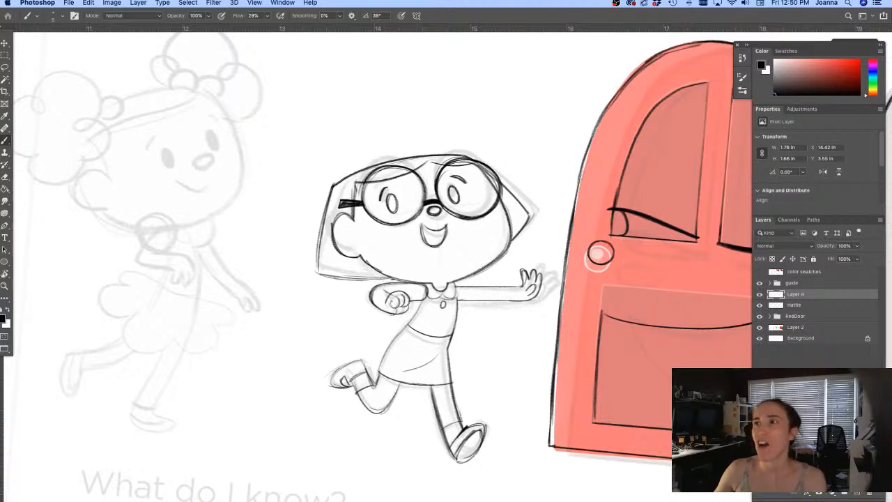
pyautogui.keyDown('super'); pyautogui.click(386, 323); pyautogui.keyUp('super')
pyautogui.moveTo(350, 358)
pyautogui.mouseDown()
pyautogui.moveTo(369, 319)
pyautogui.moveTo(403, 298)
pyautogui.mouseUp()
pyautogui.moveTo(494, 230); pyautogui.dragTo(482, 254)
pyautogui.moveTo(494, 228); pyautogui.dragTo(436, 316)
pyautogui.moveTo(456, 284); pyautogui.dragTo(430, 334)
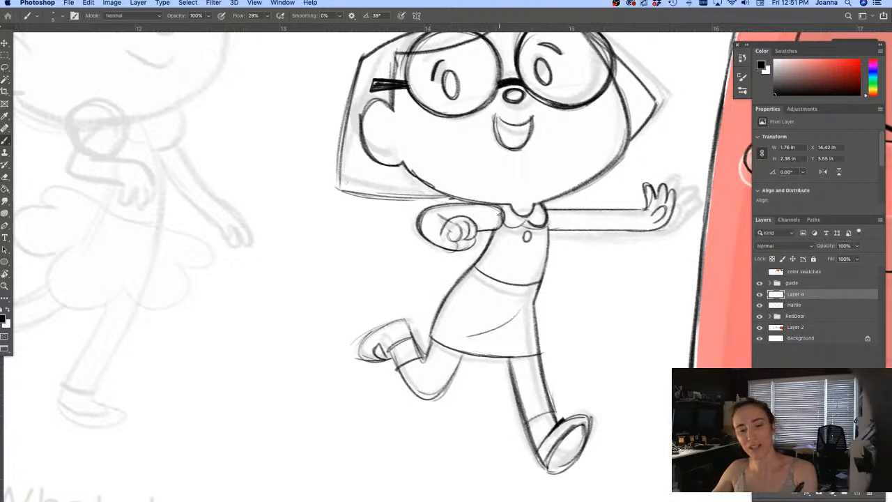
# Step: Restate the hair's right edge and pointed tip with a thicker, darker line
pyautogui.press('e')
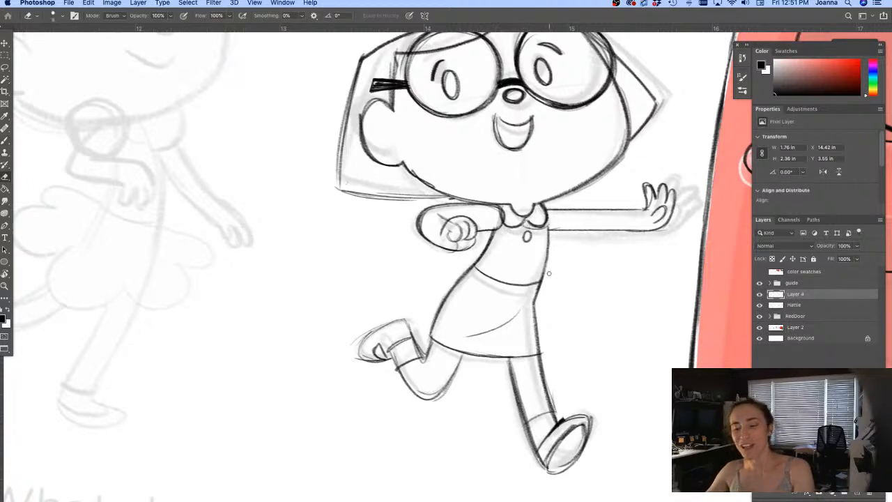
pyautogui.press('b')
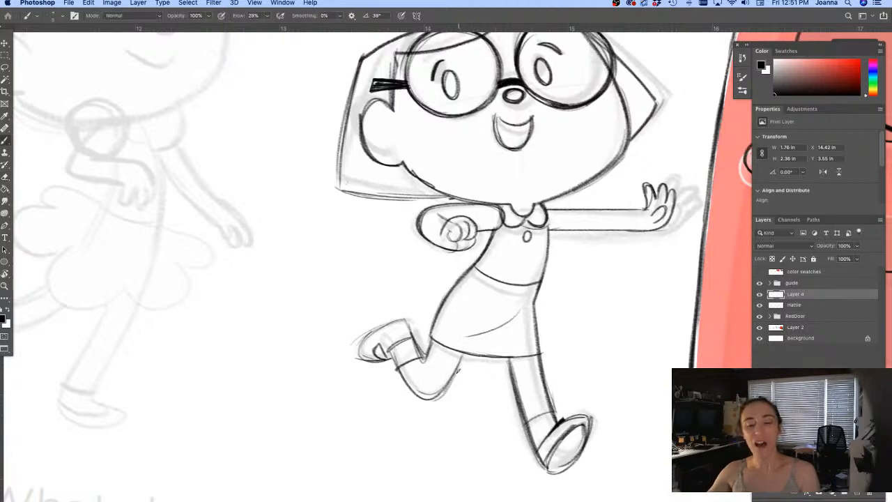
pyautogui.scroll(5, 376, 374)
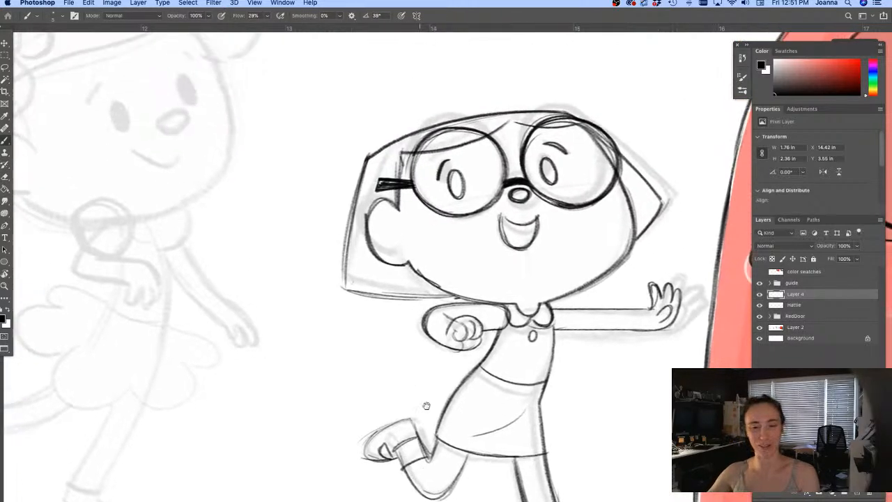
pyautogui.moveTo(624, 174)
pyautogui.mouseDown()
pyautogui.moveTo(672, 223)
pyautogui.moveTo(640, 268)
pyautogui.mouseUp()
pyautogui.moveTo(379, 176); pyautogui.dragTo(369, 195)
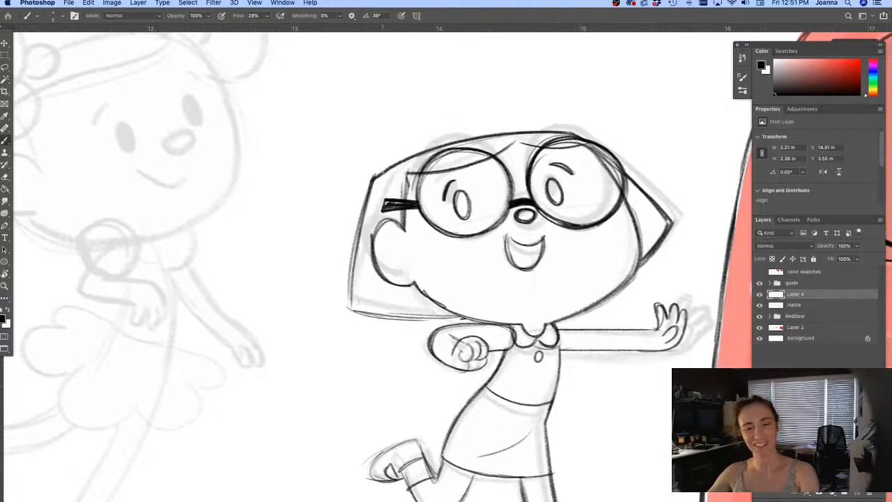
# Step: Darken the hair's top and left edges, and restate its bottom edge out to the lower left corner
pyautogui.moveTo(569, 130)
pyautogui.mouseDown()
pyautogui.moveTo(411, 153)
pyautogui.moveTo(372, 176)
pyautogui.moveTo(351, 262)
pyautogui.moveTo(352, 310)
pyautogui.moveTo(462, 319)
pyautogui.mouseUp()
pyautogui.moveTo(464, 318)
pyautogui.mouseDown()
pyautogui.moveTo(392, 315)
pyautogui.moveTo(344, 300)
pyautogui.mouseUp()
pyautogui.moveTo(398, 316); pyautogui.dragTo(357, 307)
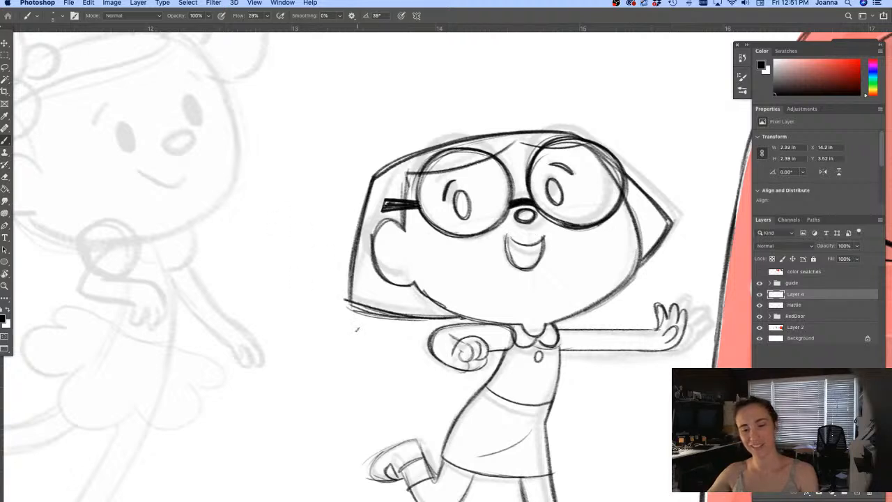
pyautogui.press('e')
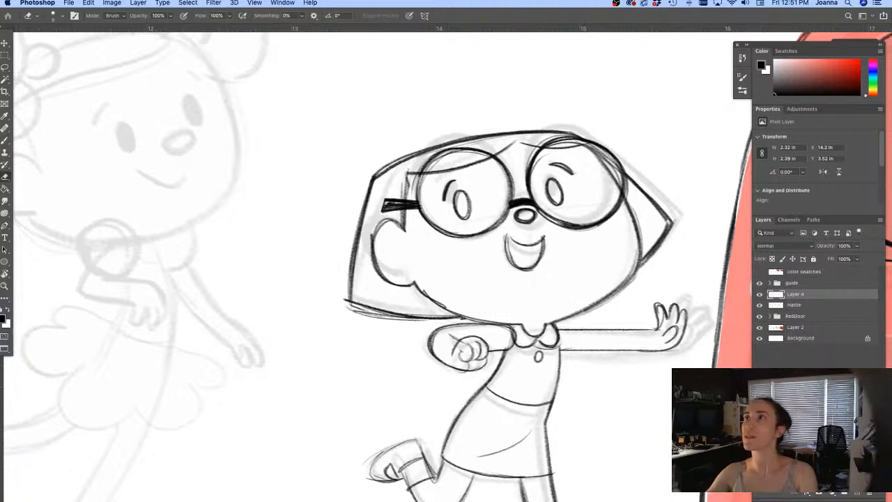
pyautogui.press('Tab')
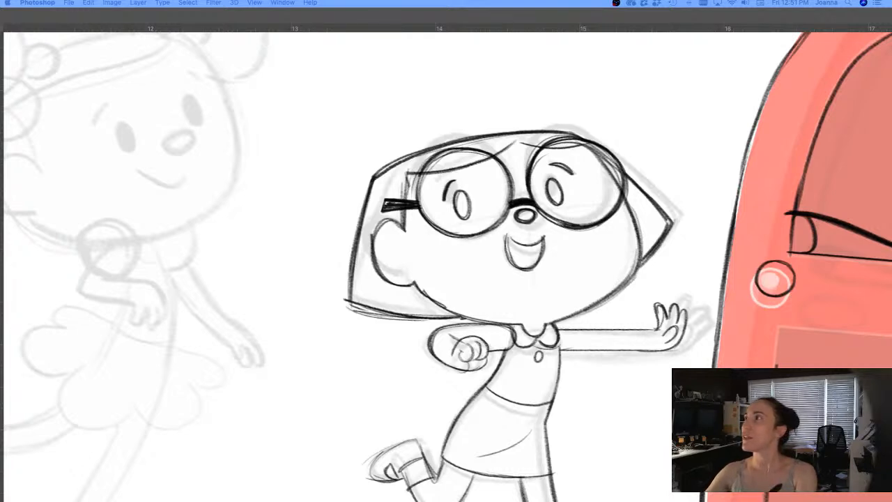
pyautogui.click(360, 260)
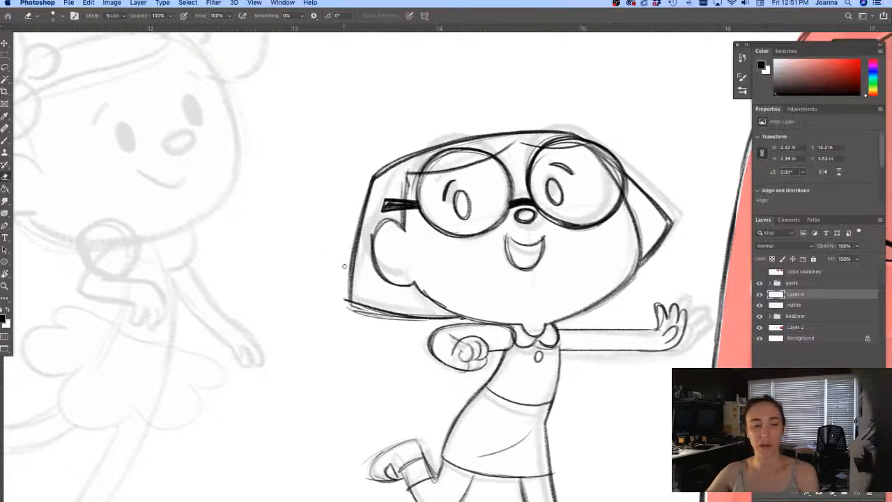
# Step: Compare the running child with Layer 4 hidden and shown, and merge Layer 4 with the Hattie layer
pyautogui.scroll(-5, 345, 278)
pyautogui.moveTo(352, 363); pyautogui.dragTo(476, 390)
pyautogui.press('r')
pyautogui.moveTo(346, 388); pyautogui.dragTo(367, 400)
pyautogui.scroll(4, 463, 414)
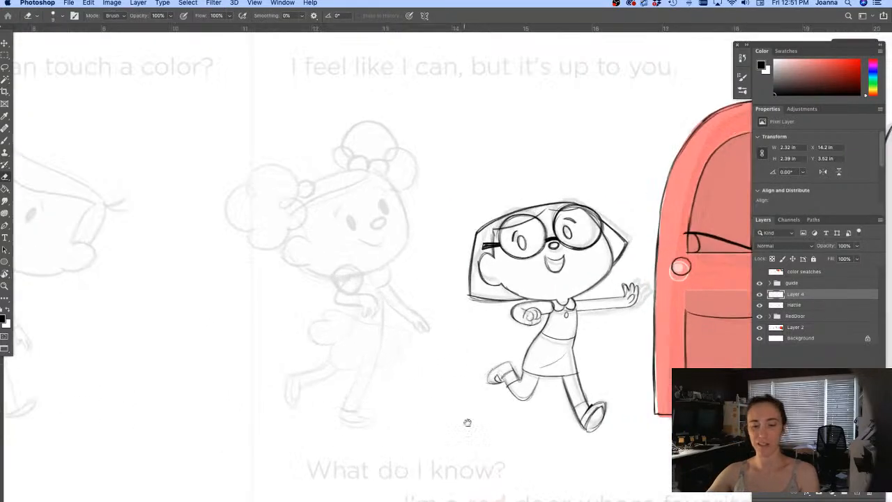
pyautogui.click(760, 294)
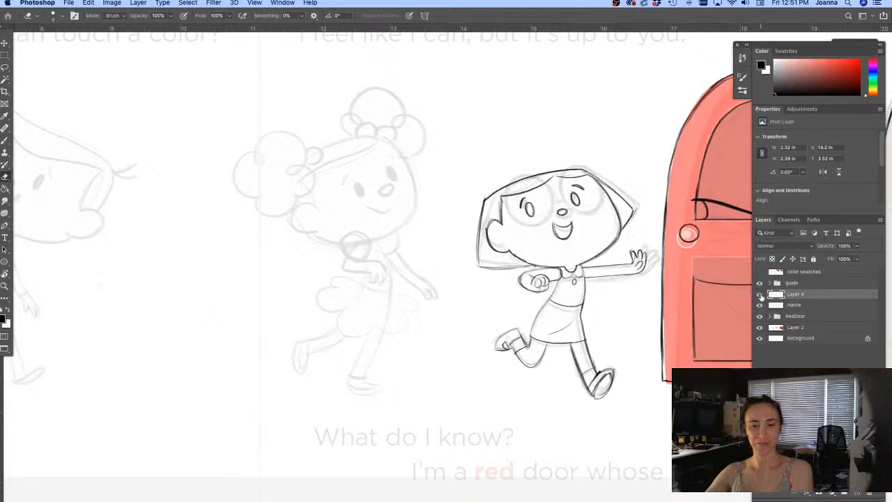
pyautogui.click(760, 294)
pyautogui.click(760, 305)
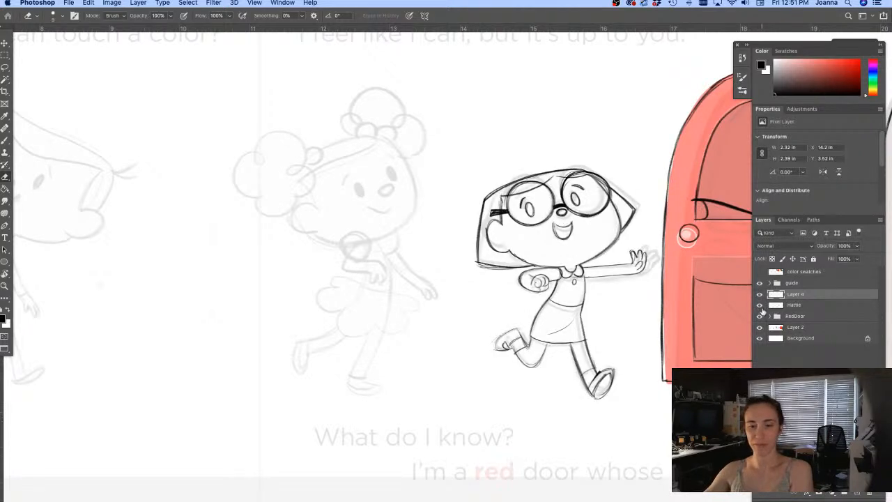
pyautogui.click(790, 305)
pyautogui.press('super+e')
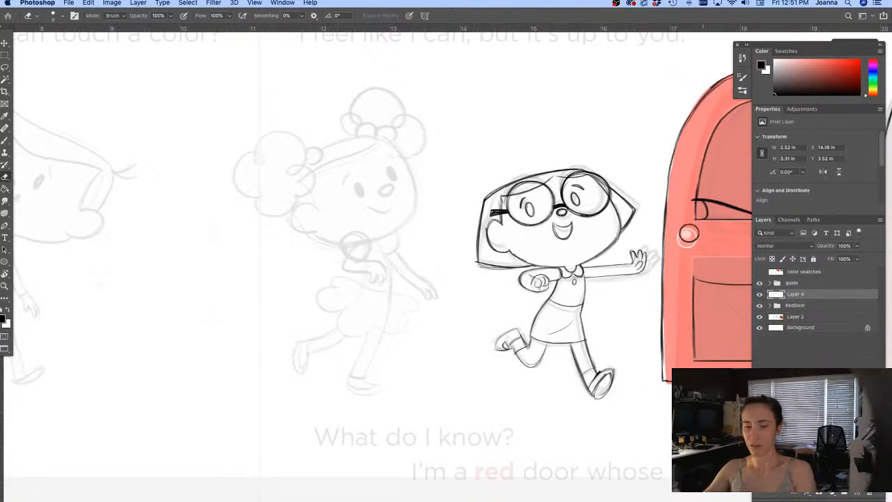
pyautogui.click(759, 295)
pyautogui.click(759, 294)
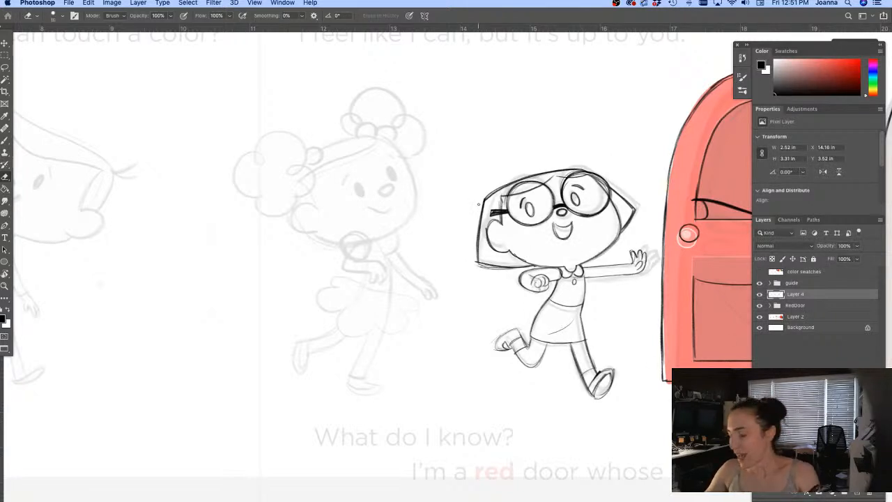
# Step: Erase the hair's left edge and lower corner, and redraw the left edge as a slanting line down from the crown
pyautogui.press(']')
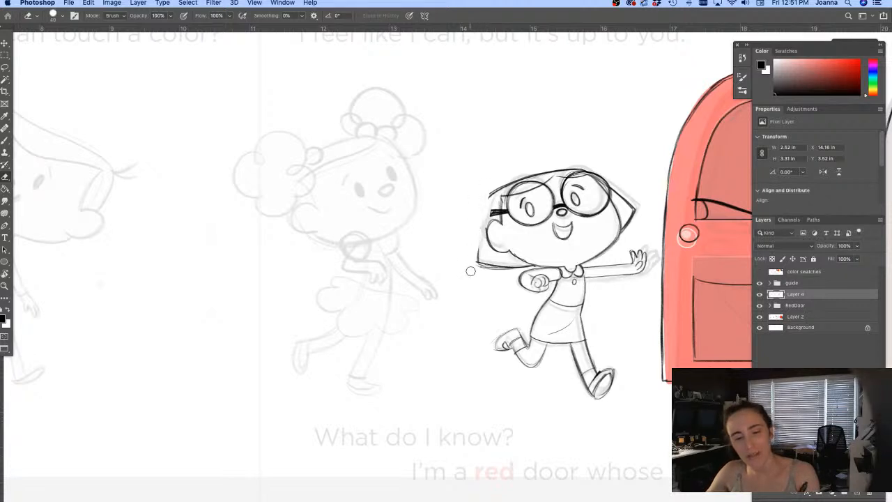
pyautogui.moveTo(492, 275)
pyautogui.mouseDown()
pyautogui.moveTo(507, 279)
pyautogui.moveTo(462, 259)
pyautogui.moveTo(507, 267)
pyautogui.mouseUp()
pyautogui.press('b')
pyautogui.moveTo(491, 193); pyautogui.dragTo(472, 260)
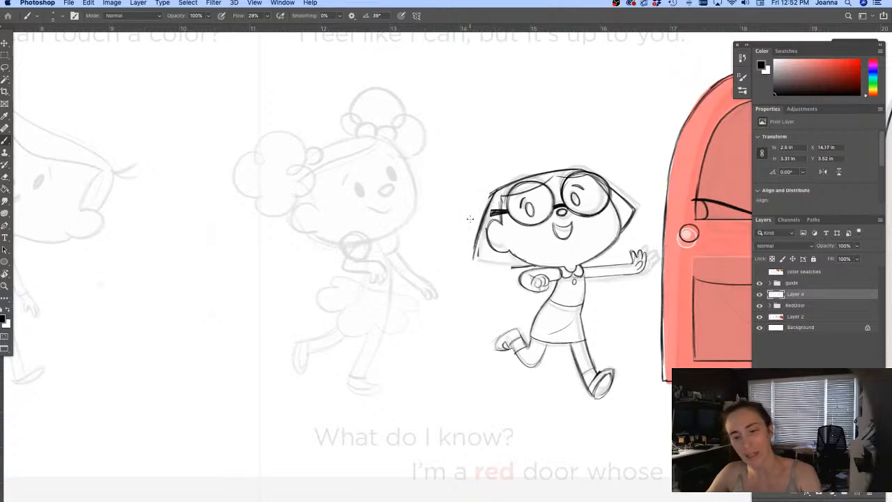
# Step: Erase the remains of the hair's bottom edge and redraw it from the jaw out to the lower left tip
pyautogui.press('r')
pyautogui.moveTo(448, 199)
pyautogui.mouseDown()
pyautogui.moveTo(433, 313)
pyautogui.moveTo(389, 230)
pyautogui.moveTo(441, 325)
pyautogui.moveTo(427, 259)
pyautogui.moveTo(442, 303)
pyautogui.mouseUp()
pyautogui.press('b')
pyautogui.press('r')
pyautogui.press('e')
pyautogui.moveTo(557, 279)
pyautogui.mouseDown()
pyautogui.moveTo(555, 289)
pyautogui.moveTo(554, 257)
pyautogui.mouseUp()
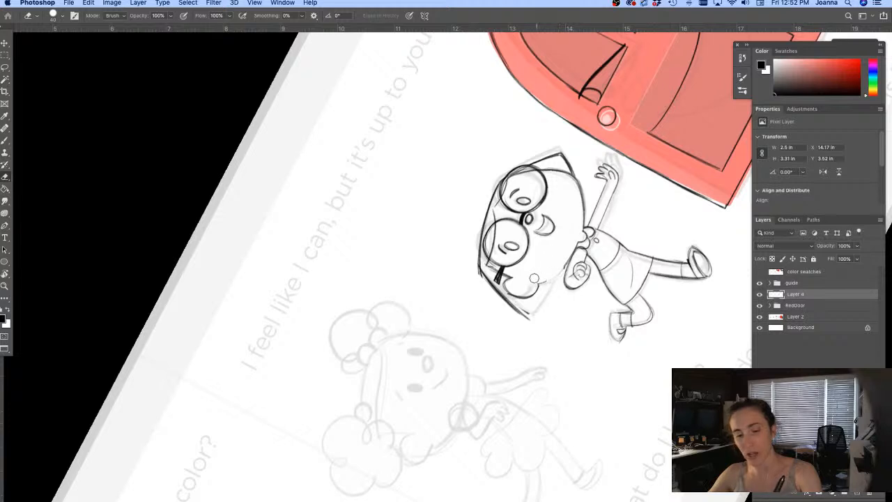
pyautogui.press('b')
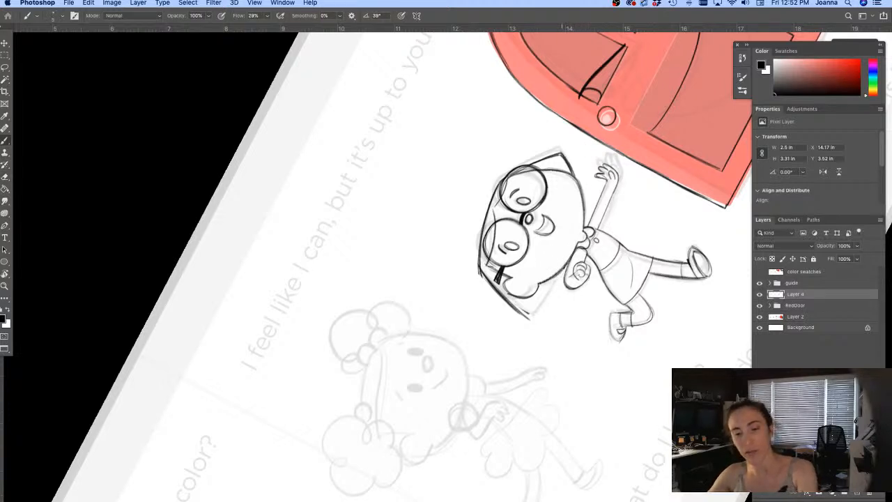
pyautogui.moveTo(561, 266); pyautogui.dragTo(529, 318)
# Step: Erase the hair's left edge again and redraw it as a thicker line from the crown to the lower tip
pyautogui.press('r')
pyautogui.moveTo(422, 290)
pyautogui.mouseDown()
pyautogui.moveTo(392, 350)
pyautogui.moveTo(457, 358)
pyautogui.moveTo(384, 326)
pyautogui.mouseUp()
pyautogui.press('b')
pyautogui.press('e')
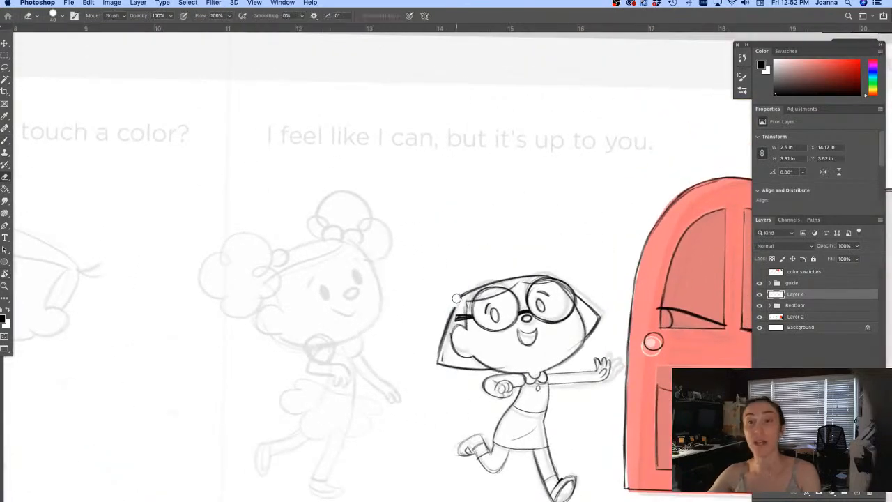
pyautogui.moveTo(441, 357); pyautogui.dragTo(454, 299)
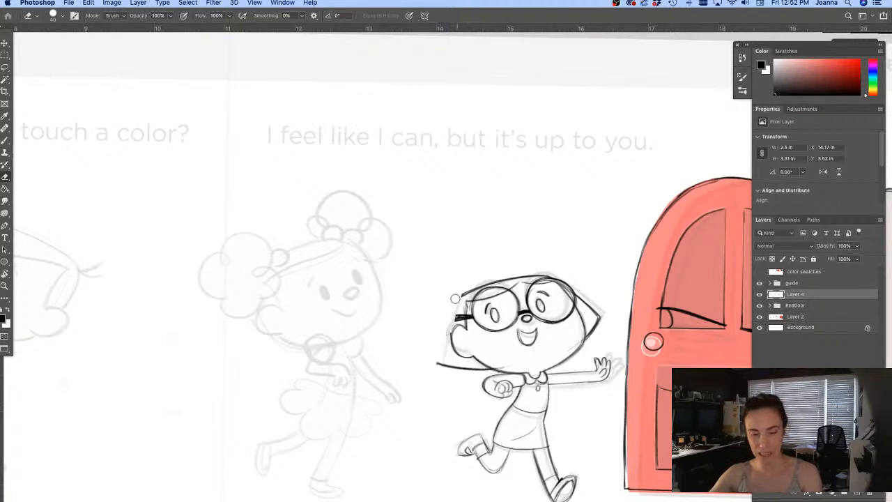
pyautogui.press('b')
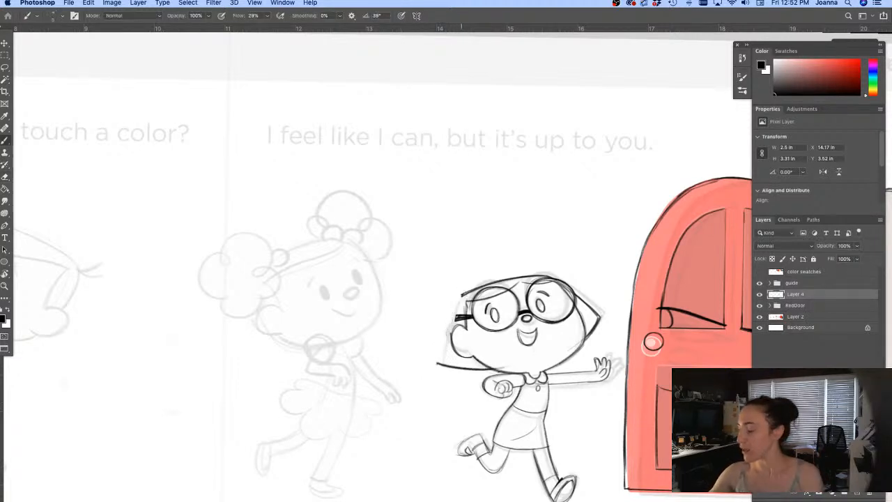
pyautogui.moveTo(461, 295); pyautogui.dragTo(436, 364)
pyautogui.moveTo(446, 325); pyautogui.dragTo(437, 362)
pyautogui.moveTo(461, 292); pyautogui.dragTo(446, 332)
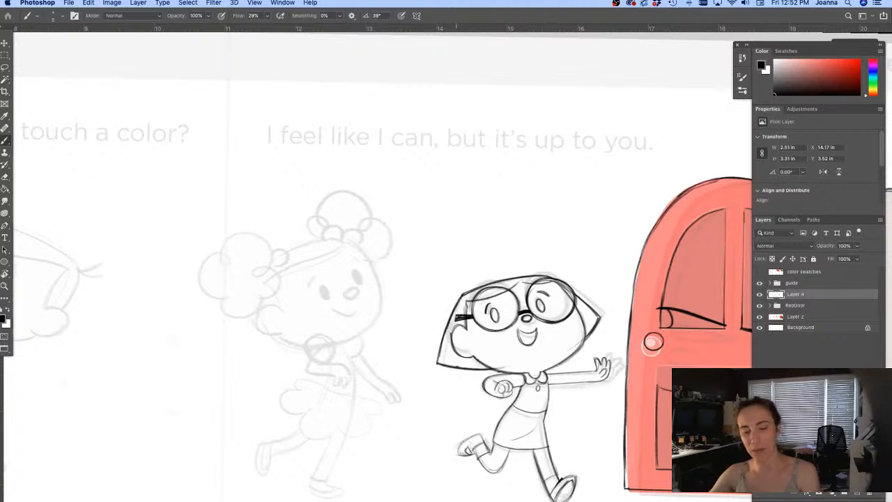
# Step: Lasso the hair's bottom edge line and transform it, shifting and tilting it closer to the face
pyautogui.press('r')
pyautogui.moveTo(389, 370)
pyautogui.mouseDown()
pyautogui.moveTo(439, 390)
pyautogui.moveTo(513, 380)
pyautogui.moveTo(535, 366)
pyautogui.mouseUp()
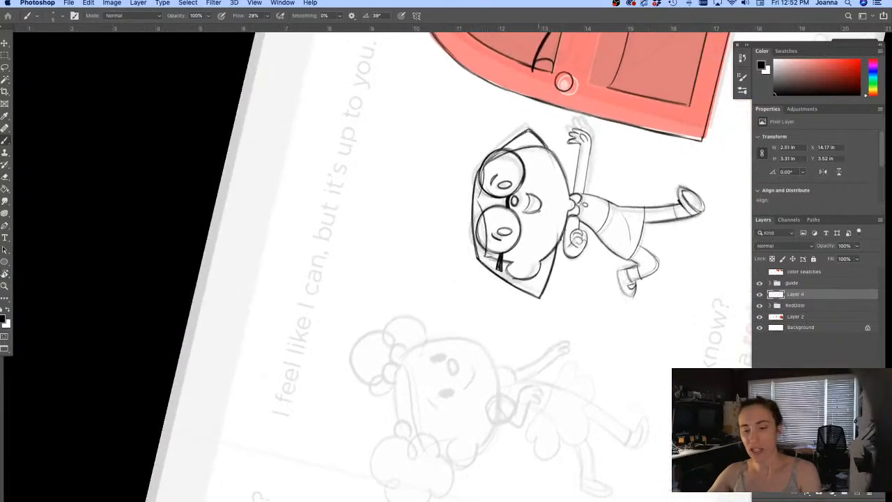
pyautogui.press('l')
pyautogui.moveTo(548, 276)
pyautogui.mouseDown()
pyautogui.moveTo(556, 247)
pyautogui.moveTo(553, 290)
pyautogui.moveTo(534, 305)
pyautogui.moveTo(548, 246)
pyautogui.mouseUp()
pyautogui.hotkey('ctrl', 't')
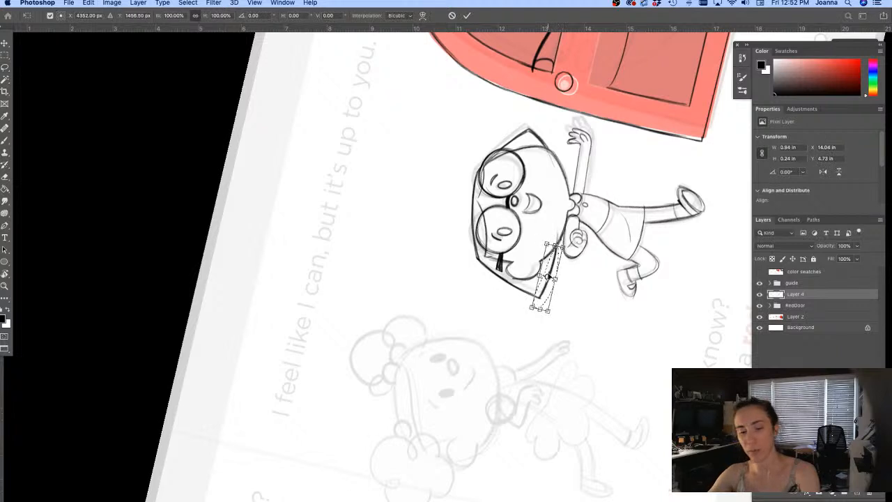
pyautogui.moveTo(517, 311); pyautogui.dragTo(490, 327)
pyautogui.press('Return')
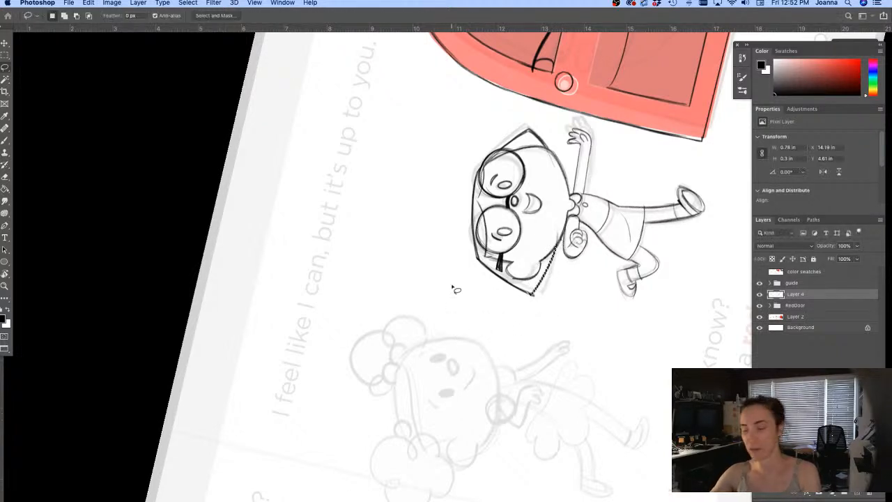
pyautogui.hotkey('ctrl', 'd')
pyautogui.press('e')
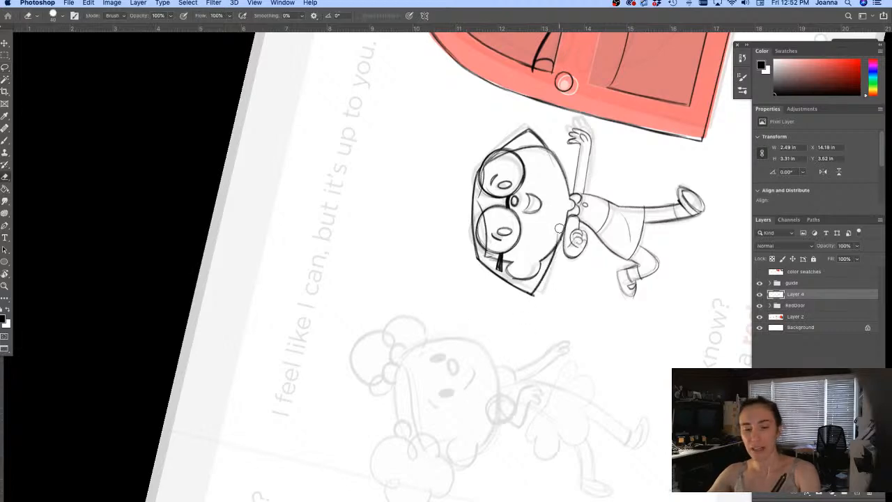
# Step: Darken the outlines of the ear, the right cheek and the jaw down to the collar
pyautogui.press('r')
pyautogui.moveTo(466, 322); pyautogui.dragTo(420, 361)
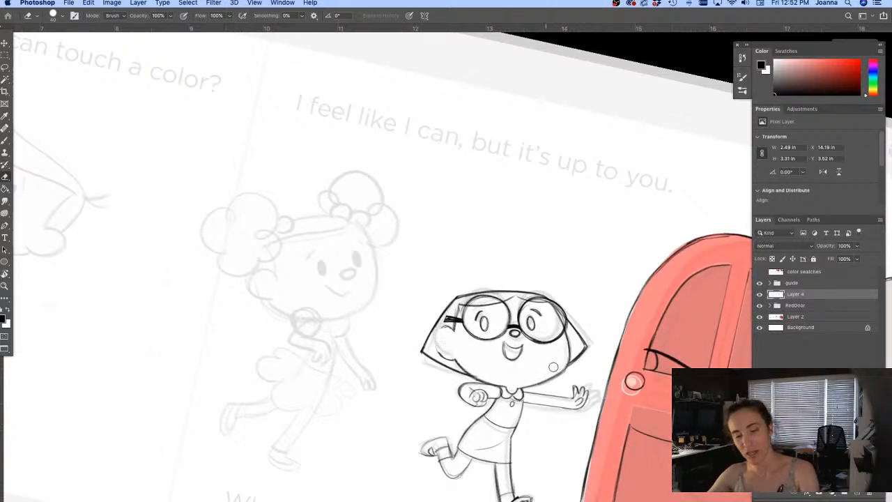
pyautogui.scroll(2, 533, 375)
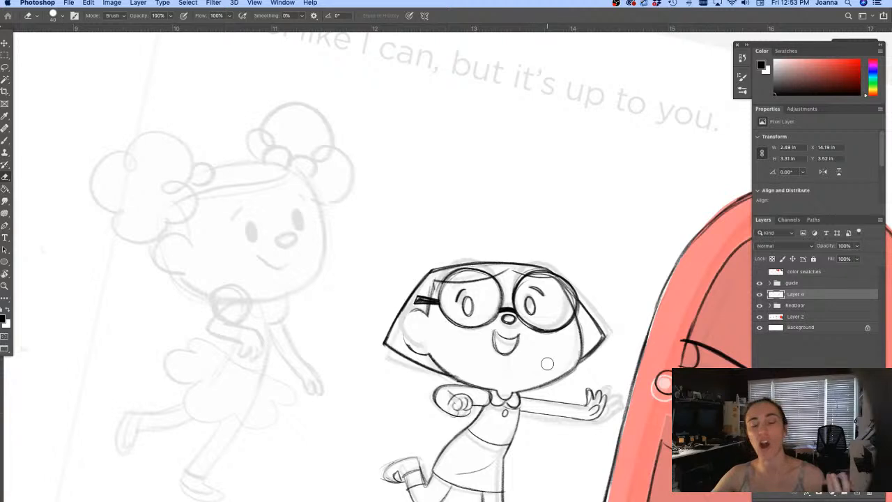
pyautogui.press('b')
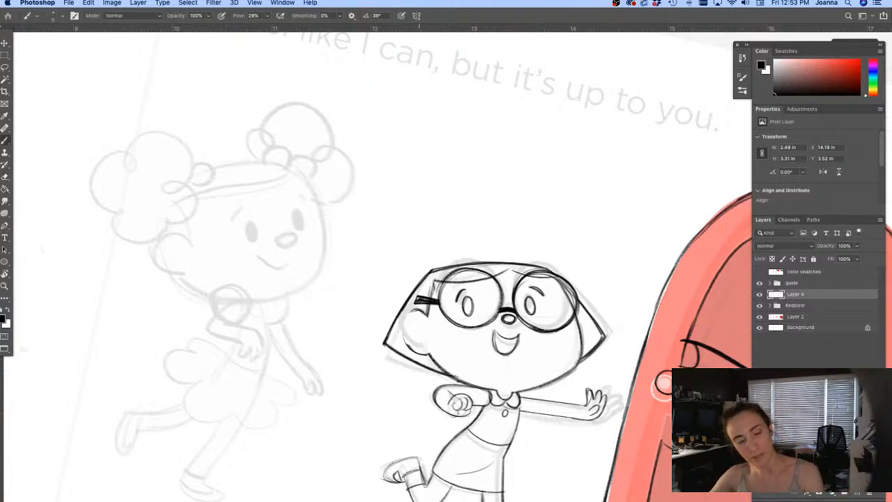
pyautogui.moveTo(404, 335)
pyautogui.mouseDown()
pyautogui.moveTo(426, 315)
pyautogui.moveTo(413, 350)
pyautogui.moveTo(429, 354)
pyautogui.mouseUp()
pyautogui.moveTo(405, 317); pyautogui.dragTo(407, 343)
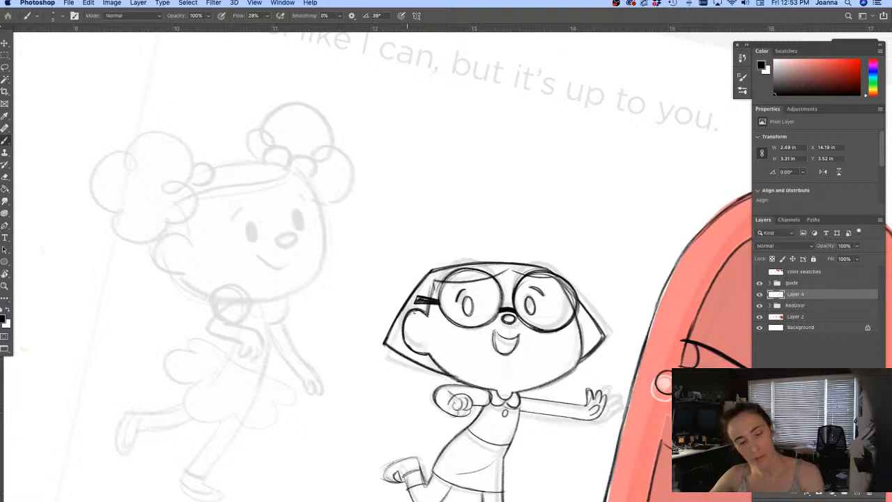
pyautogui.moveTo(578, 315)
pyautogui.mouseDown()
pyautogui.moveTo(579, 363)
pyautogui.moveTo(522, 391)
pyautogui.mouseUp()
pyautogui.moveTo(568, 374); pyautogui.dragTo(520, 393)
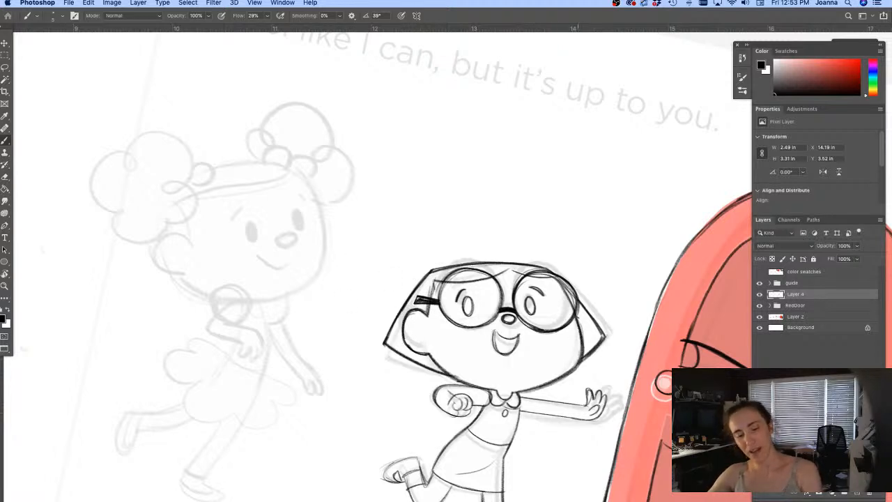
pyautogui.moveTo(438, 366); pyautogui.dragTo(497, 390)
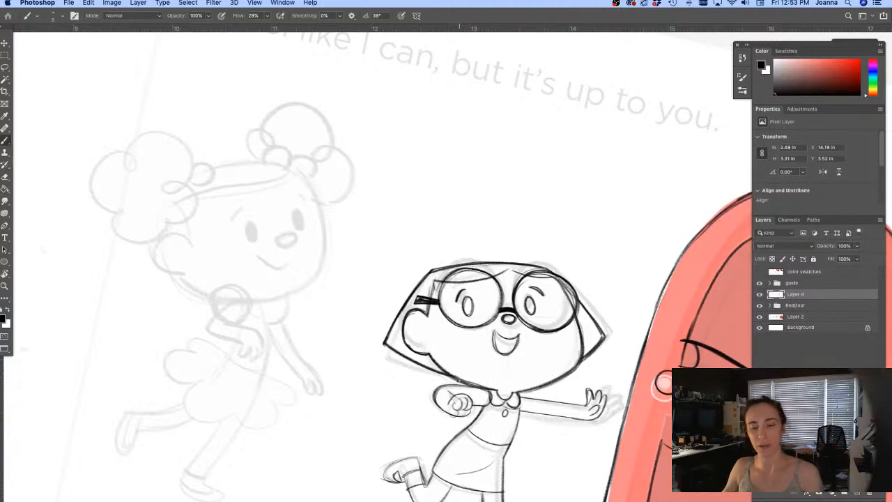
# Step: Restate the fringe line across the forehead and clean up the overlapping lines around the right lens with the Eraser
pyautogui.moveTo(556, 279); pyautogui.dragTo(447, 273)
pyautogui.press('e')
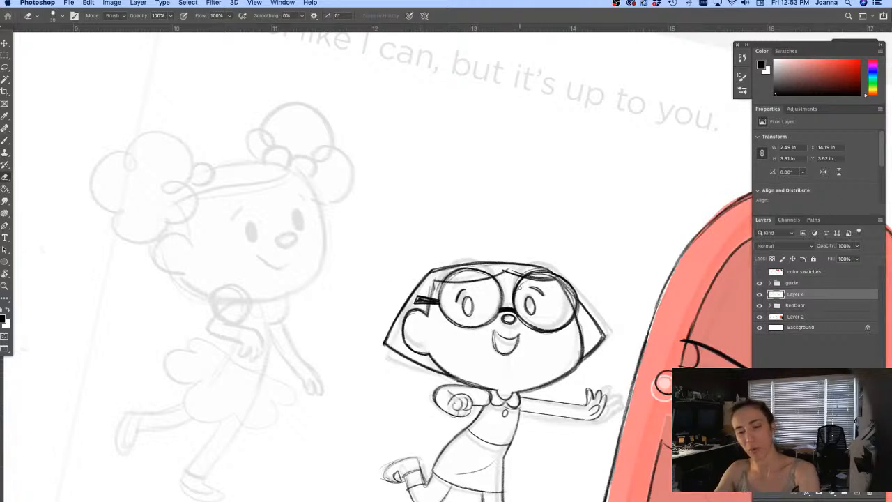
pyautogui.moveTo(521, 277)
pyautogui.mouseDown()
pyautogui.moveTo(560, 285)
pyautogui.moveTo(566, 320)
pyautogui.moveTo(569, 288)
pyautogui.mouseUp()
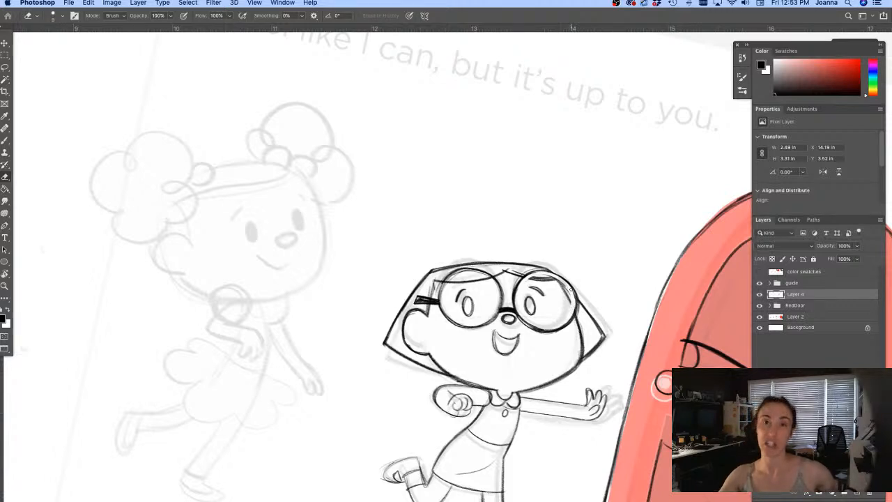
# Step: Thicken the round outlines of both glasses lenses
pyautogui.scroll(-5, 299, 328)
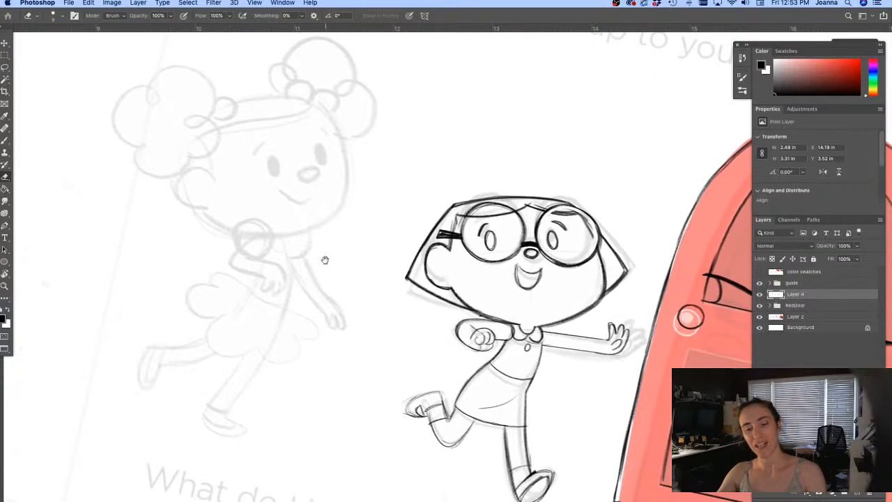
pyautogui.press('b')
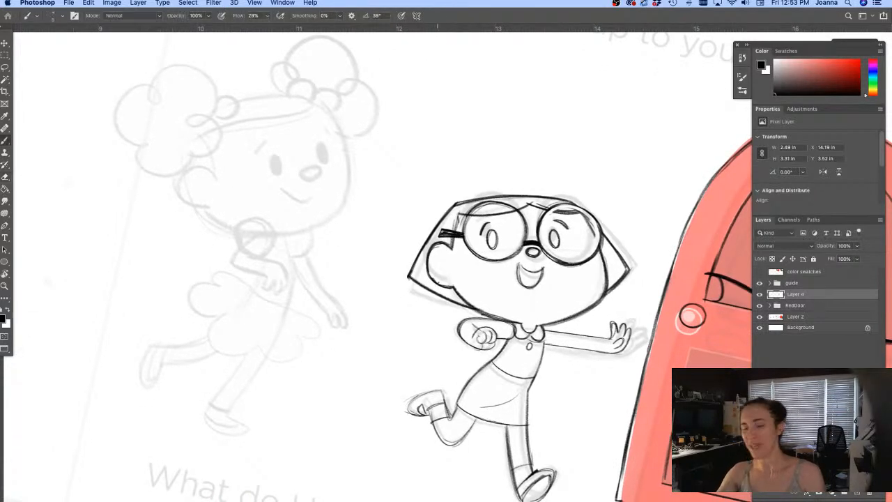
pyautogui.moveTo(497, 202)
pyautogui.mouseDown()
pyautogui.moveTo(463, 227)
pyautogui.moveTo(502, 263)
pyautogui.mouseUp()
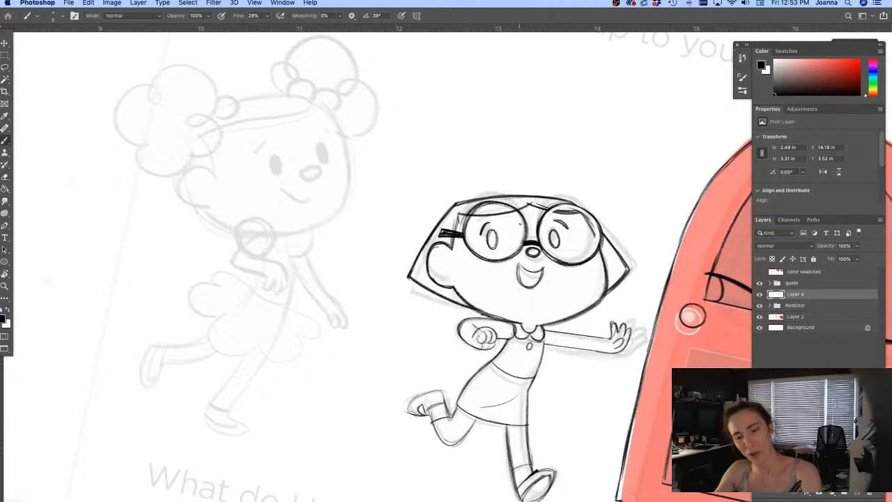
pyautogui.moveTo(521, 218)
pyautogui.mouseDown()
pyautogui.moveTo(514, 255)
pyautogui.moveTo(524, 223)
pyautogui.moveTo(483, 204)
pyautogui.moveTo(469, 250)
pyautogui.moveTo(515, 255)
pyautogui.mouseUp()
pyautogui.moveTo(544, 216)
pyautogui.mouseDown()
pyautogui.moveTo(582, 207)
pyautogui.moveTo(589, 265)
pyautogui.mouseUp()
pyautogui.moveTo(596, 223)
pyautogui.mouseDown()
pyautogui.moveTo(577, 207)
pyautogui.moveTo(540, 246)
pyautogui.moveTo(598, 247)
pyautogui.moveTo(572, 265)
pyautogui.mouseUp()
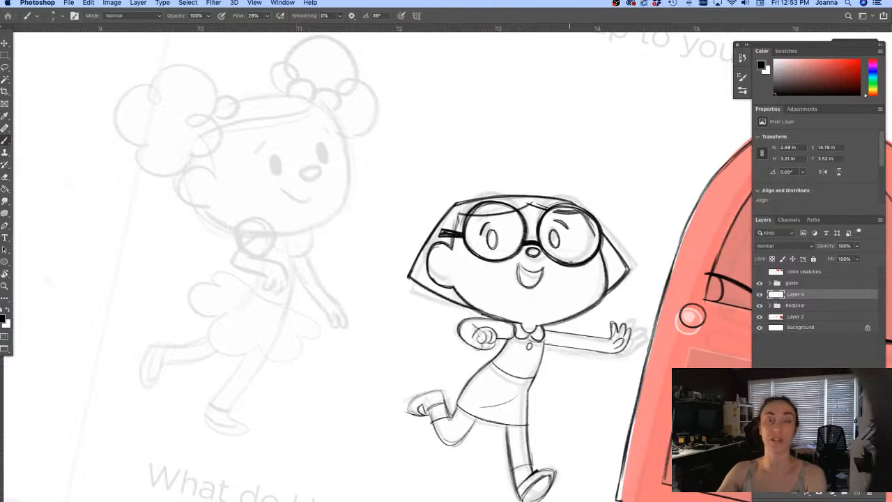
# Step: Group the glasses girl's line-art layer and name the group Hattie
pyautogui.moveTo(328, 407); pyautogui.dragTo(361, 359)
pyautogui.keyDown('alt'); pyautogui.click(339, 381); pyautogui.keyUp('alt')
pyautogui.moveTo(326, 418); pyautogui.dragTo(359, 395)
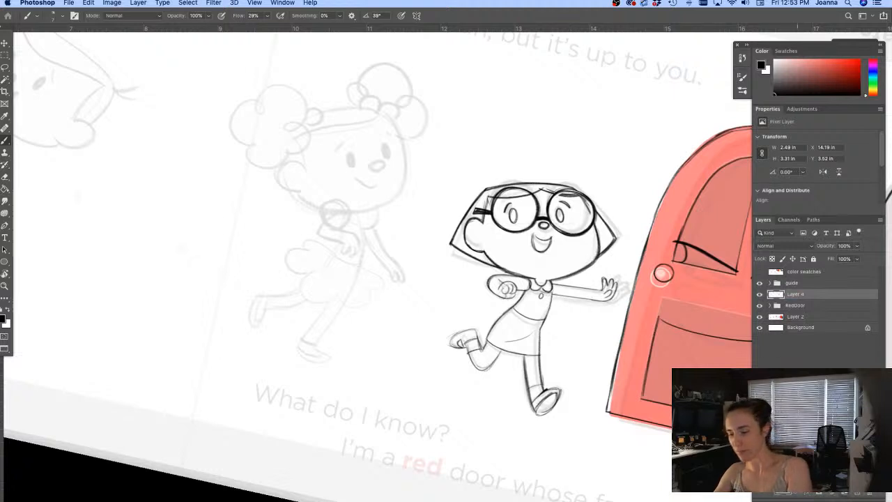
pyautogui.press('super+g')
pyautogui.doubleClick(792, 294)
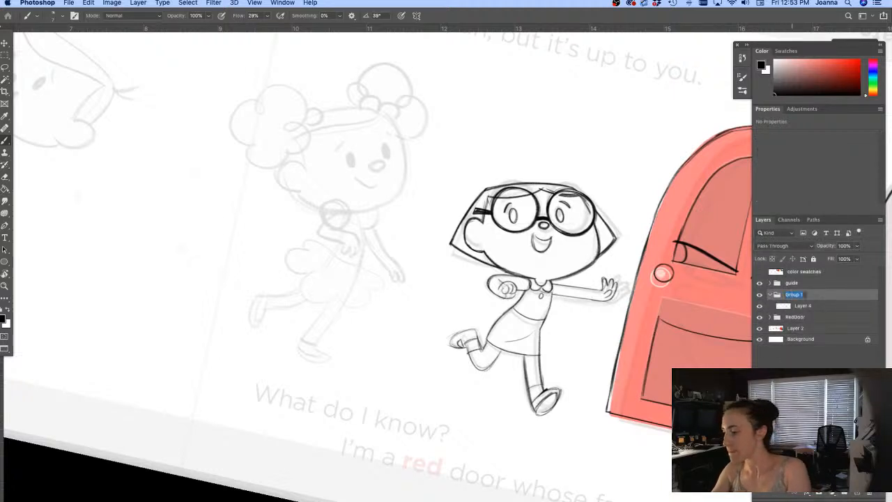
pyautogui.write('Hattie')
pyautogui.press('Return')
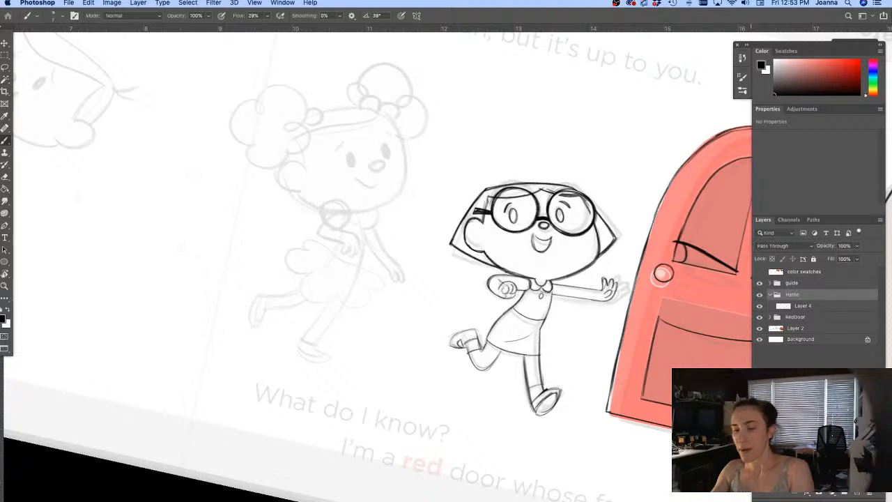
# Step: Collapse the Hattie group, create a group named Keely above it, and add a new empty layer inside
pyautogui.press('r')
pyautogui.moveTo(322, 374); pyautogui.dragTo(316, 464)
pyautogui.press('b')
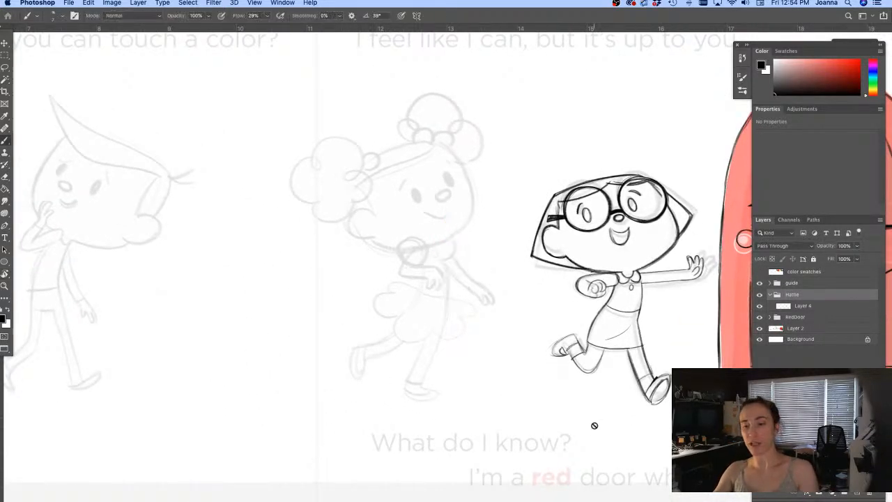
pyautogui.click(769, 295)
pyautogui.press('super+g')
pyautogui.doubleClick(793, 294)
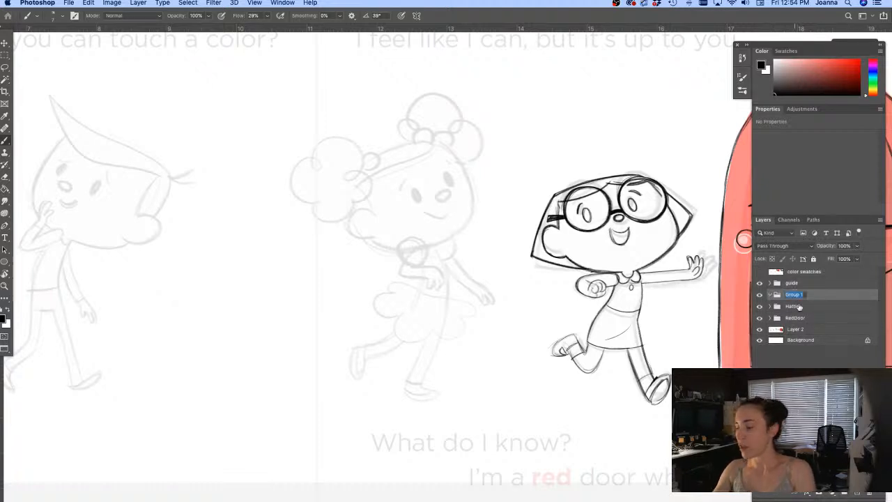
pyautogui.write('Keely')
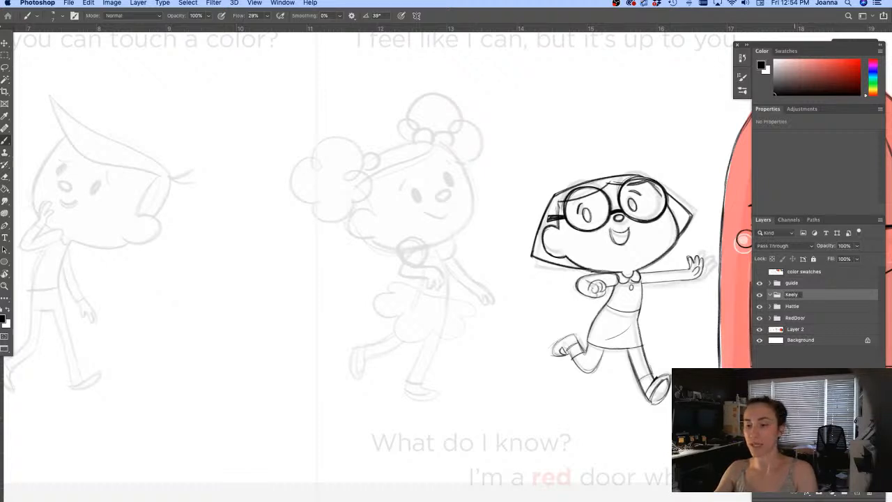
pyautogui.press('Return')
pyautogui.click(857, 493)
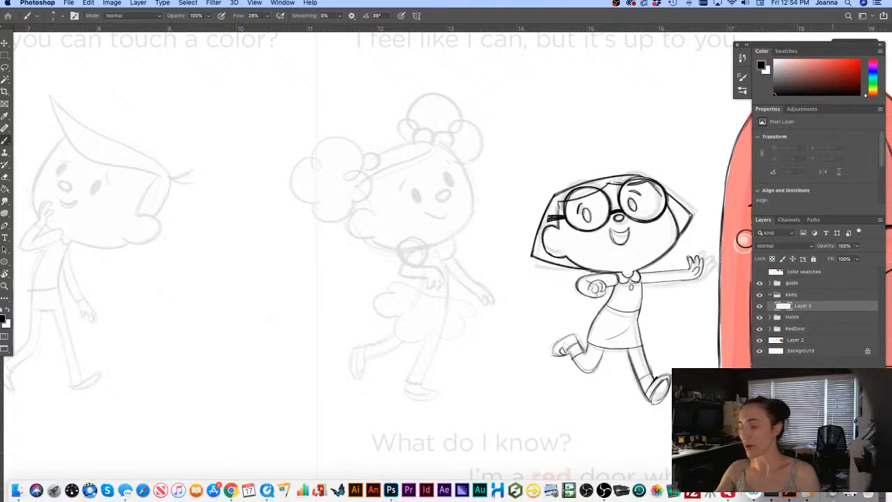
# Step: Ink the middle girl's face contour from forehead to chin on the new layer, plus her small oval nose and smile
pyautogui.moveTo(386, 307); pyautogui.dragTo(461, 383)
pyautogui.keyDown('super'); pyautogui.click(439, 326); pyautogui.keyUp('super')
pyautogui.moveTo(491, 300); pyautogui.dragTo(409, 314)
pyautogui.moveTo(442, 165); pyautogui.dragTo(499, 221)
pyautogui.moveTo(465, 177); pyautogui.dragTo(489, 203)
pyautogui.moveTo(443, 166); pyautogui.dragTo(504, 244)
pyautogui.moveTo(493, 211); pyautogui.dragTo(505, 249)
pyautogui.moveTo(492, 212)
pyautogui.mouseDown()
pyautogui.moveTo(503, 242)
pyautogui.moveTo(483, 281)
pyautogui.mouseUp()
pyautogui.moveTo(504, 246)
pyautogui.mouseDown()
pyautogui.moveTo(448, 301)
pyautogui.moveTo(458, 295)
pyautogui.mouseUp()
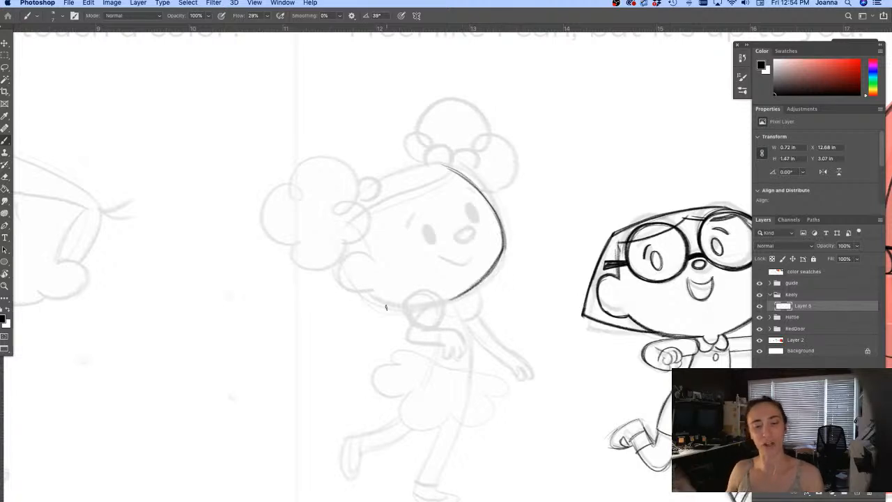
pyautogui.moveTo(464, 234); pyautogui.dragTo(468, 231)
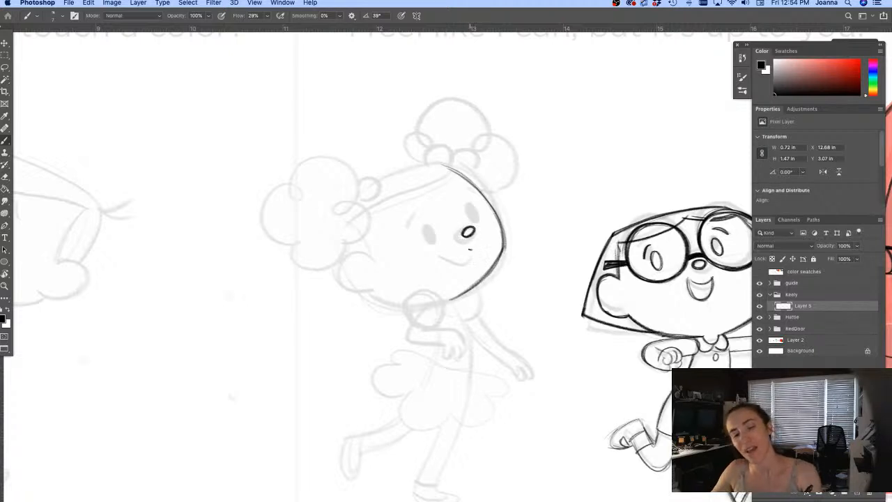
pyautogui.moveTo(447, 253); pyautogui.dragTo(471, 243)
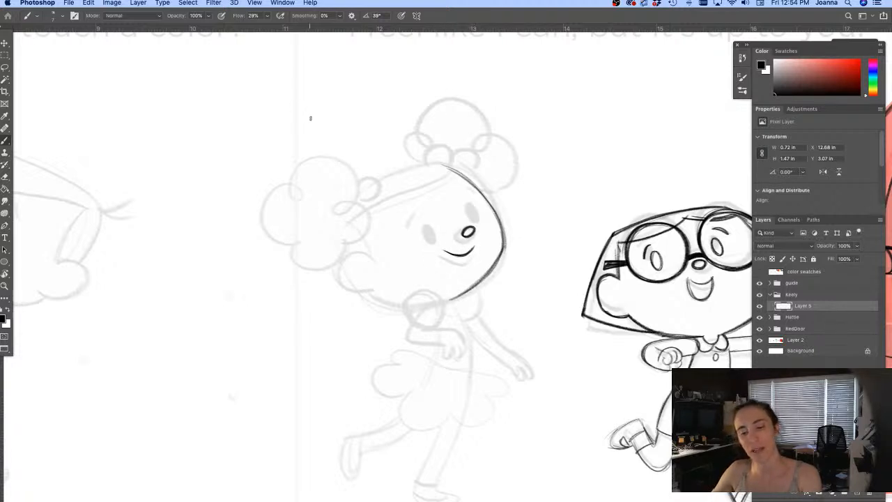
# Step: Lasso the glasses girl's raised back leg and shift it slightly upward on Layer 4 of the Hattie group, then deselect
pyautogui.moveTo(335, 208)
pyautogui.mouseDown()
pyautogui.moveTo(221, 202)
pyautogui.moveTo(247, 146)
pyautogui.mouseUp()
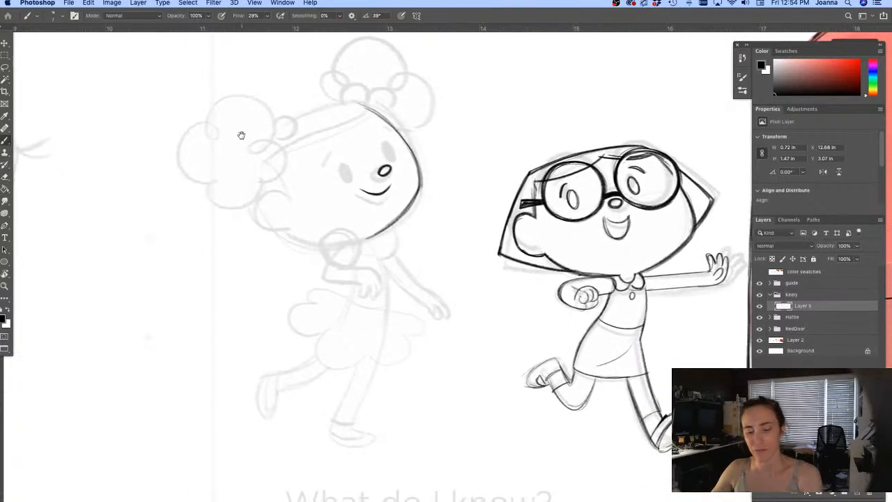
pyautogui.press('l')
pyautogui.moveTo(559, 340)
pyautogui.mouseDown()
pyautogui.moveTo(573, 376)
pyautogui.moveTo(597, 380)
pyautogui.moveTo(575, 429)
pyautogui.moveTo(530, 333)
pyautogui.mouseUp()
pyautogui.press('v')
pyautogui.click(517, 177)
pyautogui.press('Return')
pyautogui.click(770, 317)
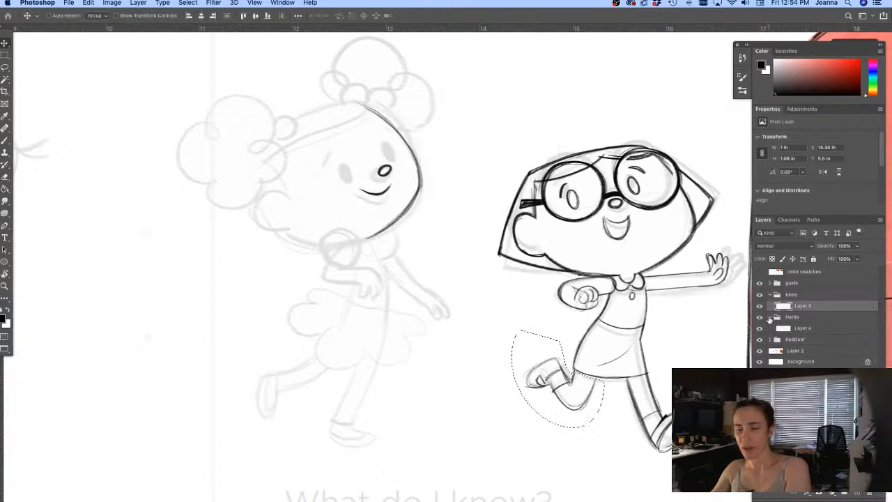
pyautogui.click(803, 329)
pyautogui.moveTo(540, 369); pyautogui.dragTo(540, 359)
pyautogui.press('super+d')
pyautogui.press('b')
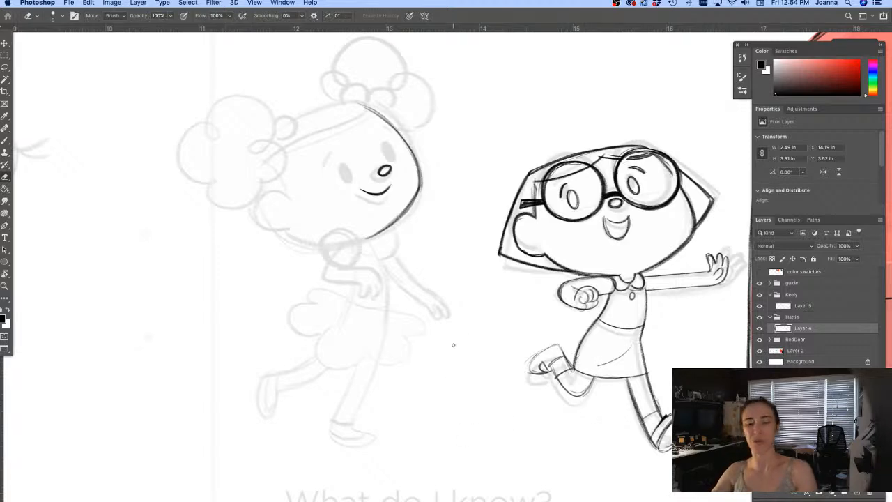
# Step: On the Keely group's layer, draw the girl's long torso-to-leg curve, her back, the waistline and the scalloped skirt
pyautogui.scroll(5, 409, 360)
pyautogui.hscroll(-7, 408, 361)
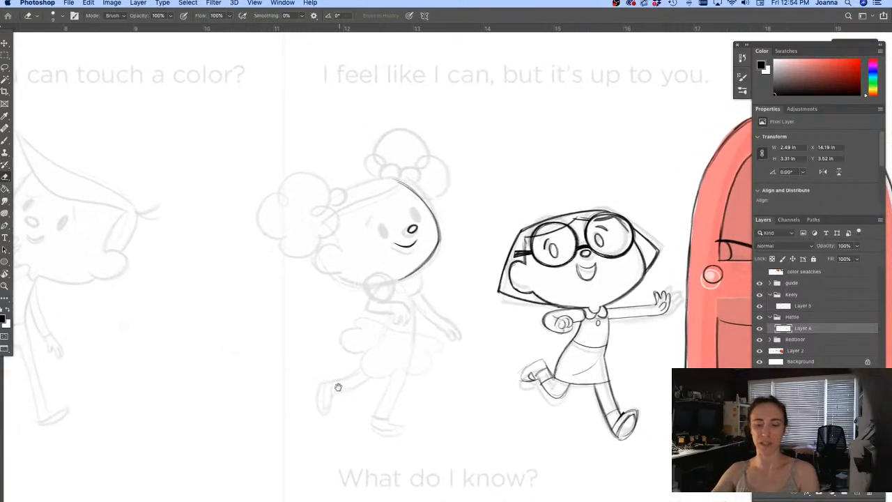
pyautogui.moveTo(365, 403); pyautogui.dragTo(401, 411)
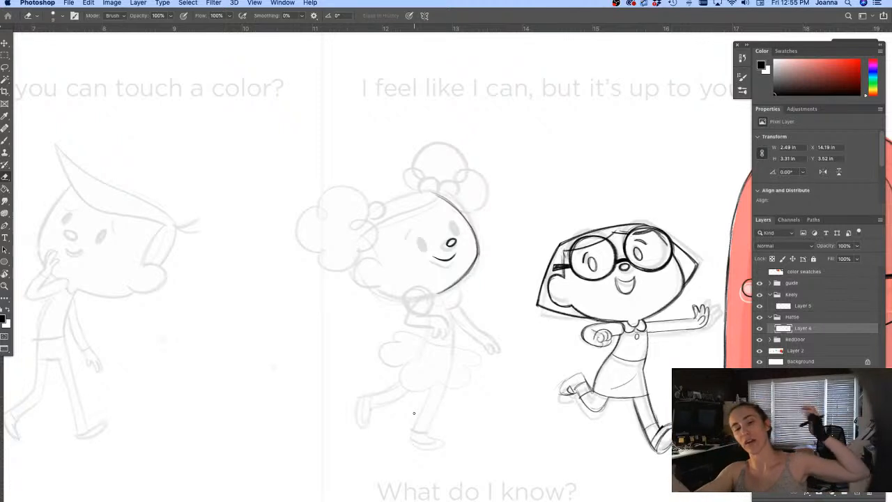
pyautogui.click(783, 306)
pyautogui.press('b')
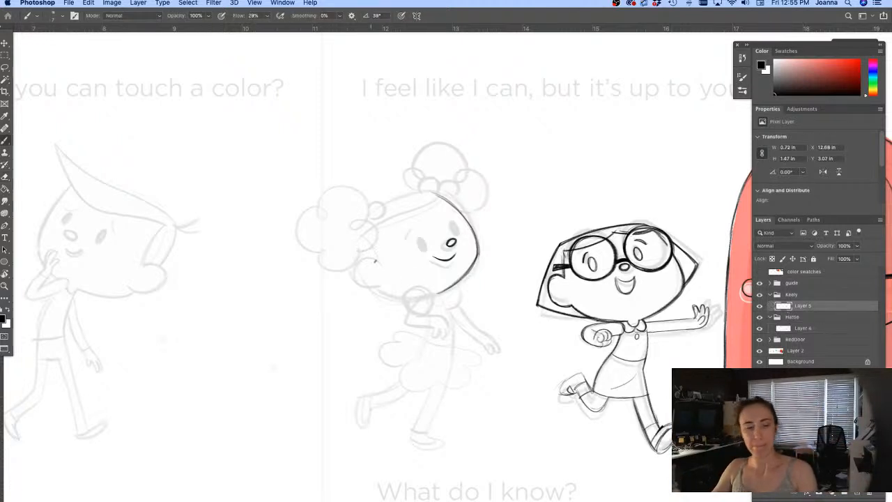
pyautogui.moveTo(438, 294)
pyautogui.mouseDown()
pyautogui.moveTo(455, 356)
pyautogui.moveTo(452, 325)
pyautogui.moveTo(429, 430)
pyautogui.mouseUp()
pyautogui.moveTo(454, 338); pyautogui.dragTo(433, 422)
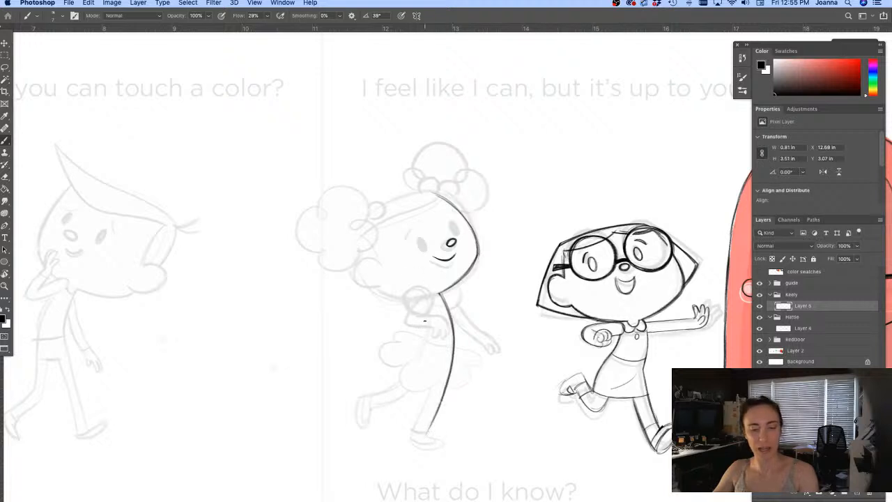
pyautogui.moveTo(428, 311)
pyautogui.mouseDown()
pyautogui.moveTo(427, 333)
pyautogui.moveTo(436, 328)
pyautogui.moveTo(388, 341)
pyautogui.moveTo(446, 388)
pyautogui.moveTo(466, 360)
pyautogui.mouseUp()
pyautogui.moveTo(452, 327); pyautogui.dragTo(463, 360)
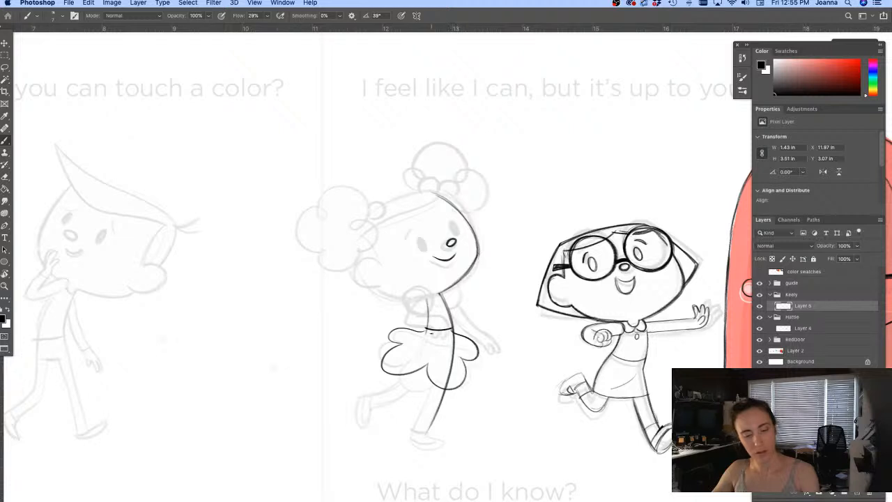
# Step: Undo the last skirt scallops, redraw them on both sides, and add the second edge of the standing leg
pyautogui.press('super+z')
pyautogui.press('super+z')
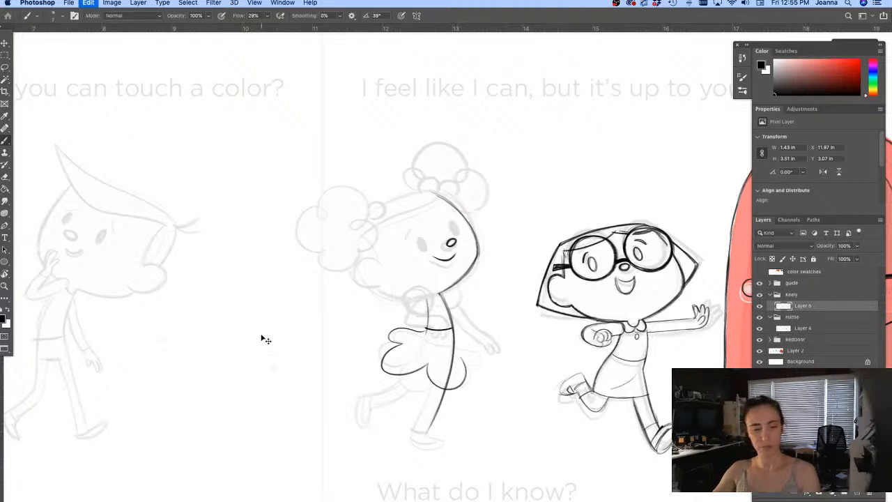
pyautogui.press('super+z')
pyautogui.press('super+z')
pyautogui.moveTo(452, 327)
pyautogui.mouseDown()
pyautogui.moveTo(481, 346)
pyautogui.moveTo(461, 354)
pyautogui.moveTo(473, 376)
pyautogui.moveTo(437, 371)
pyautogui.moveTo(405, 392)
pyautogui.moveTo(401, 358)
pyautogui.moveTo(385, 354)
pyautogui.moveTo(409, 366)
pyautogui.moveTo(425, 402)
pyautogui.moveTo(413, 436)
pyautogui.mouseUp()
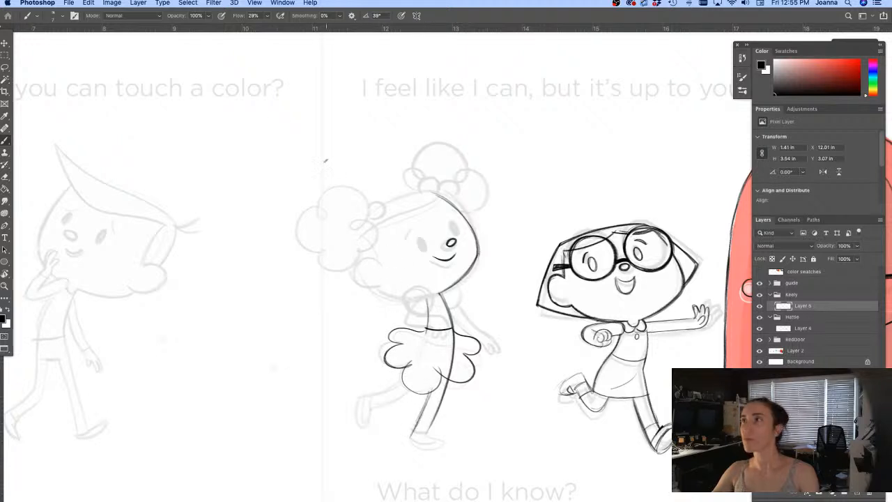
pyautogui.press('Tab')
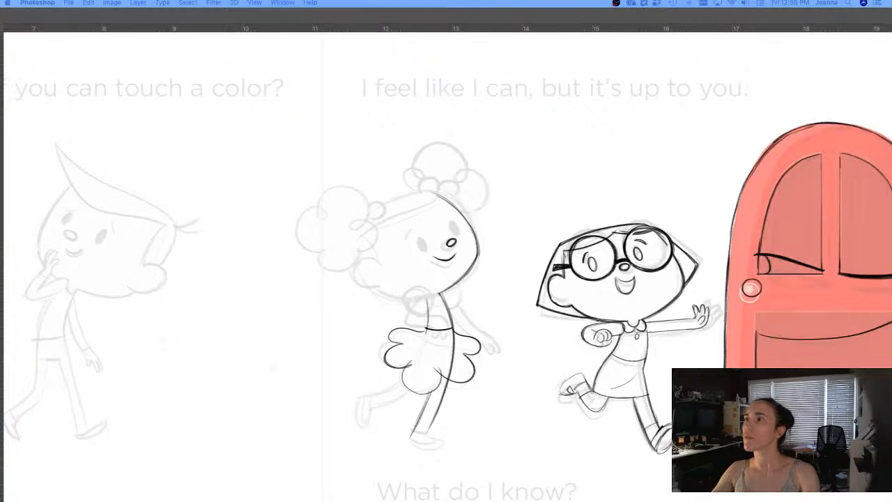
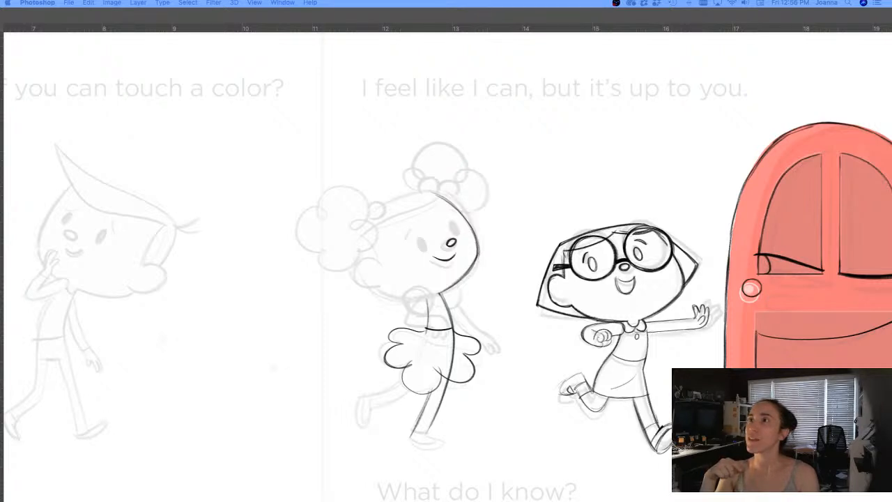
pyautogui.press('Tab')
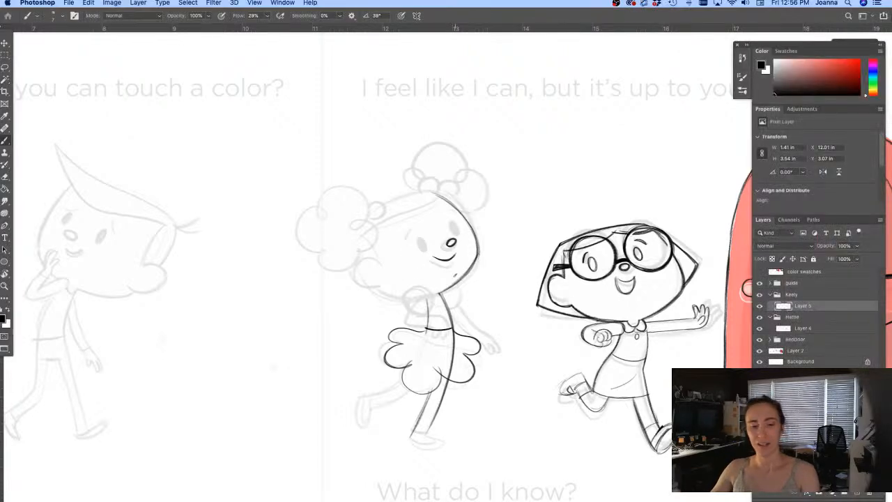
# Step: Draw both puff sleeves, erase the body line crossing the skirt, and restate the skirt's lower scallops
pyautogui.moveTo(456, 282)
pyautogui.mouseDown()
pyautogui.moveTo(460, 295)
pyautogui.moveTo(450, 304)
pyautogui.moveTo(406, 298)
pyautogui.moveTo(427, 310)
pyautogui.moveTo(418, 313)
pyautogui.mouseUp()
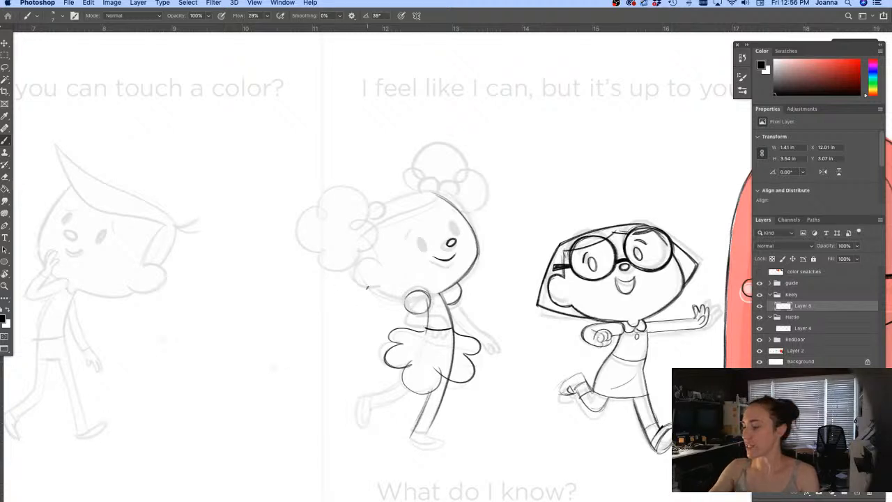
pyautogui.press('e')
pyautogui.moveTo(438, 369)
pyautogui.mouseDown()
pyautogui.moveTo(411, 397)
pyautogui.moveTo(402, 384)
pyautogui.moveTo(424, 387)
pyautogui.moveTo(450, 354)
pyautogui.moveTo(442, 370)
pyautogui.moveTo(455, 355)
pyautogui.moveTo(452, 334)
pyautogui.mouseUp()
pyautogui.moveTo(444, 376)
pyautogui.mouseDown()
pyautogui.moveTo(482, 350)
pyautogui.moveTo(473, 355)
pyautogui.moveTo(478, 376)
pyautogui.moveTo(449, 380)
pyautogui.mouseUp()
pyautogui.press('b')
pyautogui.moveTo(394, 363)
pyautogui.mouseDown()
pyautogui.moveTo(425, 386)
pyautogui.moveTo(448, 375)
pyautogui.mouseUp()
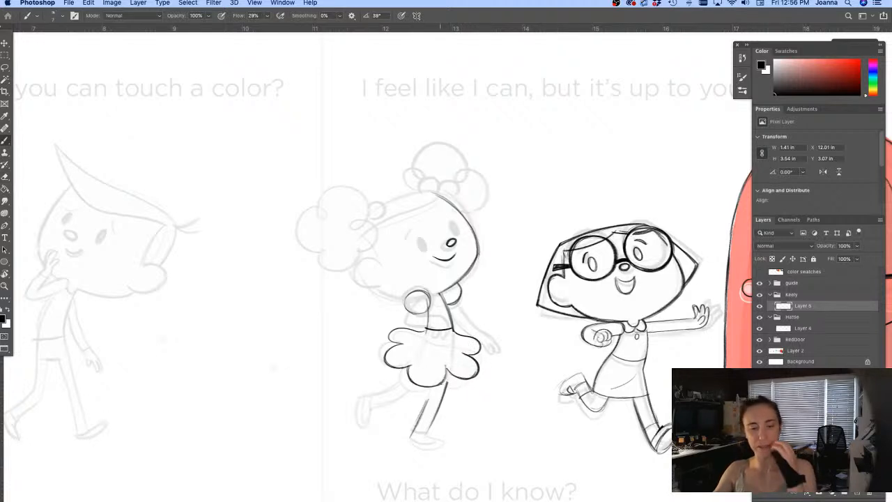
# Step: Darken both edges of the standing leg and draw its sock line and shoe
pyautogui.moveTo(451, 372); pyautogui.dragTo(431, 422)
pyautogui.moveTo(432, 387); pyautogui.dragTo(410, 431)
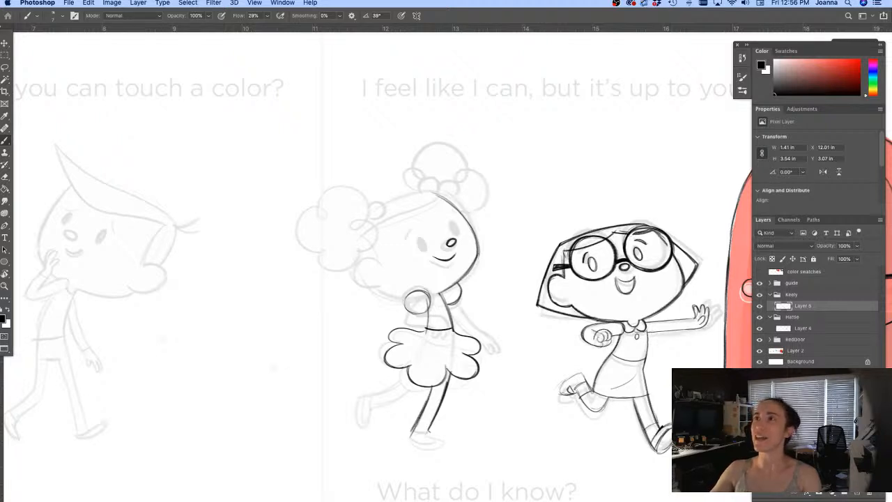
pyautogui.moveTo(427, 430)
pyautogui.mouseDown()
pyautogui.moveTo(439, 446)
pyautogui.moveTo(435, 434)
pyautogui.mouseUp()
pyautogui.moveTo(436, 436); pyautogui.dragTo(433, 448)
pyautogui.moveTo(420, 414); pyautogui.dragTo(438, 409)
pyautogui.moveTo(422, 438); pyautogui.dragTo(434, 435)
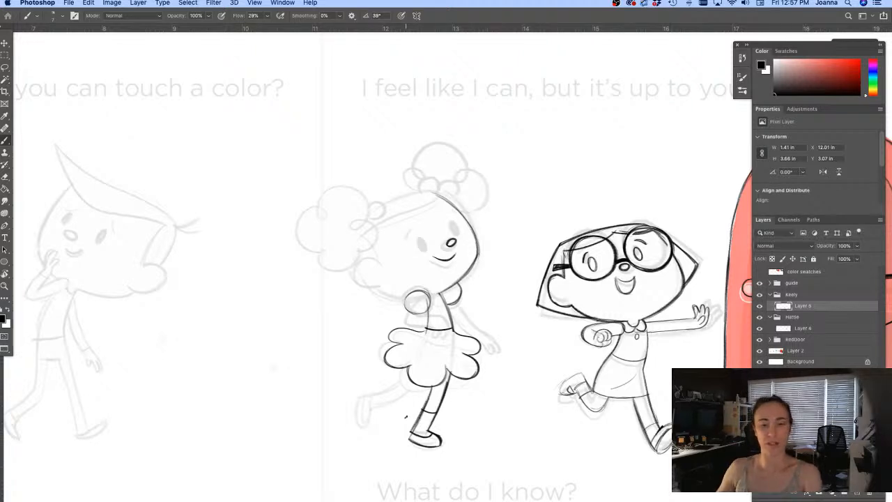
# Step: Draw the girl's filled oval eyes, eyebrows, ear, hairline and lower jaw, plus a curved line across the skirt
pyautogui.scroll(2, 450, 227)
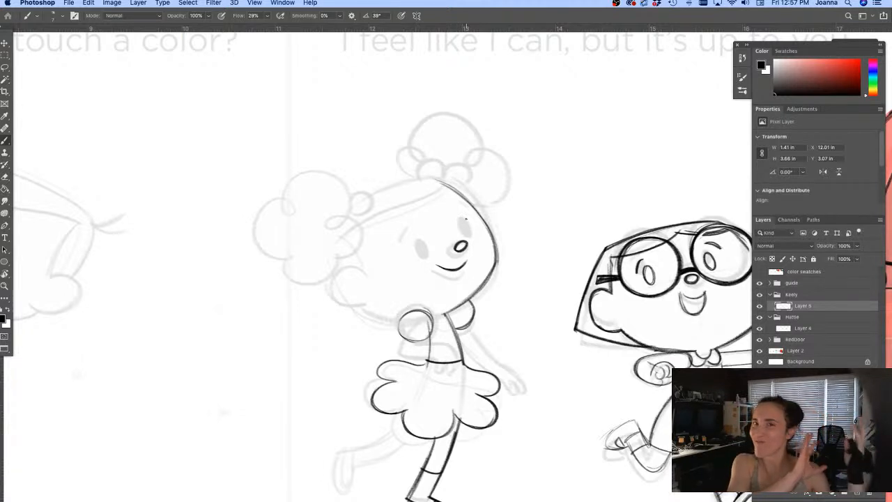
pyautogui.moveTo(461, 222)
pyautogui.mouseDown()
pyautogui.moveTo(466, 234)
pyautogui.moveTo(418, 251)
pyautogui.moveTo(430, 245)
pyautogui.moveTo(430, 234)
pyautogui.moveTo(464, 233)
pyautogui.moveTo(461, 224)
pyautogui.moveTo(464, 234)
pyautogui.moveTo(421, 254)
pyautogui.moveTo(426, 240)
pyautogui.moveTo(425, 250)
pyautogui.moveTo(400, 241)
pyautogui.mouseUp()
pyautogui.moveTo(452, 208); pyautogui.dragTo(469, 209)
pyautogui.moveTo(347, 237)
pyautogui.mouseDown()
pyautogui.moveTo(367, 274)
pyautogui.moveTo(339, 269)
pyautogui.moveTo(347, 308)
pyautogui.moveTo(370, 306)
pyautogui.moveTo(331, 291)
pyautogui.moveTo(331, 272)
pyautogui.moveTo(353, 306)
pyautogui.moveTo(398, 317)
pyautogui.mouseUp()
pyautogui.moveTo(367, 310); pyautogui.dragTo(446, 315)
pyautogui.moveTo(465, 403); pyautogui.dragTo(435, 373)
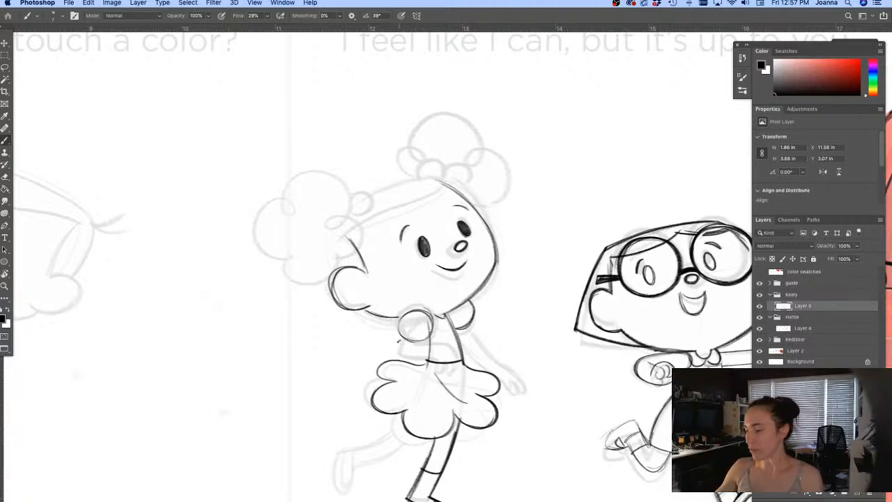
# Step: Draw the raised back leg with its shoe and sock line
pyautogui.moveTo(341, 390); pyautogui.dragTo(374, 312)
pyautogui.moveTo(432, 343)
pyautogui.mouseDown()
pyautogui.moveTo(422, 359)
pyautogui.moveTo(376, 370)
pyautogui.mouseUp()
pyautogui.moveTo(440, 362)
pyautogui.mouseDown()
pyautogui.moveTo(376, 390)
pyautogui.moveTo(372, 370)
pyautogui.moveTo(371, 403)
pyautogui.moveTo(380, 382)
pyautogui.moveTo(388, 386)
pyautogui.moveTo(371, 410)
pyautogui.mouseUp()
pyautogui.moveTo(371, 374)
pyautogui.mouseDown()
pyautogui.moveTo(367, 411)
pyautogui.moveTo(380, 387)
pyautogui.moveTo(387, 404)
pyautogui.mouseUp()
pyautogui.moveTo(416, 361); pyautogui.dragTo(414, 371)
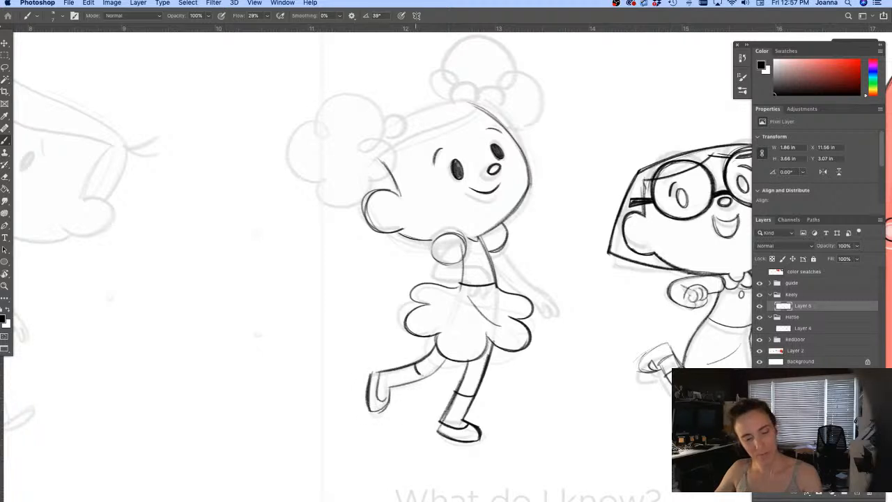
# Step: Thicken the ear outline, add a short hair line above it, and redraw the near puff sleeve as a clean round shape
pyautogui.scroll(5, 368, 354)
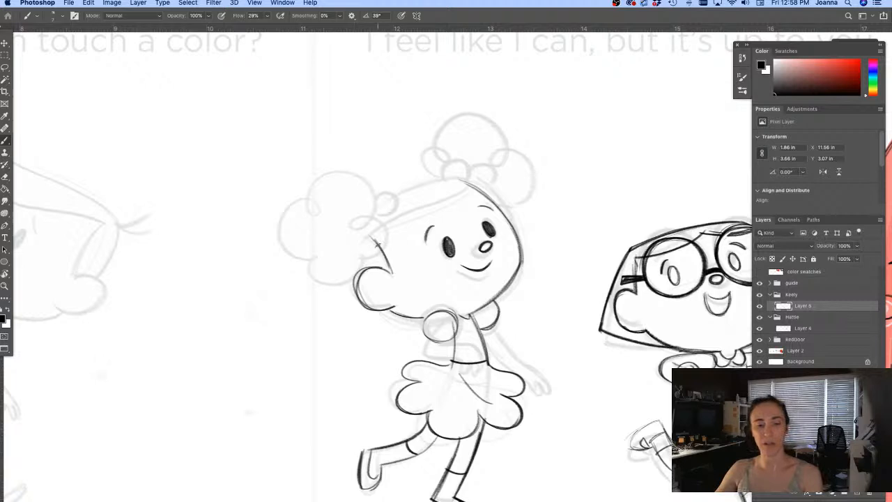
pyautogui.moveTo(348, 250)
pyautogui.mouseDown()
pyautogui.moveTo(357, 271)
pyautogui.moveTo(392, 272)
pyautogui.moveTo(361, 306)
pyautogui.moveTo(394, 311)
pyautogui.mouseUp()
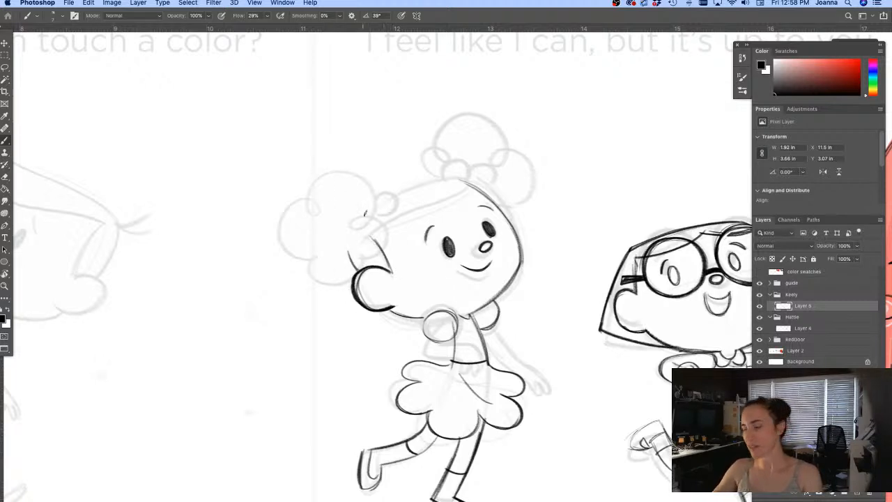
pyautogui.press('e')
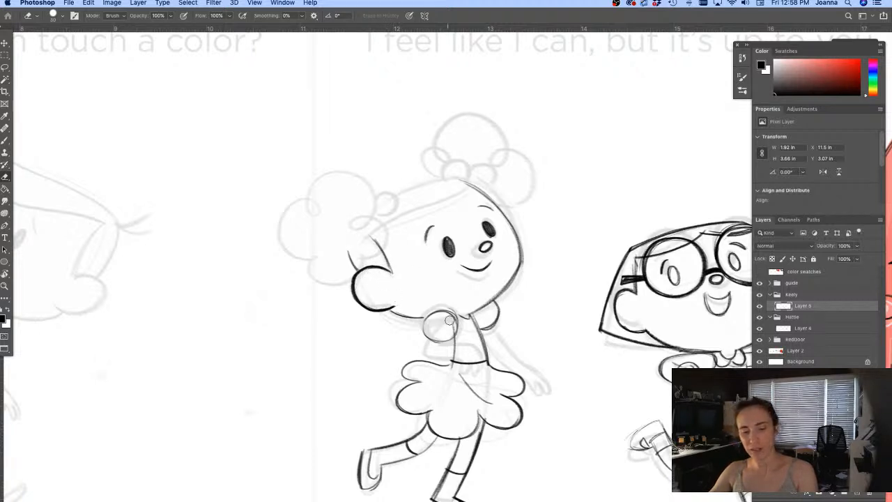
pyautogui.press('b')
pyautogui.moveTo(457, 326)
pyautogui.mouseDown()
pyautogui.moveTo(452, 339)
pyautogui.moveTo(425, 342)
pyautogui.mouseUp()
pyautogui.moveTo(423, 340)
pyautogui.mouseDown()
pyautogui.moveTo(426, 314)
pyautogui.moveTo(455, 340)
pyautogui.mouseUp()
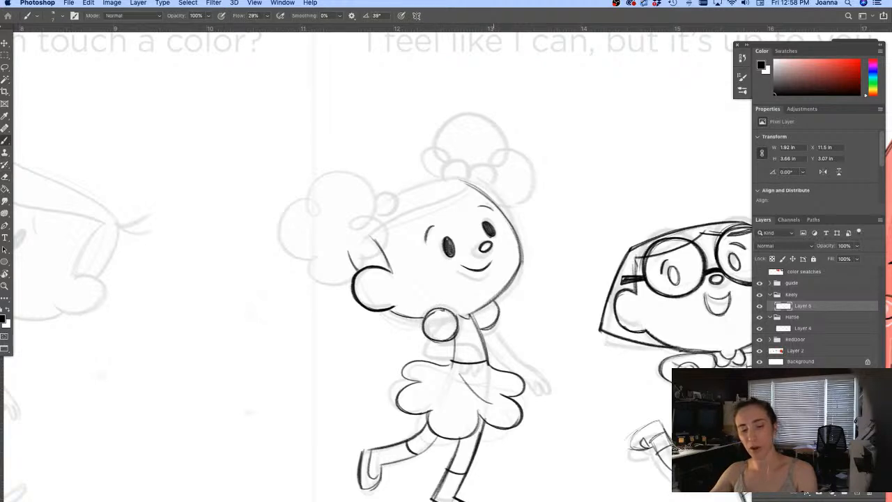
pyautogui.moveTo(409, 397); pyautogui.dragTo(402, 350)
pyautogui.press('r')
pyautogui.moveTo(348, 374); pyautogui.dragTo(321, 308)
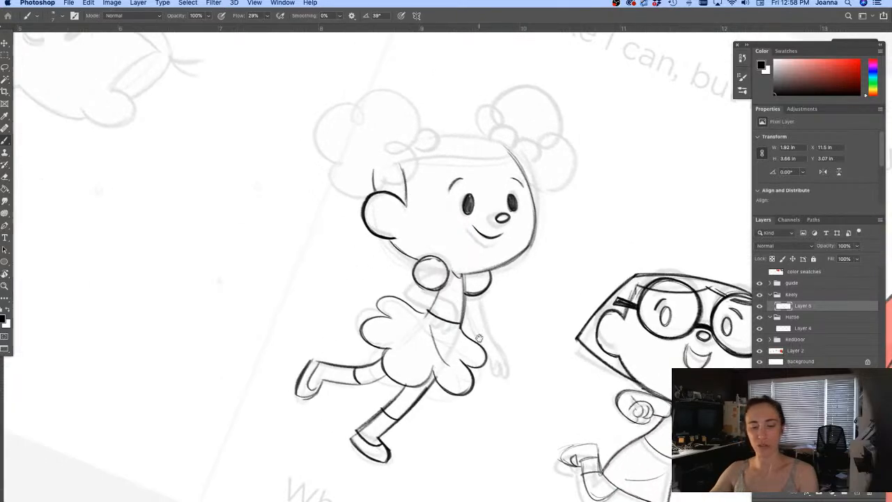
# Step: Draw the girl's far arm extending from its puff sleeve, ending in a hand with separate fingers
pyautogui.scroll(2, 476, 333)
pyautogui.moveTo(484, 273)
pyautogui.mouseDown()
pyautogui.moveTo(491, 305)
pyautogui.moveTo(524, 341)
pyautogui.mouseUp()
pyautogui.moveTo(460, 272)
pyautogui.mouseDown()
pyautogui.moveTo(466, 310)
pyautogui.moveTo(502, 348)
pyautogui.mouseUp()
pyautogui.moveTo(514, 330); pyautogui.dragTo(532, 356)
pyautogui.moveTo(475, 325)
pyautogui.mouseDown()
pyautogui.moveTo(507, 363)
pyautogui.moveTo(535, 369)
pyautogui.moveTo(521, 367)
pyautogui.moveTo(525, 376)
pyautogui.moveTo(510, 381)
pyautogui.moveTo(524, 380)
pyautogui.mouseUp()
# Step: Draw the near arm bent across the waist, erase the waistline where the hand overlaps it, and draw the fingers
pyautogui.moveTo(293, 368); pyautogui.dragTo(358, 410)
pyautogui.press('r')
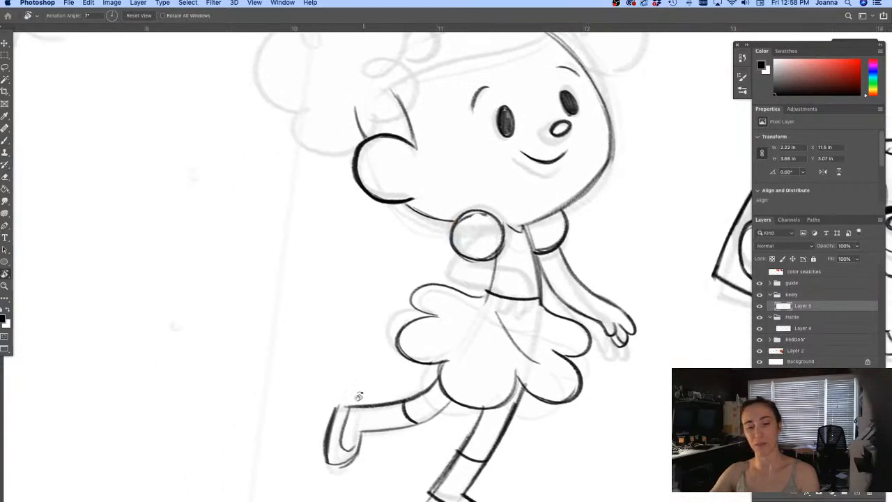
pyautogui.press('b')
pyautogui.moveTo(456, 252)
pyautogui.mouseDown()
pyautogui.moveTo(446, 274)
pyautogui.moveTo(455, 282)
pyautogui.moveTo(501, 295)
pyautogui.mouseUp()
pyautogui.moveTo(455, 251)
pyautogui.mouseDown()
pyautogui.moveTo(448, 284)
pyautogui.moveTo(503, 296)
pyautogui.mouseUp()
pyautogui.moveTo(468, 263)
pyautogui.mouseDown()
pyautogui.moveTo(527, 279)
pyautogui.moveTo(529, 291)
pyautogui.mouseUp()
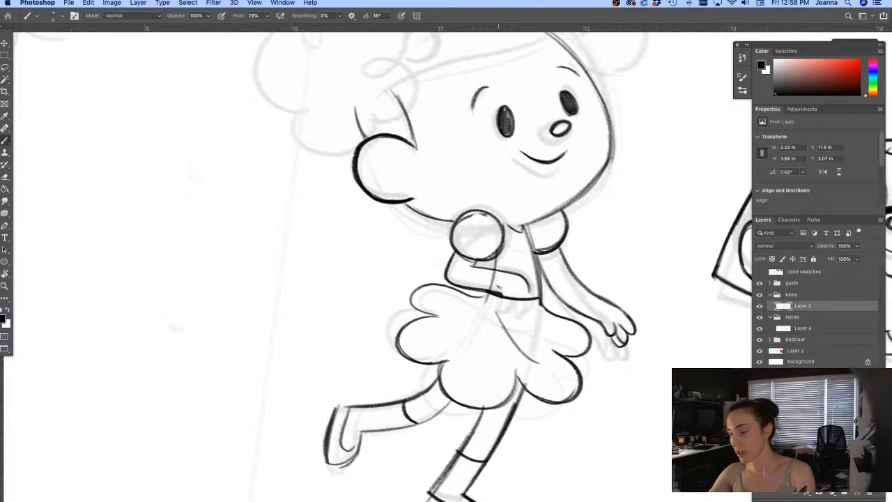
pyautogui.press('e')
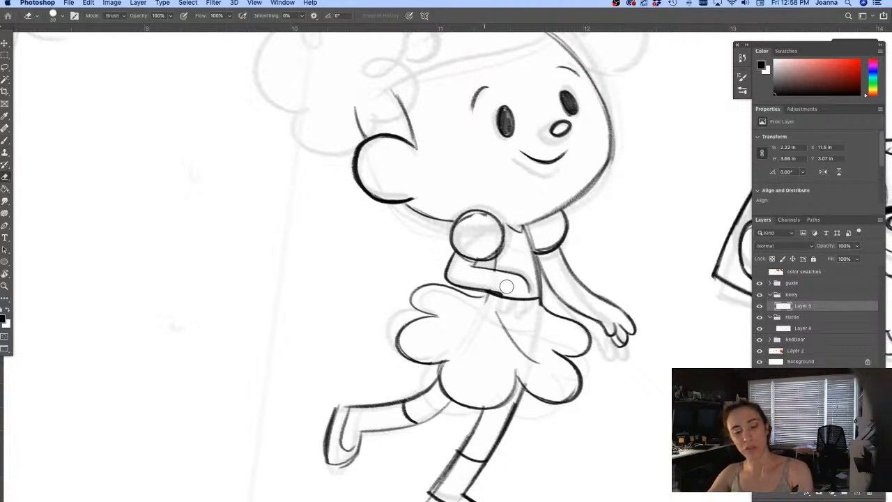
pyautogui.moveTo(508, 298)
pyautogui.mouseDown()
pyautogui.moveTo(526, 298)
pyautogui.moveTo(499, 306)
pyautogui.moveTo(521, 298)
pyautogui.moveTo(518, 314)
pyautogui.moveTo(529, 288)
pyautogui.moveTo(521, 312)
pyautogui.mouseUp()
pyautogui.press('b')
pyautogui.moveTo(530, 282); pyautogui.dragTo(524, 311)
# Step: Darken the raised back leg's lower edge and thicken the outline of the near puff sleeve
pyautogui.scroll(-5, 356, 413)
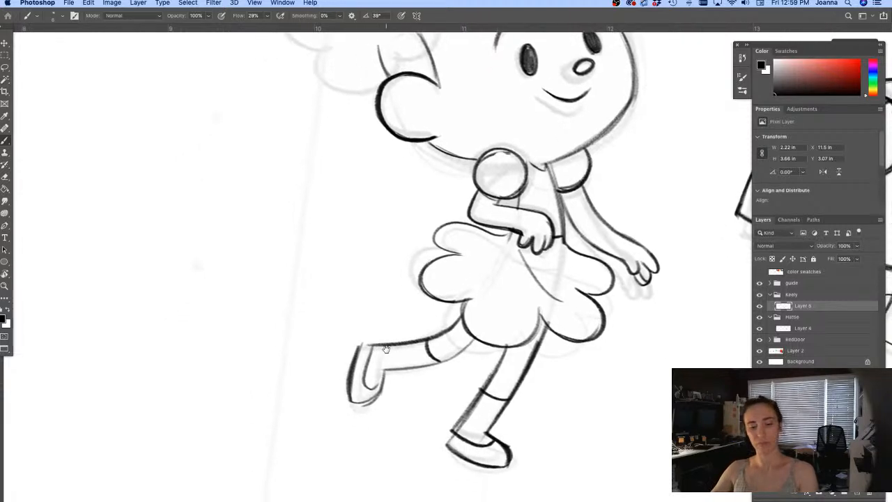
pyautogui.moveTo(468, 342)
pyautogui.mouseDown()
pyautogui.moveTo(441, 360)
pyautogui.moveTo(380, 369)
pyautogui.mouseUp()
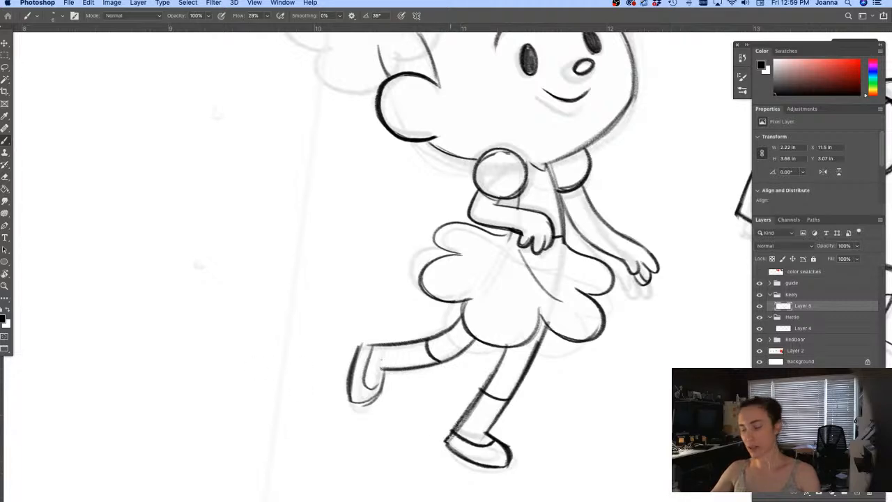
pyautogui.press('r')
pyautogui.moveTo(346, 362); pyautogui.dragTo(355, 408)
pyautogui.press('b')
pyautogui.moveTo(348, 270); pyautogui.dragTo(383, 445)
pyautogui.press('e')
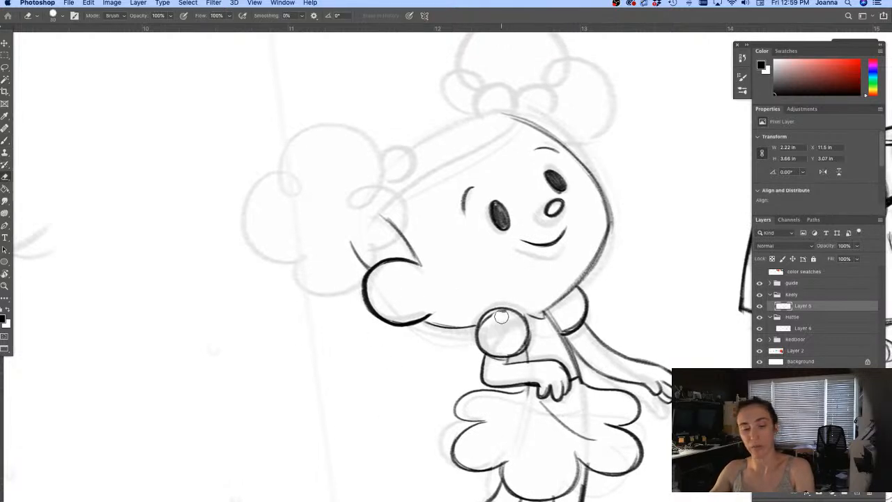
pyautogui.press('b')
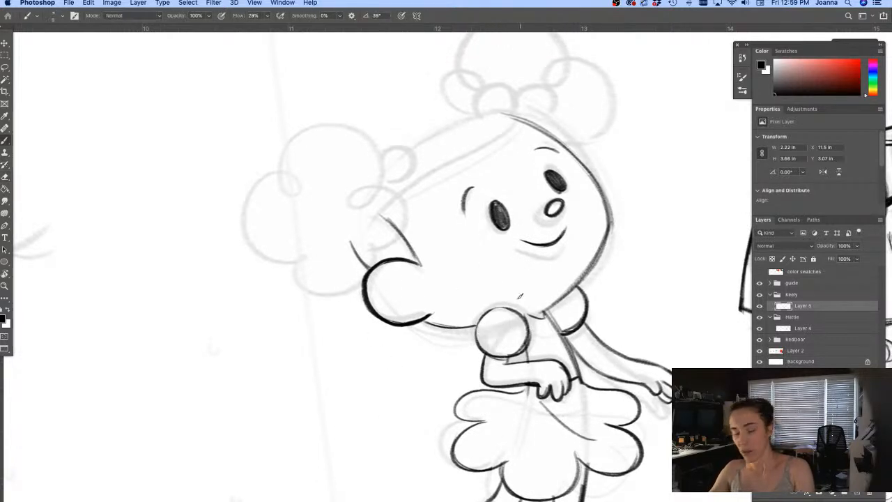
pyautogui.moveTo(526, 324)
pyautogui.mouseDown()
pyautogui.moveTo(497, 309)
pyautogui.moveTo(470, 336)
pyautogui.moveTo(519, 357)
pyautogui.mouseUp()
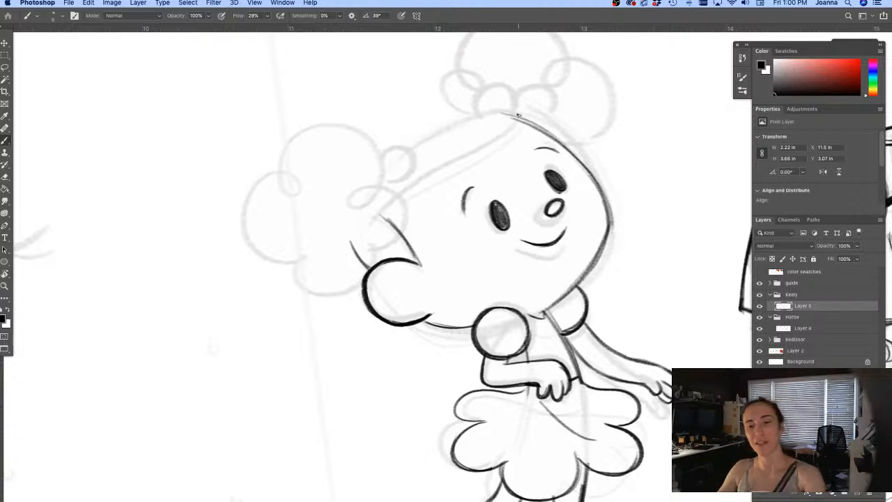
# Step: Draw the top of the head, the swept hairline, and the far scalloped hair puff with its two round hair ties
pyautogui.moveTo(500, 112)
pyautogui.mouseDown()
pyautogui.moveTo(451, 118)
pyautogui.moveTo(387, 159)
pyautogui.moveTo(479, 109)
pyautogui.moveTo(492, 144)
pyautogui.moveTo(385, 206)
pyautogui.mouseUp()
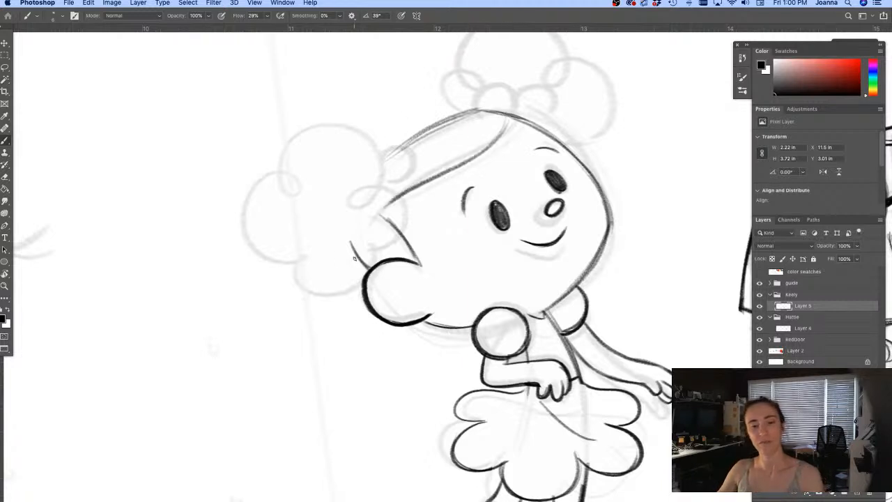
pyautogui.moveTo(420, 335); pyautogui.dragTo(424, 398)
pyautogui.moveTo(508, 172); pyautogui.dragTo(383, 258)
pyautogui.moveTo(328, 342)
pyautogui.mouseDown()
pyautogui.moveTo(310, 269)
pyautogui.moveTo(312, 313)
pyautogui.moveTo(289, 278)
pyautogui.moveTo(219, 230)
pyautogui.moveTo(389, 367)
pyautogui.moveTo(376, 423)
pyautogui.mouseUp()
pyautogui.moveTo(419, 252)
pyautogui.mouseDown()
pyautogui.moveTo(489, 233)
pyautogui.moveTo(477, 228)
pyautogui.moveTo(492, 262)
pyautogui.mouseUp()
pyautogui.moveTo(422, 252)
pyautogui.mouseDown()
pyautogui.moveTo(387, 245)
pyautogui.moveTo(397, 209)
pyautogui.moveTo(414, 205)
pyautogui.moveTo(414, 166)
pyautogui.moveTo(468, 182)
pyautogui.moveTo(508, 158)
pyautogui.moveTo(523, 224)
pyautogui.moveTo(534, 222)
pyautogui.moveTo(558, 264)
pyautogui.moveTo(533, 295)
pyautogui.mouseUp()
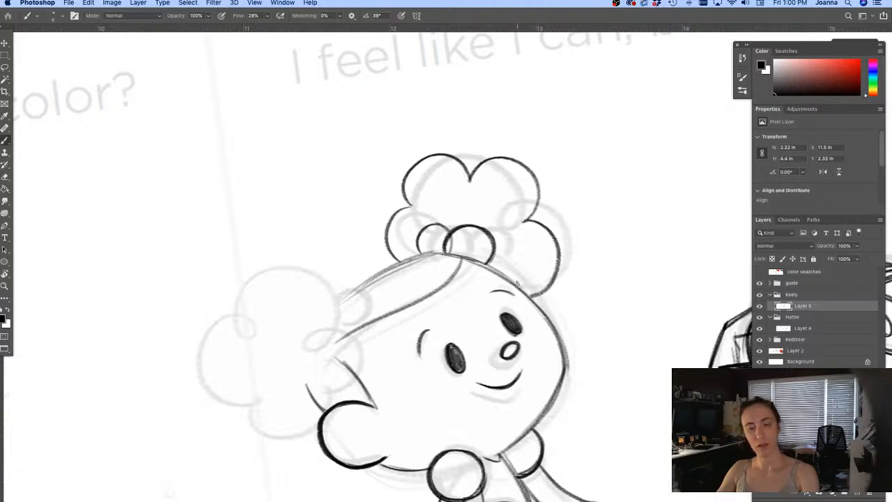
# Step: Draw the near hair puff as a large scalloped cloud shape behind the ear
pyautogui.moveTo(219, 374); pyautogui.dragTo(325, 305)
pyautogui.moveTo(323, 242)
pyautogui.mouseDown()
pyautogui.moveTo(395, 195)
pyautogui.moveTo(408, 230)
pyautogui.moveTo(461, 275)
pyautogui.moveTo(428, 300)
pyautogui.moveTo(409, 352)
pyautogui.moveTo(363, 347)
pyautogui.mouseUp()
pyautogui.moveTo(322, 241)
pyautogui.mouseDown()
pyautogui.moveTo(291, 261)
pyautogui.moveTo(327, 303)
pyautogui.moveTo(315, 337)
pyautogui.moveTo(381, 342)
pyautogui.mouseUp()
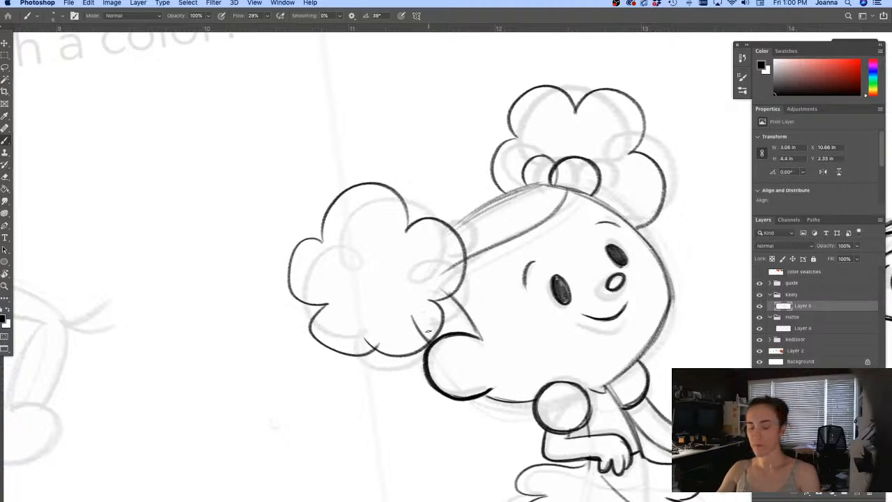
# Step: Select the ear with the Lasso, transform it slightly away from the near hair puff, and deselect
pyautogui.press('l')
pyautogui.moveTo(422, 374)
pyautogui.mouseDown()
pyautogui.moveTo(427, 352)
pyautogui.moveTo(457, 333)
pyautogui.moveTo(507, 381)
pyautogui.moveTo(438, 416)
pyautogui.moveTo(422, 368)
pyautogui.moveTo(490, 369)
pyautogui.mouseUp()
pyautogui.hotkey('ctrl', 't')
pyautogui.moveTo(394, 349)
pyautogui.mouseDown()
pyautogui.moveTo(392, 357)
pyautogui.moveTo(426, 375)
pyautogui.mouseUp()
pyautogui.press('Return')
pyautogui.hotkey('ctrl', 'd')
# Step: Clean up the near puff's lower lobe above the ear and darken the outline of the head and face
pyautogui.press('b')
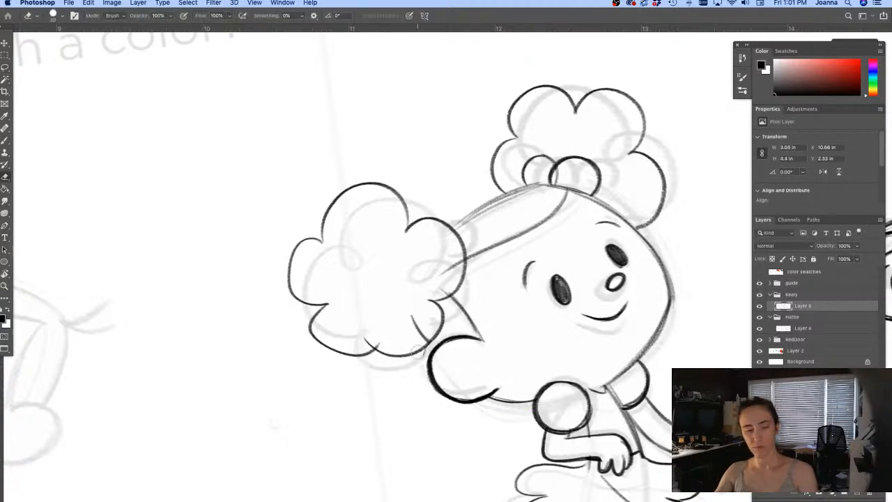
pyautogui.press('b')
pyautogui.moveTo(442, 324); pyautogui.dragTo(408, 355)
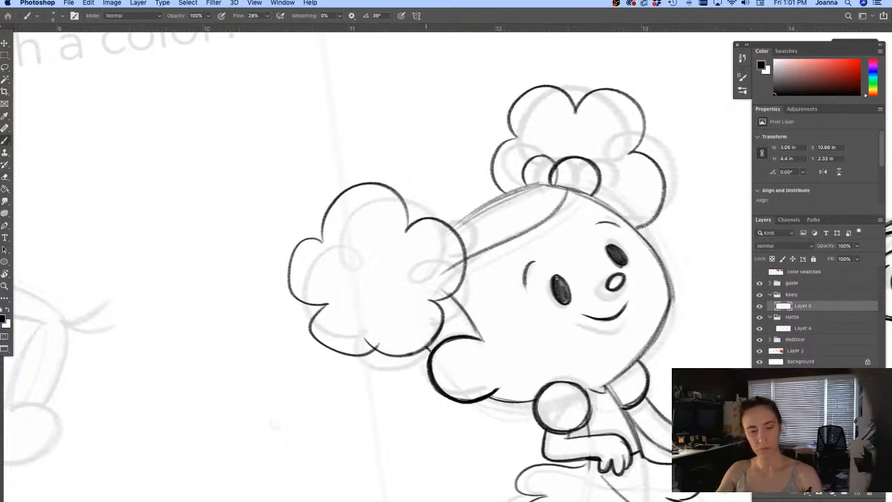
pyautogui.moveTo(550, 187)
pyautogui.mouseDown()
pyautogui.moveTo(481, 204)
pyautogui.moveTo(535, 188)
pyautogui.moveTo(630, 223)
pyautogui.moveTo(665, 262)
pyautogui.moveTo(672, 295)
pyautogui.moveTo(673, 328)
pyautogui.mouseUp()
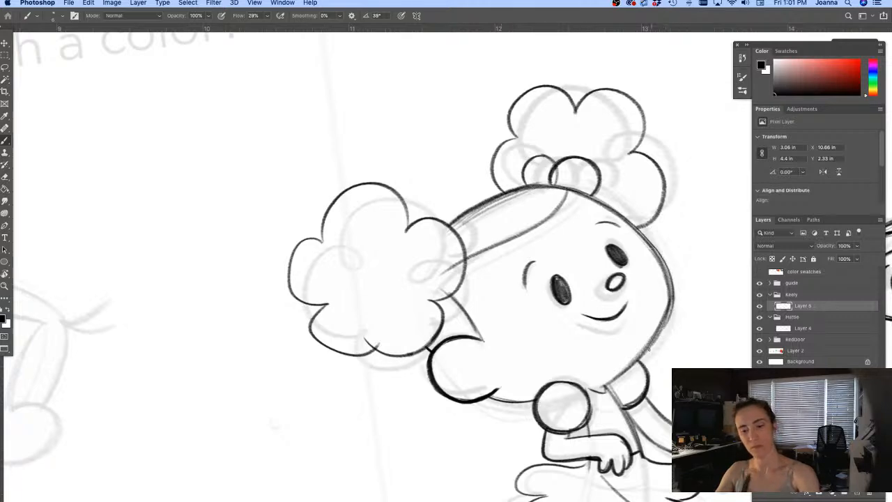
# Step: Erase the doubled face outline between the far hair puff and the cheek with a smaller eraser
pyautogui.press('r')
pyautogui.moveTo(321, 401); pyautogui.dragTo(298, 369)
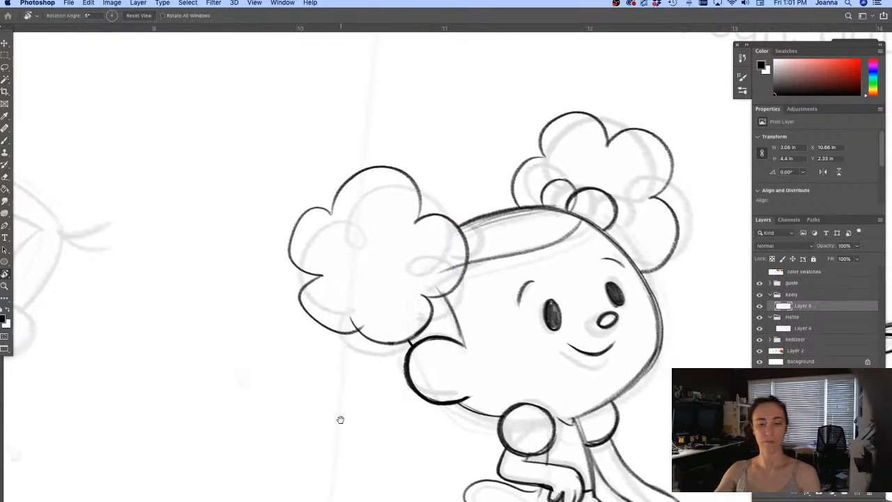
pyautogui.keyDown('alt'); pyautogui.click(347, 413); pyautogui.keyUp('alt')
pyautogui.keyDown('alt'); pyautogui.click(353, 413); pyautogui.keyUp('alt')
pyautogui.keyDown('super'); pyautogui.click(471, 353); pyautogui.keyUp('super')
pyautogui.keyDown('super'); pyautogui.click(471, 354); pyautogui.keyUp('super')
pyautogui.moveTo(427, 395)
pyautogui.mouseDown()
pyautogui.moveTo(423, 385)
pyautogui.moveTo(505, 322)
pyautogui.mouseUp()
pyautogui.press('e')
pyautogui.press('[')
pyautogui.press('[')
pyautogui.moveTo(549, 252)
pyautogui.mouseDown()
pyautogui.moveTo(581, 340)
pyautogui.moveTo(570, 283)
pyautogui.moveTo(578, 311)
pyautogui.mouseUp()
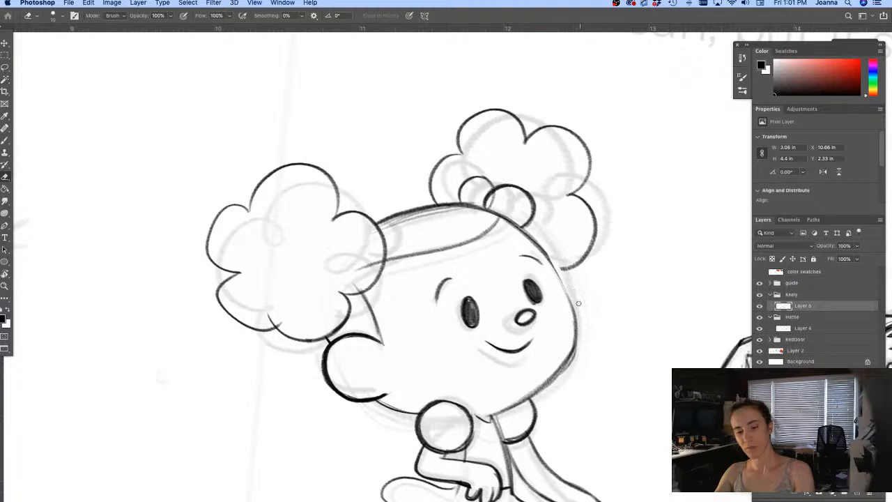
pyautogui.moveTo(529, 232)
pyautogui.mouseDown()
pyautogui.moveTo(571, 296)
pyautogui.moveTo(576, 333)
pyautogui.moveTo(561, 360)
pyautogui.moveTo(579, 337)
pyautogui.moveTo(548, 388)
pyautogui.mouseUp()
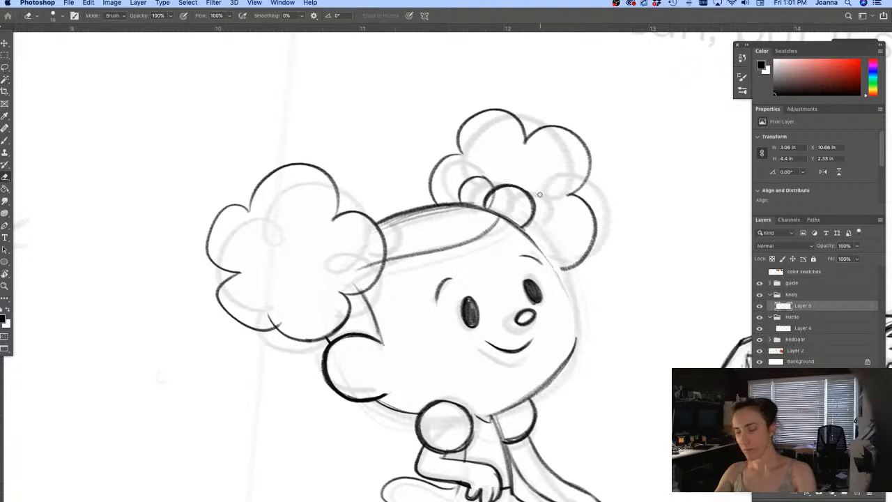
# Step: Redraw the face outline as a clean curve from the forehead around the cheek to the chin
pyautogui.press('b')
pyautogui.moveTo(516, 228); pyautogui.dragTo(572, 307)
pyautogui.moveTo(537, 253)
pyautogui.mouseDown()
pyautogui.moveTo(571, 304)
pyautogui.moveTo(577, 344)
pyautogui.mouseUp()
pyautogui.moveTo(569, 313)
pyautogui.mouseDown()
pyautogui.moveTo(577, 355)
pyautogui.moveTo(549, 382)
pyautogui.moveTo(488, 413)
pyautogui.mouseUp()
# Step: Draw the round hair ties where the near puff meets the head, undoing and redrawing strokes that miss
pyautogui.keyDown('alt'); pyautogui.click(322, 403); pyautogui.keyUp('alt')
pyautogui.moveTo(284, 449); pyautogui.dragTo(378, 386)
pyautogui.click(425, 235)
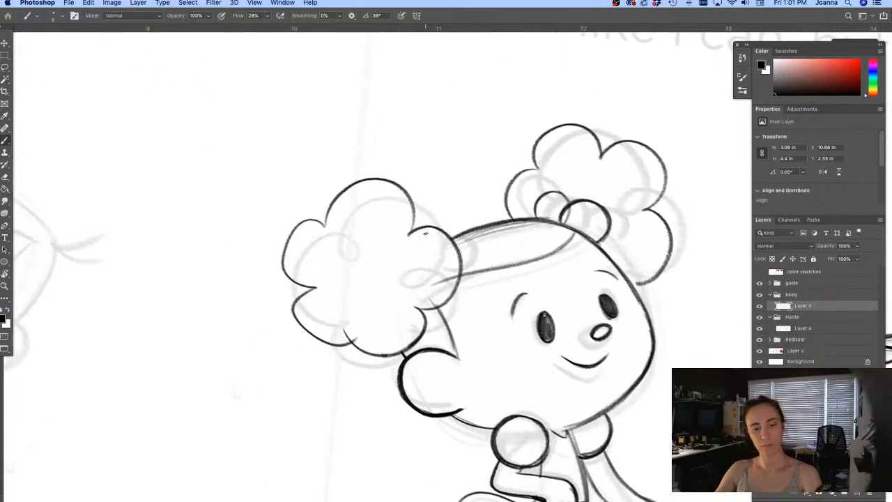
pyautogui.moveTo(417, 230)
pyautogui.mouseDown()
pyautogui.moveTo(480, 249)
pyautogui.moveTo(459, 282)
pyautogui.mouseUp()
pyautogui.press('super+z')
pyautogui.moveTo(448, 224)
pyautogui.mouseDown()
pyautogui.moveTo(451, 237)
pyautogui.moveTo(479, 249)
pyautogui.moveTo(462, 274)
pyautogui.mouseUp()
pyautogui.press('super+z')
pyautogui.moveTo(444, 233)
pyautogui.mouseDown()
pyautogui.moveTo(477, 254)
pyautogui.moveTo(461, 270)
pyautogui.mouseUp()
# Step: Toggle the visibility of the girl's line art layer to compare it with the sketch beneath
pyautogui.moveTo(353, 361)
pyautogui.mouseDown()
pyautogui.moveTo(314, 433)
pyautogui.moveTo(360, 365)
pyautogui.moveTo(334, 392)
pyautogui.mouseUp()
pyautogui.press('r')
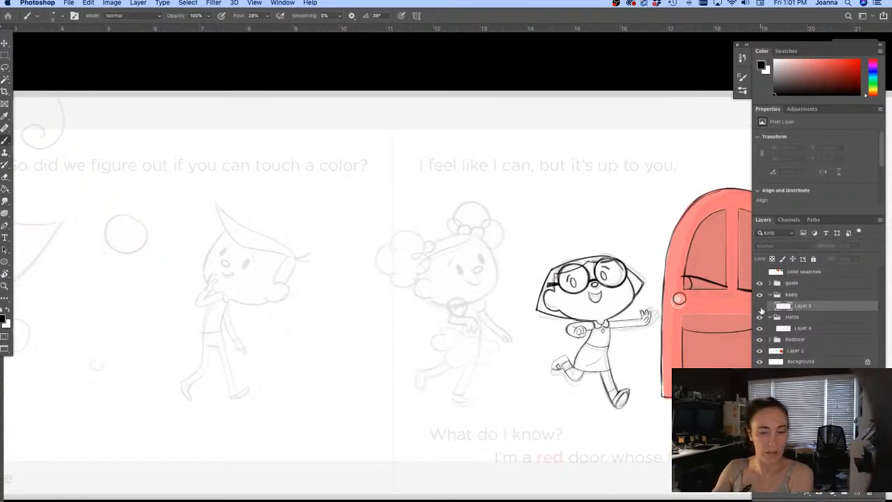
pyautogui.click(760, 309)
pyautogui.click(760, 309)
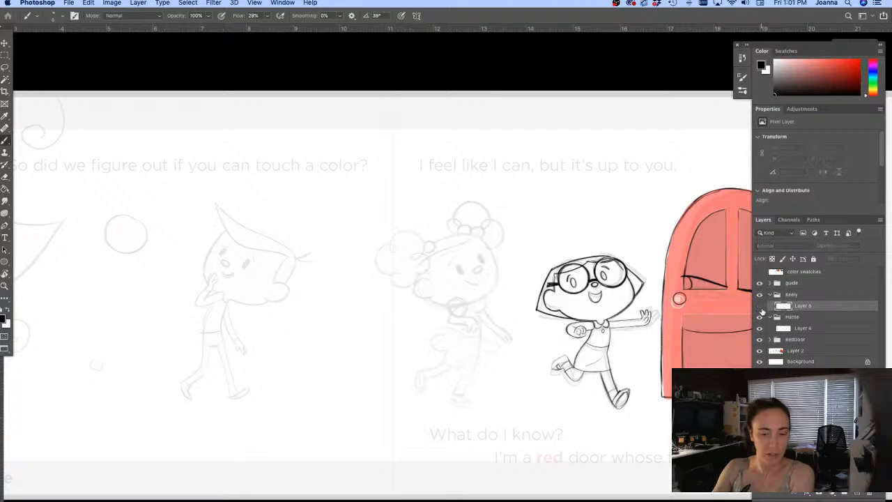
pyautogui.click(760, 308)
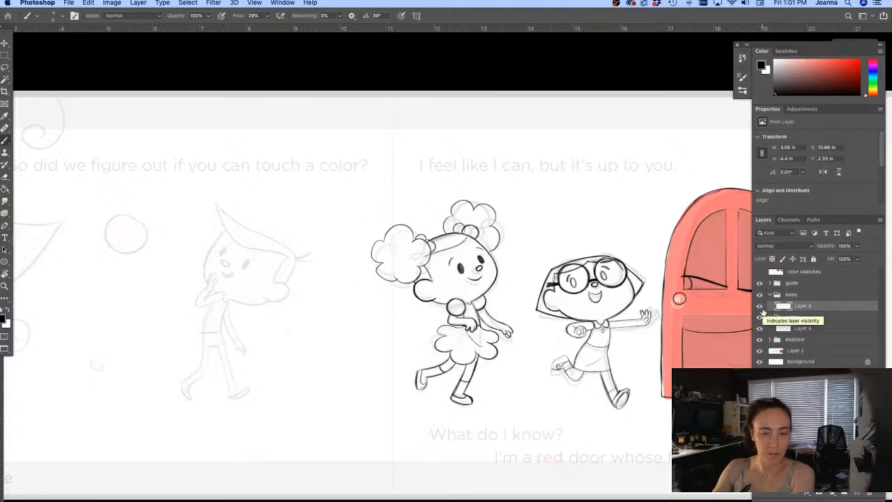
# Step: Erase the far forehead and upper cheek outline and redraw it slightly further in
pyautogui.scroll(2, 462, 255)
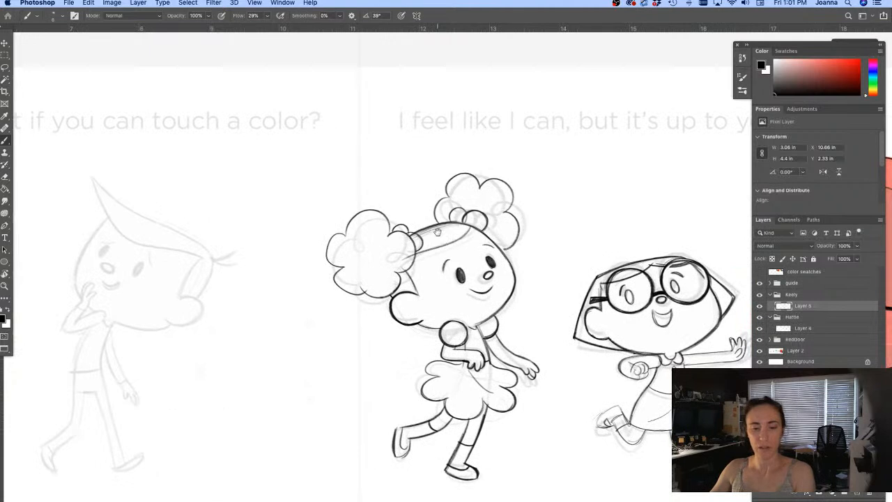
pyautogui.scroll(1, 436, 232)
pyautogui.press('e')
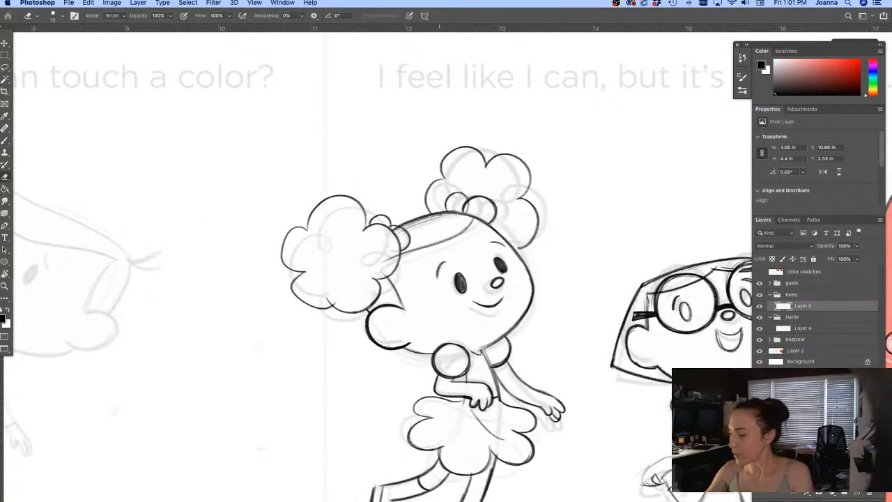
pyautogui.moveTo(496, 229)
pyautogui.mouseDown()
pyautogui.moveTo(514, 247)
pyautogui.moveTo(533, 301)
pyautogui.moveTo(530, 277)
pyautogui.mouseUp()
pyautogui.press('b')
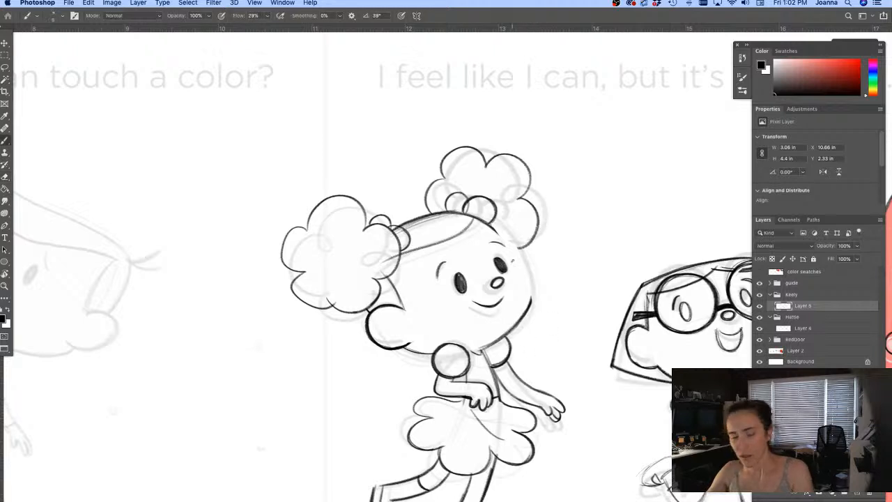
pyautogui.moveTo(494, 228); pyautogui.dragTo(530, 279)
pyautogui.moveTo(505, 244); pyautogui.dragTo(532, 290)
pyautogui.moveTo(521, 259)
pyautogui.mouseDown()
pyautogui.moveTo(534, 298)
pyautogui.moveTo(526, 311)
pyautogui.mouseUp()
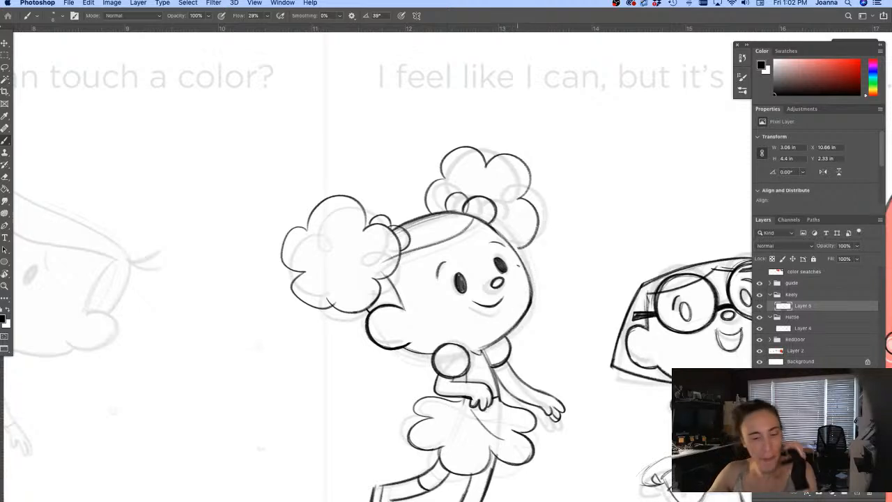
pyautogui.moveTo(472, 218)
pyautogui.mouseDown()
pyautogui.moveTo(521, 263)
pyautogui.moveTo(533, 295)
pyautogui.mouseUp()
pyautogui.moveTo(515, 259); pyautogui.dragTo(530, 320)
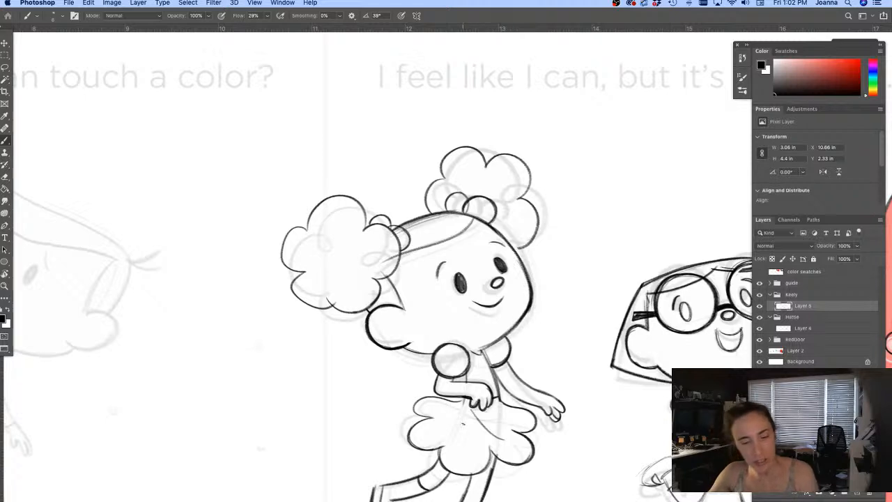
# Step: Erase the head outline below the far hair ties again and redraw it as a smooth curve into the cheek
pyautogui.press('e')
pyautogui.moveTo(446, 215)
pyautogui.mouseDown()
pyautogui.moveTo(477, 215)
pyautogui.moveTo(524, 279)
pyautogui.mouseUp()
pyautogui.moveTo(509, 242); pyautogui.dragTo(527, 284)
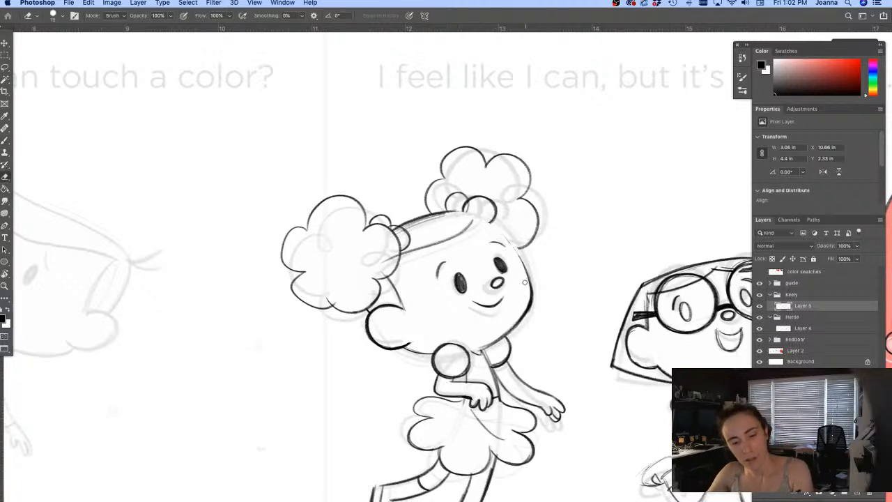
pyautogui.press('b')
pyautogui.moveTo(479, 213); pyautogui.dragTo(528, 272)
pyautogui.moveTo(503, 236); pyautogui.dragTo(532, 288)
pyautogui.moveTo(478, 216)
pyautogui.mouseDown()
pyautogui.moveTo(451, 211)
pyautogui.moveTo(469, 224)
pyautogui.moveTo(479, 215)
pyautogui.moveTo(526, 267)
pyautogui.moveTo(508, 332)
pyautogui.moveTo(485, 347)
pyautogui.mouseUp()
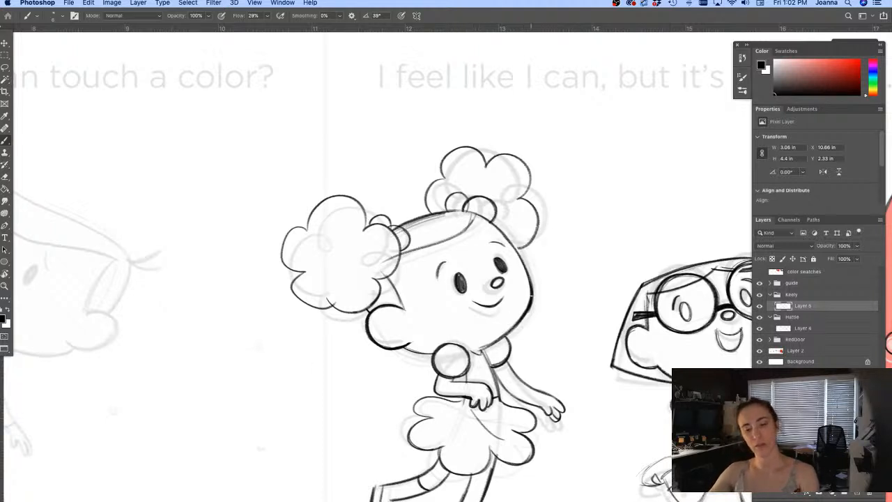
# Step: Sketch an alternative front leg striding forward from under the skirt, ending in a pointed foot
pyautogui.keyDown('alt'); pyautogui.click(355, 348); pyautogui.keyUp('alt')
pyautogui.moveTo(245, 422); pyautogui.dragTo(324, 333)
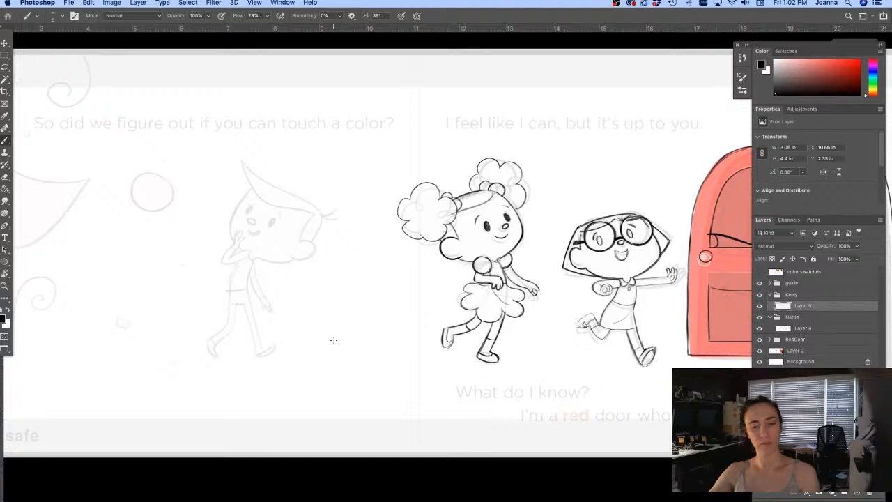
pyautogui.moveTo(513, 311); pyautogui.dragTo(533, 348)
pyautogui.moveTo(519, 313); pyautogui.dragTo(539, 340)
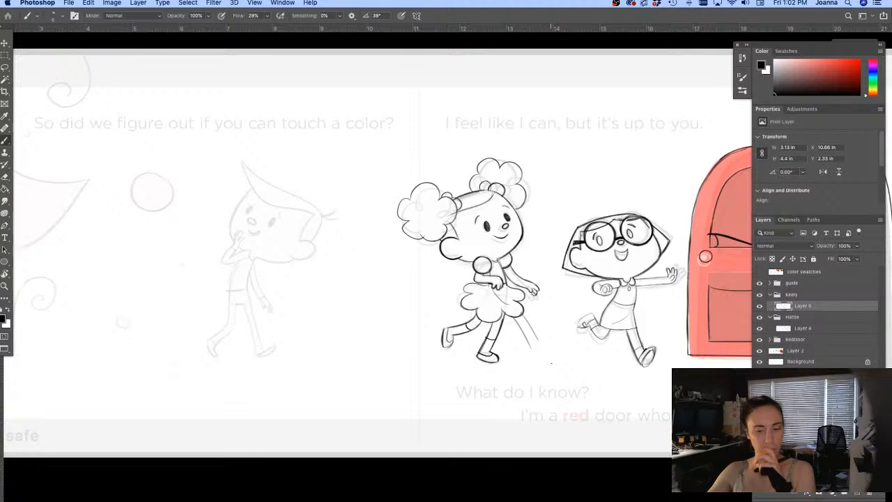
pyautogui.keyDown('super'); pyautogui.click(513, 333); pyautogui.keyUp('super')
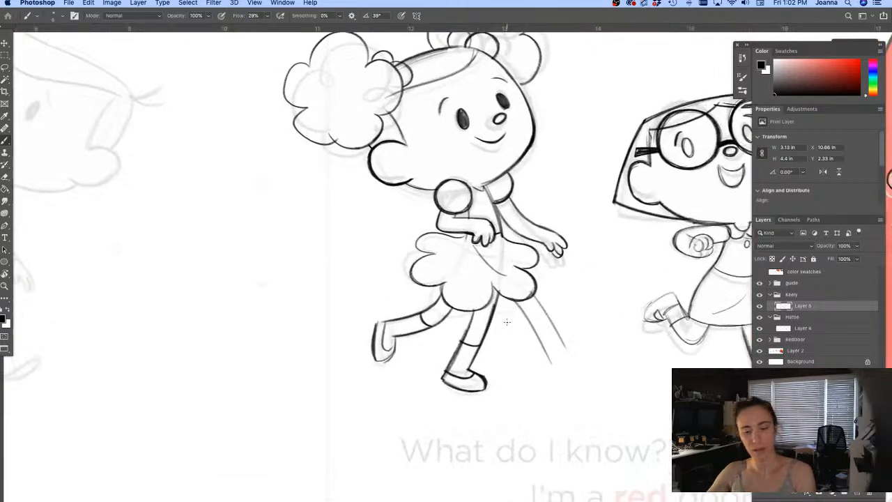
pyautogui.moveTo(546, 351)
pyautogui.mouseDown()
pyautogui.moveTo(563, 364)
pyautogui.moveTo(566, 342)
pyautogui.moveTo(598, 359)
pyautogui.moveTo(601, 352)
pyautogui.moveTo(565, 377)
pyautogui.mouseUp()
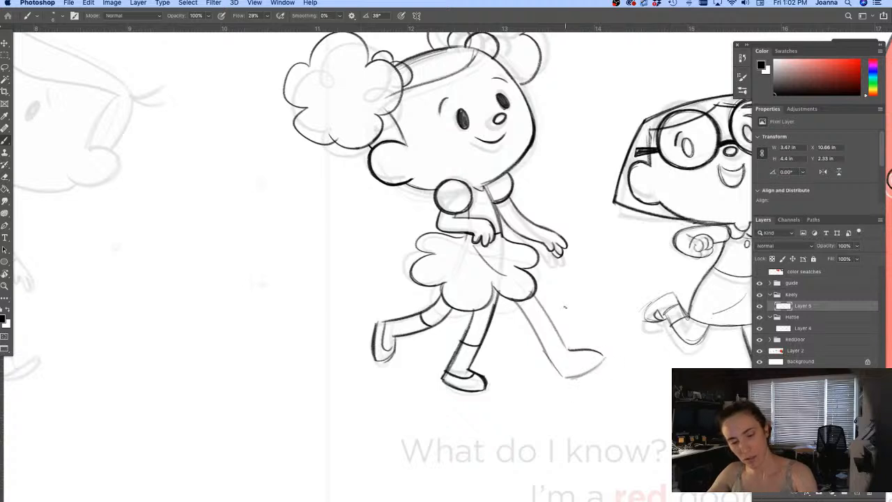
# Step: Add the sock line and shoe to the striding leg and darken its back edge
pyautogui.moveTo(534, 328); pyautogui.dragTo(550, 320)
pyautogui.moveTo(575, 352)
pyautogui.mouseDown()
pyautogui.moveTo(556, 369)
pyautogui.moveTo(584, 359)
pyautogui.moveTo(556, 370)
pyautogui.moveTo(604, 360)
pyautogui.moveTo(564, 378)
pyautogui.mouseUp()
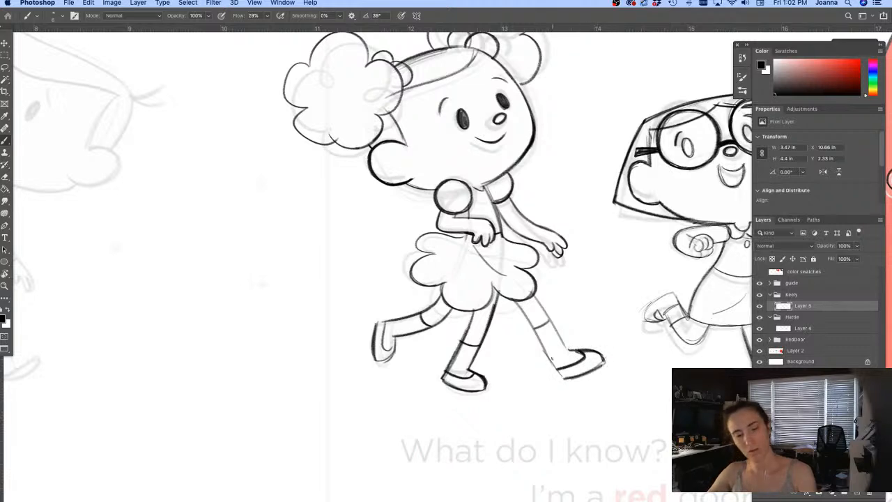
pyautogui.moveTo(519, 304); pyautogui.dragTo(556, 374)
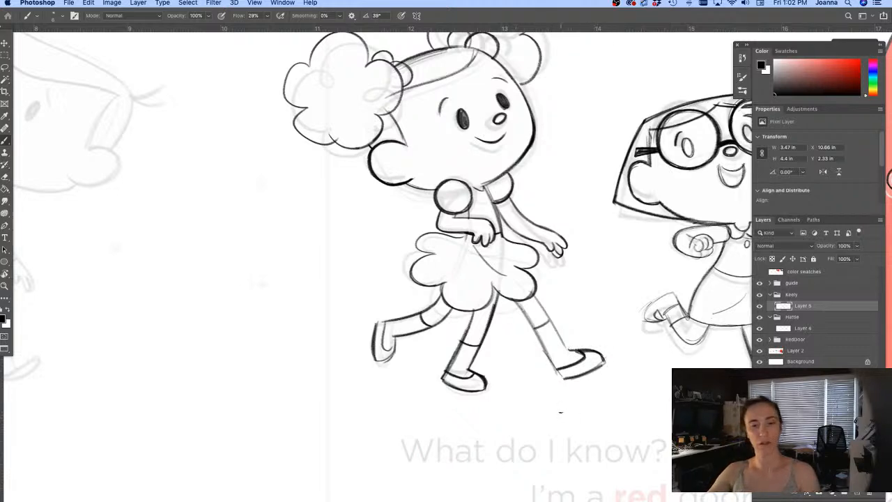
# Step: Start selecting the old standing leg with the Lasso
pyautogui.press('l')
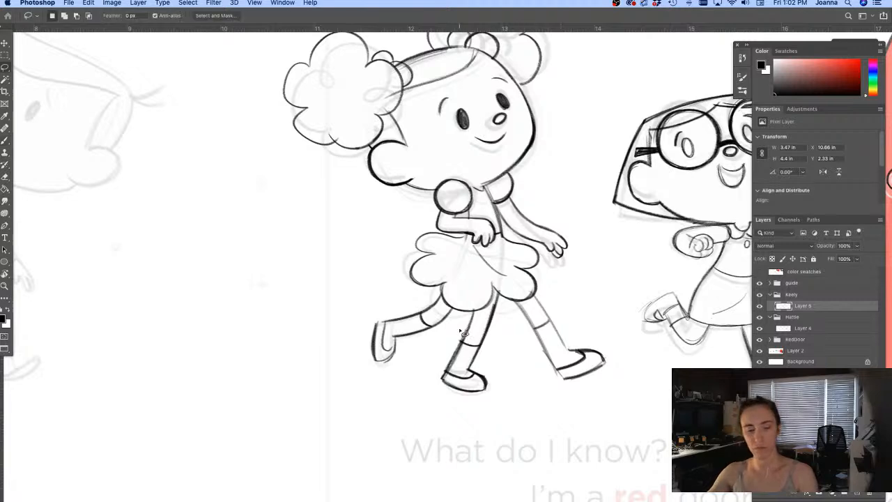
# Step: Remove Keely's middle leg on the sketch layer and rotate the whole figure about 7 degrees counterclockwise
pyautogui.moveTo(476, 317)
pyautogui.mouseDown()
pyautogui.moveTo(498, 293)
pyautogui.moveTo(493, 422)
pyautogui.moveTo(427, 358)
pyautogui.mouseUp()
pyautogui.press('super+d')
pyautogui.keyDown('alt'); pyautogui.keyDown('super'); pyautogui.click(404, 383); pyautogui.keyUp('super'); pyautogui.keyUp('alt')
pyautogui.keyDown('alt'); pyautogui.keyDown('super'); pyautogui.click(404, 382); pyautogui.keyUp('super'); pyautogui.keyUp('alt')
pyautogui.keyDown('alt'); pyautogui.keyDown('super'); pyautogui.click(406, 382); pyautogui.keyUp('super'); pyautogui.keyUp('alt')
pyautogui.moveTo(403, 390)
pyautogui.mouseDown()
pyautogui.moveTo(425, 420)
pyautogui.moveTo(459, 426)
pyautogui.moveTo(472, 397)
pyautogui.moveTo(466, 408)
pyautogui.moveTo(409, 419)
pyautogui.mouseUp()
pyautogui.press('v')
pyautogui.press('super+t')
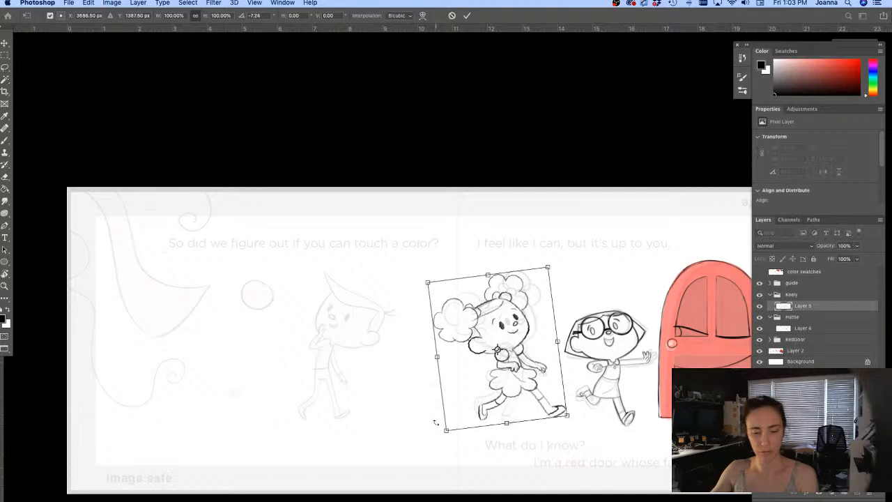
pyautogui.press('Return')
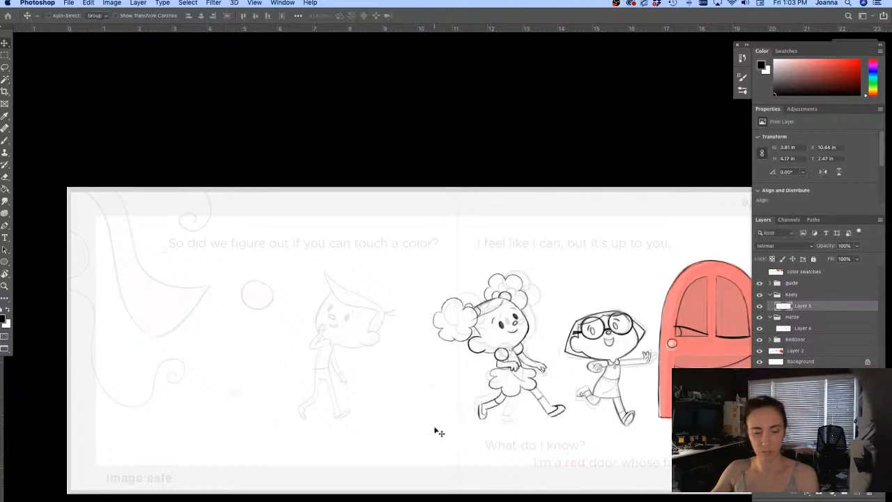
# Step: Undo the rotation of Keely's figure, and free-transform it again with a slight rotation and shift
pyautogui.press('super+z')
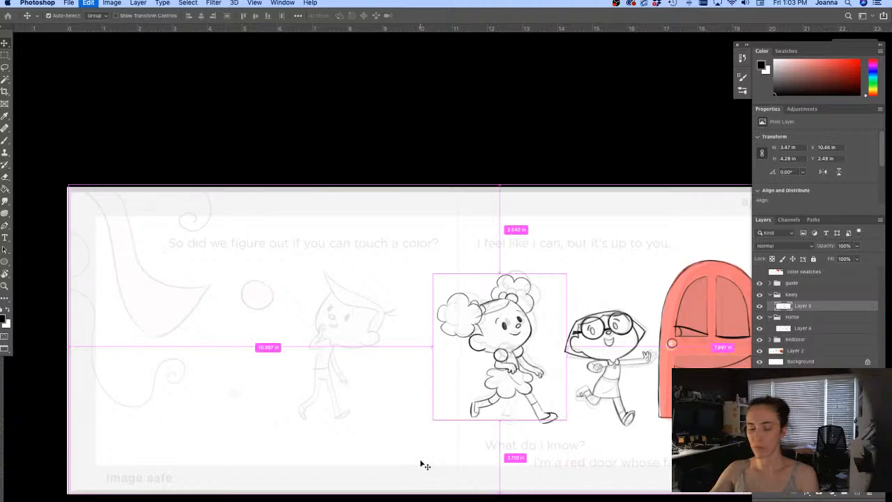
pyautogui.press('super+t')
pyautogui.moveTo(383, 418); pyautogui.dragTo(374, 395)
pyautogui.moveTo(464, 404); pyautogui.dragTo(427, 433)
pyautogui.press('Return')
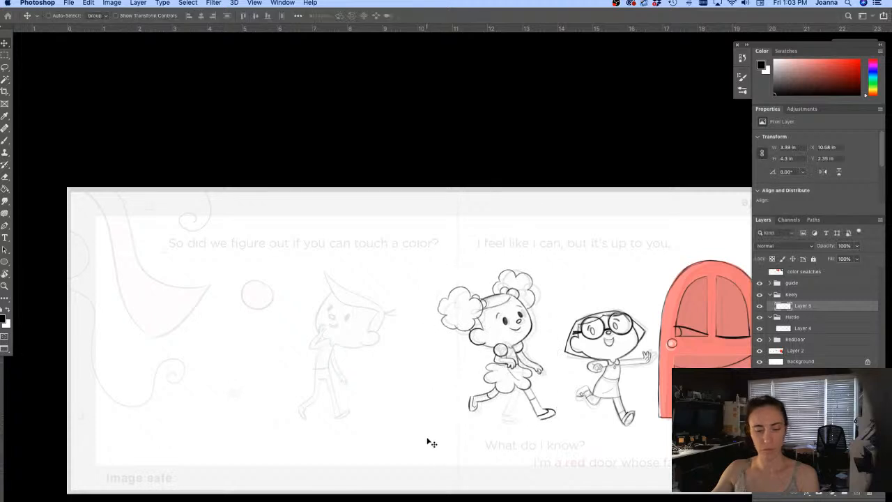
# Step: Undo the transforms and the removal of Keely's middle leg, and clear the selection around that leg
pyautogui.press('super+z')
pyautogui.press('super+z')
pyautogui.press('super+z')
pyautogui.press('super+z')
pyautogui.press('super+z')
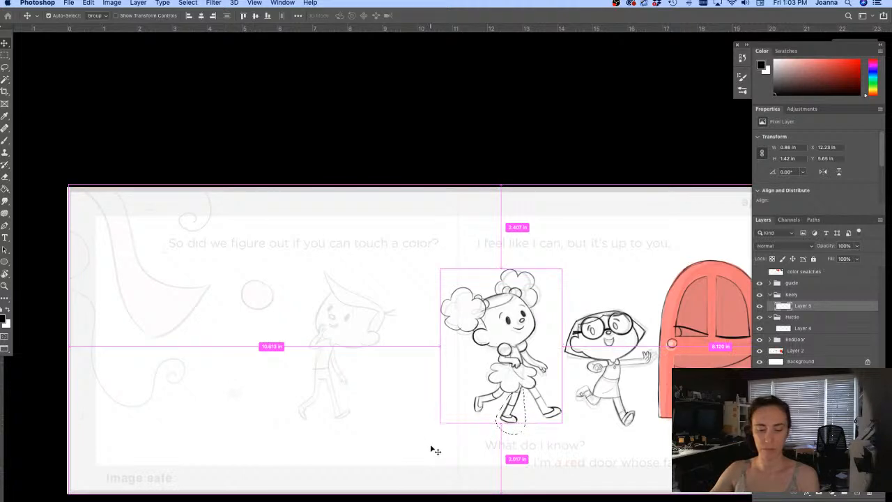
pyautogui.press('super+d')
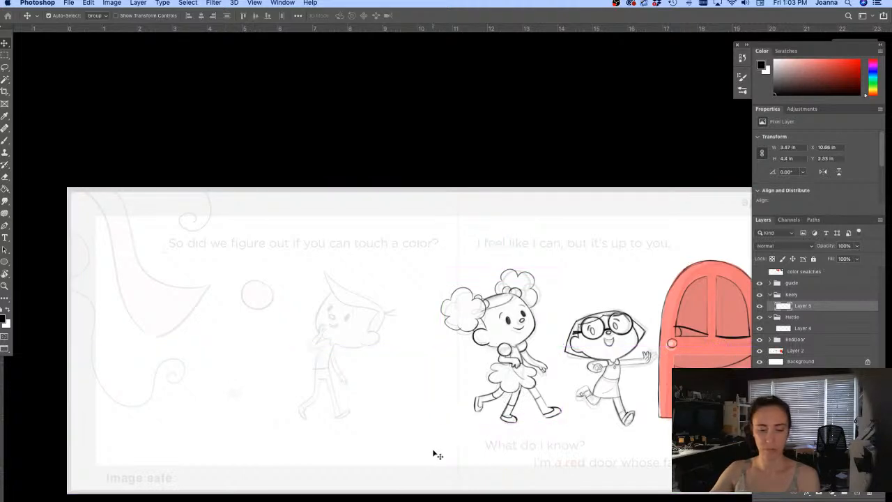
# Step: Step back through the Keely drawing until her extra outstretched front leg is undone
pyautogui.press('super+z')
pyautogui.press('super+z')
pyautogui.press('super+z')
pyautogui.press('super+z')
pyautogui.press('super+z')
pyautogui.press('super+z')
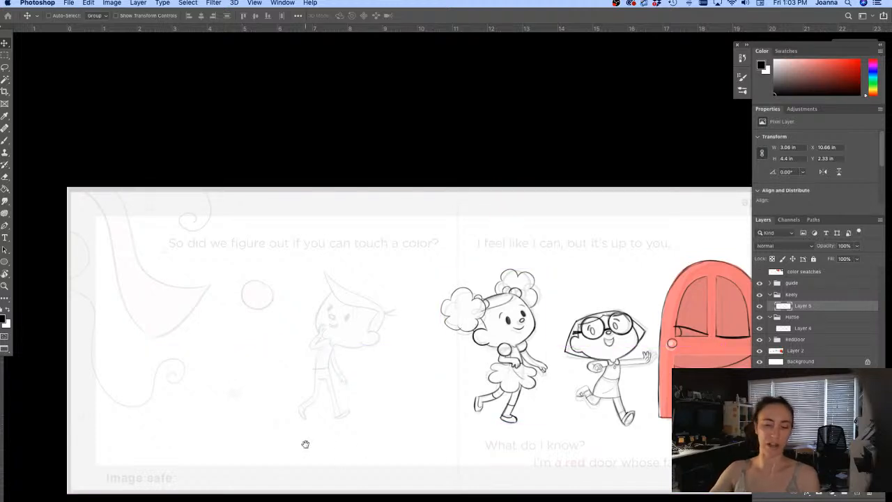
# Step: Collapse the Keely and Hattie layer groups
pyautogui.moveTo(304, 442); pyautogui.dragTo(369, 422)
pyautogui.click(769, 294)
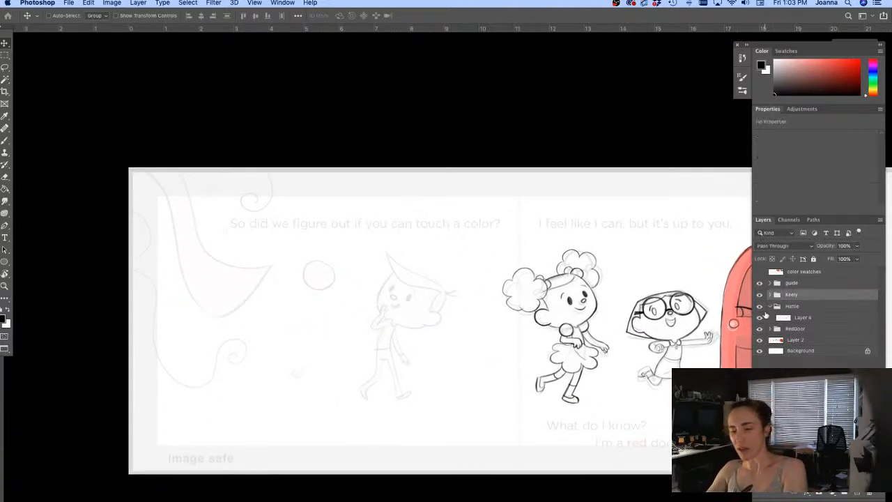
pyautogui.click(769, 306)
# Step: Create a layer group named Pico above Keely and add a new empty layer inside it
pyautogui.click(850, 495)
pyautogui.doubleClick(793, 295)
pyautogui.write('Pico')
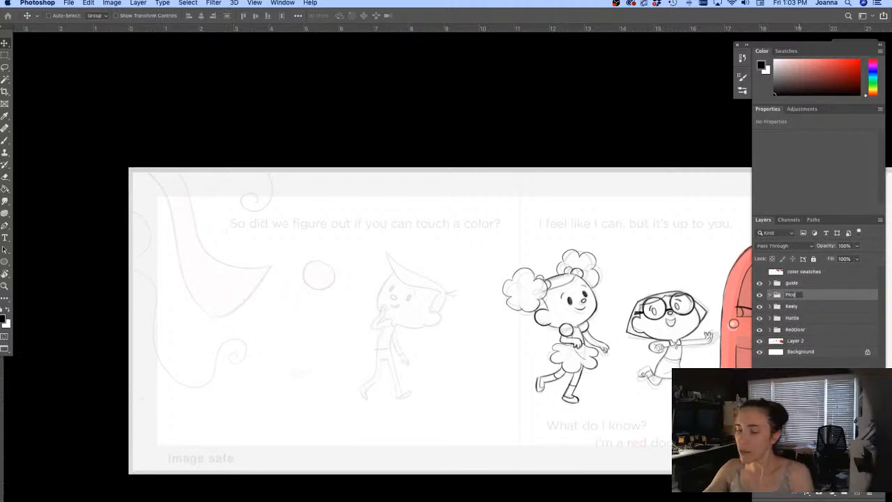
pyautogui.press('Return')
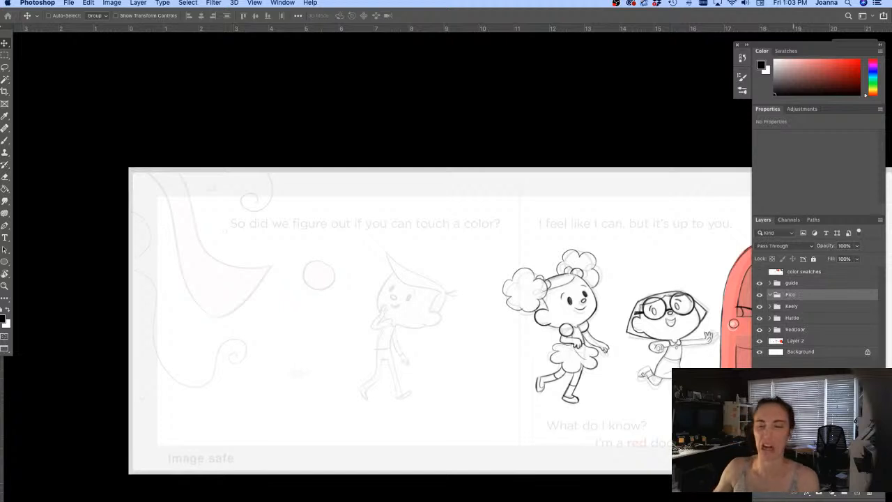
pyautogui.click(855, 494)
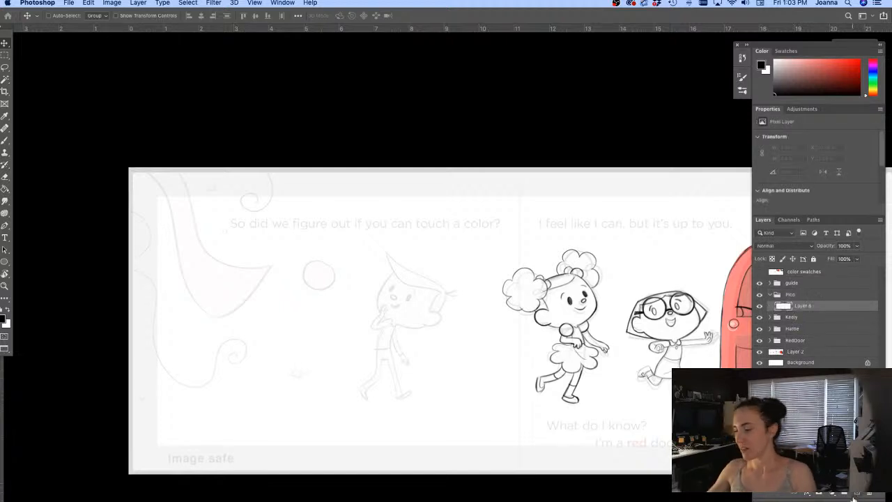
# Step: Ink Pico's small oval nose with the Brush over the faint sketch, about 0.2 in wide and 0.16 in high
pyautogui.press('b')
pyautogui.keyDown('super'); pyautogui.click(355, 341); pyautogui.keyUp('super')
pyautogui.moveTo(391, 371); pyautogui.dragTo(431, 398)
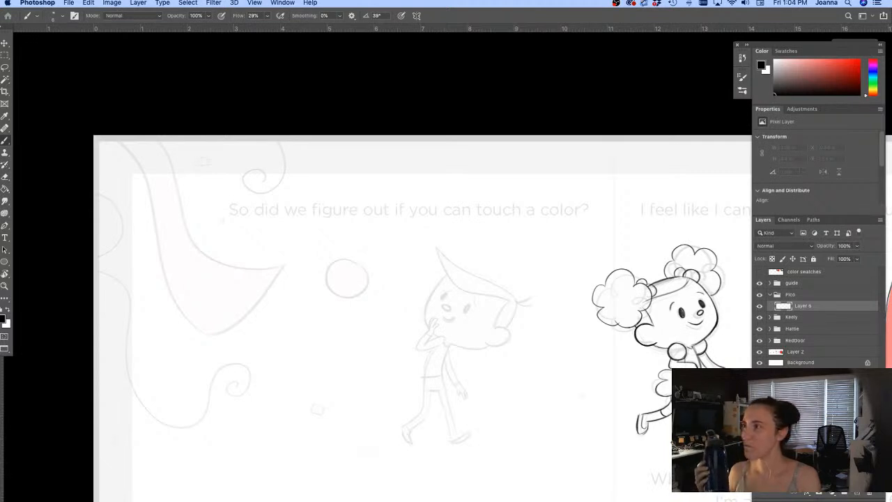
pyautogui.press('Tab')
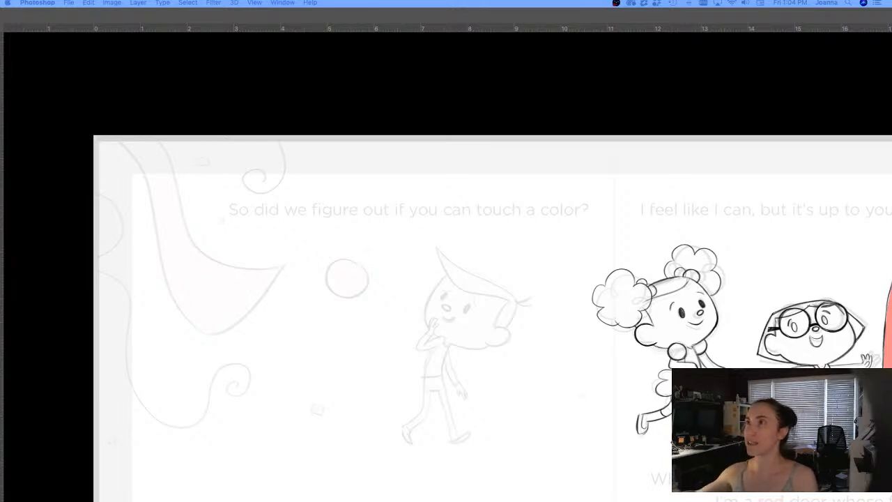
pyautogui.press('Tab')
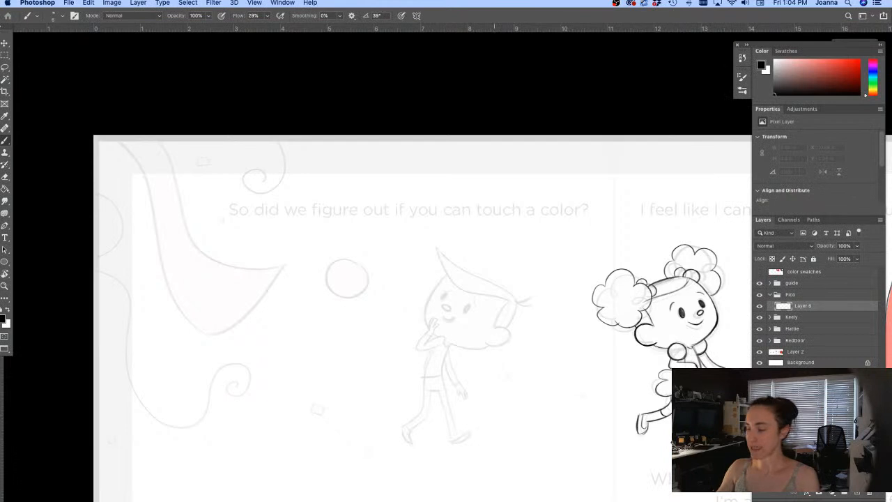
pyautogui.scroll(3, 409, 358)
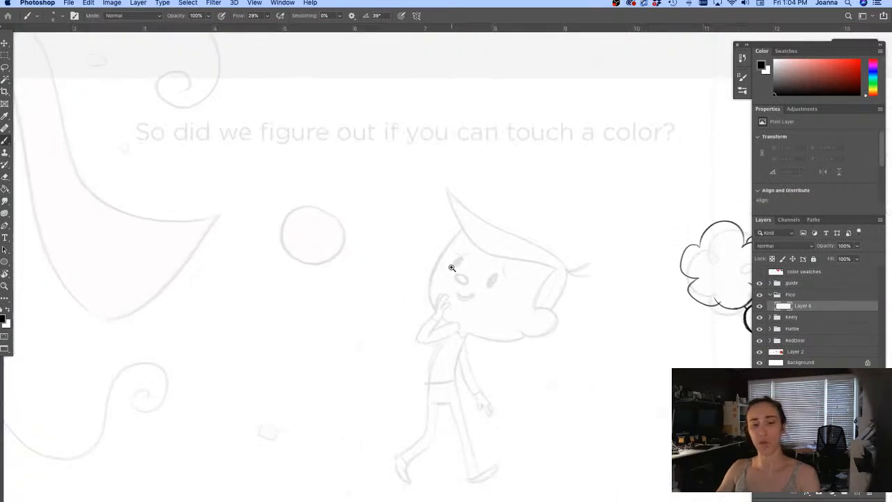
pyautogui.scroll(3, 453, 261)
pyautogui.moveTo(472, 282); pyautogui.dragTo(459, 280)
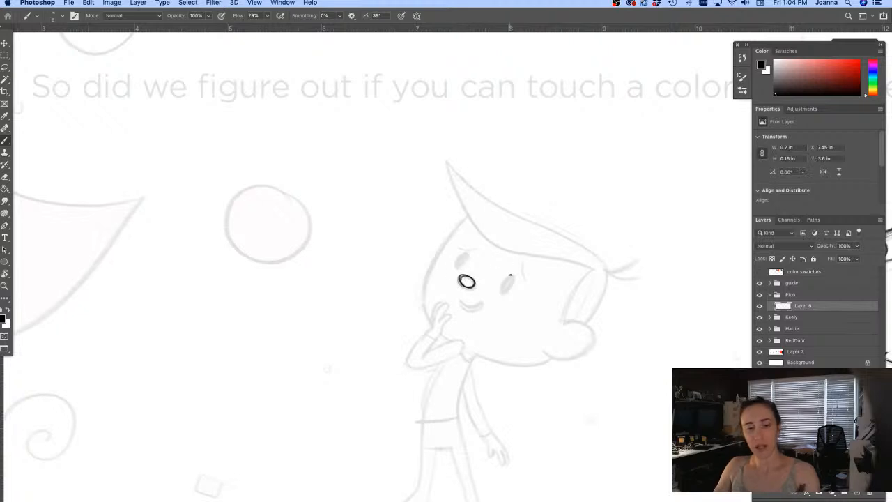
# Step: Ink the outline of Pico's face from the forehead around the cheek to the chin and along the jaw, redoing unsatisfactory strokes
pyautogui.moveTo(454, 227)
pyautogui.mouseDown()
pyautogui.moveTo(423, 282)
pyautogui.moveTo(423, 310)
pyautogui.moveTo(440, 328)
pyautogui.mouseUp()
pyautogui.press('super+z')
pyautogui.moveTo(421, 289)
pyautogui.mouseDown()
pyautogui.moveTo(422, 311)
pyautogui.moveTo(420, 298)
pyautogui.moveTo(462, 345)
pyautogui.mouseUp()
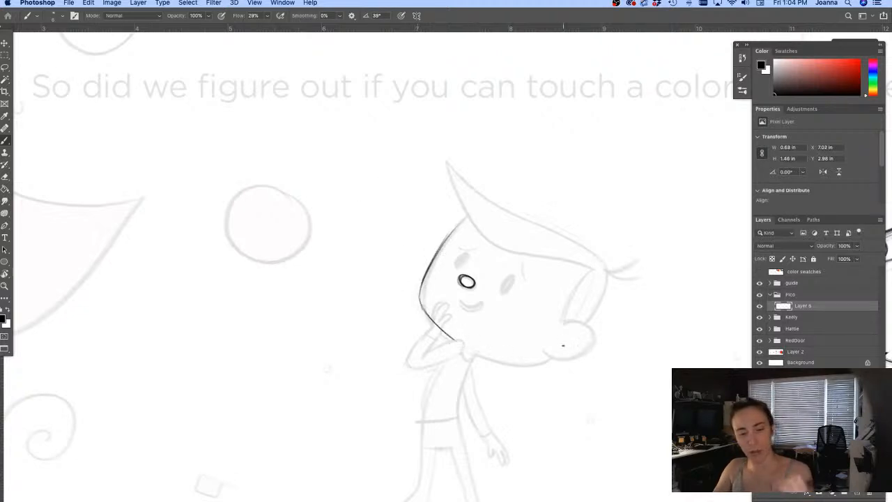
pyautogui.press('super+z')
pyautogui.press('super+z')
pyautogui.press('super+z')
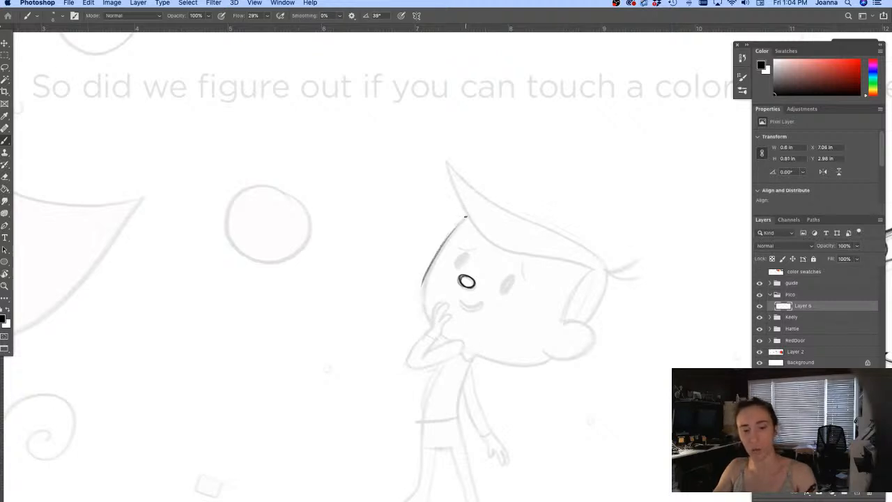
pyautogui.moveTo(467, 216)
pyautogui.mouseDown()
pyautogui.moveTo(421, 288)
pyautogui.moveTo(459, 341)
pyautogui.mouseUp()
pyautogui.moveTo(421, 292); pyautogui.dragTo(462, 342)
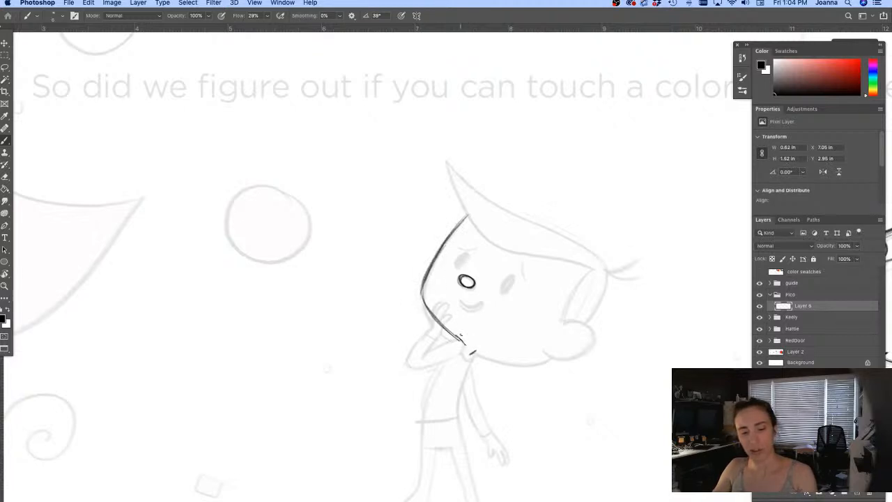
pyautogui.moveTo(426, 267)
pyautogui.mouseDown()
pyautogui.moveTo(423, 308)
pyautogui.moveTo(459, 340)
pyautogui.moveTo(505, 357)
pyautogui.moveTo(554, 359)
pyautogui.mouseUp()
pyautogui.moveTo(448, 330); pyautogui.dragTo(462, 342)
# Step: Draw Pico's ear, sideburn line and back of the head, erasing the stroke that crosses the ear
pyautogui.moveTo(605, 273)
pyautogui.mouseDown()
pyautogui.moveTo(582, 342)
pyautogui.moveTo(547, 360)
pyautogui.mouseUp()
pyautogui.moveTo(584, 265)
pyautogui.mouseDown()
pyautogui.moveTo(556, 319)
pyautogui.moveTo(573, 313)
pyautogui.moveTo(547, 352)
pyautogui.moveTo(592, 342)
pyautogui.mouseUp()
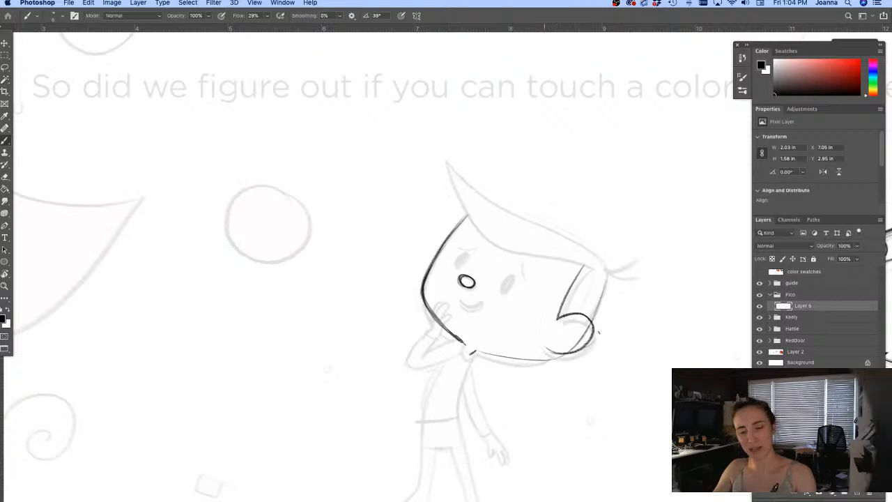
pyautogui.press('e')
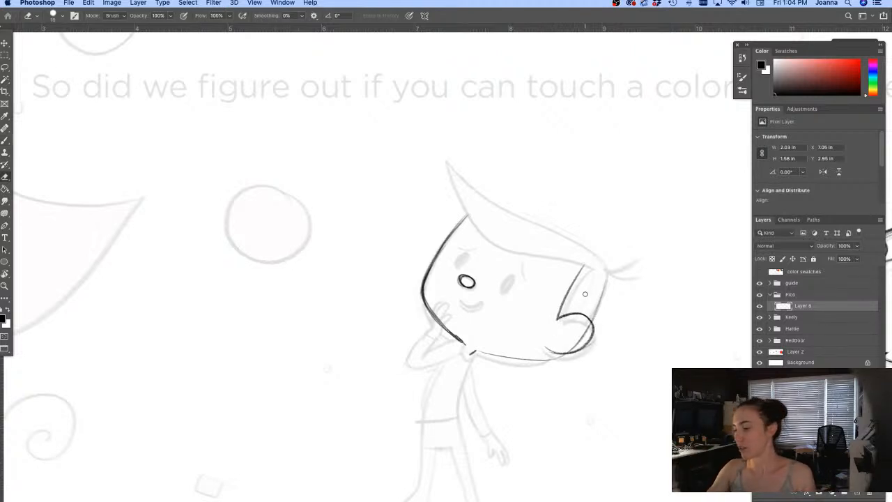
pyautogui.press(']')
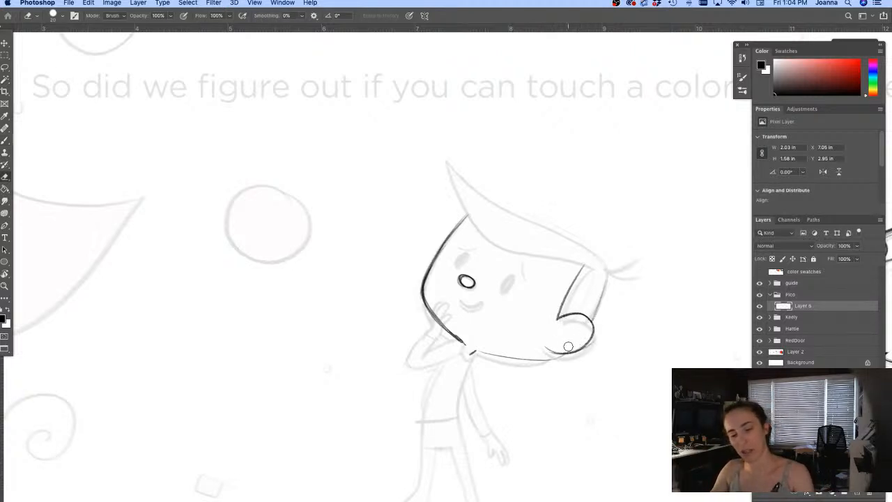
pyautogui.press('b')
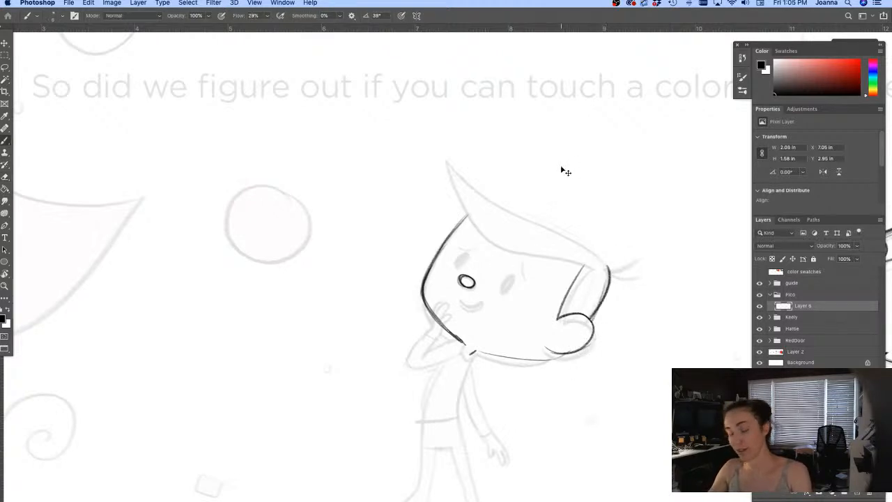
pyautogui.moveTo(607, 267)
pyautogui.mouseDown()
pyautogui.moveTo(592, 322)
pyautogui.moveTo(604, 306)
pyautogui.mouseUp()
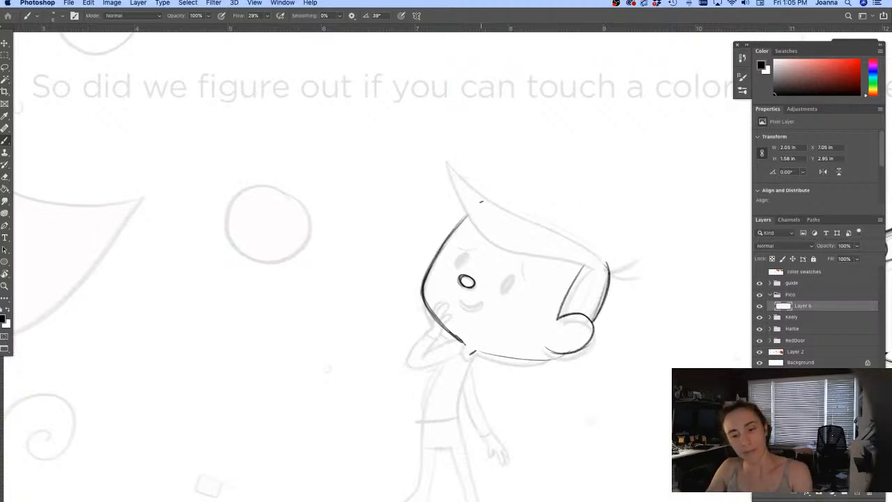
# Step: Draw Pico's swept hair with a pointed front tip and two loose strands at the back of the head
pyautogui.moveTo(454, 166); pyautogui.dragTo(480, 202)
pyautogui.press('super+z')
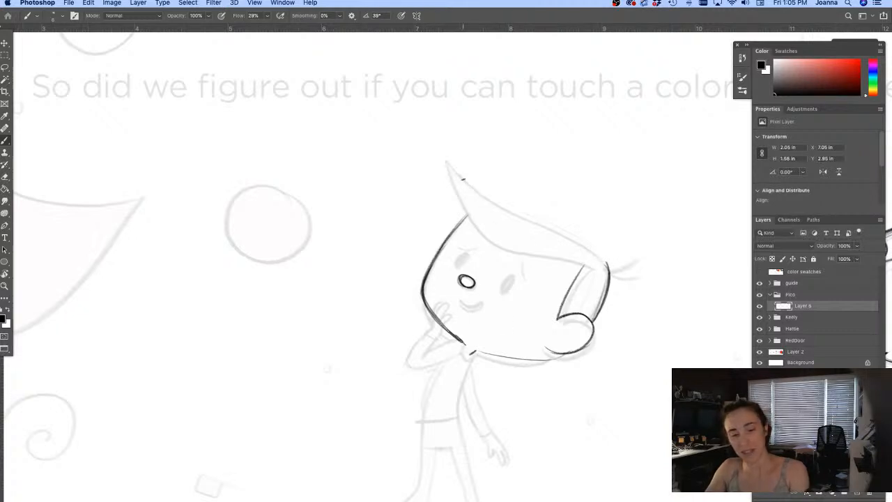
pyautogui.moveTo(456, 165)
pyautogui.mouseDown()
pyautogui.moveTo(496, 202)
pyautogui.moveTo(593, 249)
pyautogui.moveTo(592, 324)
pyautogui.mouseUp()
pyautogui.moveTo(453, 163)
pyautogui.mouseDown()
pyautogui.moveTo(471, 220)
pyautogui.moveTo(459, 180)
pyautogui.moveTo(474, 219)
pyautogui.moveTo(471, 209)
pyautogui.moveTo(520, 247)
pyautogui.moveTo(611, 268)
pyautogui.moveTo(628, 234)
pyautogui.moveTo(646, 257)
pyautogui.mouseUp()
pyautogui.press('super+z')
pyautogui.press('super+z')
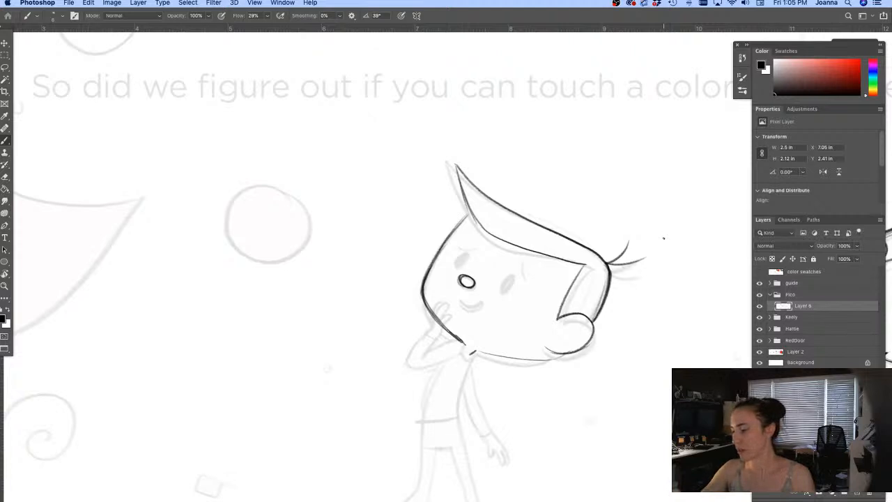
# Step: Thin and clean up the outline of Pico's nose with a smaller Eraser
pyautogui.press('e')
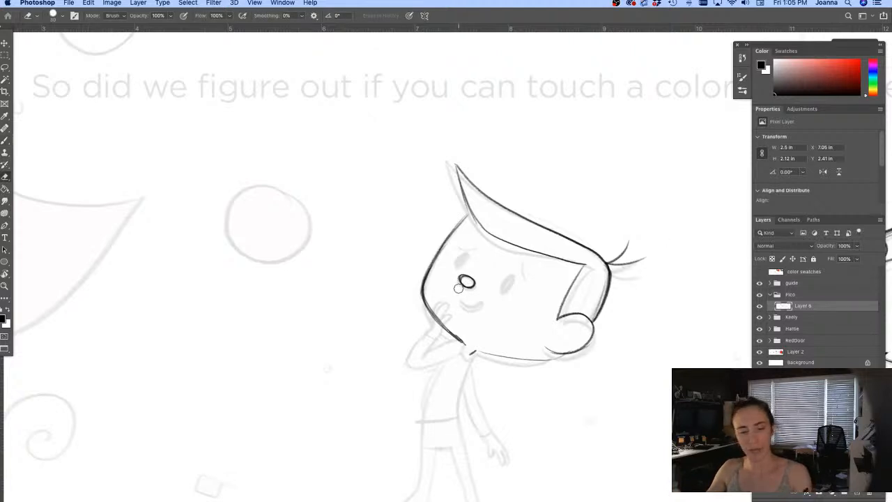
pyautogui.scroll(1, 452, 283)
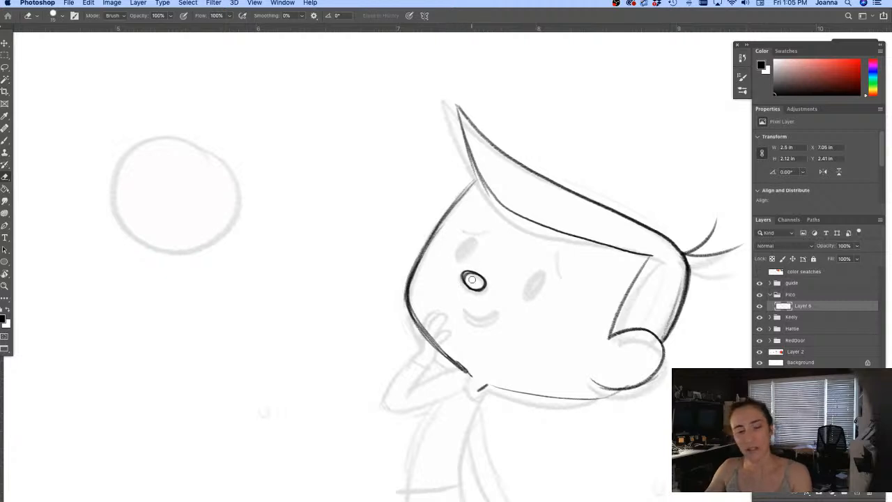
pyautogui.moveTo(476, 280)
pyautogui.mouseDown()
pyautogui.moveTo(467, 280)
pyautogui.moveTo(473, 274)
pyautogui.moveTo(475, 286)
pyautogui.moveTo(472, 273)
pyautogui.moveTo(482, 286)
pyautogui.moveTo(467, 284)
pyautogui.moveTo(473, 288)
pyautogui.moveTo(465, 277)
pyautogui.moveTo(482, 284)
pyautogui.moveTo(461, 273)
pyautogui.mouseUp()
pyautogui.press('b')
pyautogui.press('e')
pyautogui.press('[')
pyautogui.press('[')
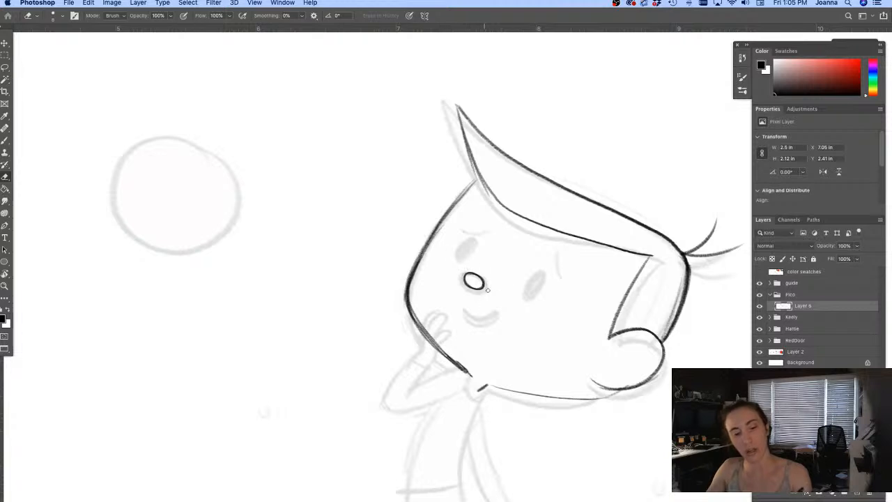
# Step: Draw both of Pico's oval eyes with the Brush and shade them in dark
pyautogui.press('b')
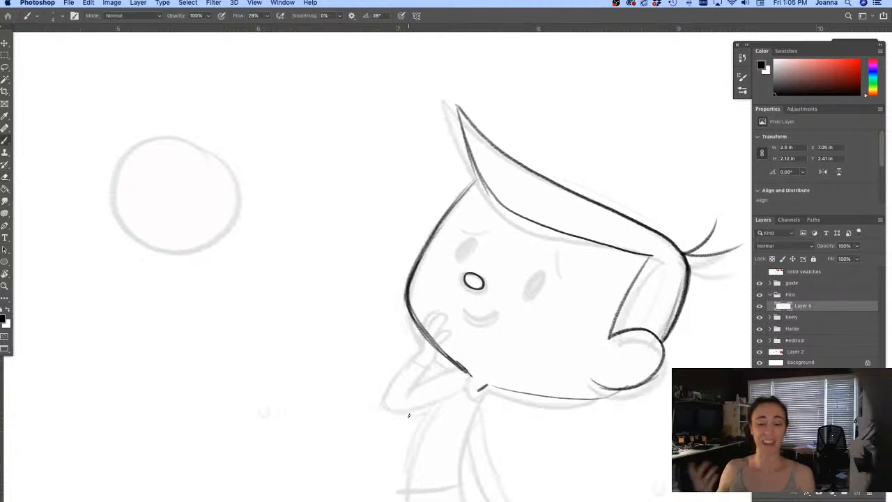
pyautogui.moveTo(538, 274)
pyautogui.mouseDown()
pyautogui.moveTo(527, 294)
pyautogui.moveTo(540, 276)
pyautogui.moveTo(533, 297)
pyautogui.moveTo(529, 278)
pyautogui.moveTo(535, 298)
pyautogui.moveTo(536, 278)
pyautogui.mouseUp()
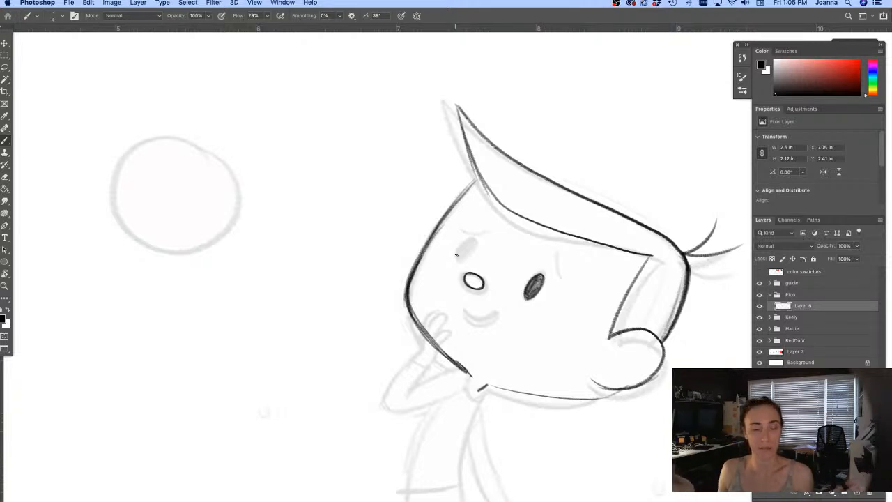
pyautogui.moveTo(474, 244); pyautogui.dragTo(459, 261)
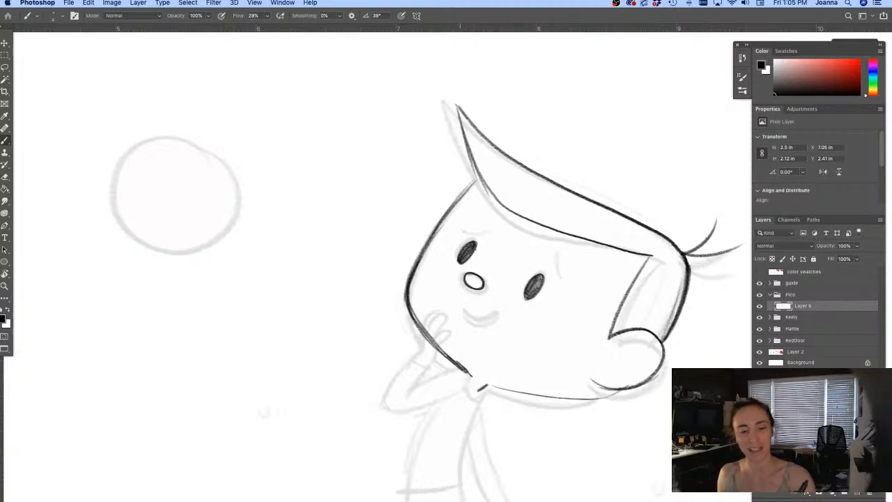
# Step: Draw Pico's two eyebrows and an open, curved smile below the nose
pyautogui.moveTo(556, 269)
pyautogui.mouseDown()
pyautogui.moveTo(555, 283)
pyautogui.moveTo(549, 271)
pyautogui.moveTo(560, 283)
pyautogui.mouseUp()
pyautogui.moveTo(483, 230)
pyautogui.mouseDown()
pyautogui.moveTo(458, 232)
pyautogui.moveTo(492, 228)
pyautogui.mouseUp()
pyautogui.moveTo(461, 305)
pyautogui.mouseDown()
pyautogui.moveTo(494, 313)
pyautogui.moveTo(501, 304)
pyautogui.moveTo(472, 324)
pyautogui.moveTo(500, 303)
pyautogui.mouseUp()
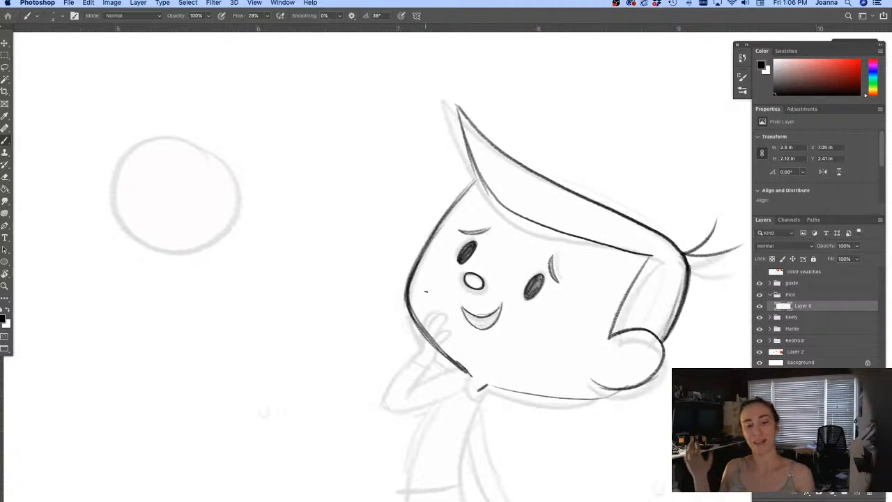
# Step: Strengthen the lines of Pico's sideburn, pointed hair tip and forehead
pyautogui.moveTo(653, 255); pyautogui.dragTo(611, 327)
pyautogui.moveTo(458, 105); pyautogui.dragTo(476, 171)
pyautogui.moveTo(464, 127)
pyautogui.mouseDown()
pyautogui.moveTo(489, 196)
pyautogui.moveTo(436, 230)
pyautogui.mouseUp()
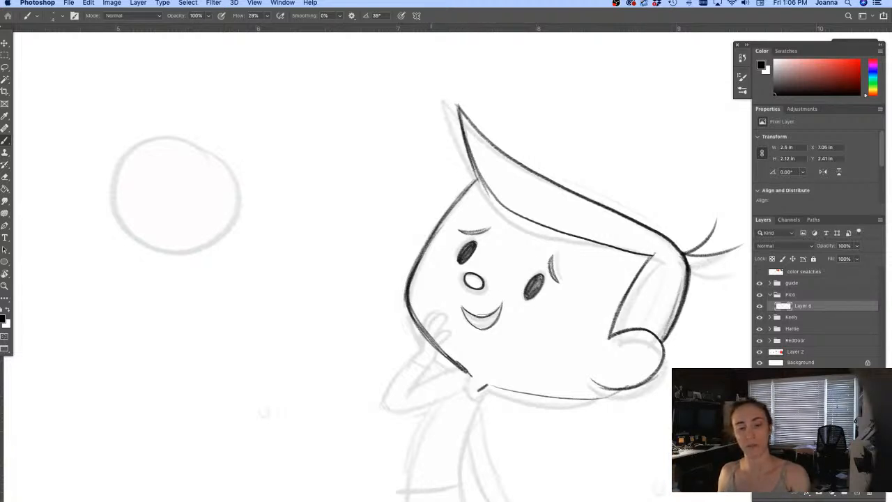
pyautogui.scroll(-3, 343, 342)
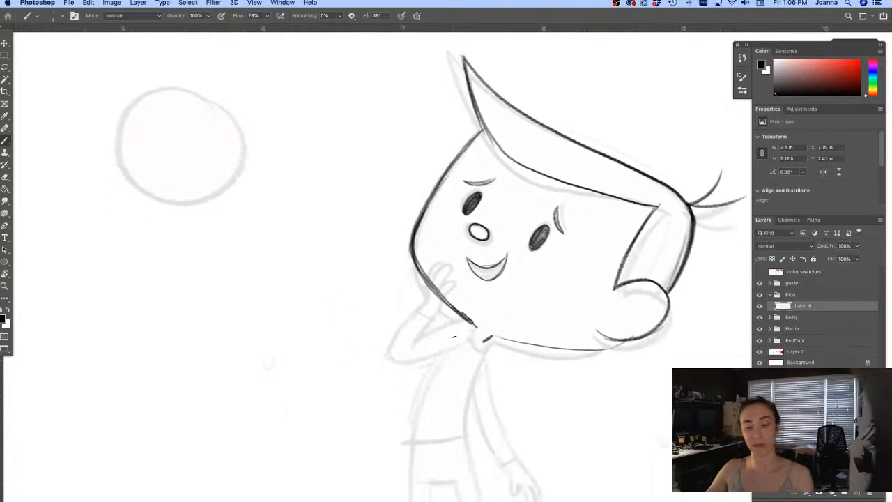
# Step: Go over Pico's flat jaw line between the chin and the ear, and erase it for redrawing
pyautogui.moveTo(489, 337); pyautogui.dragTo(622, 342)
pyautogui.moveTo(535, 338); pyautogui.dragTo(587, 344)
pyautogui.press('e')
pyautogui.moveTo(510, 340); pyautogui.dragTo(621, 347)
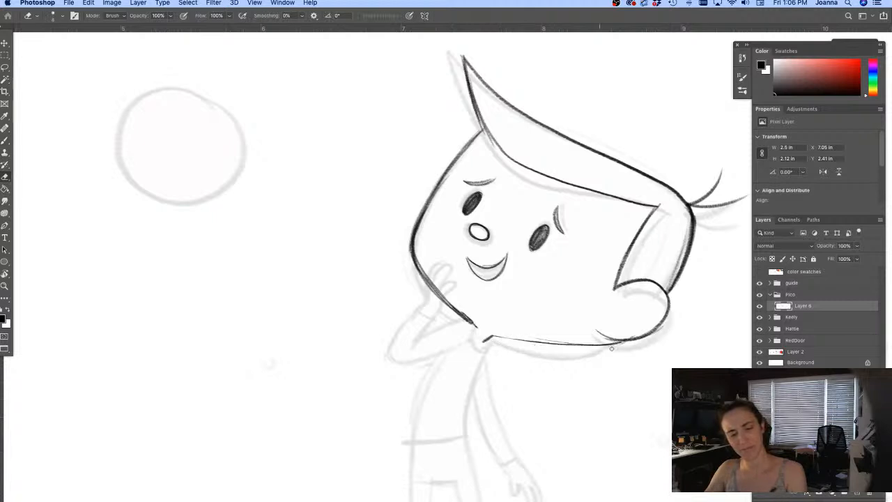
pyautogui.moveTo(535, 341); pyautogui.dragTo(622, 341)
# Step: Draw a fuller, rounded jaw line from under Pico's ear to the notch at the chin with the Brush
pyautogui.press('r')
pyautogui.moveTo(360, 373); pyautogui.dragTo(446, 390)
pyautogui.moveTo(581, 266); pyautogui.dragTo(520, 298)
pyautogui.press('b')
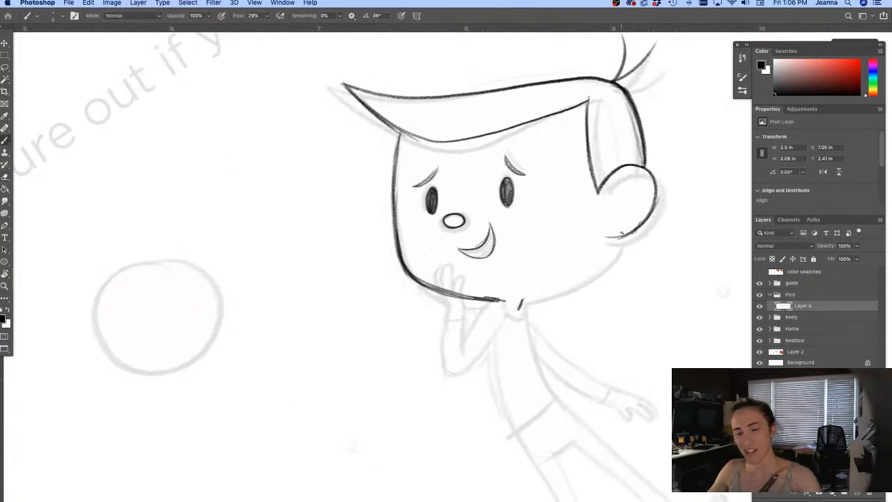
pyautogui.moveTo(632, 234)
pyautogui.mouseDown()
pyautogui.moveTo(620, 264)
pyautogui.moveTo(600, 276)
pyautogui.moveTo(524, 303)
pyautogui.moveTo(607, 271)
pyautogui.moveTo(634, 235)
pyautogui.moveTo(598, 276)
pyautogui.mouseUp()
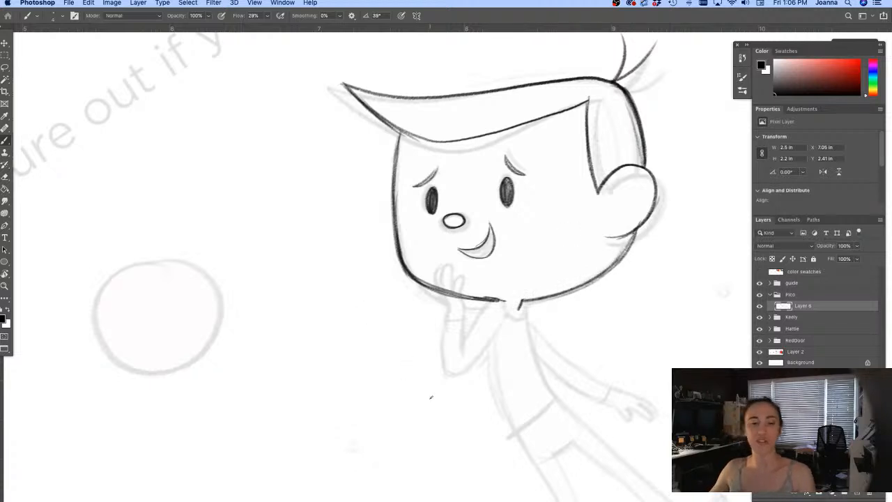
# Step: Thin the inner edge of Pico's cheek line above the raised hand with the Eraser
pyautogui.moveTo(367, 395)
pyautogui.mouseDown()
pyautogui.moveTo(328, 350)
pyautogui.moveTo(319, 302)
pyautogui.mouseUp()
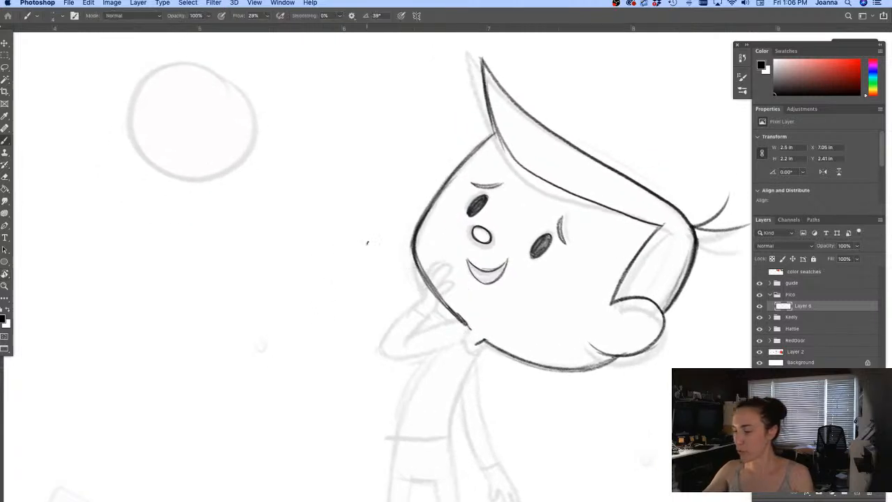
pyautogui.press('e')
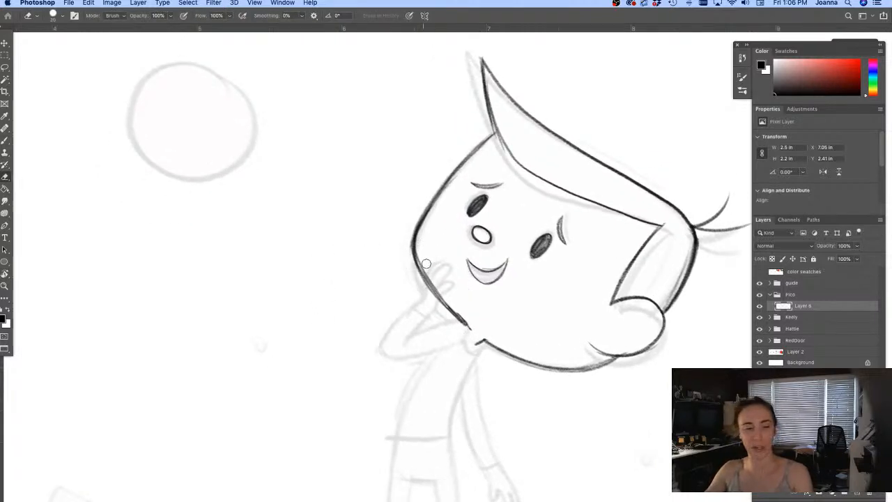
pyautogui.moveTo(456, 311)
pyautogui.mouseDown()
pyautogui.moveTo(473, 326)
pyautogui.moveTo(423, 259)
pyautogui.mouseUp()
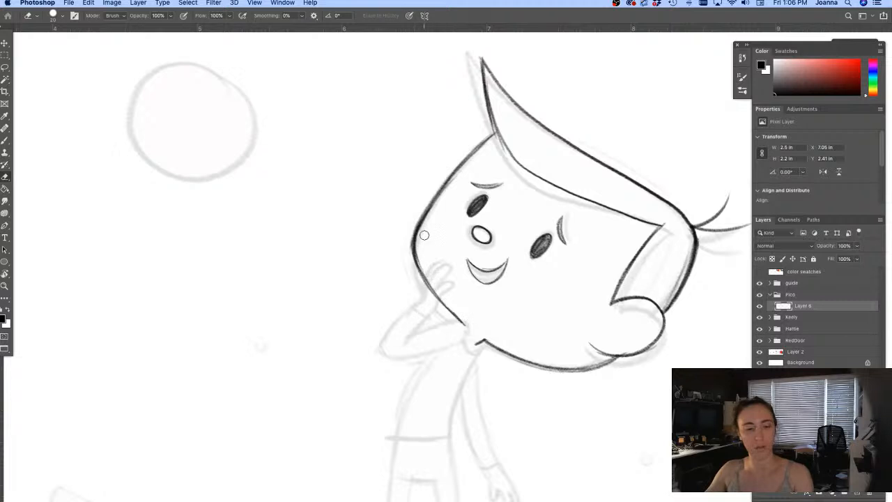
# Step: Erase and redraw the pointed tip and front edge of Pico's hair, and trim the corner above the sideburn
pyautogui.moveTo(479, 52)
pyautogui.mouseDown()
pyautogui.moveTo(483, 96)
pyautogui.moveTo(506, 156)
pyautogui.mouseUp()
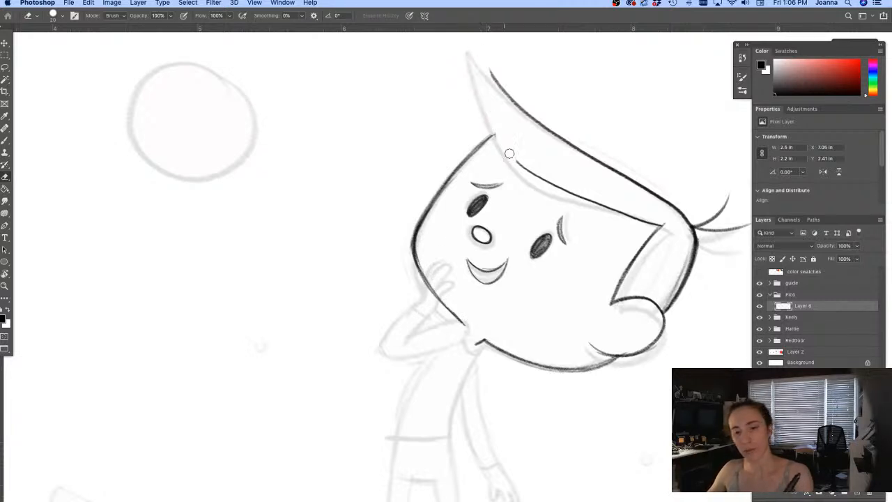
pyautogui.press('b')
pyautogui.moveTo(500, 87)
pyautogui.mouseDown()
pyautogui.moveTo(478, 54)
pyautogui.moveTo(484, 98)
pyautogui.mouseUp()
pyautogui.moveTo(480, 55); pyautogui.dragTo(494, 137)
pyautogui.moveTo(483, 83)
pyautogui.mouseDown()
pyautogui.moveTo(513, 162)
pyautogui.moveTo(500, 142)
pyautogui.moveTo(520, 165)
pyautogui.moveTo(501, 142)
pyautogui.moveTo(505, 149)
pyautogui.moveTo(481, 57)
pyautogui.mouseUp()
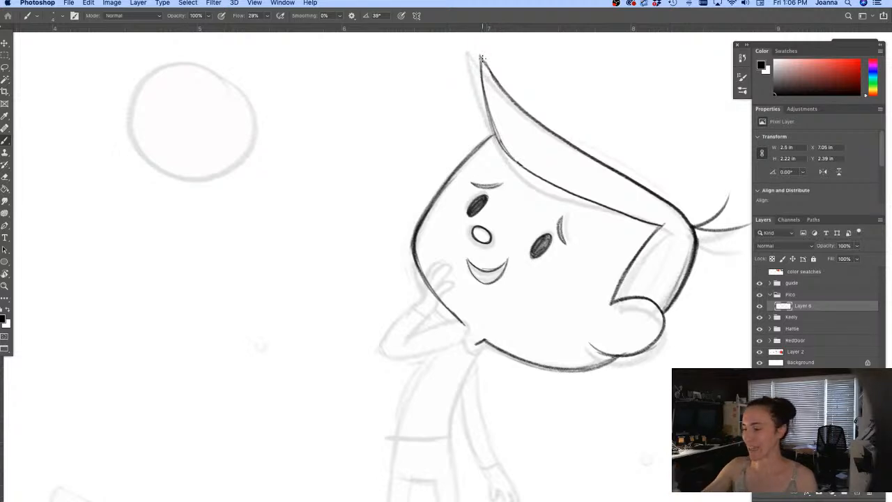
pyautogui.press('e')
pyautogui.click(664, 221)
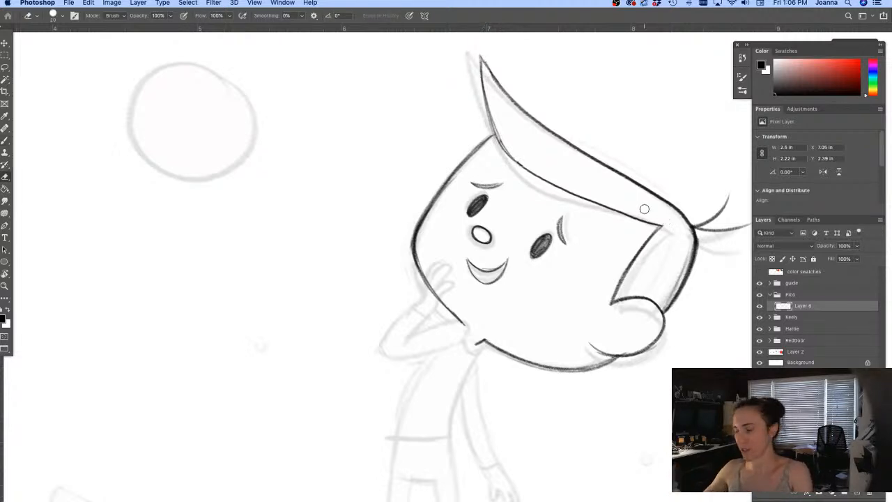
pyautogui.press('b')
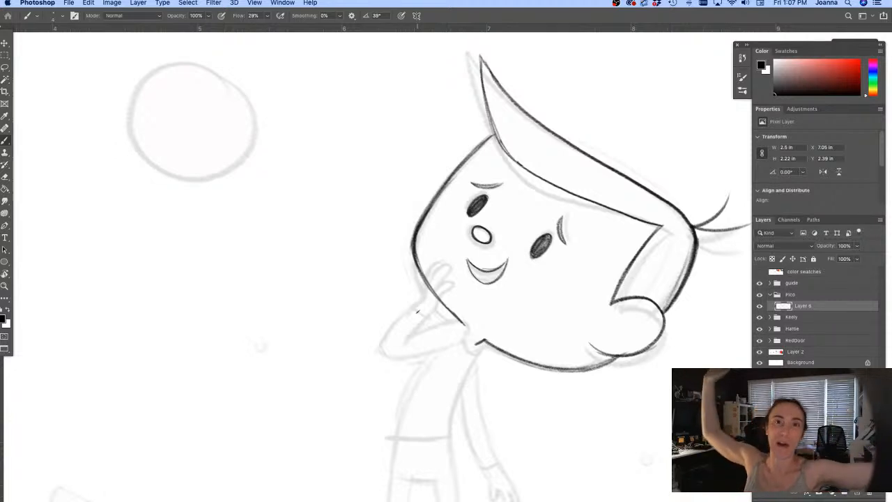
# Step: Draw the curved torso line on Pico's raised-arm side, from the shoulder down to the waist
pyautogui.moveTo(370, 363); pyautogui.dragTo(457, 200)
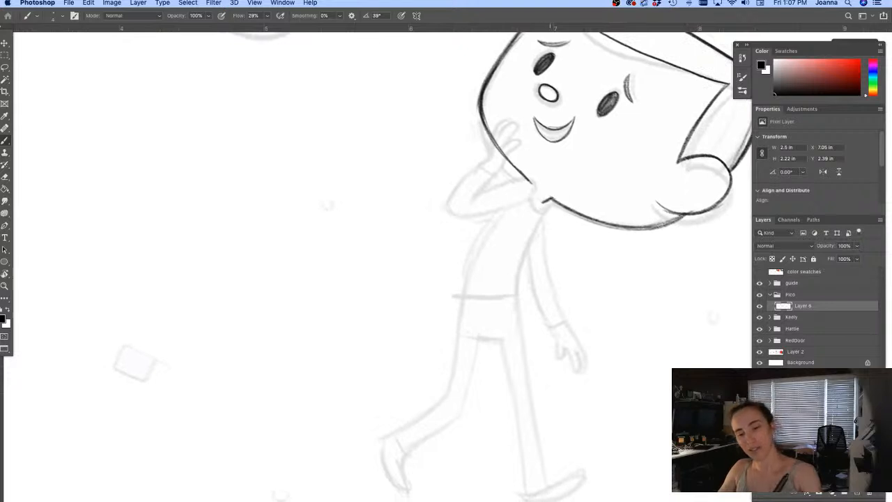
pyautogui.moveTo(440, 257); pyautogui.dragTo(505, 197)
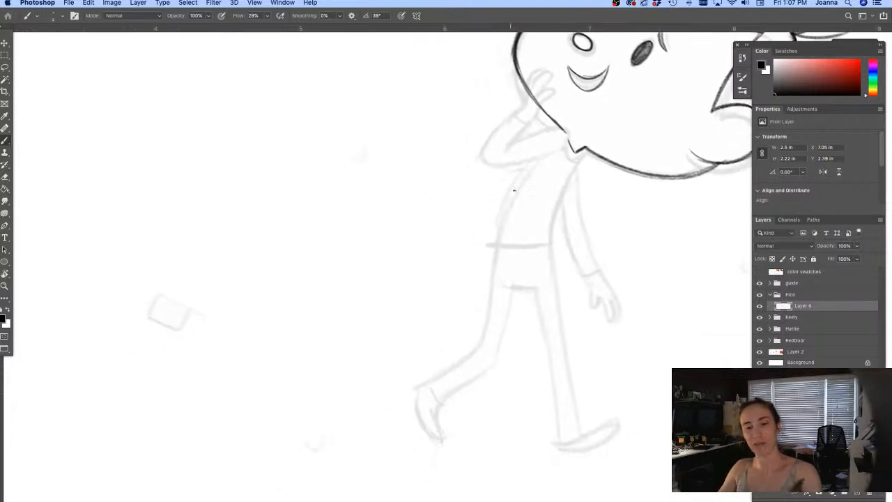
pyautogui.moveTo(544, 149); pyautogui.dragTo(492, 230)
pyautogui.moveTo(529, 166)
pyautogui.mouseDown()
pyautogui.moveTo(498, 223)
pyautogui.moveTo(478, 310)
pyautogui.mouseUp()
pyautogui.press('super+z')
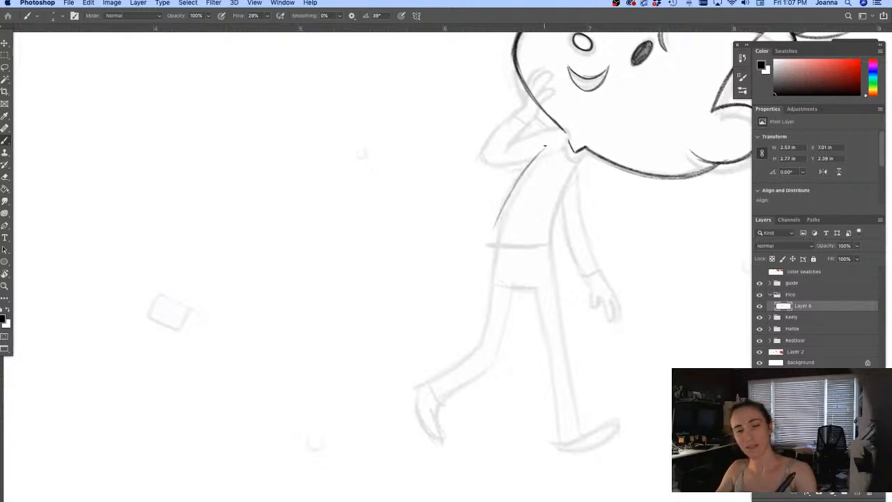
pyautogui.moveTo(537, 154)
pyautogui.mouseDown()
pyautogui.moveTo(497, 220)
pyautogui.moveTo(490, 304)
pyautogui.moveTo(488, 244)
pyautogui.moveTo(568, 150)
pyautogui.mouseUp()
# Step: Draw the long line from Pico's collar down the forward leg to the foot, and add the curved shirt hem
pyautogui.moveTo(563, 202); pyautogui.dragTo(553, 250)
pyautogui.press('super+z')
pyautogui.moveTo(584, 160)
pyautogui.mouseDown()
pyautogui.moveTo(555, 223)
pyautogui.moveTo(553, 260)
pyautogui.moveTo(586, 433)
pyautogui.mouseUp()
pyautogui.press('super+z')
pyautogui.moveTo(584, 162)
pyautogui.mouseDown()
pyautogui.moveTo(551, 252)
pyautogui.moveTo(586, 427)
pyautogui.mouseUp()
pyautogui.moveTo(549, 263)
pyautogui.mouseDown()
pyautogui.moveTo(526, 262)
pyautogui.moveTo(483, 224)
pyautogui.mouseUp()
pyautogui.moveTo(538, 281); pyautogui.dragTo(515, 281)
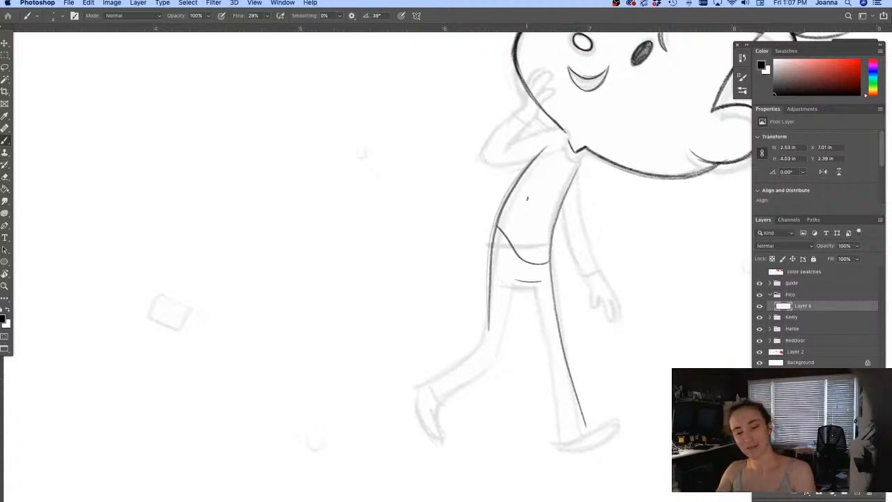
# Step: Draw the inner line of Pico's forward leg and a half-round shoe at its end
pyautogui.moveTo(533, 287); pyautogui.dragTo(547, 374)
pyautogui.moveTo(541, 326); pyautogui.dragTo(554, 426)
pyautogui.moveTo(550, 390)
pyautogui.mouseDown()
pyautogui.moveTo(554, 427)
pyautogui.moveTo(603, 402)
pyautogui.moveTo(555, 421)
pyautogui.moveTo(608, 418)
pyautogui.moveTo(611, 395)
pyautogui.moveTo(567, 436)
pyautogui.moveTo(558, 435)
pyautogui.moveTo(610, 399)
pyautogui.moveTo(559, 417)
pyautogui.mouseUp()
pyautogui.moveTo(608, 394); pyautogui.dragTo(556, 419)
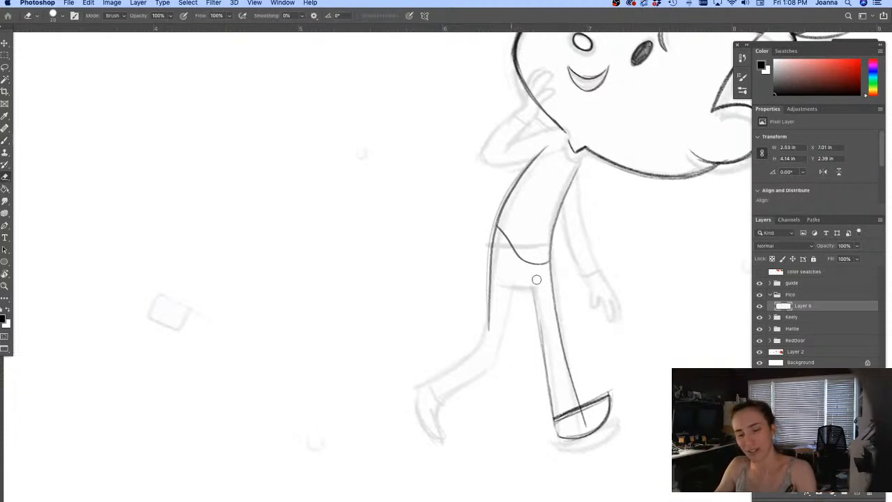
pyautogui.moveTo(532, 273); pyautogui.dragTo(551, 402)
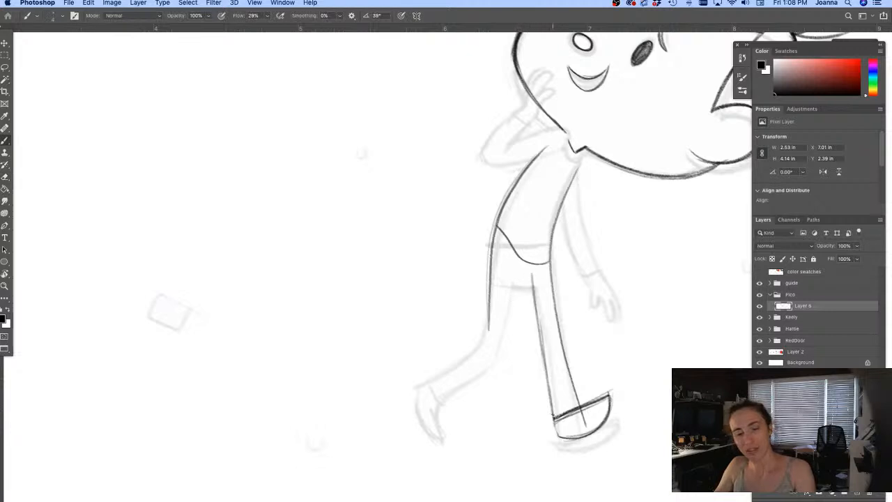
# Step: Draw the crotch line, Pico's bent trailing leg and its rounded shoe
pyautogui.moveTo(538, 271)
pyautogui.mouseDown()
pyautogui.moveTo(516, 273)
pyautogui.moveTo(513, 324)
pyautogui.mouseUp()
pyautogui.moveTo(511, 275)
pyautogui.mouseDown()
pyautogui.moveTo(500, 348)
pyautogui.moveTo(451, 351)
pyautogui.mouseUp()
pyautogui.moveTo(510, 332); pyautogui.dragTo(463, 373)
pyautogui.moveTo(487, 322)
pyautogui.mouseDown()
pyautogui.moveTo(444, 354)
pyautogui.moveTo(432, 393)
pyautogui.mouseUp()
pyautogui.moveTo(453, 352)
pyautogui.mouseDown()
pyautogui.moveTo(458, 398)
pyautogui.moveTo(436, 404)
pyautogui.moveTo(433, 395)
pyautogui.moveTo(450, 407)
pyautogui.mouseUp()
pyautogui.moveTo(463, 375); pyautogui.dragTo(456, 408)
pyautogui.moveTo(462, 375); pyautogui.dragTo(447, 408)
pyautogui.moveTo(443, 356); pyautogui.dragTo(433, 406)
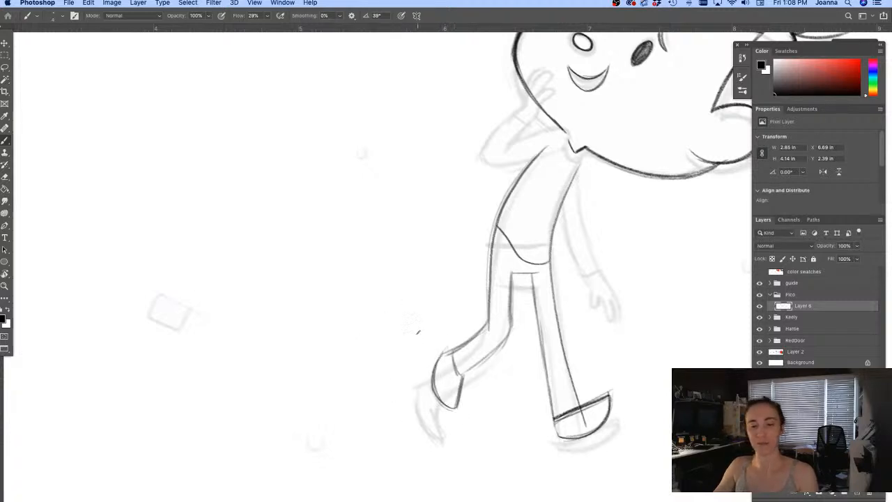
# Step: Draw Pico's raised arm, bent at the elbow, from the shoulder up to the wrist beside the chin
pyautogui.press('r')
pyautogui.moveTo(416, 352); pyautogui.dragTo(377, 400)
pyautogui.press('b')
pyautogui.moveTo(423, 305); pyautogui.dragTo(417, 328)
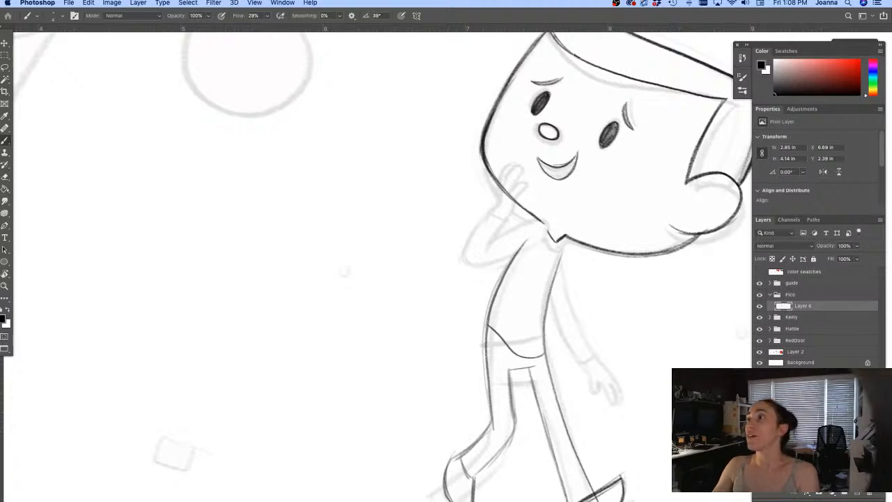
pyautogui.press('Tab')
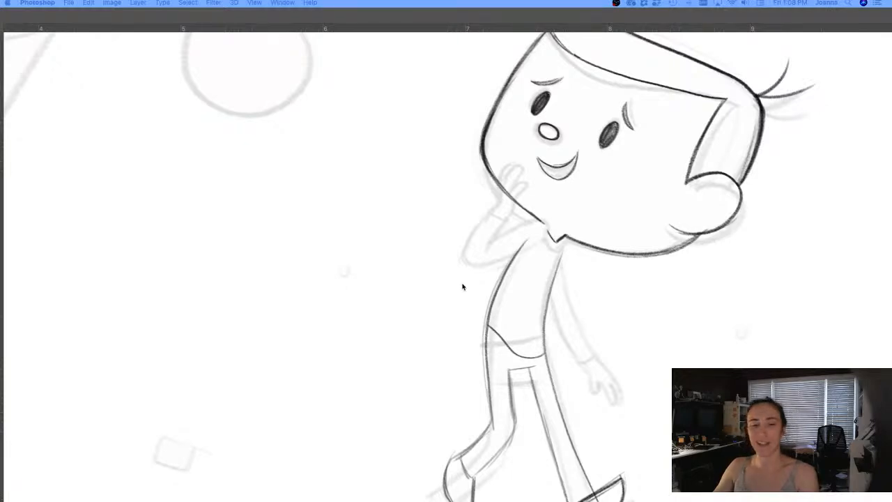
pyautogui.press('Tab')
pyautogui.moveTo(543, 221)
pyautogui.mouseDown()
pyautogui.moveTo(499, 231)
pyautogui.moveTo(543, 222)
pyautogui.moveTo(541, 239)
pyautogui.moveTo(538, 231)
pyautogui.moveTo(492, 260)
pyautogui.moveTo(463, 264)
pyautogui.mouseUp()
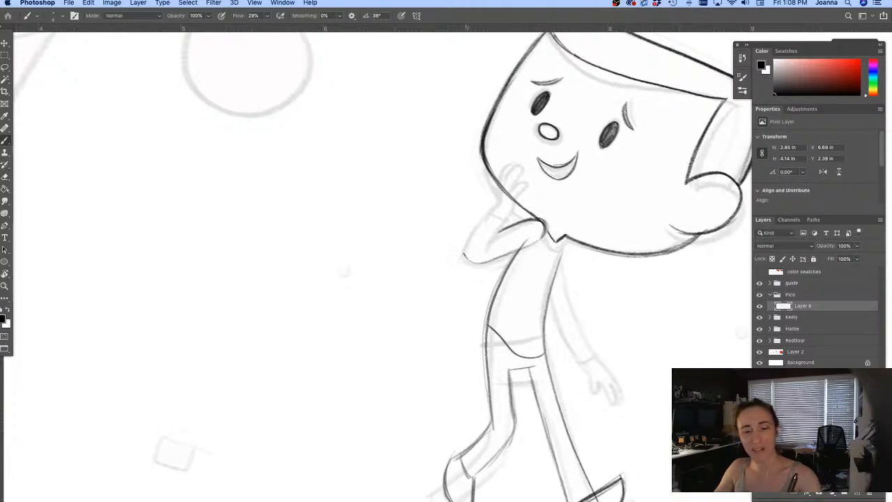
pyautogui.moveTo(496, 200); pyautogui.dragTo(462, 255)
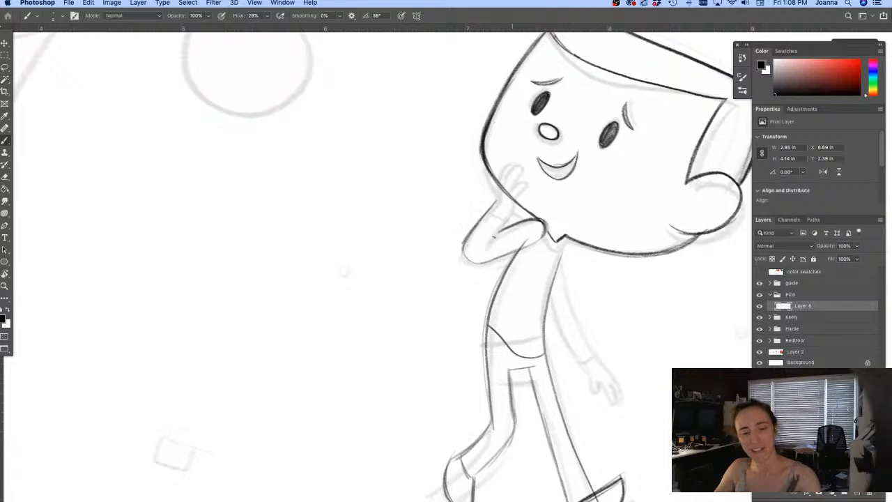
pyautogui.moveTo(517, 207)
pyautogui.mouseDown()
pyautogui.moveTo(483, 246)
pyautogui.moveTo(484, 262)
pyautogui.mouseUp()
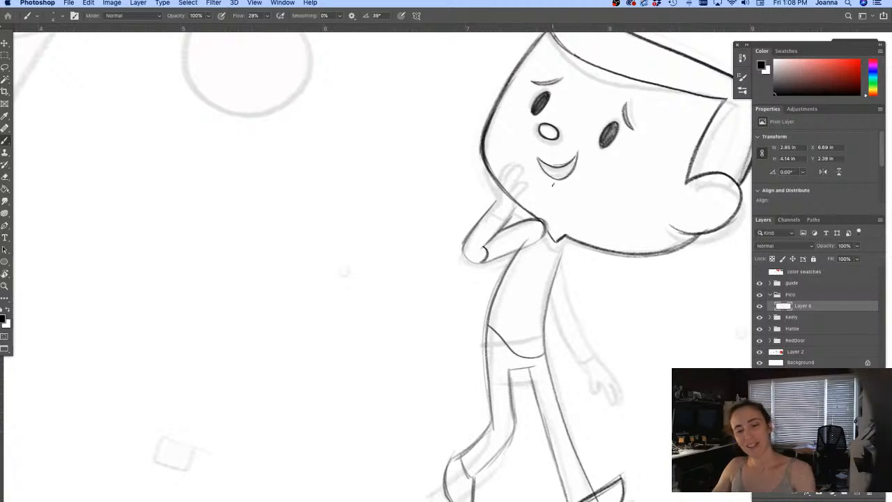
# Step: Draw Pico's hanging arm with its sleeve cuff and open-fingered hand
pyautogui.moveTo(561, 240); pyautogui.dragTo(554, 282)
pyautogui.moveTo(562, 240); pyautogui.dragTo(602, 350)
pyautogui.moveTo(554, 289)
pyautogui.mouseDown()
pyautogui.moveTo(563, 317)
pyautogui.moveTo(555, 283)
pyautogui.moveTo(597, 376)
pyautogui.mouseUp()
pyautogui.moveTo(592, 337)
pyautogui.mouseDown()
pyautogui.moveTo(622, 369)
pyautogui.moveTo(595, 392)
pyautogui.moveTo(591, 373)
pyautogui.moveTo(620, 394)
pyautogui.moveTo(631, 383)
pyautogui.mouseUp()
pyautogui.moveTo(585, 313); pyautogui.dragTo(560, 323)
pyautogui.moveTo(553, 278)
pyautogui.mouseDown()
pyautogui.moveTo(576, 350)
pyautogui.moveTo(611, 397)
pyautogui.moveTo(601, 380)
pyautogui.moveTo(618, 391)
pyautogui.moveTo(605, 393)
pyautogui.moveTo(594, 376)
pyautogui.moveTo(611, 384)
pyautogui.mouseUp()
pyautogui.press('e')
pyautogui.press('b')
pyautogui.moveTo(563, 244)
pyautogui.mouseDown()
pyautogui.moveTo(605, 354)
pyautogui.moveTo(623, 369)
pyautogui.mouseUp()
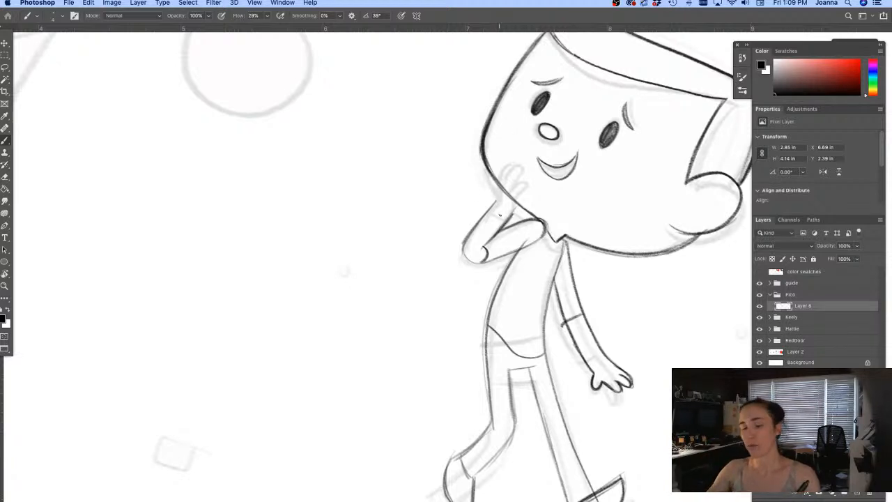
# Step: Draw the hand and fingers of Pico's raised arm against the cheek, and reinforce the outer forearm line
pyautogui.press('e')
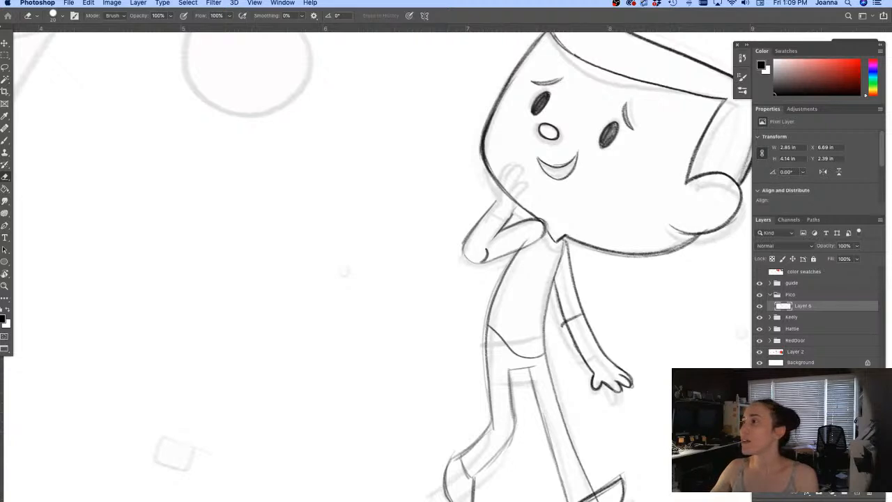
pyautogui.press('Tab')
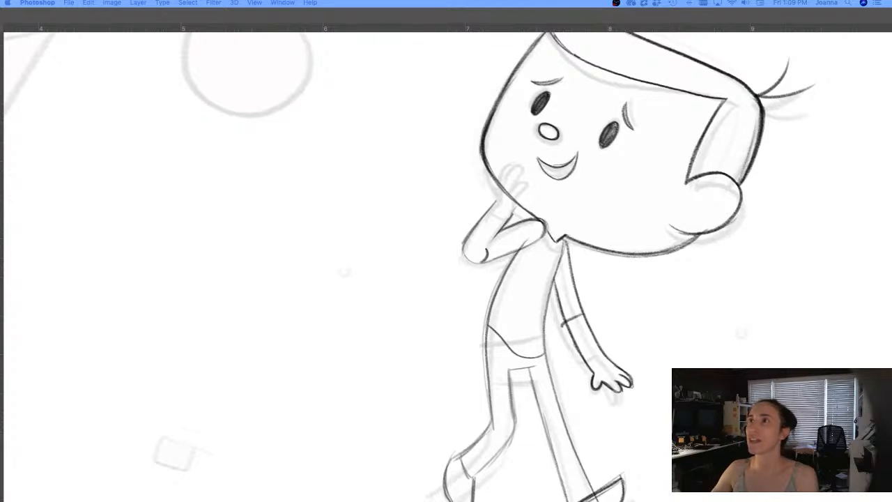
pyautogui.press('Tab')
pyautogui.press('b')
pyautogui.moveTo(514, 212); pyautogui.dragTo(497, 234)
pyautogui.moveTo(489, 204)
pyautogui.mouseDown()
pyautogui.moveTo(470, 232)
pyautogui.moveTo(468, 259)
pyautogui.moveTo(492, 261)
pyautogui.mouseUp()
pyautogui.moveTo(510, 217)
pyautogui.mouseDown()
pyautogui.moveTo(521, 188)
pyautogui.moveTo(516, 201)
pyautogui.moveTo(503, 194)
pyautogui.moveTo(506, 182)
pyautogui.moveTo(492, 204)
pyautogui.mouseUp()
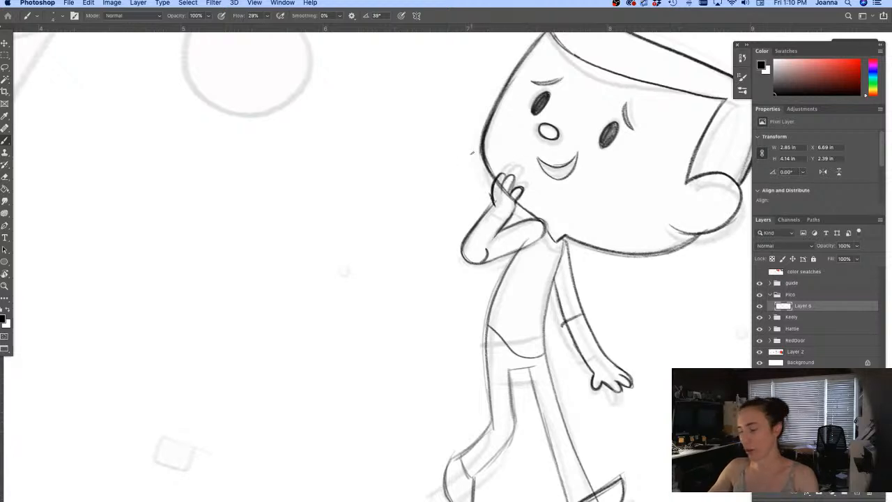
# Step: Erase the excess lines between the fingers of Pico's raised hand and darken the inner forearm line
pyautogui.press('e')
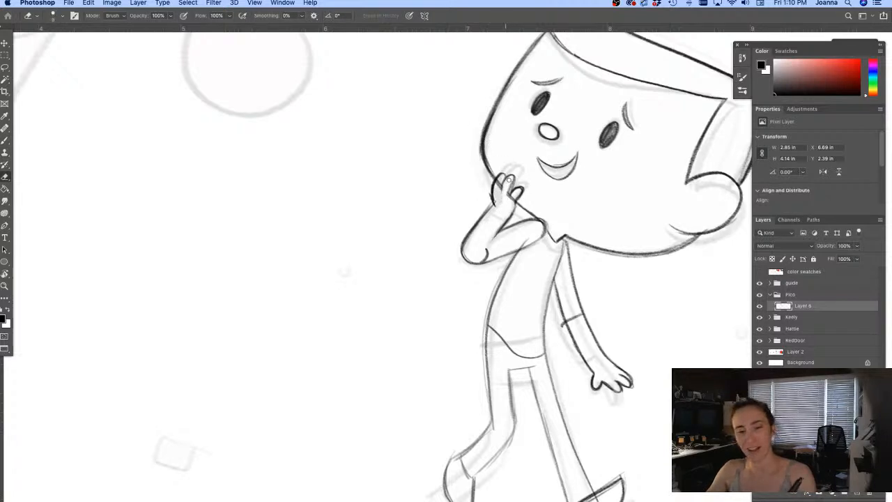
pyautogui.moveTo(512, 171); pyautogui.dragTo(505, 193)
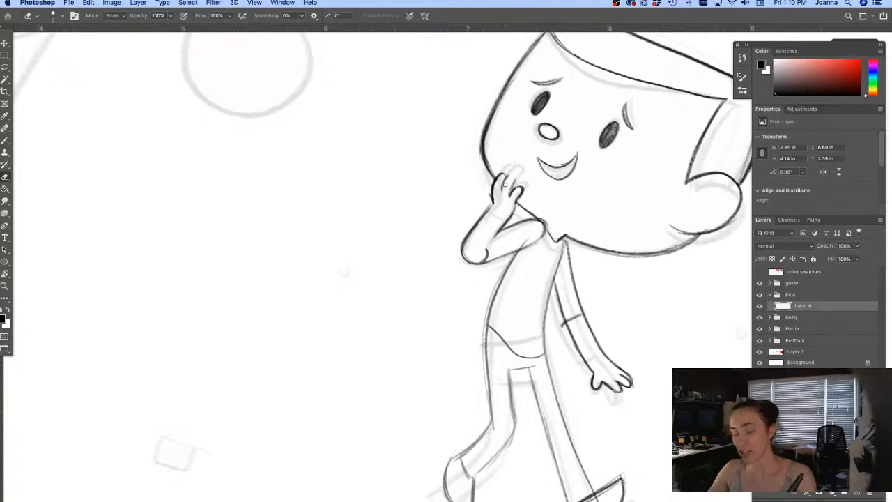
pyautogui.press('b')
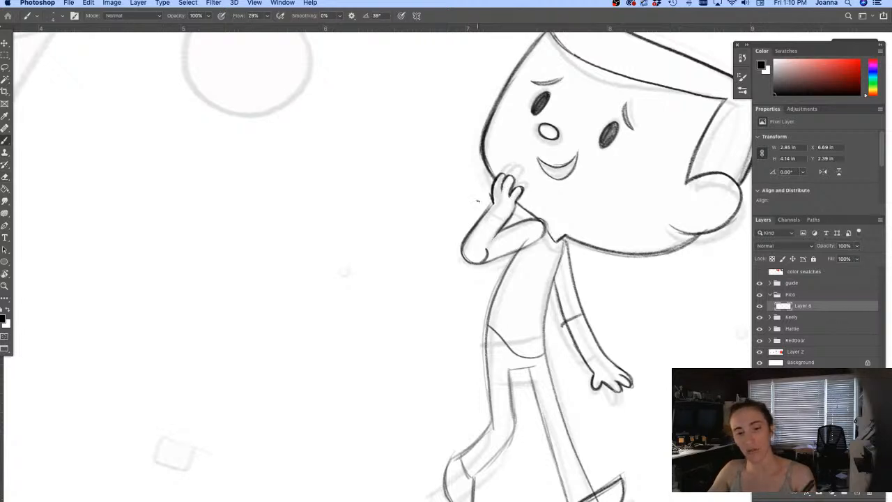
pyautogui.moveTo(505, 224); pyautogui.dragTo(484, 252)
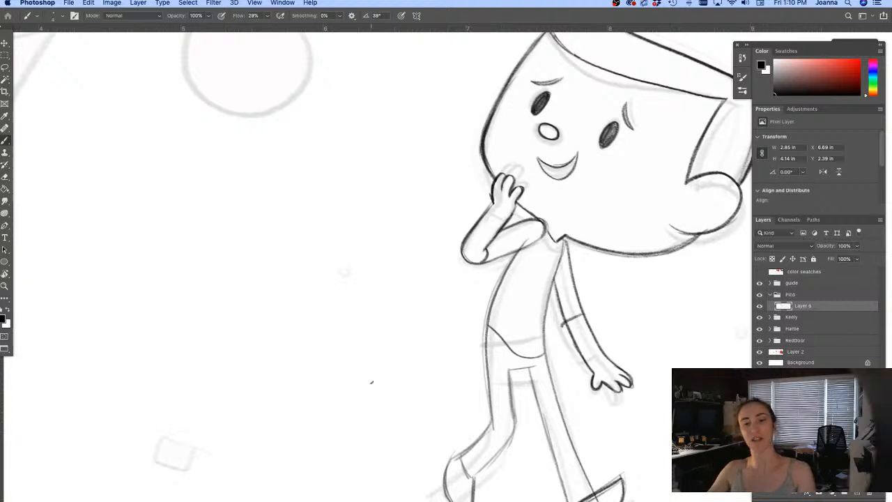
# Step: Thin and erase the rough lines around the knee and shin of Pico's bent leg
pyautogui.scroll(-2, 428, 374)
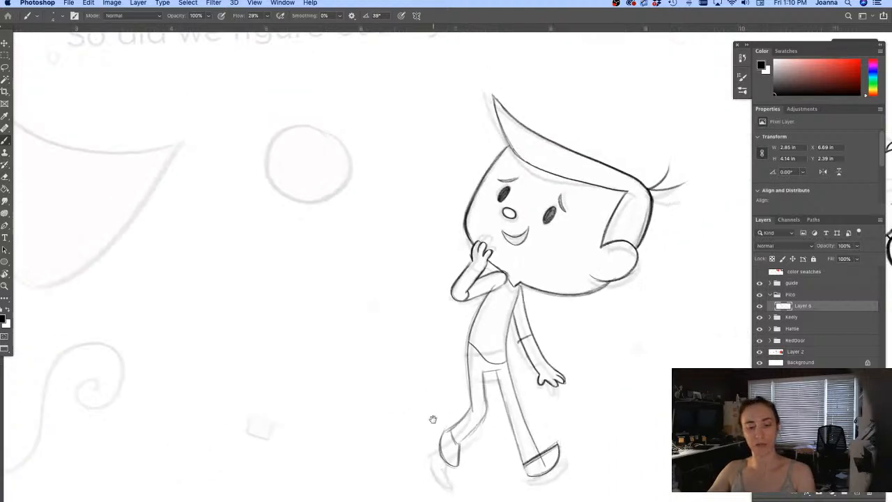
pyautogui.scroll(-2, 432, 418)
pyautogui.scroll(2, 438, 349)
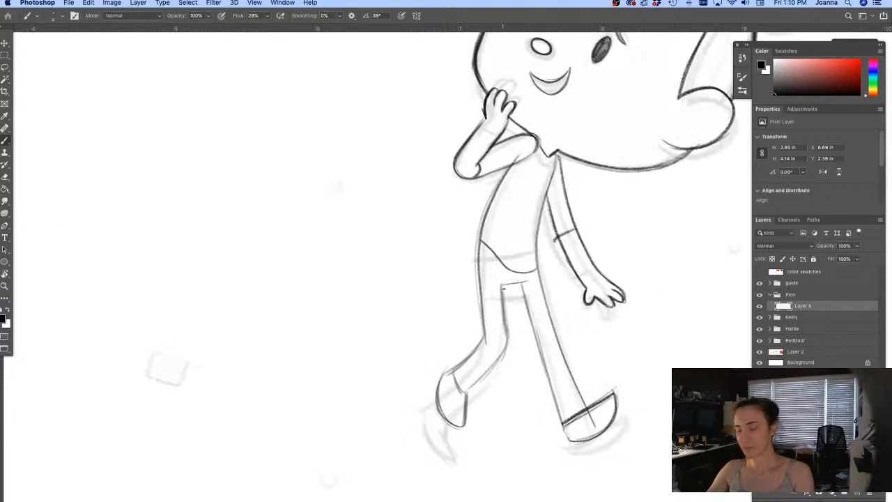
pyautogui.press('e')
pyautogui.moveTo(502, 335)
pyautogui.mouseDown()
pyautogui.moveTo(499, 284)
pyautogui.moveTo(508, 347)
pyautogui.moveTo(497, 363)
pyautogui.mouseUp()
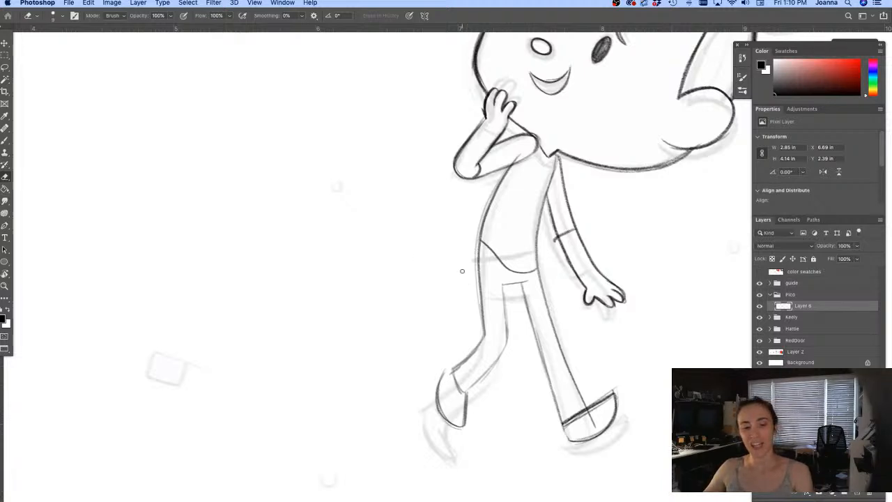
pyautogui.moveTo(485, 324); pyautogui.dragTo(467, 360)
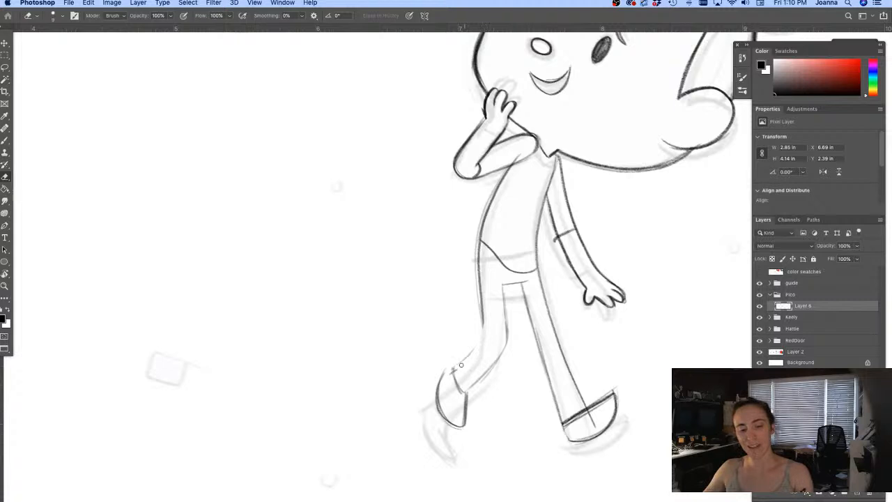
# Step: Redraw both side lines of Pico's bent leg from hip to ankle in cleaner, darker strokes
pyautogui.press('b')
pyautogui.moveTo(476, 251); pyautogui.dragTo(483, 323)
pyautogui.moveTo(480, 291)
pyautogui.mouseDown()
pyautogui.moveTo(480, 339)
pyautogui.moveTo(455, 364)
pyautogui.moveTo(480, 337)
pyautogui.mouseUp()
pyautogui.moveTo(452, 367); pyautogui.dragTo(483, 335)
pyautogui.moveTo(502, 280)
pyautogui.mouseDown()
pyautogui.moveTo(507, 346)
pyautogui.moveTo(470, 384)
pyautogui.moveTo(507, 339)
pyautogui.mouseUp()
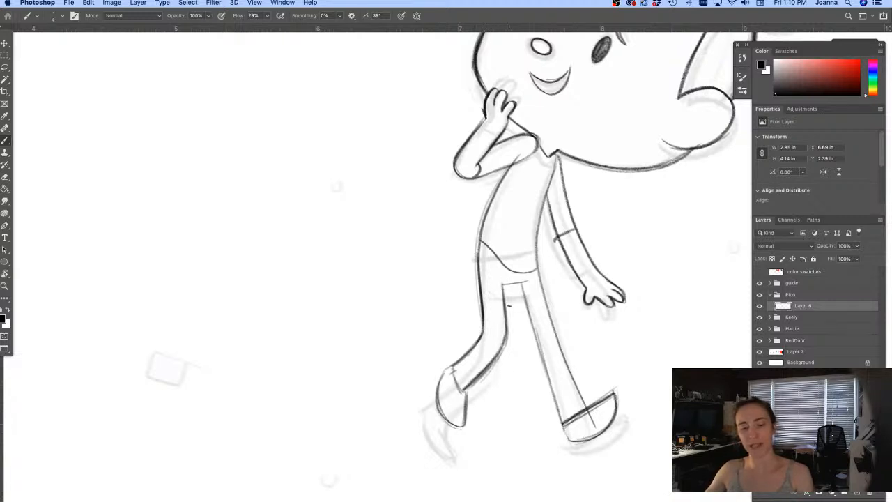
# Step: Darken both side lines of Pico's straight front leg and the back shoe's opening, and erase the overshooting lines at the front shoe
pyautogui.moveTo(519, 282); pyautogui.dragTo(555, 399)
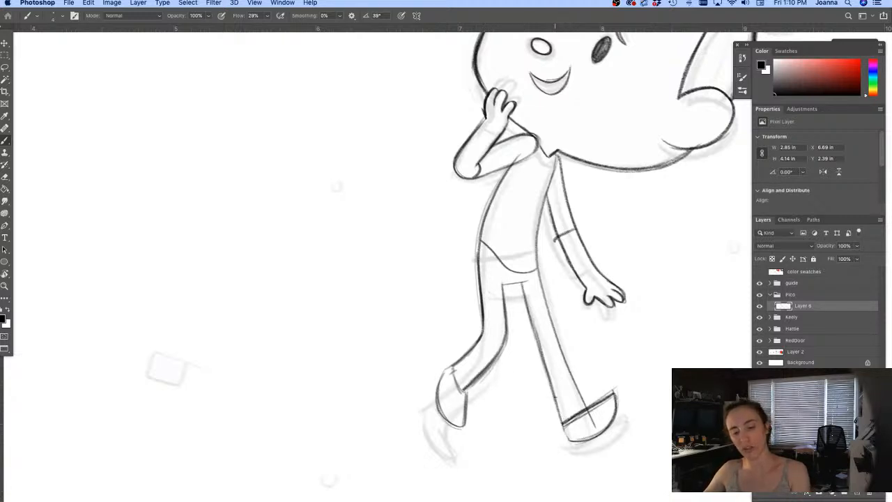
pyautogui.moveTo(521, 282)
pyautogui.mouseDown()
pyautogui.moveTo(563, 429)
pyautogui.moveTo(605, 430)
pyautogui.moveTo(617, 402)
pyautogui.moveTo(597, 404)
pyautogui.mouseUp()
pyautogui.moveTo(450, 364)
pyautogui.mouseDown()
pyautogui.moveTo(468, 390)
pyautogui.moveTo(438, 405)
pyautogui.moveTo(452, 425)
pyautogui.moveTo(466, 392)
pyautogui.moveTo(463, 424)
pyautogui.mouseUp()
pyautogui.press('e')
pyautogui.moveTo(592, 410); pyautogui.dragTo(583, 428)
pyautogui.moveTo(606, 393); pyautogui.dragTo(614, 390)
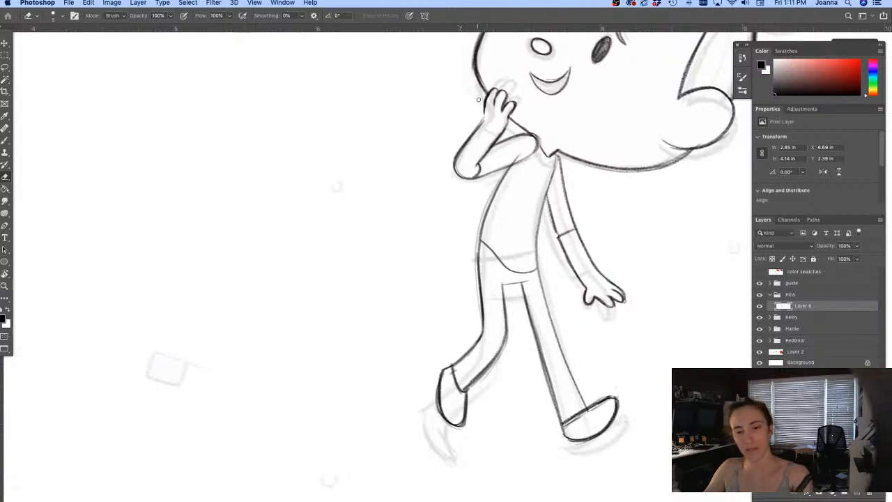
# Step: Reinforce the outer wrist line of Pico's raised arm, and clean up and darken the bent leg's ankle and calf
pyautogui.press('b')
pyautogui.moveTo(485, 102); pyautogui.dragTo(474, 135)
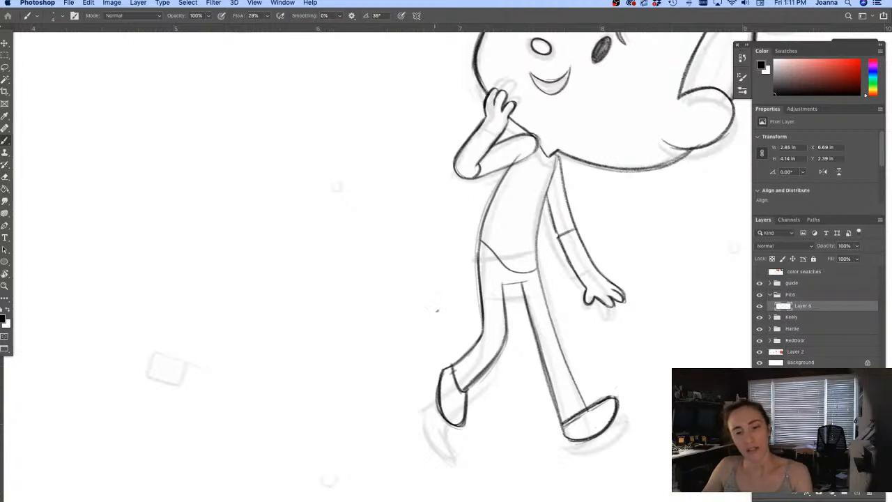
pyautogui.press('e')
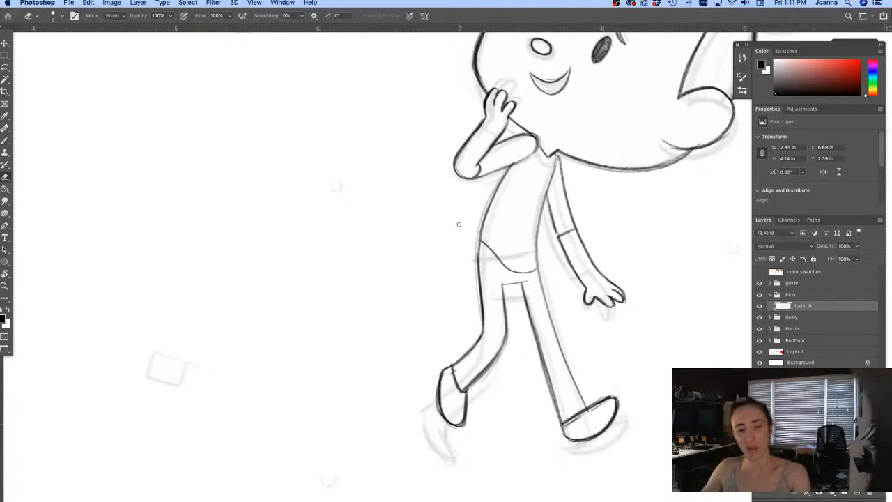
pyautogui.moveTo(457, 370)
pyautogui.mouseDown()
pyautogui.moveTo(513, 236)
pyautogui.moveTo(495, 320)
pyautogui.moveTo(446, 366)
pyautogui.mouseUp()
pyautogui.press('b')
pyautogui.moveTo(481, 339)
pyautogui.mouseDown()
pyautogui.moveTo(440, 369)
pyautogui.moveTo(459, 389)
pyautogui.mouseUp()
# Step: Select Pico's bent leg with the Lasso, rotate it slightly outward so the foot swings farther back, and deselect it
pyautogui.scroll(-4, 387, 394)
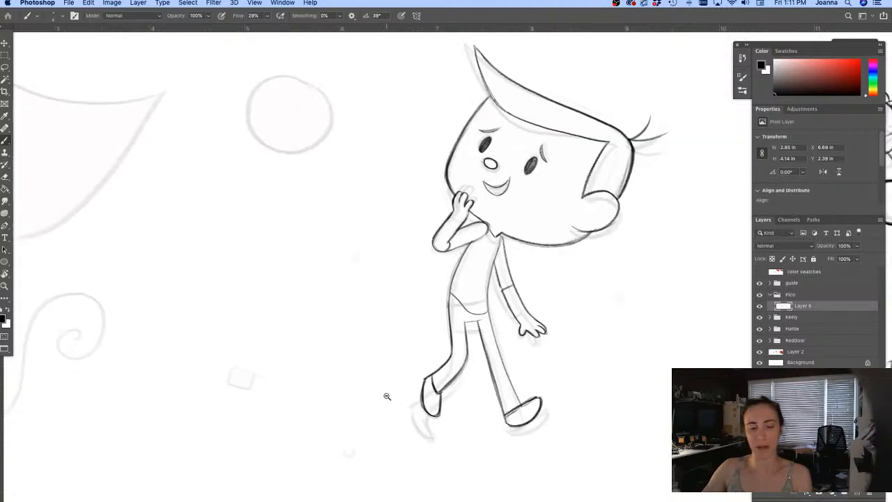
pyautogui.moveTo(362, 413)
pyautogui.mouseDown()
pyautogui.moveTo(440, 430)
pyautogui.moveTo(519, 361)
pyautogui.moveTo(481, 361)
pyautogui.moveTo(515, 353)
pyautogui.moveTo(533, 424)
pyautogui.moveTo(446, 375)
pyautogui.mouseUp()
pyautogui.press('l')
pyautogui.press('super+t')
pyautogui.moveTo(444, 446)
pyautogui.mouseDown()
pyautogui.moveTo(435, 459)
pyautogui.moveTo(401, 427)
pyautogui.mouseUp()
pyautogui.moveTo(478, 440); pyautogui.dragTo(473, 432)
pyautogui.press('Return')
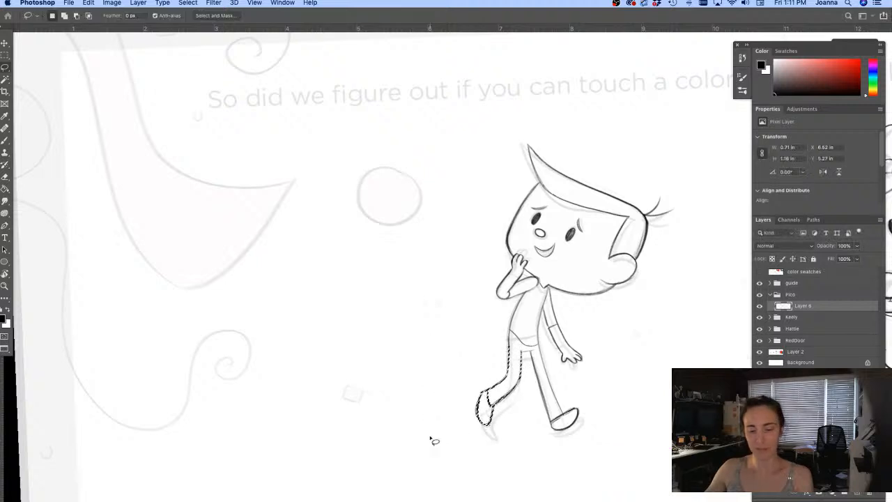
pyautogui.press('super+d')
# Step: Erase and redraw the fingers of Pico's raised hand so they spread apart, adding another finger at the outer edge
pyautogui.click(513, 370)
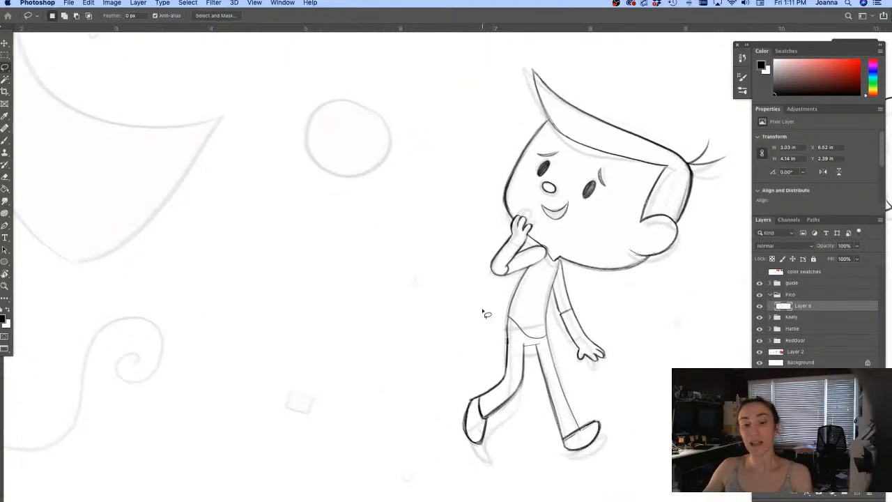
pyautogui.click(490, 240)
pyautogui.press('e')
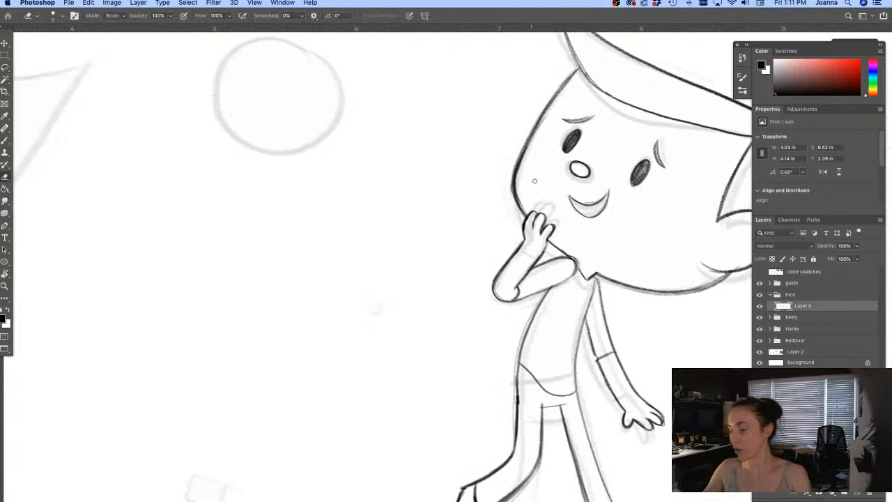
pyautogui.moveTo(540, 239)
pyautogui.mouseDown()
pyautogui.moveTo(533, 216)
pyautogui.moveTo(526, 232)
pyautogui.moveTo(544, 242)
pyautogui.moveTo(543, 218)
pyautogui.mouseUp()
pyautogui.press('b')
pyautogui.moveTo(548, 215); pyautogui.dragTo(541, 237)
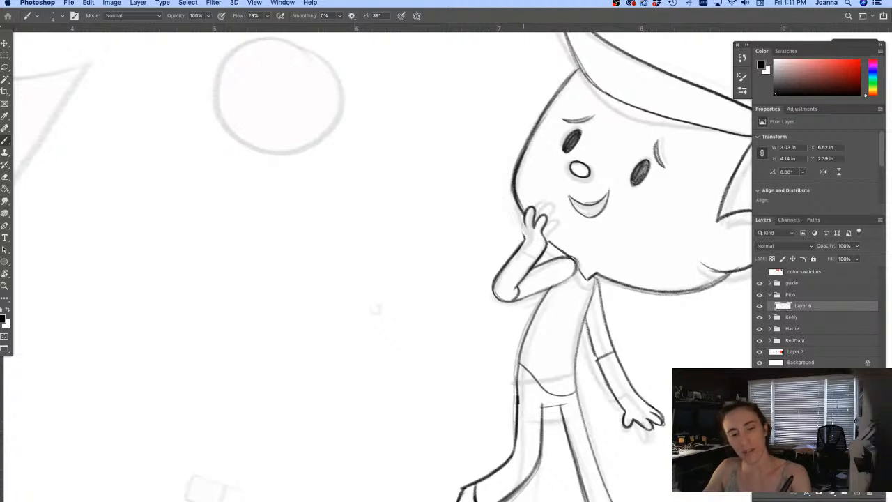
pyautogui.press('e')
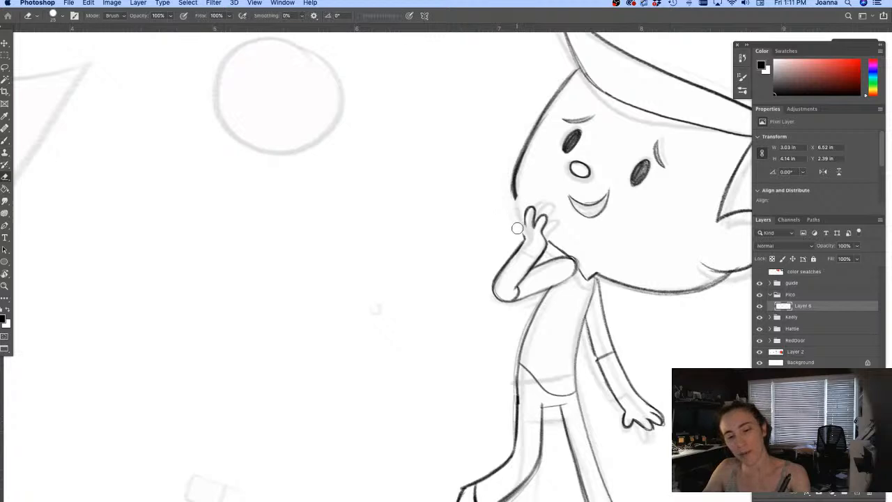
pyautogui.press('b')
pyautogui.moveTo(523, 225); pyautogui.dragTo(517, 241)
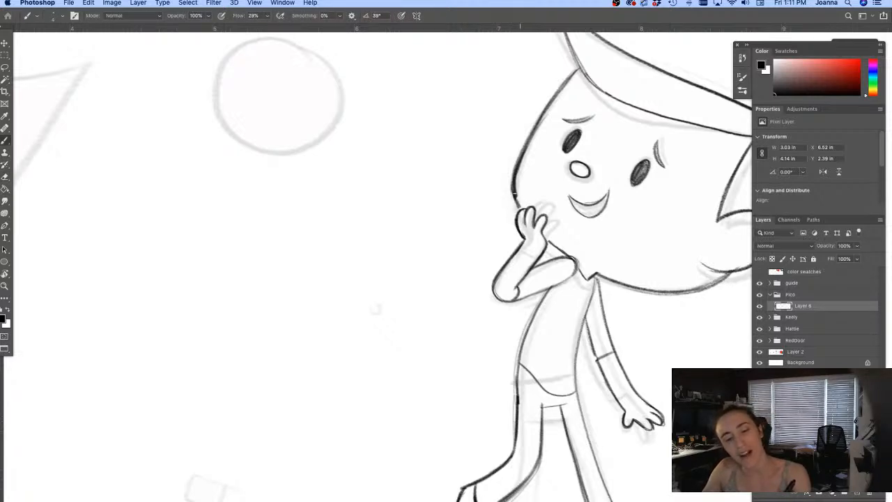
# Step: Erase the lower cheek outline above Pico's raised hand and redraw the face contour from the hairline to the fingers
pyautogui.press('e')
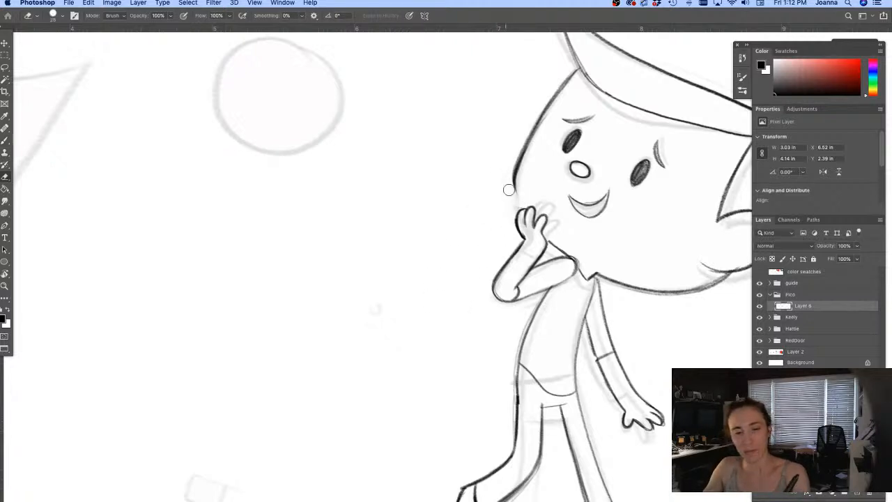
pyautogui.press('b')
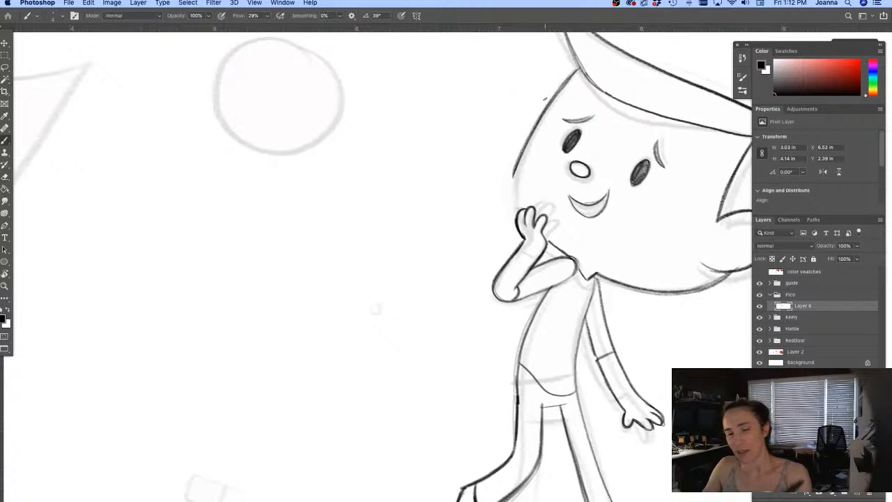
pyautogui.moveTo(577, 68); pyautogui.dragTo(514, 183)
pyautogui.moveTo(530, 145)
pyautogui.mouseDown()
pyautogui.moveTo(514, 175)
pyautogui.moveTo(511, 211)
pyautogui.mouseUp()
pyautogui.moveTo(513, 170); pyautogui.dragTo(518, 211)
pyautogui.moveTo(518, 169)
pyautogui.mouseDown()
pyautogui.moveTo(518, 207)
pyautogui.moveTo(507, 169)
pyautogui.moveTo(504, 185)
pyautogui.moveTo(507, 155)
pyautogui.mouseUp()
pyautogui.press('e')
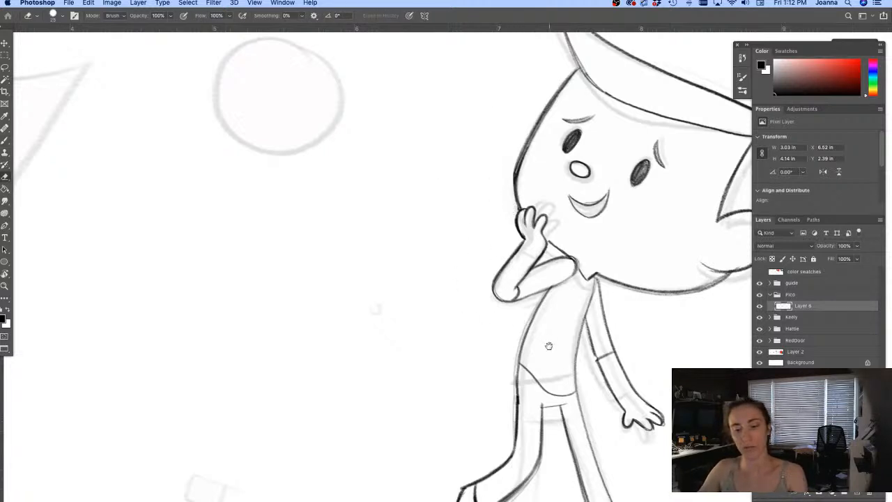
# Step: Stretch Pico's lassoed jaw line to about 109% width, tilting it up toward the ear, and erase the overlapping lines where they meet
pyautogui.hscroll(5, 452, 307)
pyautogui.press('l')
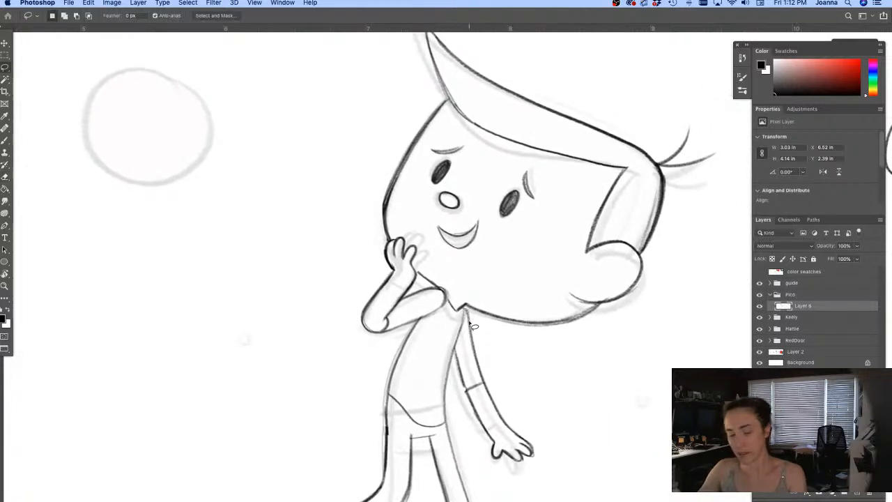
pyautogui.moveTo(464, 301)
pyautogui.mouseDown()
pyautogui.moveTo(598, 306)
pyautogui.moveTo(579, 340)
pyautogui.moveTo(486, 335)
pyautogui.moveTo(467, 306)
pyautogui.mouseUp()
pyautogui.hotkey('ctrl', 't')
pyautogui.moveTo(534, 321); pyautogui.dragTo(459, 300)
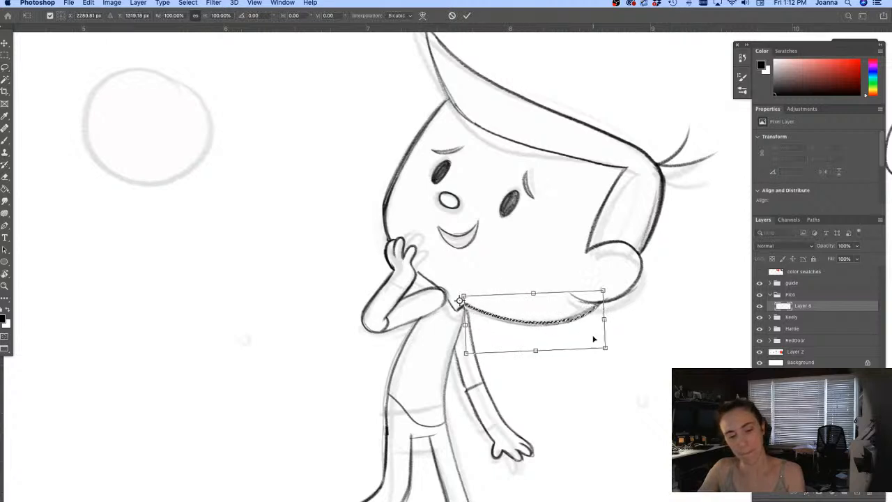
pyautogui.moveTo(605, 320); pyautogui.dragTo(615, 307)
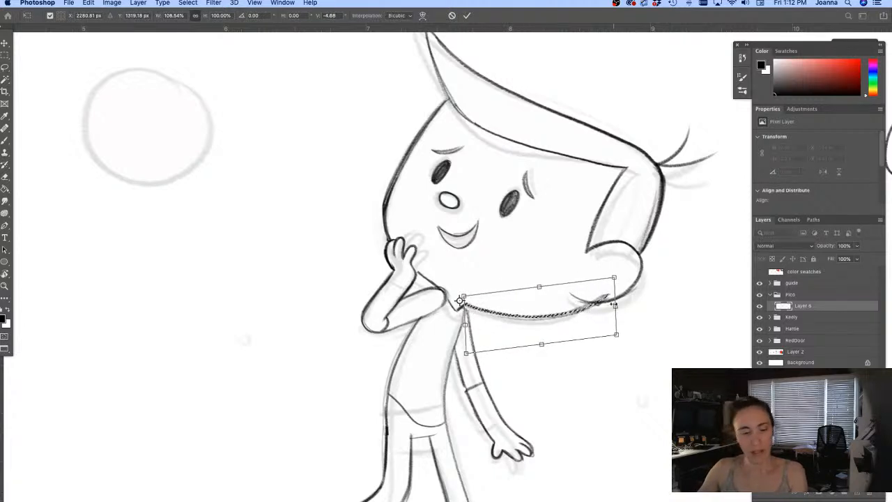
pyautogui.press('Return')
pyautogui.press('e')
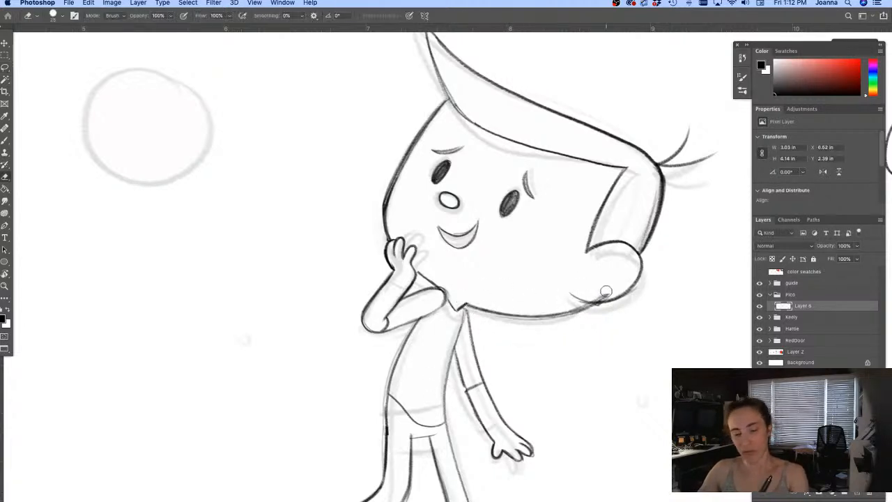
pyautogui.moveTo(568, 292)
pyautogui.mouseDown()
pyautogui.moveTo(630, 282)
pyautogui.moveTo(635, 268)
pyautogui.moveTo(619, 299)
pyautogui.moveTo(581, 307)
pyautogui.mouseUp()
pyautogui.press('b')
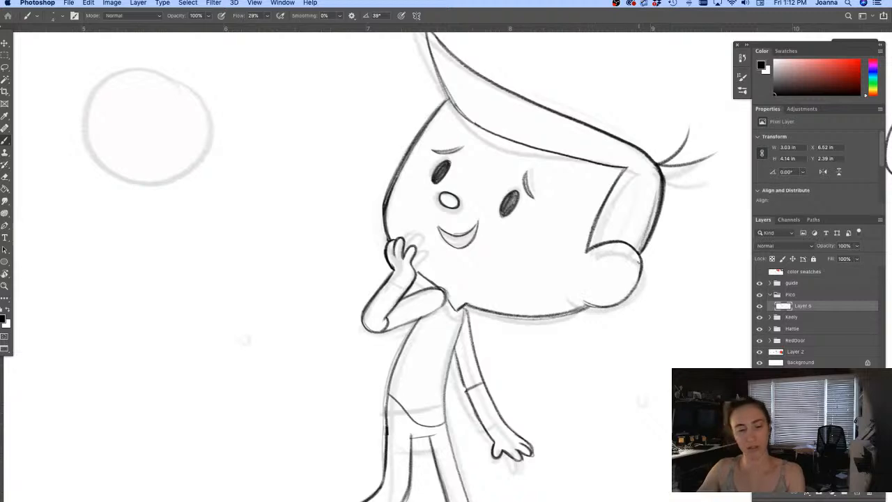
# Step: Scale Pico's whole line drawing up slightly to about 3.11 by 4.25 in
pyautogui.keyDown('alt'); pyautogui.click(366, 412); pyautogui.keyUp('alt')
pyautogui.keyDown('alt'); pyautogui.click(368, 420); pyautogui.keyUp('alt')
pyautogui.moveTo(317, 439); pyautogui.dragTo(390, 386)
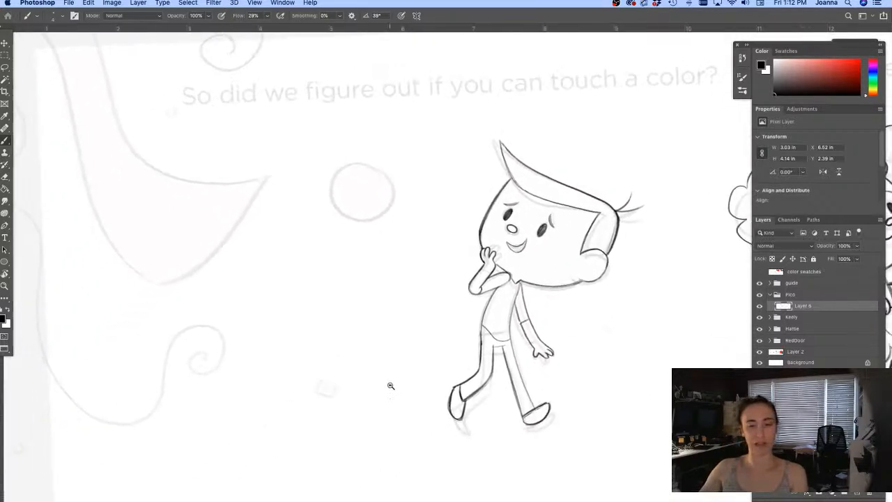
pyautogui.keyDown('alt'); pyautogui.click(370, 395); pyautogui.keyUp('alt')
pyautogui.keyDown('alt'); pyautogui.click(366, 394); pyautogui.keyUp('alt')
pyautogui.press('r')
pyautogui.moveTo(302, 432)
pyautogui.mouseDown()
pyautogui.moveTo(283, 418)
pyautogui.moveTo(302, 423)
pyautogui.mouseUp()
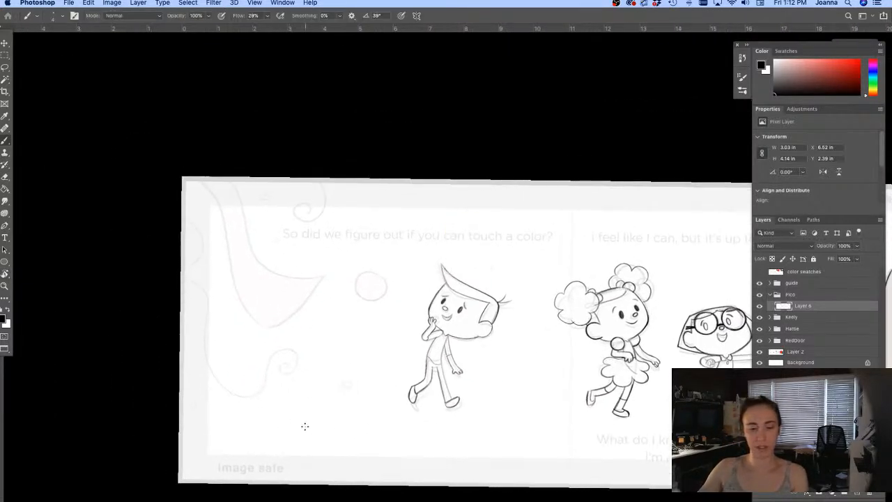
pyautogui.moveTo(351, 456); pyautogui.dragTo(324, 438)
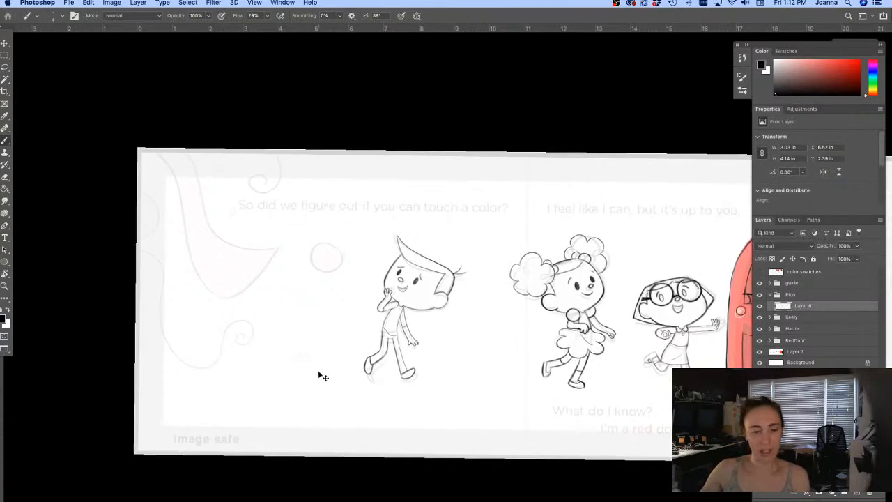
pyautogui.hotkey('ctrl', 't')
pyautogui.moveTo(361, 382); pyautogui.dragTo(357, 384)
pyautogui.press('Return')
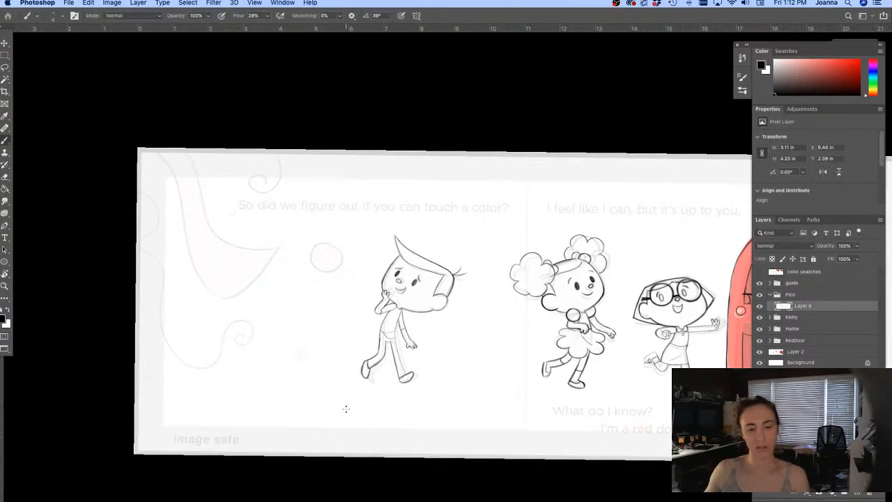
# Step: Compare Pico's line drawing with the rough sketch by toggling the visibility of Layer 2 and Layer 6
pyautogui.click(760, 352)
pyautogui.click(760, 352)
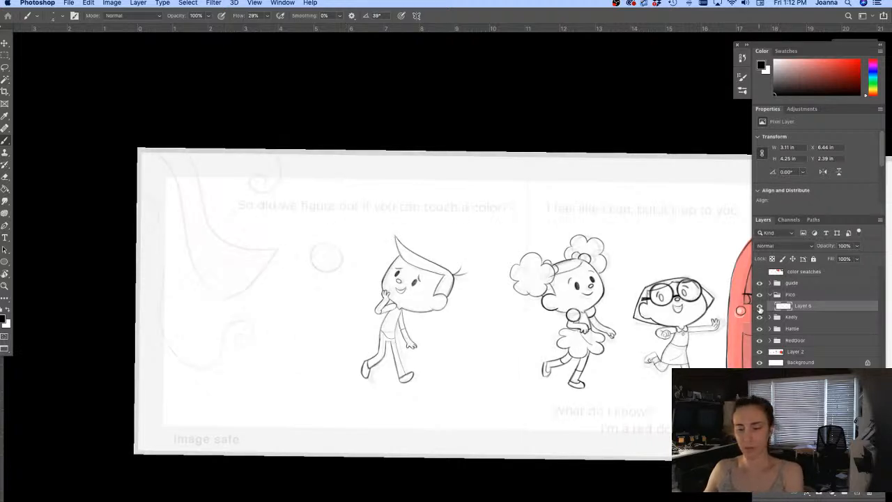
pyautogui.click(760, 306)
pyautogui.click(760, 307)
pyautogui.click(759, 306)
pyautogui.click(760, 306)
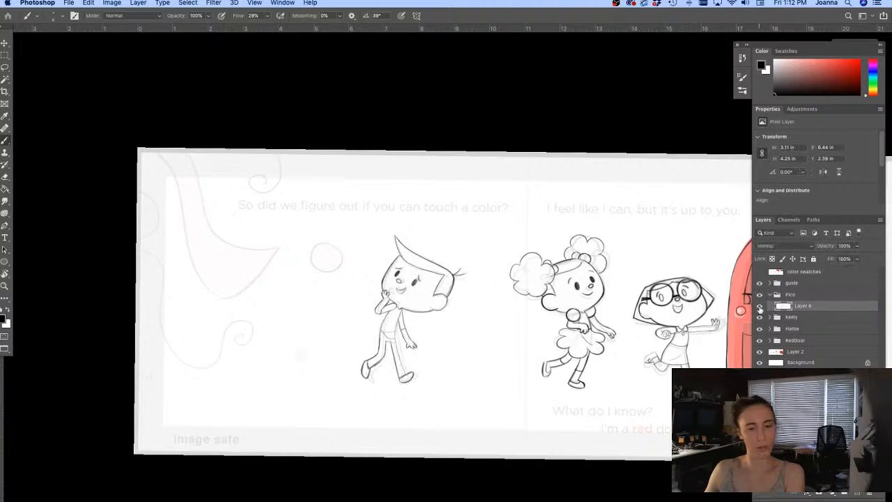
# Step: Hide the rough sketch on Layer 2 and review the spread's clean line art in full-screen view
pyautogui.click(759, 352)
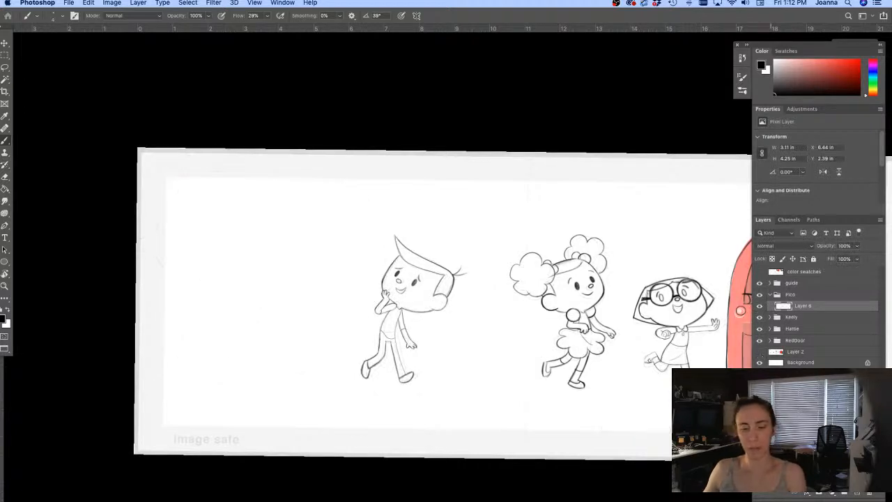
pyautogui.moveTo(518, 425)
pyautogui.mouseDown()
pyautogui.moveTo(300, 404)
pyautogui.moveTo(414, 398)
pyautogui.mouseUp()
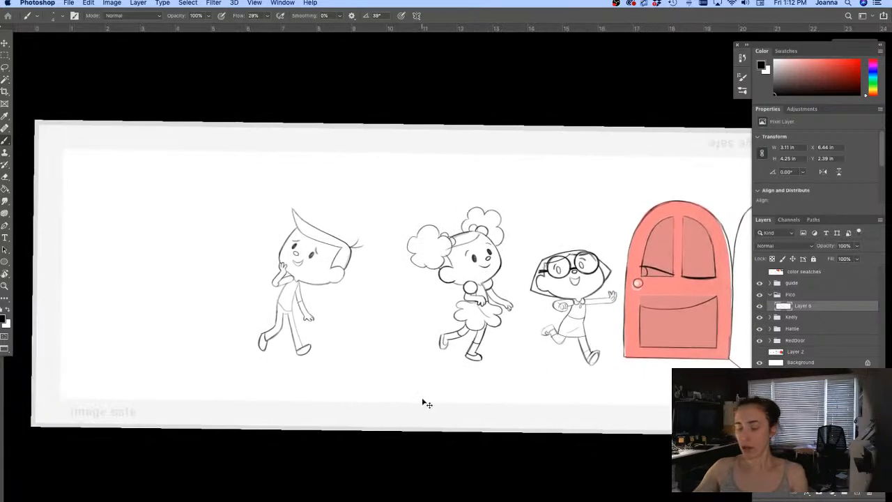
pyautogui.press('f')
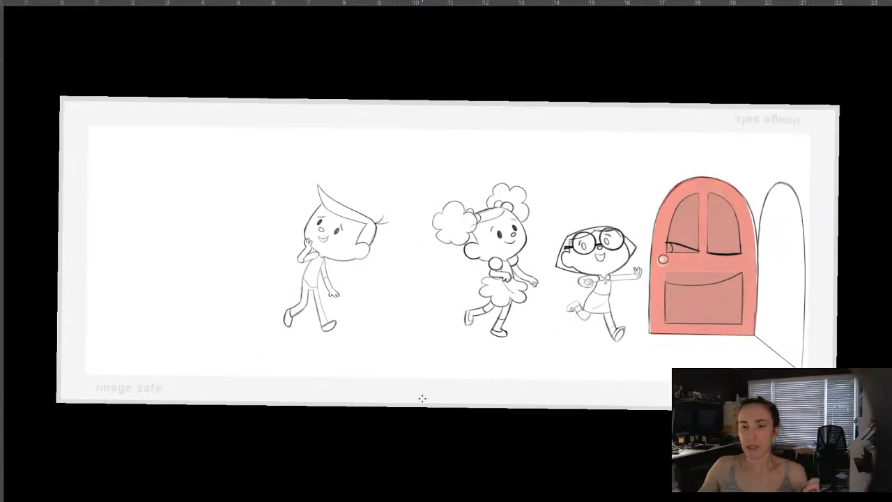
pyautogui.press('f')
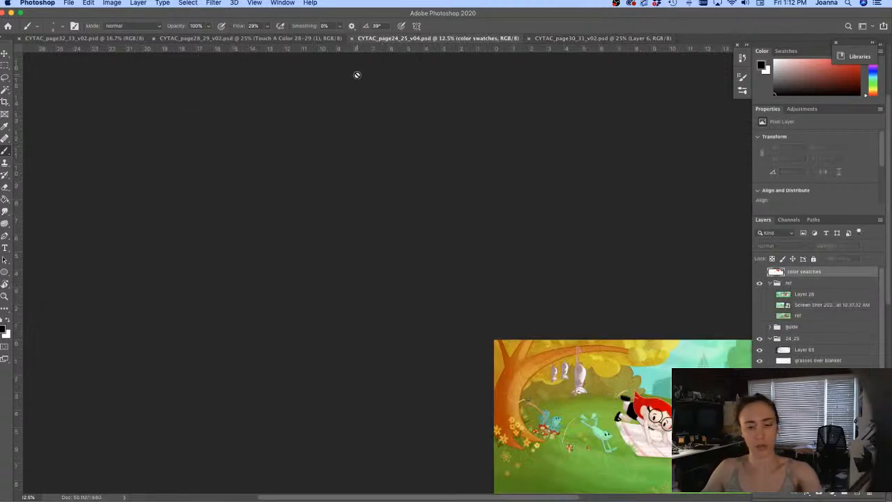
# Step: Compare the current spread with the finished page 24–25 illustration and the page 28–29 character line art in the other open documents
pyautogui.click(404, 38)
pyautogui.moveTo(365, 237); pyautogui.dragTo(163, 121)
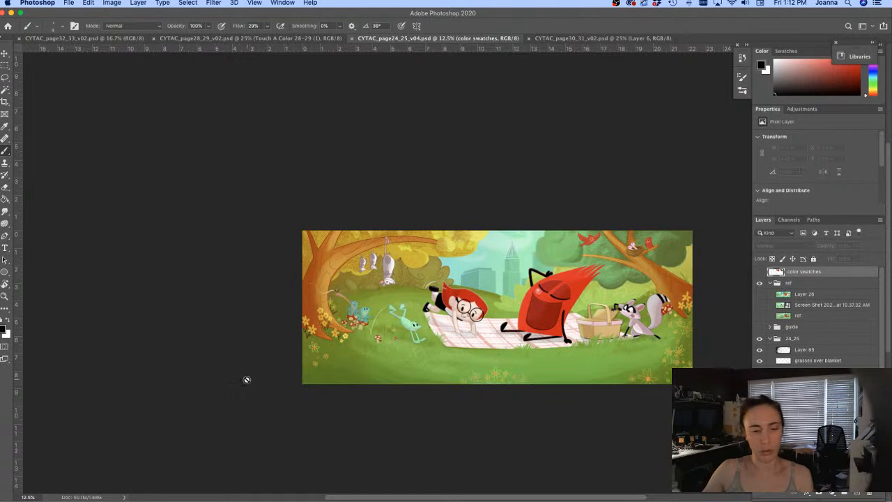
pyautogui.click(296, 39)
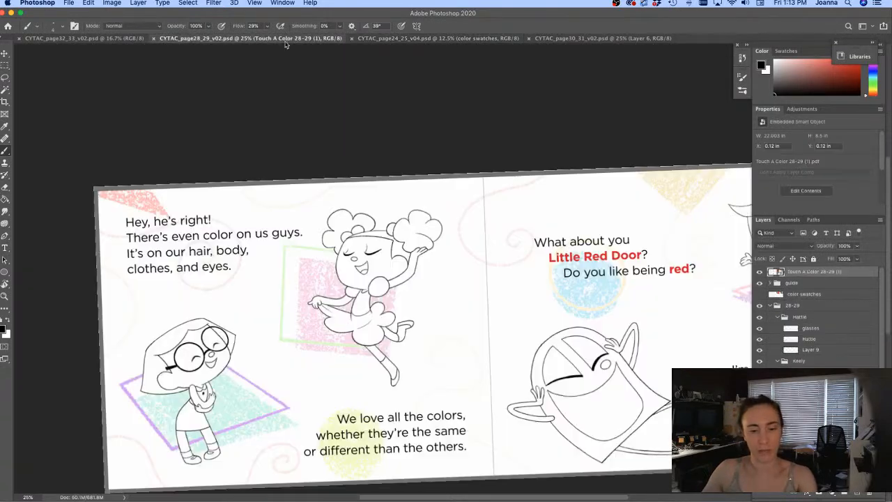
pyautogui.press('super+minus')
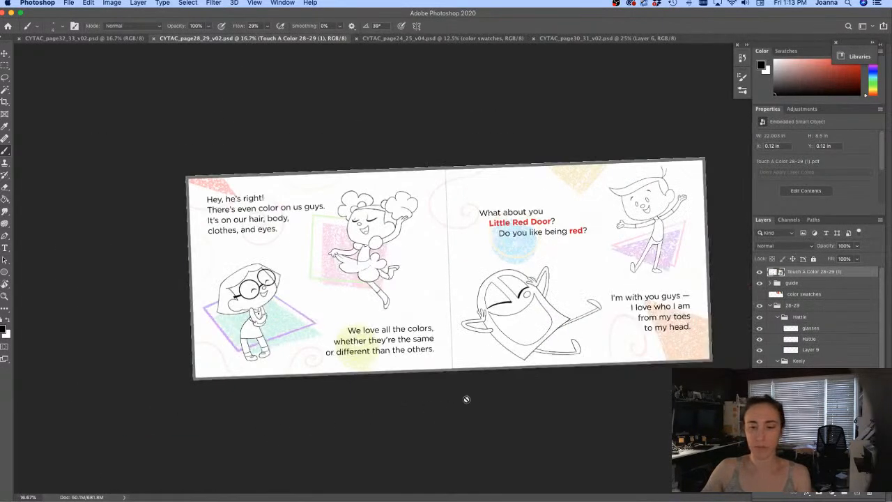
pyautogui.click(570, 40)
pyautogui.click(320, 40)
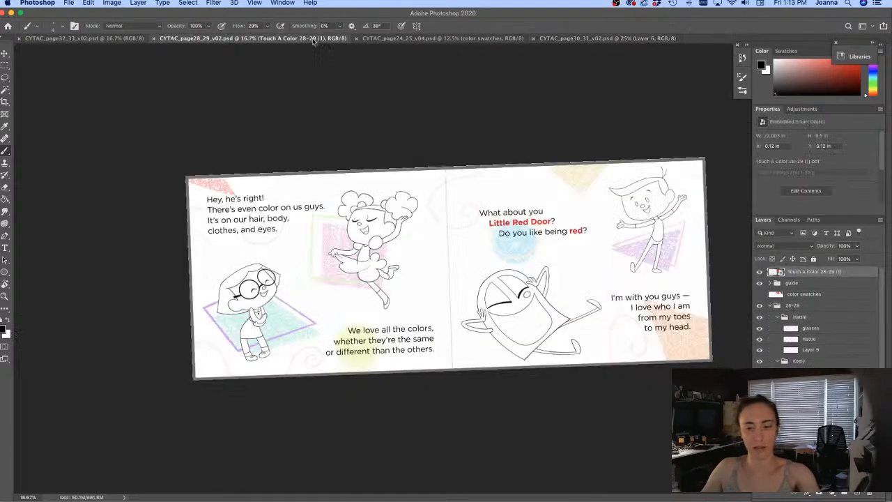
pyautogui.click(562, 39)
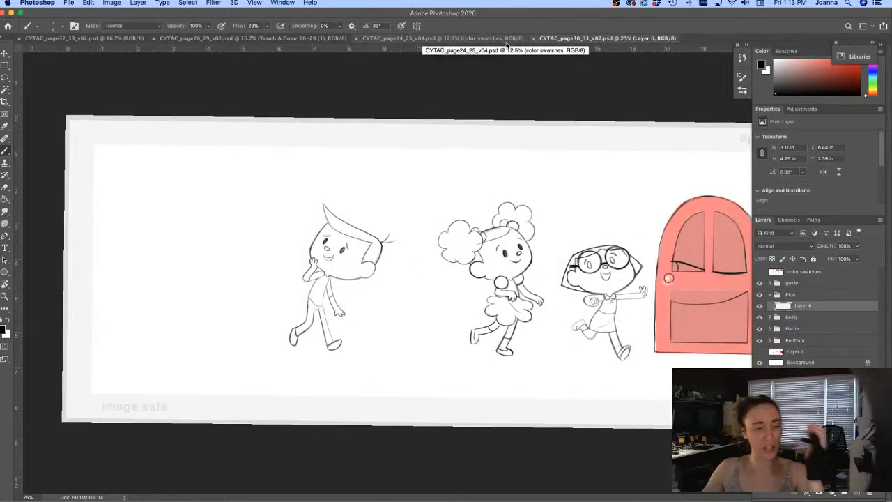
pyautogui.click(259, 39)
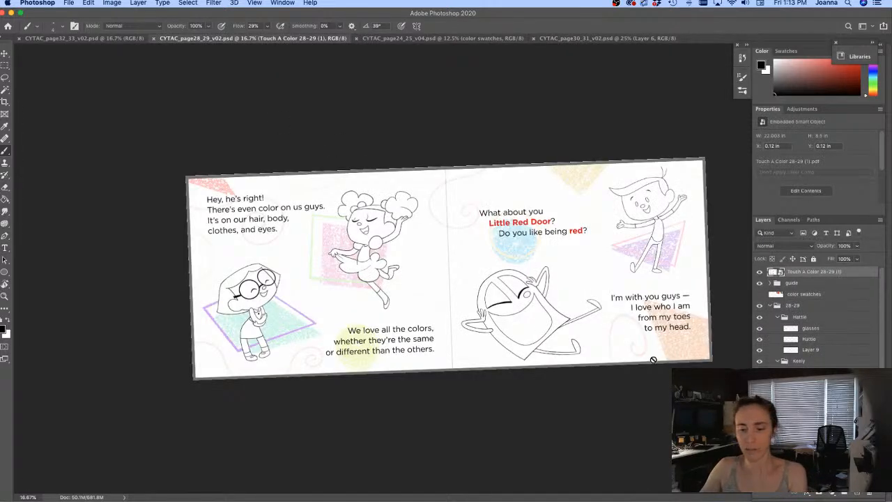
# Step: Collapse the Hattie, Keely and RedDoor layer groups in the page 28–29 document
pyautogui.keyDown('super'); pyautogui.click(659, 265); pyautogui.keyUp('super')
pyautogui.keyDown('super'); pyautogui.click(660, 257); pyautogui.keyUp('super')
pyautogui.keyDown('super'); pyautogui.click(661, 255); pyautogui.keyUp('super')
pyautogui.moveTo(667, 293); pyautogui.dragTo(421, 329)
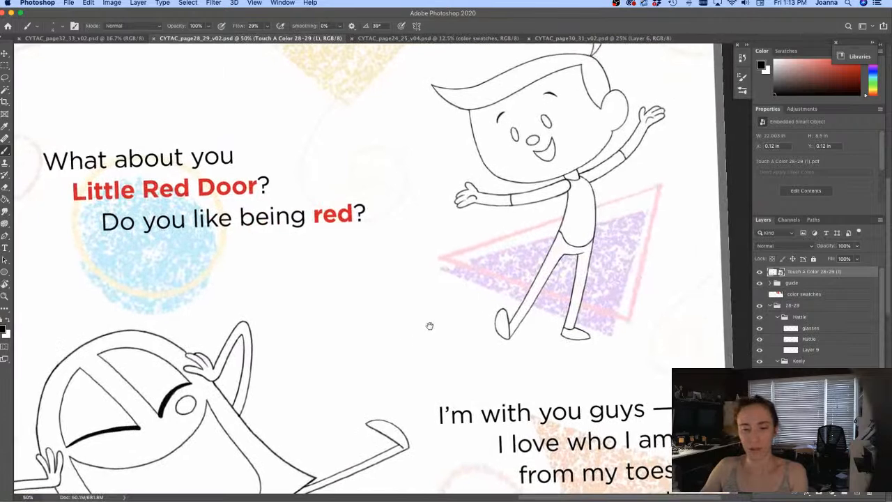
pyautogui.keyDown('super'); pyautogui.click(555, 287); pyautogui.keyUp('super')
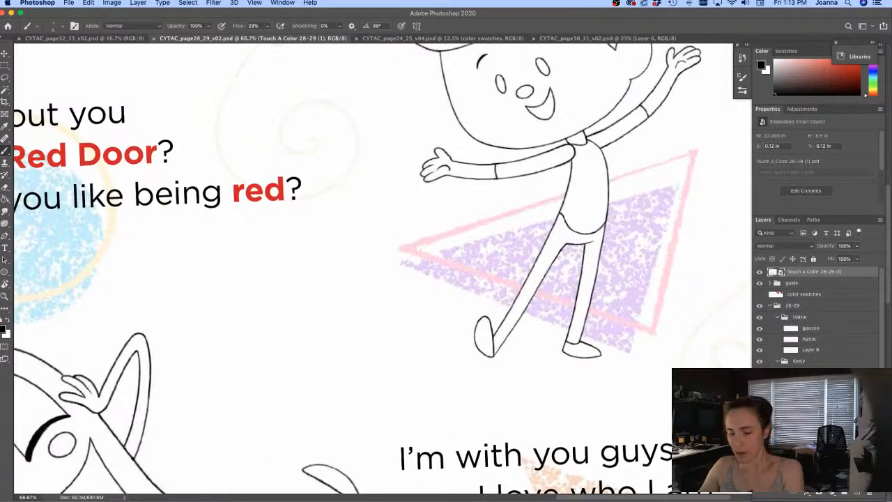
pyautogui.scroll(-4, 815, 317)
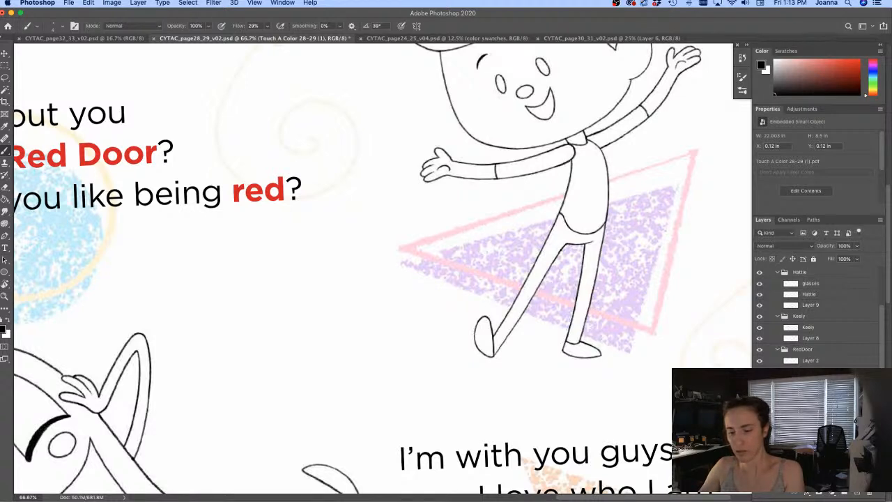
pyautogui.press('super+minus')
pyautogui.press('super+minus')
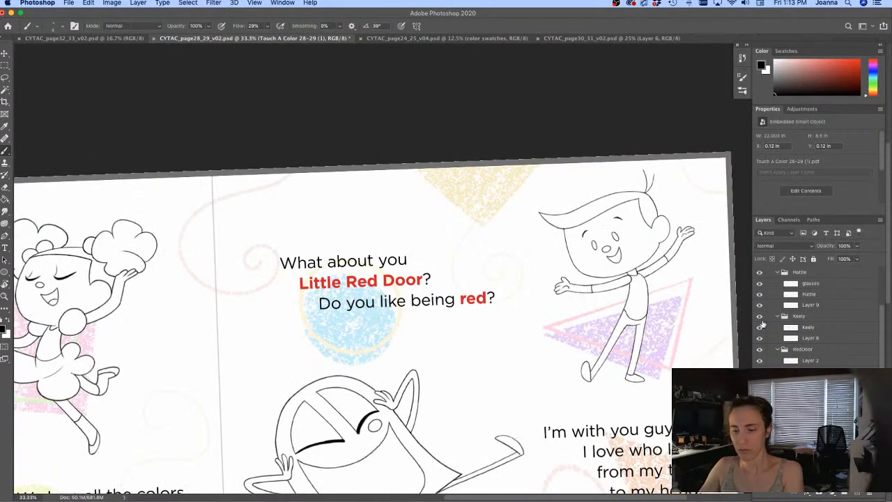
pyautogui.click(775, 317)
pyautogui.click(779, 296)
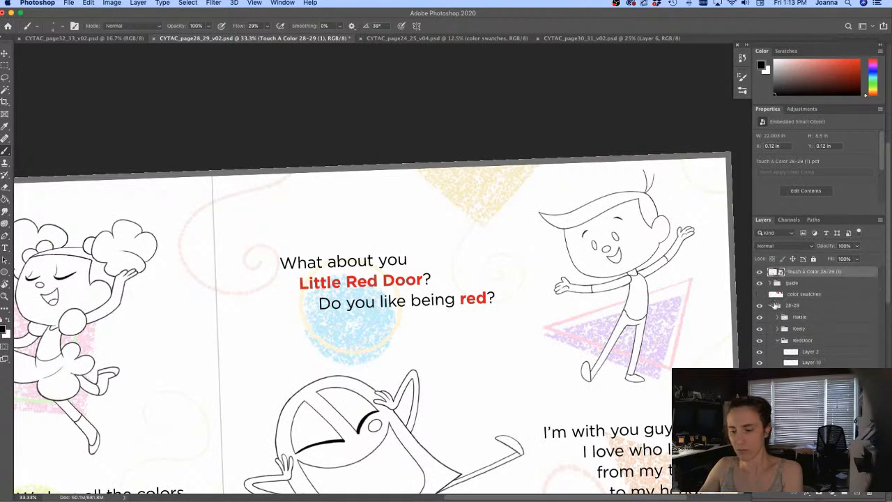
pyautogui.click(778, 341)
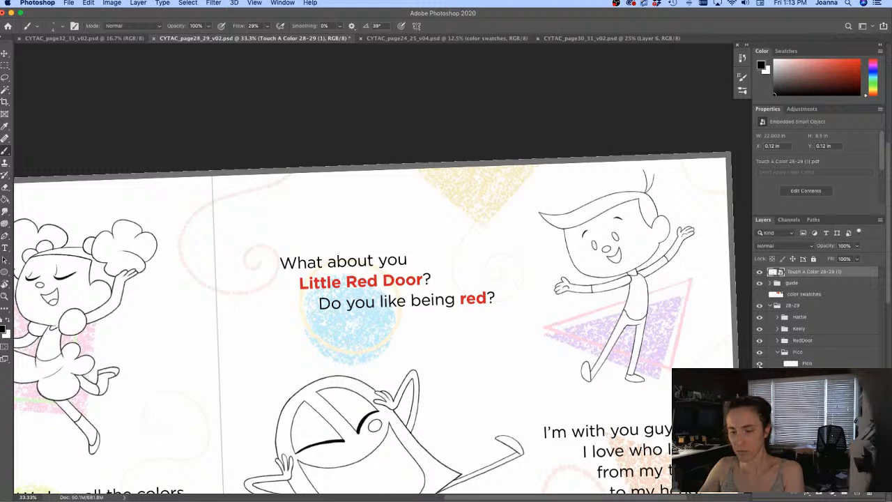
# Step: Hide the Touch A Color 28-29 (1) text layer and make the Pico line-art layer active
pyautogui.click(759, 271)
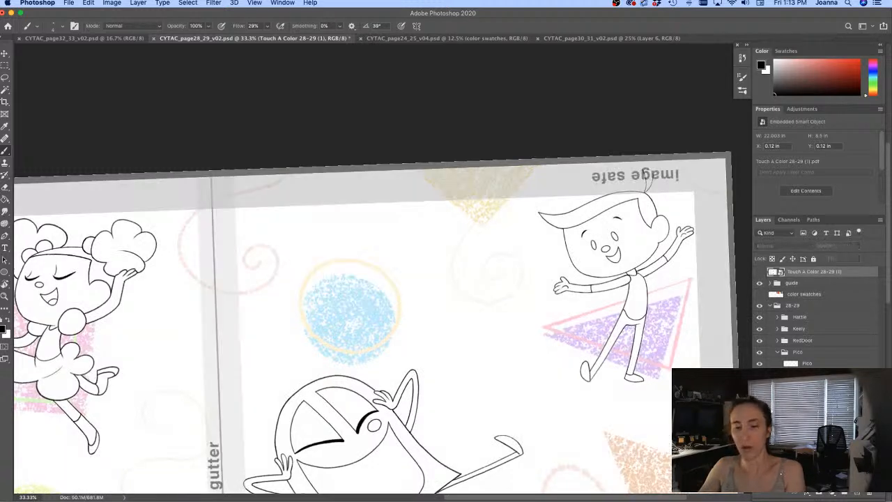
pyautogui.click(759, 363)
pyautogui.click(760, 363)
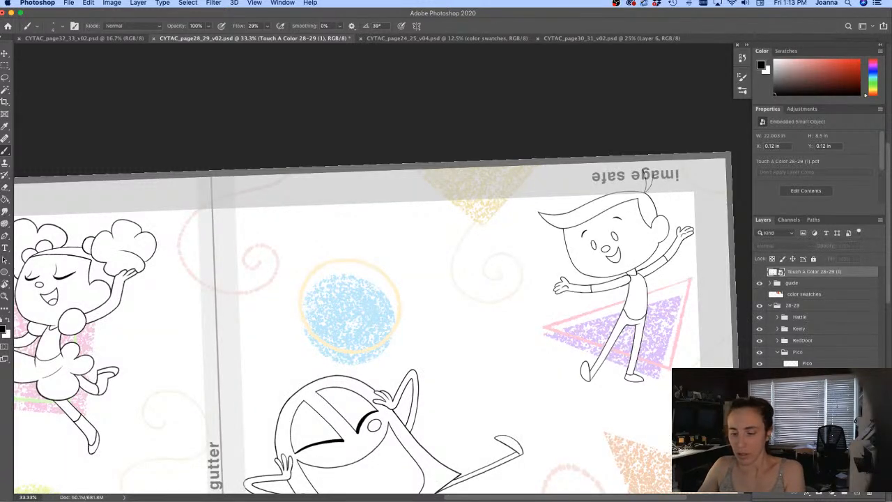
pyautogui.click(806, 363)
# Step: Choose the Ballpoint brush from Kyle's Inkbox set in the megapack brushes for the line work
pyautogui.keyDown('super'); pyautogui.click(637, 344); pyautogui.keyUp('super')
pyautogui.click(743, 91)
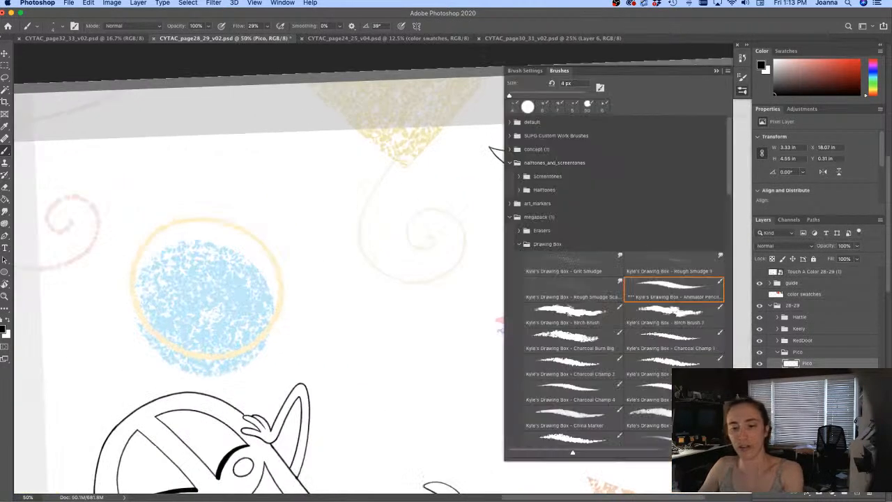
pyautogui.click(518, 244)
pyautogui.click(518, 257)
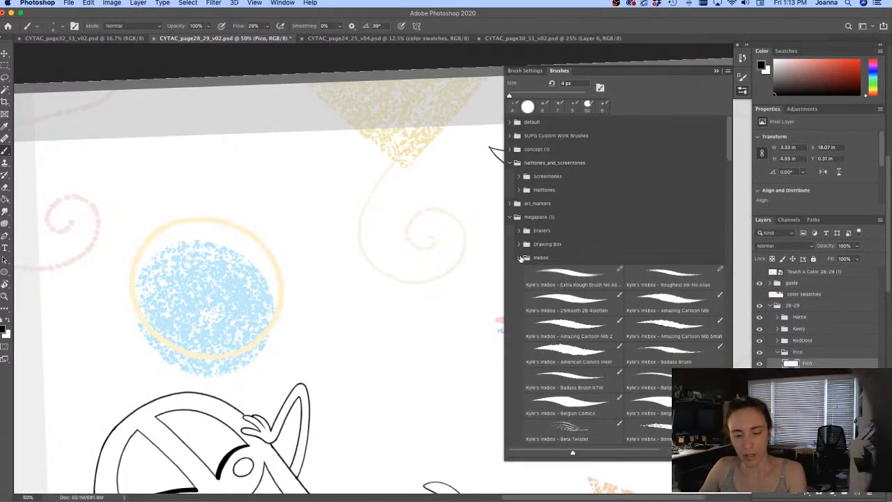
pyautogui.click(651, 379)
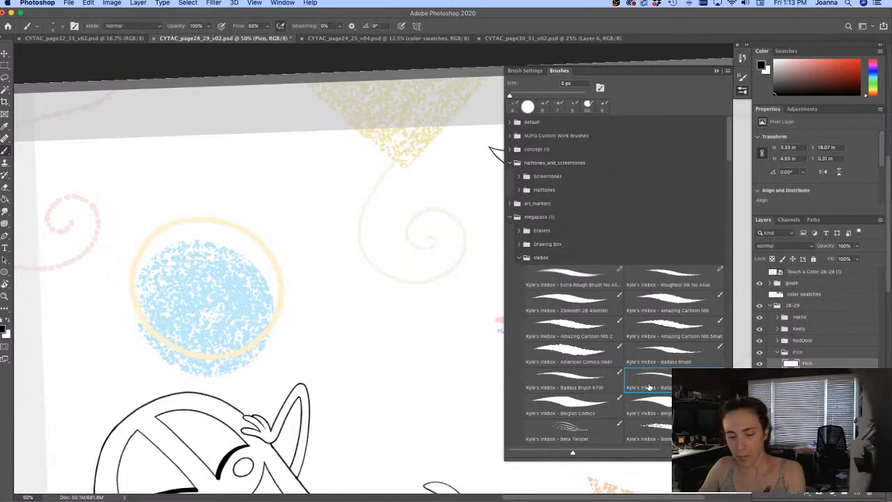
pyautogui.click(743, 90)
# Step: Draw a wider outer contour on Pico's standing leg, running from the hip down to the shoe
pyautogui.keyDown('super'); pyautogui.click(653, 375); pyautogui.keyUp('super')
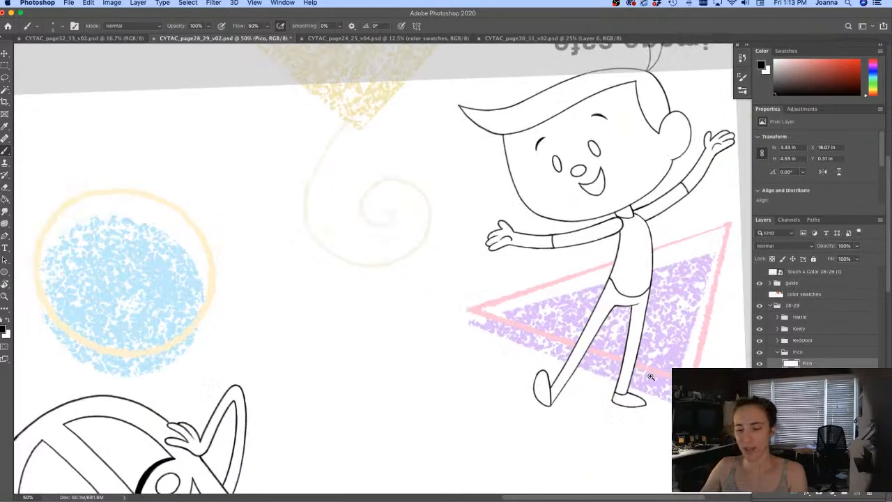
pyautogui.keyDown('super'); pyautogui.click(636, 375); pyautogui.keyUp('super')
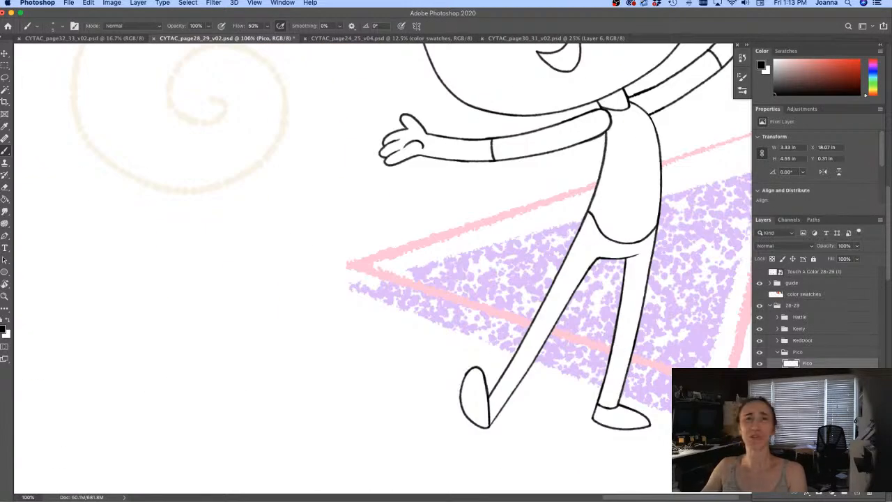
pyautogui.moveTo(655, 227); pyautogui.dragTo(629, 322)
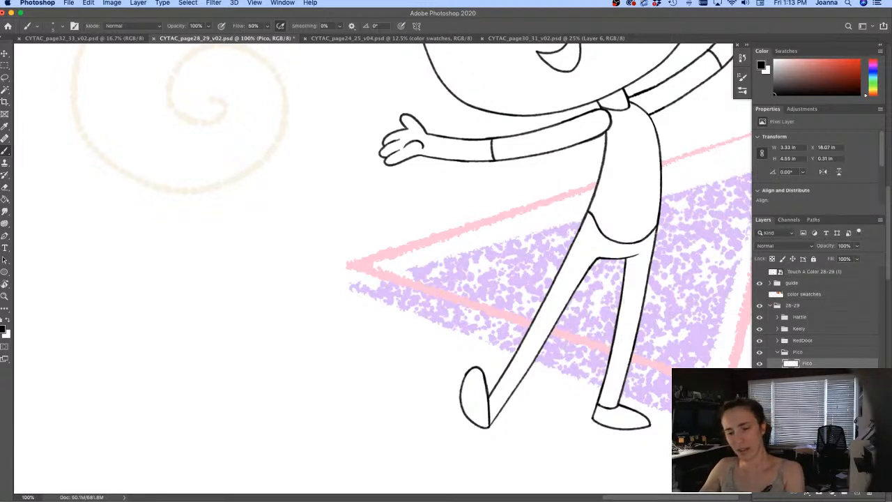
pyautogui.moveTo(656, 240)
pyautogui.mouseDown()
pyautogui.moveTo(635, 387)
pyautogui.moveTo(620, 421)
pyautogui.mouseUp()
pyautogui.press('super+z')
pyautogui.moveTo(655, 224); pyautogui.dragTo(633, 408)
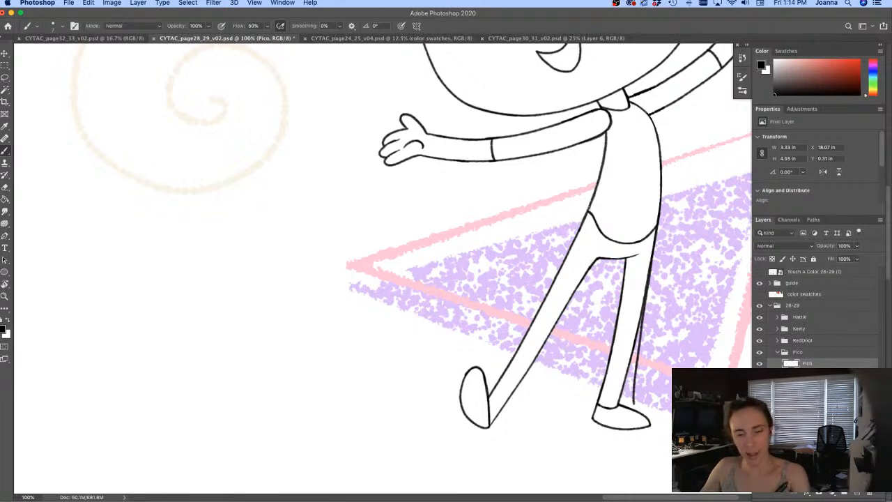
# Step: Draw a flared outer contour on Pico's outstretched leg, widening it toward the ankle
pyautogui.moveTo(583, 222); pyautogui.dragTo(489, 380)
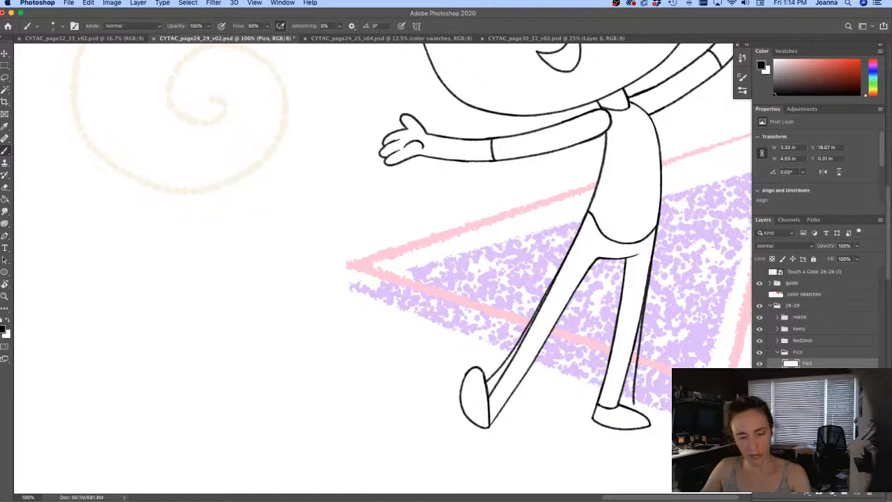
pyautogui.press('super+z')
pyautogui.moveTo(578, 233)
pyautogui.mouseDown()
pyautogui.moveTo(554, 284)
pyautogui.moveTo(483, 377)
pyautogui.mouseUp()
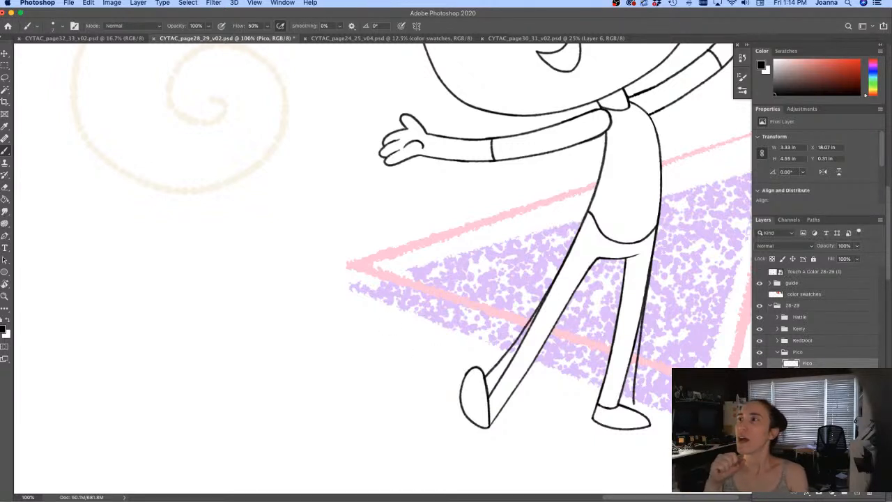
# Step: Erase the old inner contour lines on both of Pico's legs and the top of the raised shoe
pyautogui.hotkey('shift', 'Tab')
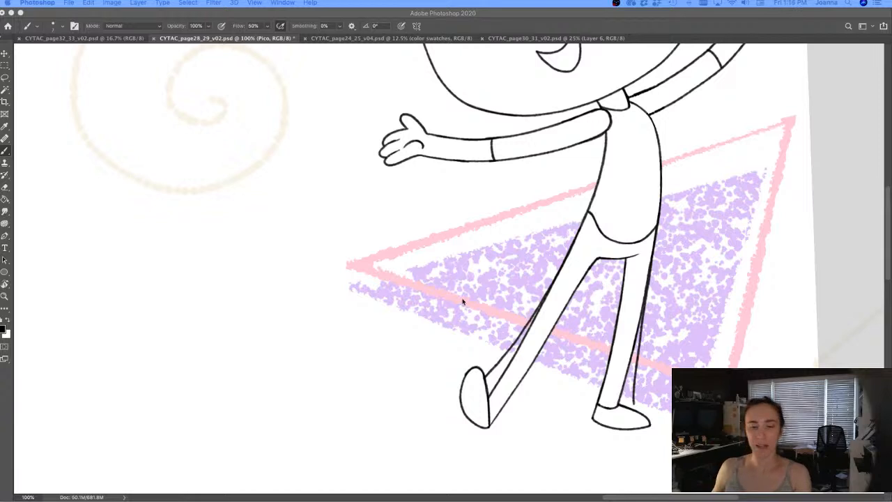
pyautogui.press('Tab')
pyautogui.press('e')
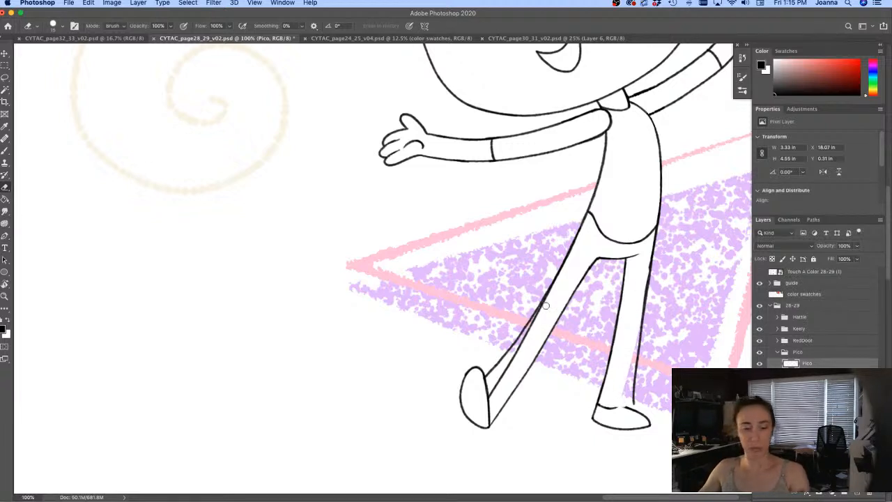
pyautogui.moveTo(530, 327); pyautogui.dragTo(509, 364)
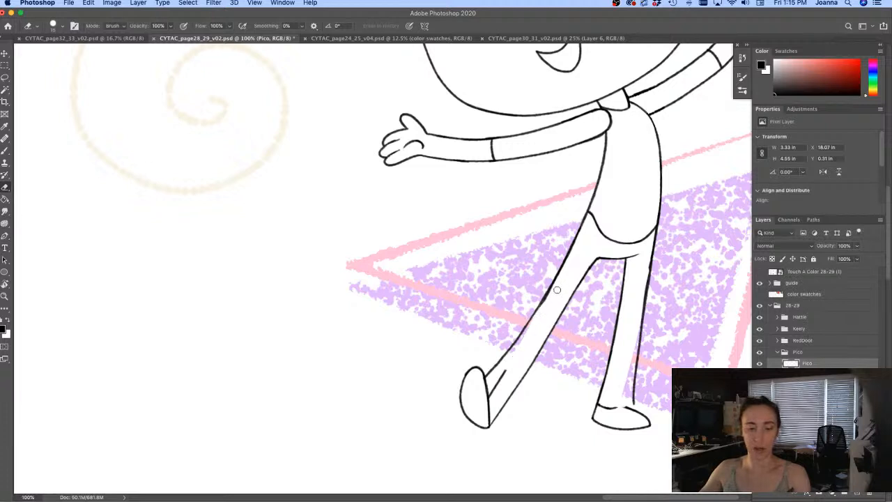
pyautogui.moveTo(512, 361)
pyautogui.mouseDown()
pyautogui.moveTo(481, 397)
pyautogui.moveTo(477, 356)
pyautogui.moveTo(481, 395)
pyautogui.moveTo(469, 399)
pyautogui.moveTo(464, 362)
pyautogui.mouseUp()
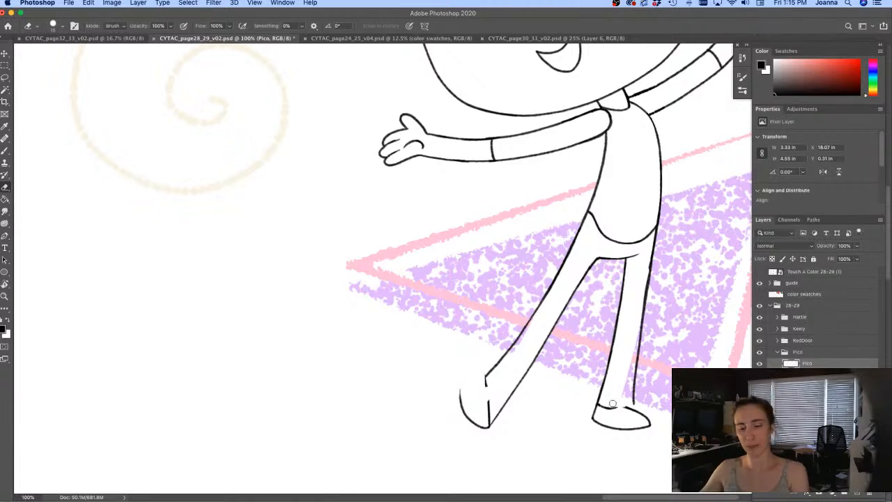
# Step: Select the toe of Pico's standing shoe with the Lasso and stretch it to about 135% width
pyautogui.press('l')
pyautogui.moveTo(623, 406)
pyautogui.mouseDown()
pyautogui.moveTo(666, 442)
pyautogui.moveTo(623, 435)
pyautogui.moveTo(624, 420)
pyautogui.moveTo(633, 428)
pyautogui.moveTo(611, 422)
pyautogui.mouseUp()
pyautogui.press('super+t')
pyautogui.moveTo(668, 424); pyautogui.dragTo(673, 422)
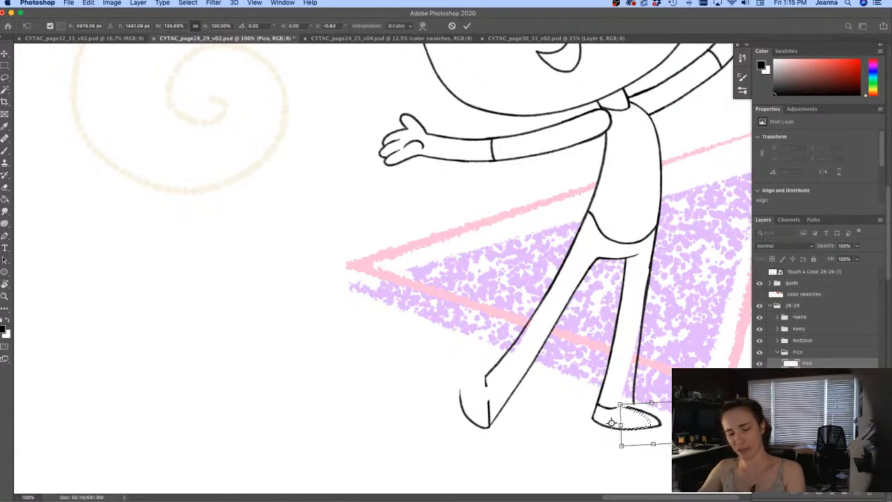
pyautogui.press('Return')
pyautogui.press('super+d')
# Step: Erase the old trouser hem and the upper shoe line at Pico's standing foot
pyautogui.press('e')
pyautogui.keyDown('super'); pyautogui.click(622, 440); pyautogui.keyUp('super')
pyautogui.moveTo(628, 377); pyautogui.dragTo(671, 390)
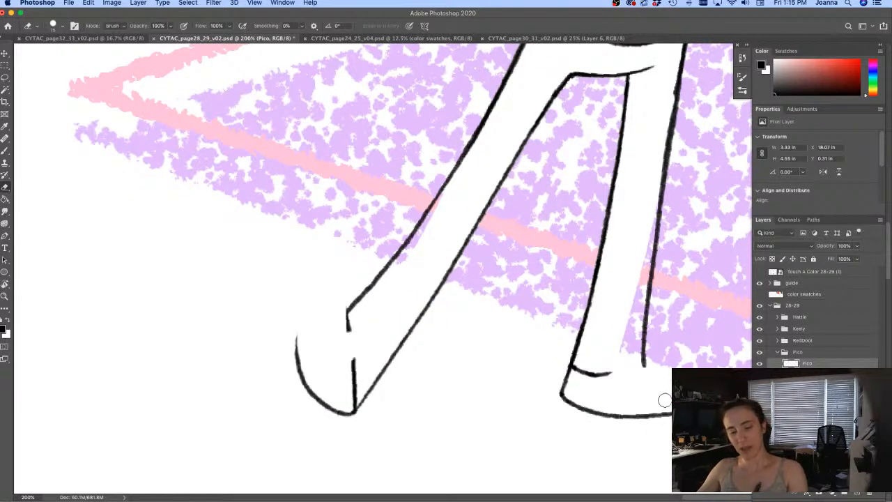
pyautogui.moveTo(620, 369)
pyautogui.mouseDown()
pyautogui.moveTo(590, 372)
pyautogui.moveTo(591, 355)
pyautogui.moveTo(580, 374)
pyautogui.mouseUp()
# Step: Redraw the trouser hem, shoe top and sole line of Pico's standing foot to fit the wider leg
pyautogui.press('b')
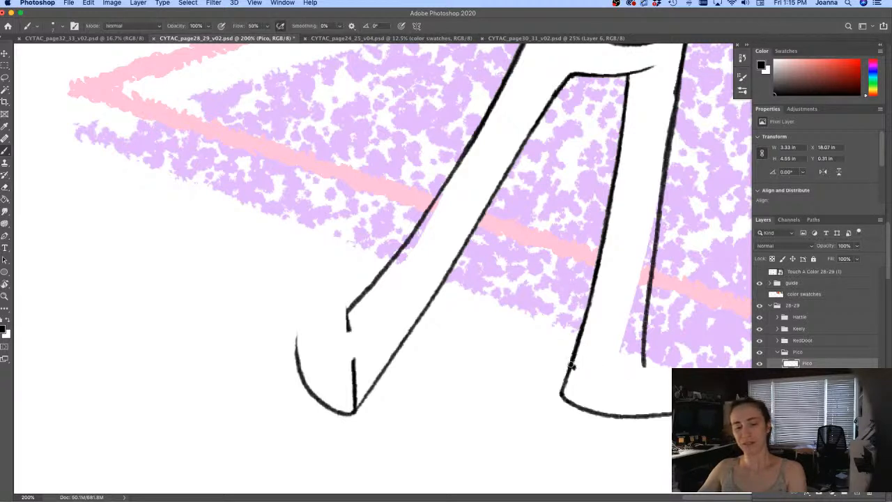
pyautogui.moveTo(642, 364); pyautogui.dragTo(672, 371)
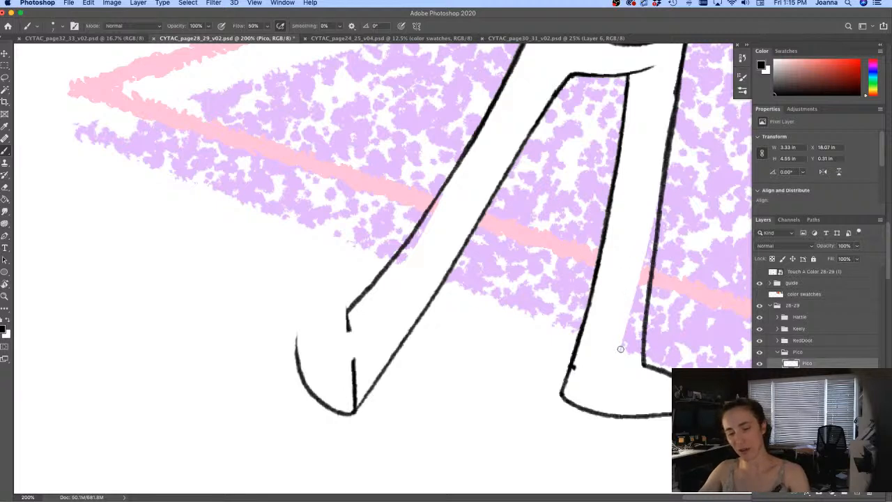
pyautogui.moveTo(644, 367)
pyautogui.mouseDown()
pyautogui.moveTo(573, 364)
pyautogui.moveTo(609, 375)
pyautogui.moveTo(648, 364)
pyautogui.mouseUp()
pyautogui.press('super+z')
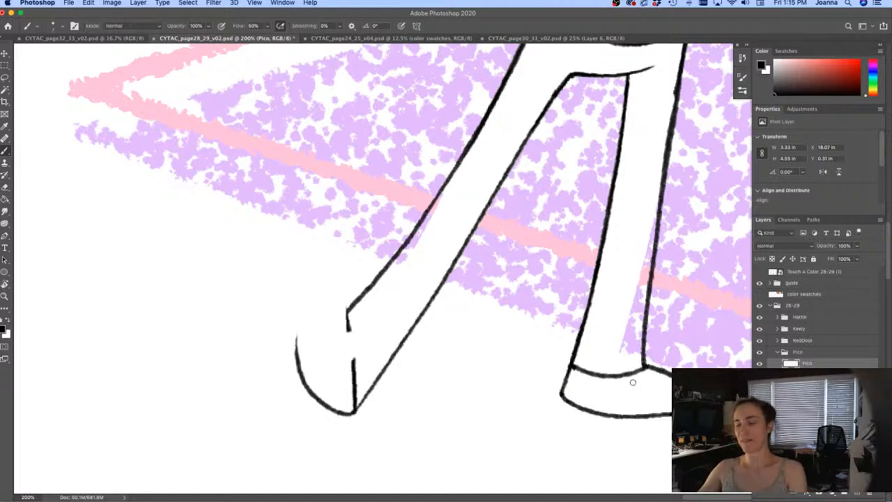
pyautogui.press('e')
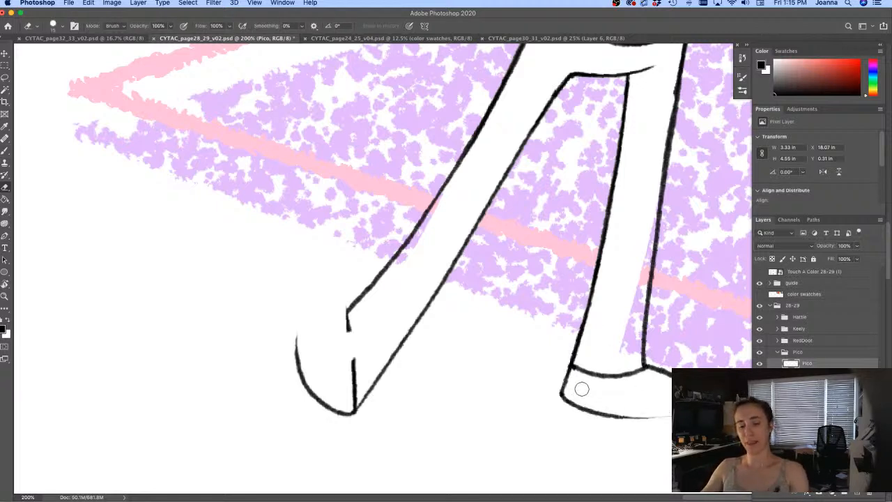
pyautogui.press('b')
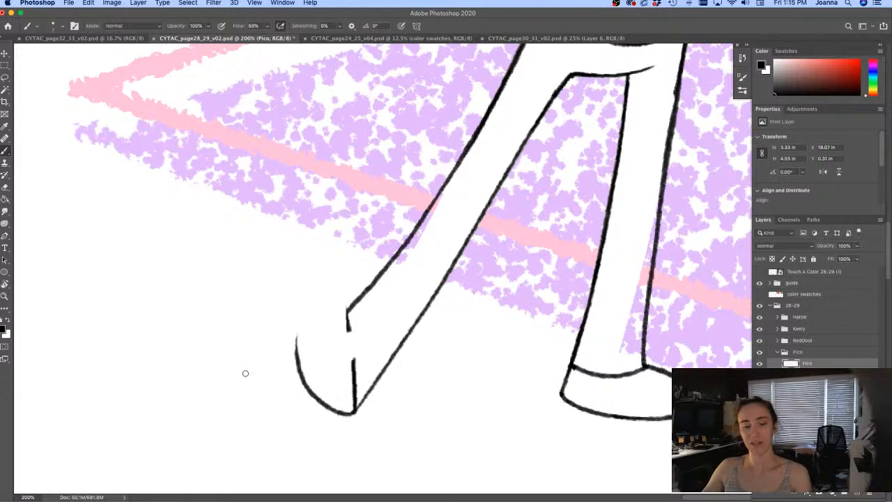
# Step: Erase the upper outline of Pico's raised shoe and the stray stub at the ankle
pyautogui.moveTo(315, 387); pyautogui.dragTo(433, 398)
pyautogui.press('e')
pyautogui.moveTo(460, 348)
pyautogui.mouseDown()
pyautogui.moveTo(460, 326)
pyautogui.moveTo(447, 315)
pyautogui.moveTo(423, 336)
pyautogui.moveTo(416, 379)
pyautogui.mouseUp()
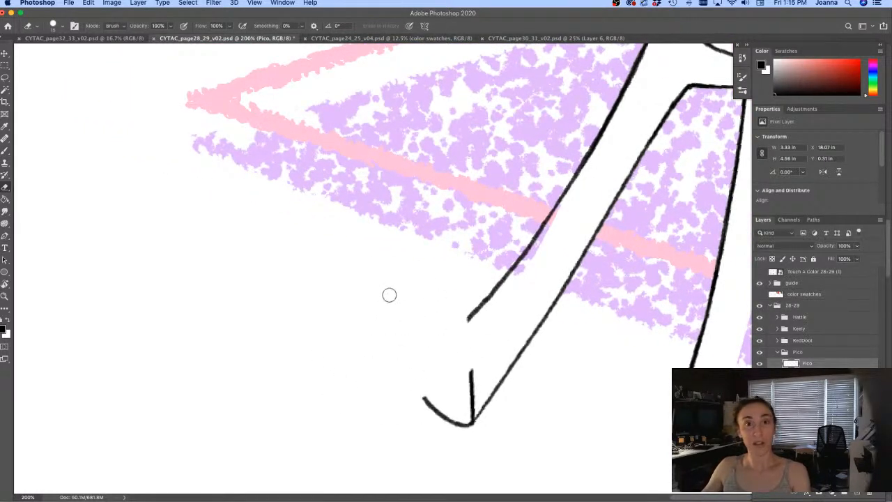
# Step: Redraw Pico's raised shoe as a taller rounded shape and join the trouser leg's outer line to it
pyautogui.press('b')
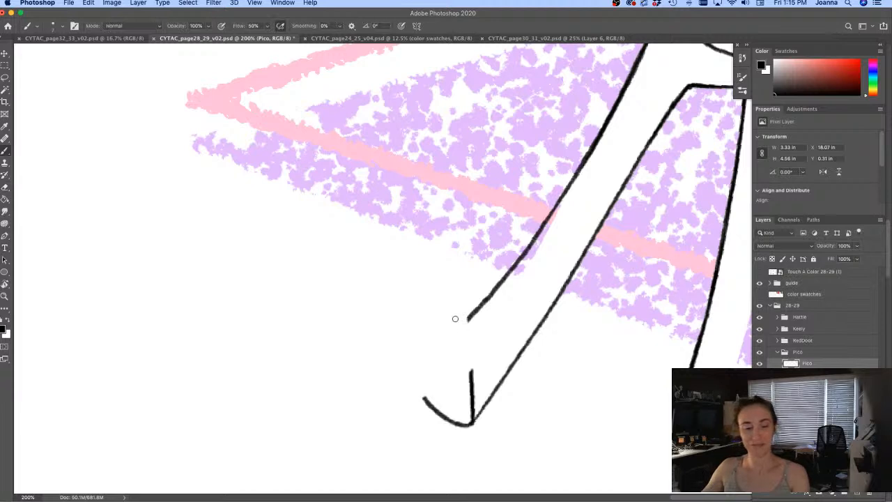
pyautogui.moveTo(451, 293); pyautogui.dragTo(474, 400)
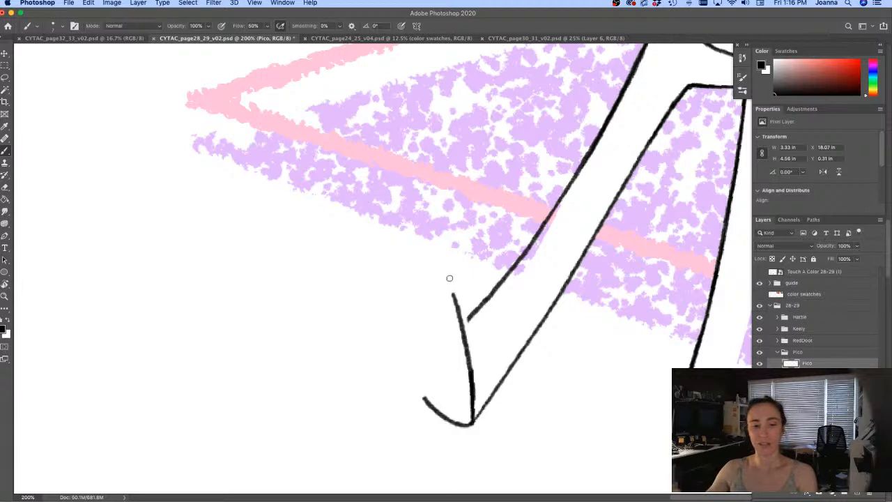
pyautogui.moveTo(448, 277)
pyautogui.mouseDown()
pyautogui.moveTo(453, 308)
pyautogui.moveTo(446, 279)
pyautogui.moveTo(430, 270)
pyautogui.moveTo(410, 307)
pyautogui.moveTo(408, 354)
pyautogui.moveTo(428, 402)
pyautogui.mouseUp()
pyautogui.moveTo(496, 289); pyautogui.dragTo(465, 322)
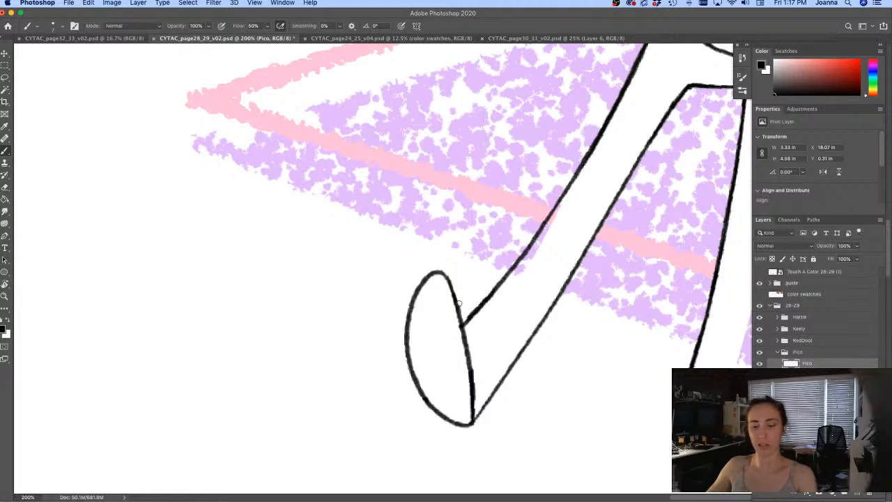
# Step: Paint white fill over the purple showing inside the lower part of Pico's standing trouser leg
pyautogui.keyDown('alt'); pyautogui.click(491, 407); pyautogui.keyUp('alt')
pyautogui.keyDown('alt'); pyautogui.click(491, 407); pyautogui.keyUp('alt')
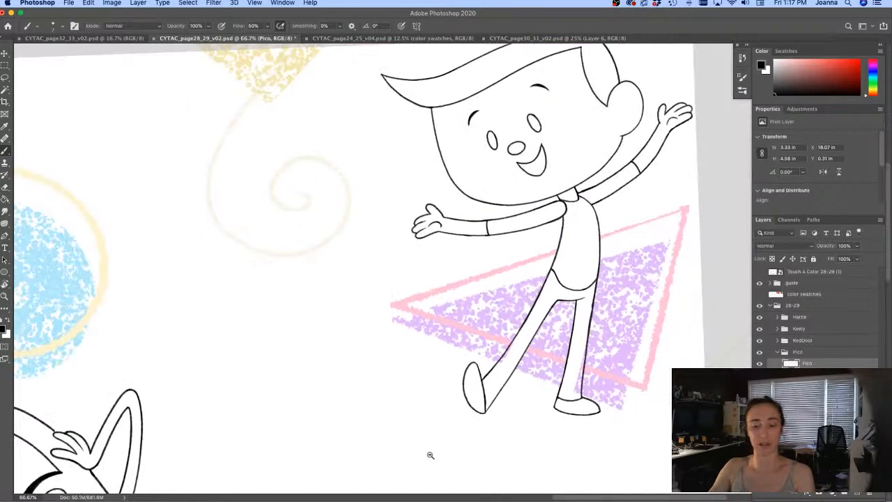
pyautogui.keyDown('alt'); pyautogui.click(421, 424); pyautogui.keyUp('alt')
pyautogui.keyDown('alt'); pyautogui.click(421, 426); pyautogui.keyUp('alt')
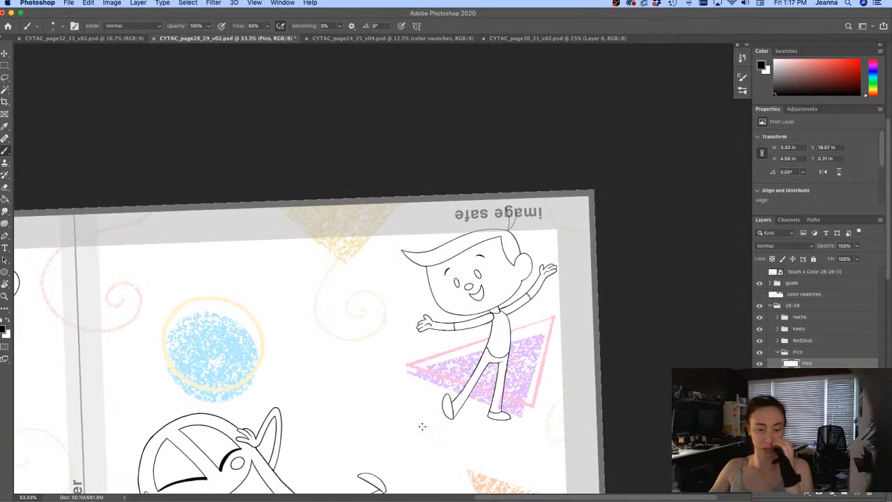
pyautogui.click(490, 420)
pyautogui.click(479, 418)
pyautogui.click(479, 418)
pyautogui.moveTo(386, 423); pyautogui.dragTo(410, 439)
pyautogui.press('x')
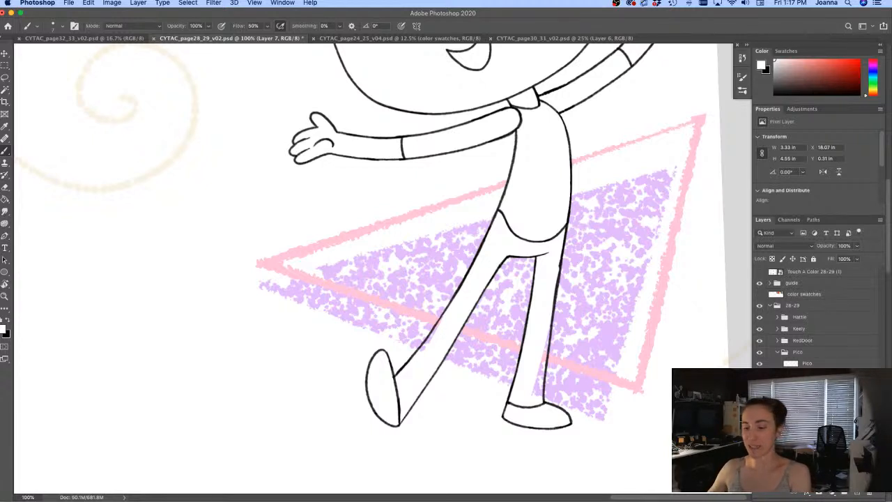
pyautogui.click(534, 354)
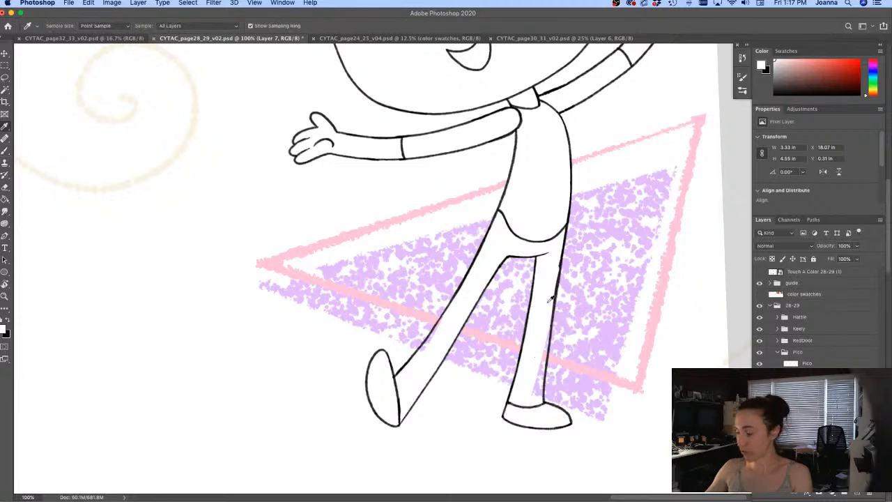
pyautogui.press(']')
pyautogui.moveTo(548, 329); pyautogui.dragTo(533, 391)
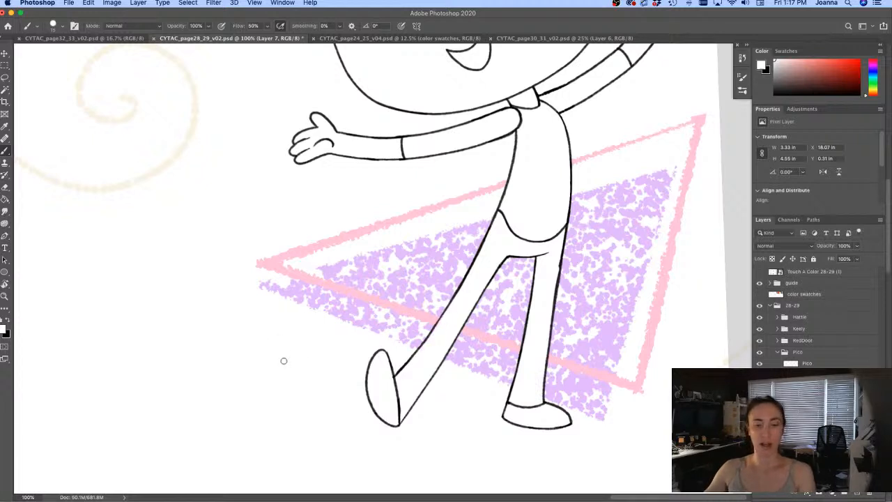
# Step: Return to the Pico line layer, check the crotch line and overall figure, and save the document
pyautogui.click(801, 363)
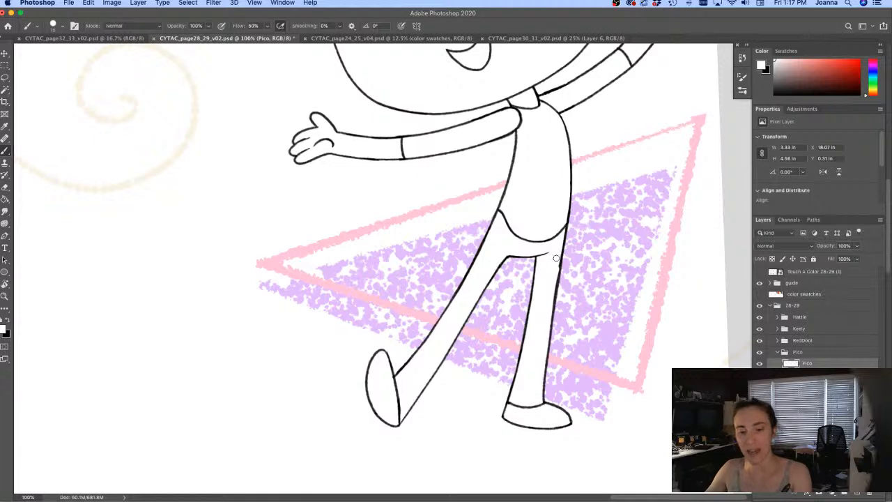
pyautogui.scroll(1, 538, 273)
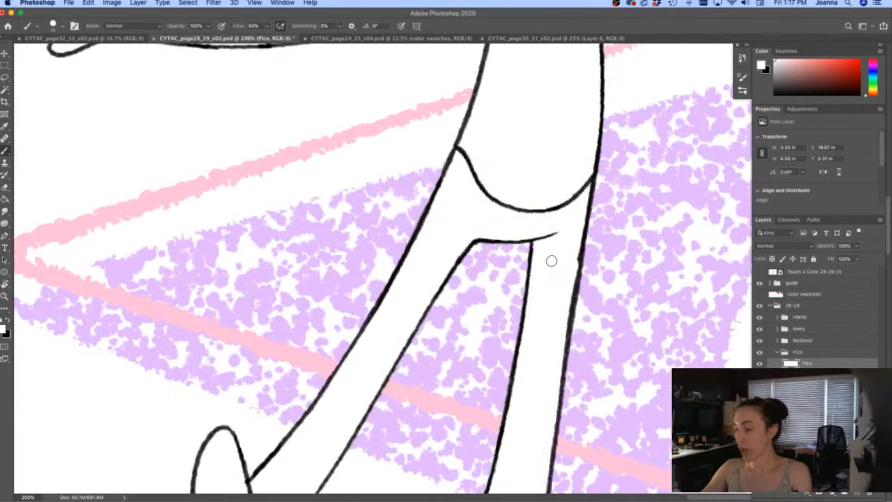
pyautogui.press('e')
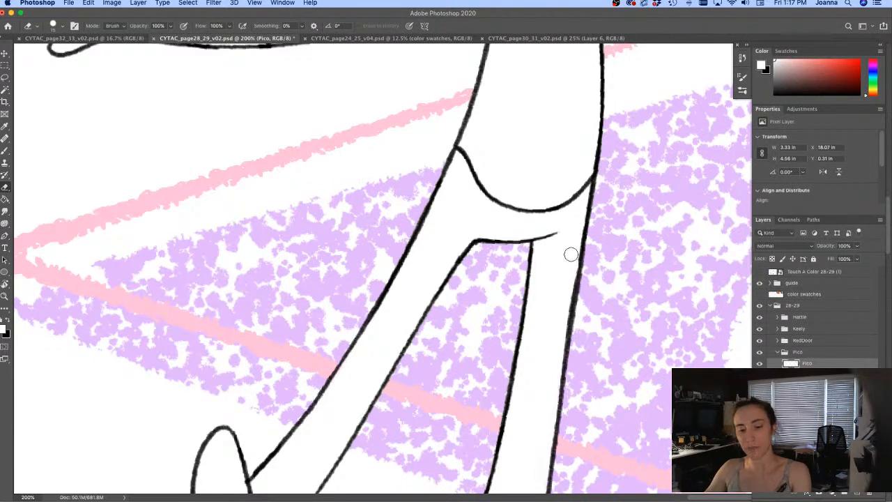
pyautogui.scroll(-3, 453, 353)
pyautogui.hscroll(-3, 447, 356)
pyautogui.scroll(-2, 364, 404)
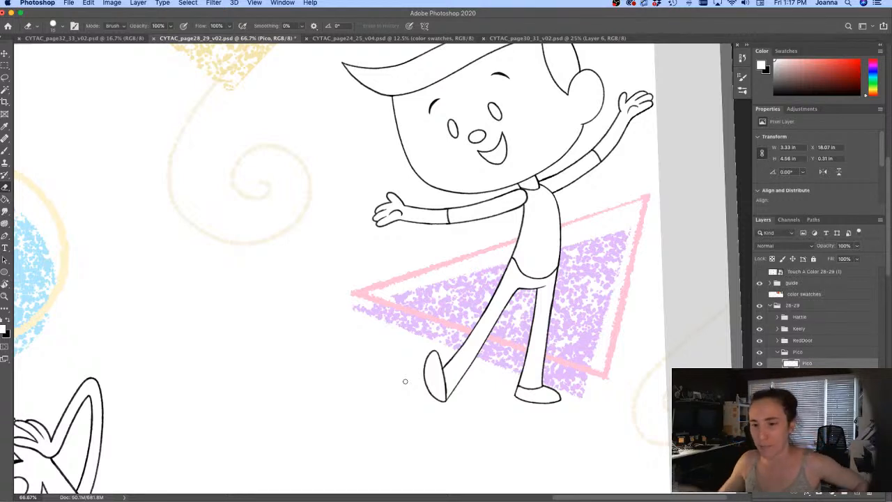
pyautogui.press('super+s')
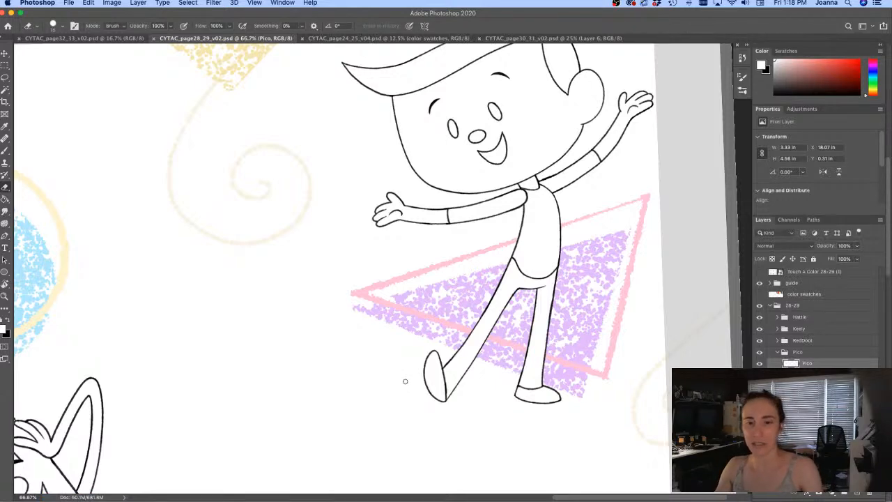
# Step: Switch to CYTAC_page30_31_v02.psd and set the opacity of Pico's sketch layer to 20%
pyautogui.click(525, 39)
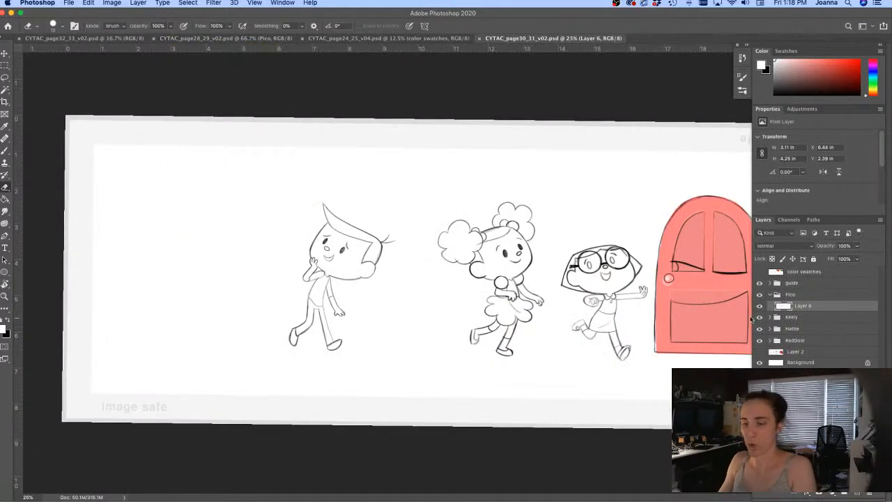
pyautogui.click(759, 306)
pyautogui.click(759, 306)
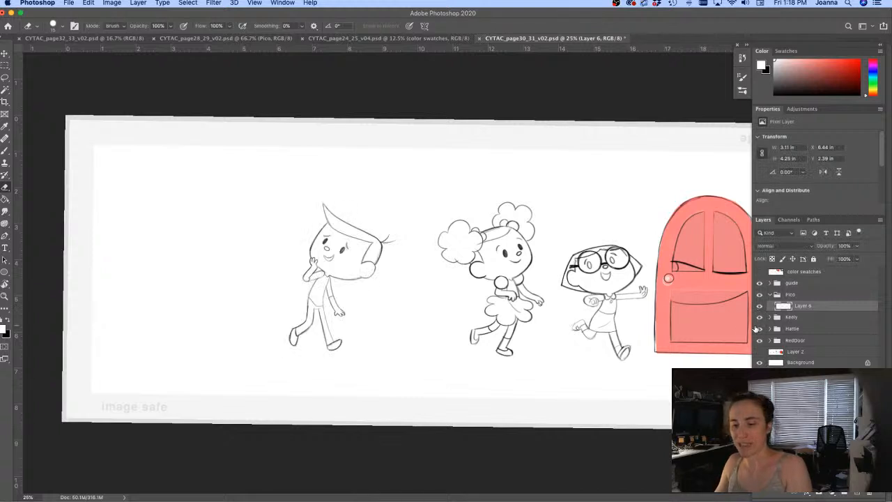
pyautogui.click(856, 245)
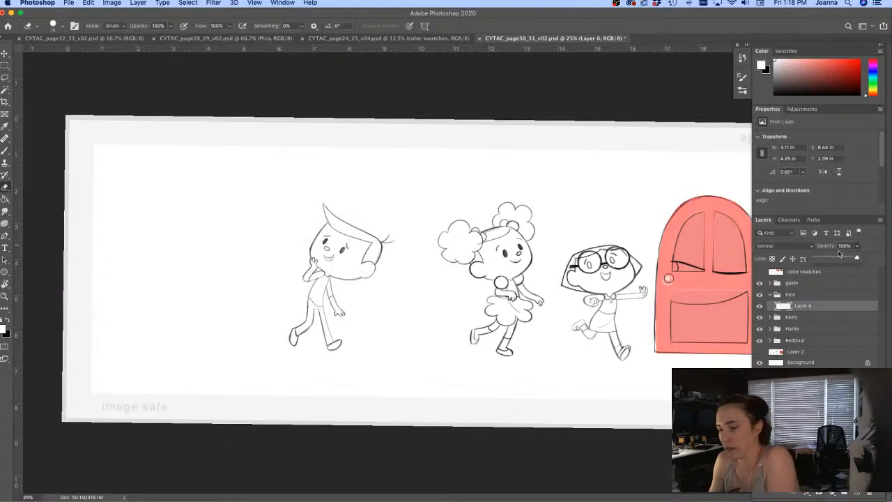
pyautogui.click(822, 258)
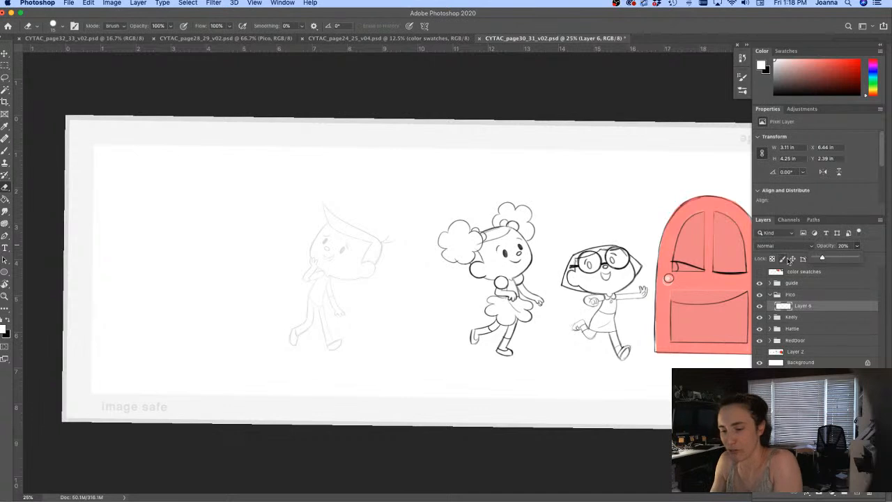
# Step: Set the opacity of the sketch layer in the Keely group to 29%
pyautogui.click(769, 317)
pyautogui.click(791, 328)
pyautogui.click(856, 245)
pyautogui.click(826, 259)
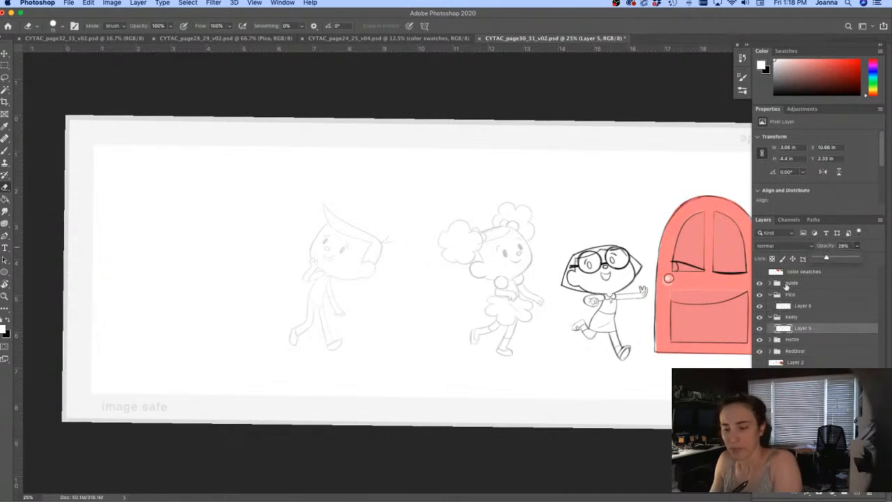
# Step: Set the opacity of the sketch layer in the Hattie group to 18%
pyautogui.click(791, 339)
pyautogui.click(769, 340)
pyautogui.click(794, 351)
pyautogui.click(856, 246)
pyautogui.click(820, 259)
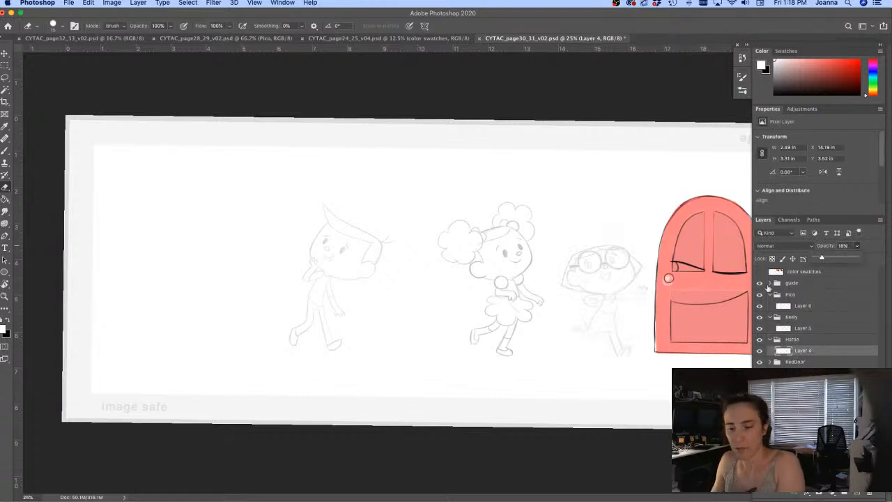
# Step: Hide the red fill in the RedDoor group and set the door sketch layer's opacity to 11%
pyautogui.click(770, 361)
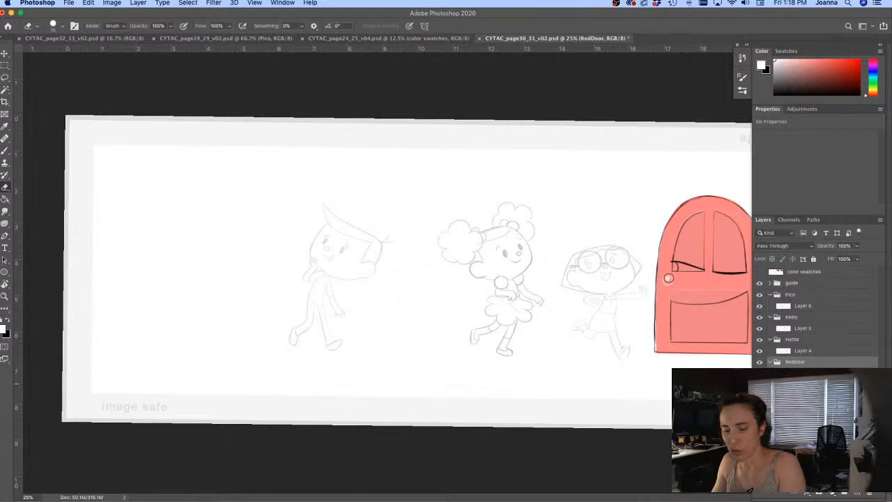
pyautogui.click(759, 395)
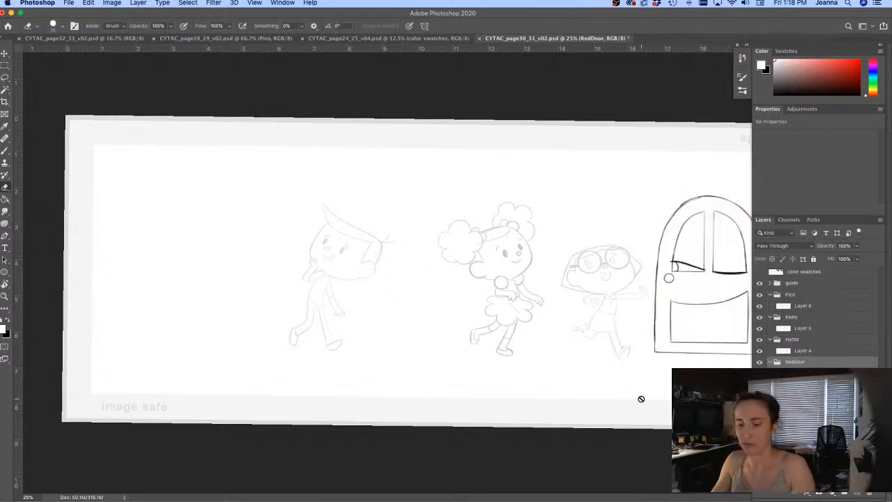
pyautogui.click(803, 373)
pyautogui.click(856, 246)
pyautogui.click(824, 259)
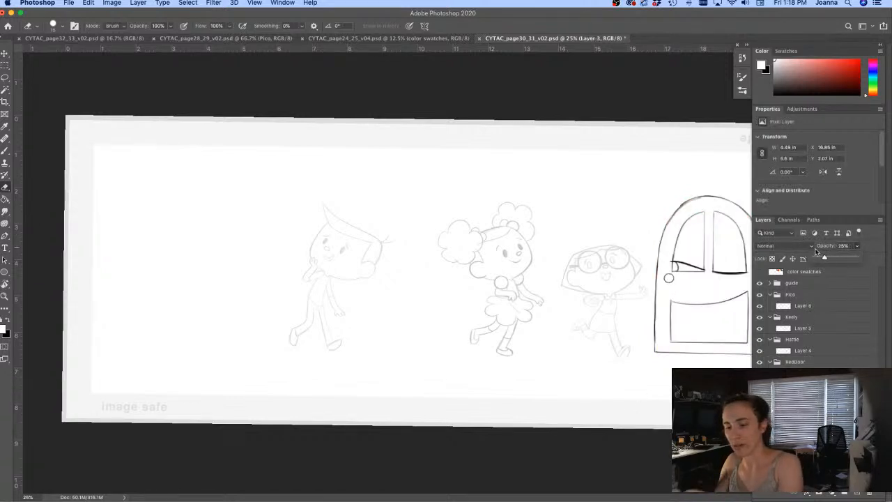
pyautogui.click(594, 360)
# Step: Add a new layer for the door's line art and make black the painting colour for the Brush
pyautogui.press('f')
pyautogui.moveTo(581, 360); pyautogui.dragTo(377, 403)
pyautogui.keyDown('super'); pyautogui.click(418, 394); pyautogui.keyUp('super')
pyautogui.moveTo(441, 407); pyautogui.dragTo(426, 378)
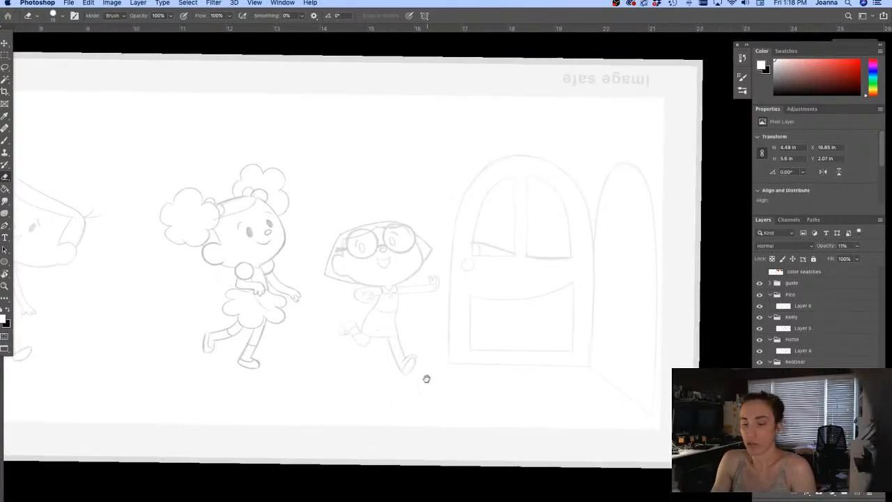
pyautogui.click(857, 492)
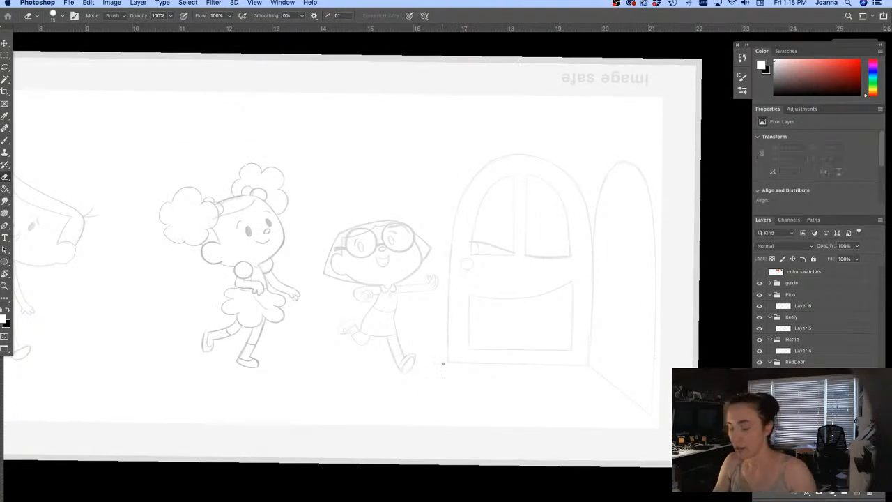
pyautogui.click(8, 310)
pyautogui.press('b')
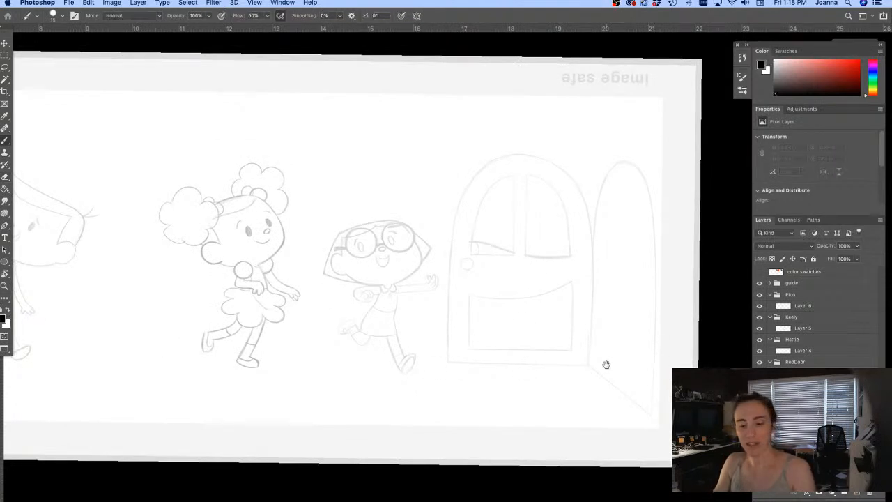
pyautogui.keyDown('super'); pyautogui.click(607, 364); pyautogui.keyUp('super')
pyautogui.moveTo(573, 384)
pyautogui.mouseDown()
pyautogui.moveTo(517, 378)
pyautogui.moveTo(520, 392)
pyautogui.mouseUp()
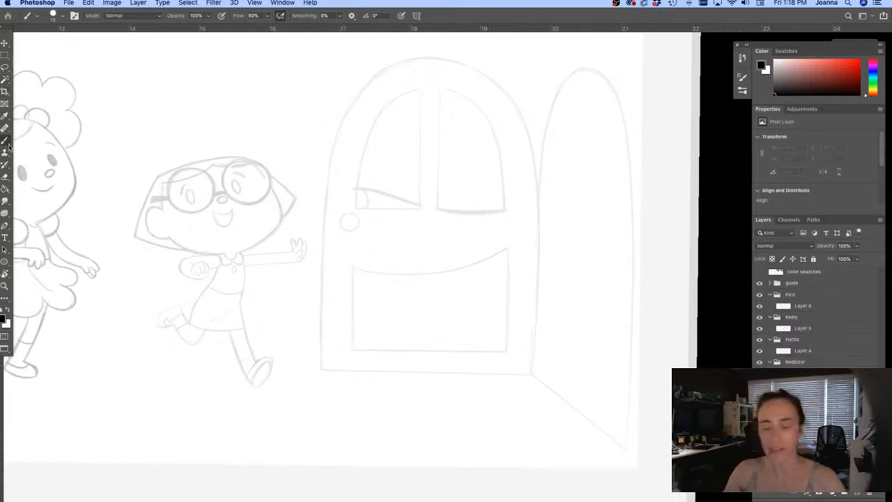
# Step: Trace the tall narrow arched shape beside the door as a closed Pen path with a slanted base
pyautogui.press('p')
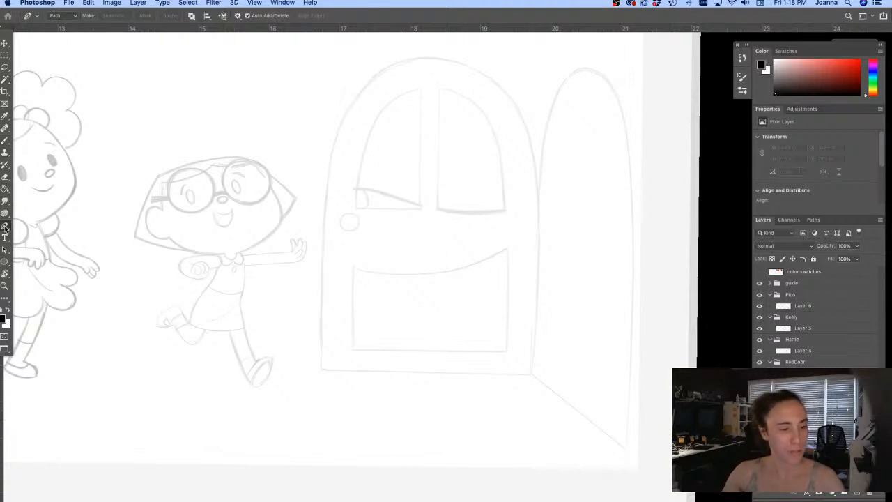
pyautogui.click(529, 373)
pyautogui.click(626, 451)
pyautogui.moveTo(590, 70); pyautogui.dragTo(514, 52)
pyautogui.click(539, 191)
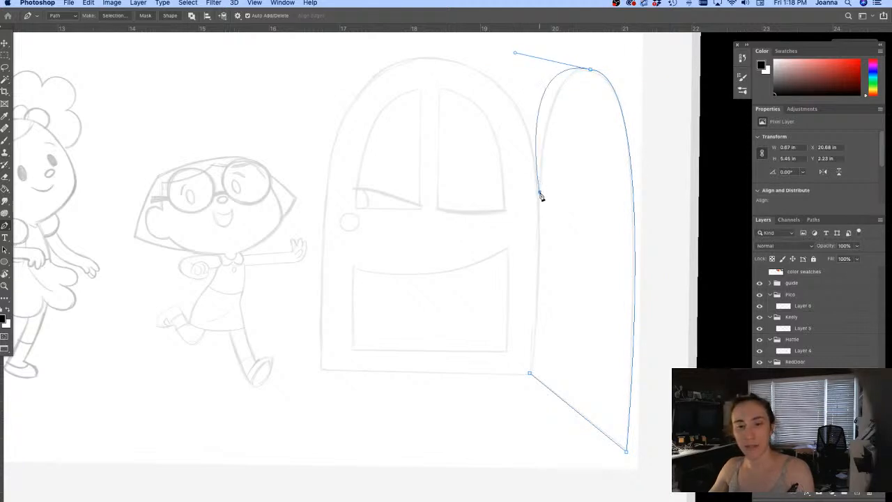
pyautogui.moveTo(514, 54); pyautogui.dragTo(542, 63)
pyautogui.click(530, 373)
# Step: Stroke the narrow arched path with the black brush and check the line with the path hidden
pyautogui.rightClick(531, 351)
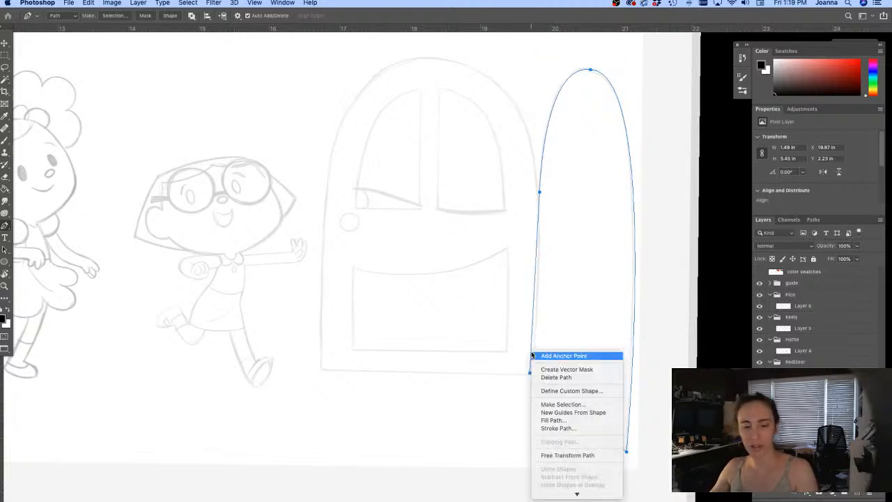
pyautogui.click(544, 420)
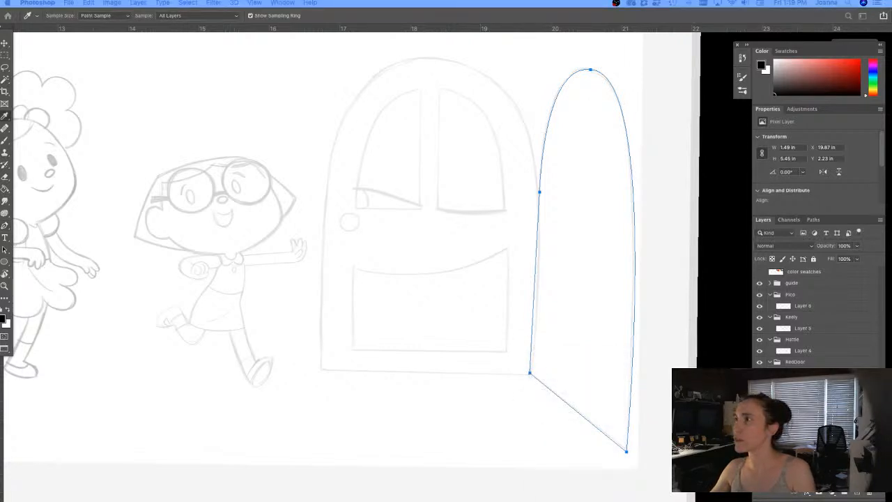
pyautogui.press('Return')
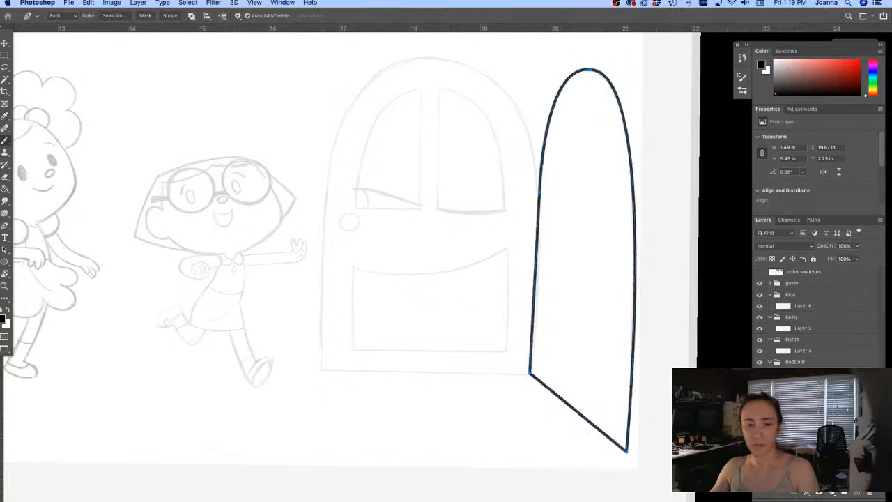
pyautogui.press('v')
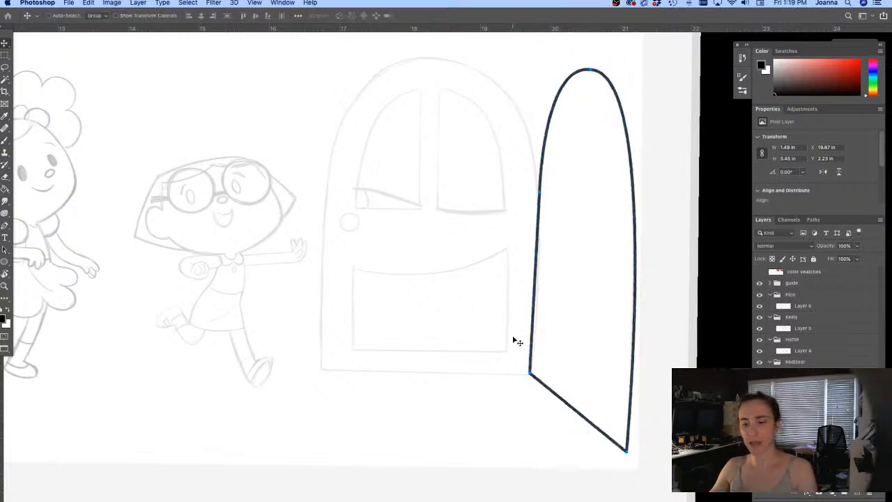
pyautogui.press('super+shift+h')
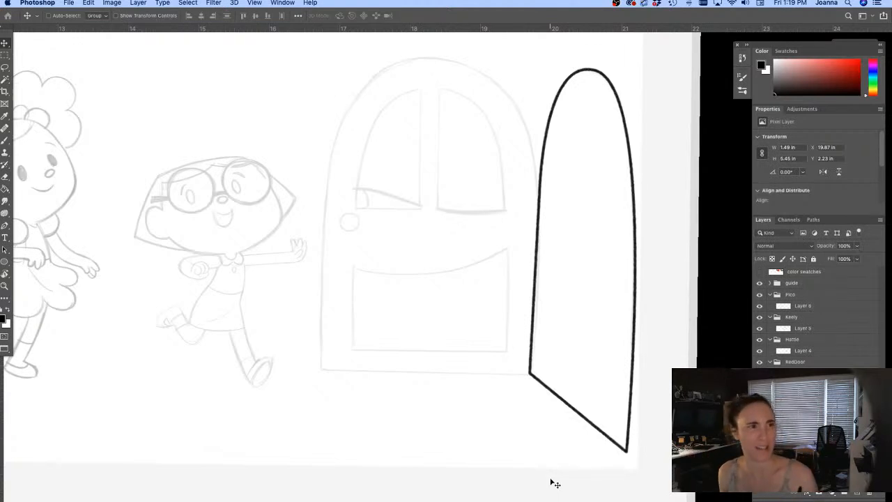
pyautogui.click(760, 372)
pyautogui.click(758, 373)
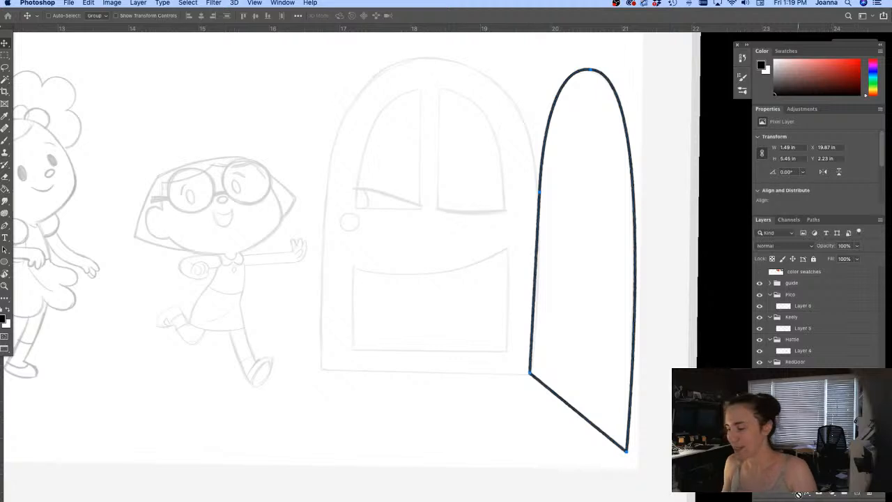
# Step: Trace the large door's outline as a closed Pen path along the base, up the right side, over the arch and down the left
pyautogui.press('p')
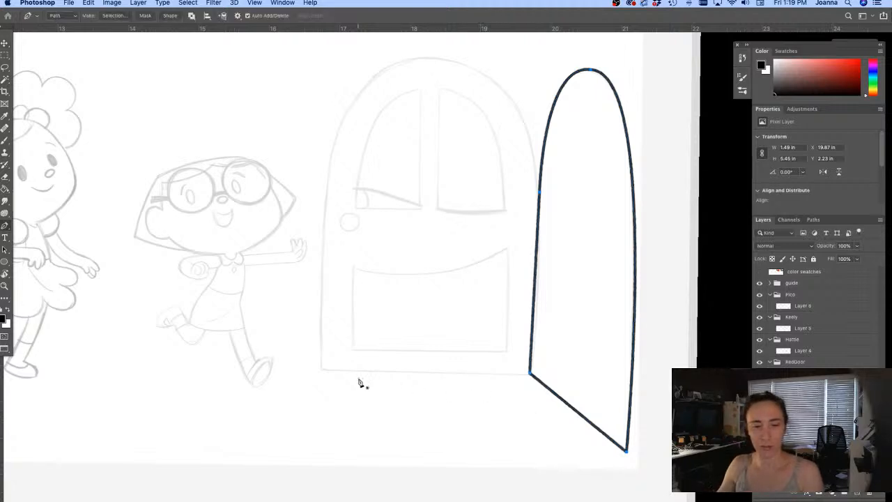
pyautogui.click(321, 369)
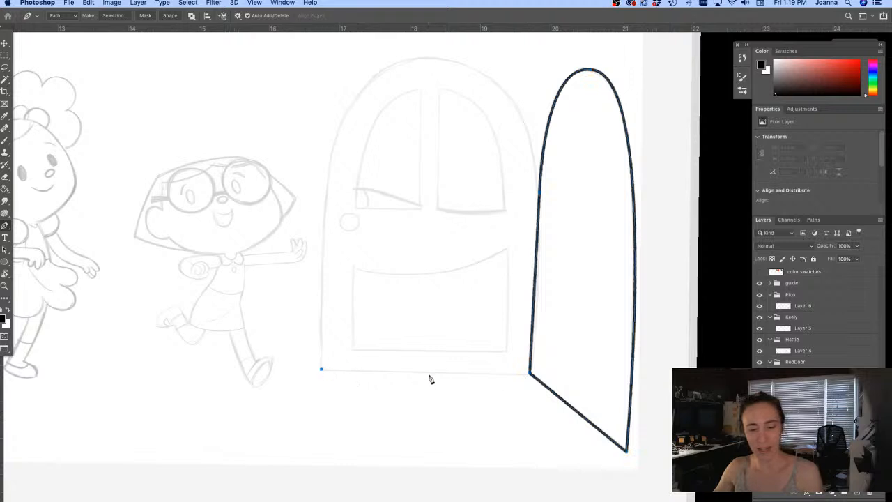
pyautogui.click(530, 372)
pyautogui.moveTo(432, 60); pyautogui.dragTo(277, 53)
pyautogui.moveTo(596, 65); pyautogui.dragTo(576, 60)
pyautogui.press('super+z')
pyautogui.moveTo(583, 53); pyautogui.dragTo(600, 104)
pyautogui.click(529, 416)
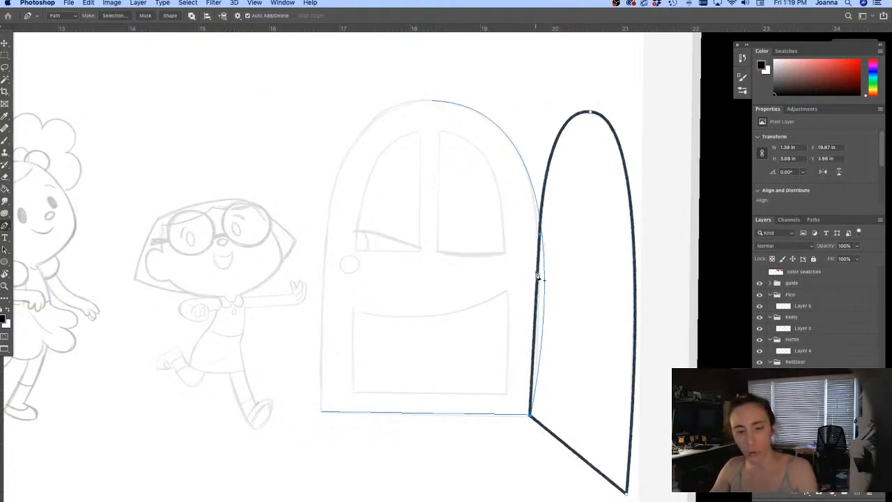
pyautogui.click(432, 102)
pyautogui.moveTo(325, 251); pyautogui.dragTo(325, 262)
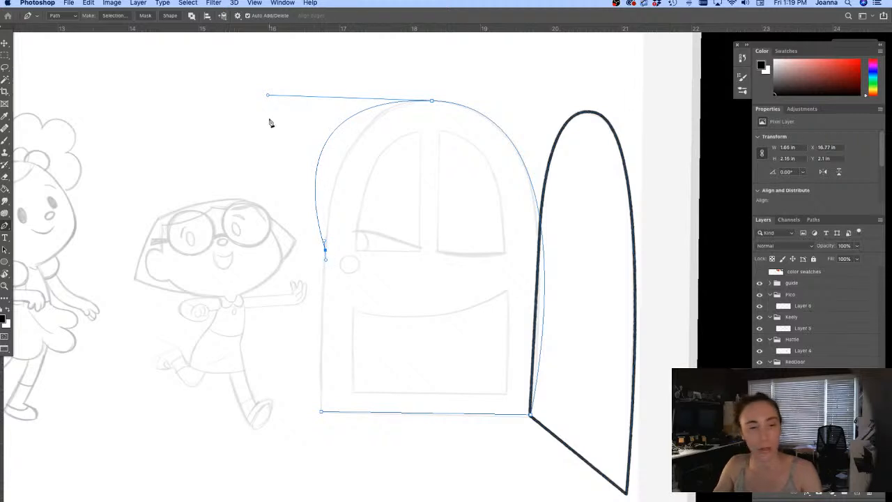
pyautogui.moveTo(267, 95); pyautogui.dragTo(330, 99)
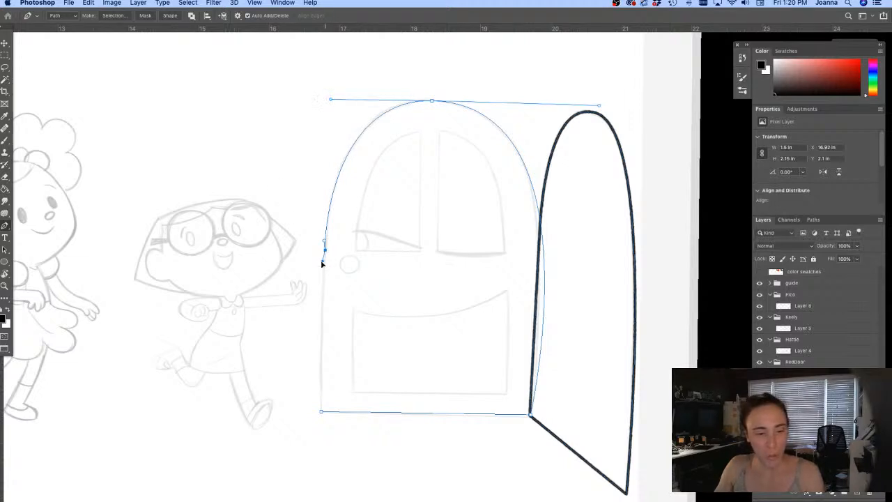
pyautogui.click(321, 411)
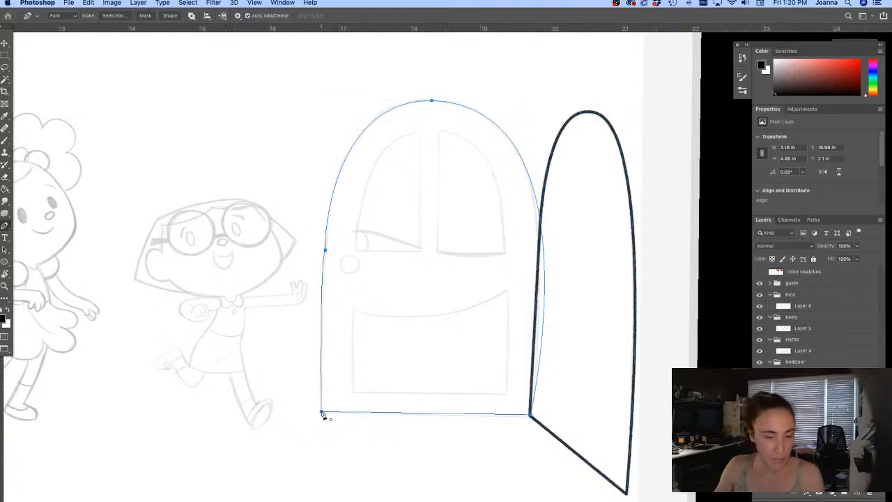
# Step: Try to find a stroke command for the closed door path while the Move tool is active
pyautogui.press('v')
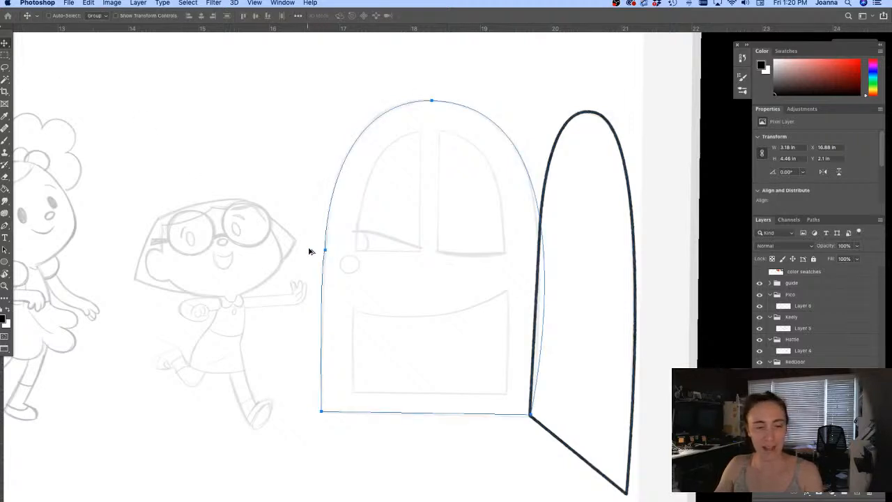
pyautogui.press('Return')
pyautogui.press('super+z')
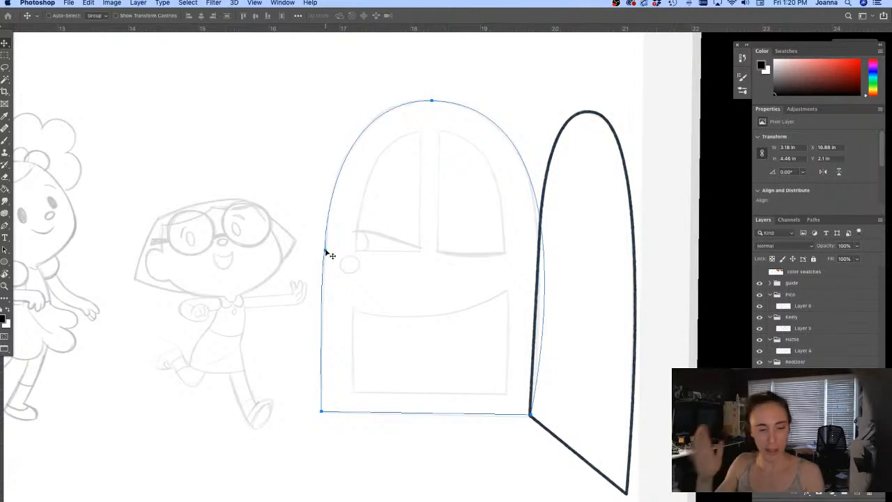
pyautogui.rightClick(325, 250)
pyautogui.click(305, 285)
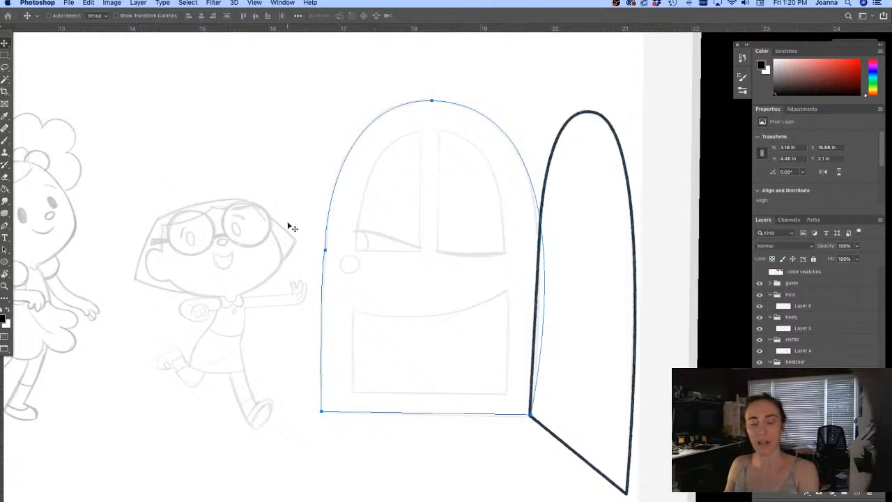
pyautogui.rightClick(483, 415)
pyautogui.click(476, 418)
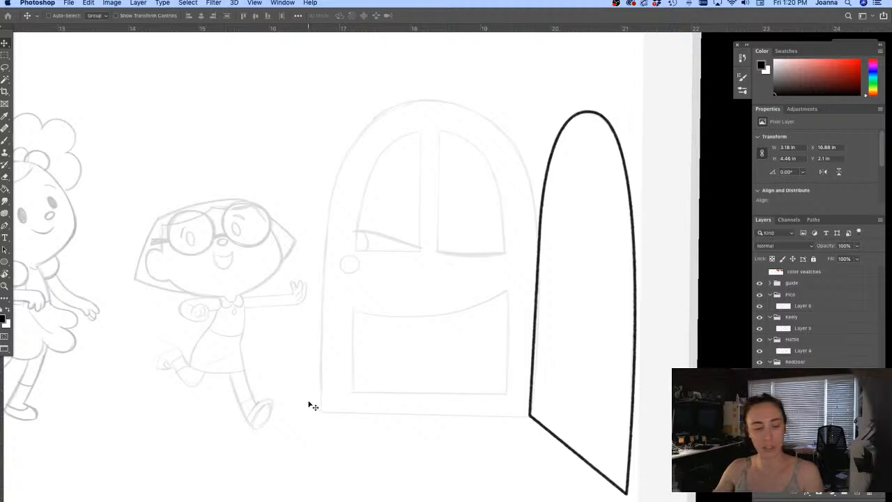
pyautogui.rightClick(344, 415)
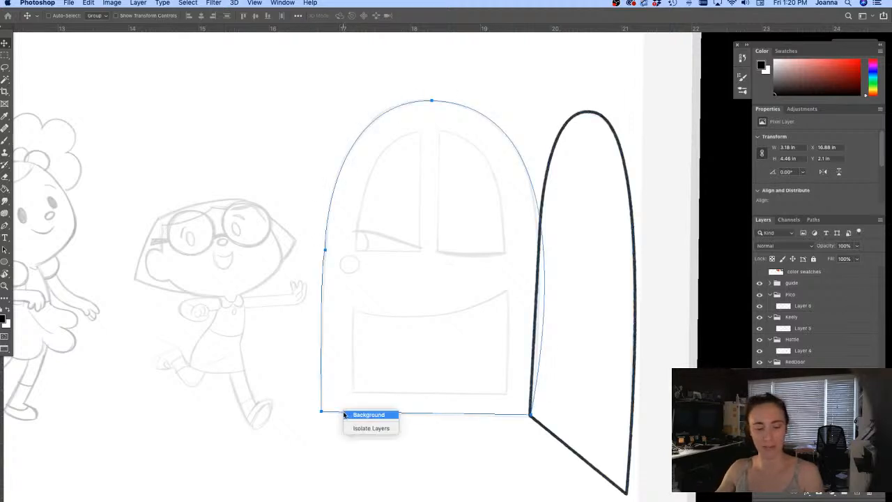
pyautogui.rightClick(321, 412)
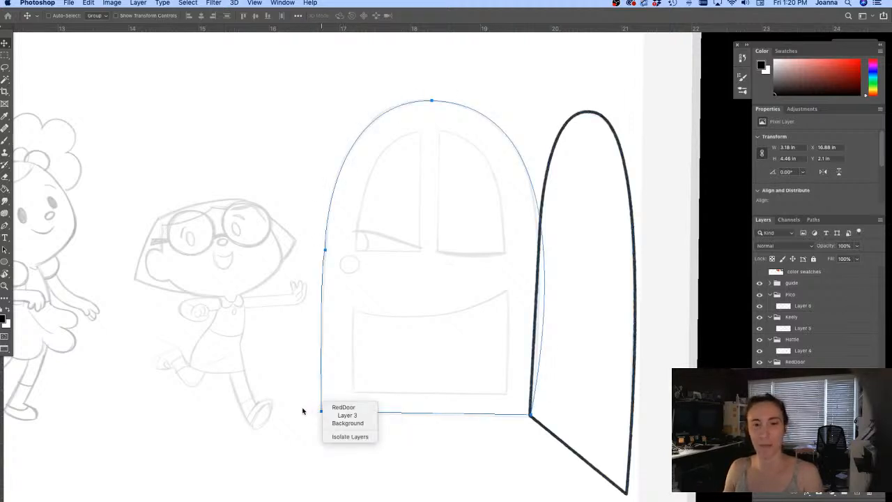
pyautogui.click(303, 411)
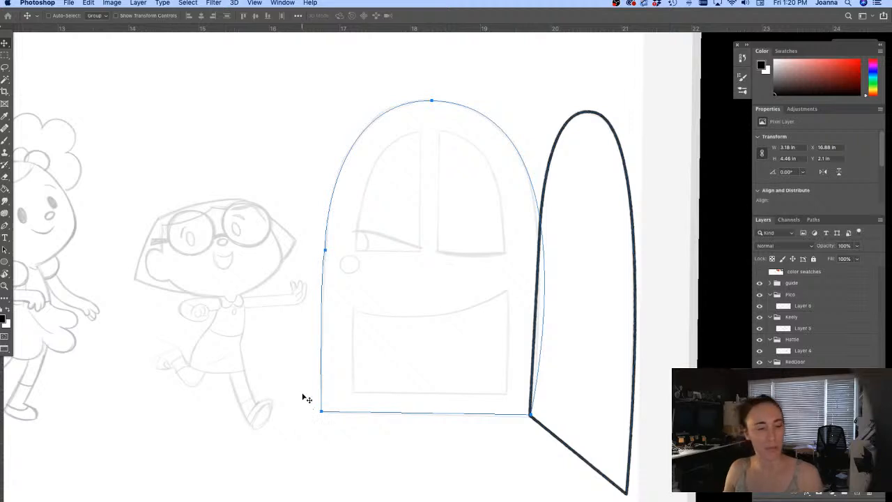
pyautogui.rightClick(322, 407)
pyautogui.click(322, 408)
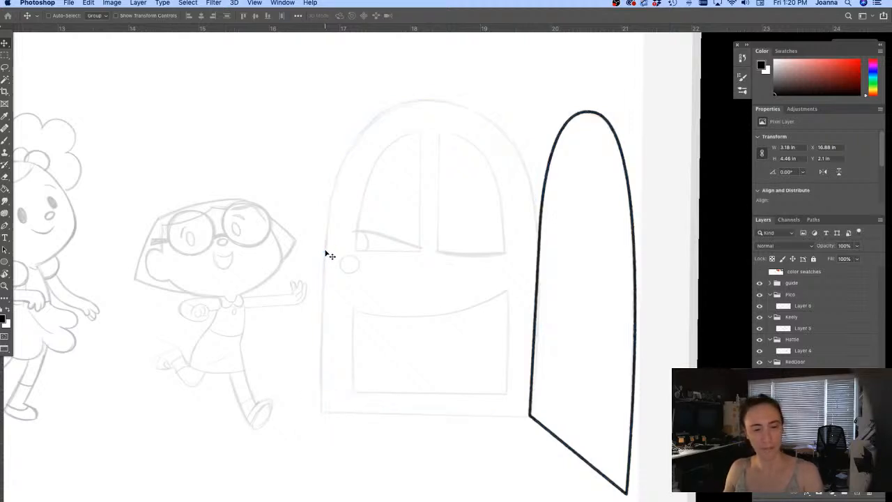
# Step: With the Pen tool active again, stroke the door's outline path with the black brush
pyautogui.press('p')
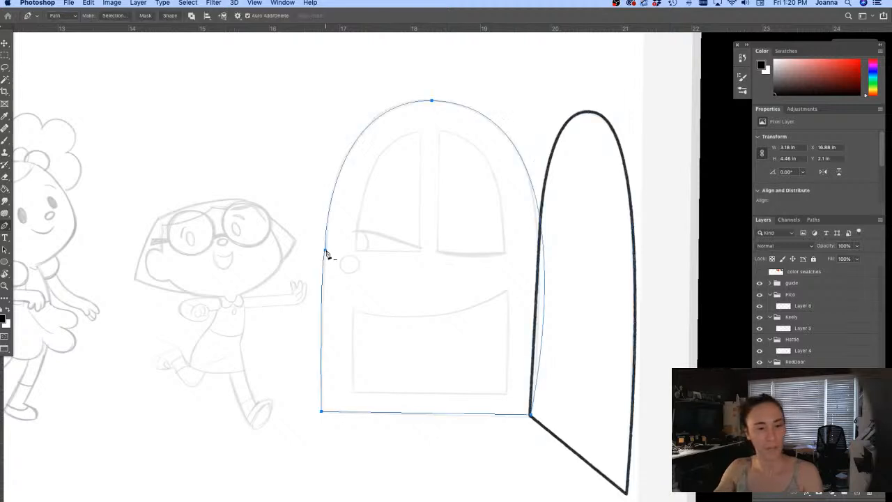
pyautogui.rightClick(325, 252)
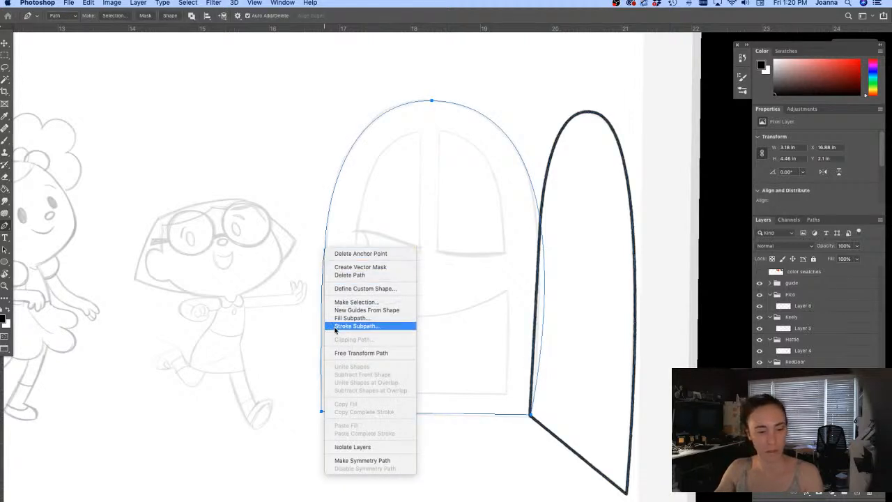
pyautogui.press('Escape')
pyautogui.press('i')
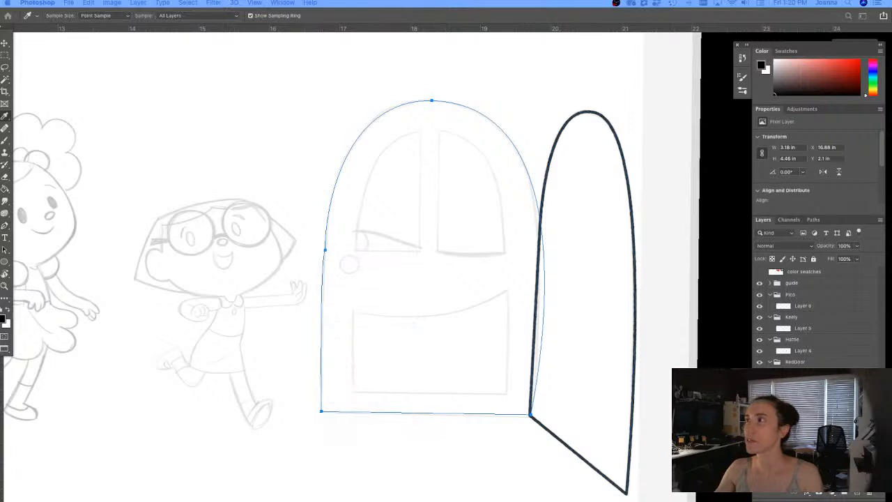
pyautogui.press('Return')
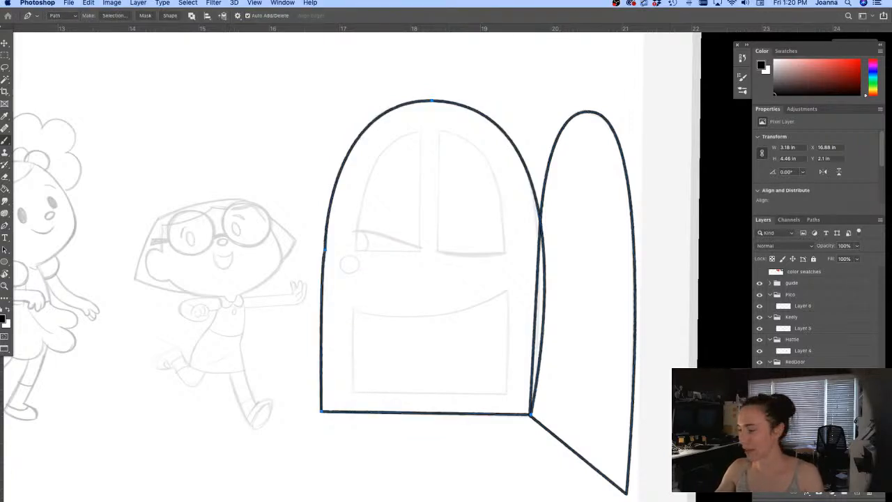
# Step: Undo the door outline's brush stroke and its Pen path back to the first anchor point
pyautogui.press('b')
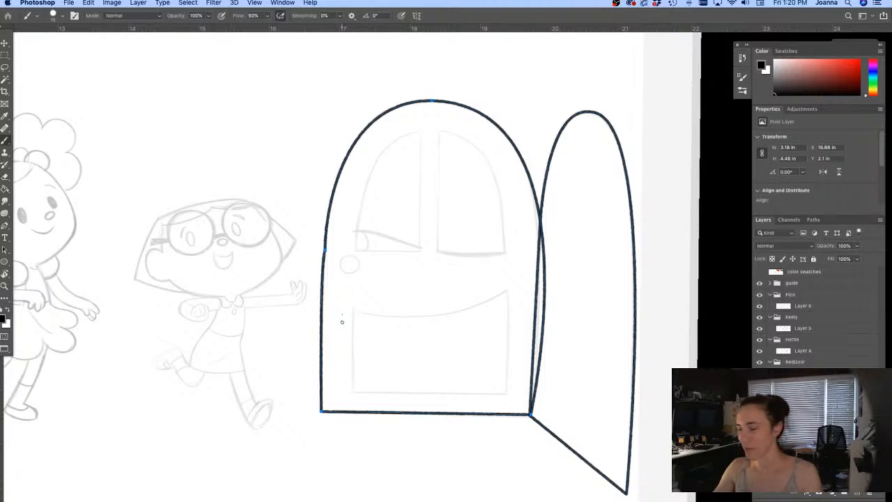
pyautogui.press('e')
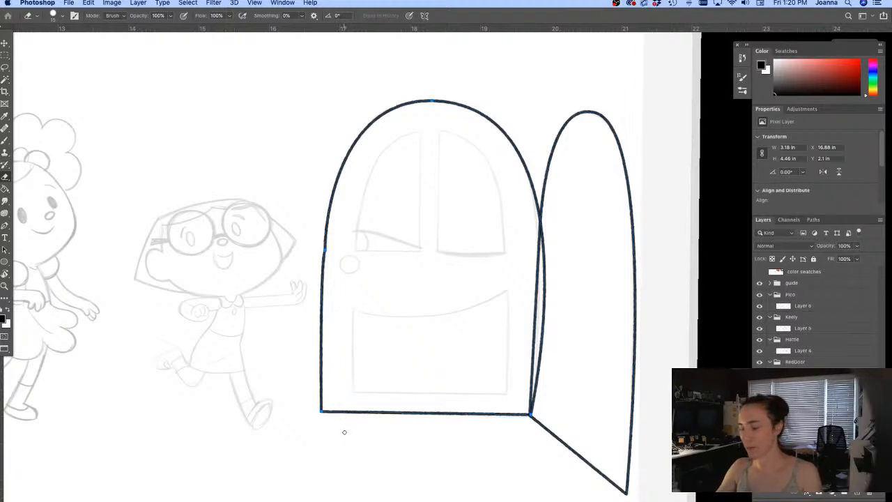
pyautogui.press('v')
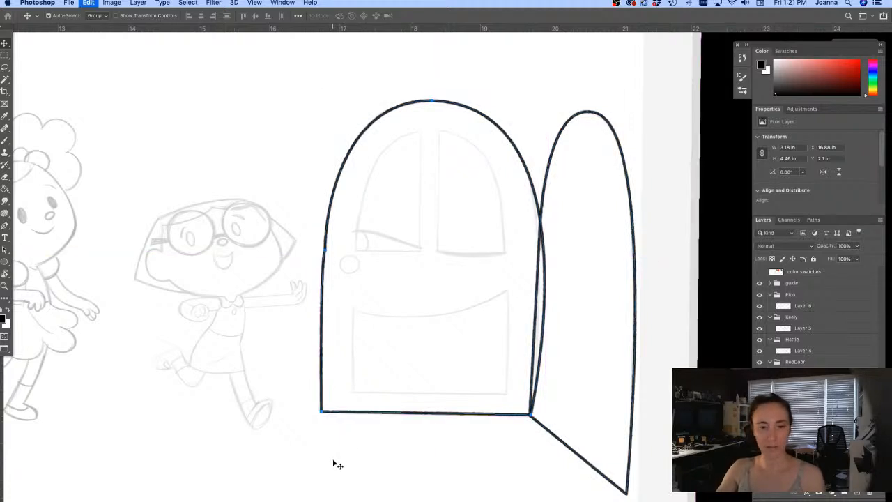
pyautogui.press('super+z')
pyautogui.press('super+z')
pyautogui.press('super+z')
pyautogui.press('super+z')
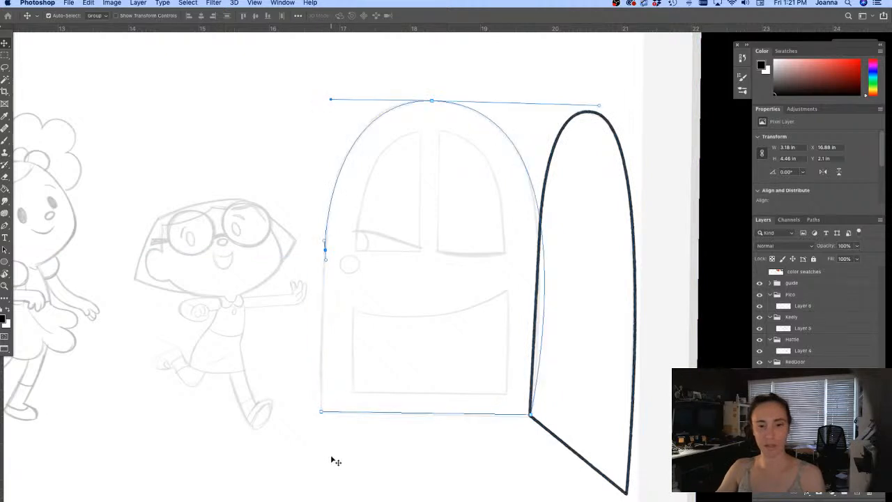
pyautogui.press('super+z')
pyautogui.press('super+z')
pyautogui.press('super+z')
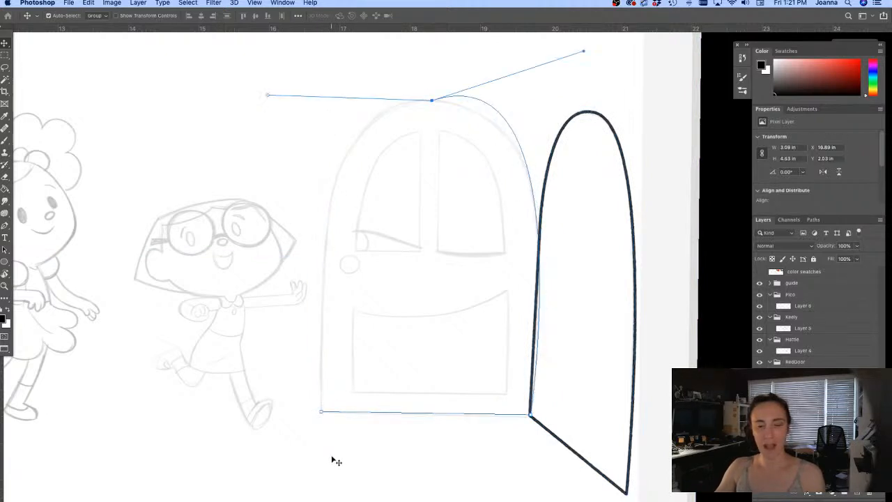
pyautogui.press('super+z')
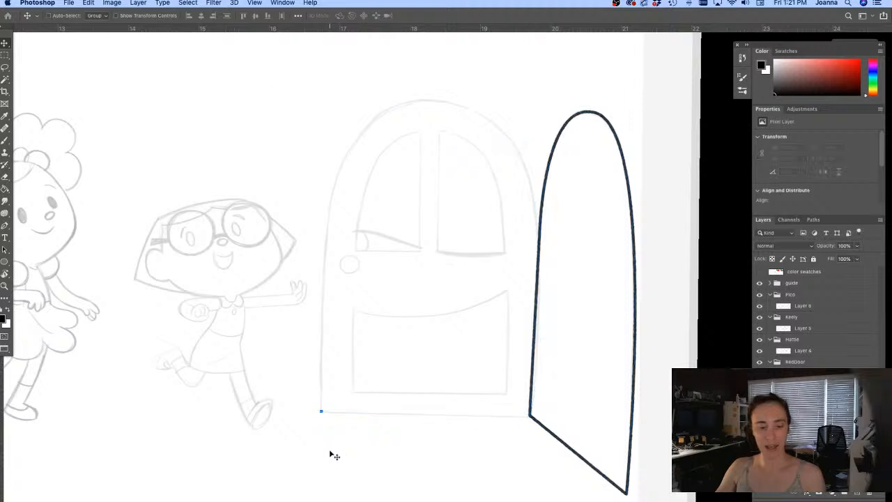
# Step: Draw a straight black Brush line along the door's base between its two lower corners
pyautogui.press('b')
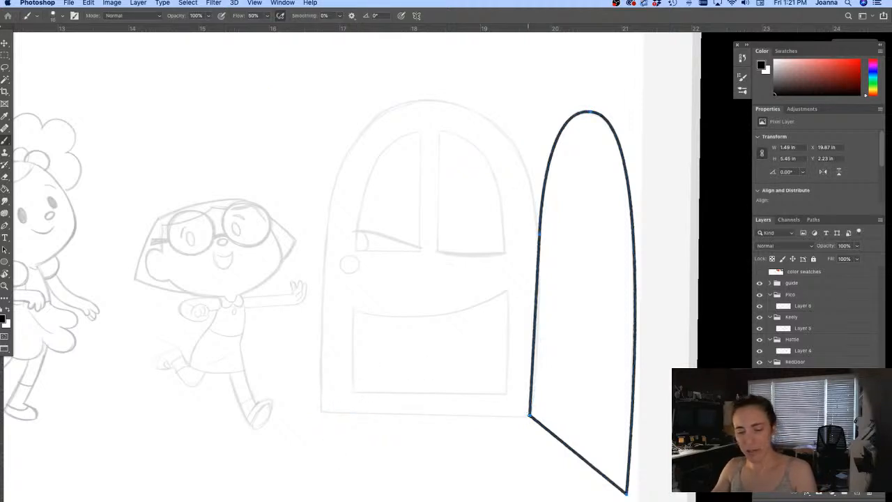
pyautogui.keyDown('shift'); pyautogui.click(319, 411); pyautogui.keyUp('shift')
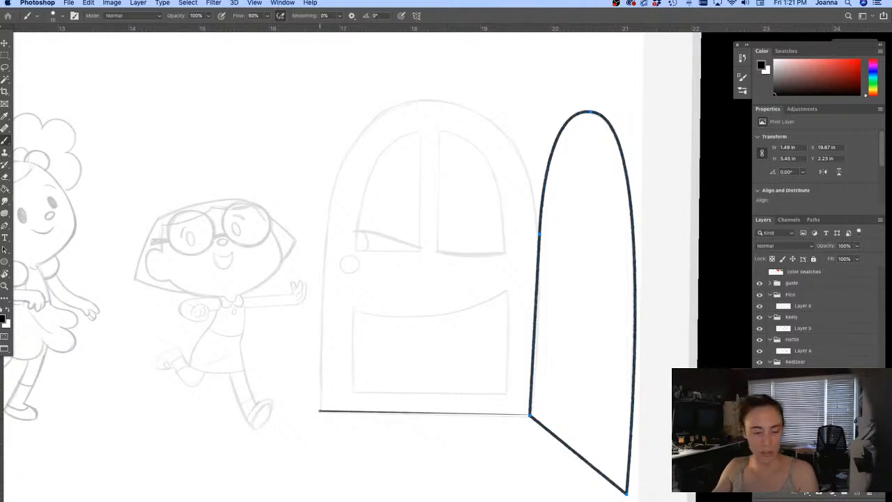
pyautogui.press('super+z')
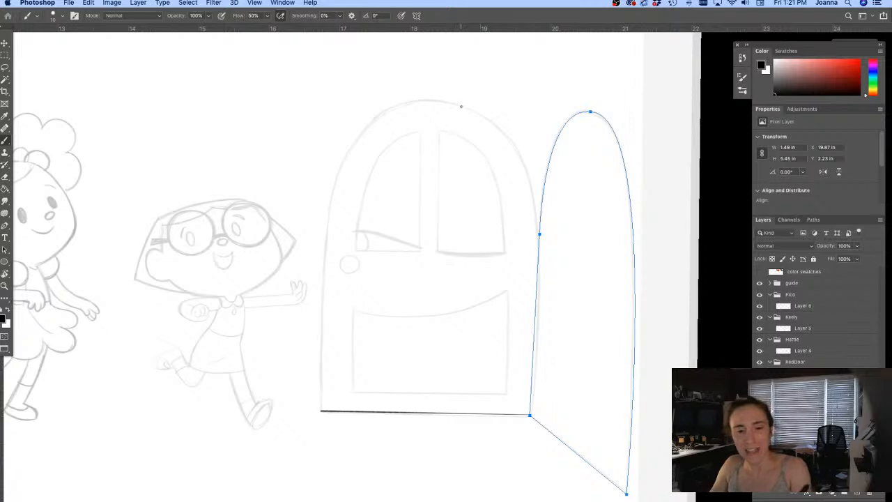
# Step: Try inking the right side of the door's arch with short freehand strokes and undo them
pyautogui.moveTo(470, 109); pyautogui.dragTo(492, 125)
pyautogui.press('super+z')
pyautogui.keyDown('super'); pyautogui.click(484, 318); pyautogui.keyUp('super')
pyautogui.moveTo(451, 361); pyautogui.dragTo(523, 346)
pyautogui.moveTo(620, 148); pyautogui.dragTo(625, 172)
pyautogui.press('super+z')
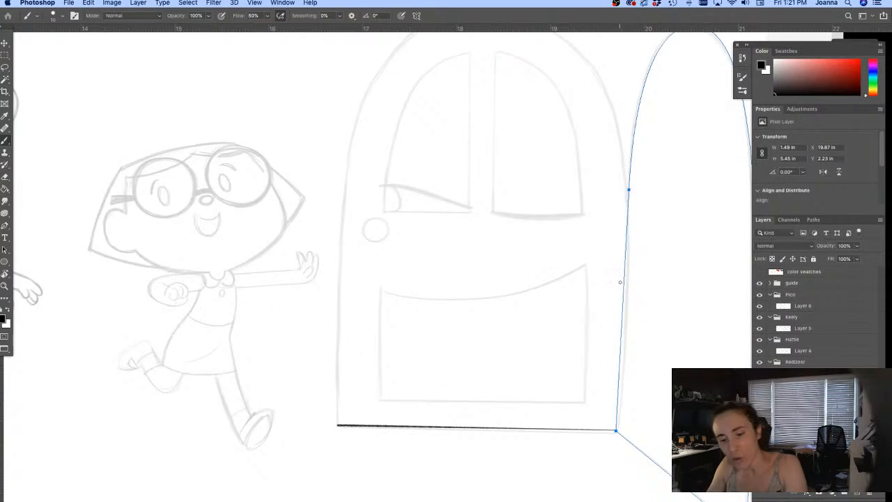
# Step: Ink the door's lower right side freehand and continue with a straight line along the base to the left corner
pyautogui.keyDown('super'); pyautogui.click(616, 313); pyautogui.keyUp('super')
pyautogui.moveTo(564, 324); pyautogui.dragTo(576, 278)
pyautogui.moveTo(644, 165); pyautogui.dragTo(643, 269)
pyautogui.press('super+z')
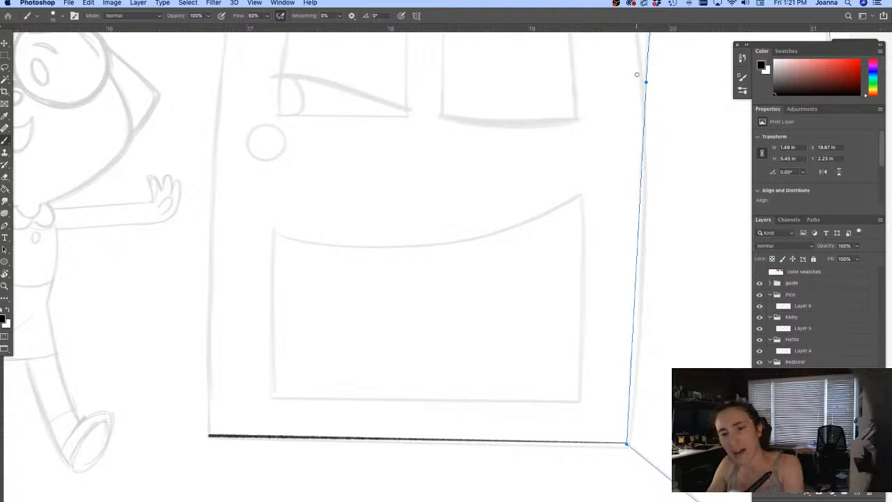
pyautogui.moveTo(638, 63)
pyautogui.mouseDown()
pyautogui.moveTo(643, 213)
pyautogui.moveTo(631, 438)
pyautogui.mouseUp()
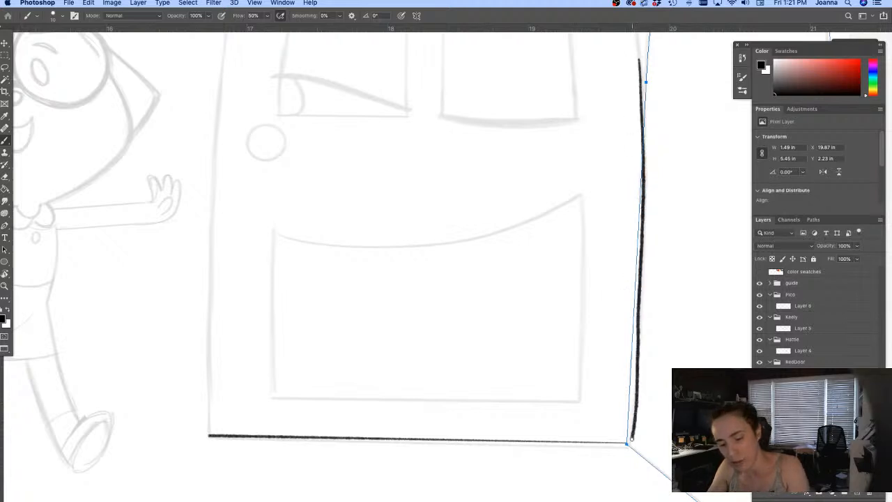
pyautogui.keyDown('shift'); pyautogui.click(210, 435); pyautogui.keyUp('shift')
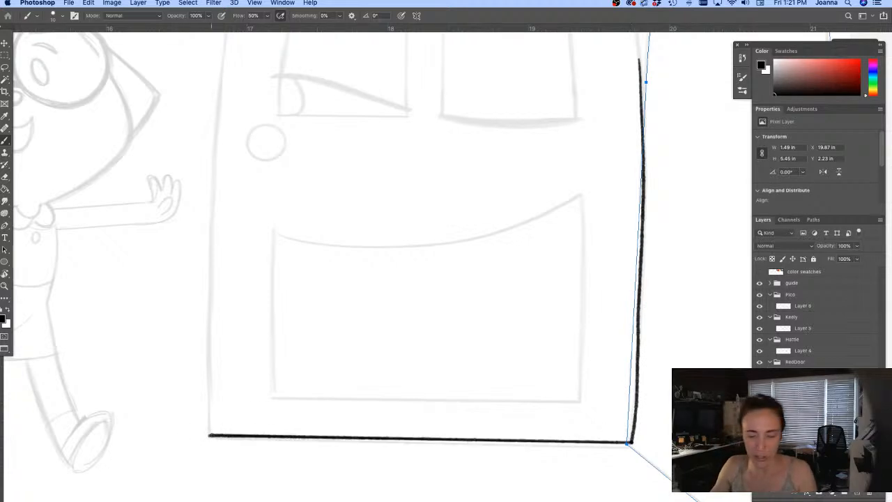
# Step: Try inking the door's left side in one long freehand stroke down to the base, undoing the attempts
pyautogui.hscroll(-5, 215, 429)
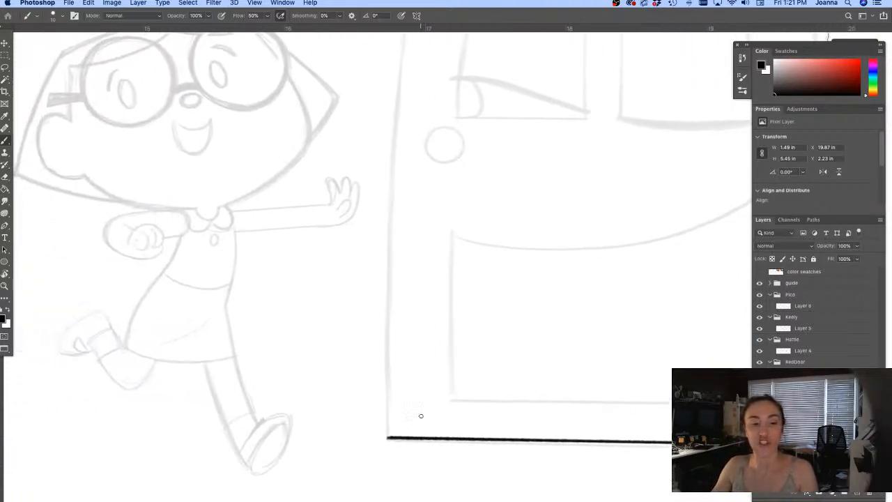
pyautogui.moveTo(398, 82); pyautogui.dragTo(392, 159)
pyautogui.press('super+z')
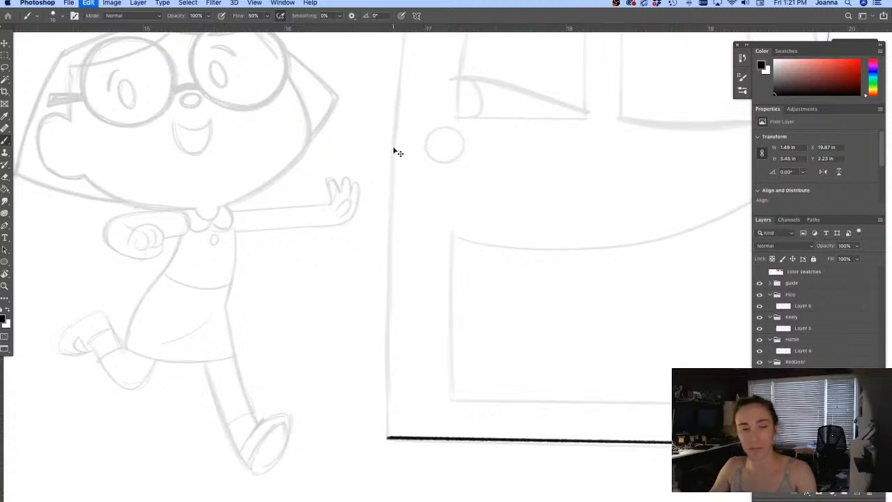
pyautogui.moveTo(399, 88); pyautogui.dragTo(388, 430)
pyautogui.press('super+z')
pyautogui.moveTo(399, 85); pyautogui.dragTo(388, 438)
pyautogui.moveTo(358, 299); pyautogui.dragTo(401, 352)
pyautogui.press('super+z')
# Step: Ink the right half of the door's arch in one freehand Brush stroke joining the inked right side
pyautogui.keyDown('alt'); pyautogui.click(411, 224); pyautogui.keyUp('alt')
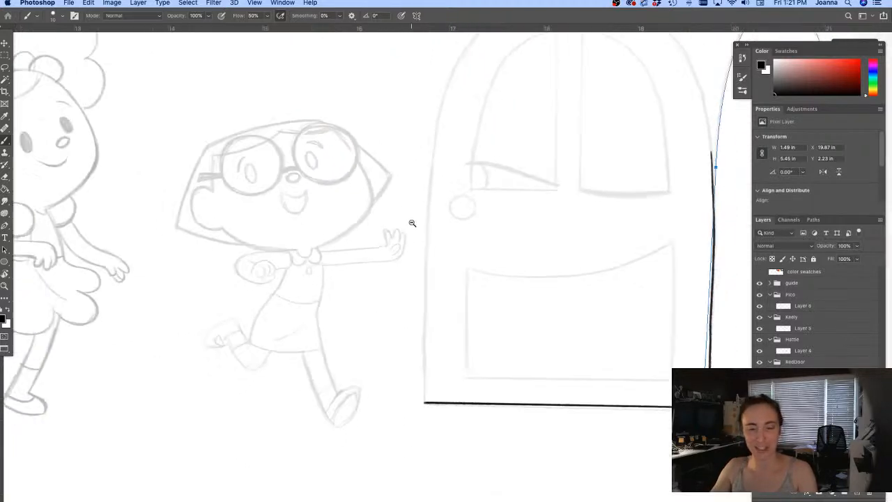
pyautogui.moveTo(418, 247)
pyautogui.mouseDown()
pyautogui.moveTo(272, 360)
pyautogui.moveTo(271, 272)
pyautogui.moveTo(426, 247)
pyautogui.mouseUp()
pyautogui.press('r')
pyautogui.keyDown('super'); pyautogui.click(540, 266); pyautogui.keyUp('super')
pyautogui.moveTo(488, 284); pyautogui.dragTo(476, 323)
pyautogui.press('b')
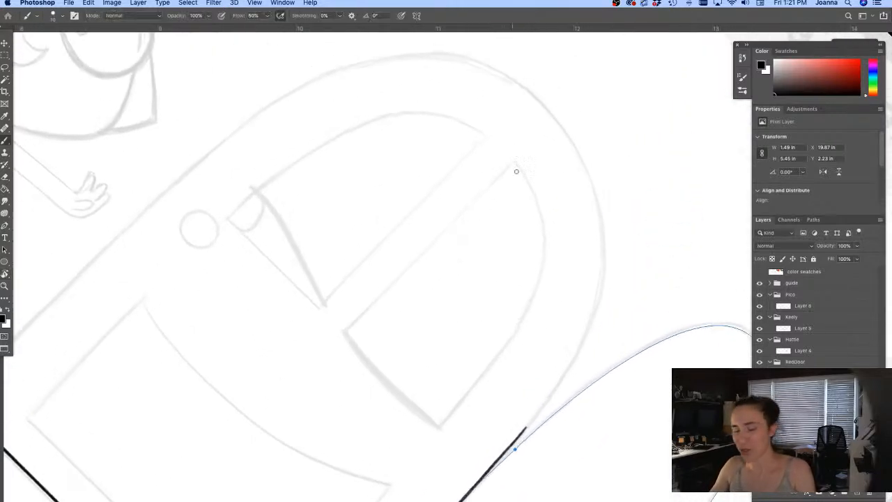
pyautogui.moveTo(536, 99)
pyautogui.mouseDown()
pyautogui.moveTo(588, 174)
pyautogui.moveTo(602, 265)
pyautogui.moveTo(582, 346)
pyautogui.moveTo(533, 418)
pyautogui.mouseUp()
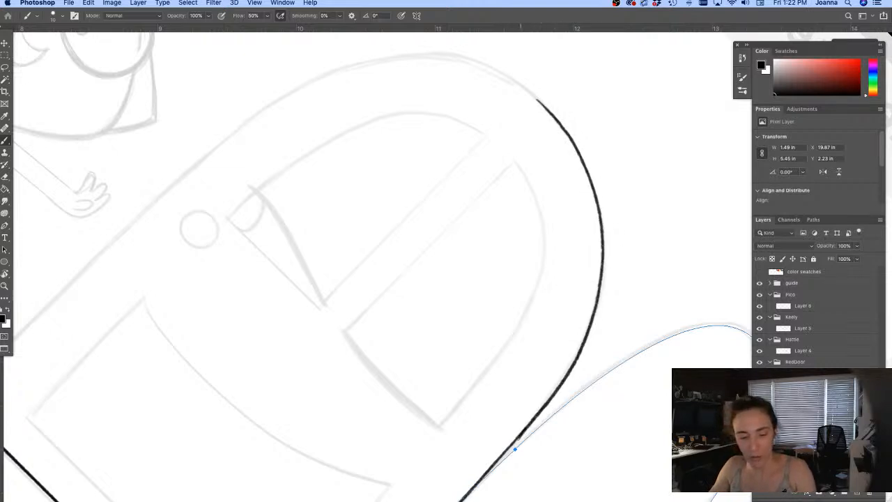
pyautogui.moveTo(503, 454)
pyautogui.mouseDown()
pyautogui.moveTo(441, 432)
pyautogui.moveTo(542, 222)
pyautogui.moveTo(594, 218)
pyautogui.mouseUp()
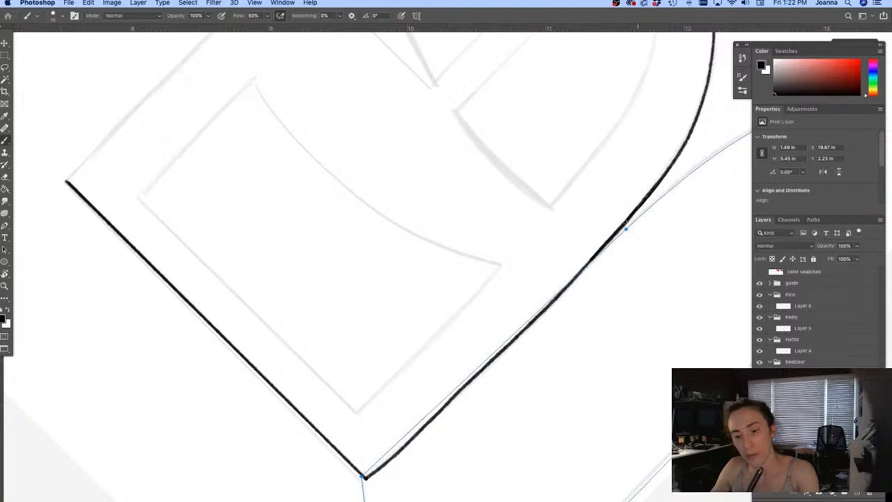
# Step: Try inking the left half of the door's arch with several freehand strokes, undoing each one
pyautogui.moveTo(294, 310)
pyautogui.mouseDown()
pyautogui.moveTo(408, 420)
pyautogui.moveTo(338, 431)
pyautogui.moveTo(247, 425)
pyautogui.moveTo(278, 421)
pyautogui.moveTo(223, 272)
pyautogui.moveTo(259, 193)
pyautogui.mouseUp()
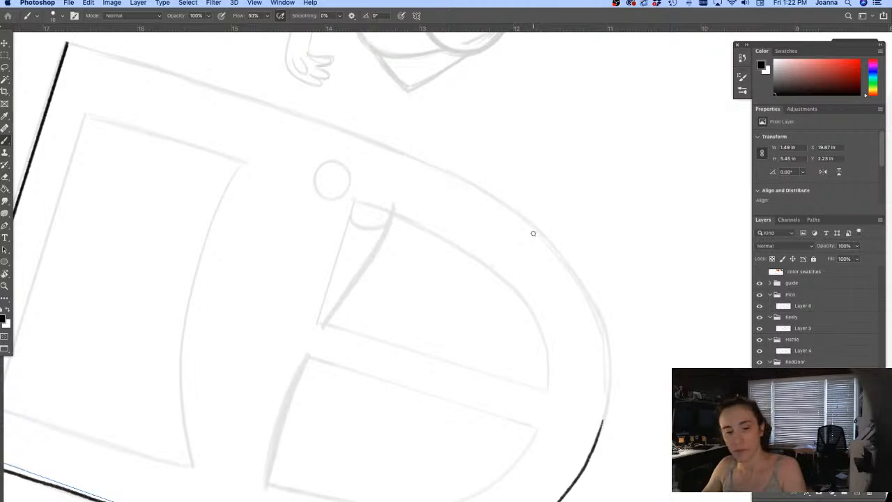
pyautogui.moveTo(511, 209); pyautogui.dragTo(552, 239)
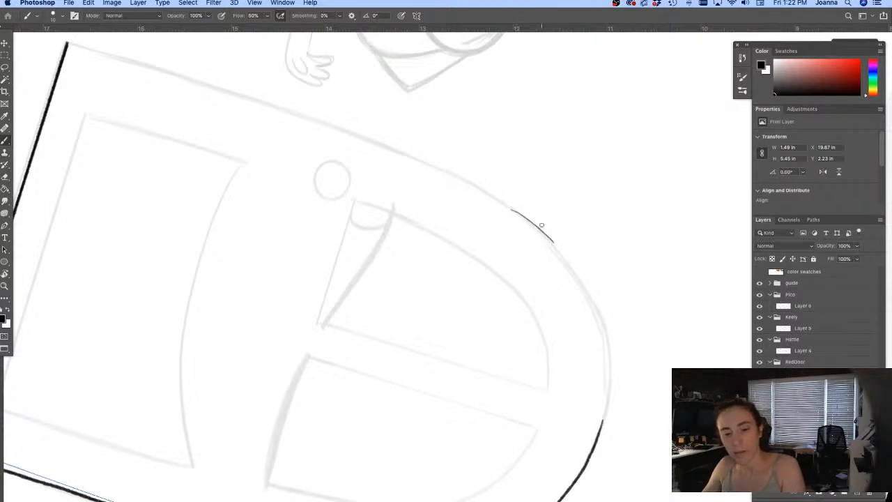
pyautogui.press('super+z')
pyautogui.moveTo(503, 205); pyautogui.dragTo(554, 247)
pyautogui.press('super+z')
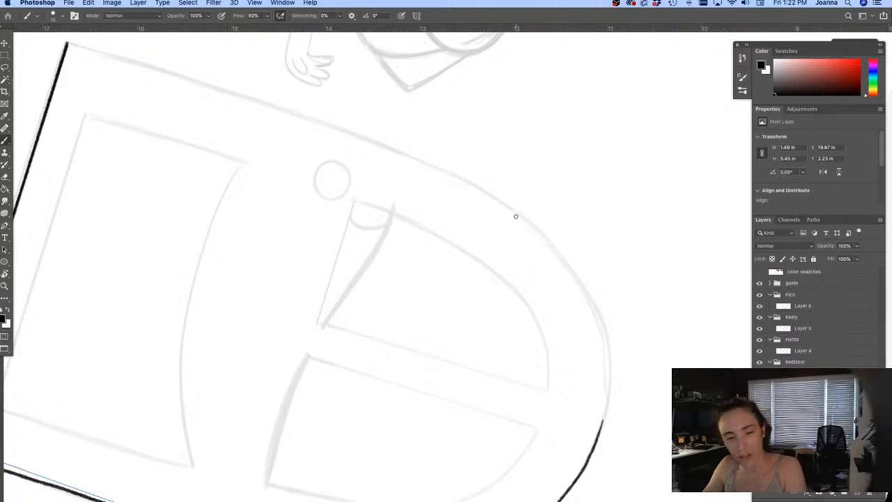
pyautogui.moveTo(519, 216)
pyautogui.mouseDown()
pyautogui.moveTo(597, 311)
pyautogui.moveTo(609, 348)
pyautogui.moveTo(604, 414)
pyautogui.mouseUp()
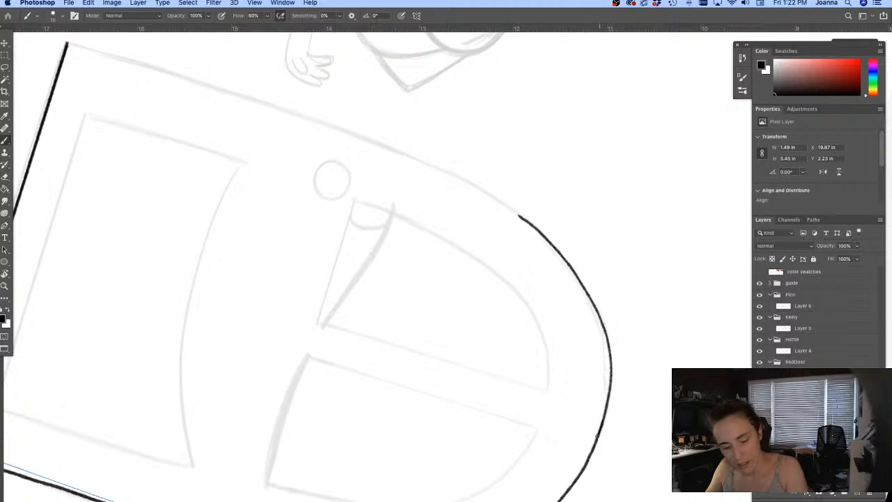
pyautogui.press('super+z')
pyautogui.moveTo(467, 184)
pyautogui.mouseDown()
pyautogui.moveTo(529, 223)
pyautogui.moveTo(574, 280)
pyautogui.moveTo(557, 267)
pyautogui.mouseUp()
pyautogui.press('super+z')
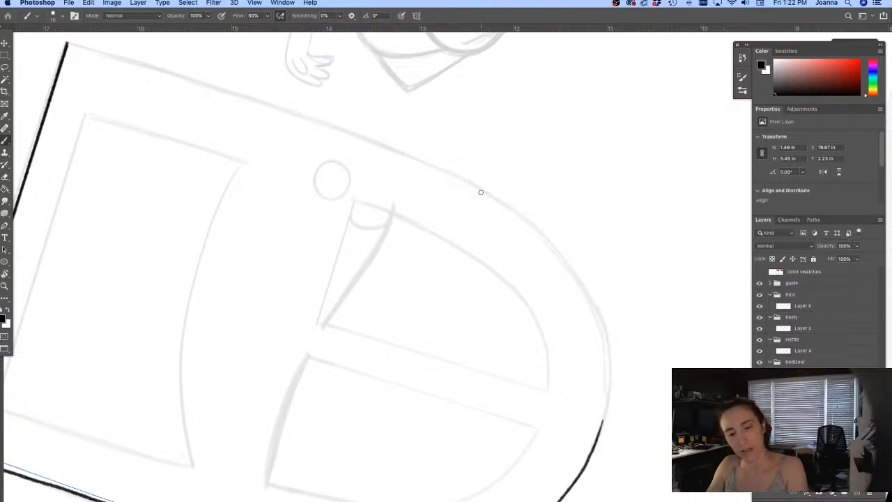
# Step: Ink the left half of the door's arch in one long freehand stroke and erase the stroke's loose end
pyautogui.moveTo(481, 188)
pyautogui.mouseDown()
pyautogui.moveTo(537, 227)
pyautogui.moveTo(582, 281)
pyautogui.moveTo(606, 331)
pyautogui.moveTo(610, 372)
pyautogui.moveTo(592, 449)
pyautogui.mouseUp()
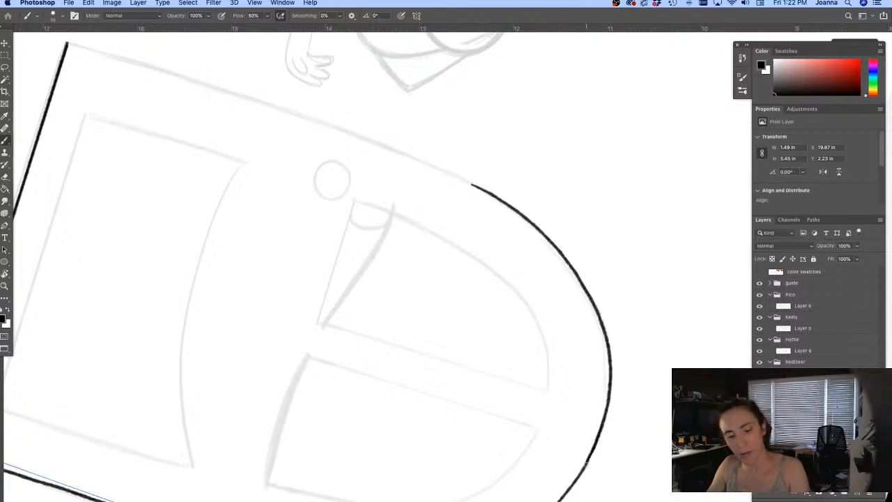
pyautogui.press('r')
pyautogui.moveTo(296, 374)
pyautogui.mouseDown()
pyautogui.moveTo(260, 191)
pyautogui.moveTo(271, 171)
pyautogui.mouseUp()
pyautogui.scroll(5, 428, 262)
pyautogui.press('e')
pyautogui.moveTo(536, 404); pyautogui.dragTo(537, 380)
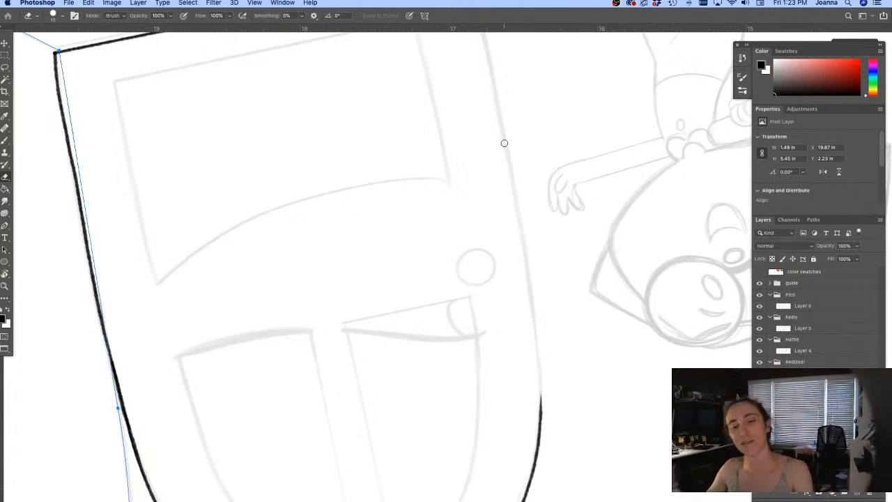
# Step: Ink the middle of the door's left side freehand up to the arch line, redoing the stroke until it joins
pyautogui.press('b')
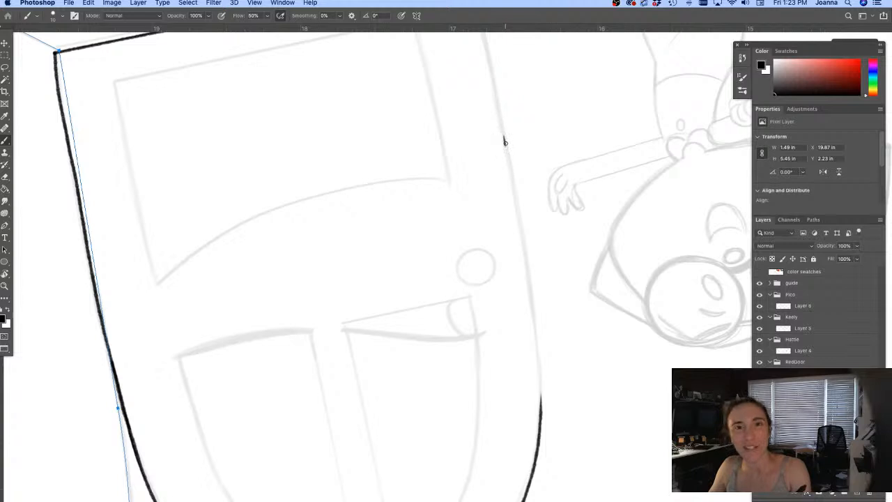
pyautogui.moveTo(504, 139); pyautogui.dragTo(532, 294)
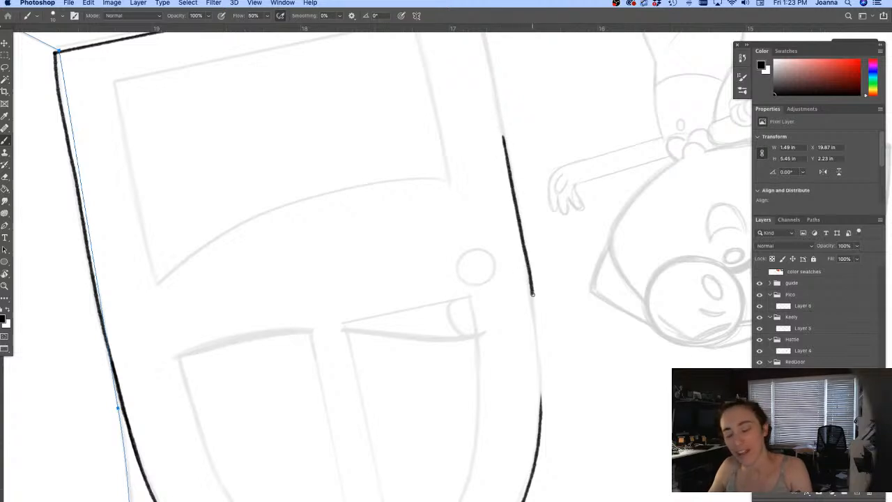
pyautogui.press('super+z')
pyautogui.moveTo(504, 139); pyautogui.dragTo(536, 312)
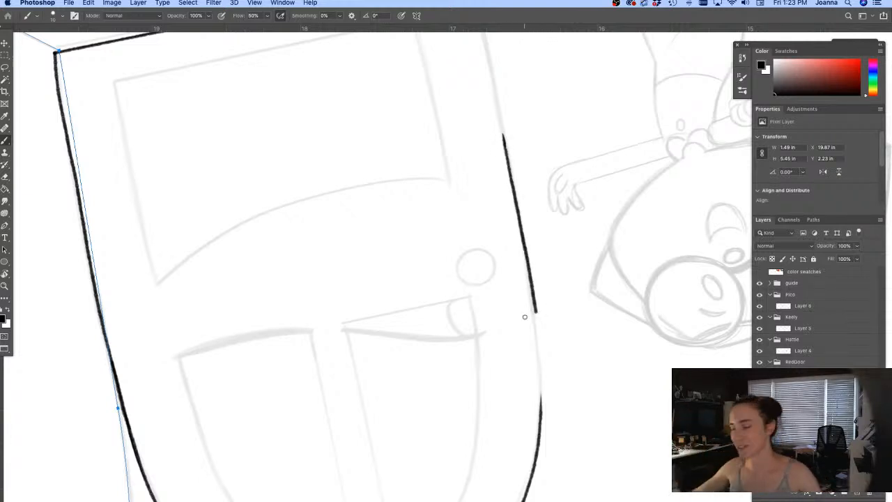
pyautogui.press('super+z')
pyautogui.moveTo(503, 139)
pyautogui.mouseDown()
pyautogui.moveTo(537, 324)
pyautogui.moveTo(540, 420)
pyautogui.mouseUp()
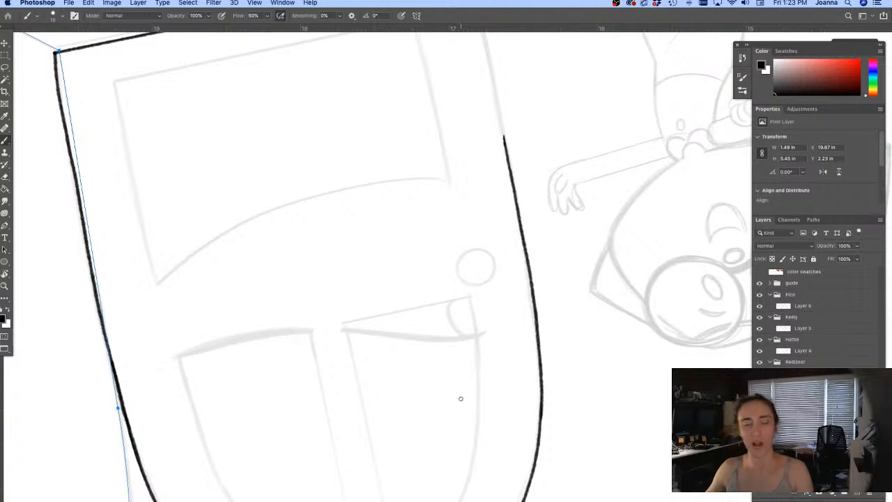
# Step: Ink the remaining lower left side of the door freehand between the base corner and the inked side, redoing the stroke once
pyautogui.moveTo(469, 190); pyautogui.dragTo(495, 379)
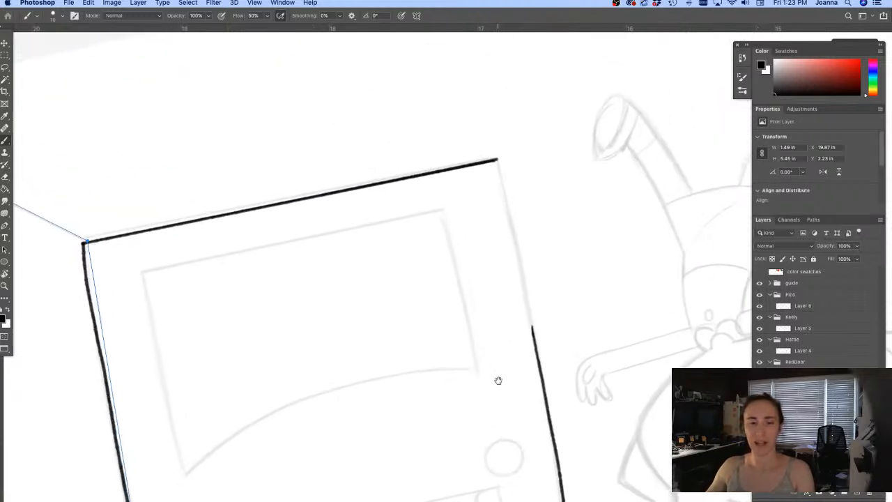
pyautogui.moveTo(499, 165); pyautogui.dragTo(520, 255)
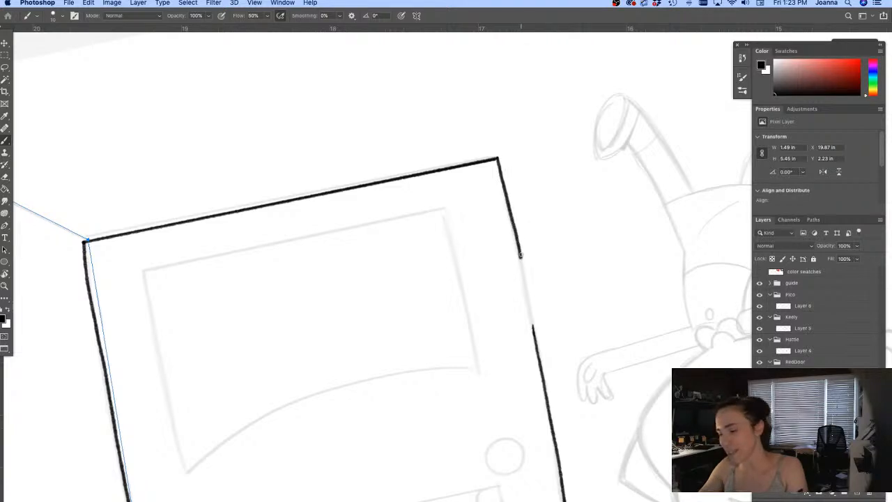
pyautogui.press('super+z')
pyautogui.moveTo(498, 166); pyautogui.dragTo(542, 376)
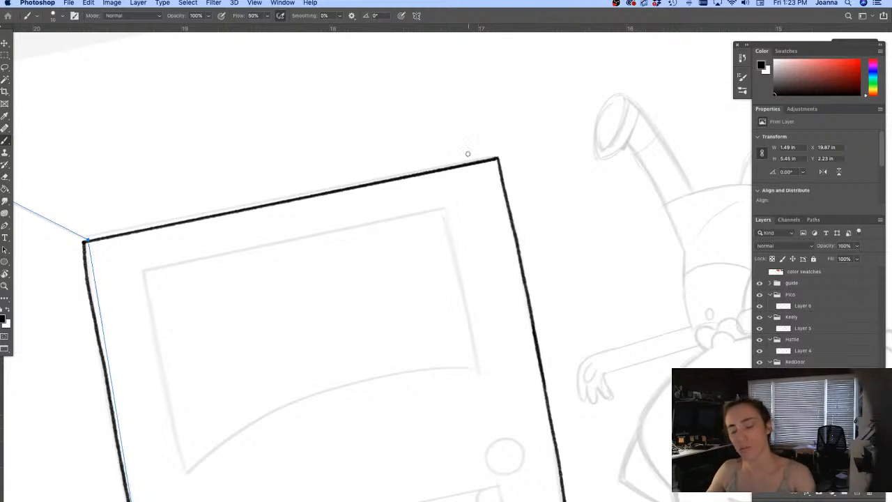
# Step: Try inking the round doorknob freehand in two strokes, redoing the closing stroke
pyautogui.press('r')
pyautogui.moveTo(334, 350)
pyautogui.mouseDown()
pyautogui.moveTo(271, 367)
pyautogui.moveTo(529, 174)
pyautogui.moveTo(550, 215)
pyautogui.mouseUp()
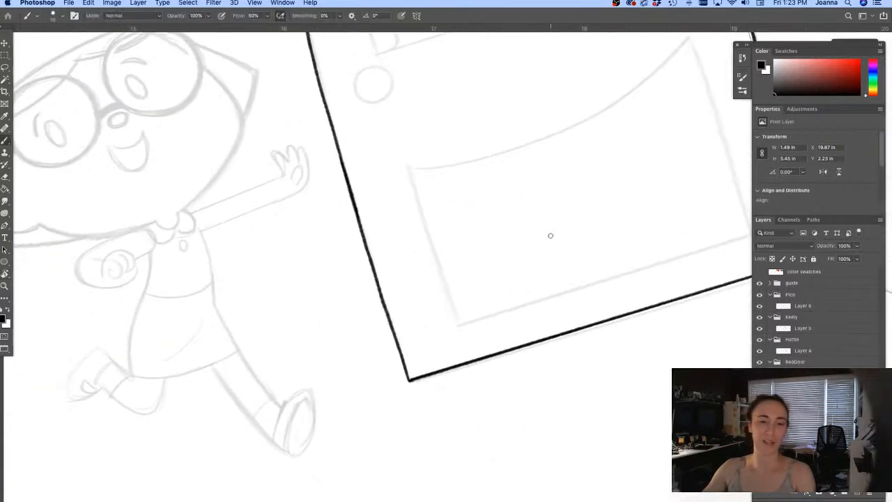
pyautogui.press('r')
pyautogui.moveTo(543, 304); pyautogui.dragTo(229, 281)
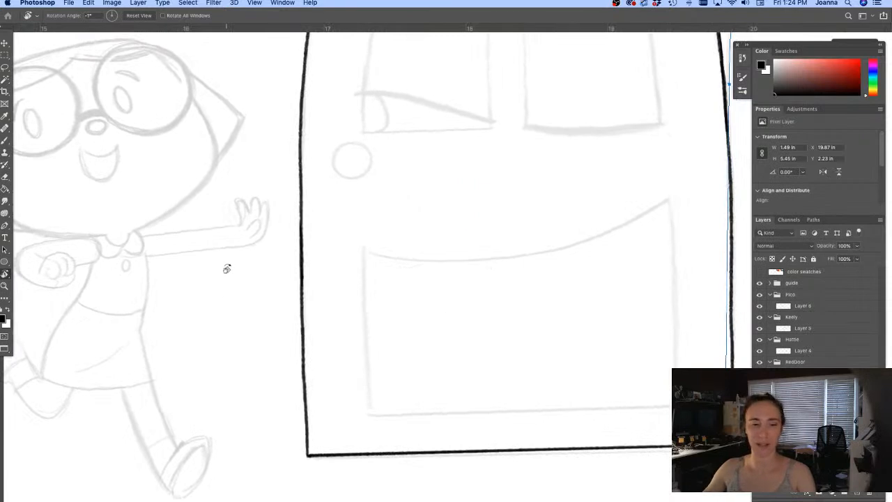
pyautogui.moveTo(338, 191); pyautogui.dragTo(388, 310)
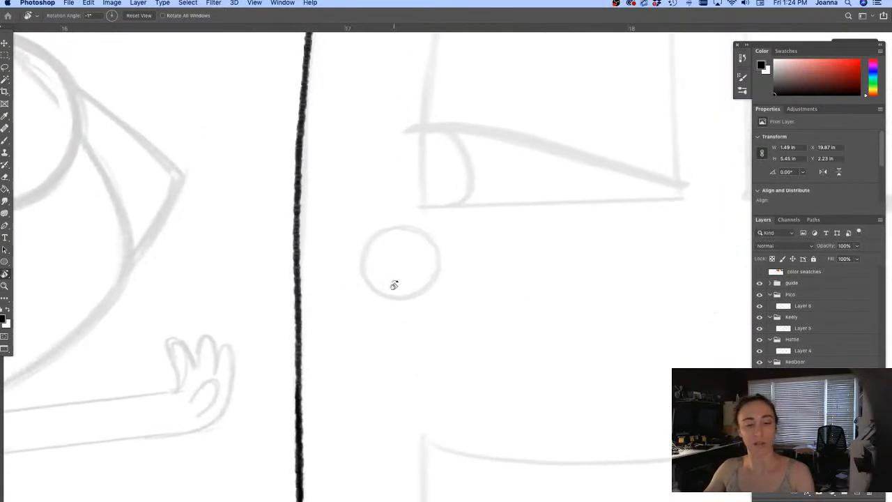
pyautogui.press('b')
pyautogui.moveTo(416, 228)
pyautogui.mouseDown()
pyautogui.moveTo(376, 234)
pyautogui.moveTo(364, 253)
pyautogui.moveTo(367, 282)
pyautogui.moveTo(392, 295)
pyautogui.moveTo(430, 280)
pyautogui.mouseUp()
pyautogui.moveTo(382, 227)
pyautogui.mouseDown()
pyautogui.moveTo(416, 228)
pyautogui.moveTo(434, 253)
pyautogui.moveTo(429, 281)
pyautogui.moveTo(401, 288)
pyautogui.mouseUp()
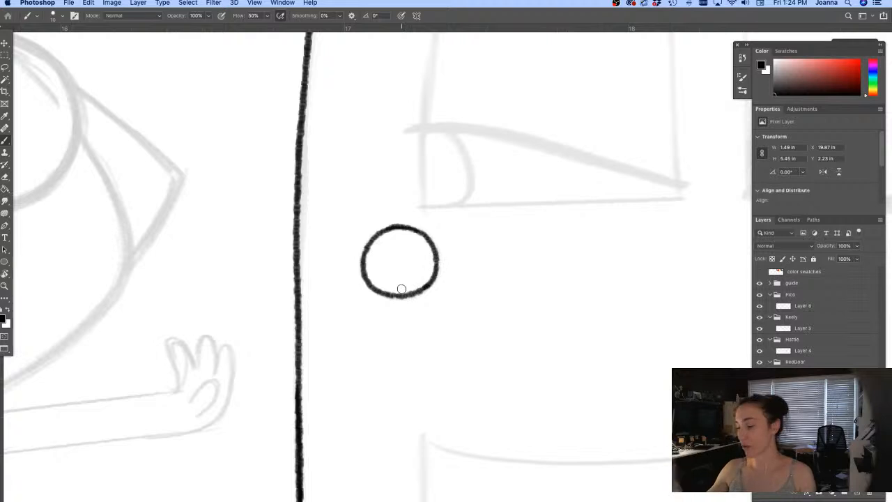
pyautogui.press('super+z')
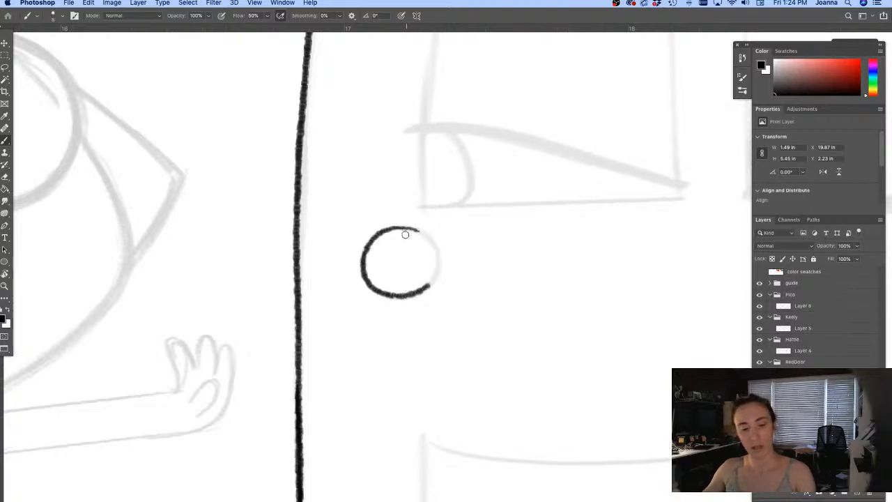
pyautogui.moveTo(387, 228)
pyautogui.mouseDown()
pyautogui.moveTo(414, 227)
pyautogui.moveTo(434, 245)
pyautogui.moveTo(441, 272)
pyautogui.moveTo(423, 288)
pyautogui.mouseUp()
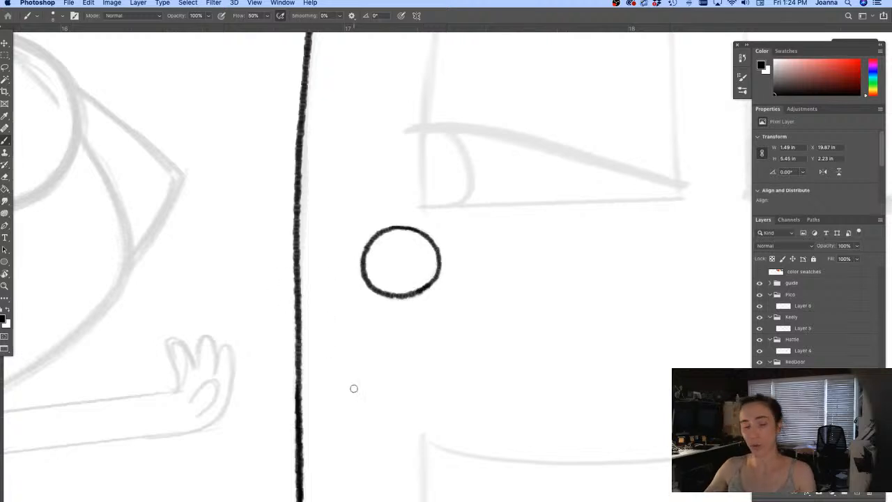
# Step: Delete the attempted doorknob circle using a rectangular selection, then try a new circle stroke and undo it
pyautogui.press('super+z')
pyautogui.press('m')
pyautogui.moveTo(449, 347); pyautogui.dragTo(337, 211)
pyautogui.press('Delete')
pyautogui.press('super+d')
pyautogui.press('b')
pyautogui.moveTo(430, 245)
pyautogui.mouseDown()
pyautogui.moveTo(403, 226)
pyautogui.moveTo(375, 230)
pyautogui.moveTo(359, 255)
pyautogui.moveTo(362, 281)
pyautogui.moveTo(393, 301)
pyautogui.moveTo(441, 277)
pyautogui.mouseUp()
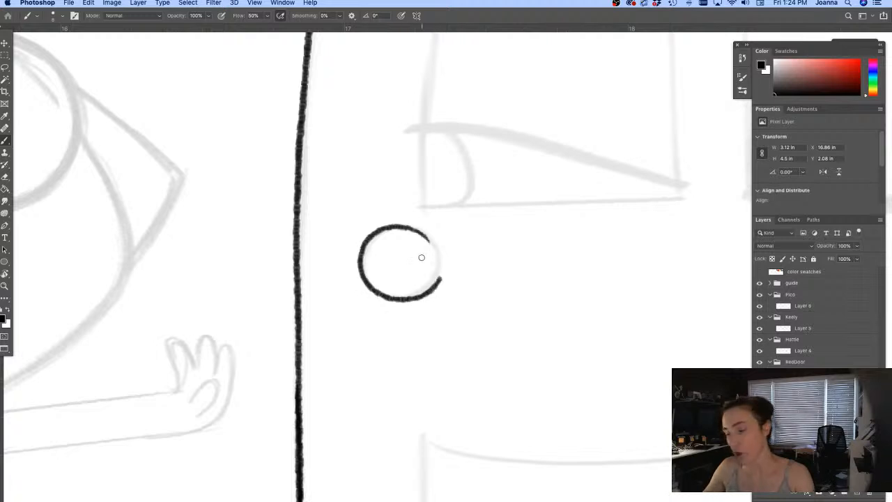
pyautogui.press('super+z')
# Step: Ink the doorknob circle freehand in two strokes and squash it slightly with Free Transform
pyautogui.moveTo(420, 232)
pyautogui.mouseDown()
pyautogui.moveTo(391, 226)
pyautogui.moveTo(370, 239)
pyautogui.moveTo(361, 267)
pyautogui.moveTo(375, 288)
pyautogui.moveTo(414, 300)
pyautogui.moveTo(431, 285)
pyautogui.mouseUp()
pyautogui.moveTo(394, 227)
pyautogui.mouseDown()
pyautogui.moveTo(431, 241)
pyautogui.moveTo(437, 265)
pyautogui.moveTo(430, 285)
pyautogui.moveTo(410, 294)
pyautogui.mouseUp()
pyautogui.press('m')
pyautogui.moveTo(468, 341)
pyautogui.mouseDown()
pyautogui.moveTo(463, 320)
pyautogui.moveTo(346, 208)
pyautogui.mouseUp()
pyautogui.press('super+t')
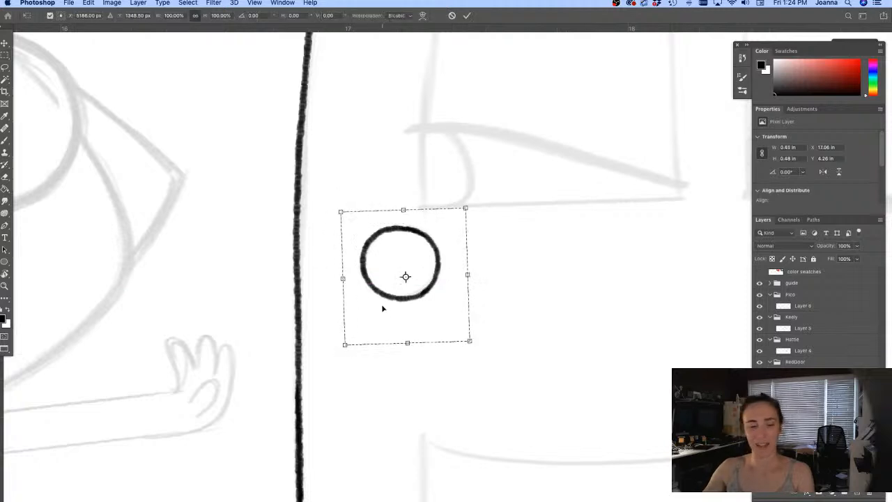
pyautogui.moveTo(407, 344); pyautogui.dragTo(380, 339)
pyautogui.press('Return')
pyautogui.press('super+d')
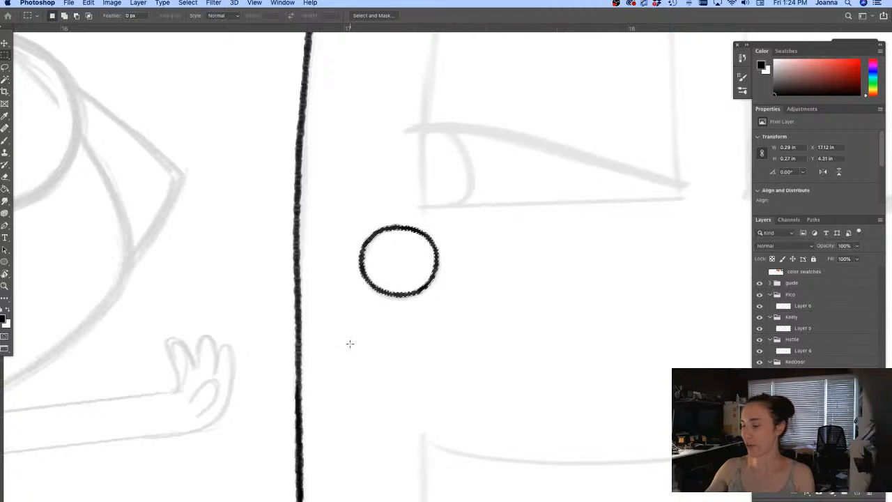
# Step: Delete the lower right section of the door's outline using a rectangular selection around it
pyautogui.keyDown('alt'); pyautogui.keyDown('super'); pyautogui.click(384, 372); pyautogui.keyUp('super'); pyautogui.keyUp('alt')
pyautogui.keyDown('alt'); pyautogui.keyDown('super'); pyautogui.click(384, 372); pyautogui.keyUp('super'); pyautogui.keyUp('alt')
pyautogui.keyDown('alt'); pyautogui.keyDown('super'); pyautogui.click(385, 371); pyautogui.keyUp('super'); pyautogui.keyUp('alt')
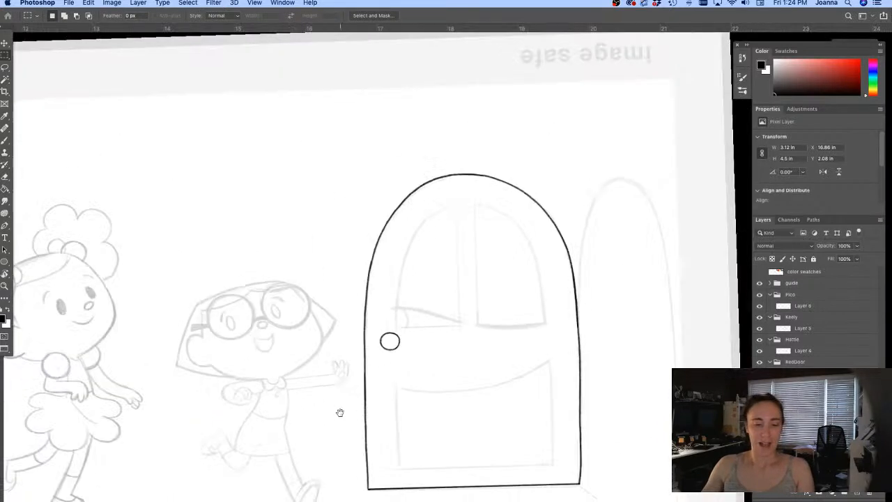
pyautogui.moveTo(340, 420); pyautogui.dragTo(336, 349)
pyautogui.keyDown('super'); pyautogui.click(482, 398); pyautogui.keyUp('super')
pyautogui.moveTo(477, 400); pyautogui.dragTo(477, 425)
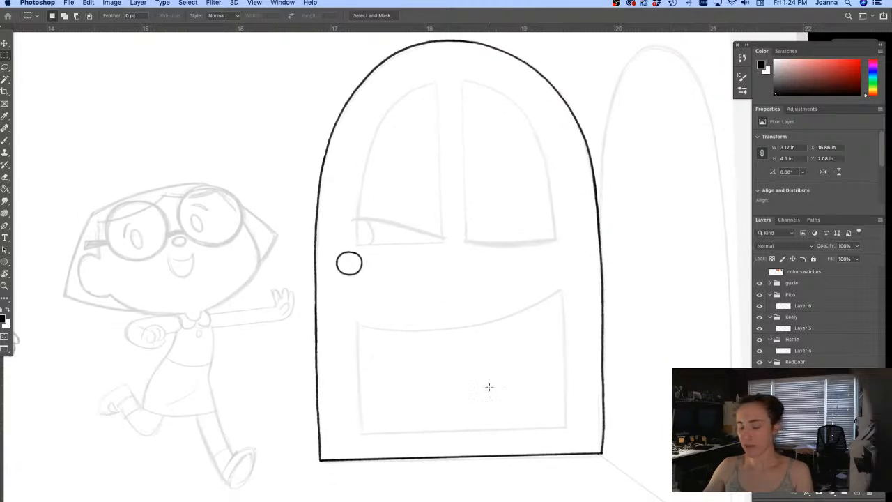
pyautogui.moveTo(623, 446); pyautogui.dragTo(541, 325)
pyautogui.moveTo(544, 356); pyautogui.dragTo(548, 361)
pyautogui.press('Delete')
pyautogui.press('super+d')
# Step: Redraw the door's lower right side as a straight Brush line down to the base corner and erase the overshoot there
pyautogui.press('b')
pyautogui.scroll(4, 559, 416)
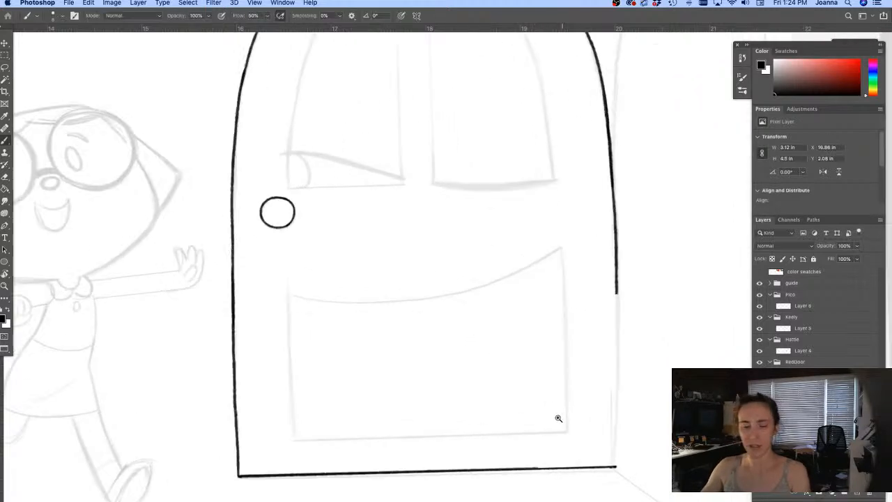
pyautogui.scroll(-2, 516, 374)
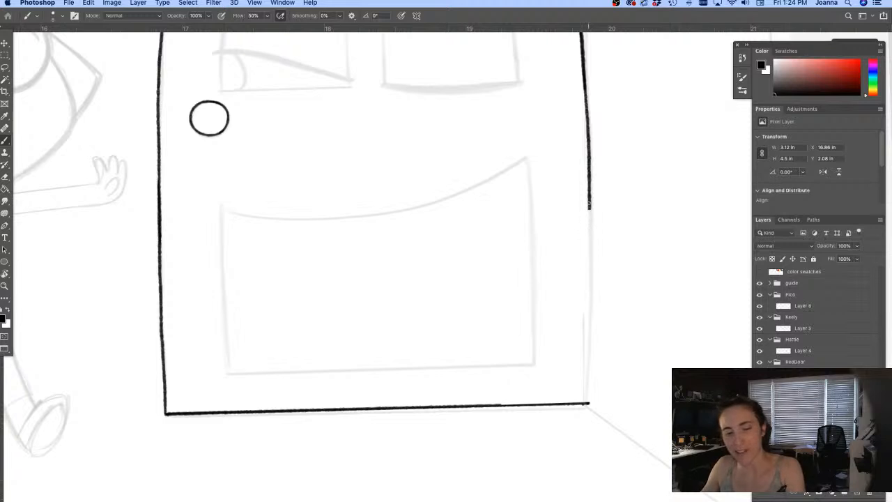
pyautogui.keyDown('shift'); pyautogui.click(587, 402); pyautogui.keyUp('shift')
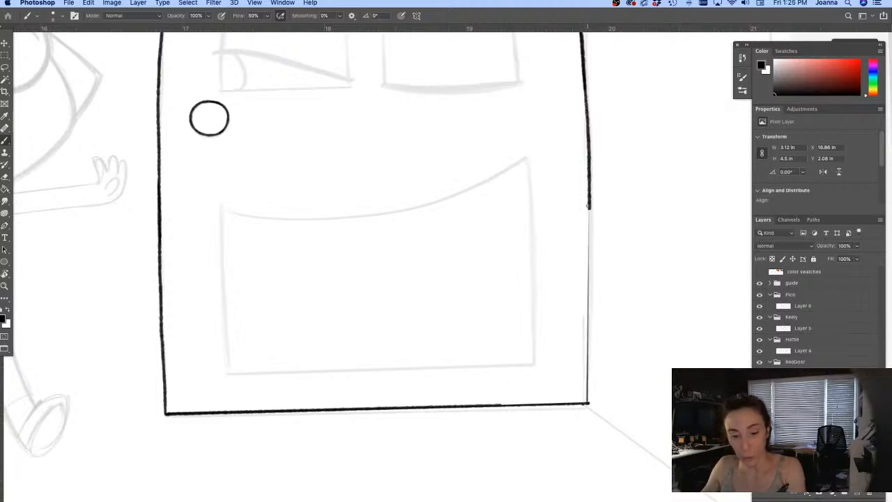
pyautogui.keyDown('shift'); pyautogui.click(588, 403); pyautogui.keyUp('shift')
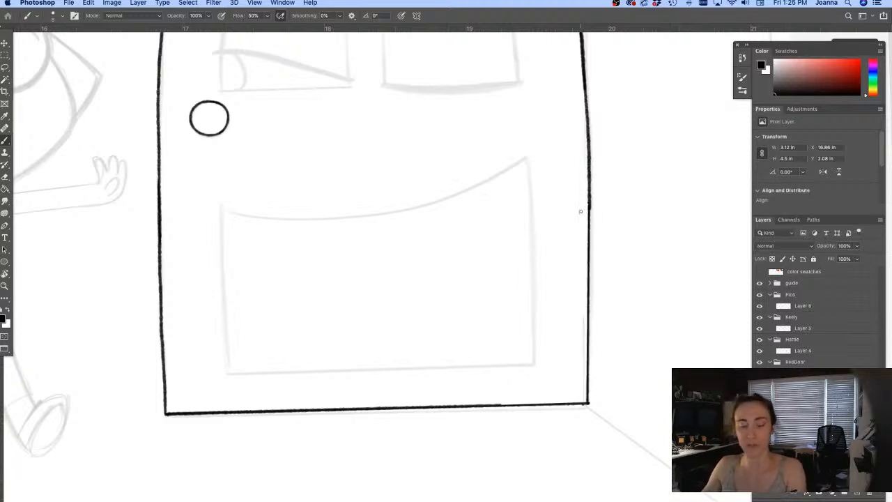
pyautogui.press('e')
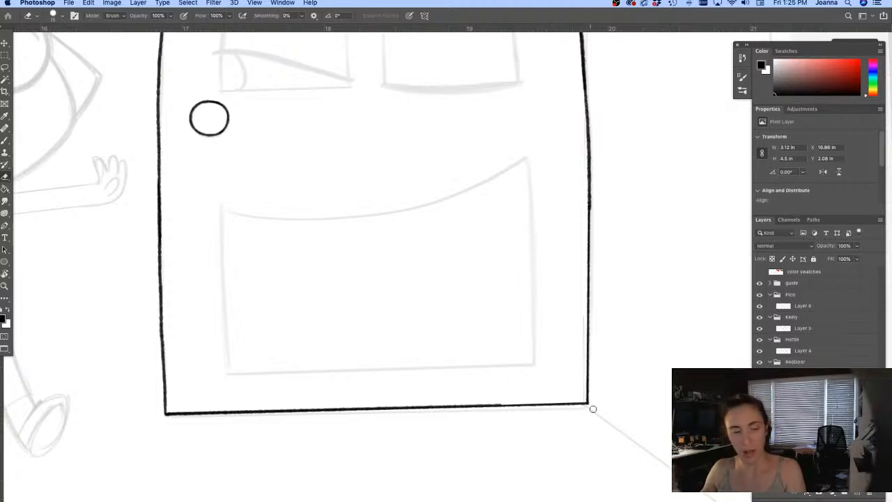
pyautogui.moveTo(416, 357); pyautogui.dragTo(423, 365)
# Step: Ink the lower door panel's curved top edge freehand and its bottom edge as a straight Brush line over the sketch
pyautogui.press('r')
pyautogui.moveTo(314, 335); pyautogui.dragTo(422, 412)
pyautogui.press('b')
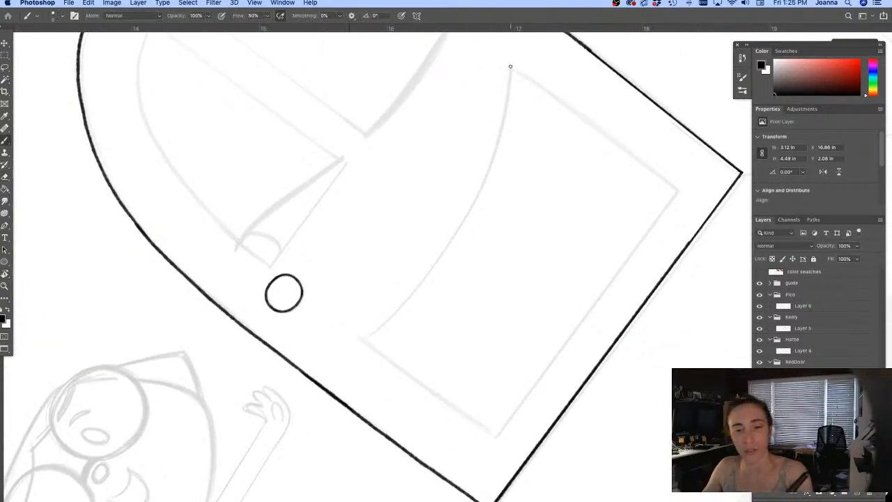
pyautogui.moveTo(511, 66)
pyautogui.mouseDown()
pyautogui.moveTo(495, 150)
pyautogui.moveTo(458, 238)
pyautogui.moveTo(418, 291)
pyautogui.moveTo(361, 339)
pyautogui.mouseUp()
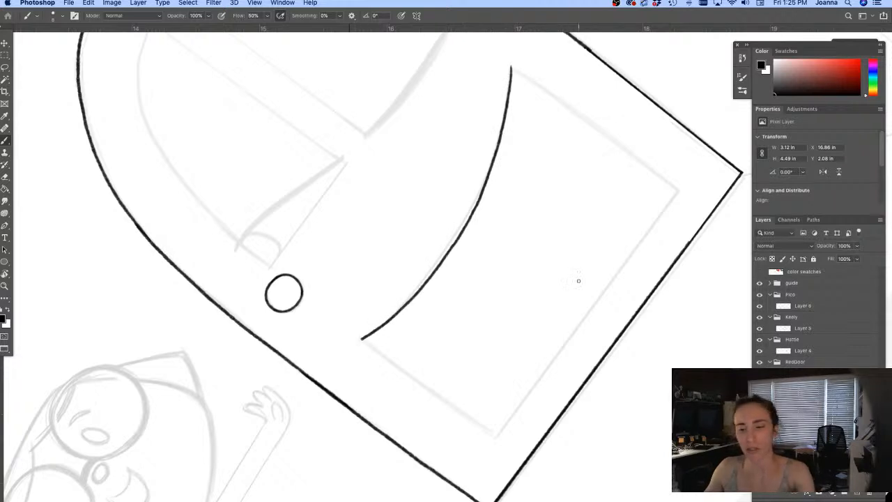
pyautogui.keyDown('shift'); pyautogui.click(496, 435); pyautogui.keyUp('shift')
# Step: Ink the lower panel's right side from the end of the top curve down to the bottom corner
pyautogui.press('r')
pyautogui.moveTo(374, 342)
pyautogui.mouseDown()
pyautogui.moveTo(332, 370)
pyautogui.moveTo(291, 270)
pyautogui.mouseUp()
pyautogui.press('b')
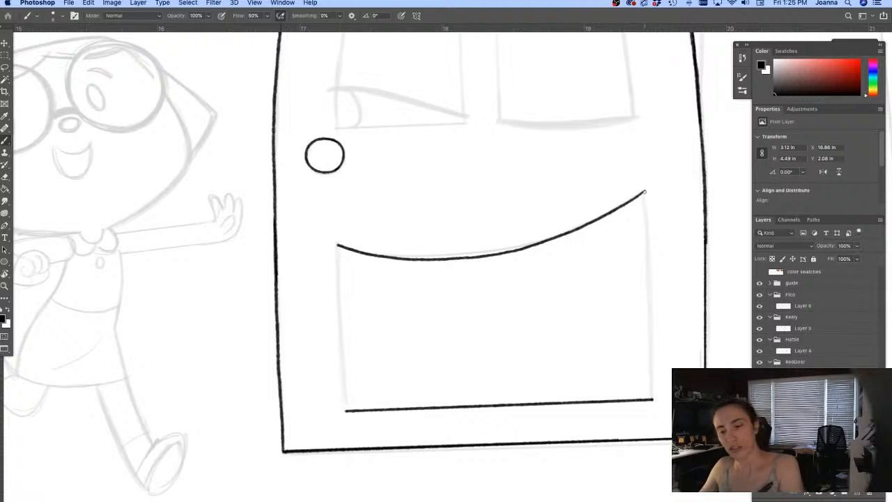
pyautogui.moveTo(645, 191); pyautogui.dragTo(653, 400)
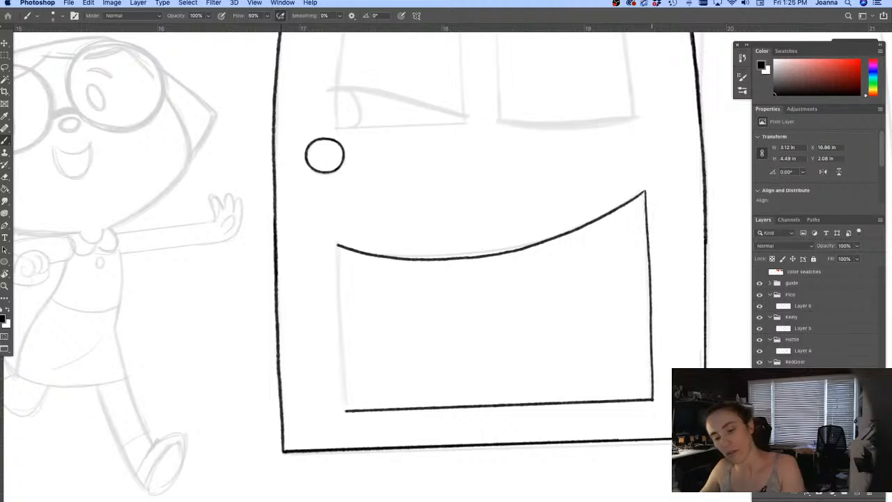
pyautogui.moveTo(336, 246); pyautogui.dragTo(346, 410)
pyautogui.press('super+z')
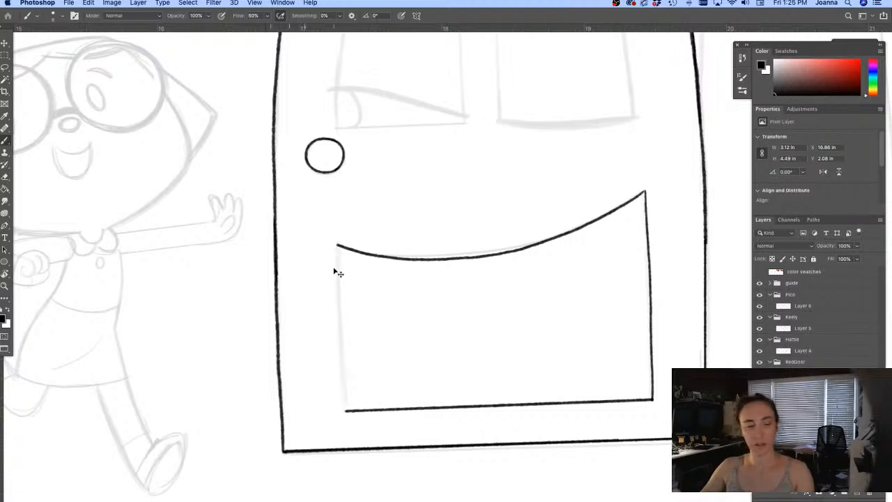
pyautogui.moveTo(337, 245); pyautogui.dragTo(342, 304)
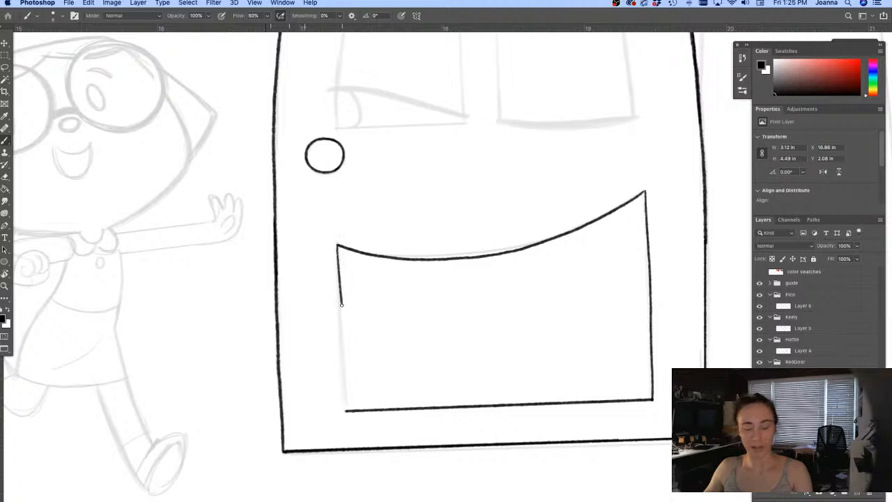
pyautogui.press('super+z')
pyautogui.moveTo(336, 246); pyautogui.dragTo(343, 327)
pyautogui.press('super+z')
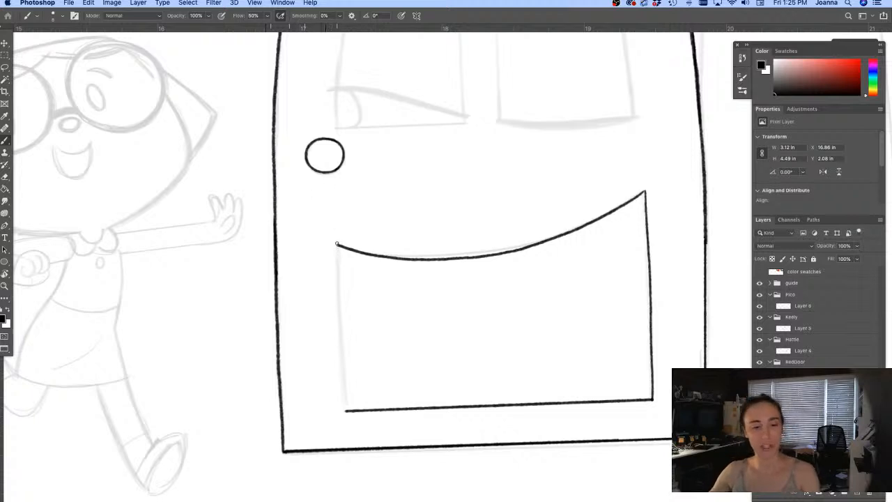
# Step: Ink the lower panel's left side freehand and the upper left panel's base as a straight Brush line
pyautogui.moveTo(336, 245); pyautogui.dragTo(346, 411)
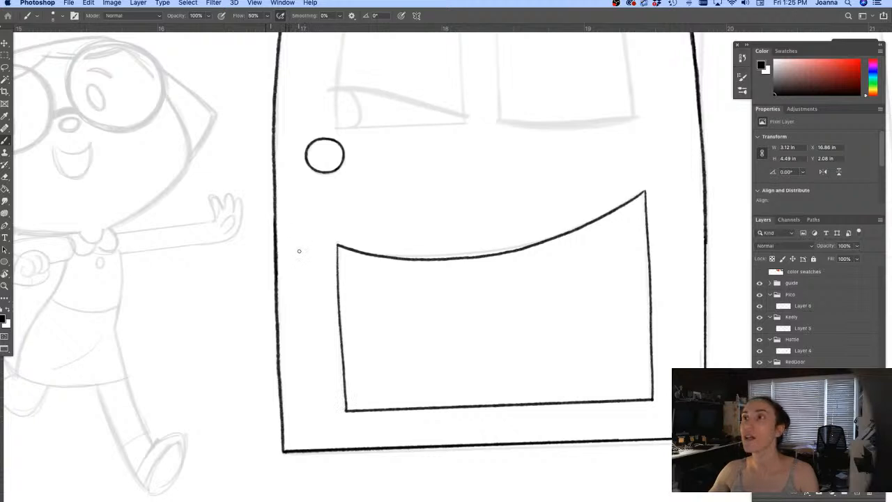
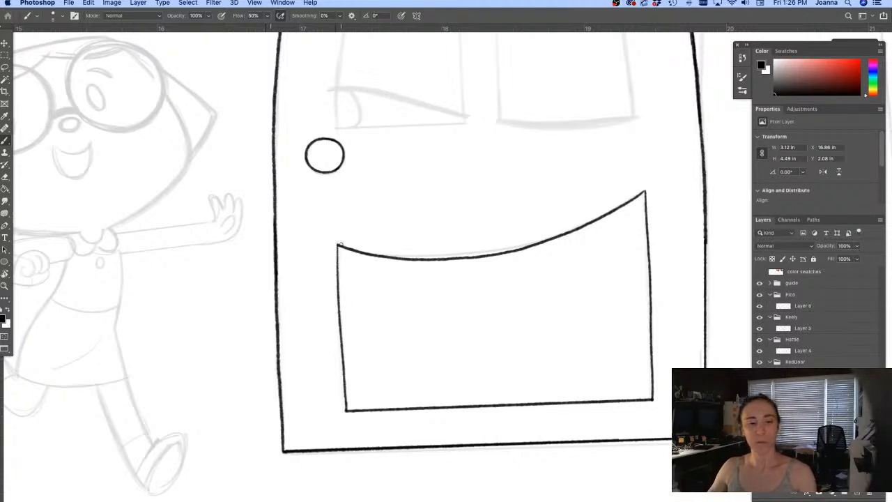
pyautogui.moveTo(345, 230); pyautogui.dragTo(338, 319)
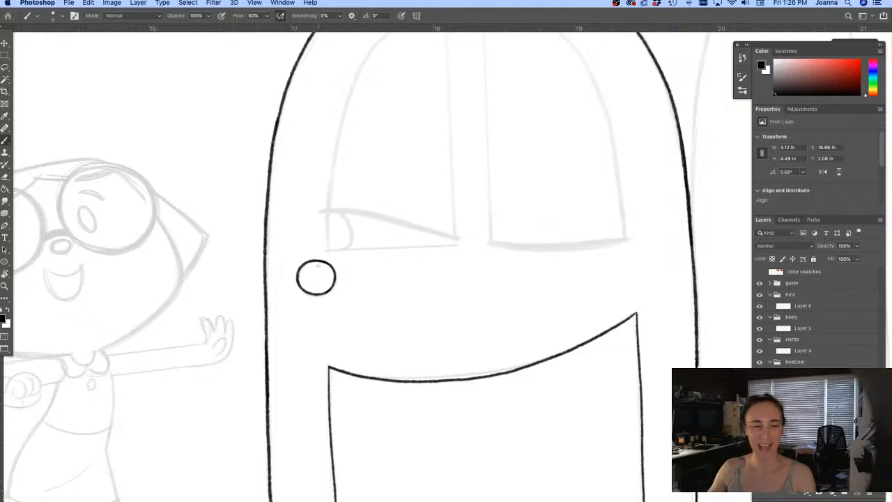
pyautogui.click(454, 245)
pyautogui.keyDown('shift'); pyautogui.click(326, 248); pyautogui.keyUp('shift')
# Step: Ink the straight inner sides of both upper door panels and the curved outer edge of the right one
pyautogui.moveTo(442, 312); pyautogui.dragTo(434, 422)
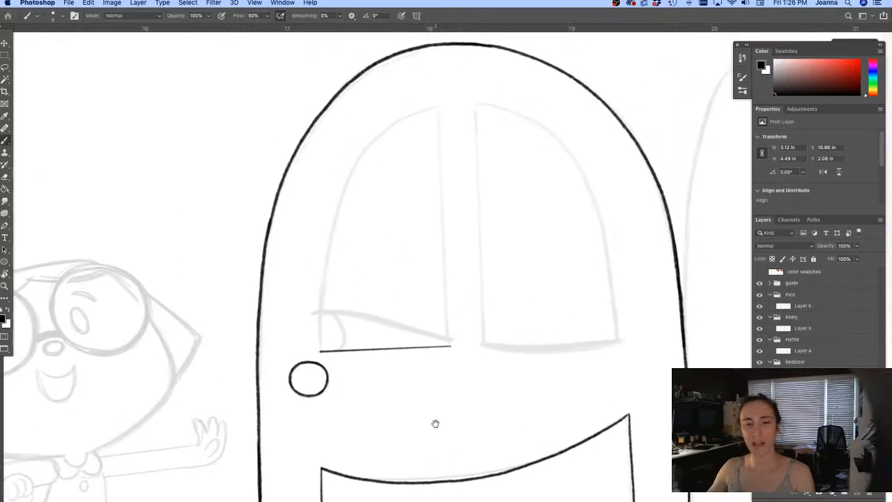
pyautogui.click(475, 103)
pyautogui.keyDown('shift'); pyautogui.click(482, 337); pyautogui.keyUp('shift')
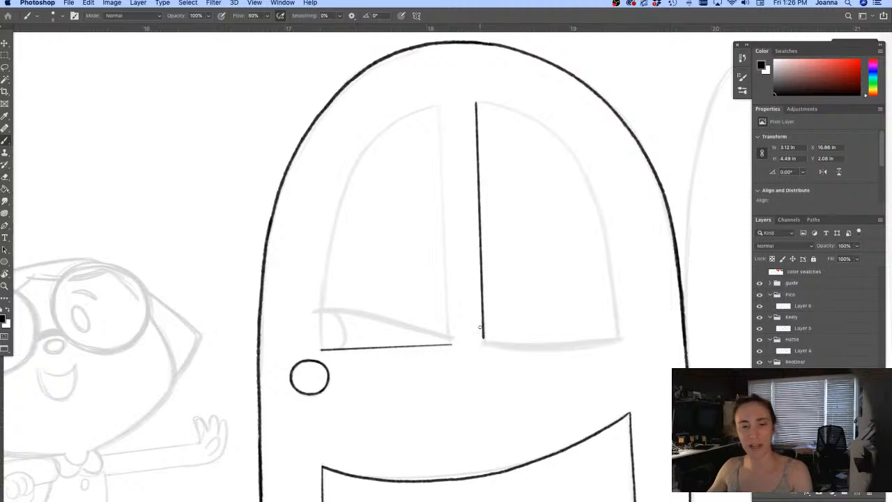
pyautogui.keyDown('shift'); pyautogui.click(448, 341); pyautogui.keyUp('shift')
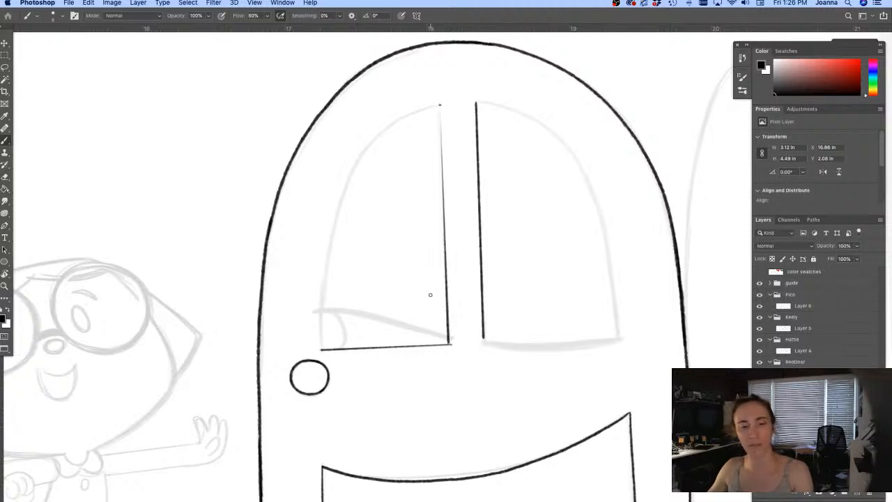
pyautogui.keyDown('shift'); pyautogui.click(439, 105); pyautogui.keyUp('shift')
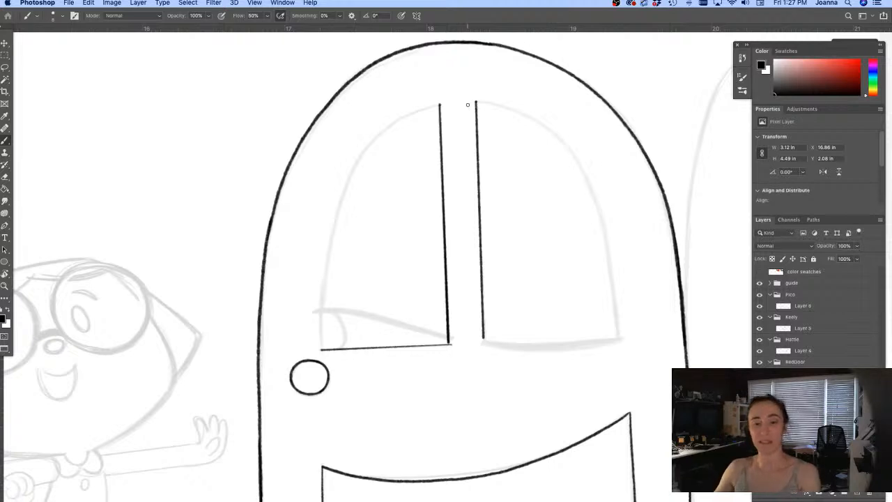
pyautogui.moveTo(478, 102)
pyautogui.mouseDown()
pyautogui.moveTo(552, 136)
pyautogui.moveTo(579, 169)
pyautogui.moveTo(605, 248)
pyautogui.moveTo(615, 332)
pyautogui.mouseUp()
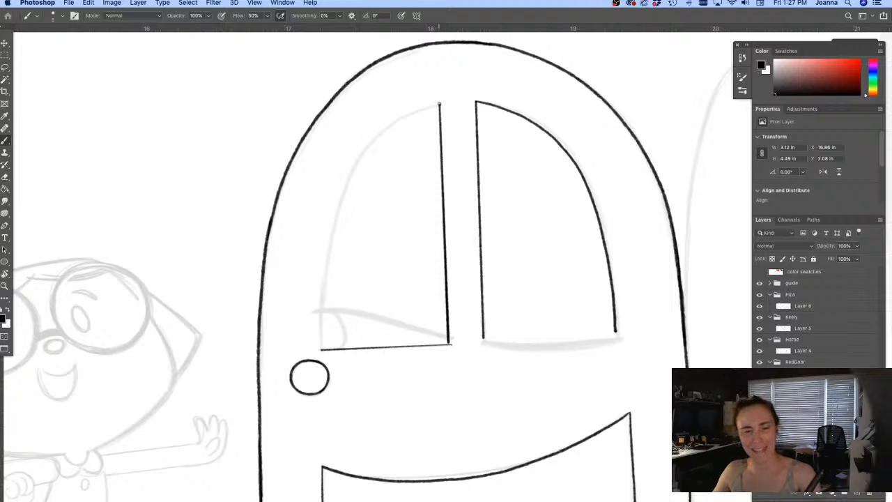
pyautogui.moveTo(439, 104)
pyautogui.mouseDown()
pyautogui.moveTo(393, 125)
pyautogui.moveTo(351, 172)
pyautogui.moveTo(331, 211)
pyautogui.moveTo(316, 290)
pyautogui.mouseUp()
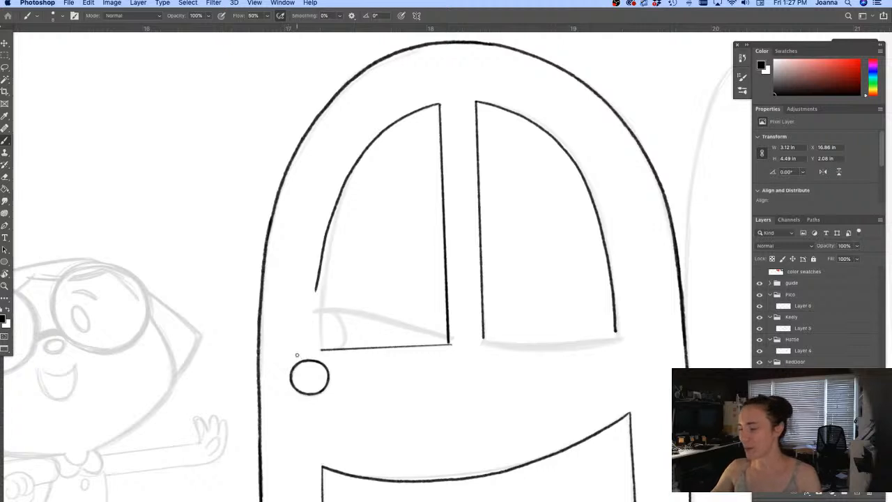
pyautogui.press('l')
pyautogui.moveTo(310, 321)
pyautogui.mouseDown()
pyautogui.moveTo(312, 188)
pyautogui.moveTo(380, 104)
pyautogui.moveTo(435, 98)
pyautogui.moveTo(441, 105)
pyautogui.moveTo(413, 147)
pyautogui.moveTo(358, 288)
pyautogui.moveTo(312, 322)
pyautogui.mouseUp()
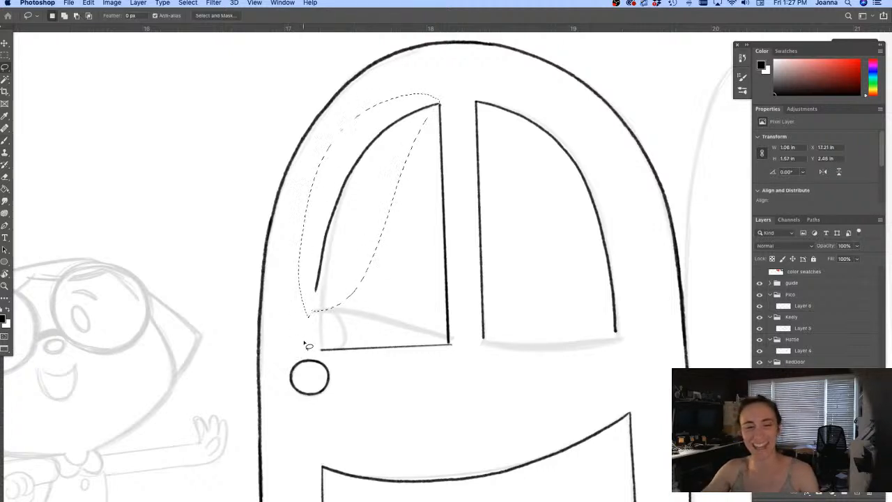
pyautogui.press('Delete')
pyautogui.press('super+d')
# Step: Ink the upper left panel's curved outer edge along the sketch down to the left end of its base
pyautogui.press('b')
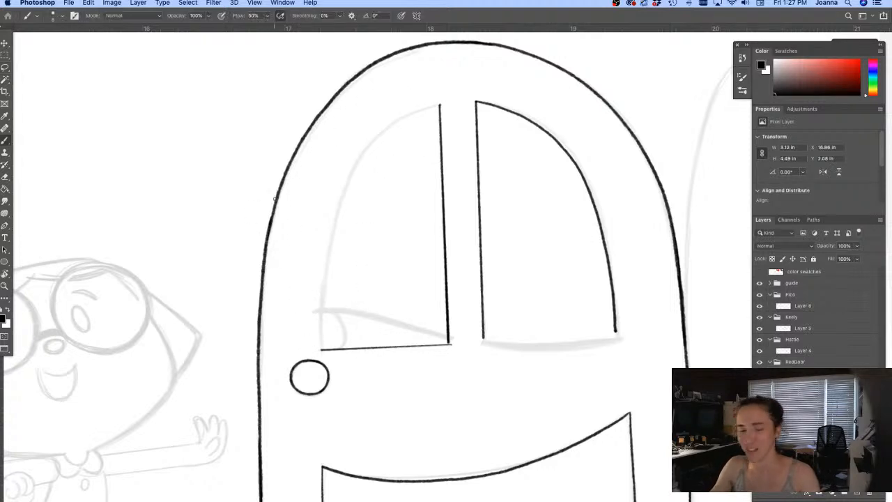
pyautogui.moveTo(439, 104)
pyautogui.mouseDown()
pyautogui.moveTo(403, 113)
pyautogui.moveTo(368, 144)
pyautogui.mouseUp()
pyautogui.press('super+z')
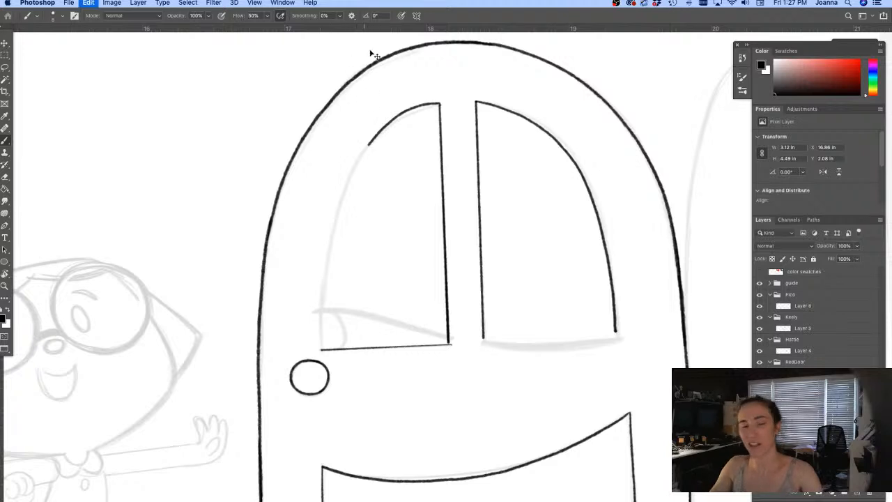
pyautogui.moveTo(439, 104)
pyautogui.mouseDown()
pyautogui.moveTo(389, 125)
pyautogui.moveTo(352, 168)
pyautogui.moveTo(329, 243)
pyautogui.moveTo(322, 347)
pyautogui.mouseUp()
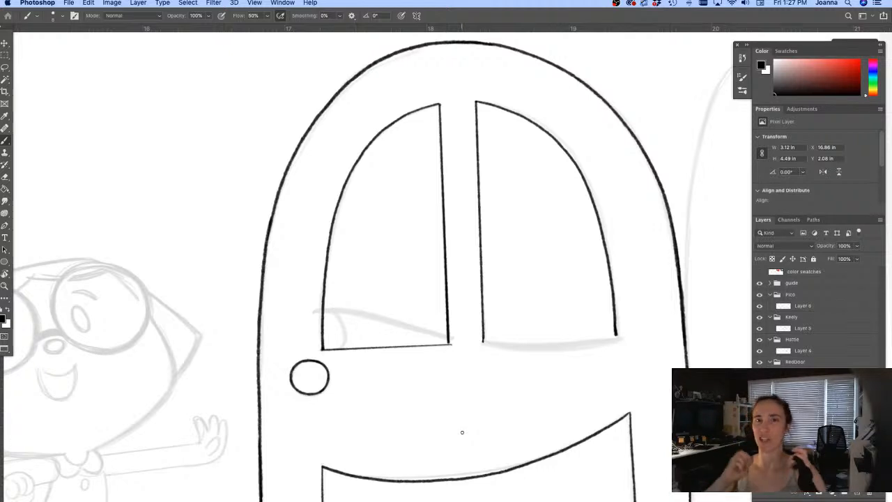
# Step: Ink the upper right panel's base as a downward-bowed curve and thicken it into a heavy tapered line
pyautogui.press('space')
pyautogui.moveTo(319, 395)
pyautogui.mouseDown()
pyautogui.moveTo(298, 374)
pyautogui.moveTo(440, 446)
pyautogui.moveTo(509, 343)
pyautogui.mouseUp()
pyautogui.press('r')
pyautogui.scroll(5, 510, 343)
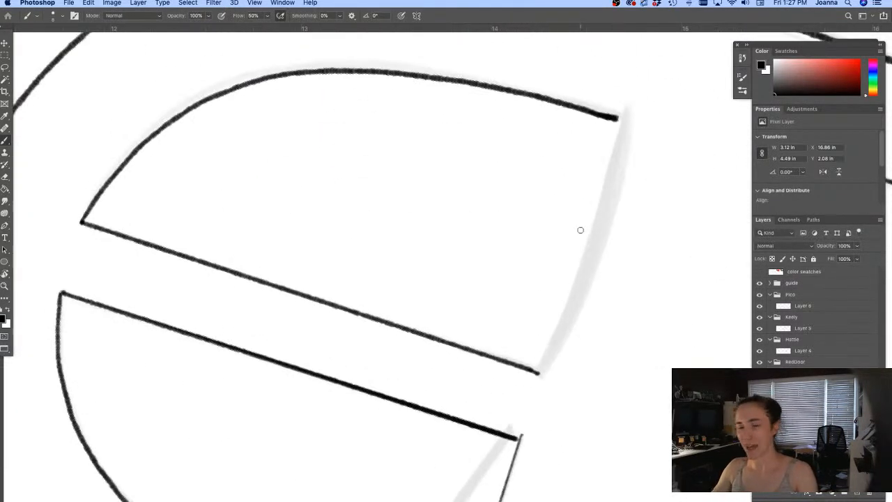
pyautogui.moveTo(616, 117)
pyautogui.mouseDown()
pyautogui.moveTo(593, 262)
pyautogui.moveTo(567, 333)
pyautogui.moveTo(538, 373)
pyautogui.mouseUp()
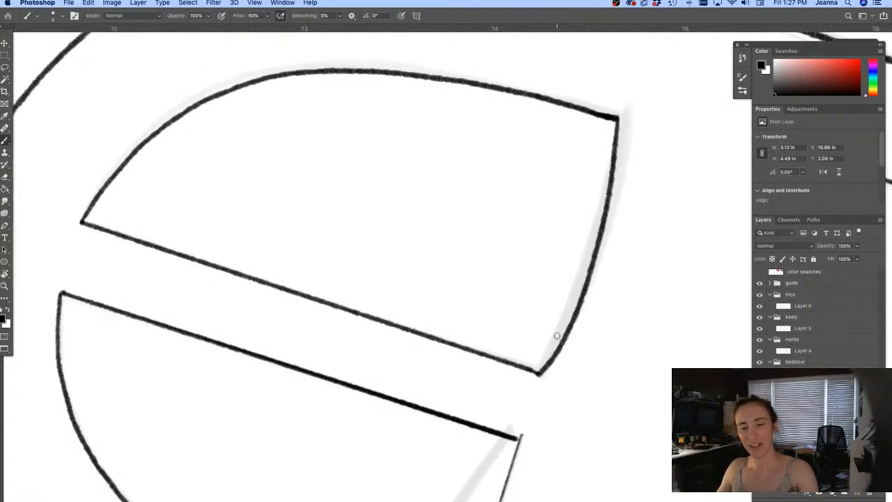
pyautogui.moveTo(618, 116)
pyautogui.mouseDown()
pyautogui.moveTo(607, 250)
pyautogui.moveTo(566, 344)
pyautogui.moveTo(538, 372)
pyautogui.moveTo(580, 319)
pyautogui.moveTo(568, 338)
pyautogui.moveTo(613, 206)
pyautogui.moveTo(619, 120)
pyautogui.moveTo(599, 282)
pyautogui.moveTo(607, 215)
pyautogui.mouseUp()
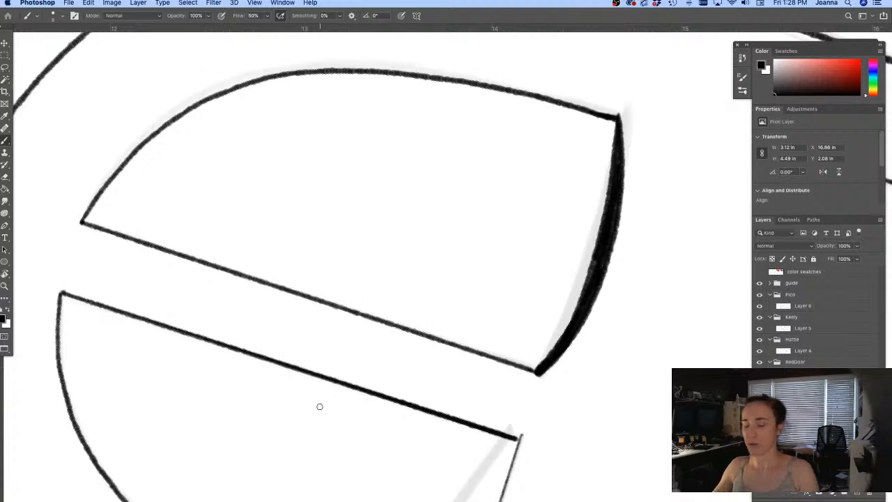
# Step: Erase the small line overshoots at the inner bottom corners of the two upper panels
pyautogui.press('r')
pyautogui.moveTo(269, 432)
pyautogui.mouseDown()
pyautogui.moveTo(233, 334)
pyautogui.moveTo(255, 199)
pyautogui.moveTo(302, 169)
pyautogui.mouseUp()
pyautogui.press('b')
pyautogui.press('space')
pyautogui.moveTo(262, 357)
pyautogui.mouseDown()
pyautogui.moveTo(397, 378)
pyautogui.moveTo(406, 364)
pyautogui.moveTo(414, 370)
pyautogui.mouseUp()
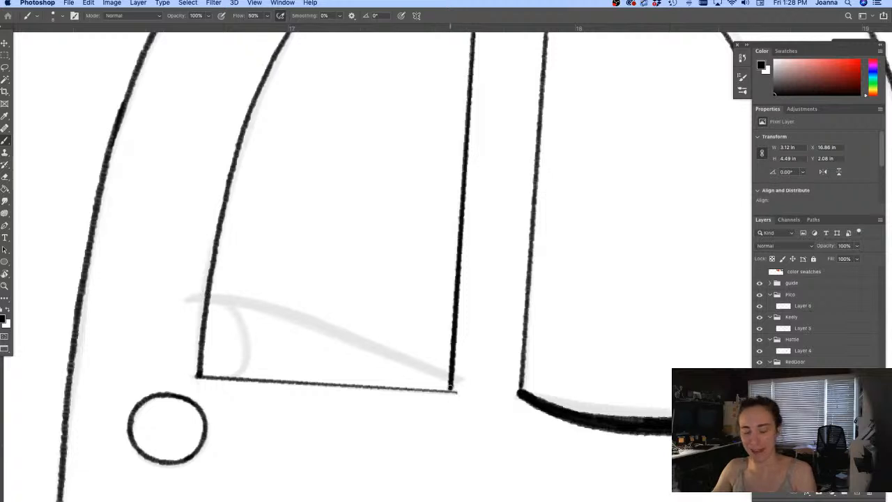
pyautogui.press('e')
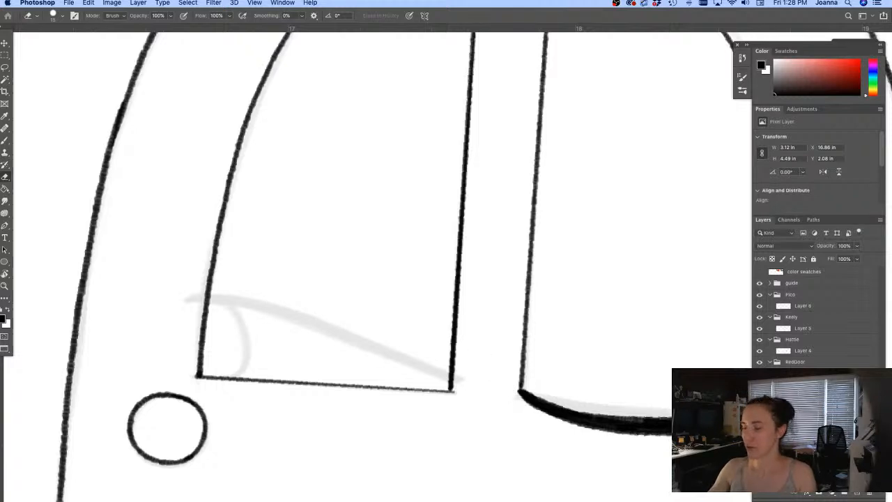
# Step: Ink the slanted eyelid across the upper left panel as a heavy tapered curve and erase its overshoot past the outer edge
pyautogui.press('b')
pyautogui.moveTo(188, 301)
pyautogui.mouseDown()
pyautogui.moveTo(324, 322)
pyautogui.moveTo(449, 380)
pyautogui.mouseUp()
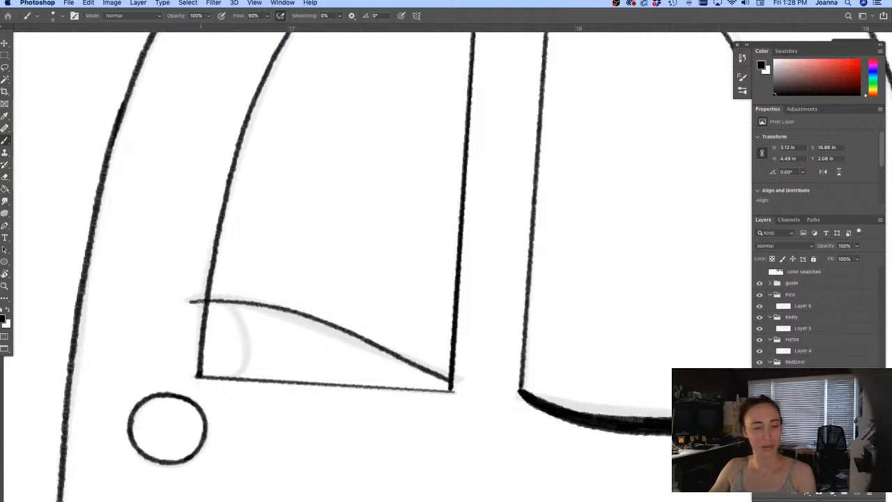
pyautogui.moveTo(191, 300)
pyautogui.mouseDown()
pyautogui.moveTo(267, 295)
pyautogui.moveTo(386, 338)
pyautogui.moveTo(455, 380)
pyautogui.moveTo(333, 317)
pyautogui.moveTo(349, 324)
pyautogui.moveTo(282, 301)
pyautogui.moveTo(205, 296)
pyautogui.moveTo(291, 307)
pyautogui.moveTo(409, 358)
pyautogui.mouseUp()
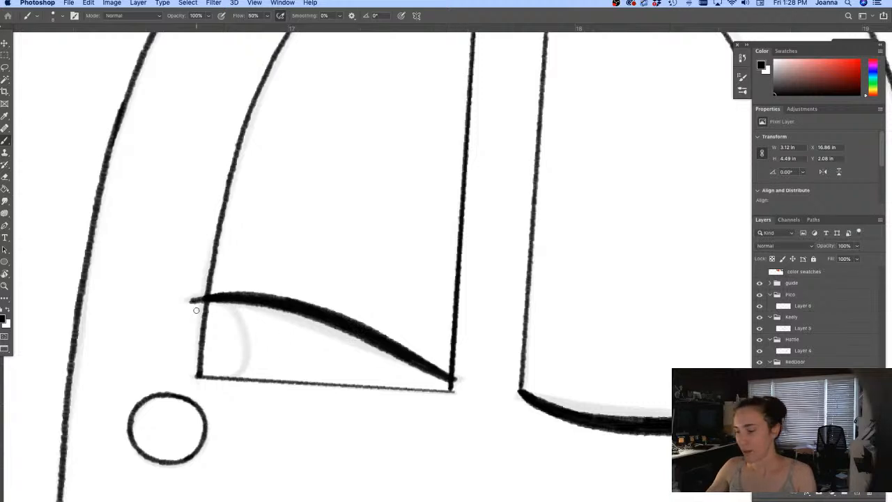
pyautogui.press('e')
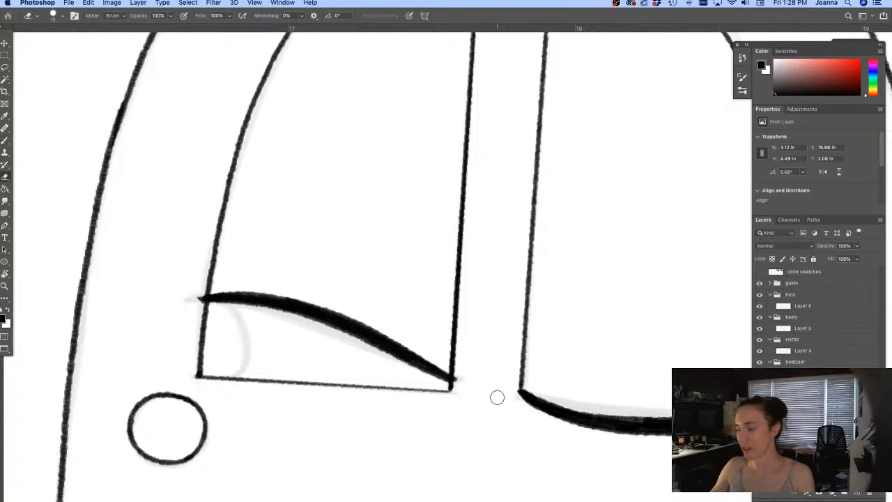
# Step: Ink the curved pupil line under the eyelid in the upper left panel's lower outer corner
pyautogui.press('b')
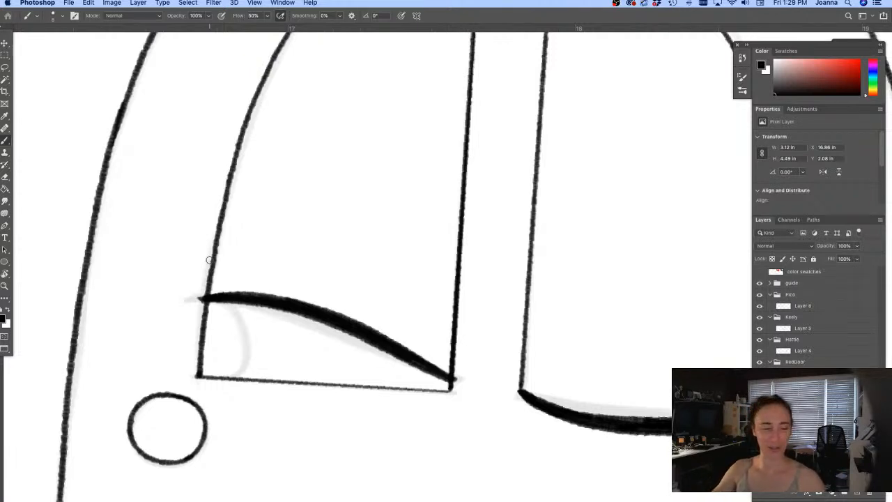
pyautogui.moveTo(163, 334); pyautogui.dragTo(267, 296)
pyautogui.moveTo(296, 255)
pyautogui.mouseDown()
pyautogui.moveTo(334, 272)
pyautogui.moveTo(337, 310)
pyautogui.moveTo(313, 332)
pyautogui.mouseUp()
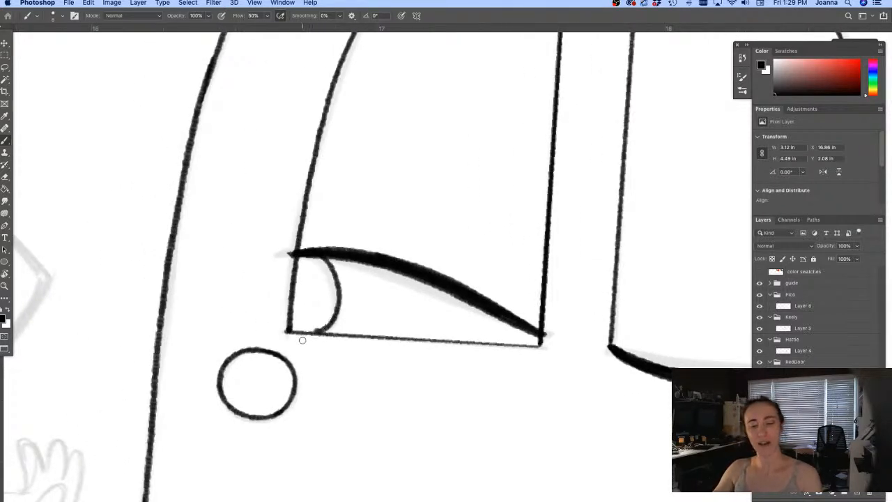
# Step: Examine the inked door as a whole and the lower panel's lines and corners up close
pyautogui.moveTo(364, 408); pyautogui.dragTo(353, 288)
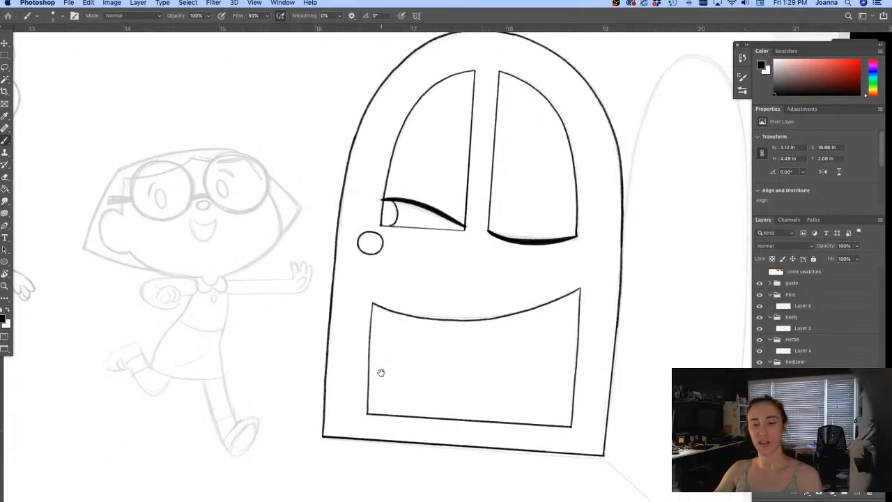
pyautogui.moveTo(602, 355); pyautogui.dragTo(619, 354)
pyautogui.moveTo(577, 358); pyautogui.dragTo(547, 306)
pyautogui.click(555, 305)
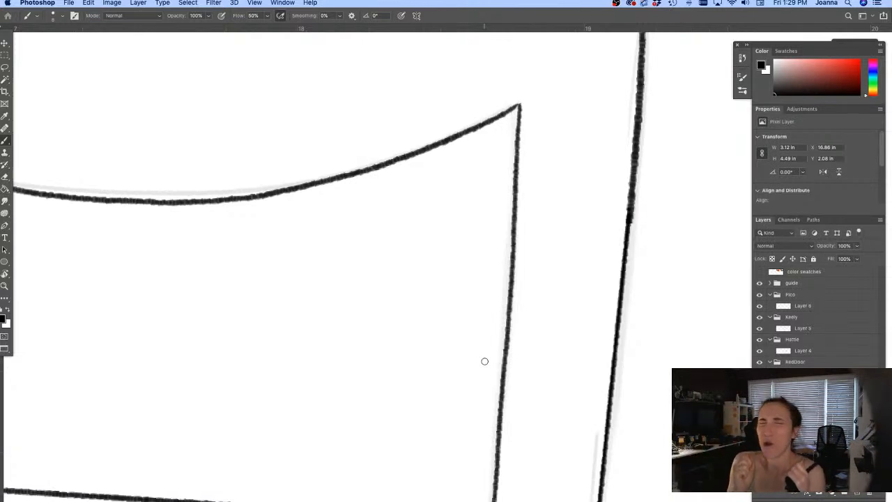
pyautogui.moveTo(399, 406); pyautogui.dragTo(419, 340)
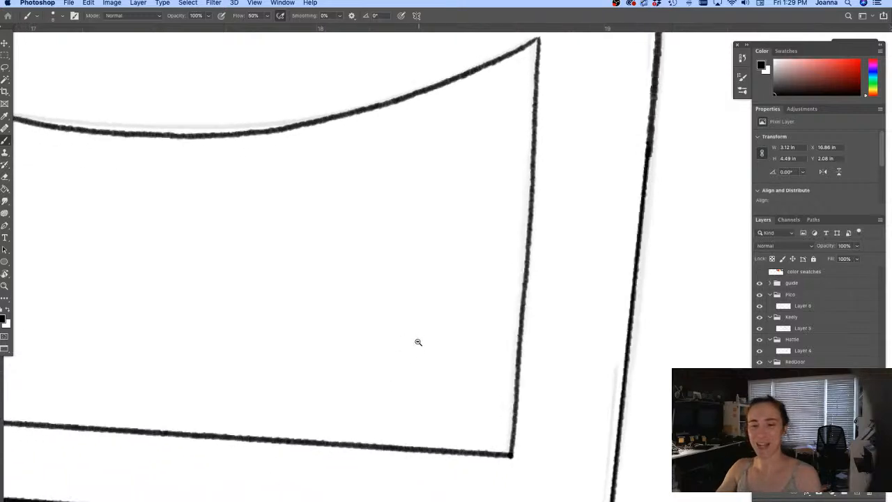
pyautogui.keyDown('alt'); pyautogui.click(419, 340); pyautogui.keyUp('alt')
pyautogui.keyDown('alt'); pyautogui.click(417, 349); pyautogui.keyUp('alt')
pyautogui.moveTo(382, 376)
pyautogui.mouseDown()
pyautogui.moveTo(417, 404)
pyautogui.moveTo(462, 419)
pyautogui.mouseUp()
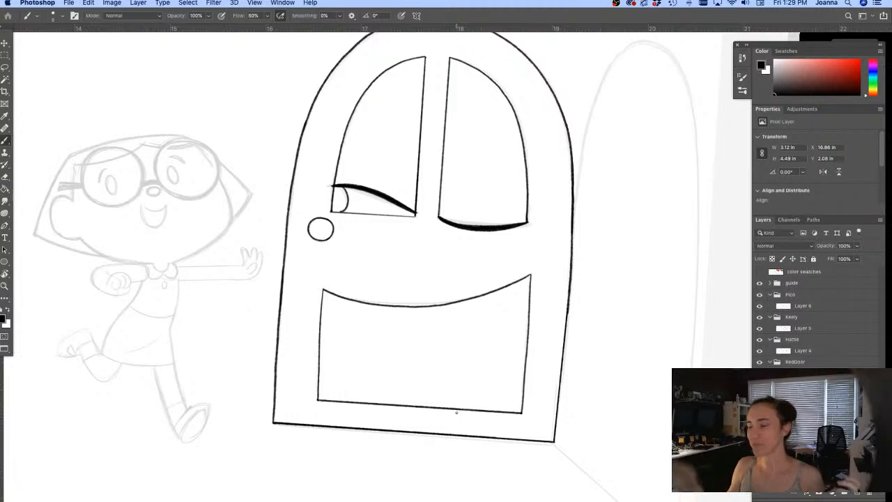
pyautogui.moveTo(251, 414); pyautogui.dragTo(358, 412)
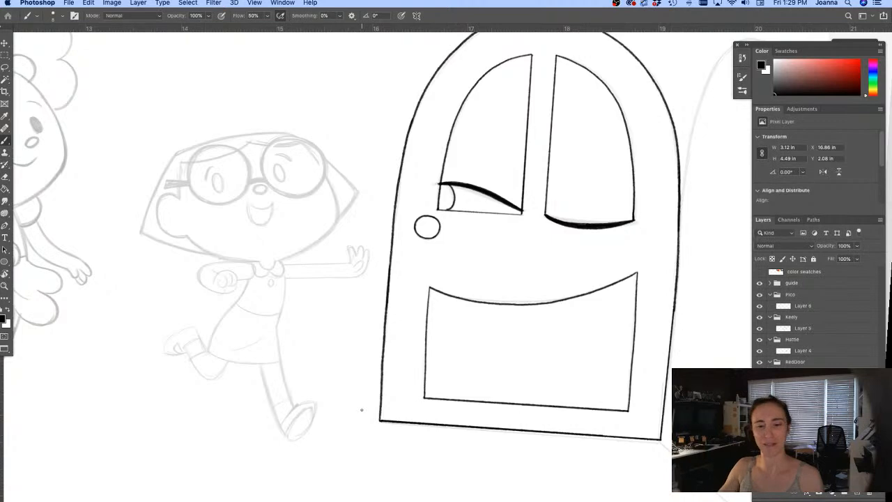
# Step: Erase the inner end of the upper left panel's eyelid and the lowest bit of the panel's adjoining vertical edge
pyautogui.keyDown('super'); pyautogui.click(526, 183); pyautogui.keyUp('super')
pyautogui.moveTo(487, 337); pyautogui.dragTo(516, 354)
pyautogui.press('e')
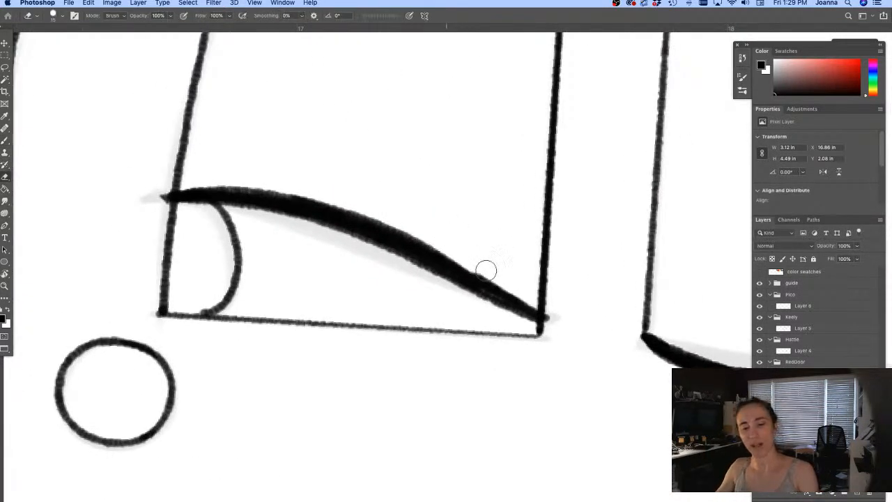
pyautogui.moveTo(543, 298); pyautogui.dragTo(548, 322)
pyautogui.moveTo(434, 233); pyautogui.dragTo(544, 326)
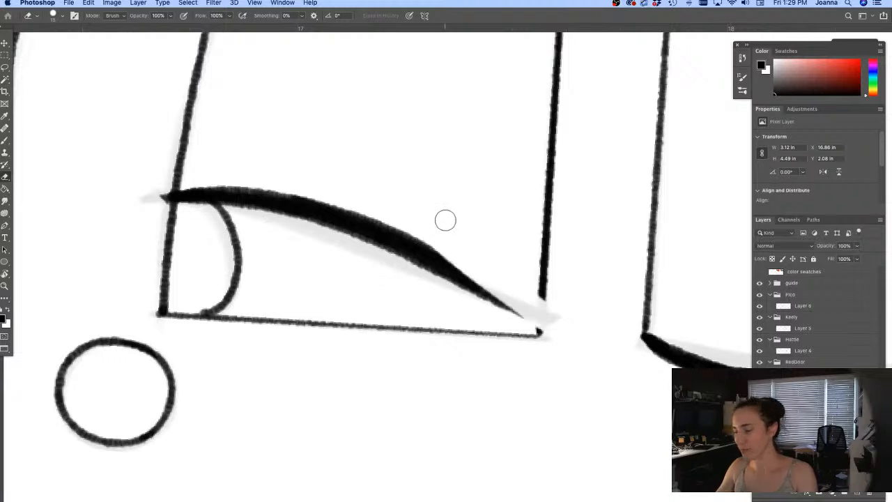
# Step: Re-ink the eyelid's inner end as a taper down into the panel's lower inner corner and reconnect the vertical edge
pyautogui.press('b')
pyautogui.moveTo(399, 248)
pyautogui.mouseDown()
pyautogui.moveTo(539, 329)
pyautogui.moveTo(453, 274)
pyautogui.mouseUp()
pyautogui.moveTo(495, 298)
pyautogui.mouseDown()
pyautogui.moveTo(393, 239)
pyautogui.moveTo(529, 317)
pyautogui.mouseUp()
pyautogui.moveTo(445, 262); pyautogui.dragTo(538, 324)
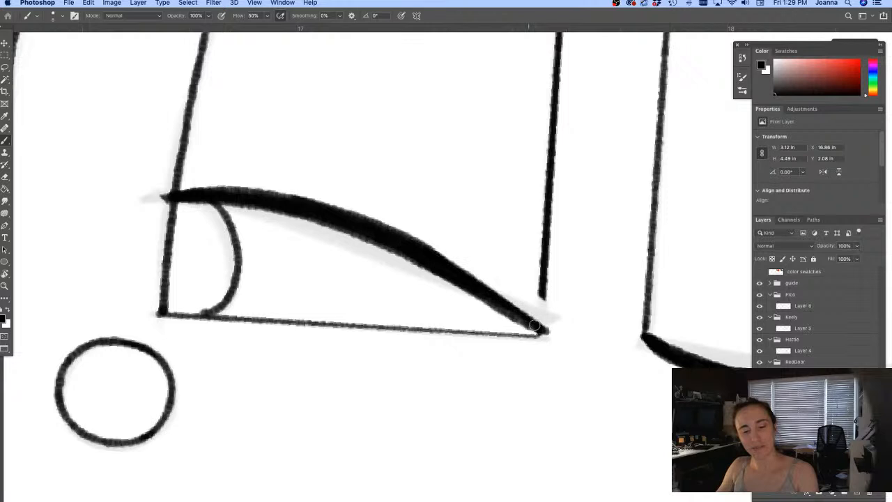
pyautogui.moveTo(541, 293); pyautogui.dragTo(539, 327)
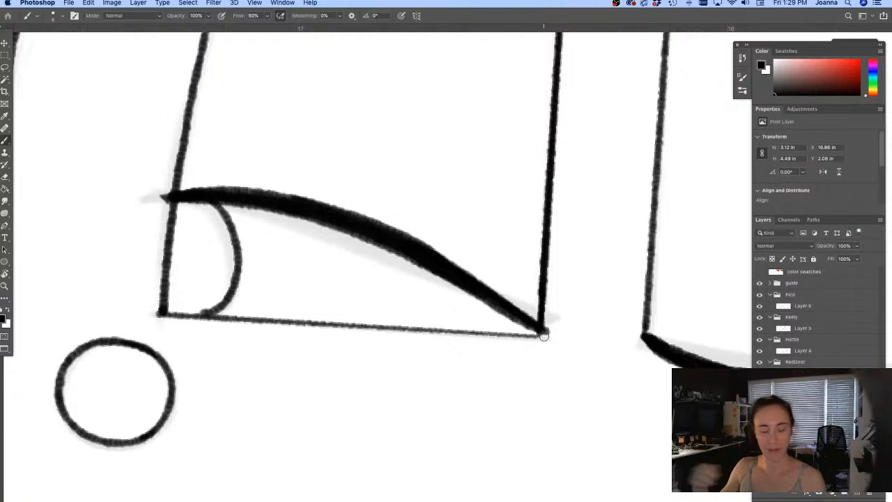
# Step: Erase the eyelid's small overshoot past the panel's outer edge and tidy the pupil line's lower end
pyautogui.press('e')
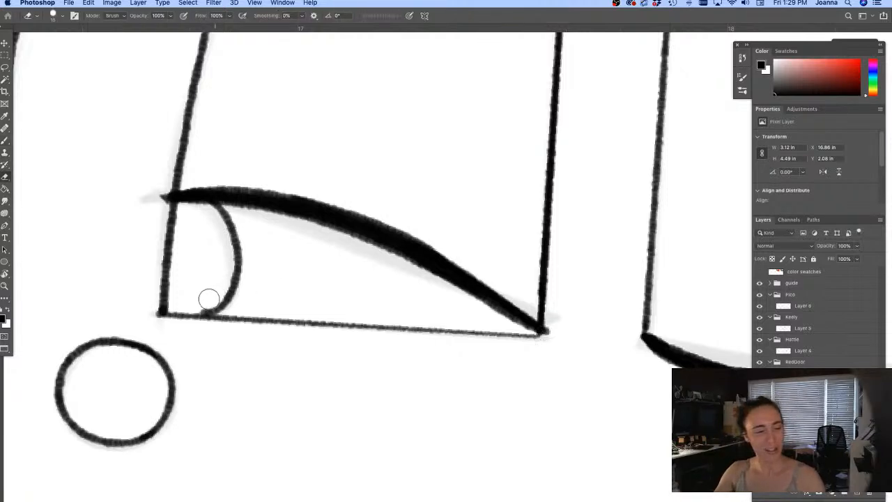
pyautogui.moveTo(159, 189)
pyautogui.mouseDown()
pyautogui.moveTo(157, 203)
pyautogui.moveTo(180, 196)
pyautogui.mouseUp()
pyautogui.press('b')
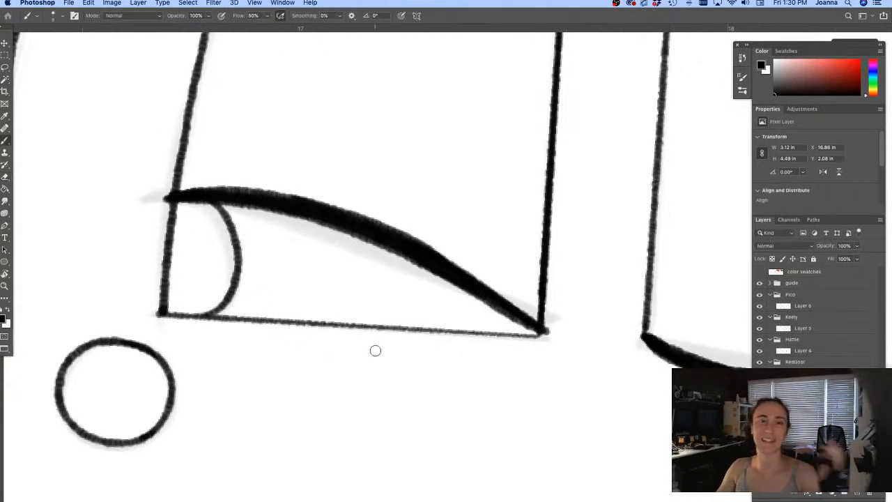
# Step: Rotate the canvas back to level and show the hidden layer with the inked tall arched shape beside the door
pyautogui.scroll(-5, 227, 381)
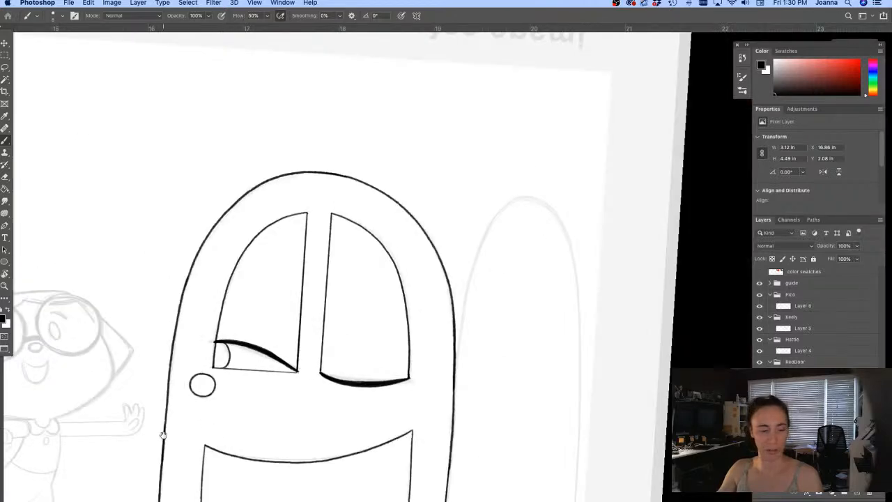
pyautogui.moveTo(158, 437); pyautogui.dragTo(393, 321)
pyautogui.press('r')
pyautogui.moveTo(352, 353)
pyautogui.mouseDown()
pyautogui.moveTo(323, 399)
pyautogui.moveTo(306, 390)
pyautogui.mouseUp()
pyautogui.press('b')
pyautogui.keyDown('alt'); pyautogui.click(309, 394); pyautogui.keyUp('alt')
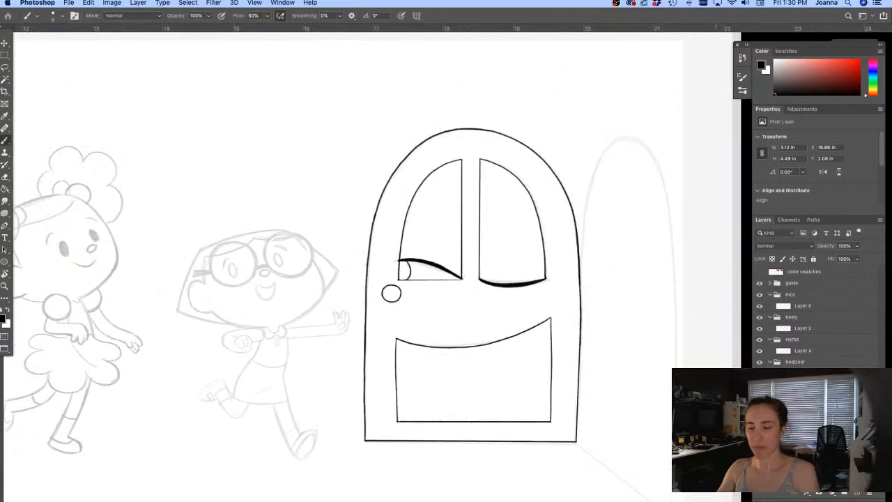
pyautogui.click(759, 385)
pyautogui.moveTo(325, 421); pyautogui.dragTo(371, 383)
pyautogui.keyDown('alt'); pyautogui.click(308, 412); pyautogui.keyUp('alt')
pyautogui.moveTo(525, 410); pyautogui.dragTo(550, 391)
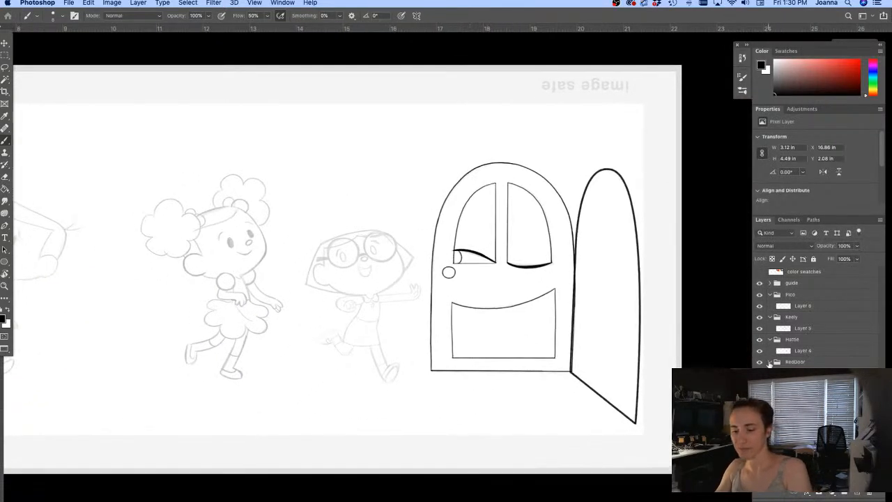
# Step: Add a new layer above the faint sketch Layer 4 in the Hattie group
pyautogui.click(760, 351)
pyautogui.click(759, 350)
pyautogui.click(784, 350)
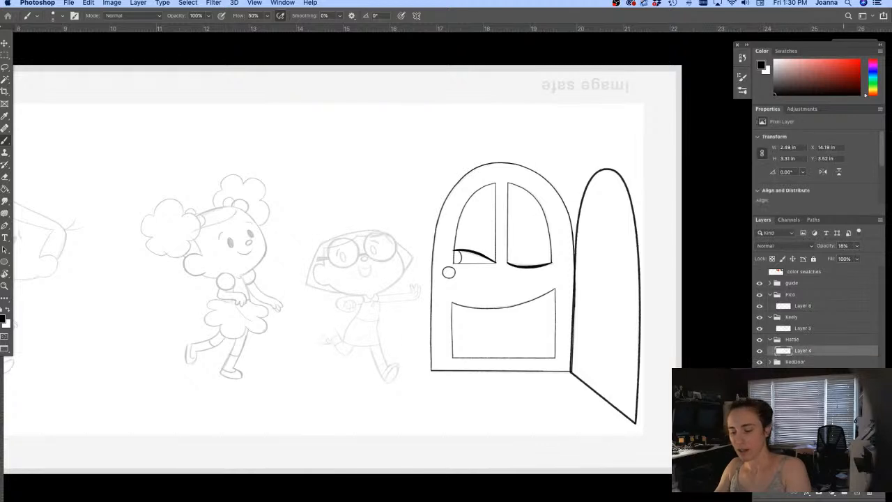
pyautogui.click(856, 493)
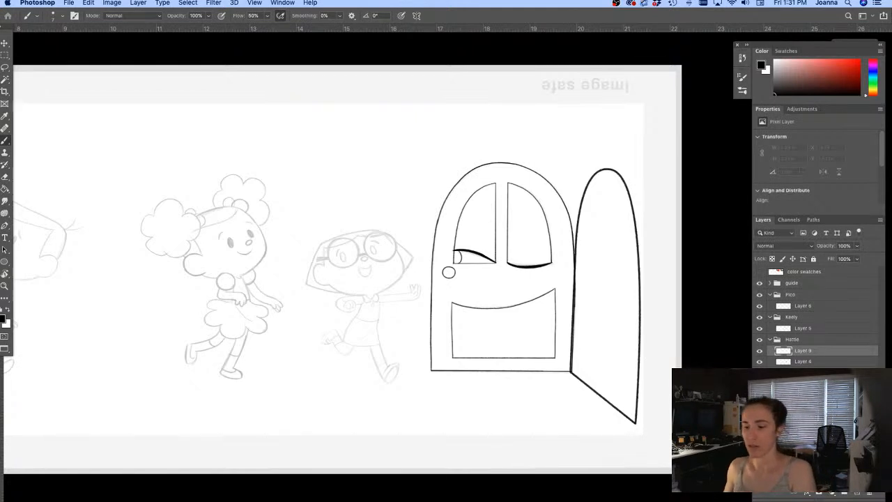
pyautogui.click(760, 352)
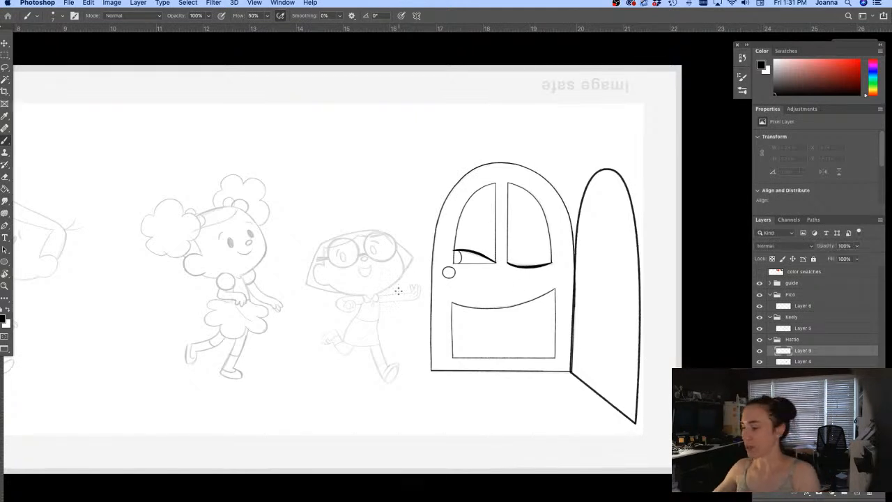
# Step: Ink both sides and the curved hem of Hattie's dress over the sketch, continuing the front side line down the leading leg
pyautogui.keyDown('super'); pyautogui.click(325, 305); pyautogui.keyUp('super')
pyautogui.moveTo(362, 323); pyautogui.dragTo(422, 288)
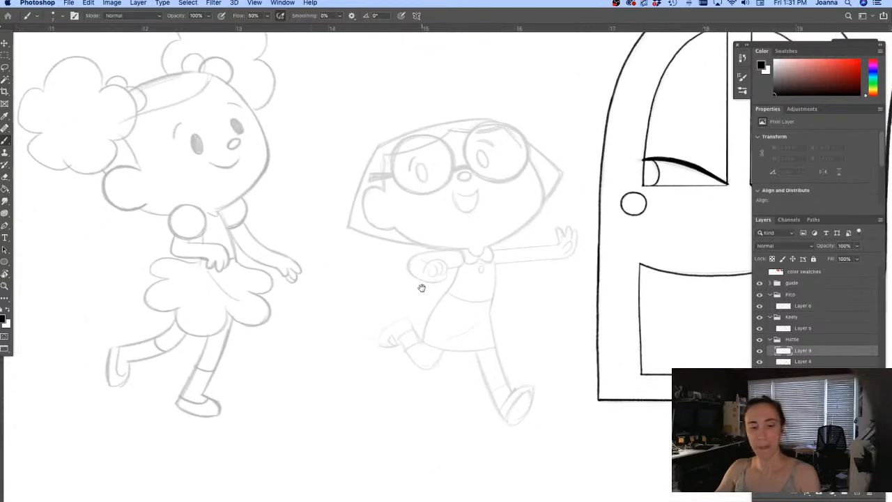
pyautogui.keyDown('super'); pyautogui.click(422, 288); pyautogui.keyUp('super')
pyautogui.moveTo(486, 237); pyautogui.dragTo(431, 356)
pyautogui.moveTo(535, 227)
pyautogui.mouseDown()
pyautogui.moveTo(535, 337)
pyautogui.moveTo(565, 435)
pyautogui.mouseUp()
pyautogui.moveTo(430, 355)
pyautogui.mouseDown()
pyautogui.moveTo(485, 373)
pyautogui.moveTo(556, 357)
pyautogui.mouseUp()
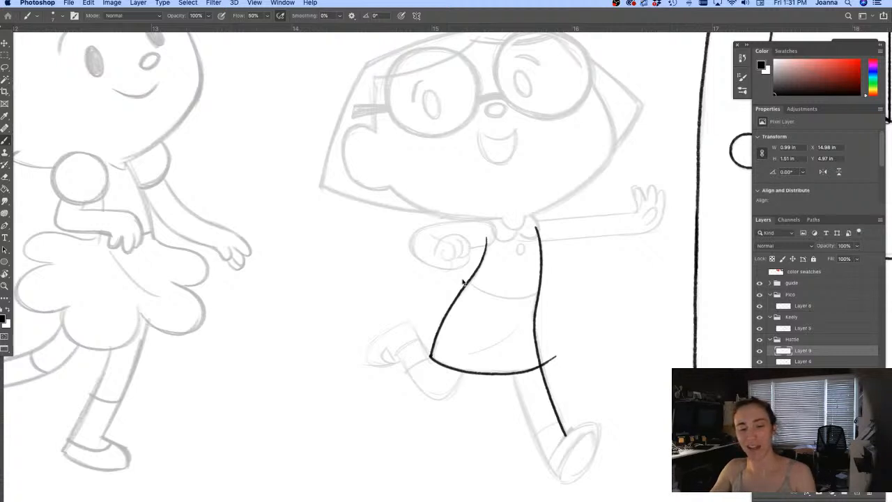
pyautogui.scroll(2, 452, 268)
pyautogui.press('e')
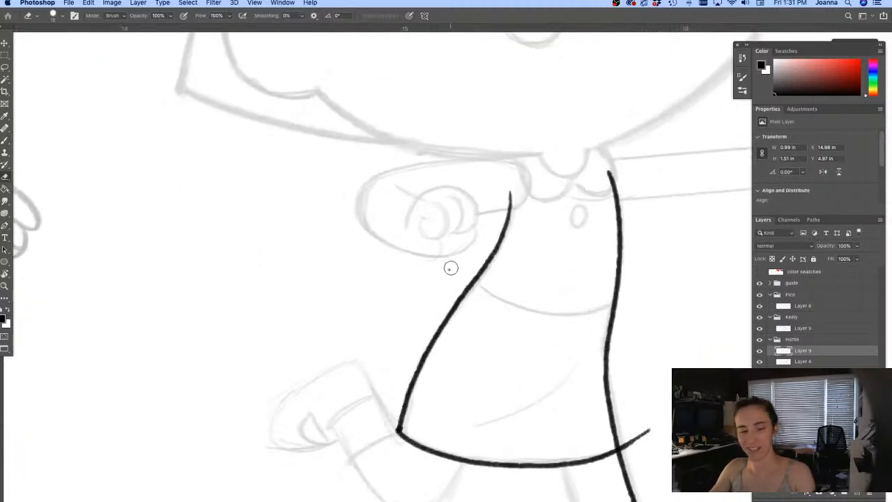
pyautogui.press('b')
pyautogui.moveTo(469, 265)
pyautogui.mouseDown()
pyautogui.moveTo(484, 290)
pyautogui.moveTo(519, 306)
pyautogui.moveTo(565, 311)
pyautogui.moveTo(629, 296)
pyautogui.mouseUp()
pyautogui.hotkey('ctrl', 'z')
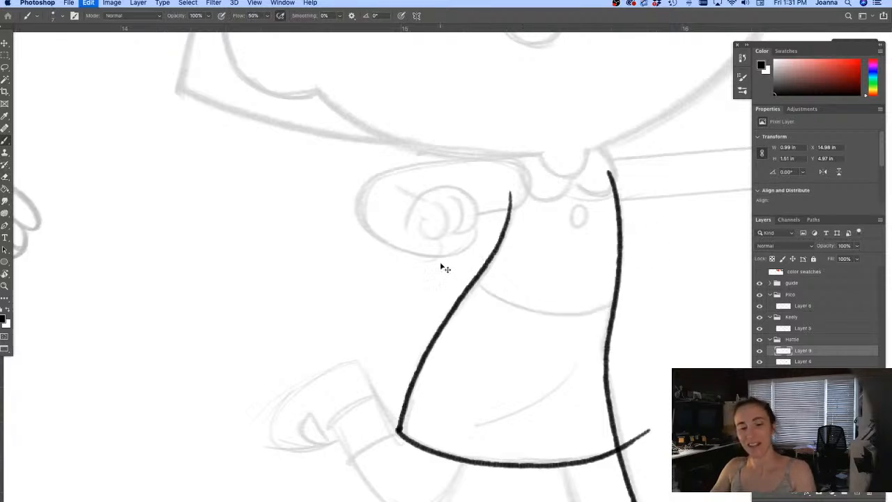
pyautogui.moveTo(468, 266)
pyautogui.mouseDown()
pyautogui.moveTo(537, 310)
pyautogui.moveTo(635, 296)
pyautogui.mouseUp()
pyautogui.hotkey('ctrl', 'z')
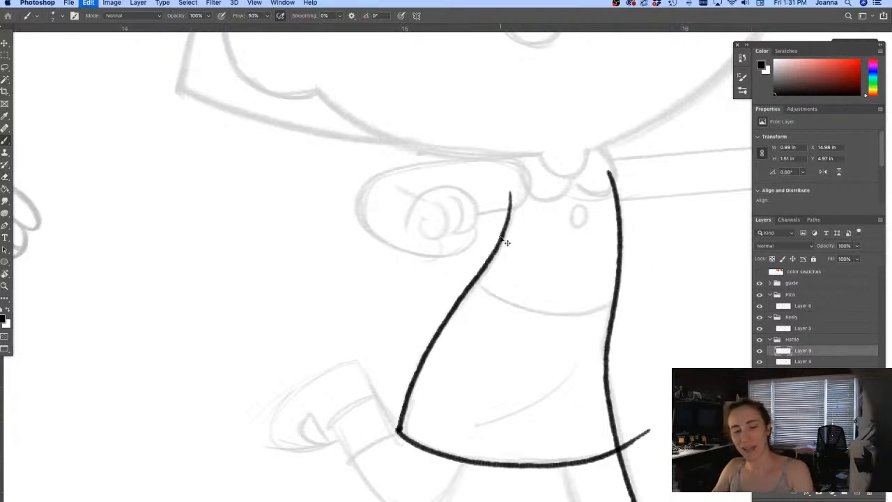
# Step: Ink the dress details: a curved waistline, a small oval button below the collar and a fold line on the skirt
pyautogui.moveTo(467, 271)
pyautogui.mouseDown()
pyautogui.moveTo(533, 308)
pyautogui.moveTo(622, 304)
pyautogui.mouseUp()
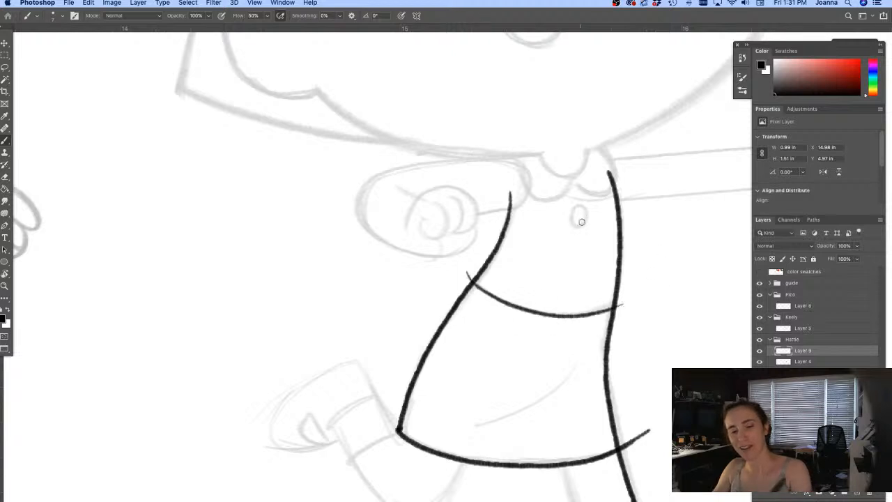
pyautogui.moveTo(582, 207)
pyautogui.mouseDown()
pyautogui.moveTo(572, 216)
pyautogui.moveTo(584, 220)
pyautogui.moveTo(581, 207)
pyautogui.mouseUp()
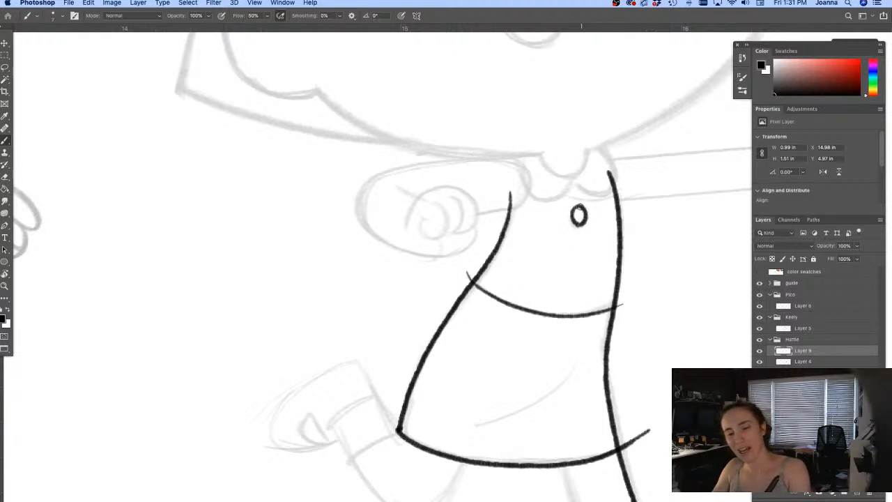
pyautogui.moveTo(579, 357)
pyautogui.mouseDown()
pyautogui.moveTo(553, 397)
pyautogui.moveTo(479, 429)
pyautogui.mouseUp()
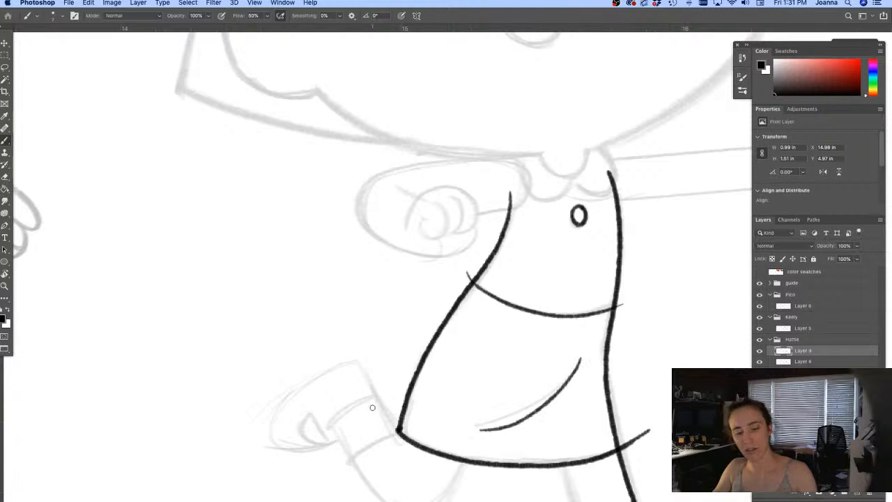
# Step: Ink the back edge of the leading leg, its sock line and the shoe with its sole
pyautogui.moveTo(351, 418); pyautogui.dragTo(325, 255)
pyautogui.moveTo(475, 399); pyautogui.dragTo(404, 310)
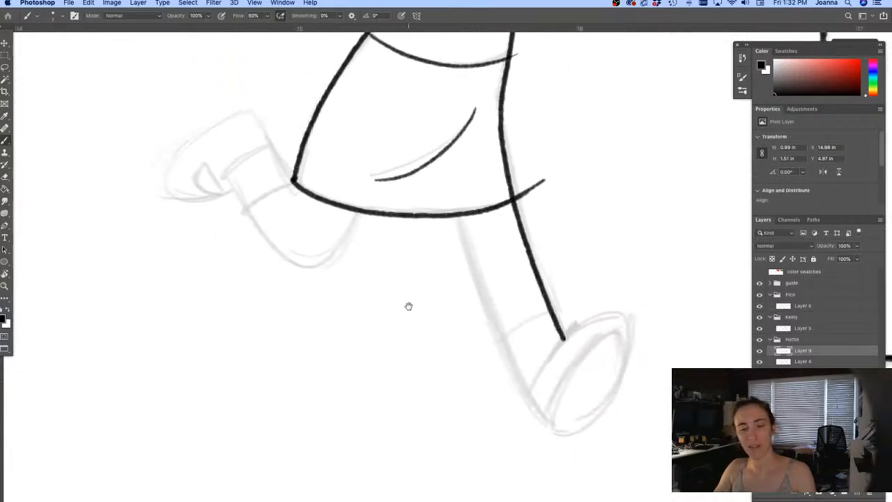
pyautogui.moveTo(450, 197)
pyautogui.mouseDown()
pyautogui.moveTo(495, 331)
pyautogui.moveTo(553, 427)
pyautogui.mouseUp()
pyautogui.press('super+z')
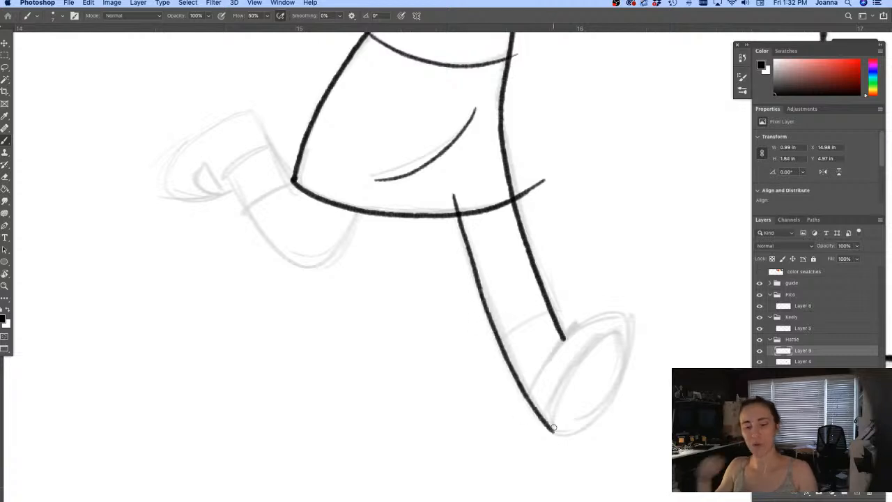
pyautogui.moveTo(550, 308)
pyautogui.mouseDown()
pyautogui.moveTo(514, 322)
pyautogui.moveTo(501, 344)
pyautogui.mouseUp()
pyautogui.moveTo(525, 397)
pyautogui.mouseDown()
pyautogui.moveTo(524, 406)
pyautogui.moveTo(547, 355)
pyautogui.moveTo(582, 325)
pyautogui.moveTo(619, 315)
pyautogui.moveTo(627, 350)
pyautogui.moveTo(606, 402)
pyautogui.moveTo(582, 426)
pyautogui.moveTo(551, 431)
pyautogui.mouseUp()
pyautogui.moveTo(625, 341)
pyautogui.mouseDown()
pyautogui.moveTo(615, 332)
pyautogui.moveTo(559, 395)
pyautogui.moveTo(560, 430)
pyautogui.mouseUp()
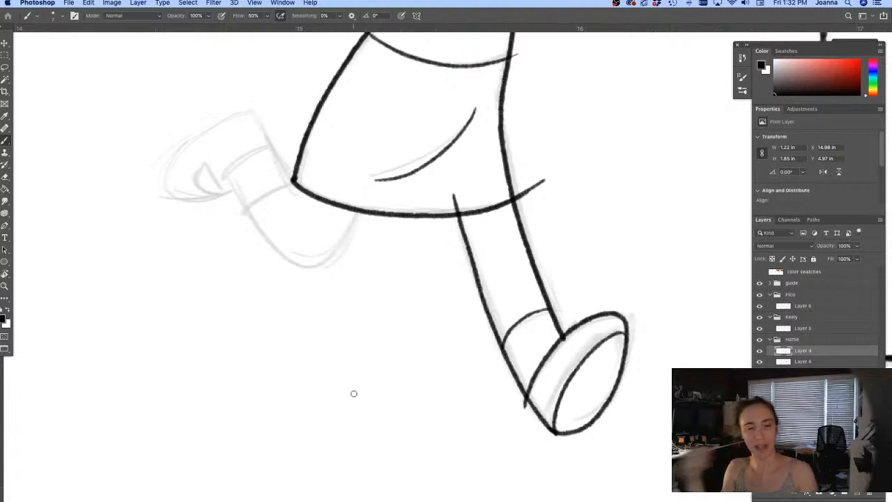
# Step: Ink the raised back leg with its rounded knee and the two curved bands of its sock
pyautogui.moveTo(364, 394); pyautogui.dragTo(551, 458)
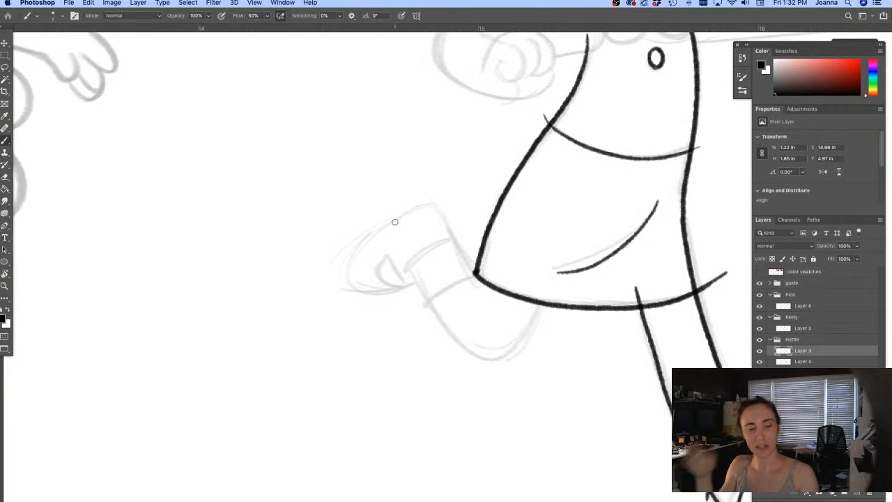
pyautogui.moveTo(438, 200); pyautogui.dragTo(475, 277)
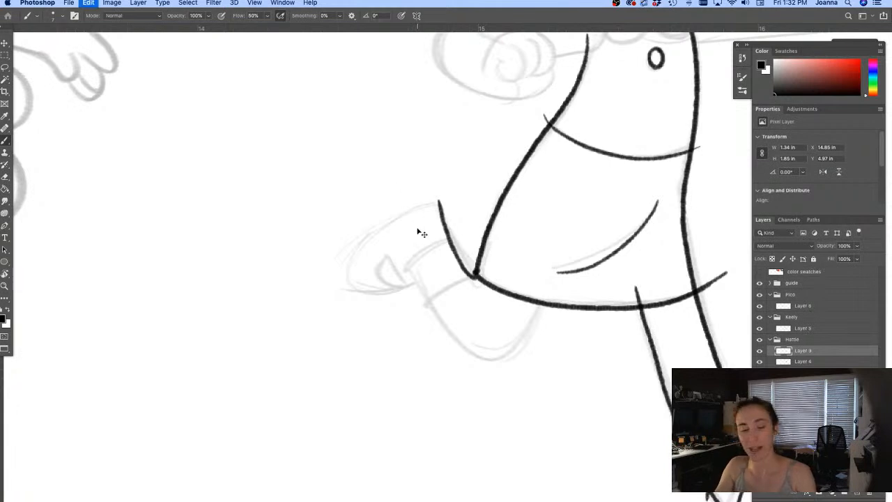
pyautogui.press('super+z')
pyautogui.moveTo(440, 203); pyautogui.dragTo(475, 277)
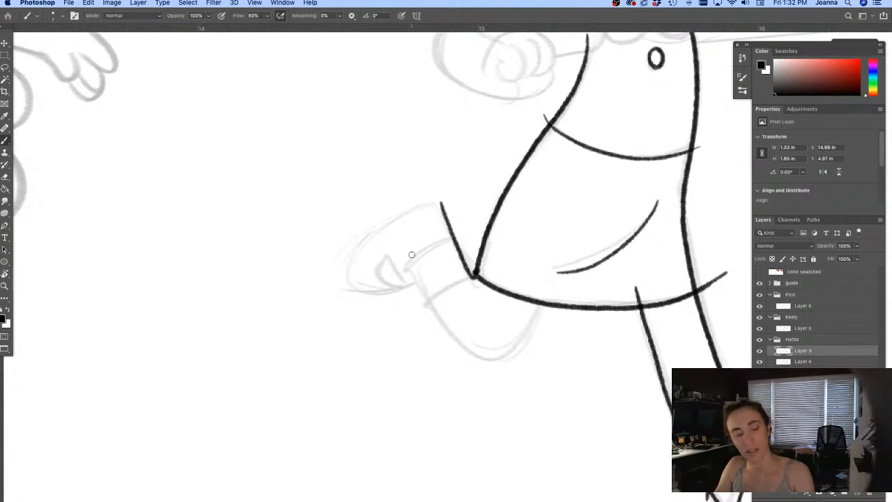
pyautogui.moveTo(407, 268)
pyautogui.mouseDown()
pyautogui.moveTo(439, 324)
pyautogui.moveTo(428, 299)
pyautogui.moveTo(469, 346)
pyautogui.moveTo(513, 344)
pyautogui.moveTo(534, 294)
pyautogui.mouseUp()
pyautogui.press('super+z')
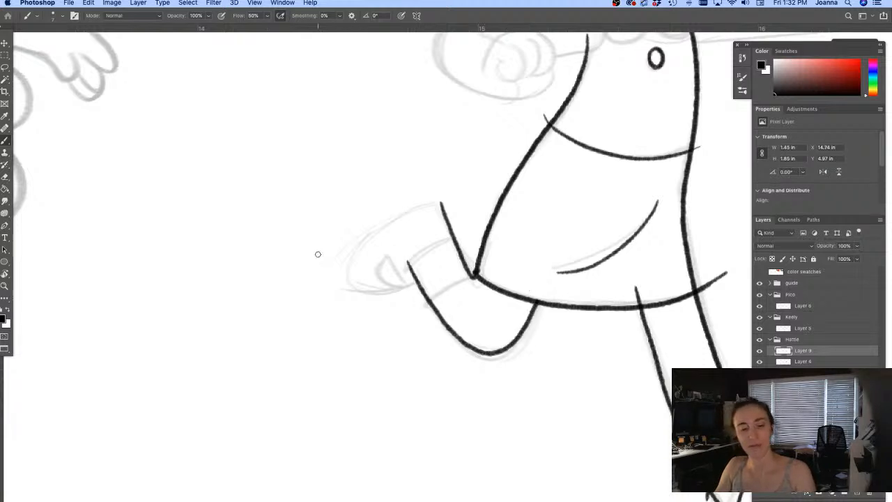
pyautogui.moveTo(468, 272); pyautogui.dragTo(427, 294)
pyautogui.moveTo(451, 236); pyautogui.dragTo(408, 263)
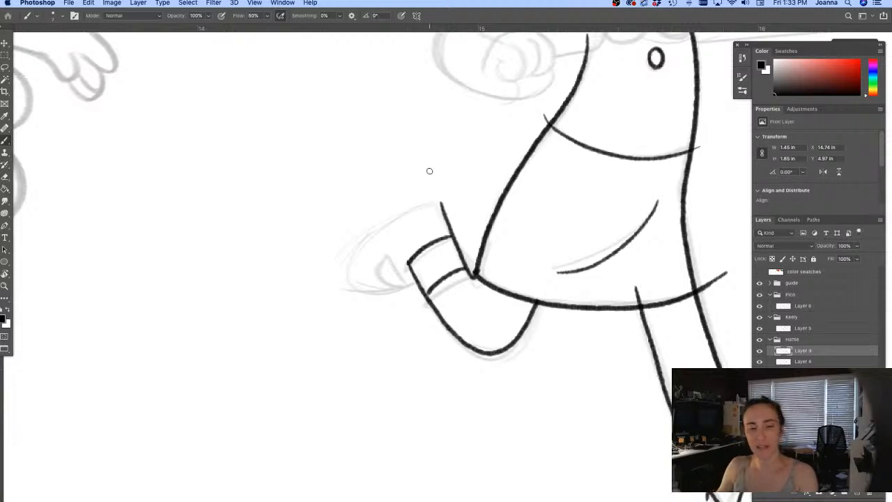
# Step: Ink the raised back foot's shoe and rework the adjoining calf edge, heel corner and sock band
pyautogui.moveTo(457, 225); pyautogui.dragTo(435, 193)
pyautogui.press('super+z')
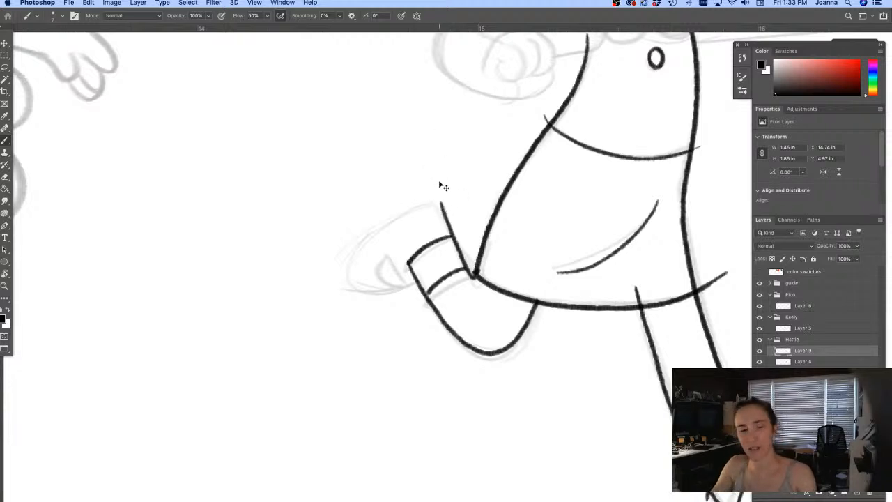
pyautogui.press('super+z')
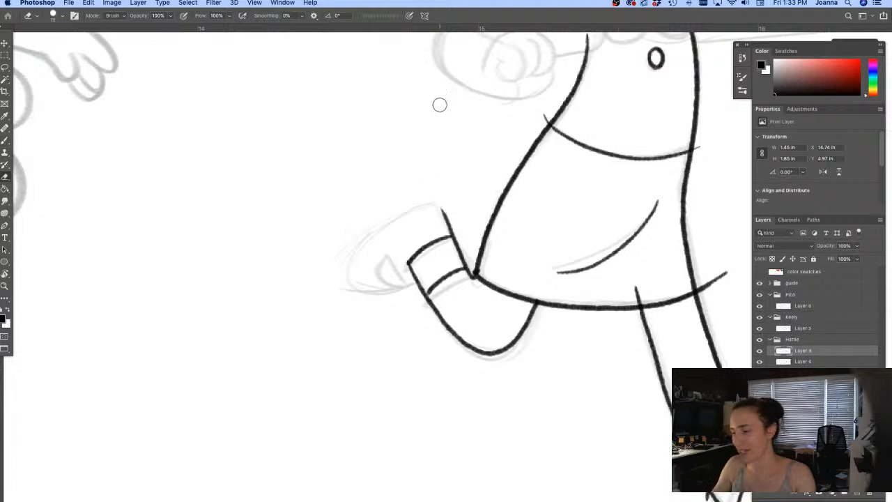
pyautogui.moveTo(450, 224)
pyautogui.mouseDown()
pyautogui.moveTo(425, 202)
pyautogui.moveTo(390, 218)
pyautogui.moveTo(348, 264)
pyautogui.moveTo(363, 282)
pyautogui.moveTo(396, 283)
pyautogui.moveTo(411, 278)
pyautogui.moveTo(387, 253)
pyautogui.moveTo(390, 282)
pyautogui.moveTo(387, 272)
pyautogui.moveTo(410, 273)
pyautogui.moveTo(407, 260)
pyautogui.moveTo(442, 313)
pyautogui.mouseUp()
pyautogui.moveTo(413, 253); pyautogui.dragTo(429, 297)
pyautogui.press('super+z')
pyautogui.press('super+z')
pyautogui.press('super+z')
pyautogui.moveTo(409, 262); pyautogui.dragTo(439, 317)
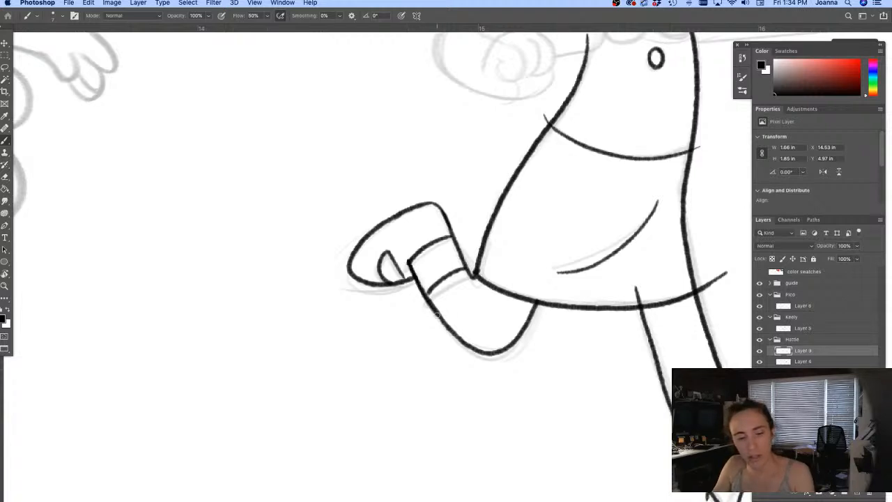
pyautogui.moveTo(462, 269); pyautogui.dragTo(425, 297)
pyautogui.moveTo(415, 205)
pyautogui.mouseDown()
pyautogui.moveTo(437, 203)
pyautogui.moveTo(452, 237)
pyautogui.mouseUp()
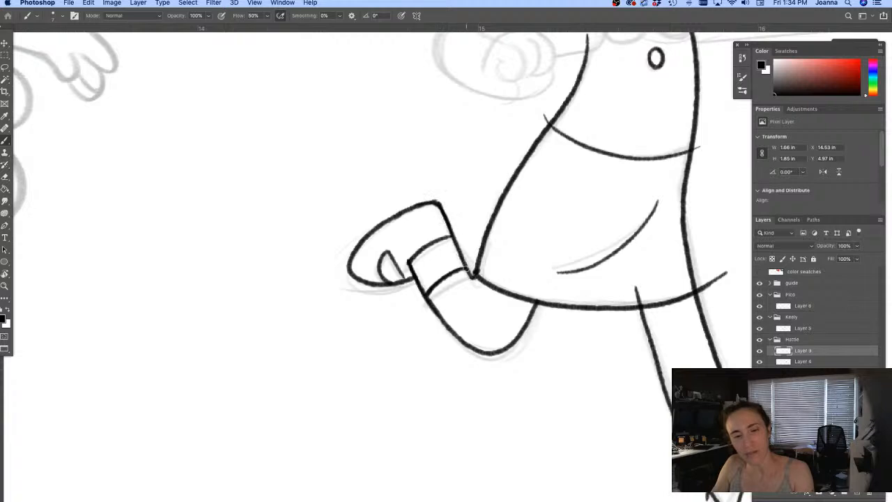
# Step: Erase the line overshoots at the skirt hem, leading leg and waistline ends, and taper the upper end of the skirt fold
pyautogui.press('space')
pyautogui.moveTo(468, 334); pyautogui.dragTo(375, 358)
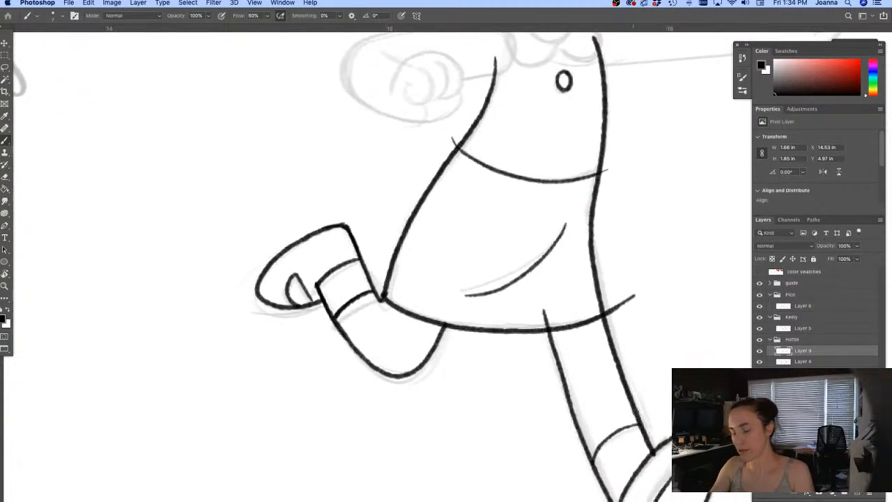
pyautogui.press('e')
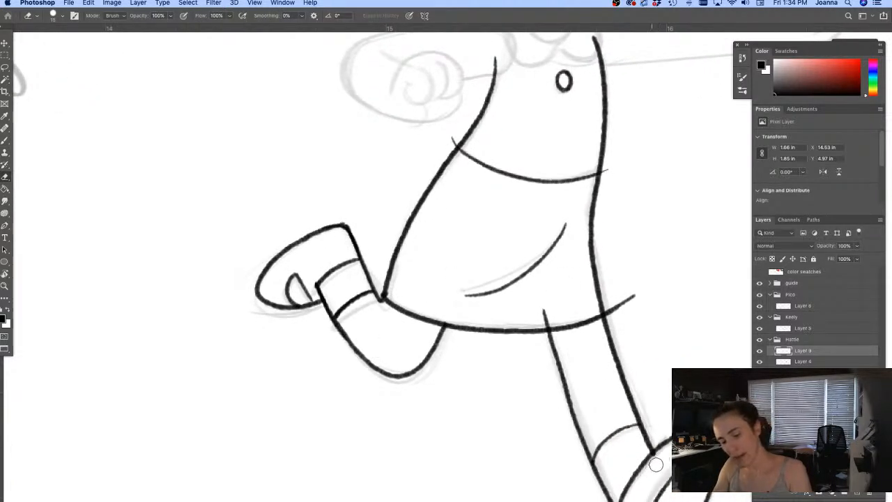
pyautogui.moveTo(542, 310); pyautogui.dragTo(539, 302)
pyautogui.moveTo(613, 308); pyautogui.dragTo(633, 297)
pyautogui.moveTo(614, 163); pyautogui.dragTo(608, 180)
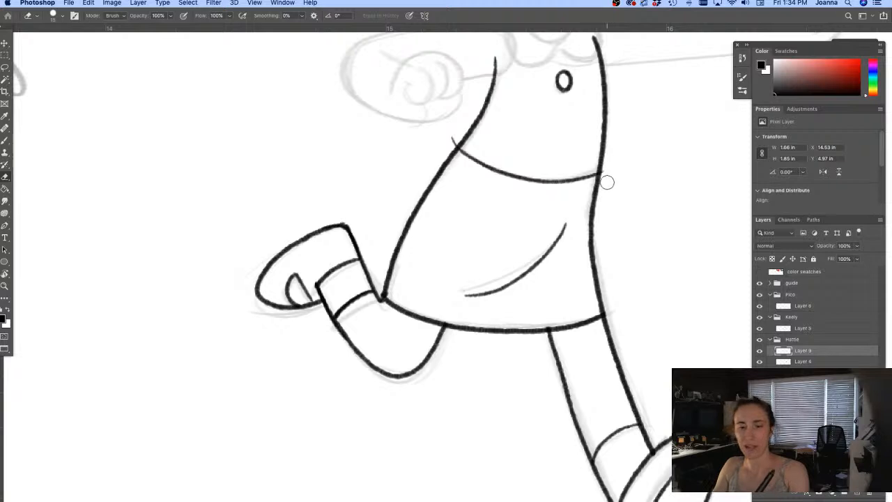
pyautogui.moveTo(451, 136); pyautogui.dragTo(450, 144)
pyautogui.moveTo(481, 280)
pyautogui.mouseDown()
pyautogui.moveTo(419, 393)
pyautogui.moveTo(451, 398)
pyautogui.mouseUp()
pyautogui.moveTo(536, 334); pyautogui.dragTo(496, 376)
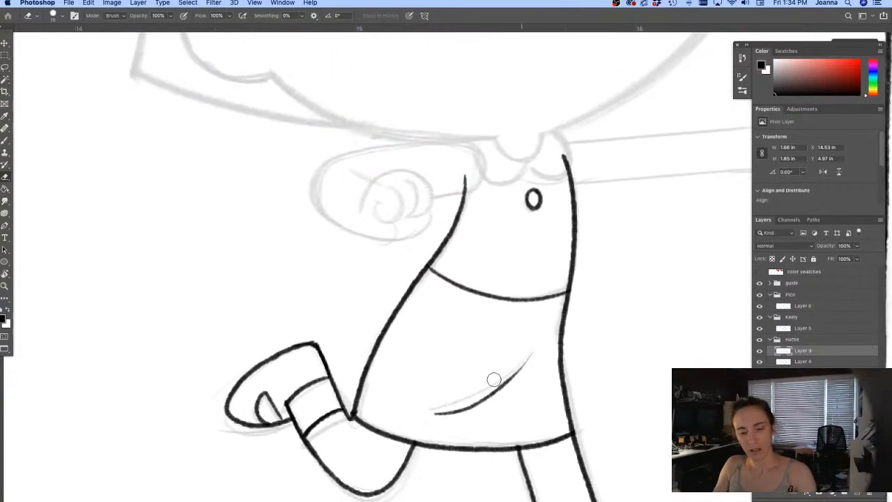
# Step: Ink the neckline and both rounded collar flaps, cleaning up the point where the flaps meet
pyautogui.press('b')
pyautogui.moveTo(480, 309)
pyautogui.mouseDown()
pyautogui.moveTo(426, 396)
pyautogui.moveTo(431, 402)
pyautogui.mouseUp()
pyautogui.moveTo(449, 231)
pyautogui.mouseDown()
pyautogui.moveTo(485, 248)
pyautogui.moveTo(500, 225)
pyautogui.mouseUp()
pyautogui.moveTo(480, 259)
pyautogui.mouseDown()
pyautogui.moveTo(503, 269)
pyautogui.moveTo(519, 239)
pyautogui.moveTo(511, 224)
pyautogui.mouseUp()
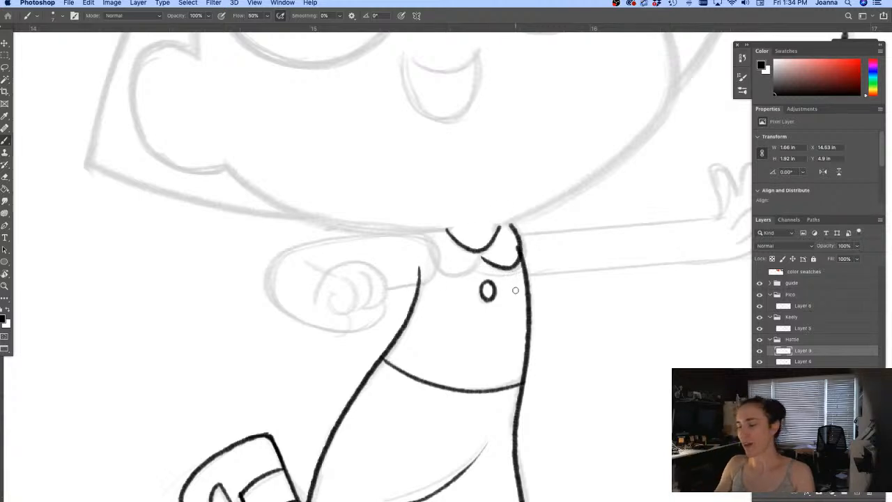
pyautogui.press('e')
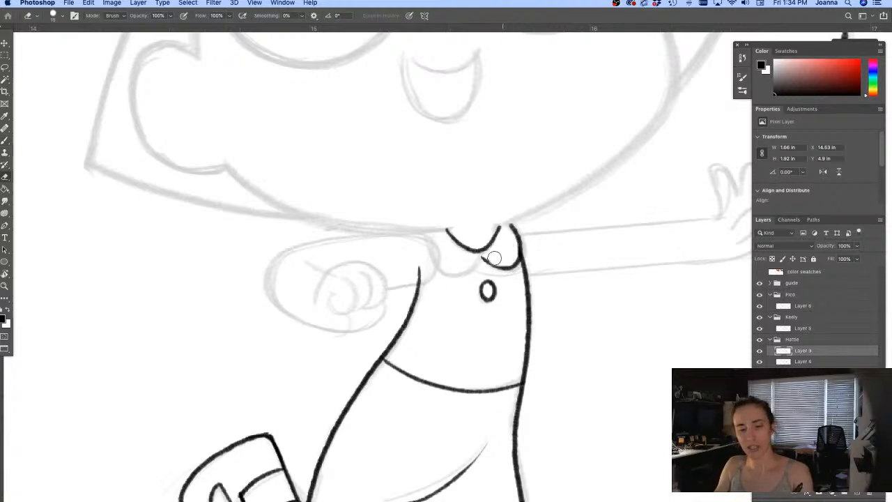
pyautogui.moveTo(481, 258)
pyautogui.mouseDown()
pyautogui.moveTo(472, 253)
pyautogui.moveTo(495, 240)
pyautogui.mouseUp()
pyautogui.press('b')
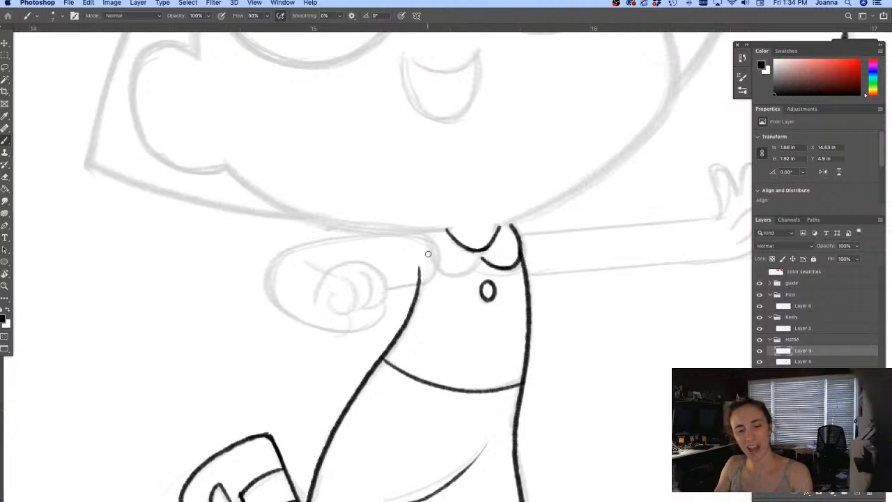
pyautogui.moveTo(479, 259)
pyautogui.mouseDown()
pyautogui.moveTo(468, 267)
pyautogui.moveTo(433, 264)
pyautogui.mouseUp()
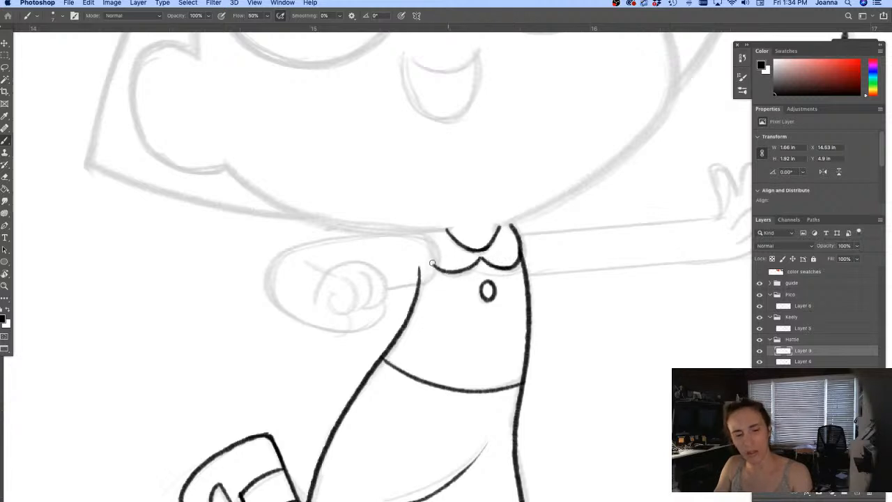
# Step: Ink the outstretched arm with two straight edges and draw its open hand with spread fingers
pyautogui.moveTo(515, 368)
pyautogui.mouseDown()
pyautogui.moveTo(360, 392)
pyautogui.moveTo(350, 402)
pyautogui.mouseUp()
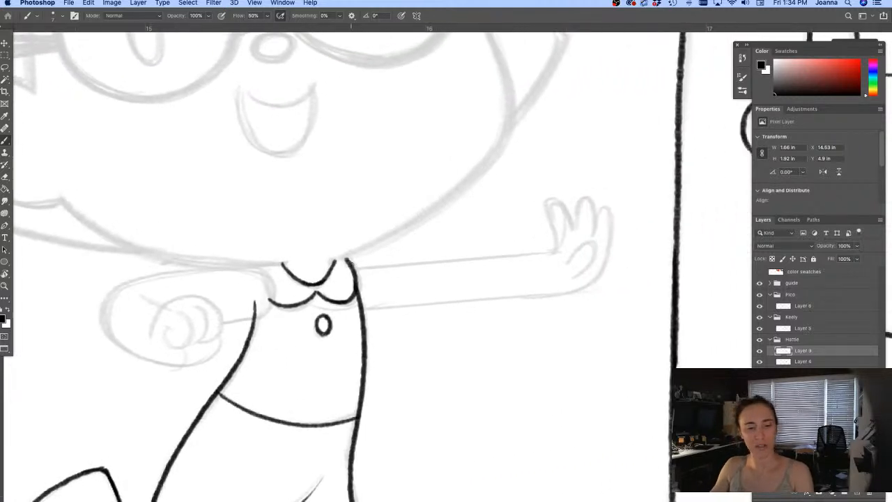
pyautogui.click(352, 267)
pyautogui.keyDown('shift'); pyautogui.click(551, 252); pyautogui.keyUp('shift')
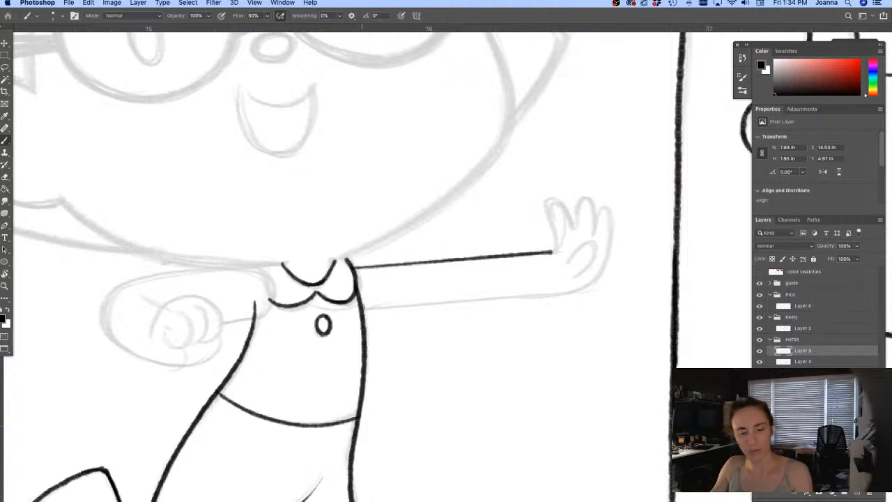
pyautogui.click(360, 309)
pyautogui.keyDown('shift'); pyautogui.click(570, 292); pyautogui.keyUp('shift')
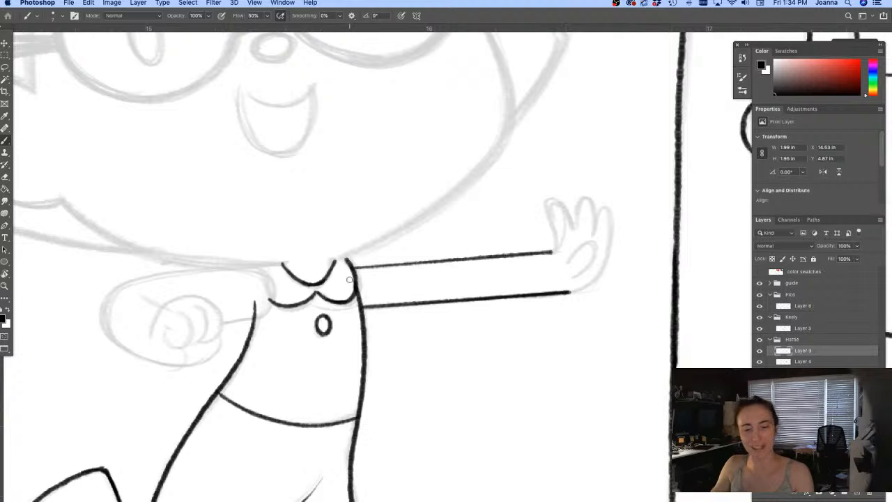
pyautogui.moveTo(566, 262)
pyautogui.mouseDown()
pyautogui.moveTo(577, 248)
pyautogui.moveTo(592, 266)
pyautogui.moveTo(582, 274)
pyautogui.mouseUp()
pyautogui.moveTo(555, 248)
pyautogui.mouseDown()
pyautogui.moveTo(546, 207)
pyautogui.moveTo(555, 201)
pyautogui.moveTo(574, 232)
pyautogui.moveTo(603, 241)
pyautogui.moveTo(576, 211)
pyautogui.moveTo(585, 207)
pyautogui.moveTo(593, 233)
pyautogui.moveTo(600, 214)
pyautogui.moveTo(611, 231)
pyautogui.moveTo(597, 277)
pyautogui.moveTo(578, 289)
pyautogui.moveTo(597, 281)
pyautogui.moveTo(605, 258)
pyautogui.moveTo(593, 282)
pyautogui.moveTo(564, 292)
pyautogui.moveTo(593, 282)
pyautogui.moveTo(600, 269)
pyautogui.moveTo(591, 285)
pyautogui.moveTo(560, 293)
pyautogui.mouseUp()
pyautogui.moveTo(293, 407)
pyautogui.mouseDown()
pyautogui.moveTo(518, 376)
pyautogui.moveTo(546, 387)
pyautogui.mouseUp()
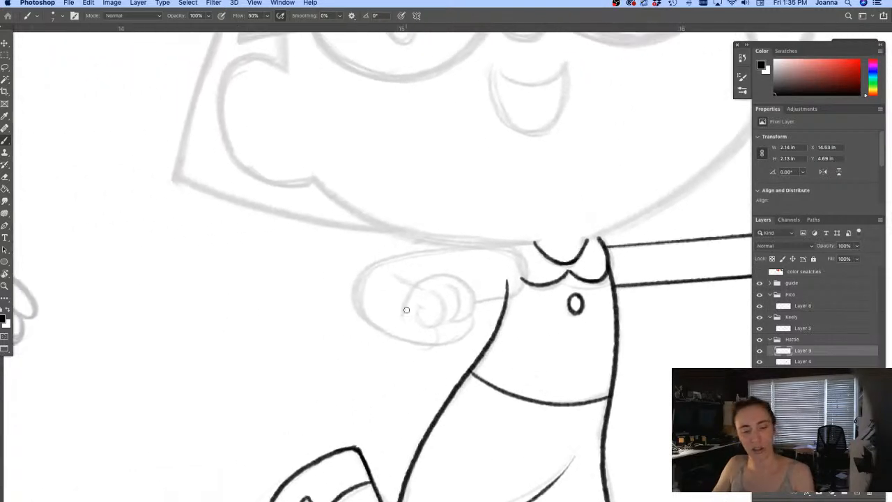
# Step: Ink the bent arm's fist with its curled fingers, plus the short thumb line above it
pyautogui.moveTo(402, 315)
pyautogui.mouseDown()
pyautogui.moveTo(414, 282)
pyautogui.moveTo(435, 273)
pyautogui.moveTo(459, 278)
pyautogui.moveTo(470, 294)
pyautogui.moveTo(456, 321)
pyautogui.mouseUp()
pyautogui.moveTo(423, 290)
pyautogui.mouseDown()
pyautogui.moveTo(441, 314)
pyautogui.moveTo(431, 326)
pyautogui.moveTo(416, 321)
pyautogui.moveTo(416, 308)
pyautogui.moveTo(452, 285)
pyautogui.moveTo(461, 309)
pyautogui.moveTo(435, 322)
pyautogui.mouseUp()
pyautogui.press('super+z')
pyautogui.moveTo(438, 282)
pyautogui.mouseDown()
pyautogui.moveTo(457, 311)
pyautogui.moveTo(441, 323)
pyautogui.mouseUp()
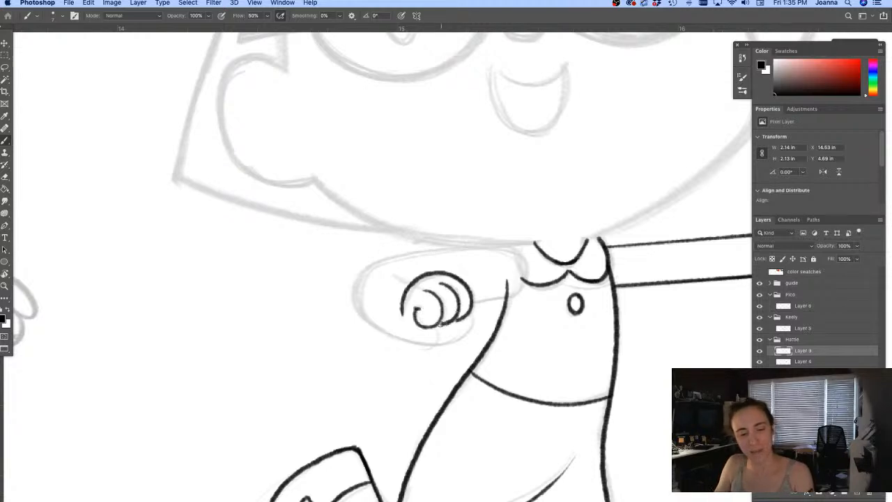
pyautogui.moveTo(410, 281); pyautogui.dragTo(393, 277)
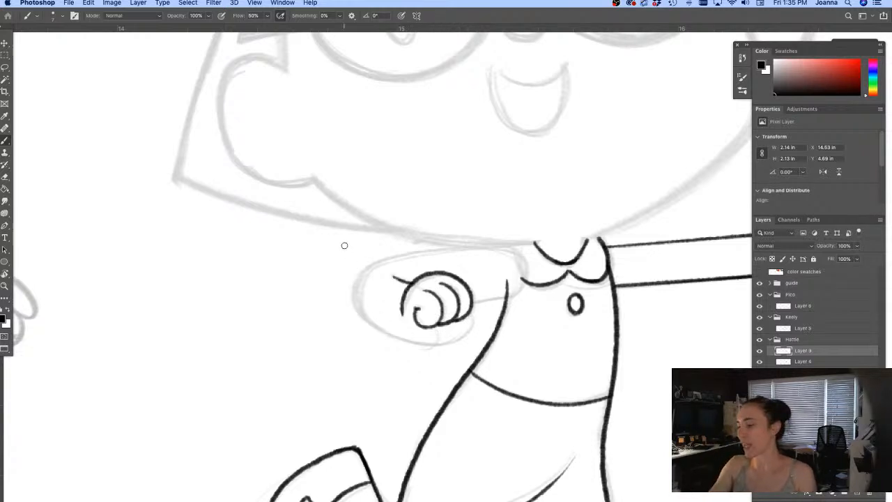
# Step: Erase the torso line's upper end, outline the bent arm around the fist, and lengthen the thumb line
pyautogui.press('e')
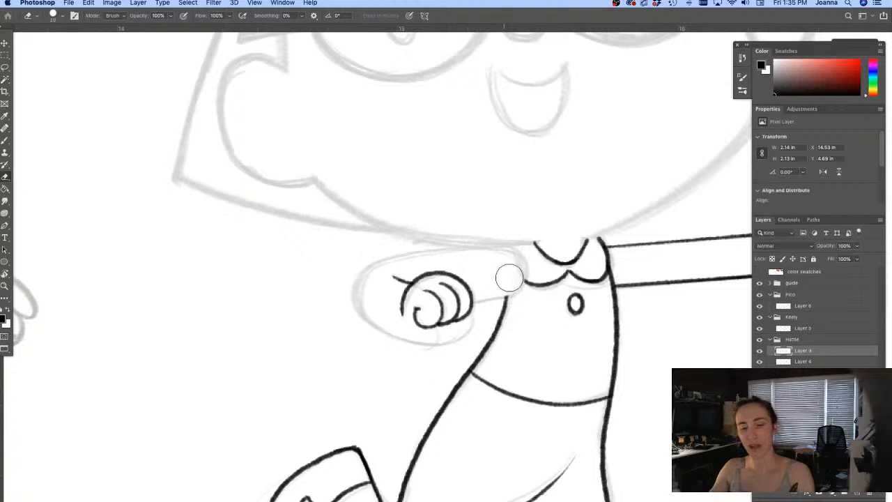
pyautogui.press('b')
pyautogui.moveTo(471, 309)
pyautogui.mouseDown()
pyautogui.moveTo(468, 327)
pyautogui.moveTo(441, 341)
pyautogui.moveTo(413, 340)
pyautogui.moveTo(360, 318)
pyautogui.moveTo(353, 292)
pyautogui.moveTo(357, 267)
pyautogui.moveTo(406, 249)
pyautogui.moveTo(512, 245)
pyautogui.moveTo(525, 274)
pyautogui.moveTo(515, 294)
pyautogui.moveTo(468, 295)
pyautogui.mouseUp()
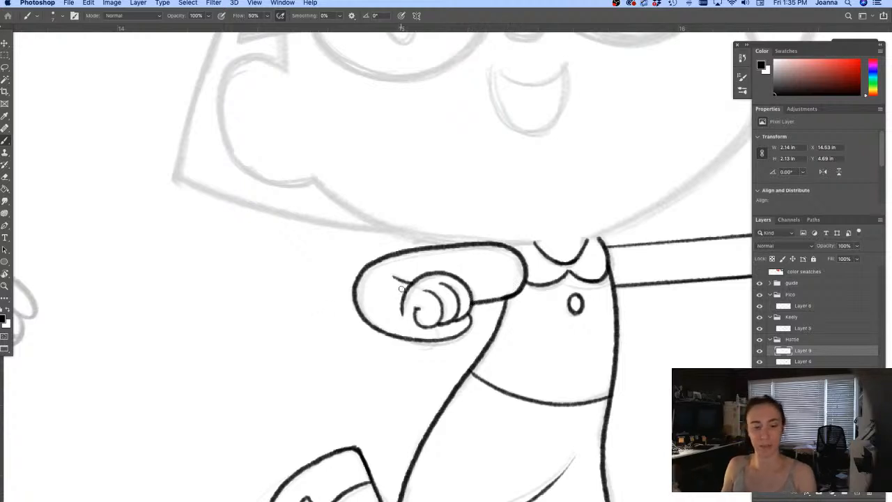
pyautogui.moveTo(414, 286); pyautogui.dragTo(386, 275)
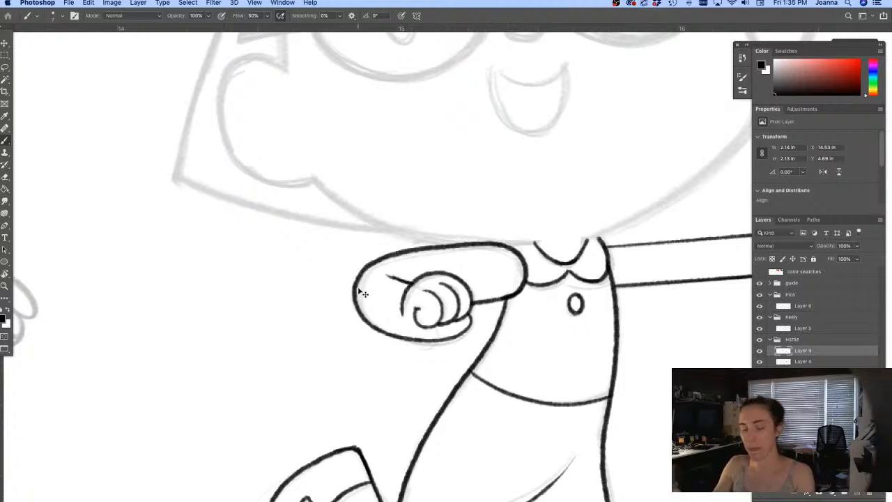
pyautogui.moveTo(412, 383)
pyautogui.mouseDown()
pyautogui.moveTo(382, 373)
pyautogui.moveTo(418, 380)
pyautogui.mouseUp()
pyautogui.moveTo(426, 345); pyautogui.dragTo(412, 364)
pyautogui.hscroll(3, 418, 369)
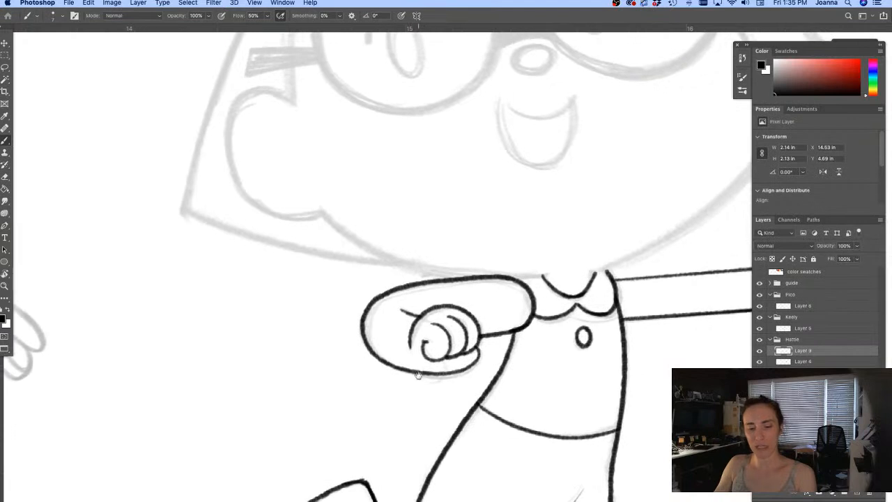
# Step: Select the rounded elbow end of the bent arm's outline with the Lasso, nudge it slightly left, and deselect it
pyautogui.press('l')
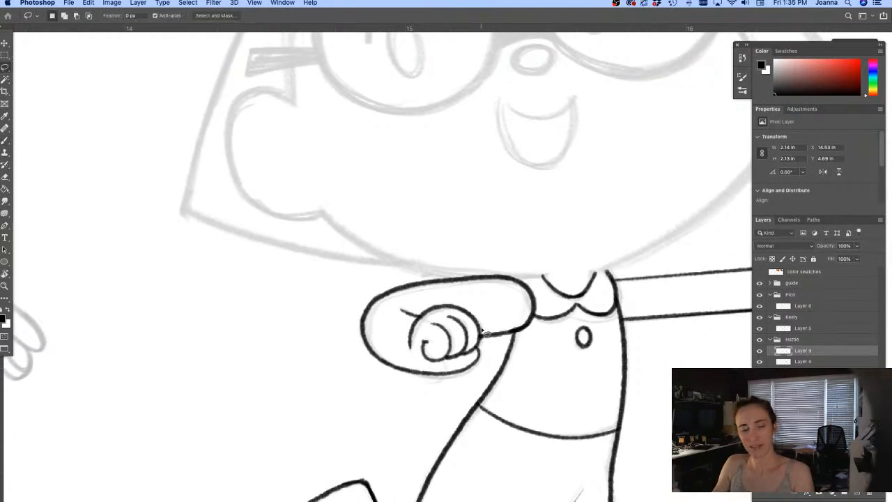
pyautogui.moveTo(486, 346)
pyautogui.mouseDown()
pyautogui.moveTo(535, 333)
pyautogui.moveTo(541, 299)
pyautogui.moveTo(478, 296)
pyautogui.moveTo(453, 309)
pyautogui.mouseUp()
pyautogui.press('v')
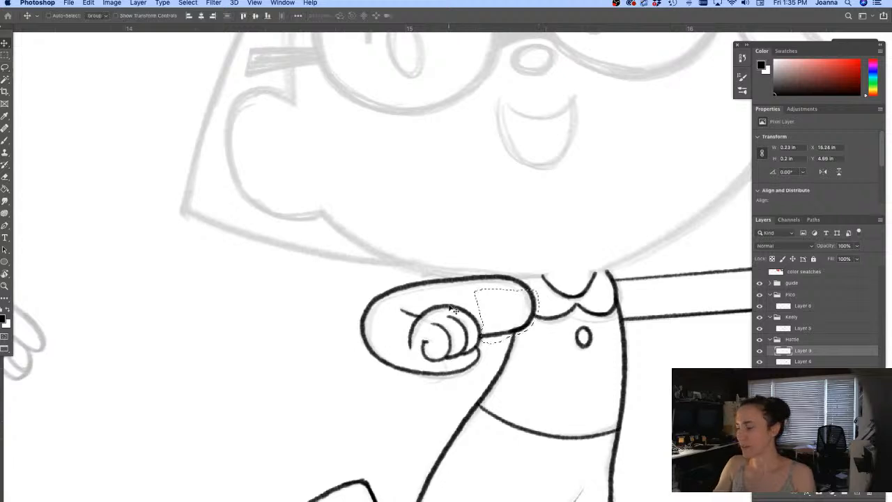
pyautogui.press('Left')
pyautogui.press('Left')
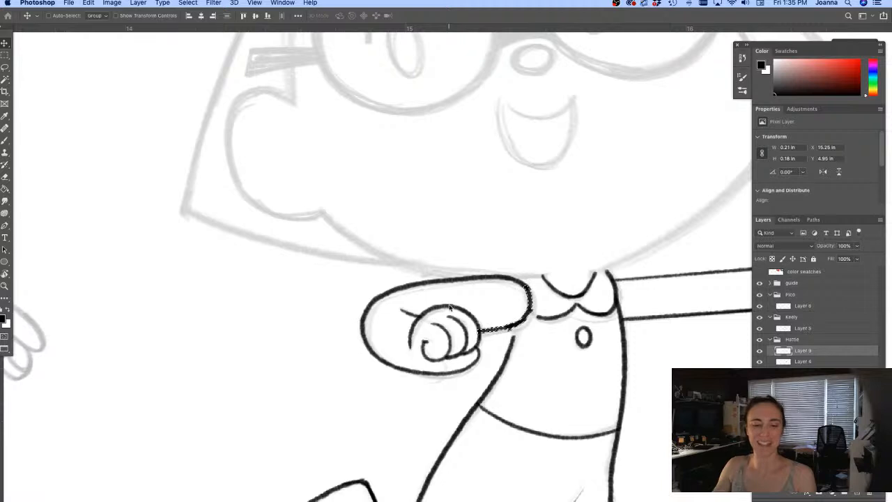
pyautogui.press('cmd+d')
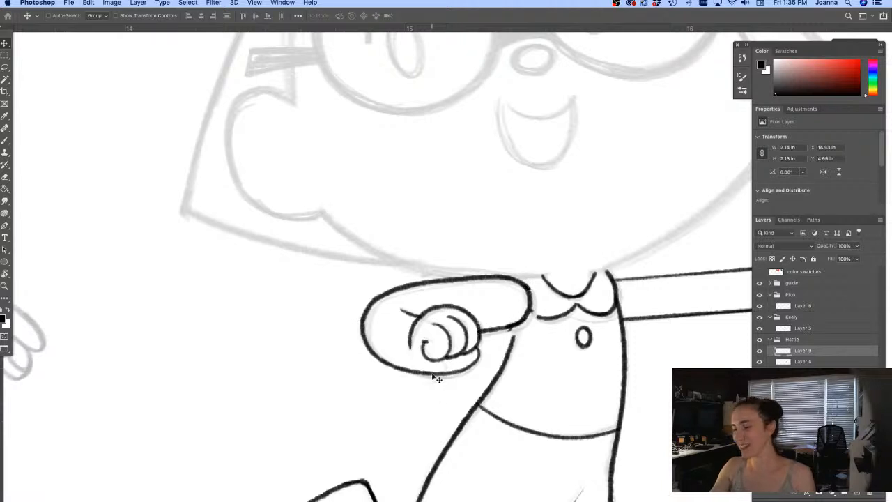
# Step: Clean up the elbow joint, extend the torso edge up to the arm, and redraw the near collar flap to meet it
pyautogui.press('e')
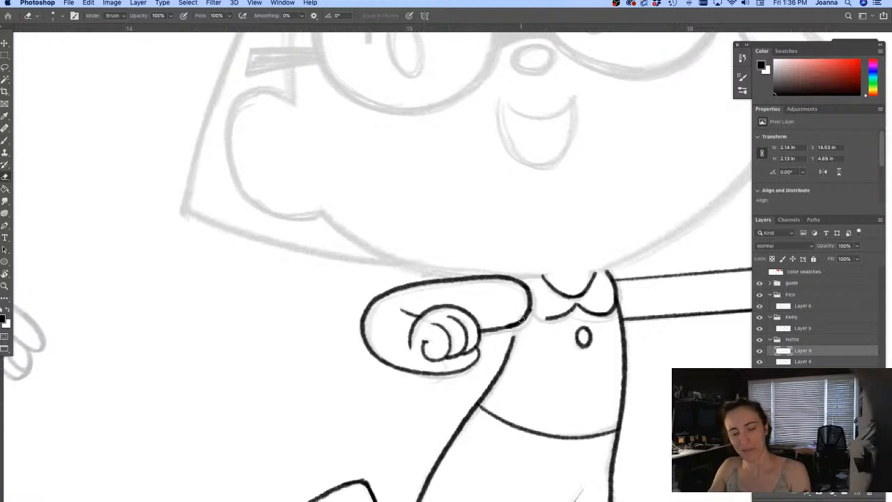
pyautogui.press('b')
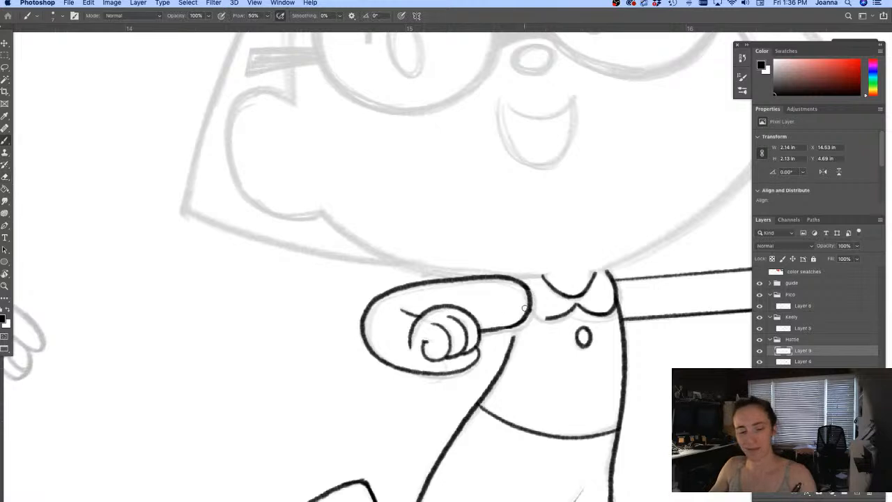
pyautogui.moveTo(503, 326)
pyautogui.mouseDown()
pyautogui.moveTo(521, 321)
pyautogui.moveTo(508, 348)
pyautogui.moveTo(516, 328)
pyautogui.moveTo(557, 319)
pyautogui.mouseUp()
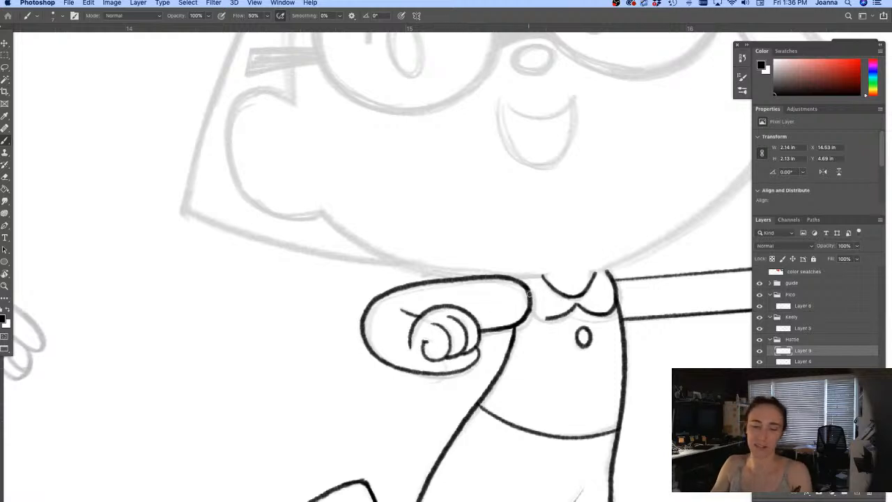
pyautogui.press('e')
pyautogui.moveTo(557, 306)
pyautogui.mouseDown()
pyautogui.moveTo(547, 317)
pyautogui.moveTo(563, 309)
pyautogui.mouseUp()
pyautogui.press('b')
pyautogui.moveTo(525, 287)
pyautogui.mouseDown()
pyautogui.moveTo(544, 312)
pyautogui.moveTo(576, 303)
pyautogui.mouseUp()
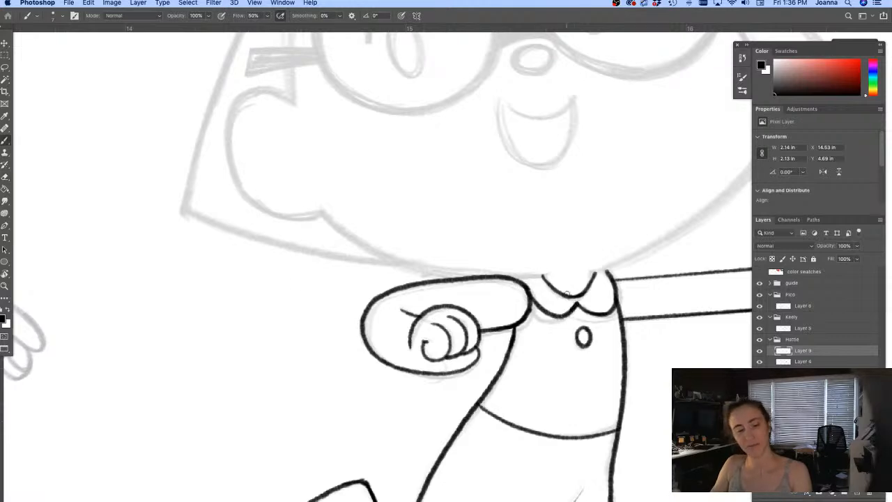
# Step: Erase the toe outline of the leading foot's shoe and redraw it slightly fuller along with the sole edge
pyautogui.scroll(-3, 381, 385)
pyautogui.moveTo(340, 422); pyautogui.dragTo(437, 395)
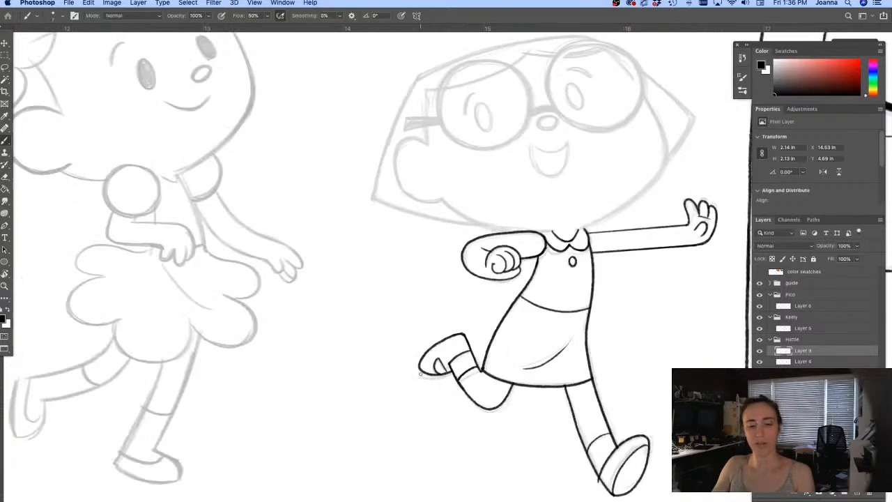
pyautogui.moveTo(518, 410); pyautogui.dragTo(513, 415)
pyautogui.moveTo(551, 452)
pyautogui.mouseDown()
pyautogui.moveTo(568, 462)
pyautogui.moveTo(466, 347)
pyautogui.mouseUp()
pyautogui.press('e')
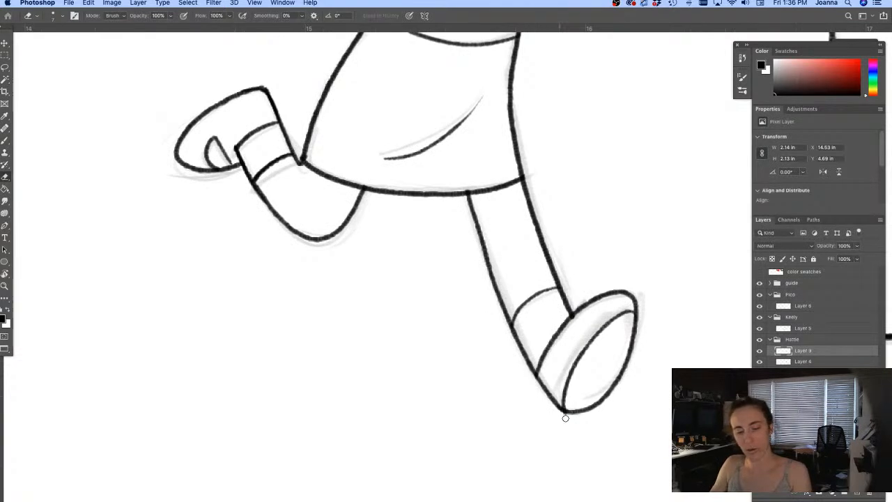
pyautogui.moveTo(636, 310)
pyautogui.mouseDown()
pyautogui.moveTo(605, 284)
pyautogui.moveTo(587, 304)
pyautogui.moveTo(608, 287)
pyautogui.moveTo(638, 301)
pyautogui.moveTo(585, 352)
pyautogui.moveTo(615, 368)
pyautogui.mouseUp()
pyautogui.press('b')
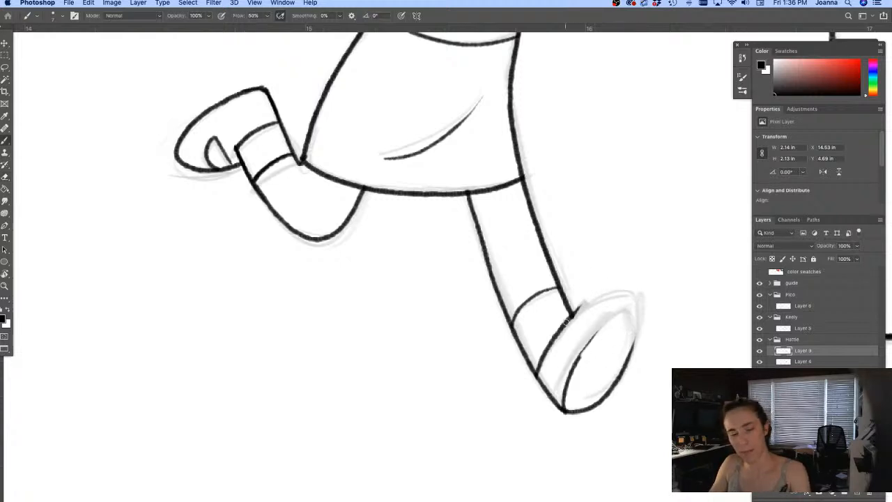
pyautogui.moveTo(570, 315)
pyautogui.mouseDown()
pyautogui.moveTo(606, 297)
pyautogui.moveTo(636, 304)
pyautogui.moveTo(638, 328)
pyautogui.moveTo(631, 358)
pyautogui.mouseUp()
pyautogui.moveTo(634, 314)
pyautogui.mouseDown()
pyautogui.moveTo(609, 321)
pyautogui.moveTo(581, 353)
pyautogui.moveTo(564, 409)
pyautogui.mouseUp()
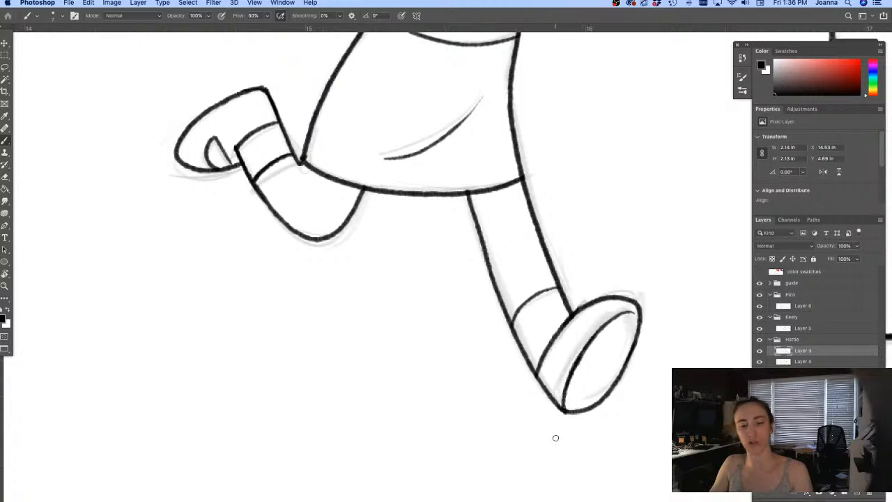
# Step: Ink both thick curved eyebrows and the oval nose over the face sketch
pyautogui.keyDown('alt'); pyautogui.click(446, 396); pyautogui.keyUp('alt')
pyautogui.keyDown('alt'); pyautogui.click(446, 396); pyautogui.keyUp('alt')
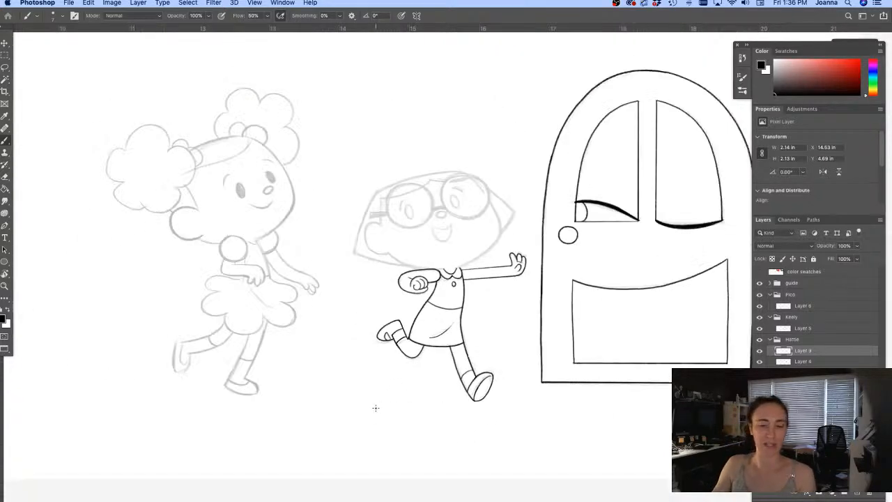
pyautogui.keyDown('super'); pyautogui.click(409, 225); pyautogui.keyUp('super')
pyautogui.moveTo(384, 313); pyautogui.dragTo(455, 388)
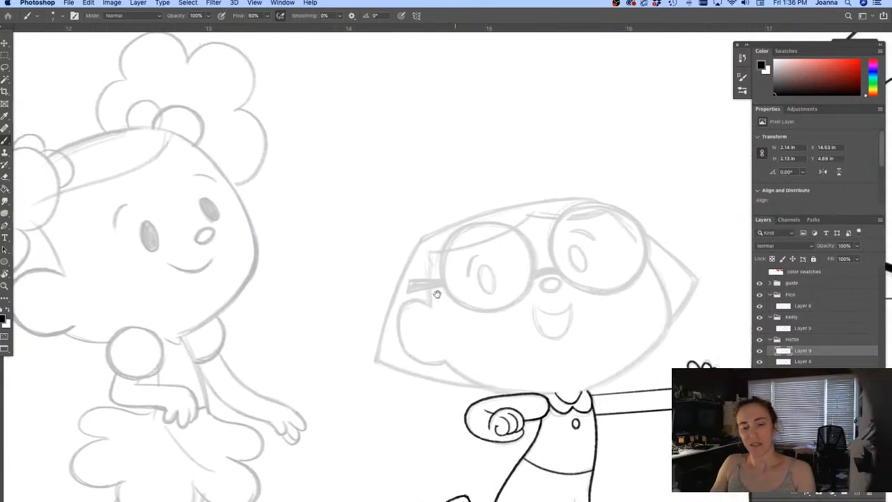
pyautogui.keyDown('super'); pyautogui.click(435, 295); pyautogui.keyUp('super')
pyautogui.moveTo(527, 217); pyautogui.dragTo(503, 262)
pyautogui.moveTo(501, 364)
pyautogui.mouseDown()
pyautogui.moveTo(413, 386)
pyautogui.moveTo(337, 392)
pyautogui.mouseUp()
pyautogui.moveTo(544, 199)
pyautogui.mouseDown()
pyautogui.moveTo(569, 198)
pyautogui.moveTo(585, 214)
pyautogui.mouseUp()
pyautogui.moveTo(586, 214); pyautogui.dragTo(564, 200)
pyautogui.moveTo(360, 247); pyautogui.dragTo(339, 291)
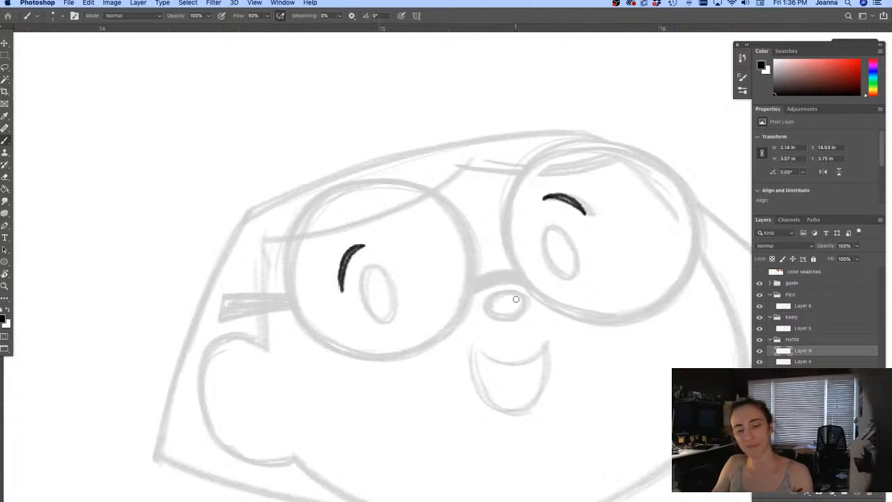
pyautogui.moveTo(515, 293)
pyautogui.mouseDown()
pyautogui.moveTo(486, 302)
pyautogui.moveTo(500, 321)
pyautogui.moveTo(517, 316)
pyautogui.moveTo(507, 293)
pyautogui.mouseUp()
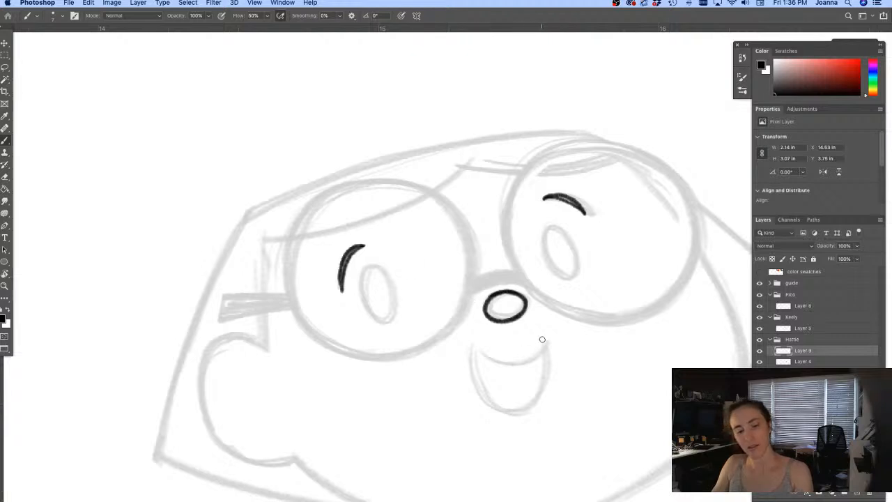
# Step: Ink the face's open smiling mouth and both oval eyes
pyautogui.moveTo(537, 347)
pyautogui.mouseDown()
pyautogui.moveTo(514, 360)
pyautogui.moveTo(473, 344)
pyautogui.moveTo(516, 359)
pyautogui.moveTo(547, 335)
pyautogui.mouseUp()
pyautogui.hotkey('ctrl', 'z')
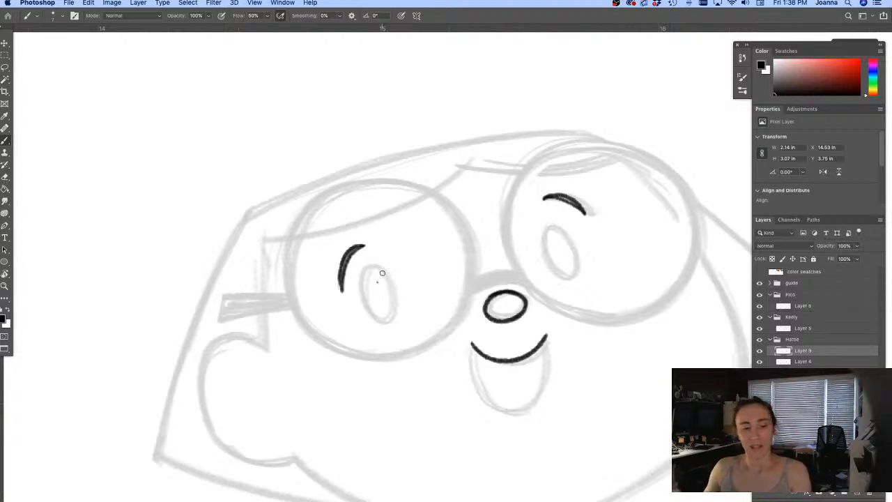
pyautogui.moveTo(383, 277)
pyautogui.mouseDown()
pyautogui.moveTo(368, 269)
pyautogui.moveTo(364, 298)
pyautogui.moveTo(387, 319)
pyautogui.moveTo(392, 284)
pyautogui.moveTo(371, 267)
pyautogui.mouseUp()
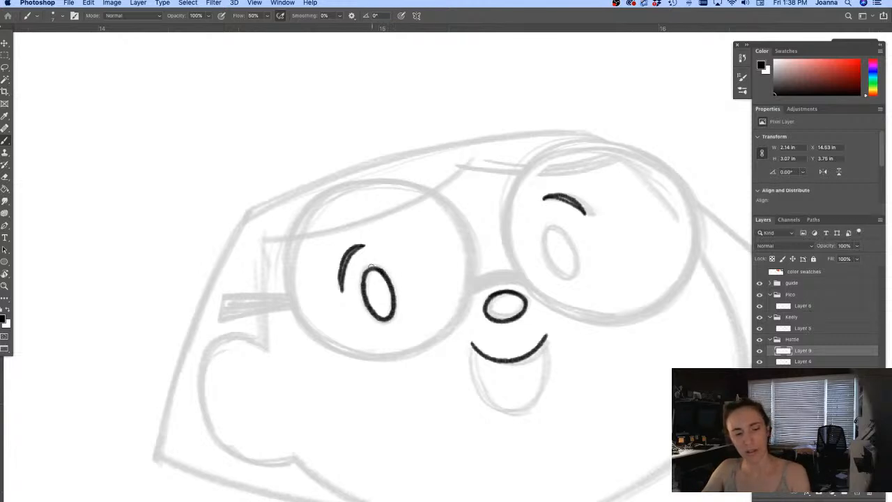
pyautogui.moveTo(560, 231)
pyautogui.mouseDown()
pyautogui.moveTo(561, 277)
pyautogui.moveTo(574, 271)
pyautogui.moveTo(574, 252)
pyautogui.moveTo(564, 234)
pyautogui.moveTo(545, 229)
pyautogui.moveTo(562, 279)
pyautogui.mouseUp()
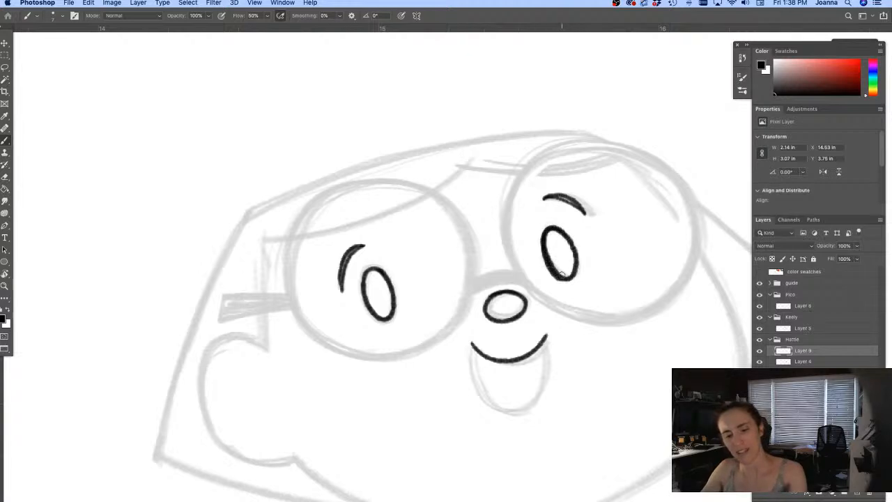
pyautogui.moveTo(468, 346)
pyautogui.mouseDown()
pyautogui.moveTo(501, 402)
pyautogui.moveTo(523, 402)
pyautogui.moveTo(546, 377)
pyautogui.moveTo(547, 333)
pyautogui.mouseUp()
pyautogui.press('super+z')
pyautogui.moveTo(470, 340)
pyautogui.mouseDown()
pyautogui.moveTo(479, 391)
pyautogui.moveTo(504, 410)
pyautogui.moveTo(531, 410)
pyautogui.moveTo(549, 390)
pyautogui.moveTo(546, 335)
pyautogui.mouseUp()
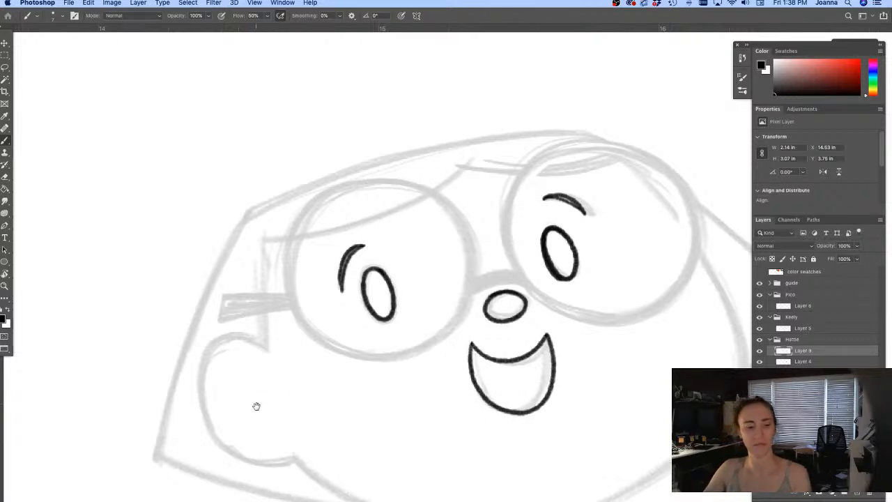
# Step: Ink the two fringe curves across the forehead and the side hairline running down to the ear
pyautogui.scroll(-3, 259, 412)
pyautogui.moveTo(258, 411); pyautogui.dragTo(339, 358)
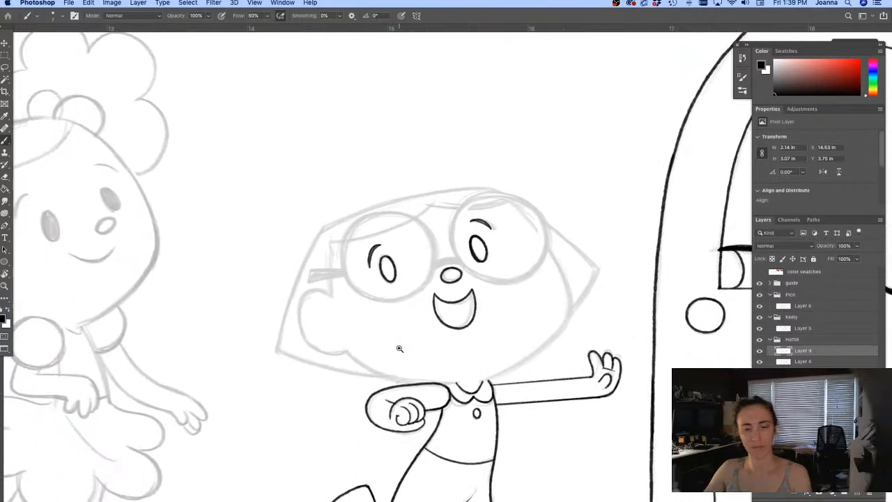
pyautogui.scroll(5, 398, 348)
pyautogui.moveTo(400, 100)
pyautogui.mouseDown()
pyautogui.moveTo(501, 115)
pyautogui.moveTo(589, 105)
pyautogui.mouseUp()
pyautogui.moveTo(401, 101)
pyautogui.mouseDown()
pyautogui.moveTo(300, 154)
pyautogui.moveTo(191, 177)
pyautogui.moveTo(187, 187)
pyautogui.moveTo(190, 177)
pyautogui.moveTo(208, 275)
pyautogui.mouseUp()
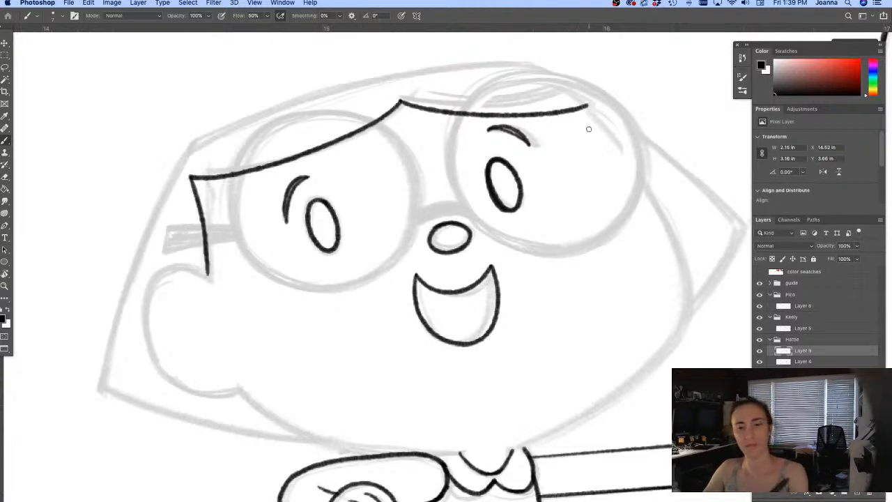
# Step: Ink the far side of the face from the fringe's end around the cheek to the collar
pyautogui.moveTo(586, 106)
pyautogui.mouseDown()
pyautogui.moveTo(676, 239)
pyautogui.moveTo(687, 298)
pyautogui.moveTo(672, 338)
pyautogui.moveTo(609, 389)
pyautogui.moveTo(521, 433)
pyautogui.mouseUp()
pyautogui.press('super+z')
pyautogui.moveTo(585, 107)
pyautogui.mouseDown()
pyautogui.moveTo(664, 215)
pyautogui.moveTo(685, 269)
pyautogui.moveTo(685, 308)
pyautogui.moveTo(640, 372)
pyautogui.moveTo(567, 422)
pyautogui.moveTo(505, 449)
pyautogui.mouseUp()
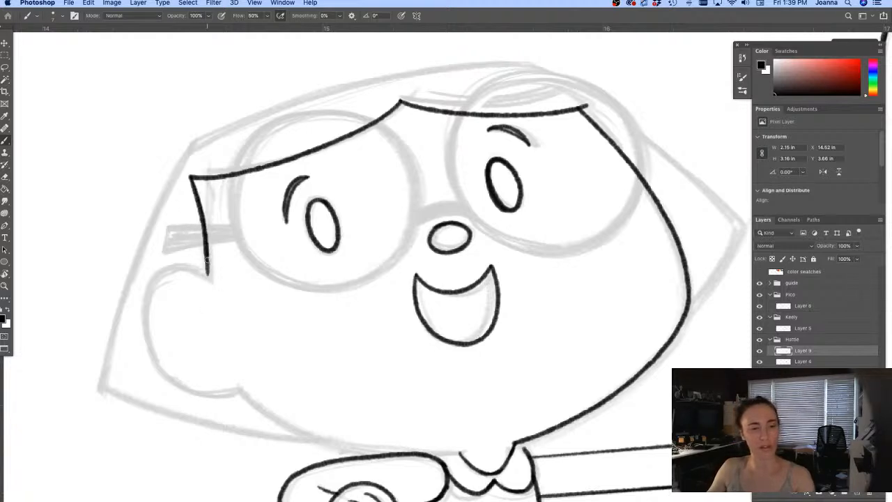
# Step: Ink the large rounded ear and the near jawline from the ear down to the collar
pyautogui.moveTo(230, 392); pyautogui.dragTo(289, 350)
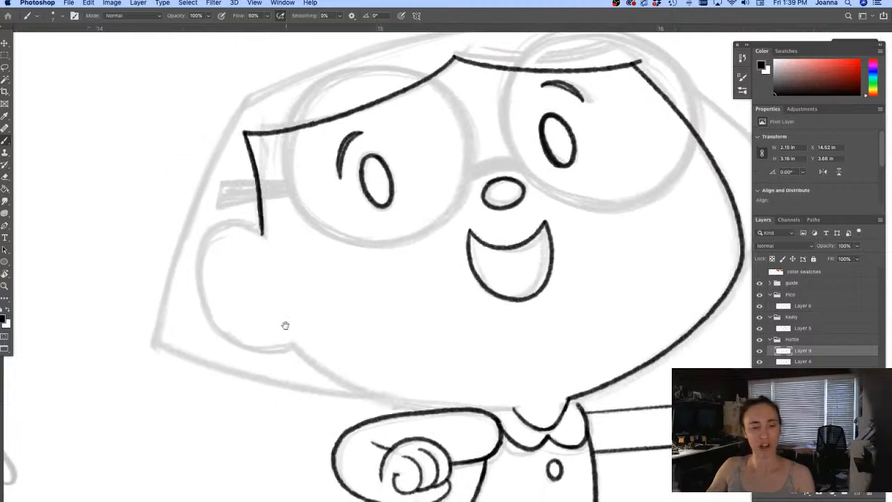
pyautogui.moveTo(262, 231)
pyautogui.mouseDown()
pyautogui.moveTo(223, 220)
pyautogui.moveTo(204, 275)
pyautogui.moveTo(244, 352)
pyautogui.moveTo(307, 347)
pyautogui.mouseUp()
pyautogui.moveTo(273, 433)
pyautogui.mouseDown()
pyautogui.moveTo(284, 408)
pyautogui.moveTo(261, 383)
pyautogui.moveTo(268, 260)
pyautogui.moveTo(285, 241)
pyautogui.moveTo(260, 155)
pyautogui.mouseUp()
pyautogui.press('r')
pyautogui.press('b')
pyautogui.moveTo(311, 198)
pyautogui.mouseDown()
pyautogui.moveTo(322, 257)
pyautogui.moveTo(396, 401)
pyautogui.mouseUp()
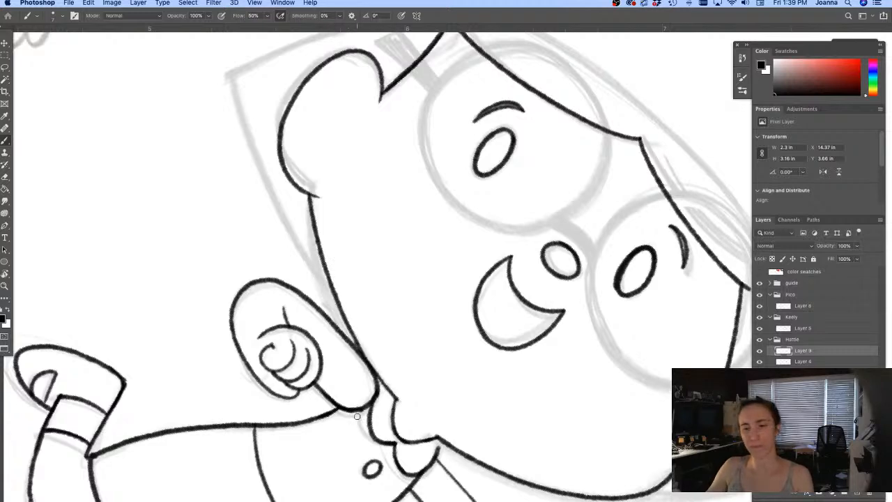
# Step: Ink the long curve of the hair's top outline above the fringe
pyautogui.scroll(-2, 355, 382)
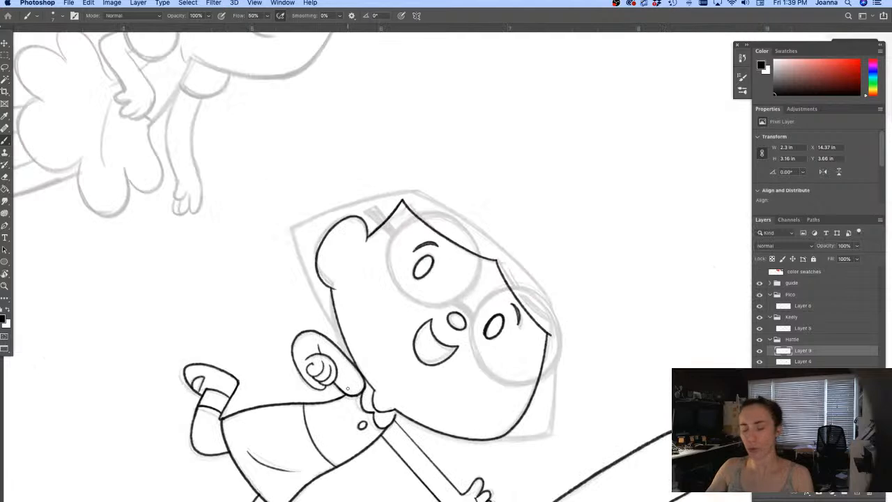
pyautogui.press('r')
pyautogui.moveTo(329, 353); pyautogui.dragTo(317, 251)
pyautogui.press('space')
pyautogui.moveTo(397, 335); pyautogui.dragTo(463, 286)
pyautogui.keyDown('super'); pyautogui.click(477, 309); pyautogui.keyUp('super')
pyautogui.press('b')
pyautogui.moveTo(588, 104)
pyautogui.mouseDown()
pyautogui.moveTo(623, 228)
pyautogui.moveTo(624, 353)
pyautogui.mouseUp()
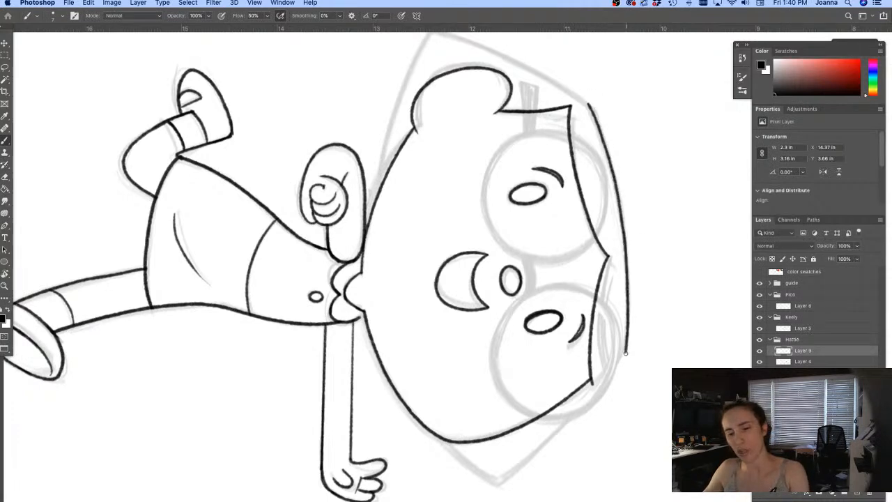
# Step: Ink the far side edge of the hair from the corner of its top outline to the outer tip
pyautogui.press('r')
pyautogui.moveTo(313, 362)
pyautogui.mouseDown()
pyautogui.moveTo(366, 408)
pyautogui.moveTo(417, 432)
pyautogui.mouseUp()
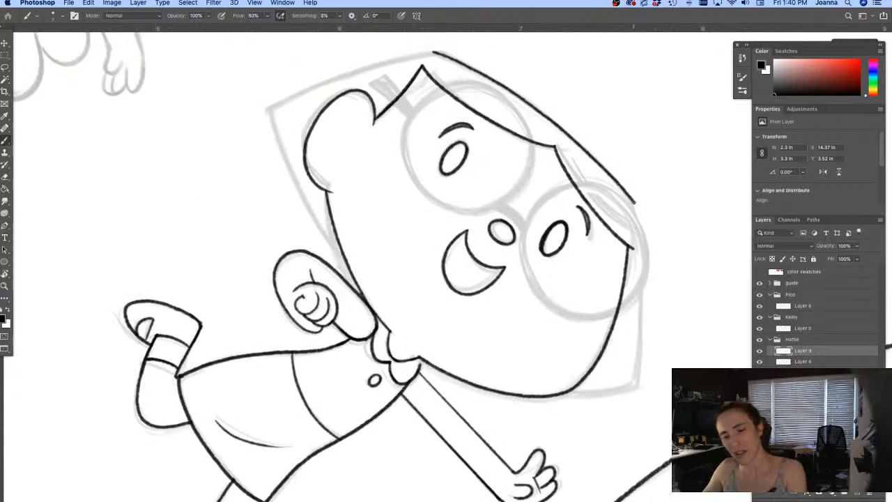
pyautogui.moveTo(634, 208); pyautogui.dragTo(639, 254)
pyautogui.press('super+z')
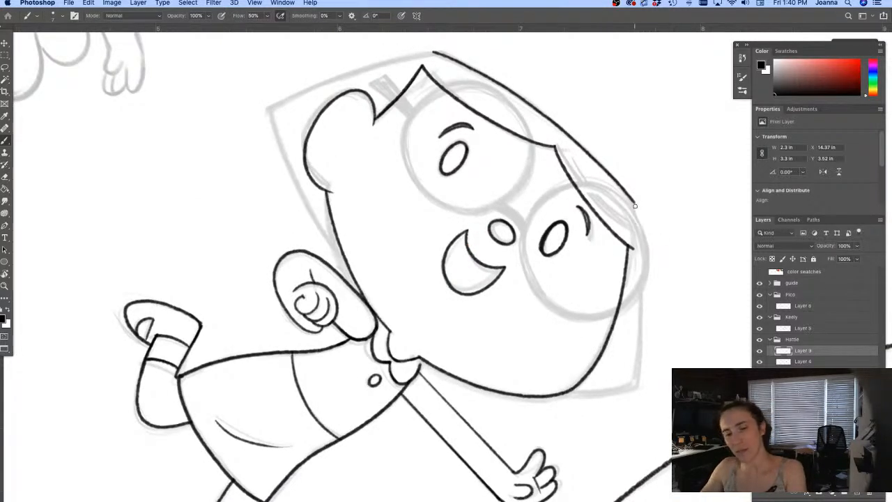
pyautogui.moveTo(634, 203); pyautogui.dragTo(640, 374)
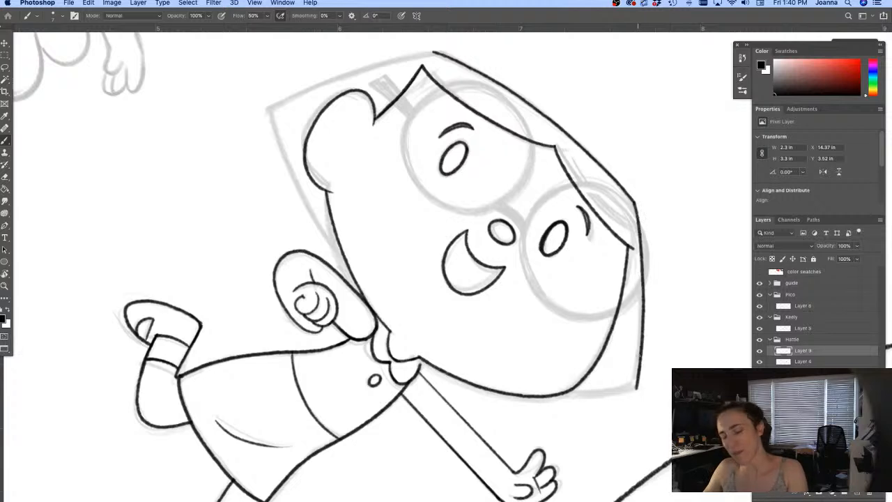
pyautogui.press('super+z')
pyautogui.moveTo(633, 203); pyautogui.dragTo(636, 242)
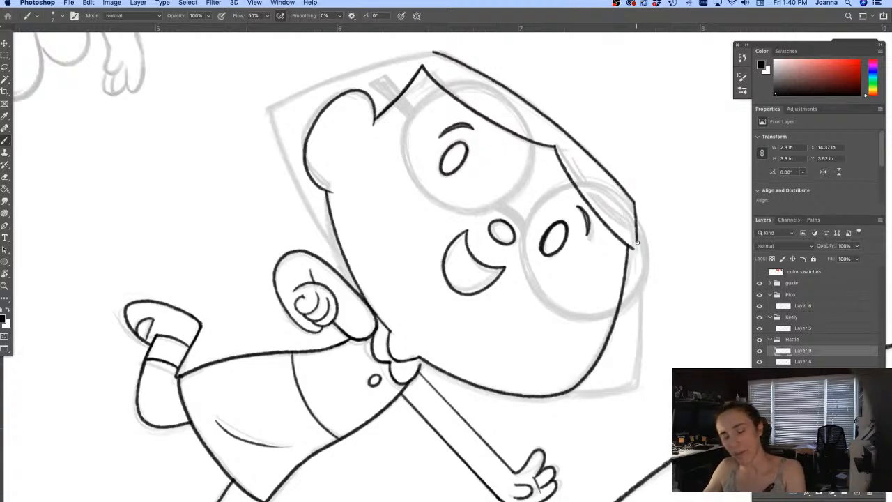
pyautogui.press('super+z')
pyautogui.moveTo(634, 207); pyautogui.dragTo(642, 235)
pyautogui.press('super+z')
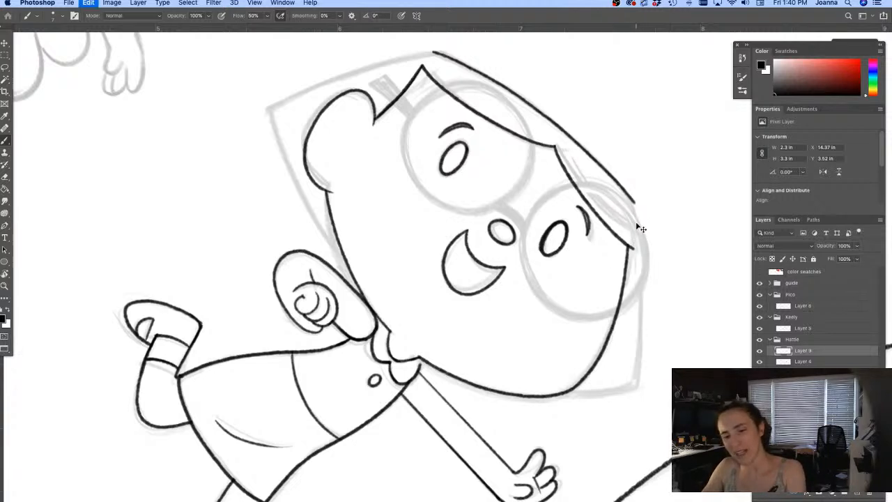
pyautogui.moveTo(634, 204)
pyautogui.mouseDown()
pyautogui.moveTo(638, 342)
pyautogui.moveTo(627, 388)
pyautogui.mouseUp()
# Step: Ink the hair's two lower edges, running from the far tip to the cheek and from the jaw to the near tip
pyautogui.press('r')
pyautogui.moveTo(406, 416)
pyautogui.mouseDown()
pyautogui.moveTo(653, 424)
pyautogui.moveTo(664, 406)
pyautogui.mouseUp()
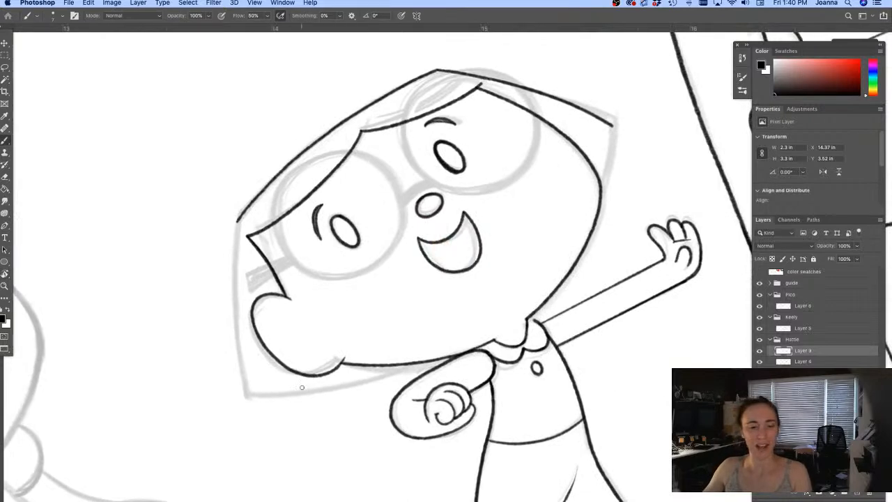
pyautogui.press('r')
pyautogui.moveTo(293, 339); pyautogui.dragTo(381, 413)
pyautogui.moveTo(332, 428); pyautogui.dragTo(438, 404)
pyautogui.press('b')
pyautogui.moveTo(501, 77); pyautogui.dragTo(571, 150)
pyautogui.moveTo(603, 304)
pyautogui.mouseDown()
pyautogui.moveTo(599, 377)
pyautogui.moveTo(564, 467)
pyautogui.mouseUp()
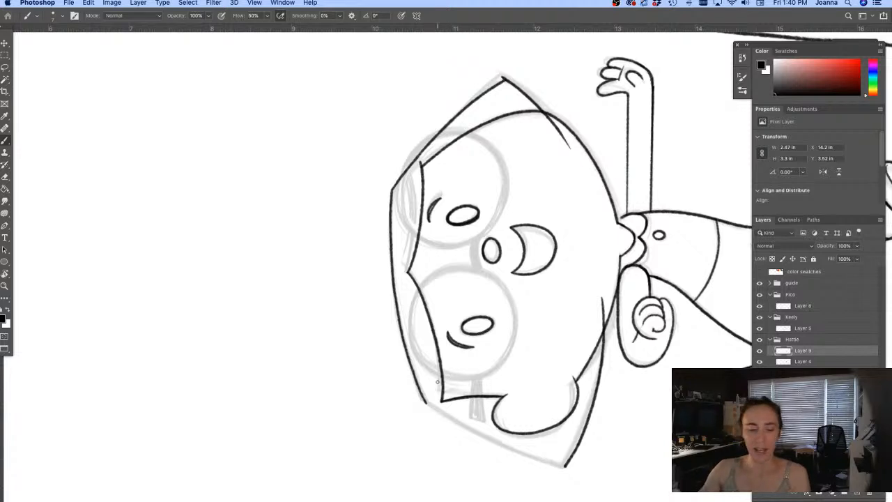
# Step: Ink the near side edge of the hair beside the ear, joining its lower tip to the top outline
pyautogui.press('r')
pyautogui.moveTo(396, 379); pyautogui.dragTo(599, 311)
pyautogui.moveTo(533, 309); pyautogui.dragTo(549, 420)
pyautogui.keyDown('super'); pyautogui.click(589, 335); pyautogui.keyUp('super')
pyautogui.moveTo(517, 337); pyautogui.dragTo(457, 360)
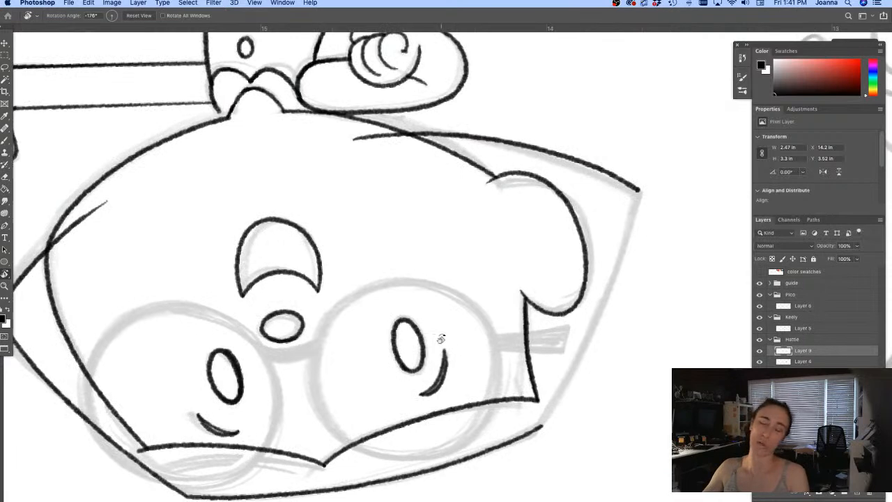
pyautogui.moveTo(382, 351)
pyautogui.mouseDown()
pyautogui.moveTo(392, 372)
pyautogui.moveTo(398, 331)
pyautogui.mouseUp()
pyautogui.press('b')
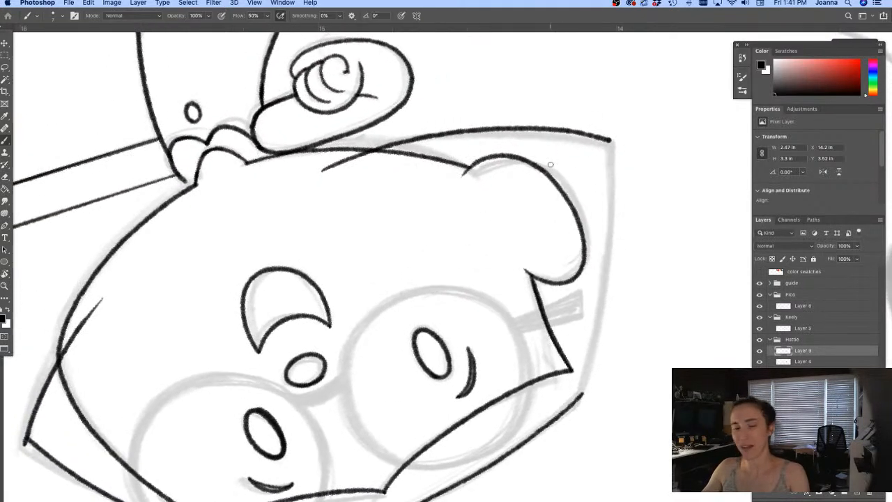
pyautogui.moveTo(606, 116)
pyautogui.mouseDown()
pyautogui.moveTo(603, 272)
pyautogui.moveTo(584, 394)
pyautogui.mouseUp()
pyautogui.press('super+z')
pyautogui.moveTo(607, 103)
pyautogui.mouseDown()
pyautogui.moveTo(603, 259)
pyautogui.moveTo(591, 351)
pyautogui.moveTo(565, 438)
pyautogui.mouseUp()
pyautogui.press('super+z')
pyautogui.moveTo(604, 105)
pyautogui.mouseDown()
pyautogui.moveTo(602, 257)
pyautogui.moveTo(588, 355)
pyautogui.moveTo(562, 435)
pyautogui.mouseUp()
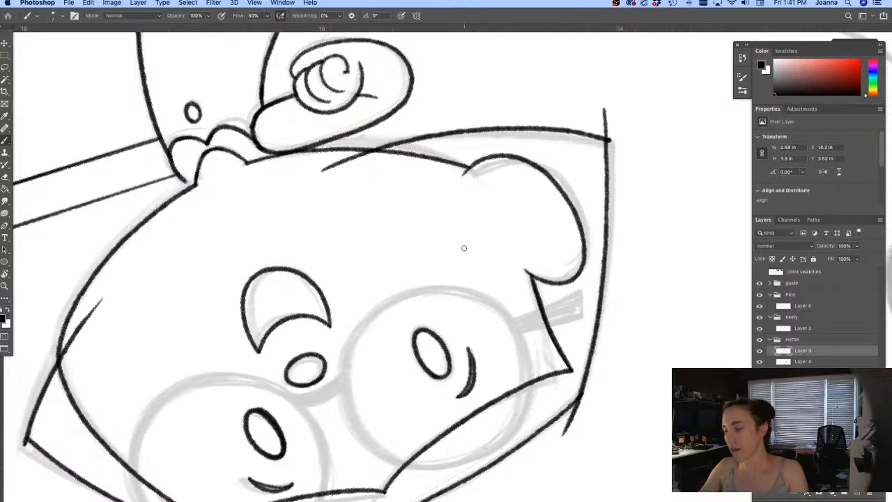
# Step: Erase the overshooting stroke ends at the upper and lower corners of the hair's near side
pyautogui.press('e')
pyautogui.moveTo(607, 136); pyautogui.dragTo(604, 108)
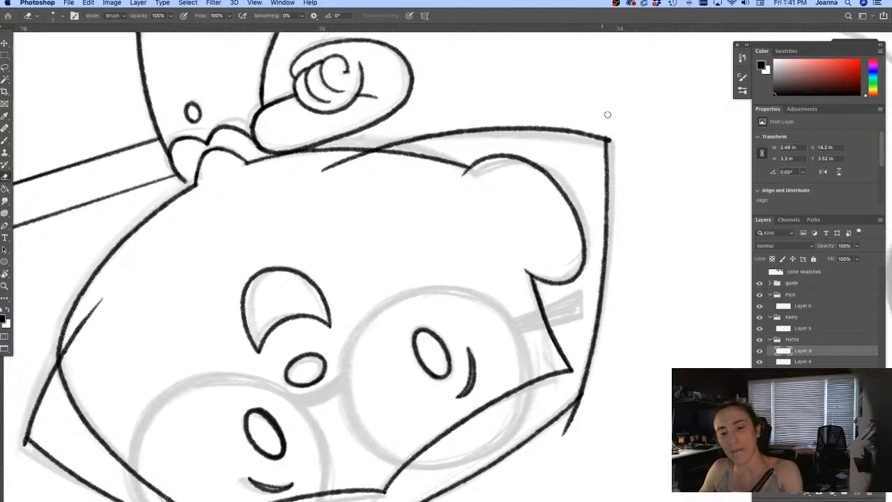
pyautogui.moveTo(612, 139); pyautogui.dragTo(611, 146)
pyautogui.moveTo(584, 392); pyautogui.dragTo(574, 414)
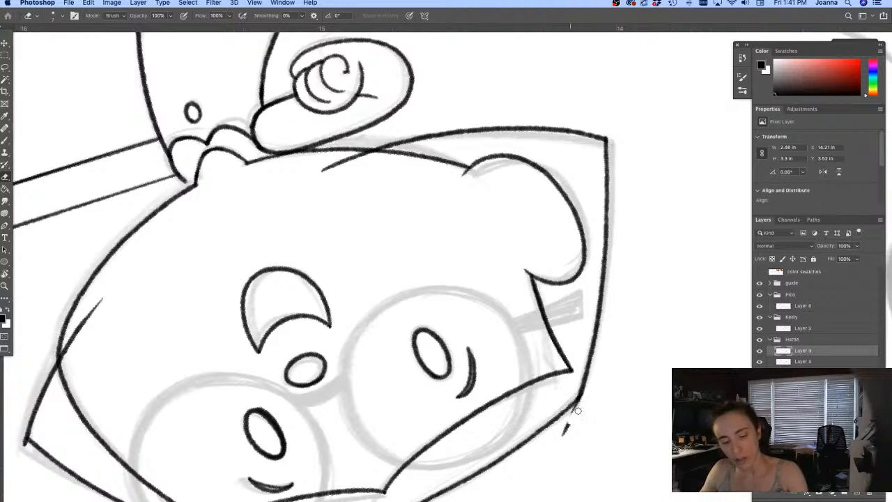
# Step: Erase the ends of the hair's lower edges where they cross into the face at the jaw and cheek
pyautogui.press('r')
pyautogui.moveTo(340, 392)
pyautogui.mouseDown()
pyautogui.moveTo(257, 341)
pyautogui.moveTo(487, 119)
pyautogui.moveTo(567, 193)
pyautogui.mouseUp()
pyautogui.press('e')
pyautogui.moveTo(446, 393); pyautogui.dragTo(393, 400)
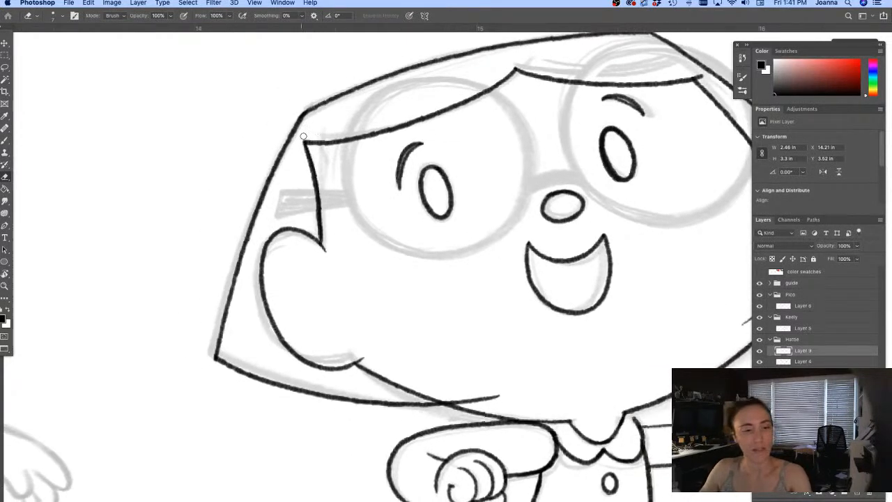
pyautogui.moveTo(453, 324)
pyautogui.mouseDown()
pyautogui.moveTo(381, 346)
pyautogui.moveTo(409, 379)
pyautogui.moveTo(445, 370)
pyautogui.moveTo(437, 368)
pyautogui.moveTo(488, 366)
pyautogui.mouseUp()
pyautogui.hscroll(5, 464, 370)
pyautogui.scroll(2, 464, 370)
pyautogui.moveTo(674, 283)
pyautogui.mouseDown()
pyautogui.moveTo(659, 313)
pyautogui.moveTo(626, 334)
pyautogui.mouseUp()
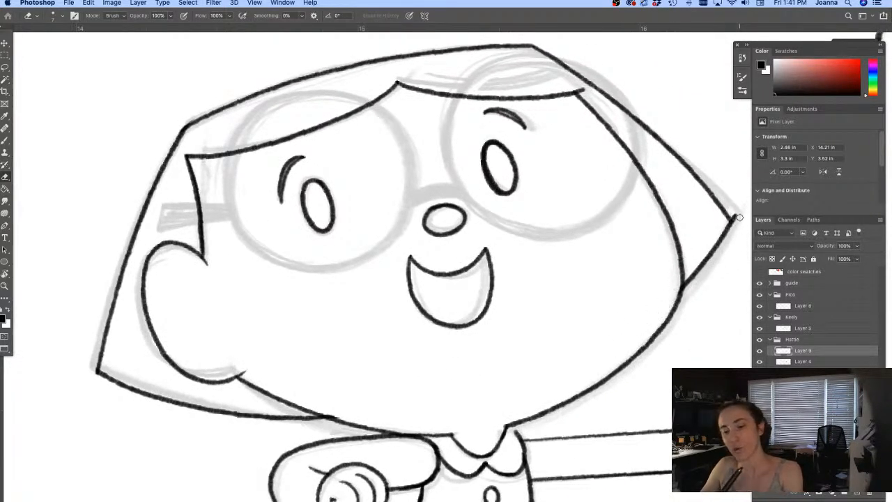
pyautogui.keyDown('alt'); pyautogui.click(513, 358); pyautogui.keyUp('alt')
pyautogui.scroll(-6, 339, 375)
pyautogui.hscroll(-1, 338, 375)
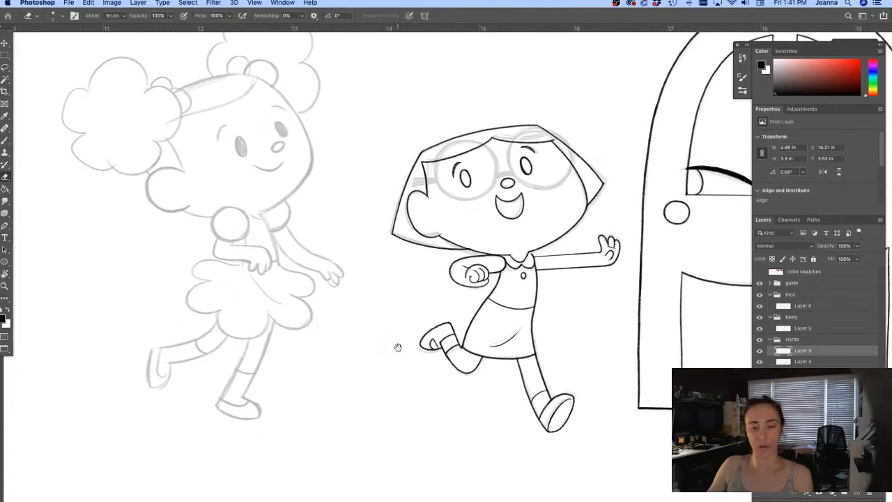
# Step: Add a layer named glasses in the Hattie group and rename the line art layer below it to lines
pyautogui.click(856, 493)
pyautogui.moveTo(428, 295); pyautogui.dragTo(399, 345)
pyautogui.doubleClick(804, 352)
pyautogui.write('glasses')
pyautogui.press('Return')
pyautogui.doubleClick(801, 362)
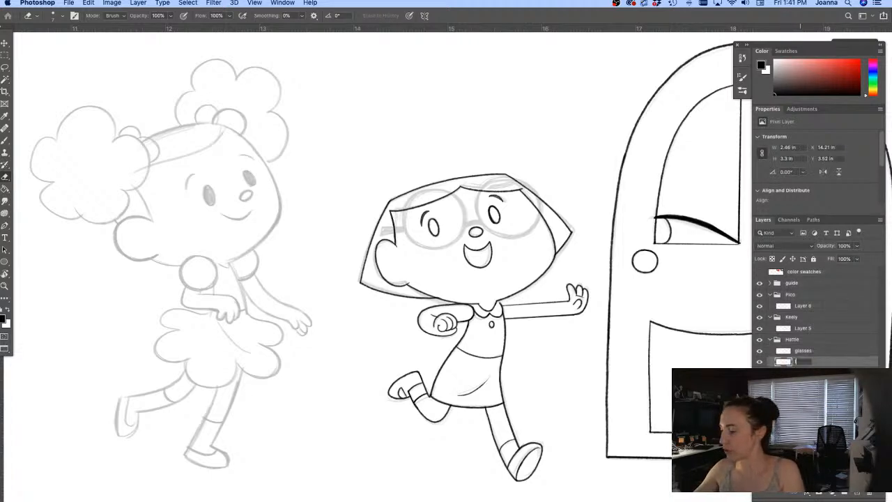
pyautogui.press('Return')
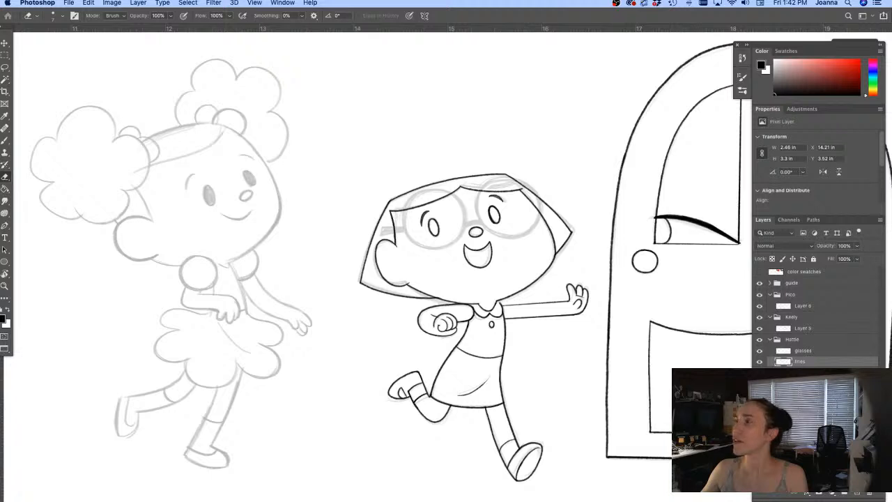
pyautogui.press('Tab')
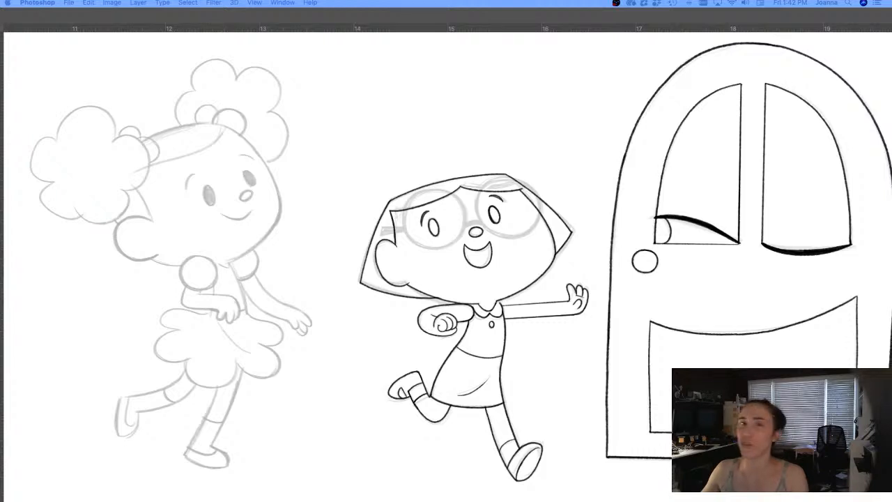
pyautogui.press('Tab')
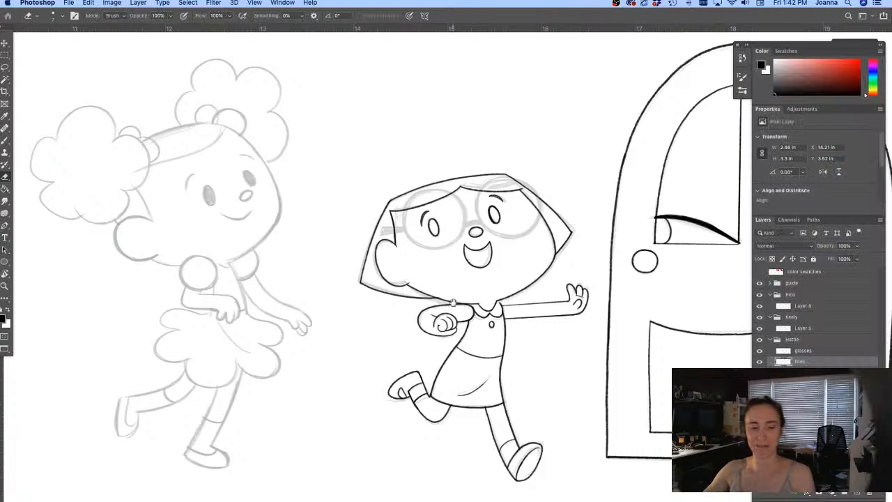
# Step: Thicken the far edge of the collar where it meets the chin and the outstretched arm
pyautogui.scroll(5, 491, 302)
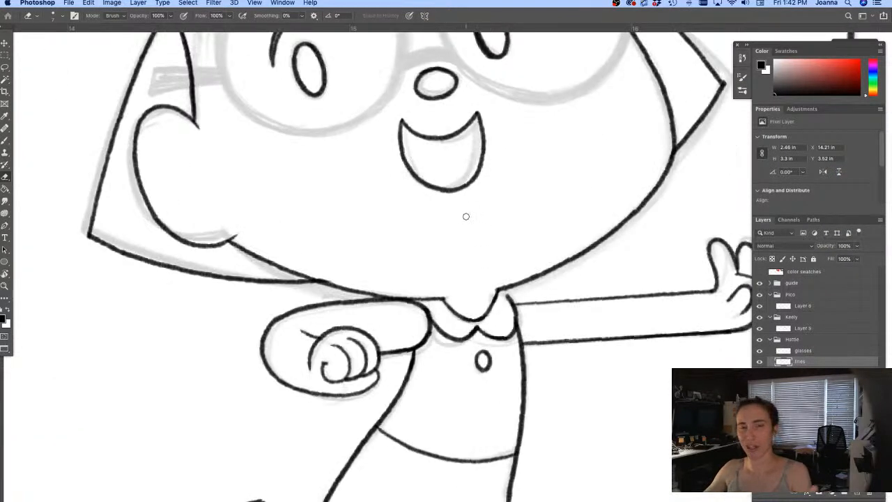
pyautogui.press('b')
pyautogui.moveTo(501, 288); pyautogui.dragTo(513, 307)
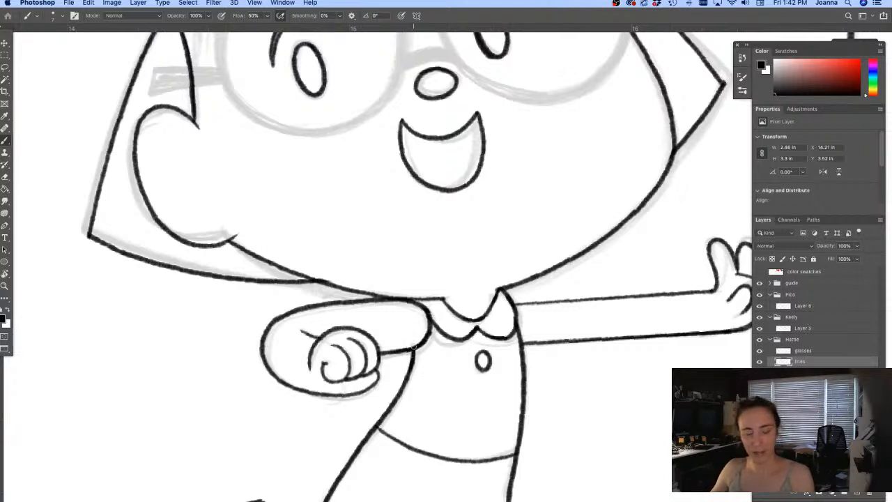
# Step: Select the bent arm with its fist and move it slightly up toward the jaw, then deselect it
pyautogui.press('l')
pyautogui.moveTo(296, 296)
pyautogui.mouseDown()
pyautogui.moveTo(410, 298)
pyautogui.moveTo(431, 308)
pyautogui.moveTo(430, 347)
pyautogui.moveTo(342, 422)
pyautogui.moveTo(219, 381)
pyautogui.moveTo(287, 301)
pyautogui.mouseUp()
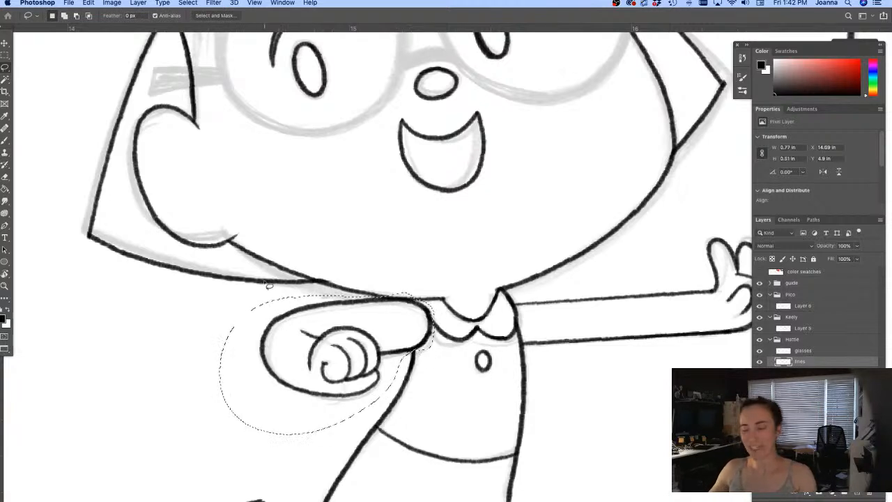
pyautogui.press('v')
pyautogui.moveTo(262, 358); pyautogui.dragTo(276, 358)
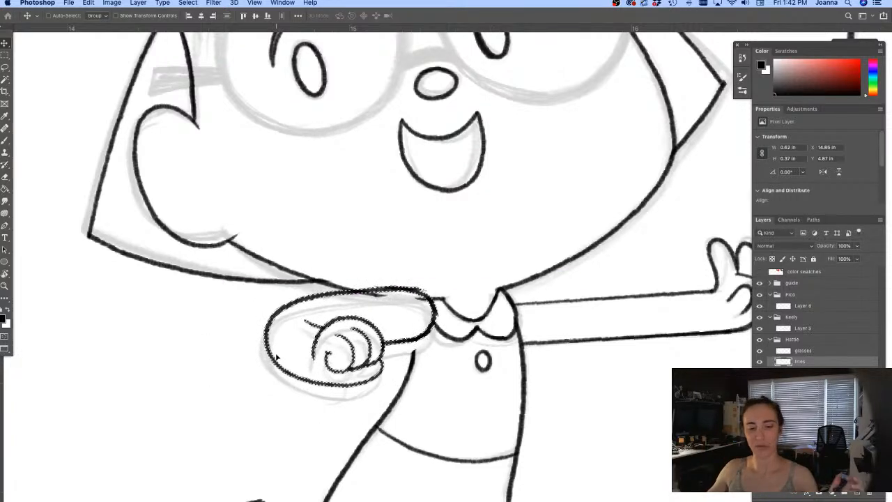
pyautogui.hotkey('ctrl', 'd')
# Step: Extend the torso line up to the moved arm and erase the stray line ends at the shoulder and jaw
pyautogui.press('b')
pyautogui.moveTo(413, 343)
pyautogui.mouseDown()
pyautogui.moveTo(412, 361)
pyautogui.moveTo(412, 346)
pyautogui.mouseUp()
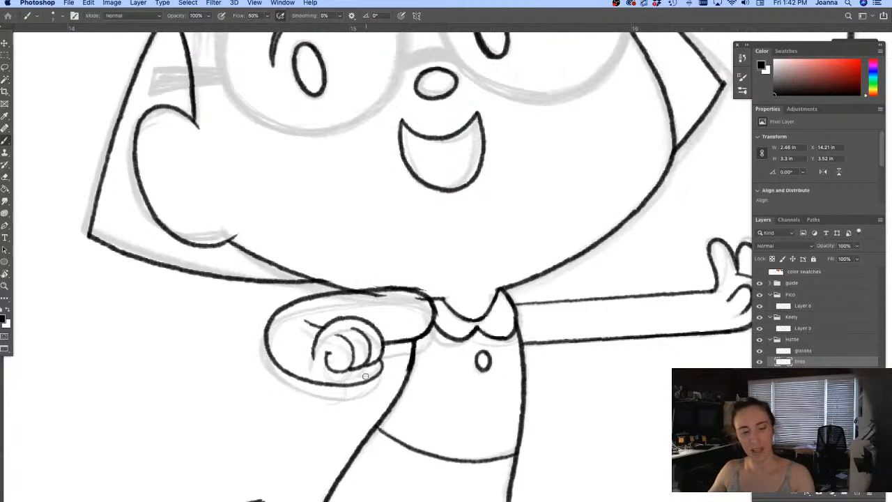
pyautogui.press('e')
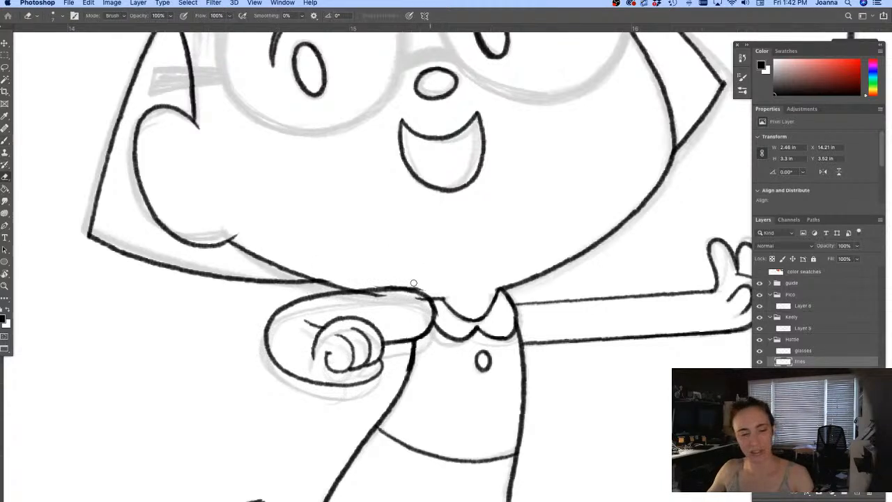
pyautogui.moveTo(423, 287)
pyautogui.mouseDown()
pyautogui.moveTo(363, 282)
pyautogui.moveTo(362, 299)
pyautogui.moveTo(426, 308)
pyautogui.mouseUp()
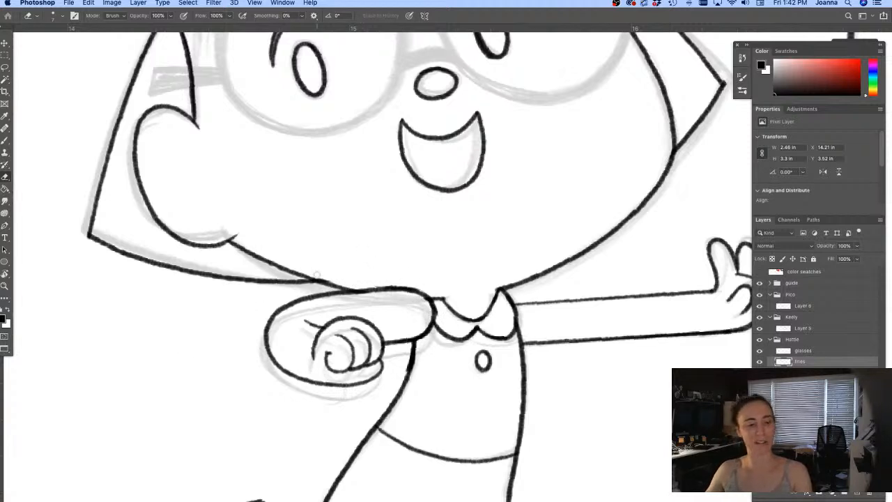
pyautogui.moveTo(329, 277); pyautogui.dragTo(326, 279)
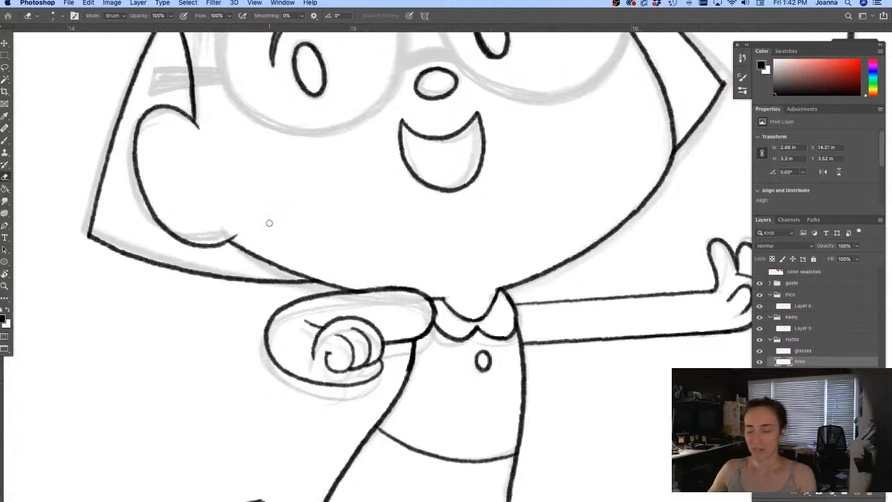
# Step: Re-ink the near jawline from the bottom of the ear to the bent arm
pyautogui.press('r')
pyautogui.moveTo(238, 369); pyautogui.dragTo(216, 195)
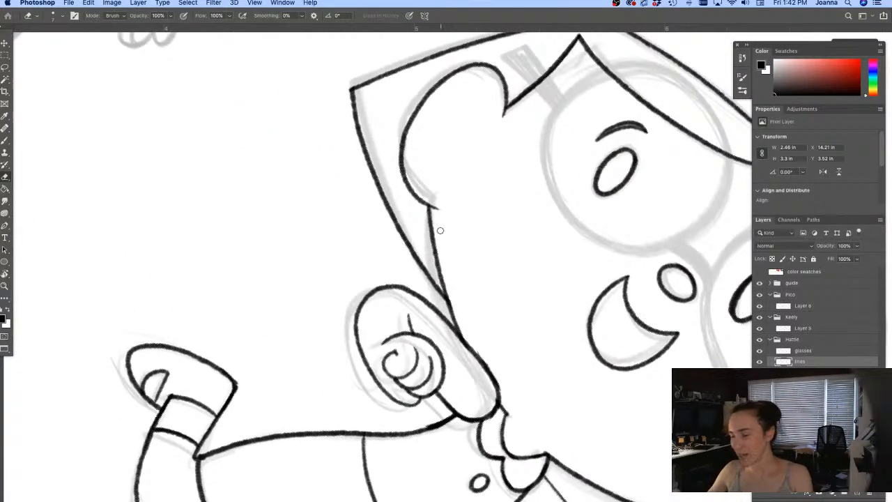
pyautogui.press('b')
pyautogui.moveTo(430, 207); pyautogui.dragTo(465, 342)
pyautogui.press('super+z')
pyautogui.moveTo(429, 208); pyautogui.dragTo(466, 345)
# Step: Thicken the upper edge of the outstretched arm with a straight line from the hand to the collar
pyautogui.press('r')
pyautogui.moveTo(310, 309)
pyautogui.mouseDown()
pyautogui.moveTo(344, 424)
pyautogui.moveTo(508, 432)
pyautogui.moveTo(532, 394)
pyautogui.moveTo(471, 431)
pyautogui.mouseUp()
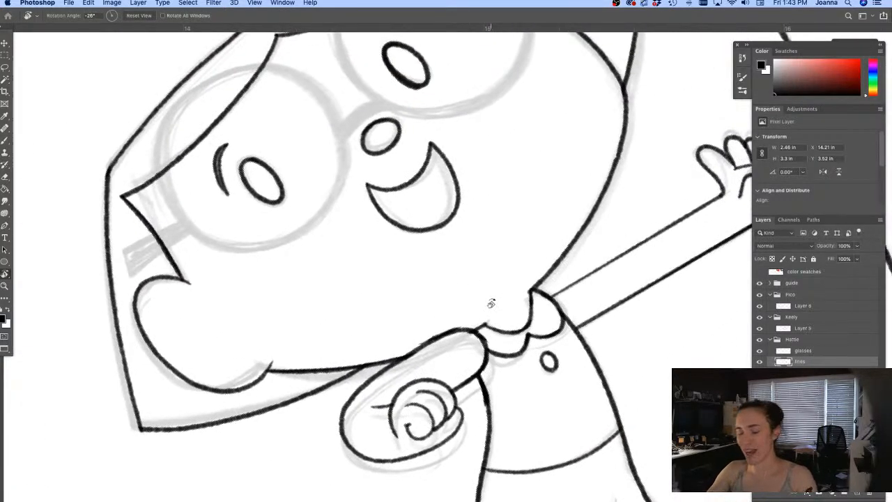
pyautogui.press('b')
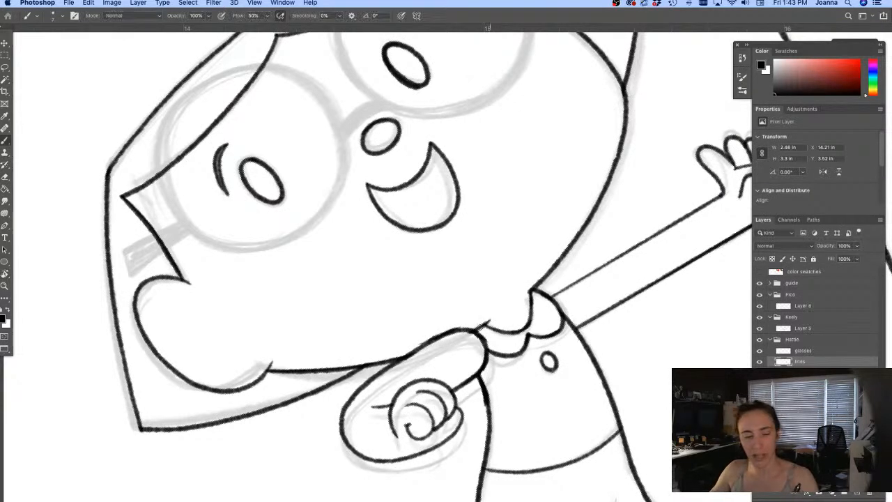
pyautogui.moveTo(452, 361); pyautogui.dragTo(397, 414)
pyautogui.press('e')
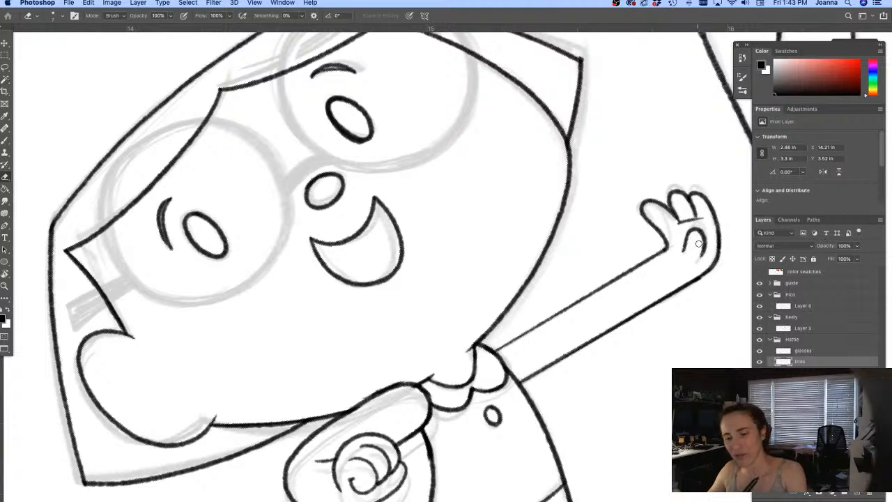
pyautogui.press('b')
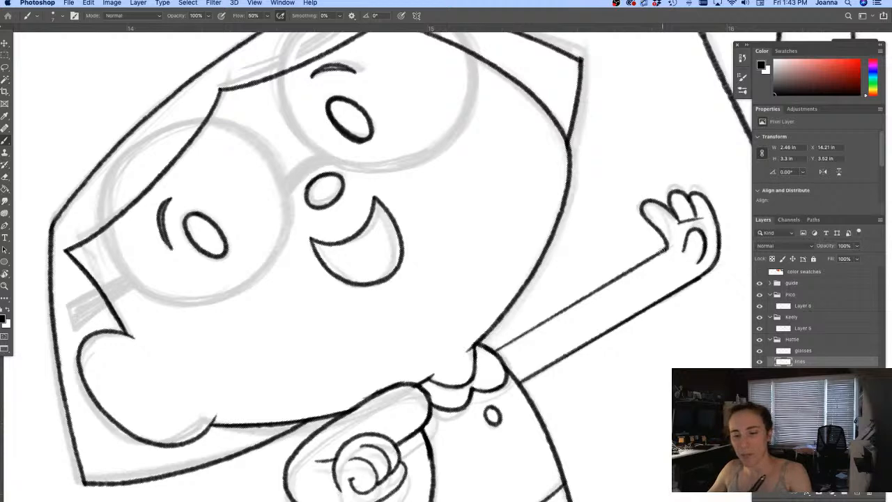
pyautogui.keyDown('shift'); pyautogui.click(493, 349); pyautogui.keyUp('shift')
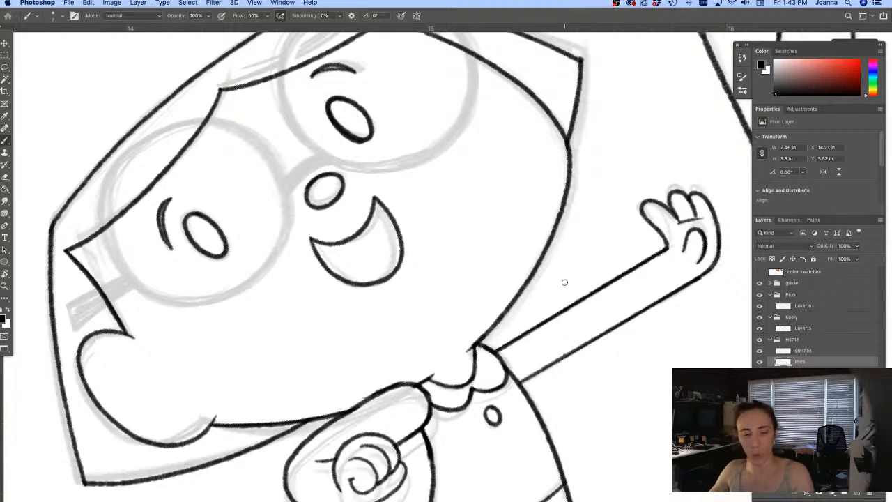
# Step: On the glasses layer, make a circular selection over the sketched lens farther from the ear and fill it with black
pyautogui.press('r')
pyautogui.moveTo(239, 391); pyautogui.dragTo(208, 241)
pyautogui.keyDown('alt'); pyautogui.click(274, 371); pyautogui.keyUp('alt')
pyautogui.keyDown('alt'); pyautogui.click(274, 371); pyautogui.keyUp('alt')
pyautogui.moveTo(252, 407); pyautogui.dragTo(389, 359)
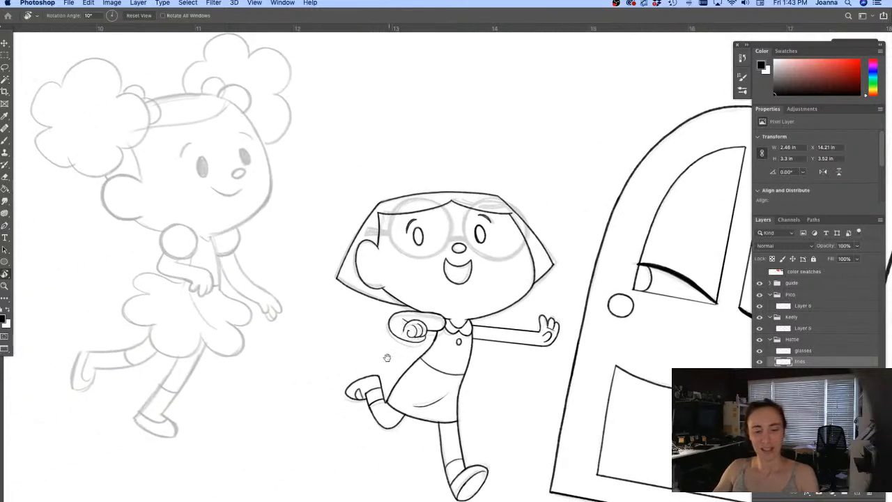
pyautogui.keyDown('super'); pyautogui.click(407, 254); pyautogui.keyUp('super')
pyautogui.keyDown('super'); pyautogui.click(405, 315); pyautogui.keyUp('super')
pyautogui.moveTo(409, 330); pyautogui.dragTo(348, 423)
pyautogui.click(805, 352)
pyautogui.moveTo(514, 360); pyautogui.dragTo(469, 382)
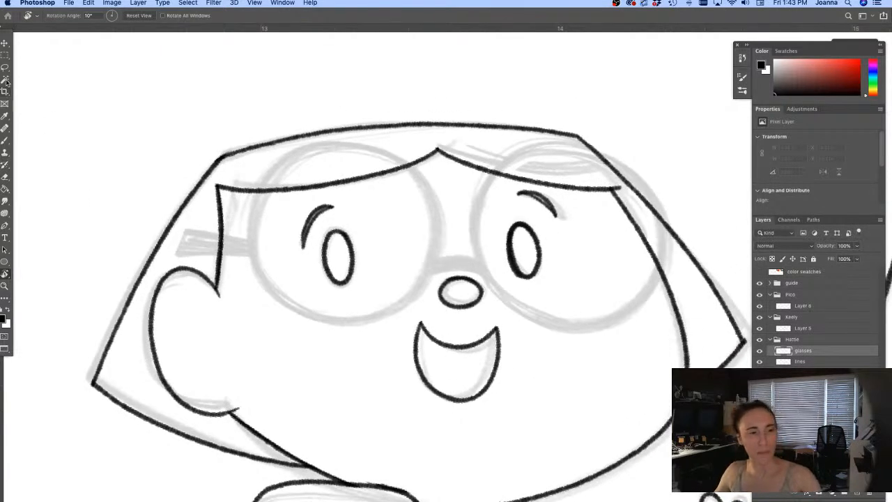
pyautogui.click(5, 55)
pyautogui.moveTo(4, 58); pyautogui.dragTo(42, 64)
pyautogui.moveTo(573, 240); pyautogui.dragTo(494, 130)
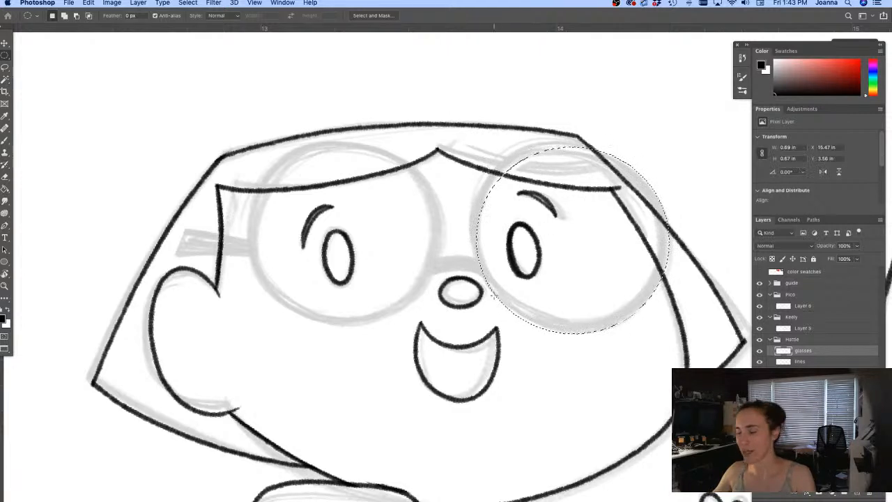
pyautogui.press('g')
pyautogui.click(555, 299)
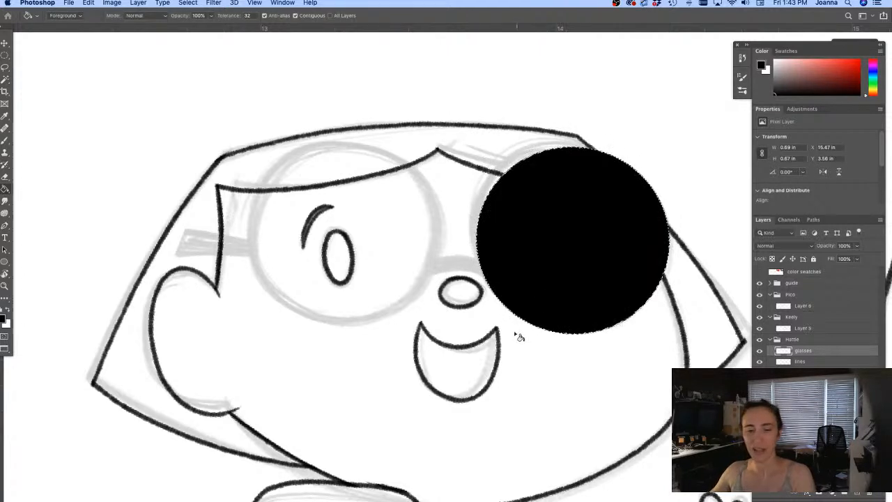
# Step: Contract the circular selection by 10 pixels, clear the black inside it to leave a ring, and deselect
pyautogui.click(188, 3)
pyautogui.moveTo(237, 136)
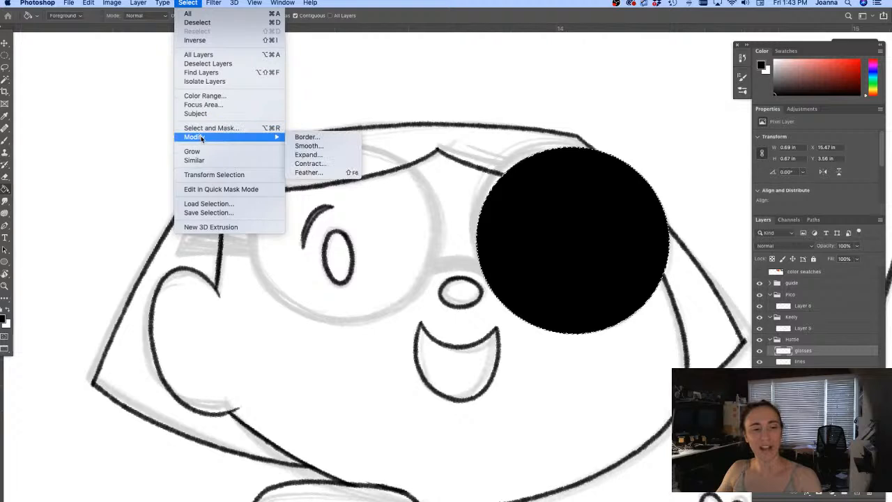
pyautogui.click(307, 164)
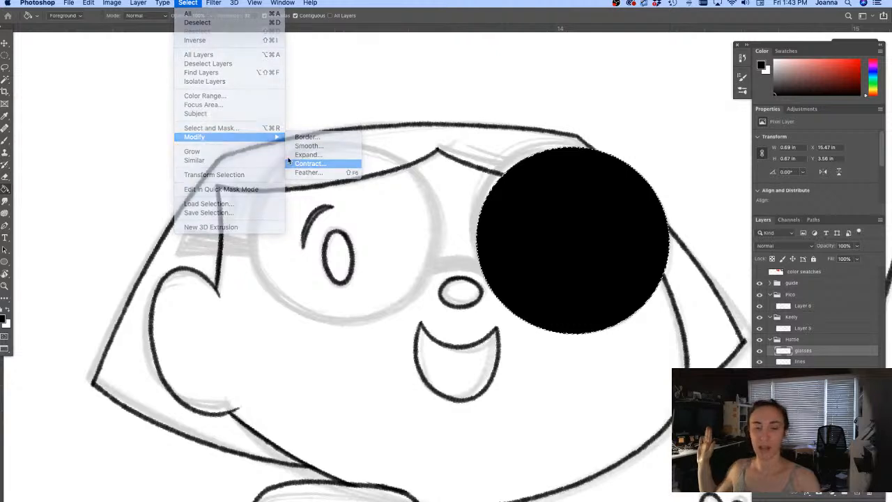
pyautogui.write('10')
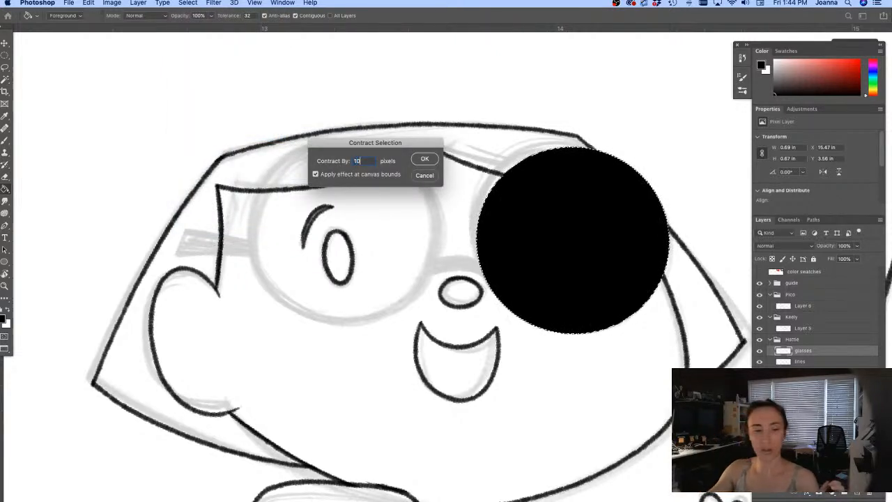
pyautogui.click(425, 159)
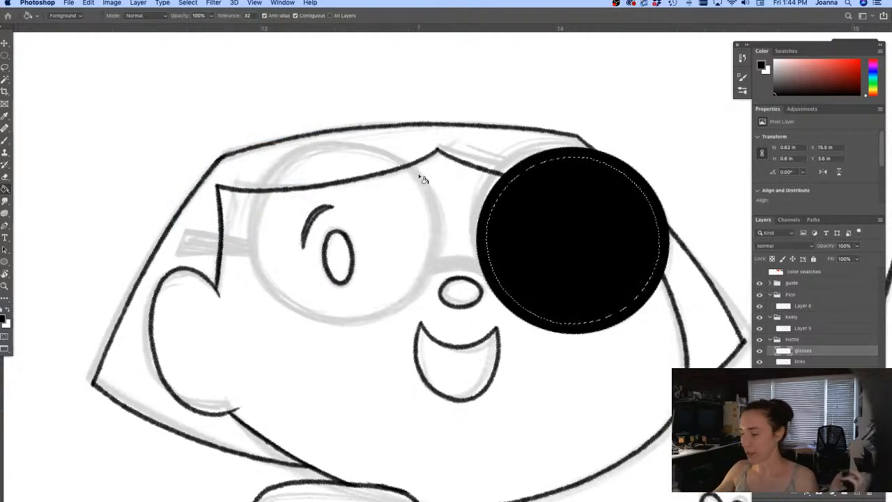
pyautogui.press('Delete')
pyautogui.hotkey('ctrl', 'd')
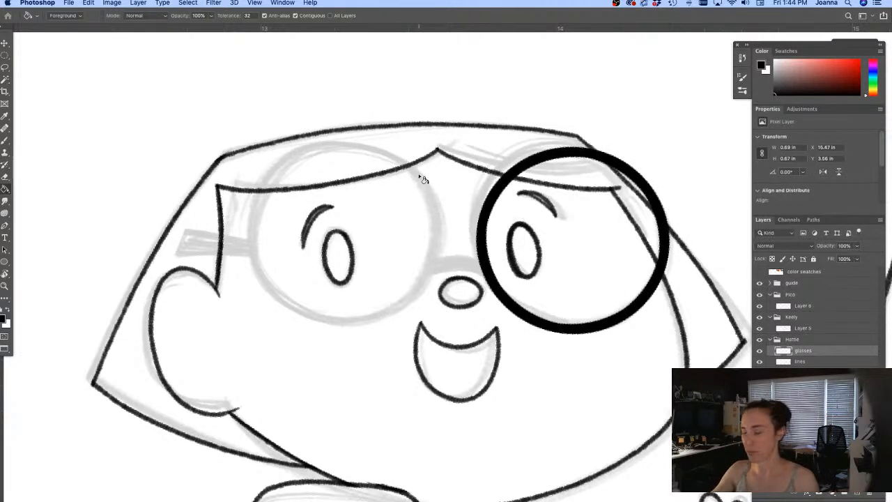
# Step: Skew and shift the ring so it follows the tilted shape of the sketched lens
pyautogui.hotkey('ctrl', 't')
pyautogui.moveTo(591, 151); pyautogui.dragTo(562, 145)
pyautogui.moveTo(478, 221); pyautogui.dragTo(477, 225)
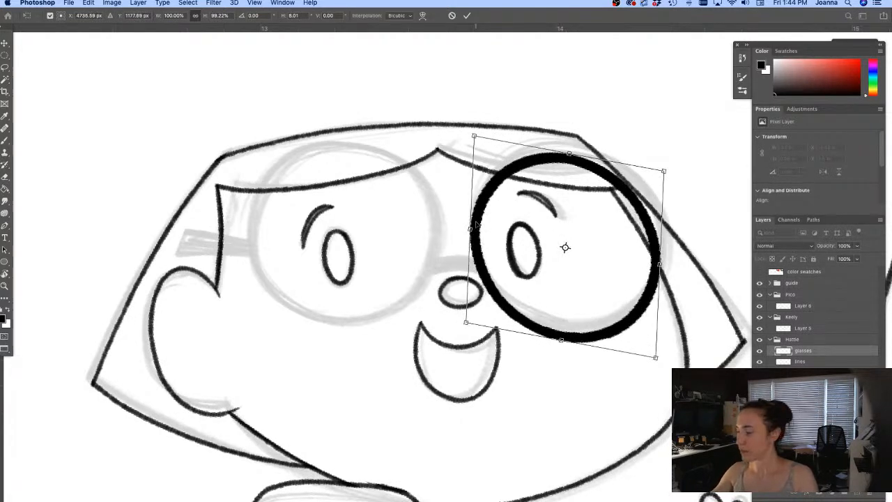
pyautogui.press('Return')
# Step: Duplicate the ring over the lens nearer the ear and skew the copy into a rounder shape matching the sketch
pyautogui.press('v')
pyautogui.moveTo(510, 317); pyautogui.dragTo(289, 306)
pyautogui.hotkey('ctrl', 't')
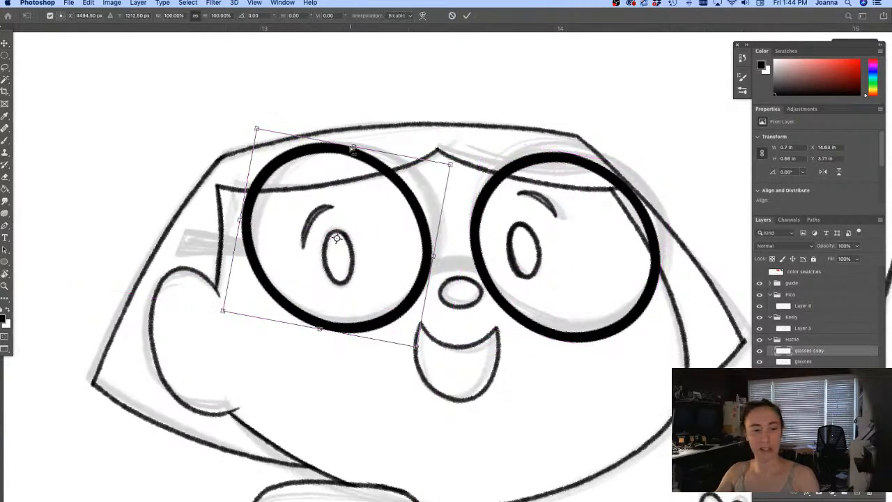
pyautogui.moveTo(354, 148); pyautogui.dragTo(378, 146)
pyautogui.moveTo(321, 329); pyautogui.dragTo(301, 335)
pyautogui.press('Return')
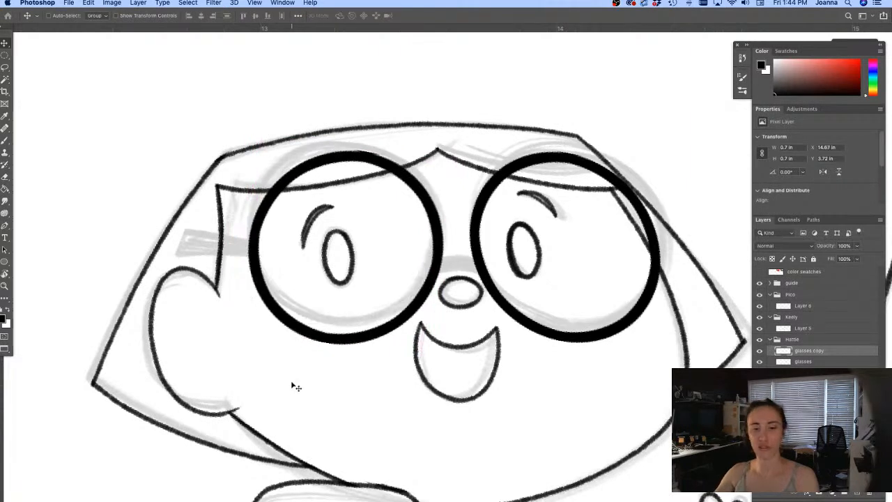
# Step: Draw the glasses' temple arm as a solid black bar widening from the near lens toward the ear
pyautogui.press('b')
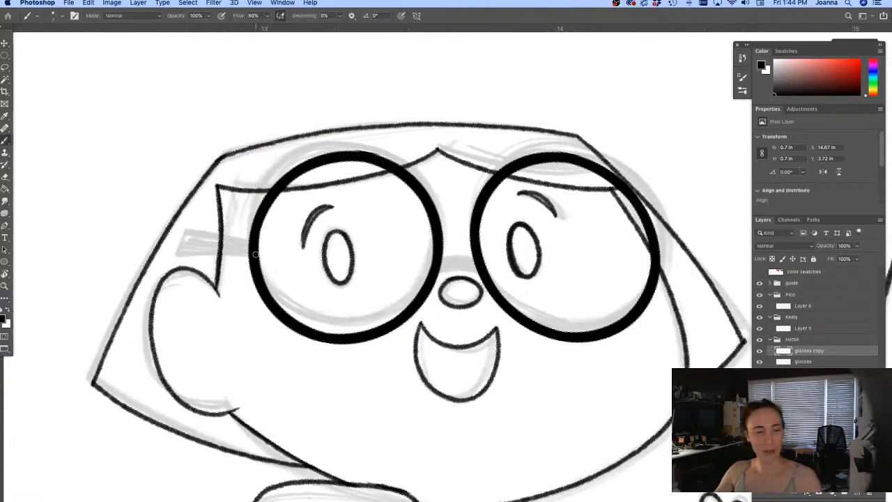
pyautogui.keyDown('shift'); pyautogui.click(194, 230); pyautogui.keyUp('shift')
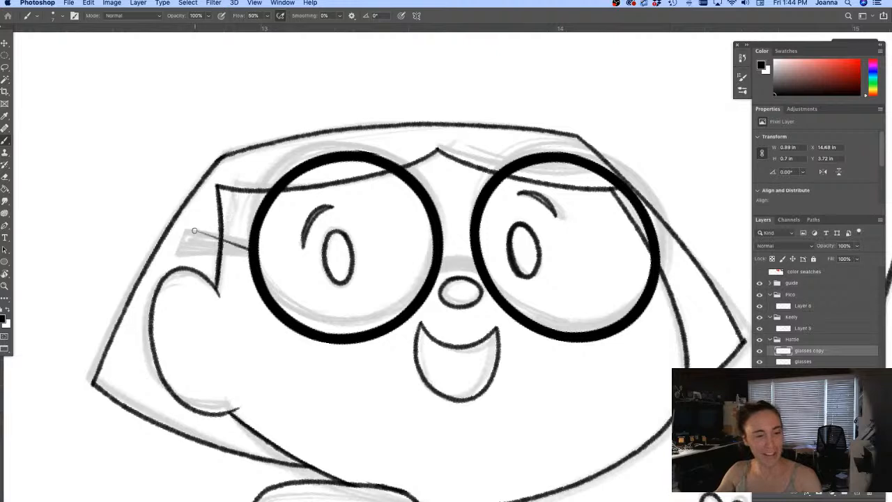
pyautogui.moveTo(193, 231)
pyautogui.mouseDown()
pyautogui.moveTo(199, 267)
pyautogui.moveTo(252, 261)
pyautogui.moveTo(217, 246)
pyautogui.moveTo(190, 254)
pyautogui.moveTo(192, 239)
pyautogui.moveTo(235, 242)
pyautogui.moveTo(251, 258)
pyautogui.moveTo(194, 248)
pyautogui.moveTo(230, 243)
pyautogui.moveTo(212, 240)
pyautogui.moveTo(244, 255)
pyautogui.moveTo(216, 248)
pyautogui.mouseUp()
pyautogui.keyDown('shift'); pyautogui.click(249, 256); pyautogui.keyUp('shift')
pyautogui.keyDown('shift'); pyautogui.click(190, 254); pyautogui.keyUp('shift')
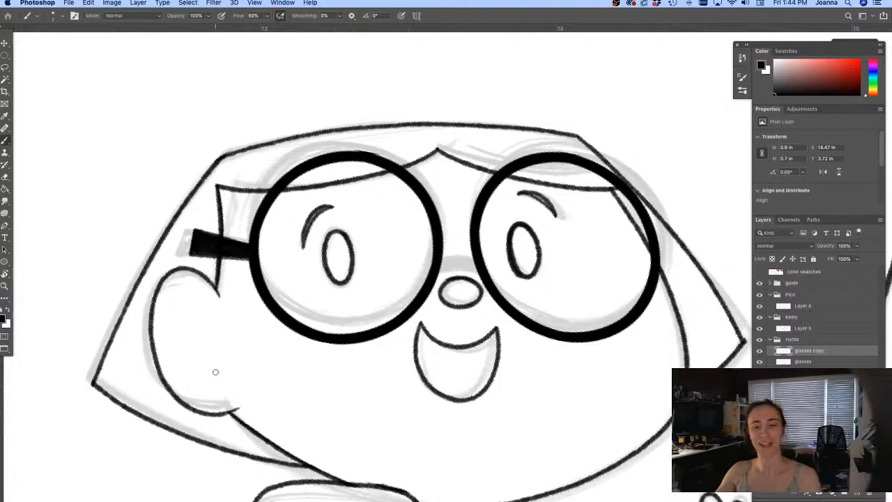
# Step: On the lines layer, touch up the eyebrow nearer the ear and taper its ends with the eraser
pyautogui.click(759, 373)
pyautogui.click(758, 373)
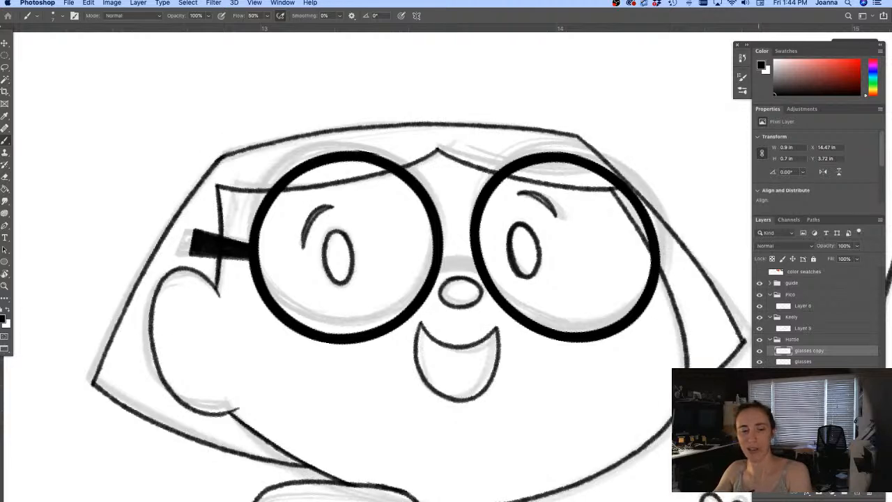
pyautogui.click(796, 372)
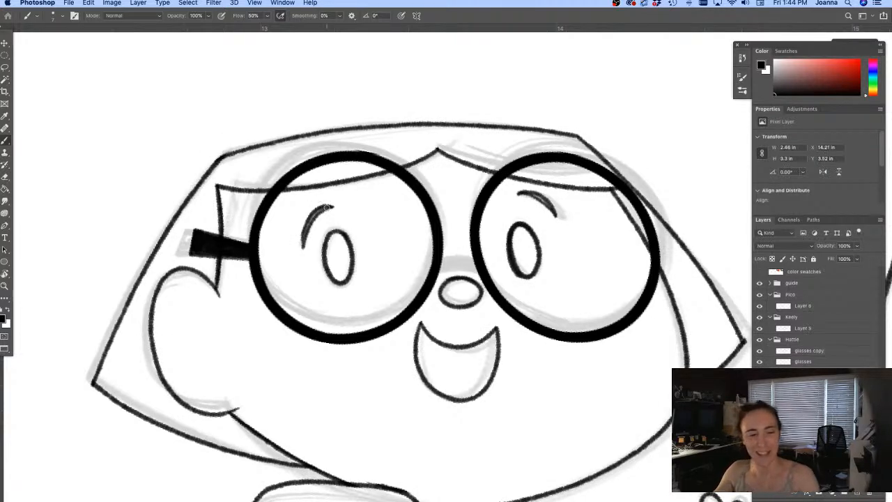
pyautogui.moveTo(321, 209); pyautogui.dragTo(301, 248)
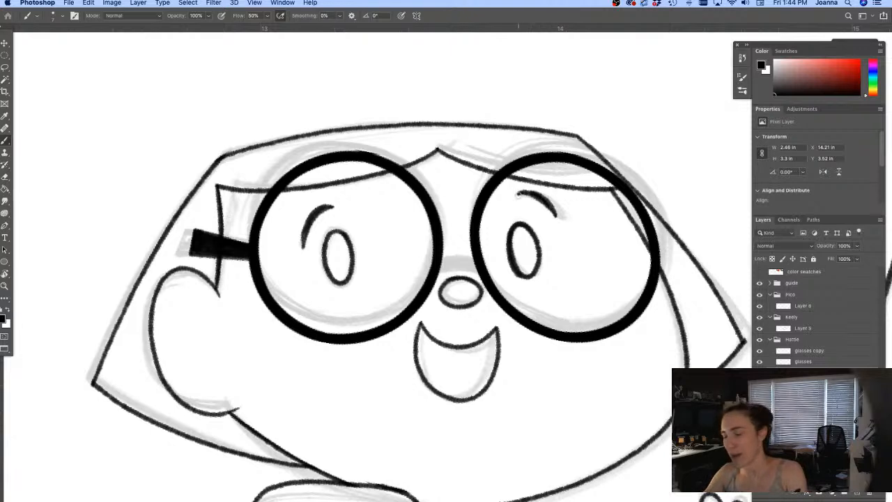
pyautogui.press('e')
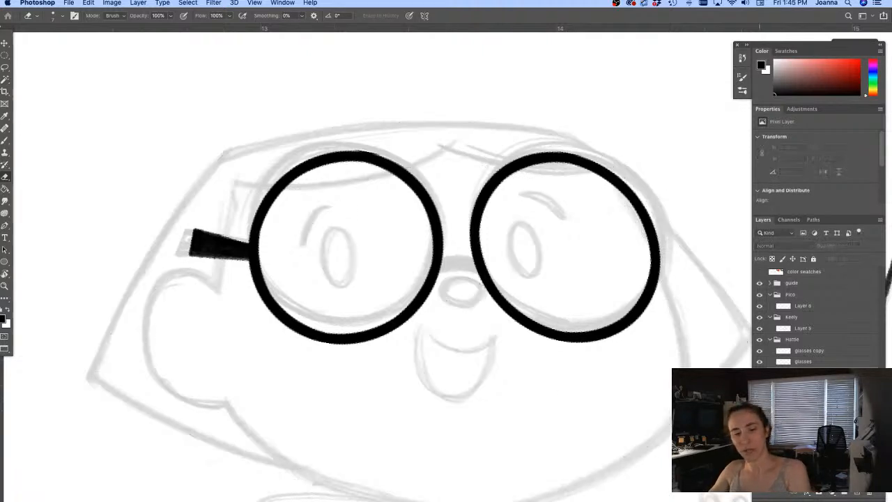
pyautogui.moveTo(326, 391); pyautogui.dragTo(344, 356)
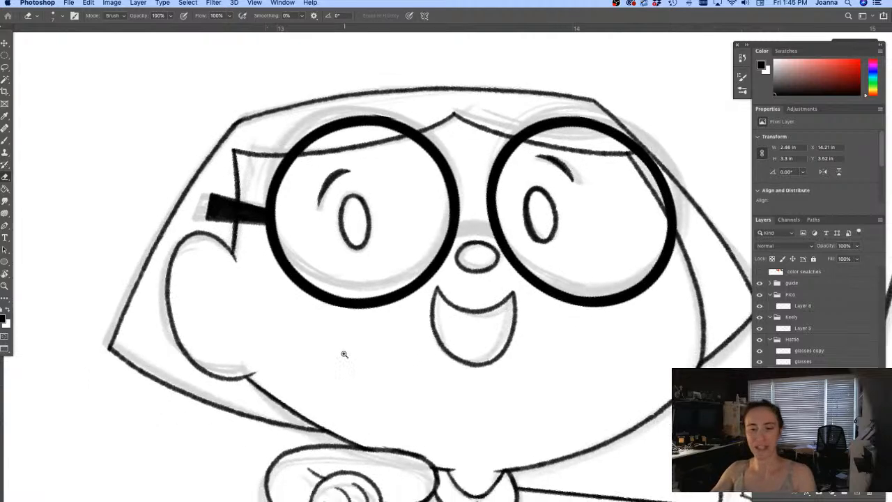
pyautogui.keyDown('alt'); pyautogui.click(344, 357); pyautogui.keyUp('alt')
pyautogui.keyDown('alt'); pyautogui.click(299, 405); pyautogui.keyUp('alt')
pyautogui.keyDown('super'); pyautogui.click(329, 360); pyautogui.keyUp('super')
pyautogui.keyDown('super'); pyautogui.click(331, 359); pyautogui.keyUp('super')
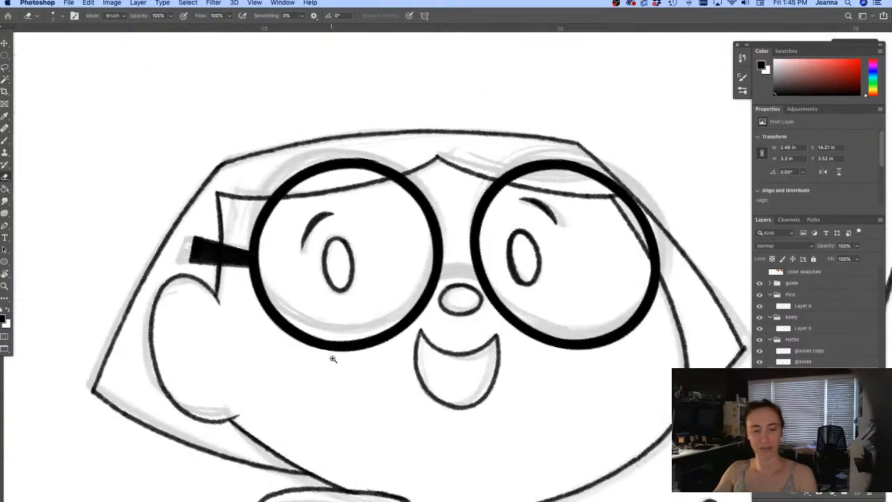
pyautogui.keyDown('super'); pyautogui.click(329, 358); pyautogui.keyUp('super')
pyautogui.moveTo(476, 354); pyautogui.dragTo(423, 386)
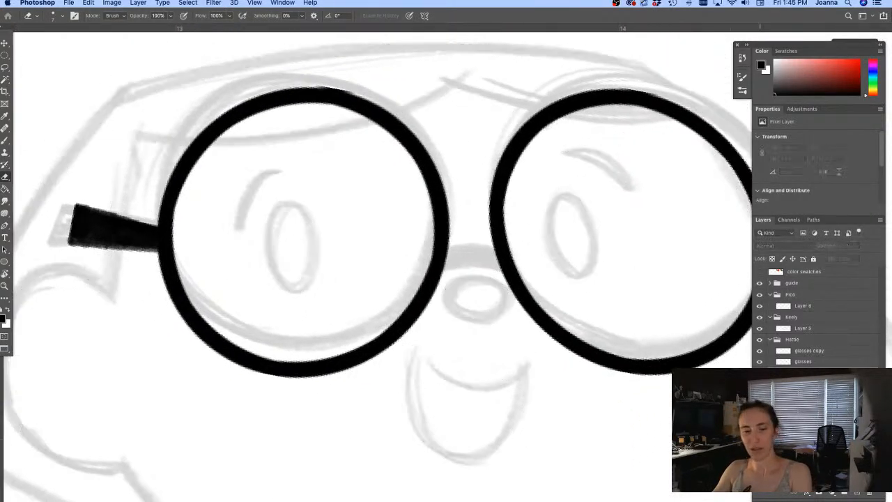
# Step: Merge the two lens layers into one glasses layer and toggle its visibility to check it
pyautogui.click(759, 361)
pyautogui.click(760, 362)
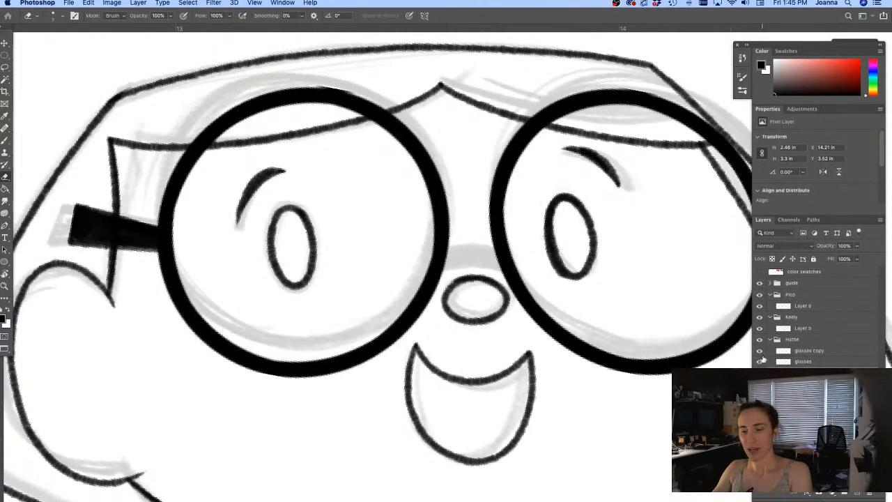
pyautogui.click(801, 351)
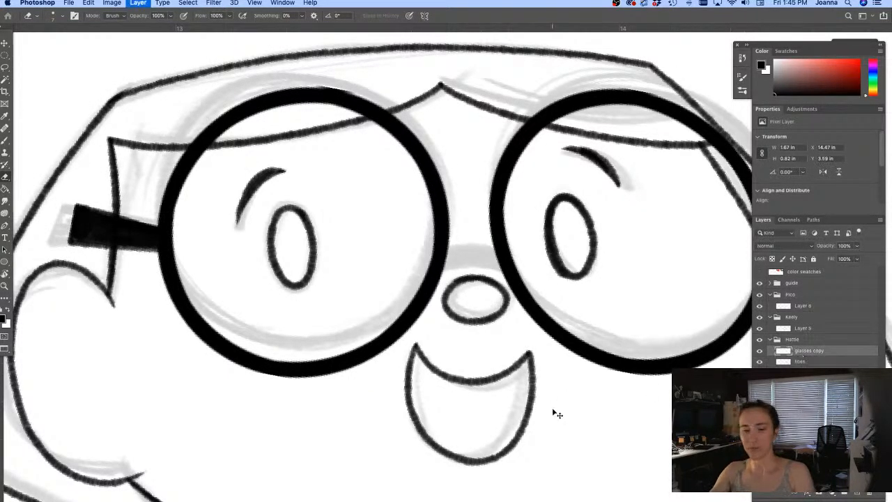
pyautogui.click(759, 350)
pyautogui.click(759, 351)
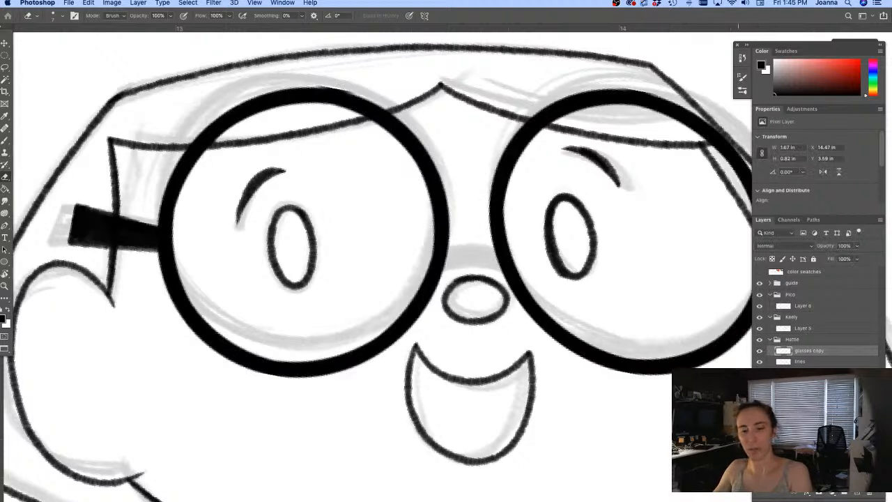
# Step: Paint a thick arched bridge over the nose between the two lenses and nudge the glasses slightly into place
pyautogui.press('b')
pyautogui.moveTo(499, 255)
pyautogui.mouseDown()
pyautogui.moveTo(442, 255)
pyautogui.moveTo(463, 248)
pyautogui.moveTo(495, 255)
pyautogui.moveTo(443, 257)
pyautogui.moveTo(477, 252)
pyautogui.moveTo(484, 256)
pyautogui.moveTo(446, 261)
pyautogui.moveTo(492, 263)
pyautogui.moveTo(439, 270)
pyautogui.moveTo(471, 258)
pyautogui.moveTo(505, 271)
pyautogui.moveTo(465, 256)
pyautogui.moveTo(439, 267)
pyautogui.moveTo(478, 257)
pyautogui.moveTo(444, 268)
pyautogui.mouseUp()
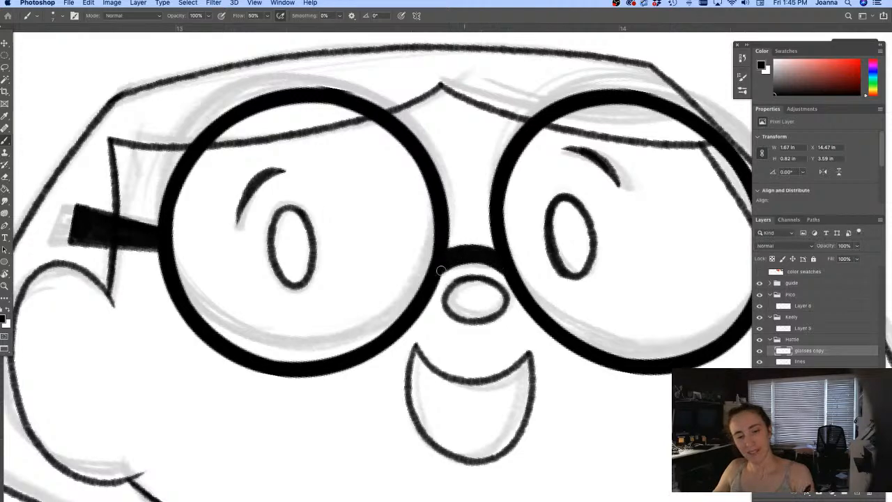
pyautogui.keyDown('alt'); pyautogui.click(336, 421); pyautogui.keyUp('alt')
pyautogui.keyDown('alt'); pyautogui.click(336, 421); pyautogui.keyUp('alt')
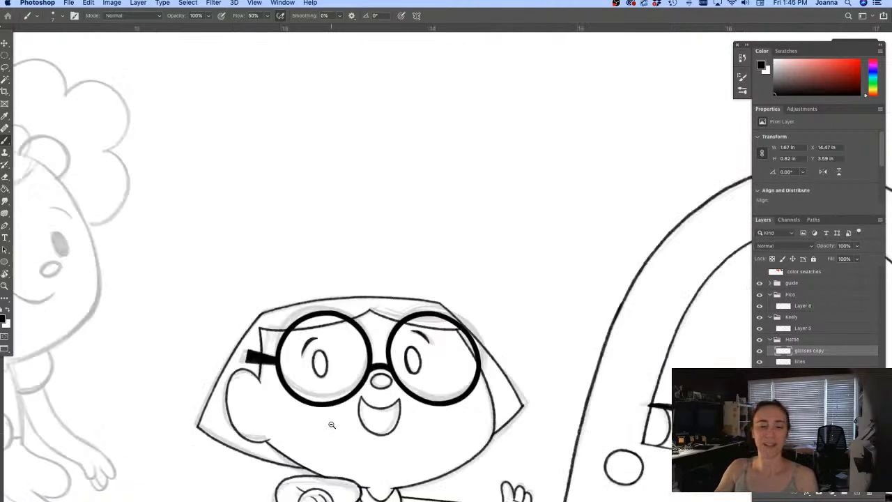
pyautogui.moveTo(265, 466)
pyautogui.mouseDown()
pyautogui.moveTo(366, 376)
pyautogui.moveTo(387, 369)
pyautogui.moveTo(392, 396)
pyautogui.mouseUp()
pyautogui.press('v')
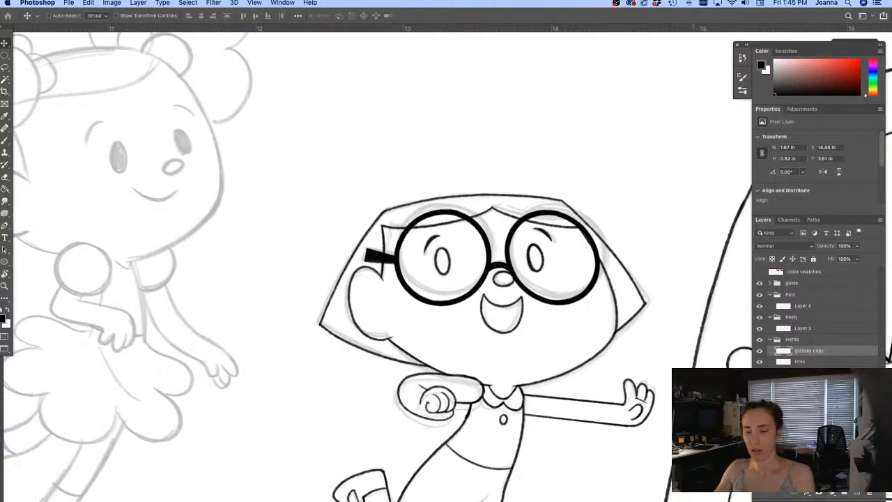
# Step: Select the nose on the lines layer and nudge it slightly toward the ear side, centering it under the bridge
pyautogui.click(794, 362)
pyautogui.press('m')
pyautogui.moveTo(522, 290); pyautogui.dragTo(492, 272)
pyautogui.press('v')
pyautogui.press('Left')
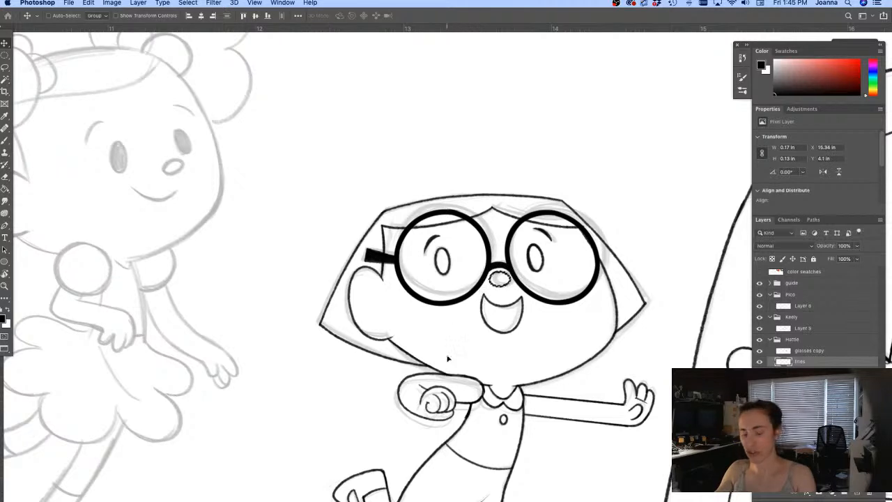
# Step: Lasso the mouth, enlarge it to about 105% with a slight counter-clockwise tilt, and deselect it
pyautogui.press('l')
pyautogui.press('super+d')
pyautogui.moveTo(476, 336)
pyautogui.mouseDown()
pyautogui.moveTo(480, 292)
pyautogui.moveTo(519, 298)
pyautogui.moveTo(512, 351)
pyautogui.mouseUp()
pyautogui.press('super+t')
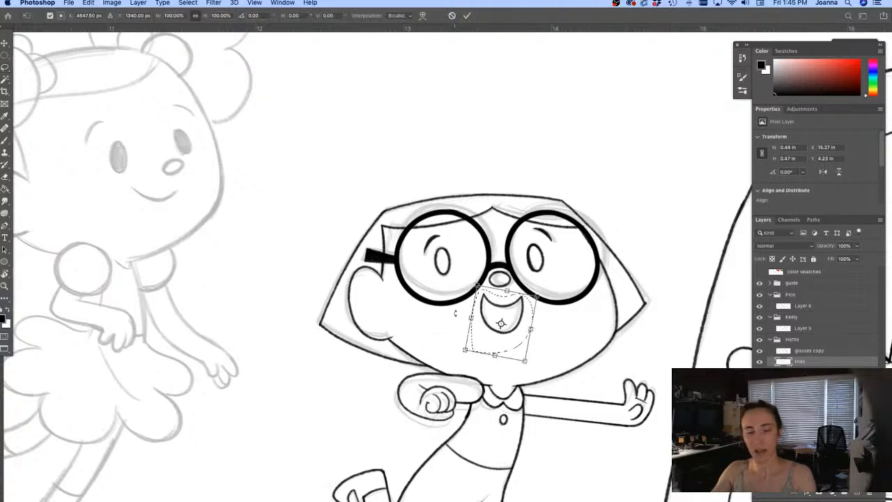
pyautogui.moveTo(477, 287); pyautogui.dragTo(473, 289)
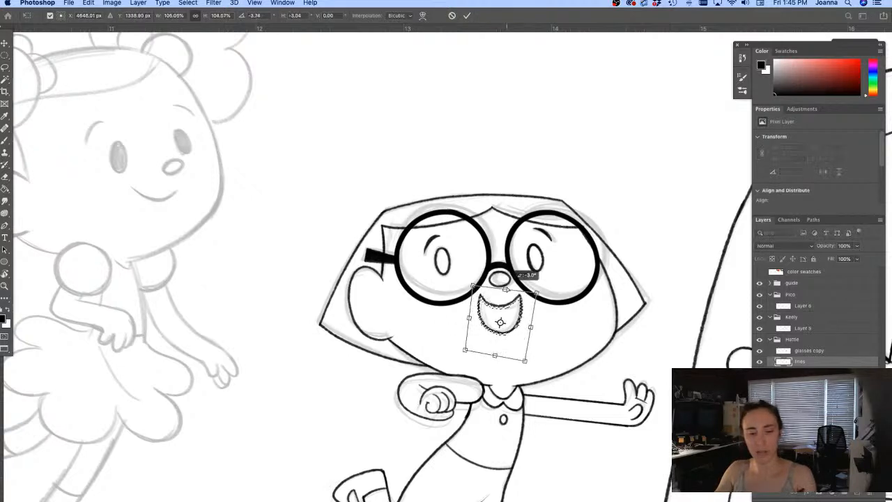
pyautogui.press('Return')
pyautogui.press('super+d')
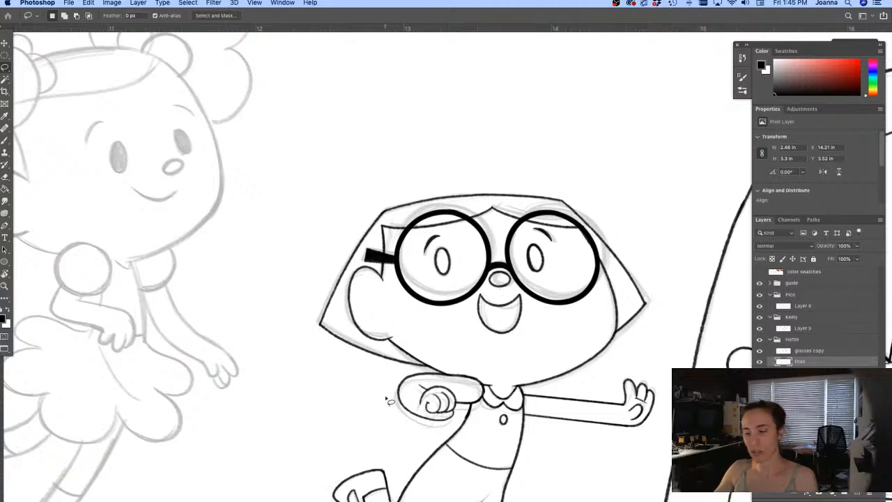
# Step: Lasso the mouth's lower outline, raise its bottom slightly and widen it toward the ear side, then deselect it
pyautogui.scroll(3, 492, 328)
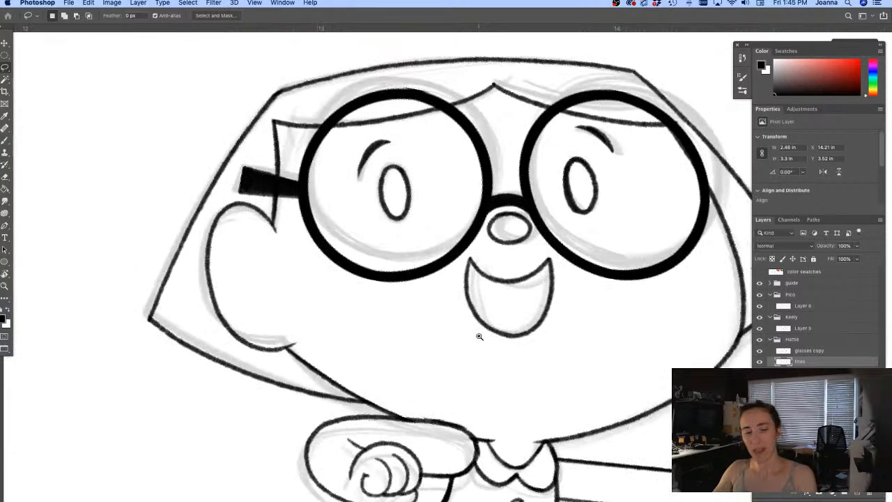
pyautogui.moveTo(465, 334)
pyautogui.mouseDown()
pyautogui.moveTo(458, 274)
pyautogui.moveTo(471, 251)
pyautogui.moveTo(471, 263)
pyautogui.moveTo(533, 299)
pyautogui.moveTo(552, 259)
pyautogui.moveTo(559, 340)
pyautogui.moveTo(436, 320)
pyautogui.moveTo(440, 347)
pyautogui.moveTo(421, 336)
pyautogui.mouseUp()
pyautogui.press('super+t')
pyautogui.moveTo(551, 382); pyautogui.dragTo(561, 367)
pyautogui.moveTo(453, 238); pyautogui.dragTo(451, 238)
pyautogui.moveTo(579, 260); pyautogui.dragTo(577, 257)
pyautogui.press('Return')
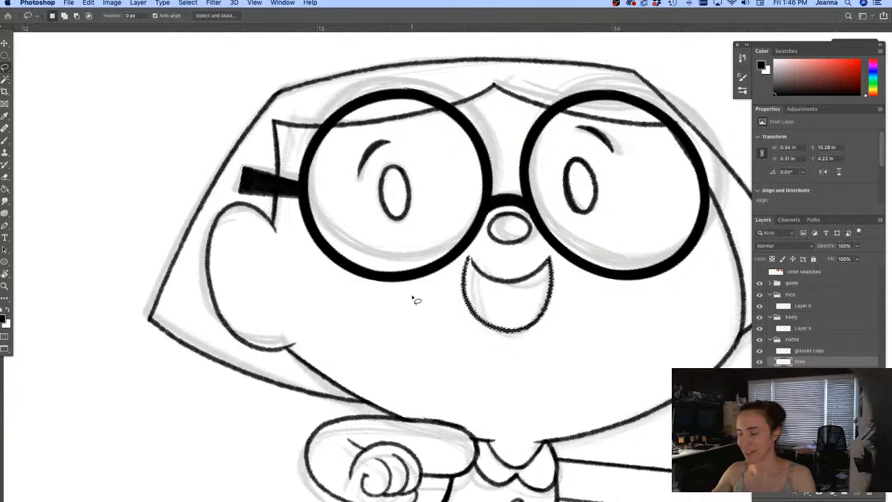
pyautogui.press('e')
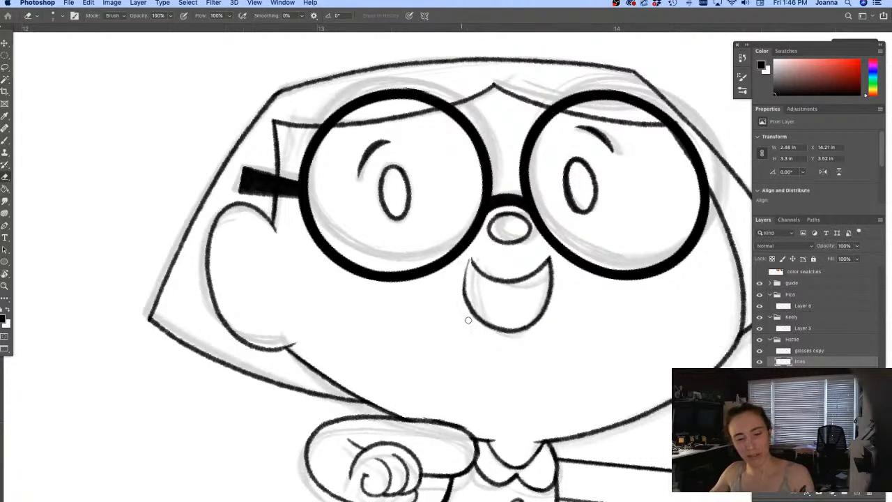
# Step: Examine Hattie's whole figure against her sketch, hiding the lines layer and showing it again
pyautogui.press('b')
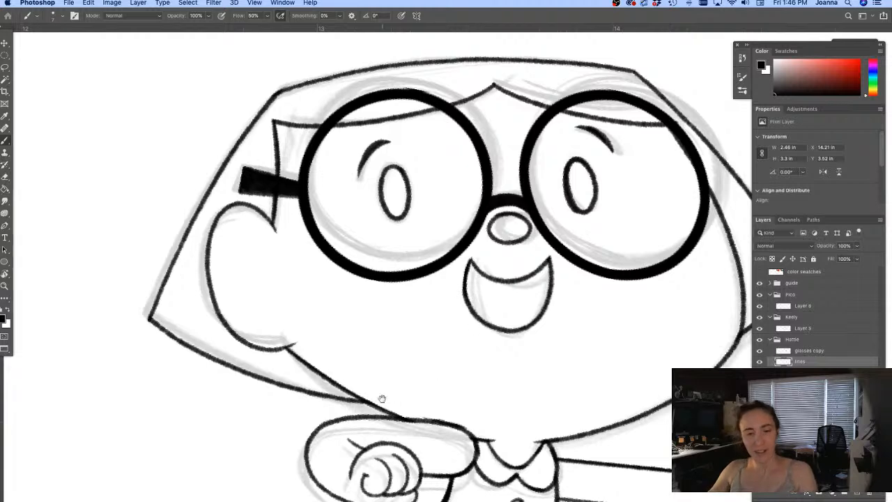
pyautogui.keyDown('alt'); pyautogui.click(361, 388); pyautogui.keyUp('alt')
pyautogui.keyDown('alt'); pyautogui.click(362, 387); pyautogui.keyUp('alt')
pyautogui.moveTo(302, 437); pyautogui.dragTo(385, 372)
pyautogui.moveTo(379, 404); pyautogui.dragTo(436, 352)
pyautogui.keyDown('super'); pyautogui.click(613, 244); pyautogui.keyUp('super')
pyautogui.moveTo(599, 393); pyautogui.dragTo(515, 434)
pyautogui.click(760, 361)
pyautogui.click(759, 362)
# Step: Lasso the outstretched arm, rotate it about 7° counter-clockwise around the shoulder so it sits higher, and deselect it
pyautogui.press('l')
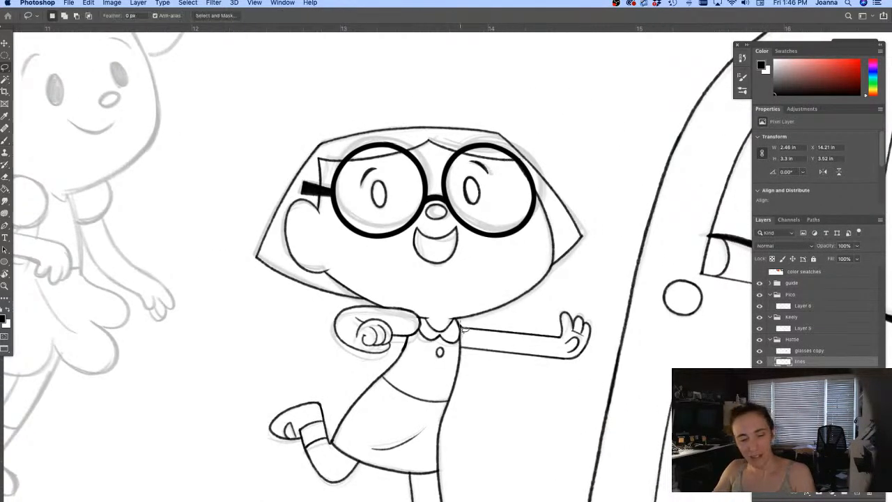
pyautogui.moveTo(465, 338)
pyautogui.mouseDown()
pyautogui.moveTo(472, 349)
pyautogui.moveTo(555, 385)
pyautogui.moveTo(545, 309)
pyautogui.moveTo(465, 326)
pyautogui.mouseUp()
pyautogui.hotkey('ctrl', 't')
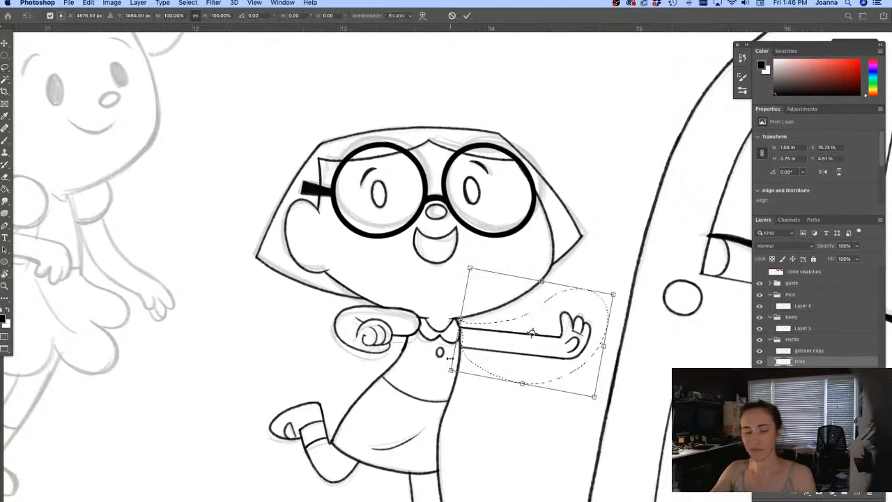
pyautogui.moveTo(532, 333); pyautogui.dragTo(493, 326)
pyautogui.moveTo(456, 230); pyautogui.dragTo(439, 244)
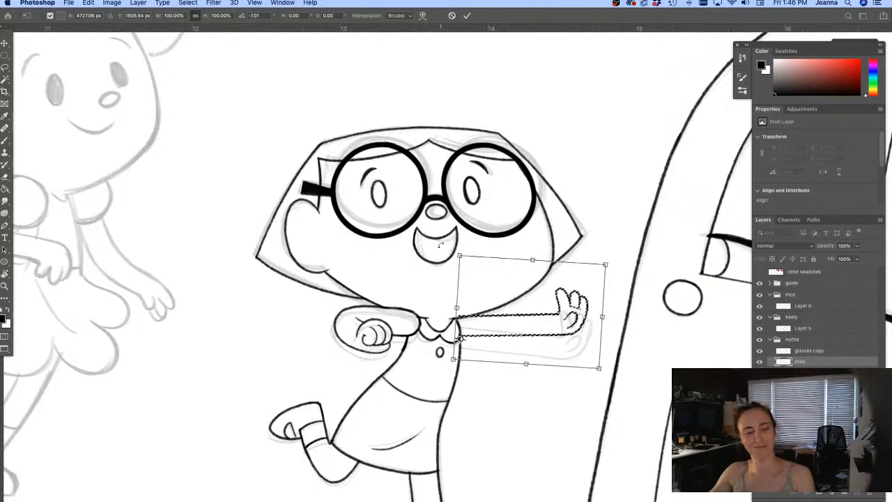
pyautogui.press('Return')
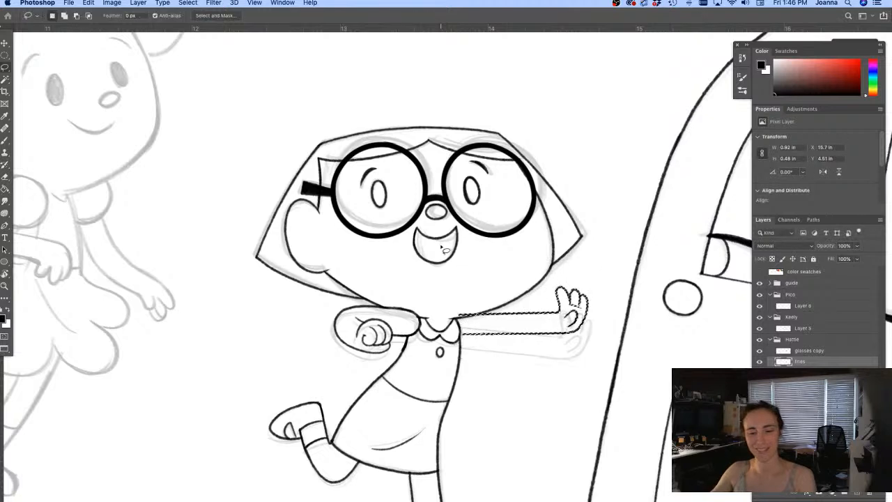
pyautogui.press('super+d')
# Step: Brush over the raised arm's lower outline so it meets the side of the dress and runs toward the wrist
pyautogui.press('b')
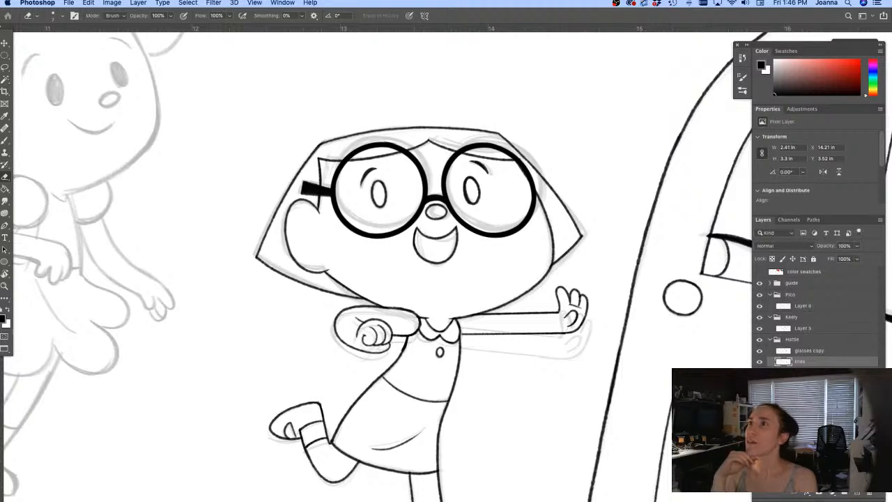
pyautogui.press('Tab')
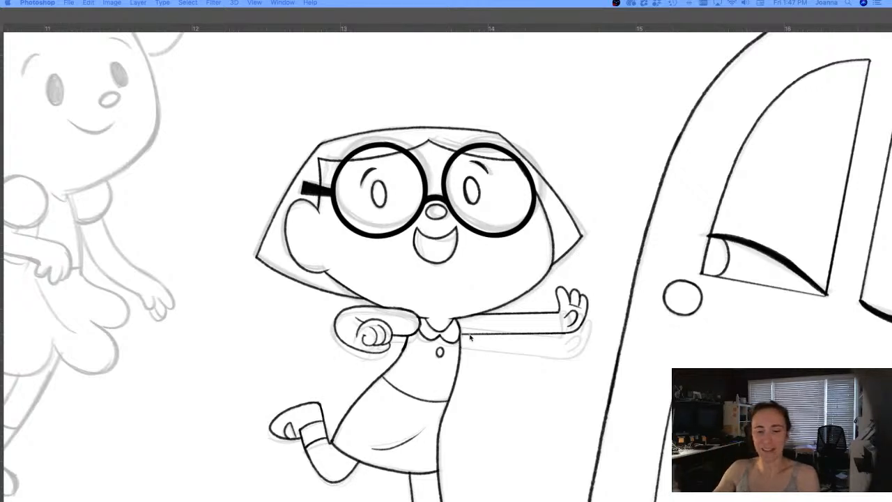
pyautogui.press('Tab')
pyautogui.press('b')
pyautogui.scroll(2, 461, 325)
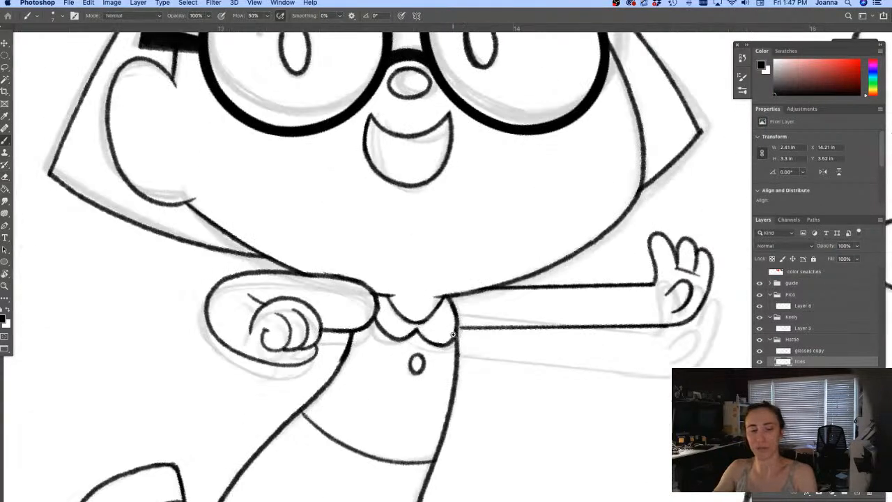
pyautogui.moveTo(458, 327); pyautogui.dragTo(624, 325)
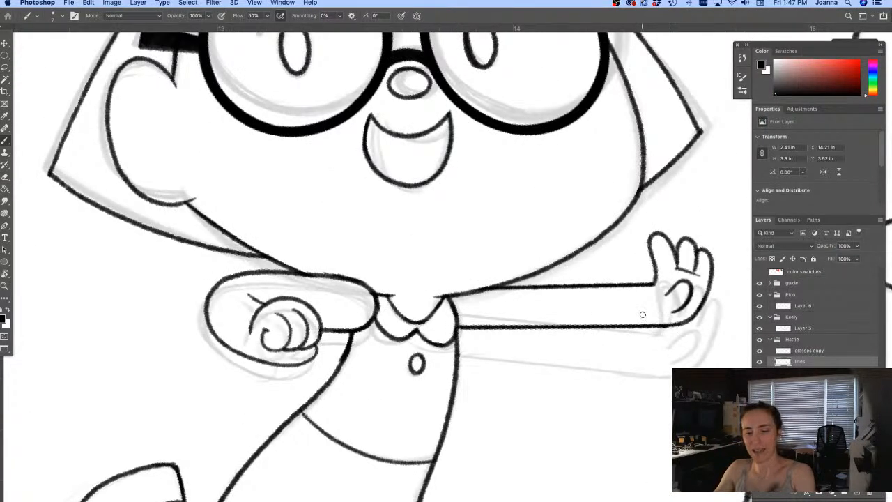
pyautogui.scroll(3, 497, 418)
pyautogui.hscroll(3, 497, 418)
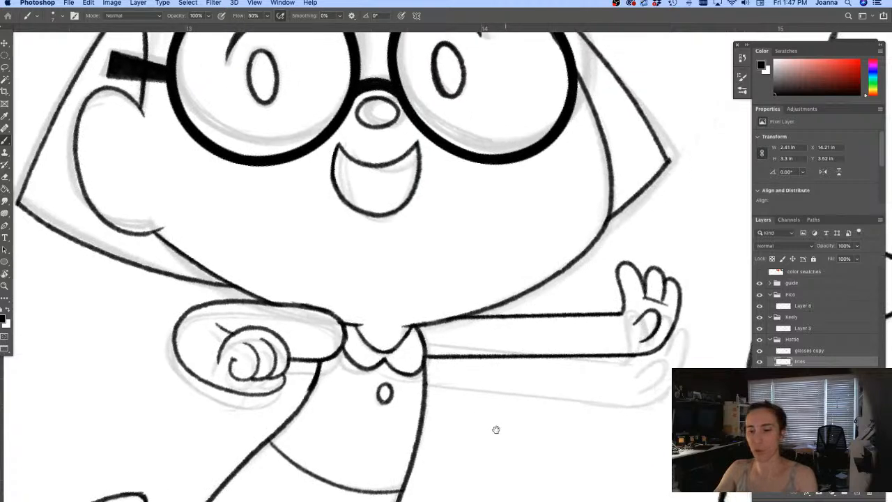
# Step: Erase the outer finger and hand edge on the outstretched hand and redraw them as a separate, outward-spread finger
pyautogui.press('e')
pyautogui.moveTo(641, 291)
pyautogui.mouseDown()
pyautogui.moveTo(646, 327)
pyautogui.moveTo(634, 355)
pyautogui.moveTo(650, 326)
pyautogui.mouseUp()
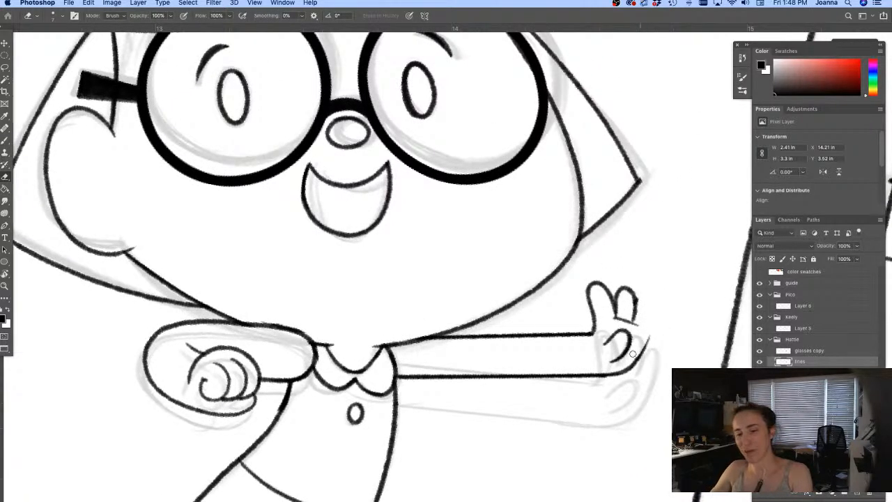
pyautogui.moveTo(622, 278)
pyautogui.mouseDown()
pyautogui.moveTo(628, 289)
pyautogui.moveTo(618, 308)
pyautogui.moveTo(631, 290)
pyautogui.mouseUp()
pyautogui.press('b')
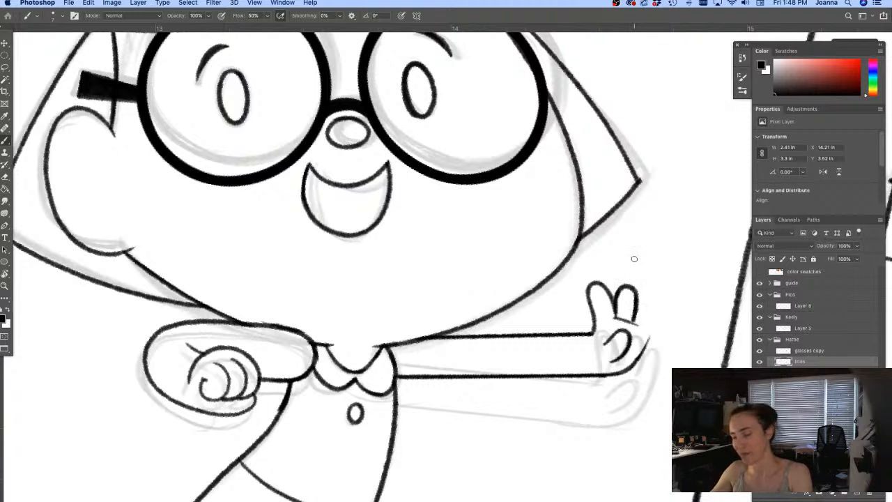
pyautogui.press('super+z')
pyautogui.moveTo(616, 307)
pyautogui.mouseDown()
pyautogui.moveTo(624, 285)
pyautogui.moveTo(635, 323)
pyautogui.moveTo(655, 305)
pyautogui.moveTo(640, 358)
pyautogui.moveTo(626, 370)
pyautogui.mouseUp()
pyautogui.press('super+z')
pyautogui.moveTo(631, 325)
pyautogui.mouseDown()
pyautogui.moveTo(649, 298)
pyautogui.moveTo(655, 333)
pyautogui.moveTo(634, 366)
pyautogui.mouseUp()
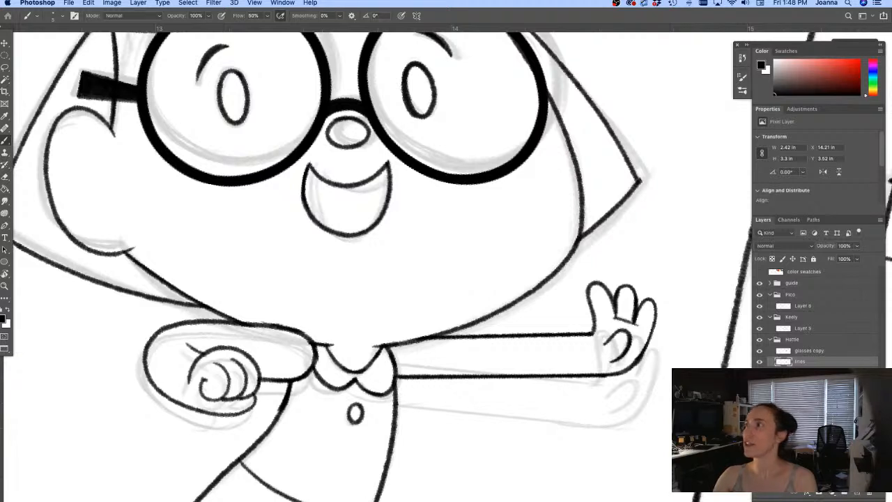
# Step: Collapse the Hattie group and add a new layer above the sketch layer in the Keely group
pyautogui.press('Tab')
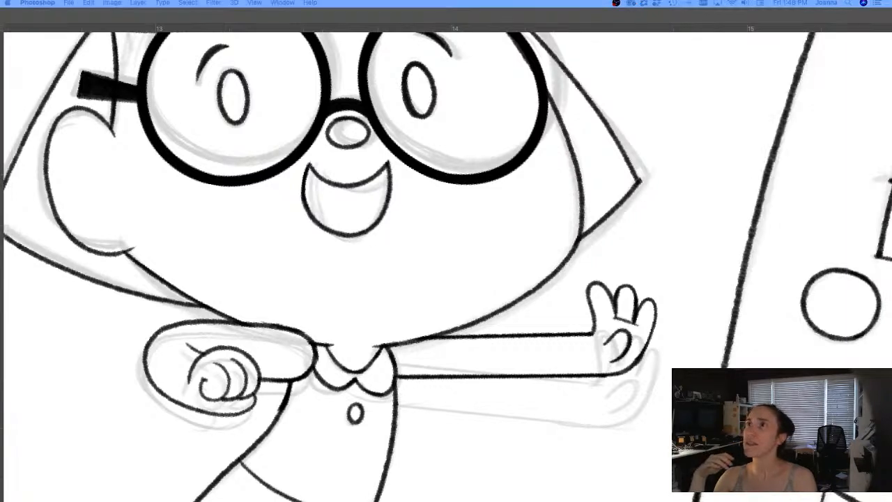
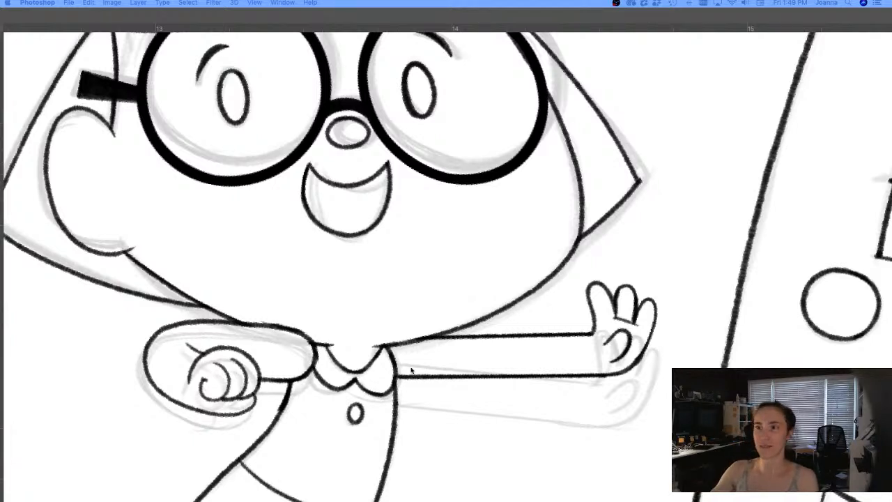
pyautogui.press('Tab')
pyautogui.scroll(-3, 447, 363)
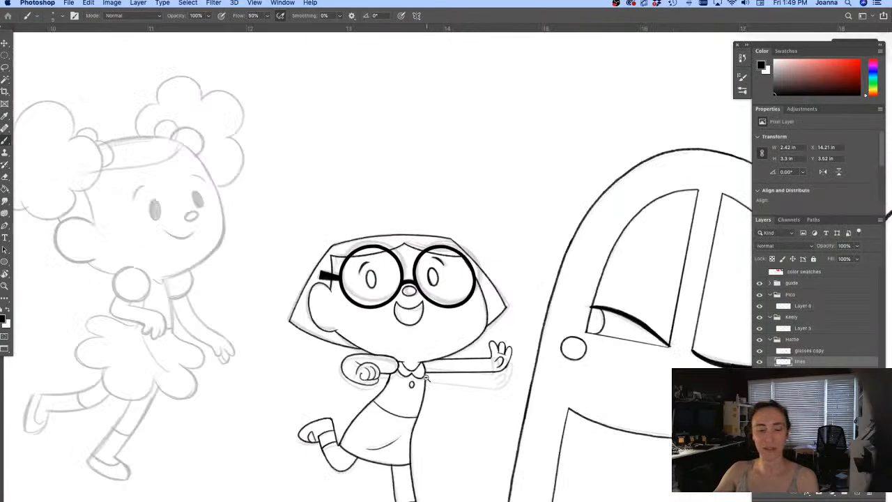
pyautogui.moveTo(257, 400); pyautogui.dragTo(412, 299)
pyautogui.moveTo(319, 351); pyautogui.dragTo(355, 374)
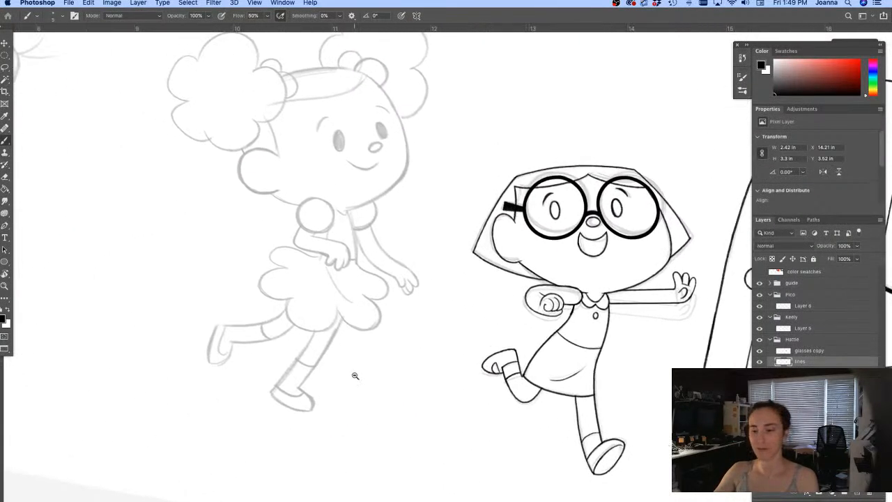
pyautogui.scroll(-3, 358, 375)
pyautogui.click(768, 340)
pyautogui.click(760, 328)
pyautogui.click(760, 328)
pyautogui.click(794, 328)
pyautogui.click(857, 494)
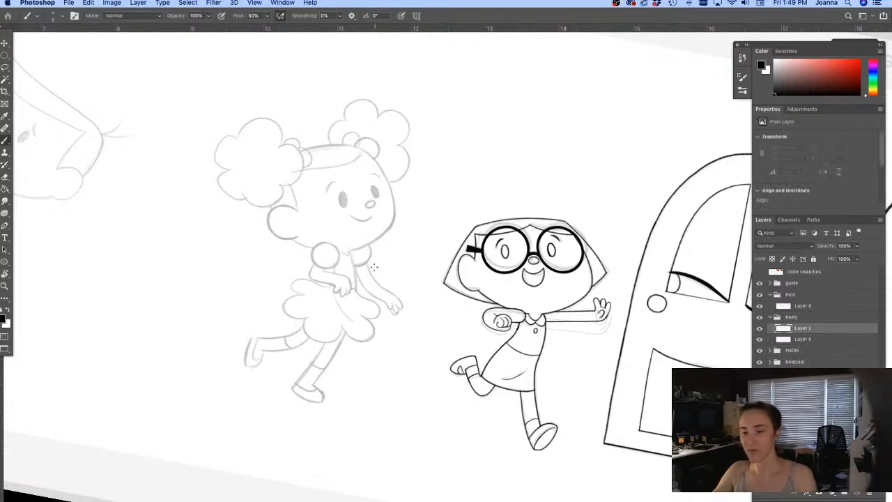
# Step: Rename the new layer in the Keely group as lines
pyautogui.doubleClick(796, 328)
pyautogui.write('in')
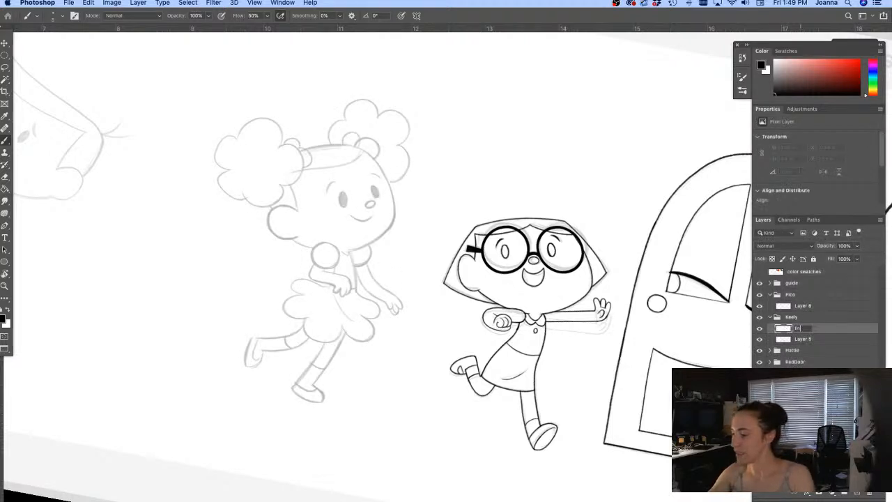
pyautogui.write('es')
pyautogui.press('Return')
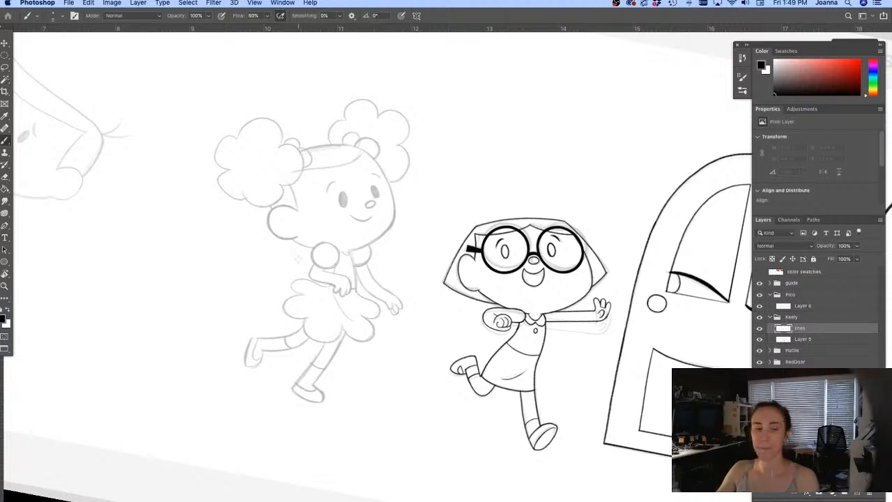
# Step: Ink Keely's small oval nose and curved smile over the sketch with the black brush
pyautogui.click(294, 259)
pyautogui.keyDown('super'); pyautogui.click(281, 243); pyautogui.keyUp('super')
pyautogui.moveTo(317, 271); pyautogui.dragTo(384, 438)
pyautogui.moveTo(414, 366); pyautogui.dragTo(502, 293)
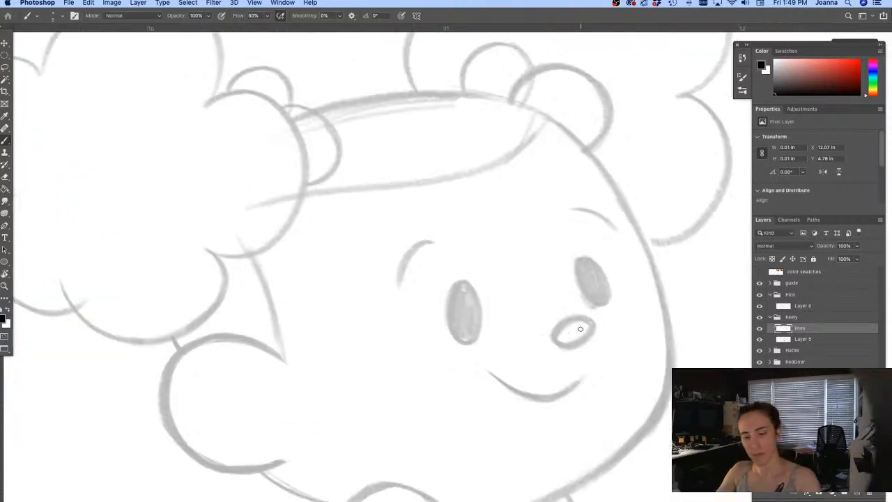
pyautogui.moveTo(591, 325)
pyautogui.mouseDown()
pyautogui.moveTo(563, 331)
pyautogui.moveTo(591, 321)
pyautogui.moveTo(566, 319)
pyautogui.moveTo(556, 340)
pyautogui.moveTo(584, 340)
pyautogui.moveTo(594, 327)
pyautogui.moveTo(586, 320)
pyautogui.mouseUp()
pyautogui.press('super+z')
pyautogui.moveTo(583, 374)
pyautogui.mouseDown()
pyautogui.moveTo(564, 391)
pyautogui.moveTo(524, 399)
pyautogui.moveTo(487, 373)
pyautogui.mouseUp()
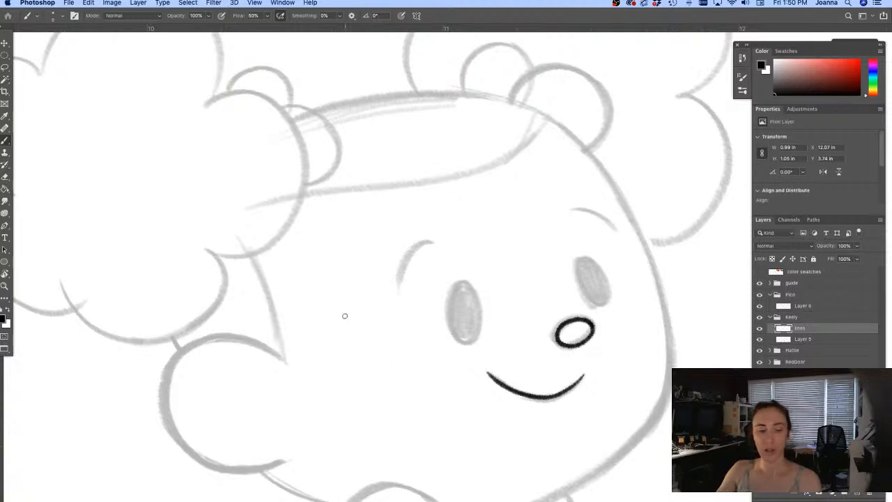
# Step: Paint Keely's eye nearer the ear as a solid black oval and ink the curved eyebrow above it
pyautogui.scroll(-3, 350, 374)
pyautogui.click(435, 285)
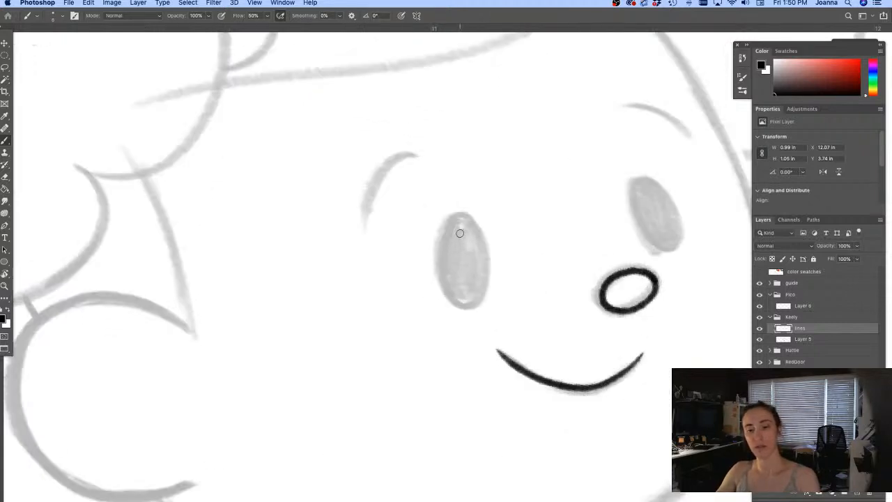
pyautogui.moveTo(479, 236)
pyautogui.mouseDown()
pyautogui.moveTo(460, 215)
pyautogui.moveTo(447, 222)
pyautogui.moveTo(441, 251)
pyautogui.moveTo(456, 295)
pyautogui.moveTo(479, 290)
pyautogui.moveTo(482, 256)
pyautogui.moveTo(449, 227)
pyautogui.moveTo(447, 264)
pyautogui.moveTo(465, 294)
pyautogui.moveTo(479, 248)
pyautogui.moveTo(457, 223)
pyautogui.moveTo(458, 289)
pyautogui.moveTo(464, 223)
pyautogui.moveTo(464, 290)
pyautogui.moveTo(464, 247)
pyautogui.moveTo(478, 269)
pyautogui.mouseUp()
pyautogui.moveTo(417, 152)
pyautogui.mouseDown()
pyautogui.moveTo(387, 154)
pyautogui.moveTo(366, 185)
pyautogui.moveTo(363, 222)
pyautogui.moveTo(384, 161)
pyautogui.moveTo(418, 152)
pyautogui.moveTo(392, 160)
pyautogui.mouseUp()
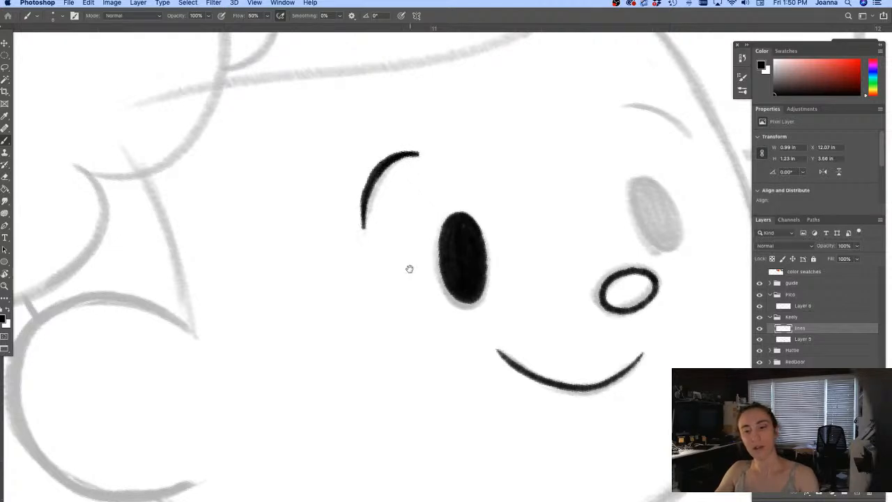
# Step: Paint Keely's far eye as a slanted solid black oval and ink the short tapered eyebrow above it
pyautogui.scroll(5, 398, 253)
pyautogui.hscroll(5, 398, 253)
pyautogui.moveTo(571, 283)
pyautogui.mouseDown()
pyautogui.moveTo(539, 267)
pyautogui.moveTo(543, 314)
pyautogui.moveTo(558, 333)
pyautogui.moveTo(578, 332)
pyautogui.moveTo(581, 307)
pyautogui.moveTo(545, 267)
pyautogui.moveTo(570, 331)
pyautogui.moveTo(562, 278)
pyautogui.moveTo(558, 318)
pyautogui.moveTo(560, 295)
pyautogui.mouseUp()
pyautogui.moveTo(594, 226)
pyautogui.mouseDown()
pyautogui.moveTo(553, 190)
pyautogui.moveTo(525, 189)
pyautogui.moveTo(593, 227)
pyautogui.mouseUp()
pyautogui.press('super+z')
pyautogui.moveTo(525, 197)
pyautogui.mouseDown()
pyautogui.moveTo(581, 209)
pyautogui.moveTo(595, 224)
pyautogui.moveTo(548, 197)
pyautogui.moveTo(600, 231)
pyautogui.mouseUp()
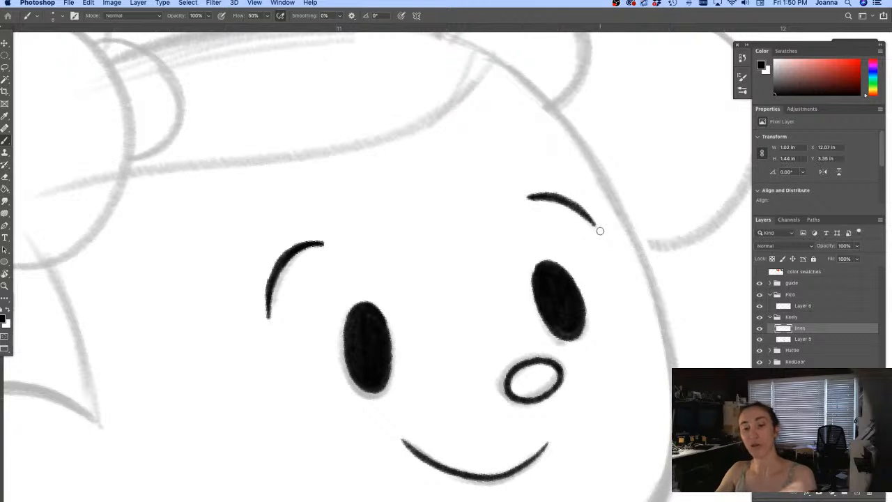
# Step: Ink the scalloped outline of the hair puff on the far side of Keely's head and its front round hair bobble
pyautogui.scroll(-6, 308, 364)
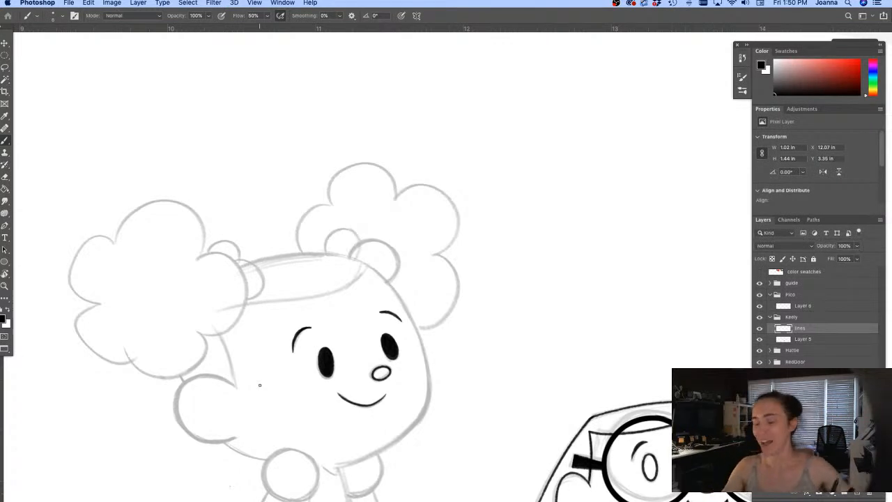
pyautogui.scroll(6, 311, 252)
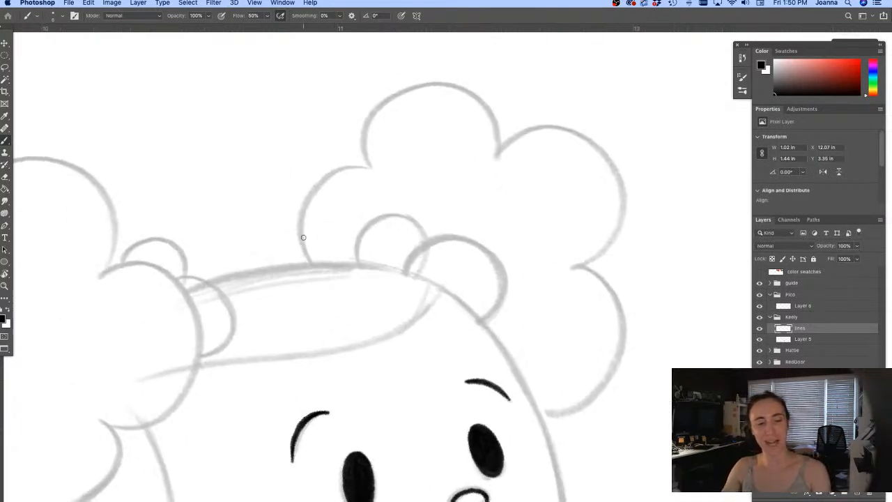
pyautogui.moveTo(302, 271)
pyautogui.mouseDown()
pyautogui.moveTo(292, 229)
pyautogui.moveTo(316, 187)
pyautogui.moveTo(366, 173)
pyautogui.moveTo(356, 146)
pyautogui.moveTo(387, 104)
pyautogui.moveTo(459, 100)
pyautogui.moveTo(492, 160)
pyautogui.moveTo(521, 132)
pyautogui.moveTo(592, 145)
pyautogui.moveTo(624, 210)
pyautogui.moveTo(571, 263)
pyautogui.moveTo(606, 275)
pyautogui.moveTo(625, 335)
pyautogui.moveTo(532, 399)
pyautogui.mouseUp()
pyautogui.scroll(-5, 320, 299)
pyautogui.hscroll(-2, 321, 299)
pyautogui.moveTo(443, 215)
pyautogui.mouseDown()
pyautogui.moveTo(474, 175)
pyautogui.moveTo(515, 183)
pyautogui.moveTo(530, 231)
pyautogui.moveTo(508, 257)
pyautogui.mouseUp()
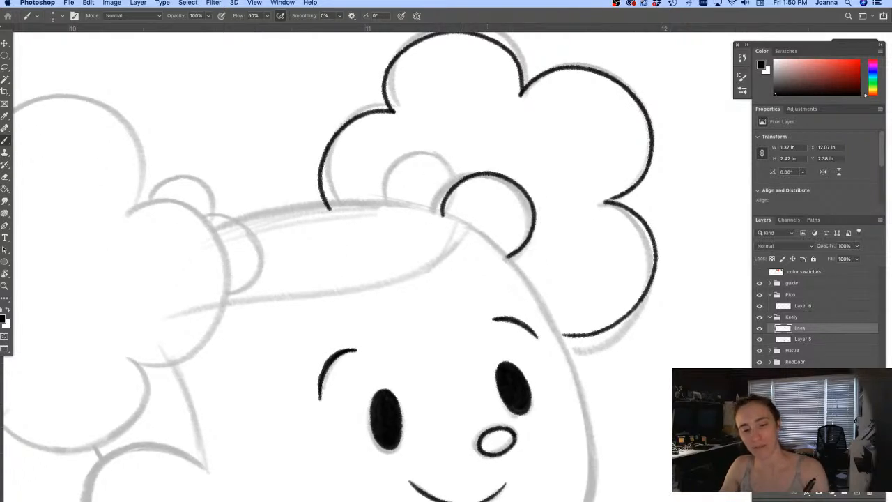
# Step: Ink the remaining round hair bobbles, including the pair beside the puff on the ear side of Keely's head
pyautogui.scroll(-2, 283, 332)
pyautogui.hscroll(-8, 282, 332)
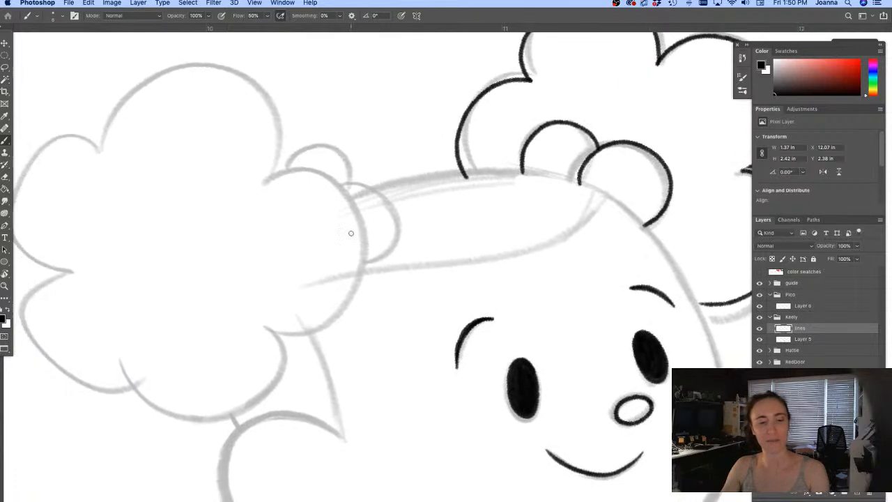
pyautogui.moveTo(338, 192)
pyautogui.mouseDown()
pyautogui.moveTo(392, 192)
pyautogui.moveTo(397, 235)
pyautogui.moveTo(366, 255)
pyautogui.mouseUp()
pyautogui.moveTo(355, 175)
pyautogui.mouseDown()
pyautogui.moveTo(322, 145)
pyautogui.moveTo(292, 175)
pyautogui.moveTo(317, 140)
pyautogui.moveTo(363, 182)
pyautogui.mouseUp()
pyautogui.press('super+z')
# Step: Rotate the canvas until Keely's head lies sideways and ink the curve across the top of her head between the bobbles
pyautogui.scroll(-3, 296, 331)
pyautogui.scroll(2, 278, 359)
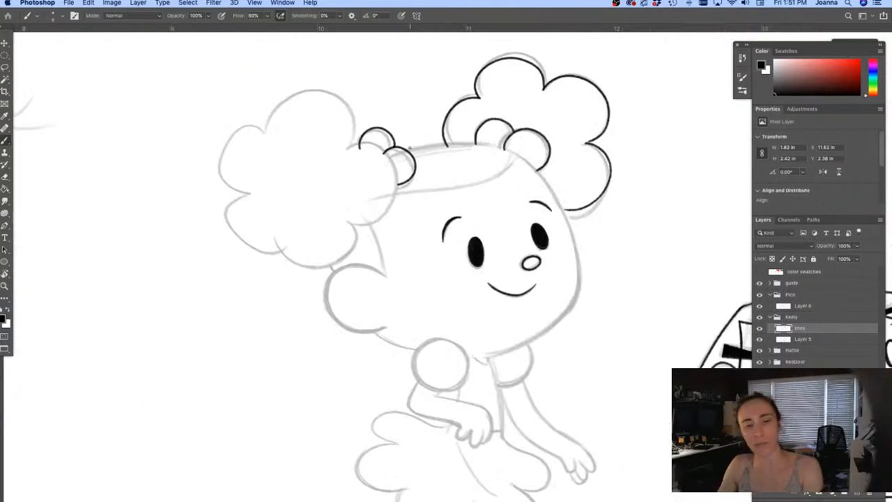
pyautogui.press('r')
pyautogui.moveTo(330, 299); pyautogui.dragTo(411, 135)
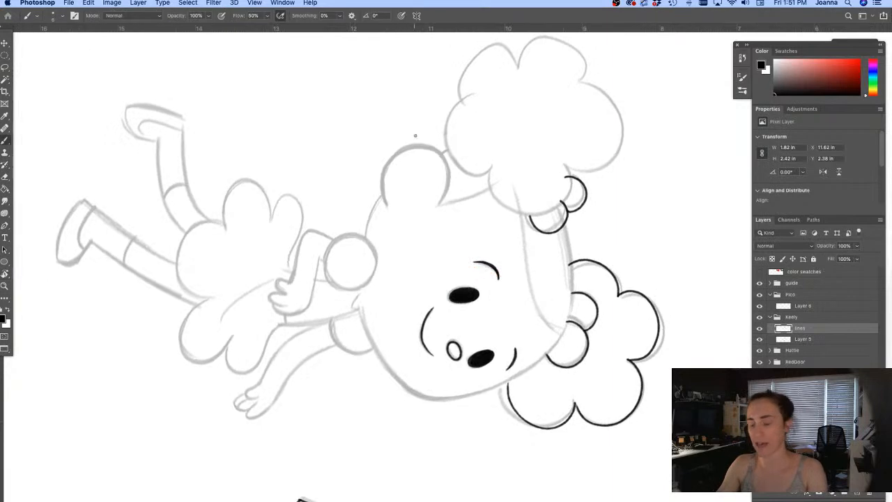
pyautogui.scroll(3, 569, 293)
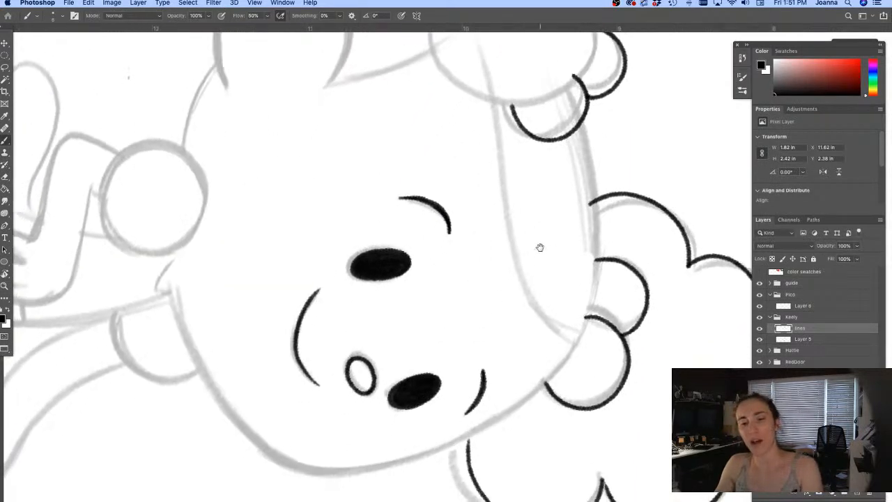
pyautogui.moveTo(575, 120)
pyautogui.mouseDown()
pyautogui.moveTo(593, 273)
pyautogui.moveTo(587, 322)
pyautogui.moveTo(565, 357)
pyautogui.mouseUp()
pyautogui.press('t')
pyautogui.moveTo(261, 337)
pyautogui.mouseDown()
pyautogui.moveTo(297, 379)
pyautogui.moveTo(295, 395)
pyautogui.mouseUp()
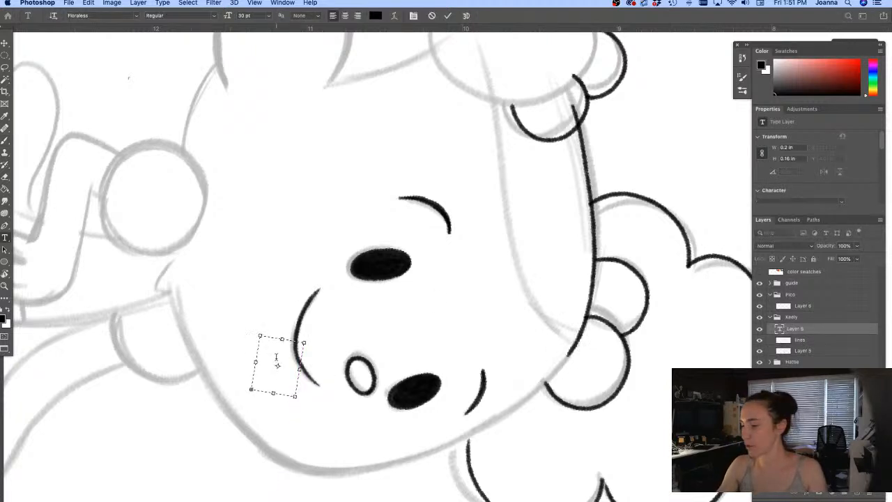
pyautogui.rightClick(267, 346)
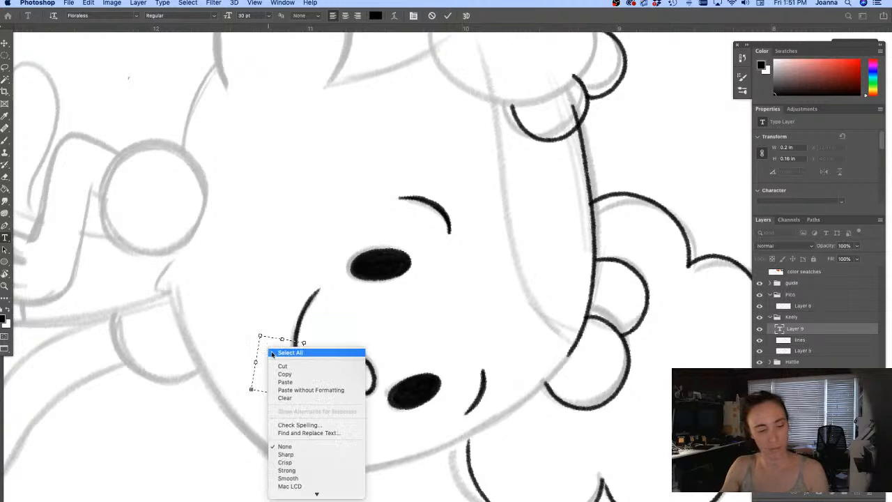
pyautogui.click(278, 367)
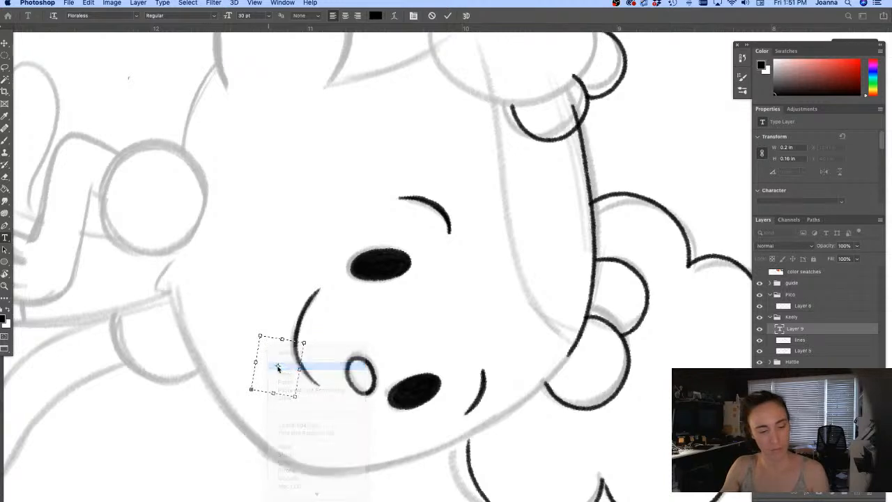
pyautogui.click(4, 43)
pyautogui.press('r')
pyautogui.moveTo(279, 324); pyautogui.dragTo(264, 279)
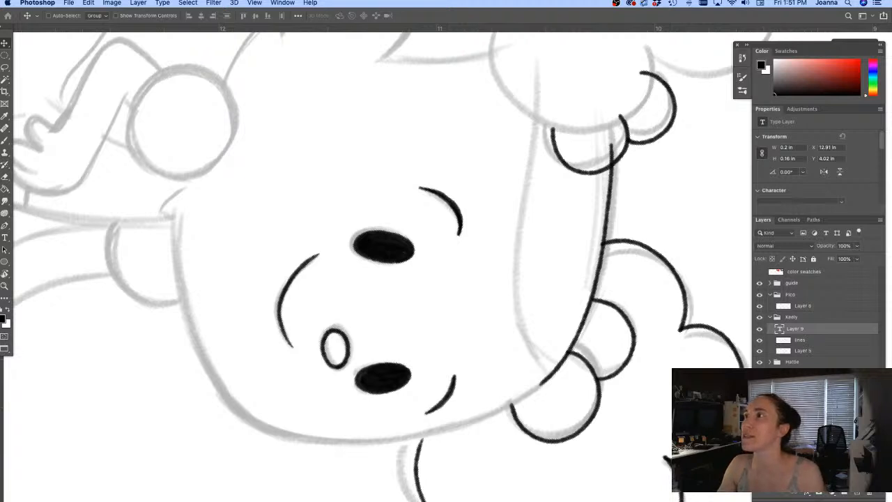
# Step: Delete the stray empty text layer Layer 9 from Keely's group and return to painting on her lines layer
pyautogui.press('b')
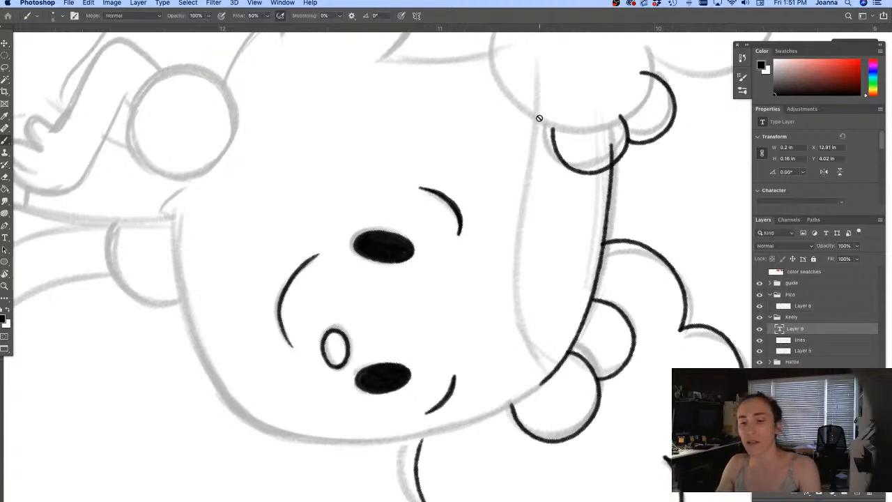
pyautogui.click(785, 340)
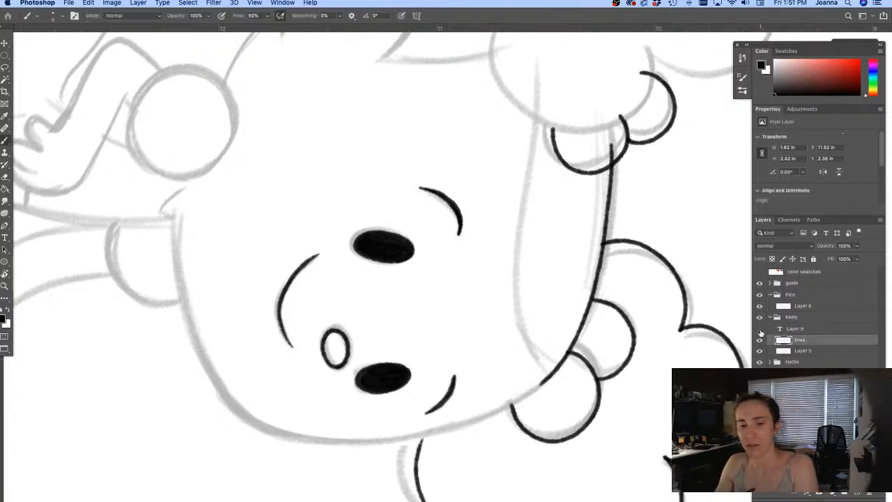
pyautogui.click(760, 340)
pyautogui.click(760, 340)
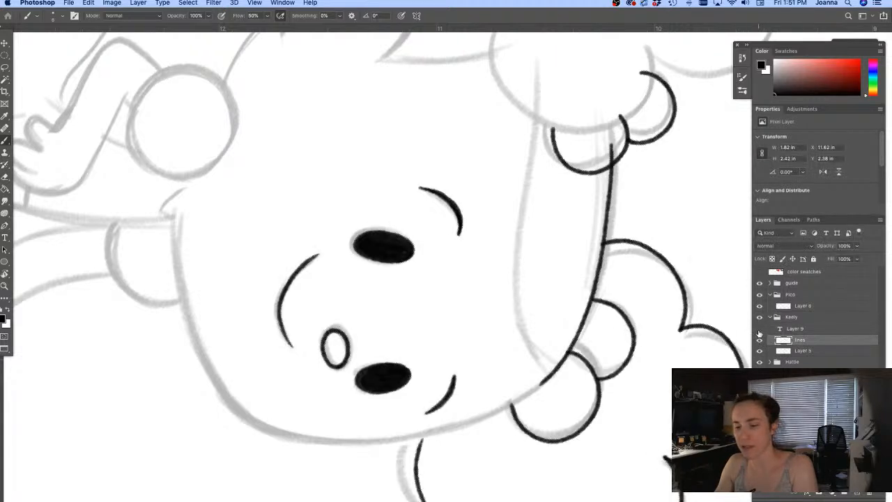
pyautogui.click(794, 328)
pyautogui.click(869, 493)
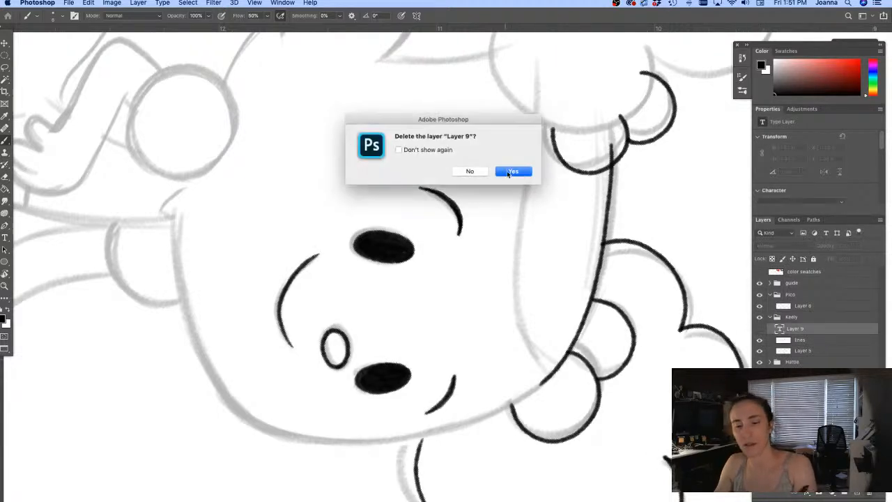
pyautogui.click(510, 172)
# Step: Ink the long curved hairline across Keely's forehead up to the head-top curve and erase the stray end near the puff
pyautogui.moveTo(537, 74); pyautogui.dragTo(522, 249)
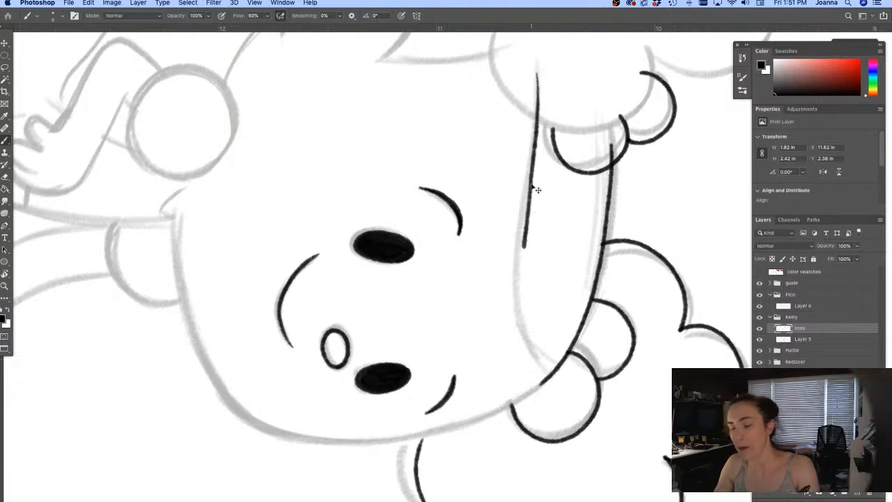
pyautogui.press('super+z')
pyautogui.moveTo(537, 84); pyautogui.dragTo(533, 137)
pyautogui.moveTo(523, 219)
pyautogui.mouseDown()
pyautogui.moveTo(517, 293)
pyautogui.moveTo(548, 365)
pyautogui.mouseUp()
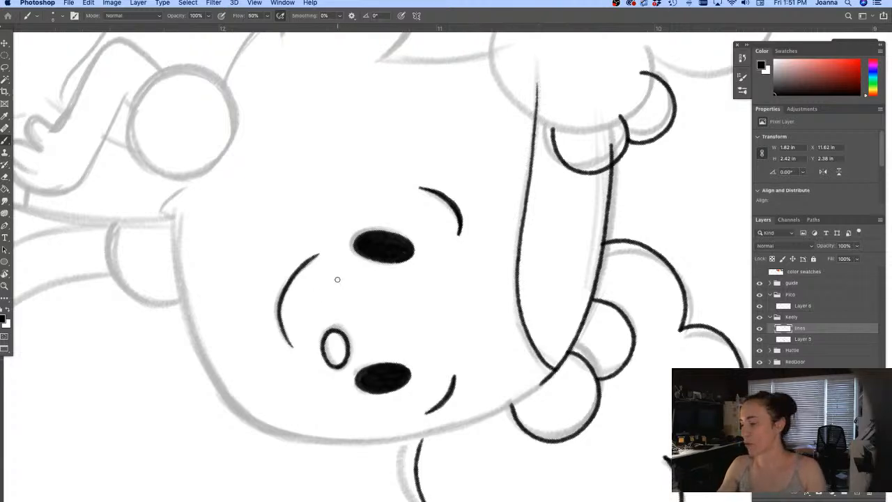
pyautogui.press('e')
pyautogui.moveTo(611, 148); pyautogui.dragTo(610, 157)
# Step: Rotate the canvas until Keely's face is nearly upright and erase the head-top curve's overshoot below the front bobble
pyautogui.press('r')
pyautogui.moveTo(291, 321)
pyautogui.mouseDown()
pyautogui.moveTo(297, 335)
pyautogui.moveTo(491, 422)
pyautogui.mouseUp()
pyautogui.moveTo(410, 429); pyautogui.dragTo(383, 308)
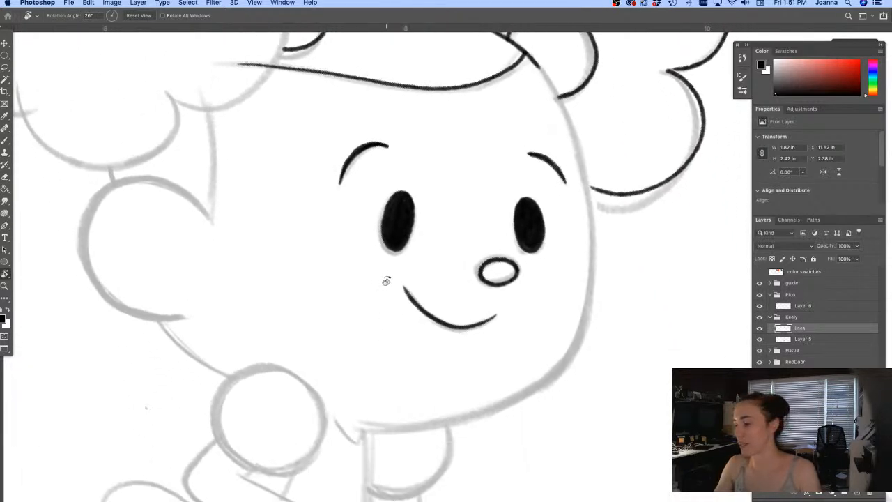
pyautogui.moveTo(313, 369); pyautogui.dragTo(277, 311)
pyautogui.press('b')
pyautogui.moveTo(592, 92); pyautogui.dragTo(606, 185)
pyautogui.hotkey('ctrl', 'z')
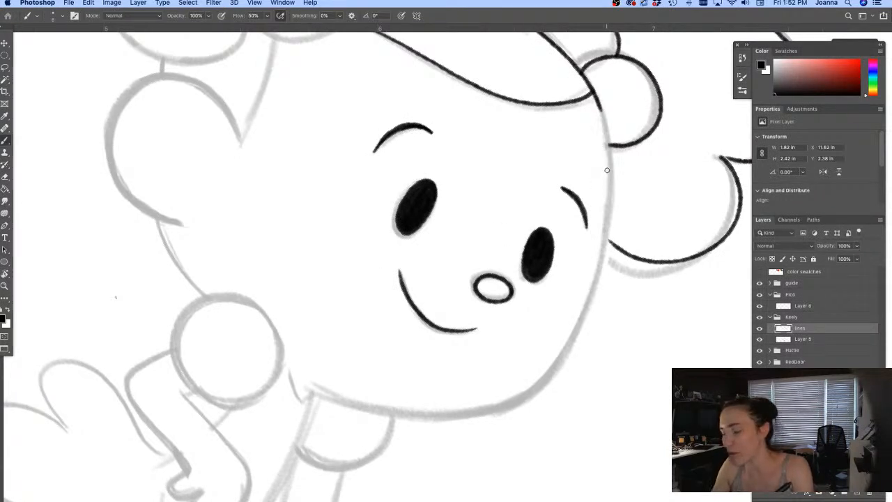
pyautogui.press('e')
pyautogui.moveTo(601, 90); pyautogui.dragTo(600, 138)
# Step: Try to ink the upper part of Keely's far face edge below the hairline
pyautogui.press('b')
pyautogui.hotkey('ctrl', 'z')
pyautogui.moveTo(593, 90); pyautogui.dragTo(603, 146)
pyautogui.press('z')
pyautogui.hotkey('ctrl', 'z')
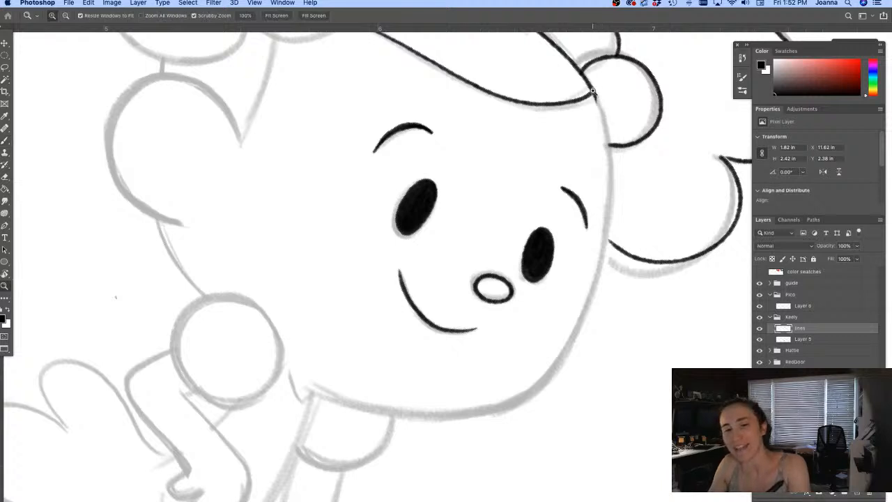
# Step: Ink Keely's far face edge from the hairline to the chin, extend the far puff to meet it and sharpen the puff's notch
pyautogui.press('b')
pyautogui.moveTo(591, 89)
pyautogui.mouseDown()
pyautogui.moveTo(606, 163)
pyautogui.moveTo(596, 277)
pyautogui.moveTo(566, 346)
pyautogui.moveTo(534, 387)
pyautogui.moveTo(500, 407)
pyautogui.mouseUp()
pyautogui.moveTo(605, 231); pyautogui.dragTo(629, 256)
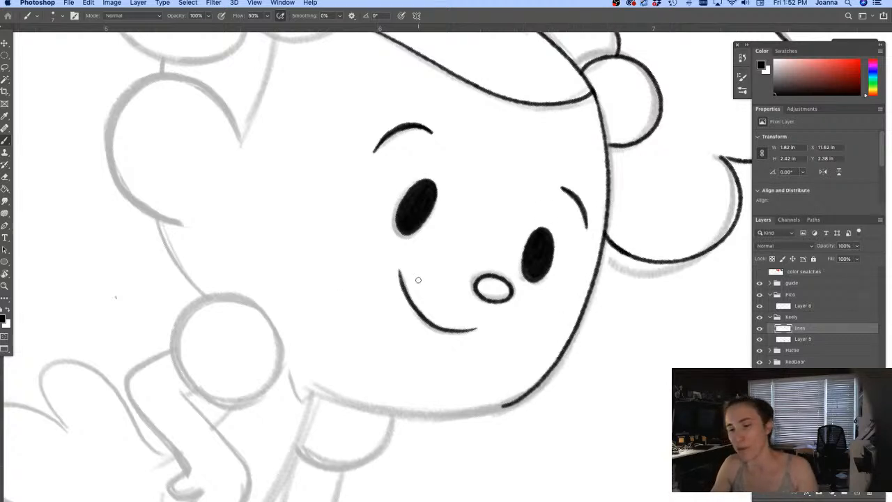
pyautogui.moveTo(737, 162); pyautogui.dragTo(716, 154)
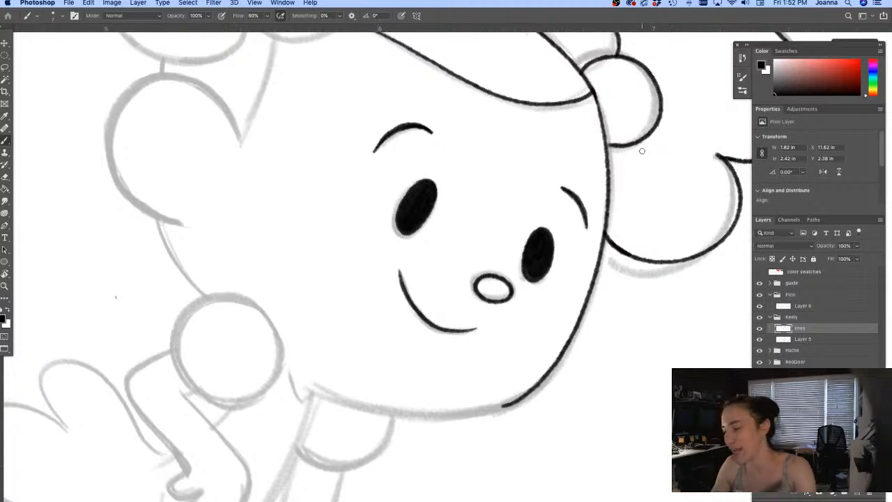
# Step: Rotate the canvas and ink Keely's jawline from the chin back to the neck, with the small pointed line beneath it
pyautogui.press('r')
pyautogui.moveTo(288, 354)
pyautogui.mouseDown()
pyautogui.moveTo(453, 420)
pyautogui.moveTo(494, 413)
pyautogui.mouseUp()
pyautogui.press('b')
pyautogui.press('space')
pyautogui.moveTo(469, 385); pyautogui.dragTo(485, 316)
pyautogui.moveTo(606, 150)
pyautogui.mouseDown()
pyautogui.moveTo(609, 231)
pyautogui.moveTo(590, 302)
pyautogui.moveTo(554, 361)
pyautogui.mouseUp()
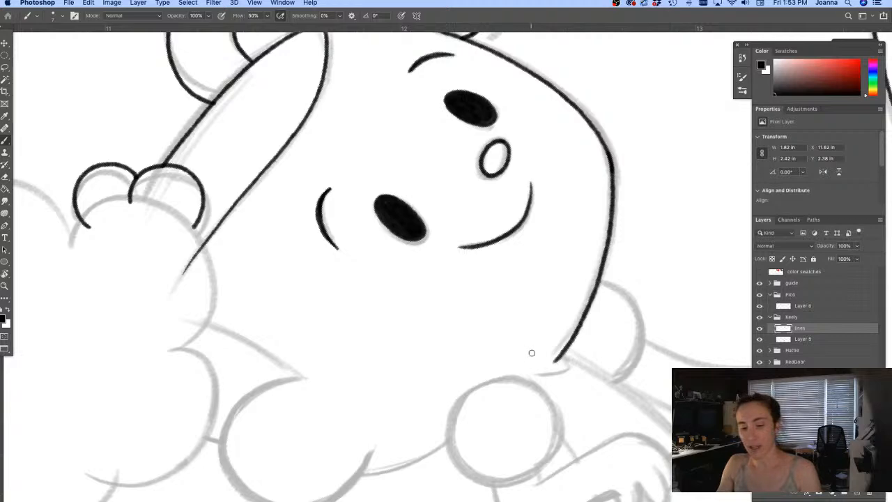
pyautogui.moveTo(561, 355)
pyautogui.mouseDown()
pyautogui.moveTo(568, 363)
pyautogui.moveTo(528, 374)
pyautogui.mouseUp()
# Step: Turn the head back upright and ink Keely's rounded near ear, the hair edge in front of it and the short lines behind it
pyautogui.press('r')
pyautogui.moveTo(288, 408); pyautogui.dragTo(246, 241)
pyautogui.moveTo(377, 359); pyautogui.dragTo(509, 402)
pyautogui.press('b')
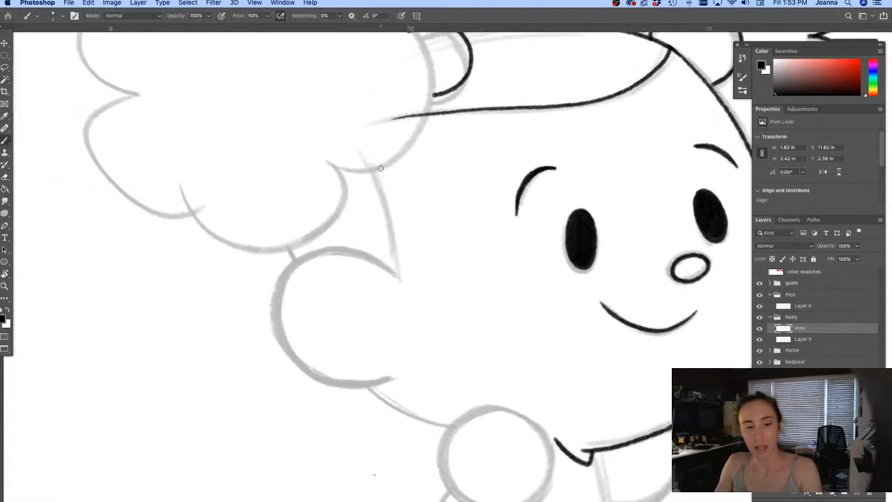
pyautogui.moveTo(367, 154)
pyautogui.mouseDown()
pyautogui.moveTo(397, 269)
pyautogui.moveTo(349, 250)
pyautogui.moveTo(310, 257)
pyautogui.moveTo(306, 268)
pyautogui.mouseUp()
pyautogui.press('super+z')
pyautogui.moveTo(397, 274)
pyautogui.mouseDown()
pyautogui.moveTo(361, 252)
pyautogui.moveTo(302, 257)
pyautogui.moveTo(282, 278)
pyautogui.moveTo(276, 329)
pyautogui.moveTo(307, 374)
pyautogui.moveTo(343, 386)
pyautogui.moveTo(411, 371)
pyautogui.mouseUp()
pyautogui.moveTo(289, 248); pyautogui.dragTo(294, 259)
pyautogui.moveTo(369, 389); pyautogui.dragTo(458, 423)
# Step: Ink the large scalloped outline of the hair puff above Keely's near ear
pyautogui.moveTo(392, 456)
pyautogui.mouseDown()
pyautogui.moveTo(233, 392)
pyautogui.moveTo(334, 364)
pyautogui.moveTo(546, 452)
pyautogui.moveTo(532, 404)
pyautogui.mouseUp()
pyautogui.moveTo(320, 129)
pyautogui.mouseDown()
pyautogui.moveTo(325, 95)
pyautogui.moveTo(356, 57)
pyautogui.moveTo(434, 45)
pyautogui.moveTo(490, 83)
pyautogui.moveTo(497, 143)
pyautogui.moveTo(479, 168)
pyautogui.moveTo(500, 154)
pyautogui.moveTo(534, 159)
pyautogui.moveTo(560, 188)
pyautogui.moveTo(571, 223)
pyautogui.moveTo(564, 273)
pyautogui.moveTo(540, 305)
pyautogui.moveTo(501, 315)
pyautogui.moveTo(460, 305)
pyautogui.moveTo(489, 340)
pyautogui.moveTo(472, 375)
pyautogui.moveTo(434, 395)
pyautogui.moveTo(382, 398)
pyautogui.moveTo(340, 384)
pyautogui.moveTo(317, 363)
pyautogui.moveTo(316, 326)
pyautogui.mouseUp()
pyautogui.moveTo(320, 128)
pyautogui.mouseDown()
pyautogui.moveTo(301, 111)
pyautogui.moveTo(268, 117)
pyautogui.moveTo(238, 150)
pyautogui.moveTo(231, 199)
pyautogui.moveTo(282, 234)
pyautogui.moveTo(250, 234)
pyautogui.moveTo(229, 256)
pyautogui.moveTo(235, 298)
pyautogui.moveTo(276, 346)
pyautogui.moveTo(315, 362)
pyautogui.mouseUp()
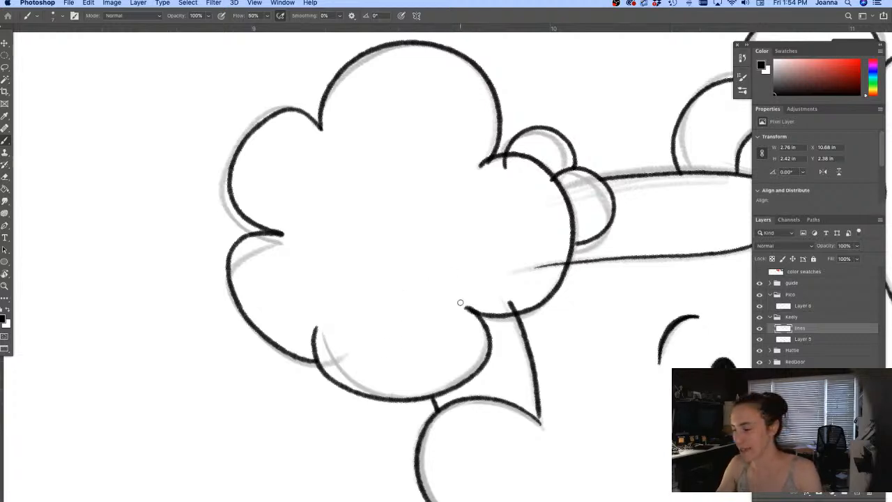
# Step: Erase the hairline, ear-side hair edge and bobble line ends that overlap inside the near hair puff
pyautogui.press('e')
pyautogui.moveTo(461, 302)
pyautogui.mouseDown()
pyautogui.moveTo(473, 322)
pyautogui.moveTo(517, 305)
pyautogui.moveTo(508, 306)
pyautogui.moveTo(512, 299)
pyautogui.mouseUp()
pyautogui.moveTo(559, 256)
pyautogui.mouseDown()
pyautogui.moveTo(558, 268)
pyautogui.moveTo(531, 266)
pyautogui.mouseUp()
pyautogui.moveTo(509, 161)
pyautogui.mouseDown()
pyautogui.moveTo(482, 176)
pyautogui.moveTo(504, 162)
pyautogui.moveTo(476, 181)
pyautogui.moveTo(480, 170)
pyautogui.moveTo(501, 173)
pyautogui.mouseUp()
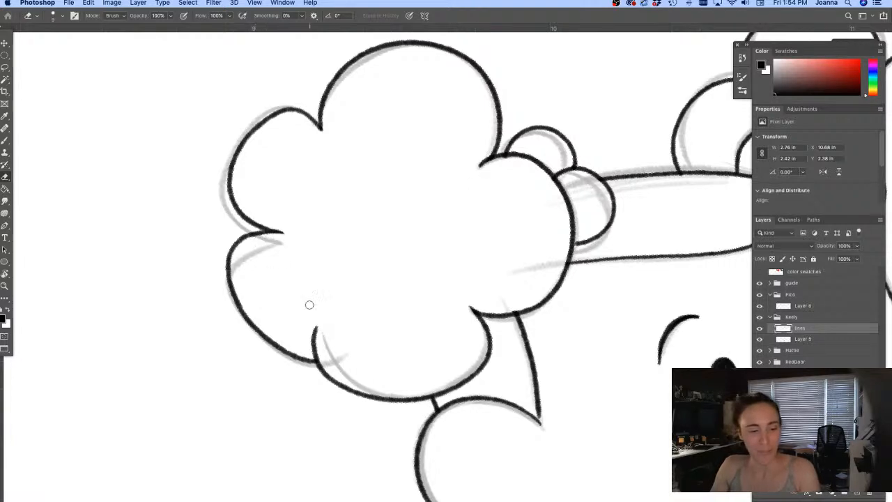
# Step: Erase the near puff's lower outer notch and redraw it so the two scallops meet closer to the sketch
pyautogui.moveTo(314, 352)
pyautogui.mouseDown()
pyautogui.moveTo(315, 325)
pyautogui.moveTo(323, 387)
pyautogui.moveTo(323, 358)
pyautogui.moveTo(342, 394)
pyautogui.moveTo(361, 371)
pyautogui.mouseUp()
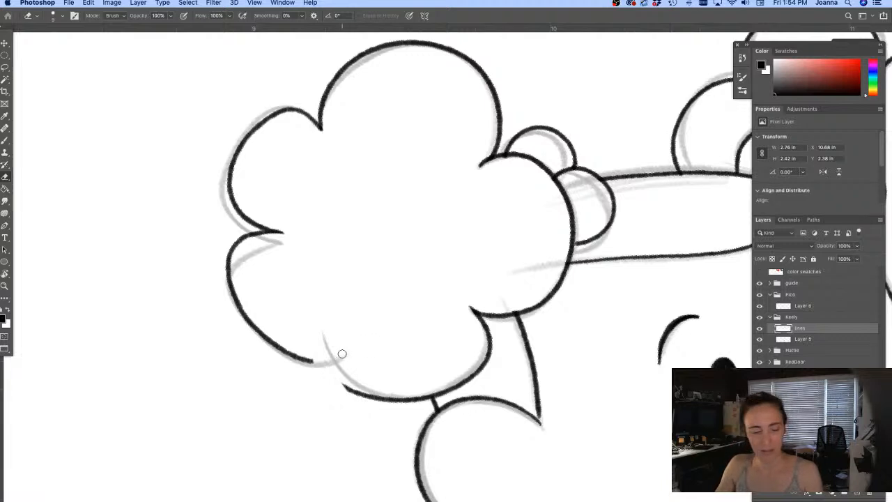
pyautogui.press('b')
pyautogui.moveTo(332, 340)
pyautogui.mouseDown()
pyautogui.moveTo(342, 385)
pyautogui.moveTo(361, 393)
pyautogui.mouseUp()
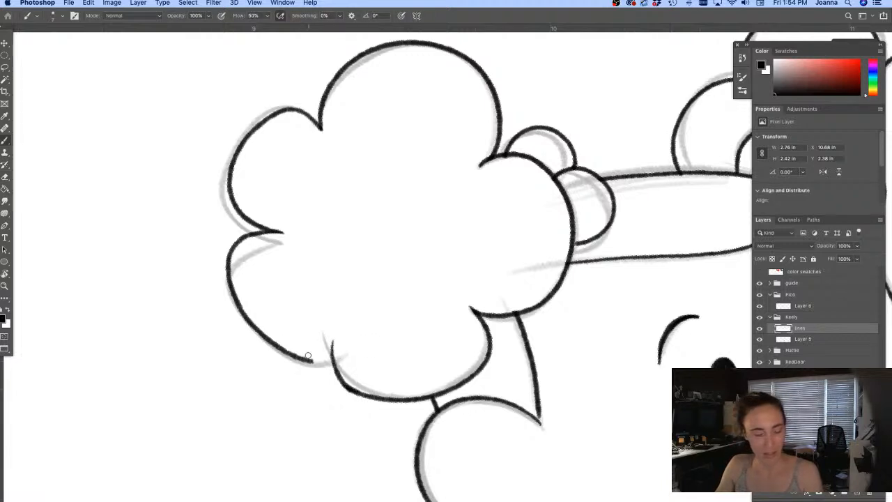
pyautogui.moveTo(275, 345); pyautogui.dragTo(331, 360)
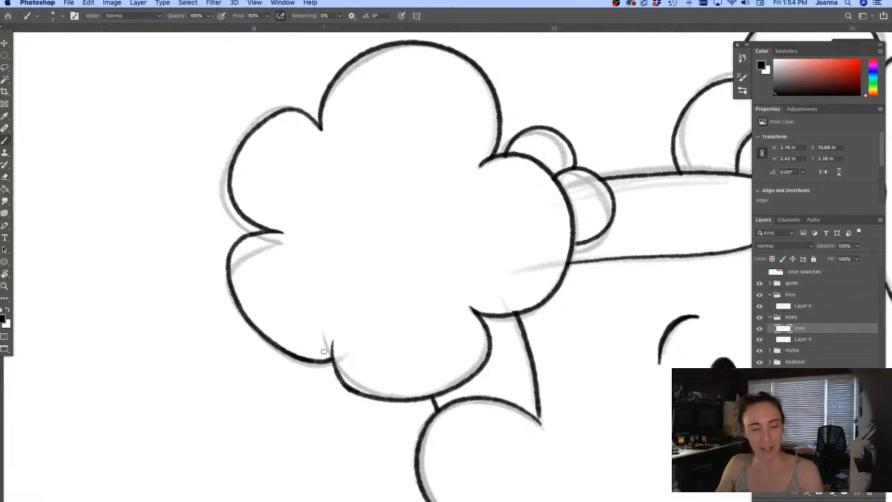
# Step: Ink the round puffed sleeve at Keely's near shoulder as a full circle below her ear
pyautogui.moveTo(428, 431); pyautogui.dragTo(333, 395)
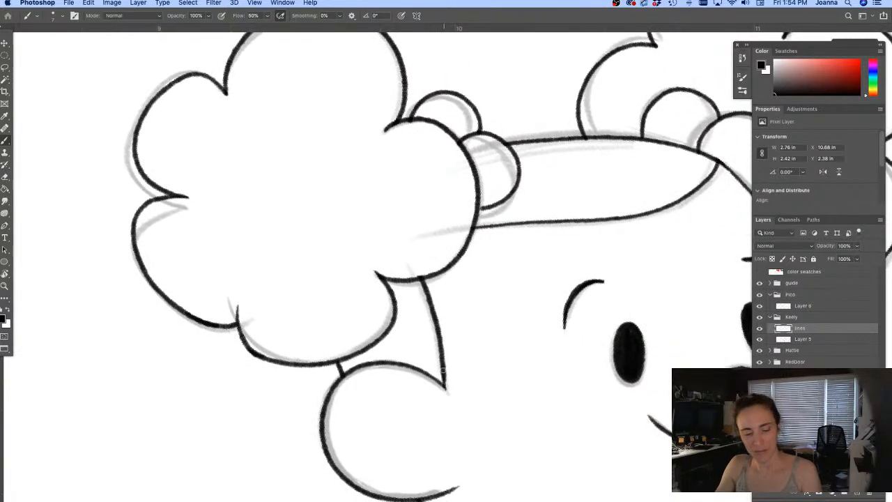
pyautogui.moveTo(383, 441); pyautogui.dragTo(353, 425)
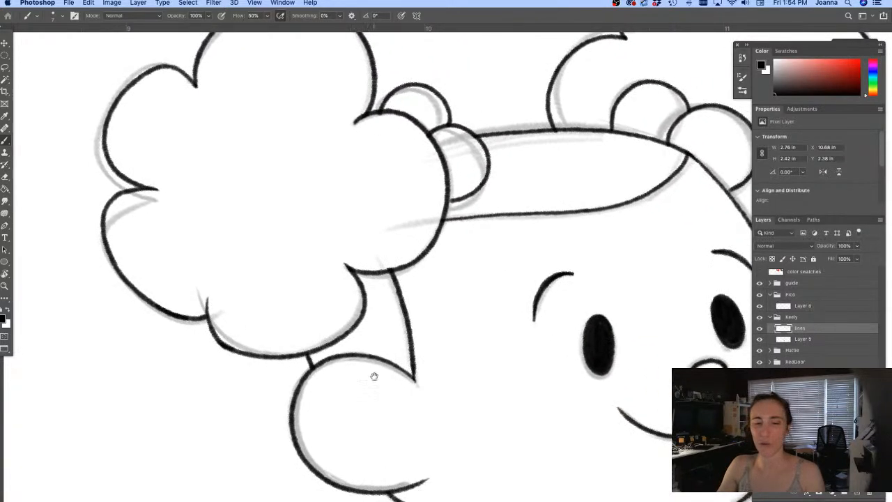
pyautogui.moveTo(443, 290)
pyautogui.mouseDown()
pyautogui.moveTo(311, 398)
pyautogui.moveTo(285, 394)
pyautogui.moveTo(325, 462)
pyautogui.moveTo(369, 265)
pyautogui.mouseUp()
pyautogui.press('r')
pyautogui.press('b')
pyautogui.press('e')
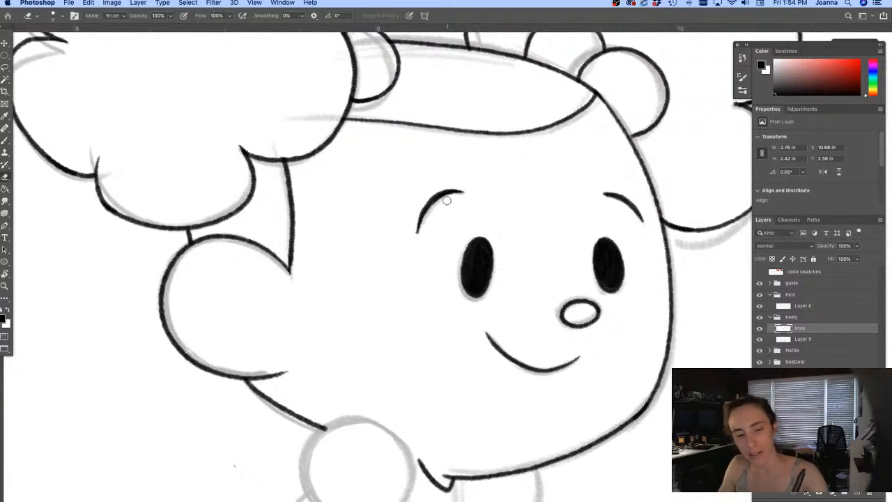
pyautogui.moveTo(330, 413)
pyautogui.mouseDown()
pyautogui.moveTo(408, 173)
pyautogui.moveTo(382, 241)
pyautogui.moveTo(404, 284)
pyautogui.moveTo(467, 287)
pyautogui.moveTo(494, 237)
pyautogui.moveTo(460, 199)
pyautogui.moveTo(425, 194)
pyautogui.moveTo(403, 200)
pyautogui.moveTo(376, 252)
pyautogui.moveTo(432, 299)
pyautogui.moveTo(484, 266)
pyautogui.moveTo(489, 220)
pyautogui.moveTo(452, 192)
pyautogui.moveTo(412, 190)
pyautogui.mouseUp()
pyautogui.press('b')
pyautogui.press('super+z')
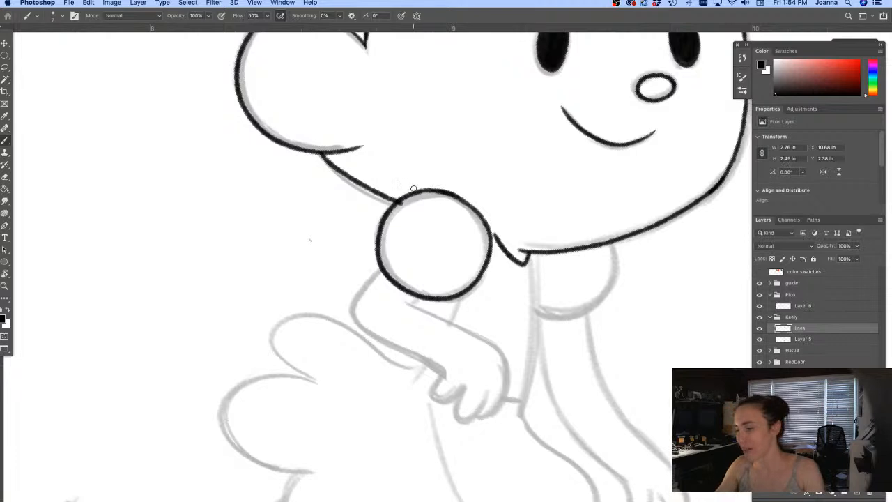
# Step: Rework the short pointed neck line under Keely's jaw so it joins the edge of the round near sleeve
pyautogui.press('e')
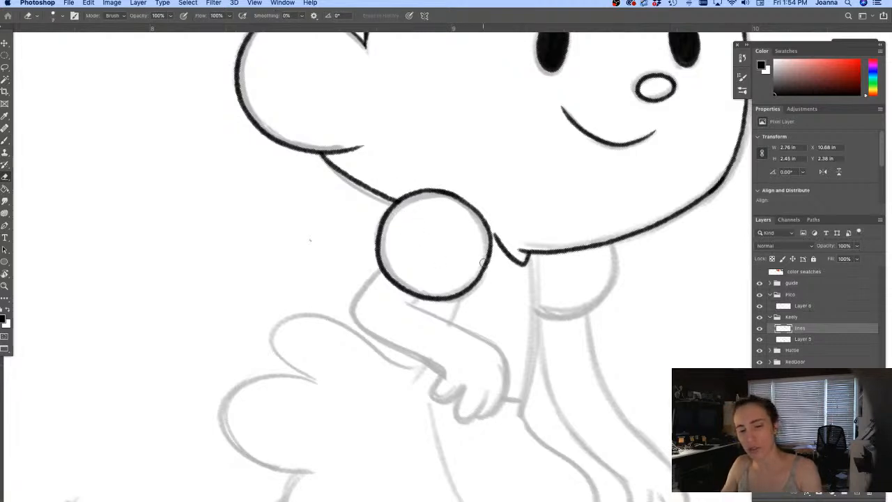
pyautogui.moveTo(496, 233)
pyautogui.mouseDown()
pyautogui.moveTo(520, 266)
pyautogui.moveTo(499, 248)
pyautogui.moveTo(524, 262)
pyautogui.mouseUp()
pyautogui.press('b')
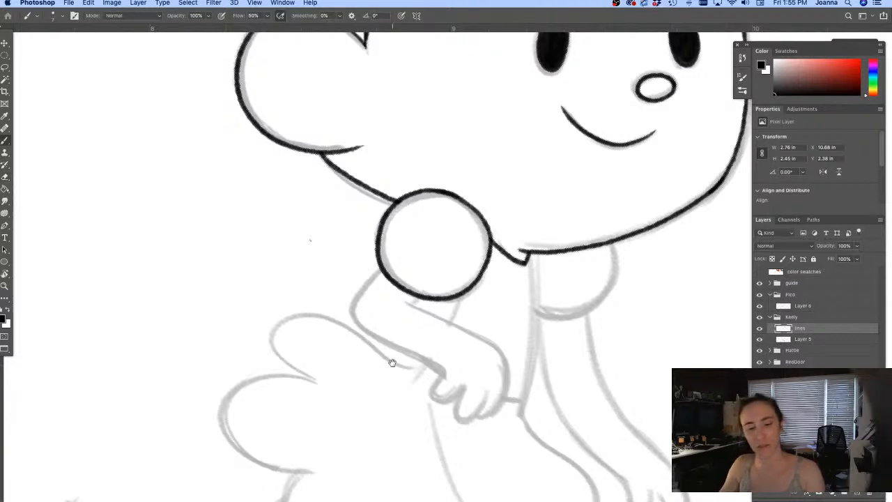
# Step: Ink the front edge of Keely's dress from the neck down to the waist and around the first skirt scallop
pyautogui.moveTo(388, 358); pyautogui.dragTo(384, 272)
pyautogui.moveTo(526, 163)
pyautogui.mouseDown()
pyautogui.moveTo(531, 258)
pyautogui.moveTo(519, 318)
pyautogui.moveTo(531, 339)
pyautogui.mouseUp()
pyautogui.moveTo(594, 418); pyautogui.dragTo(516, 416)
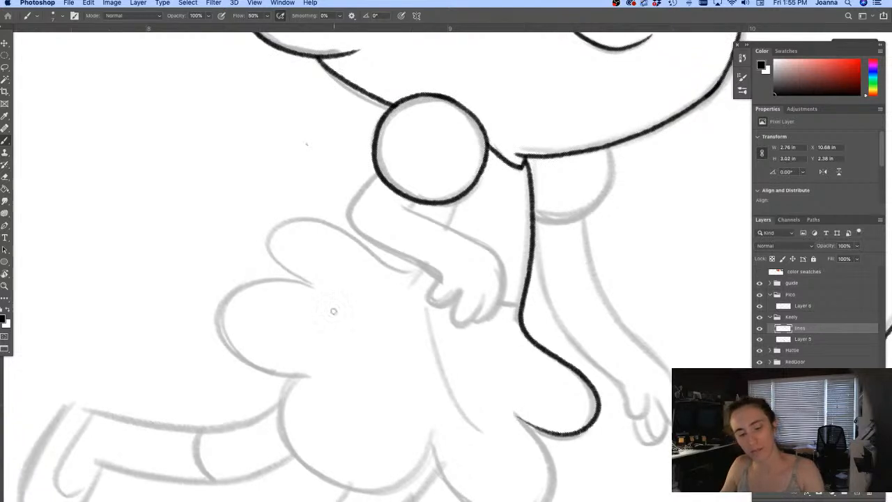
# Step: Ink the back of Keely's dress from the sleeve to the waist and the remaining scallops around the skirt
pyautogui.moveTo(461, 196)
pyautogui.mouseDown()
pyautogui.moveTo(416, 265)
pyautogui.moveTo(400, 269)
pyautogui.moveTo(341, 238)
pyautogui.moveTo(298, 229)
pyautogui.moveTo(276, 246)
pyautogui.moveTo(315, 288)
pyautogui.moveTo(286, 279)
pyautogui.moveTo(226, 303)
pyautogui.moveTo(229, 349)
pyautogui.moveTo(327, 383)
pyautogui.mouseUp()
pyautogui.scroll(-5, 298, 358)
pyautogui.hscroll(-3, 299, 358)
pyautogui.moveTo(375, 307)
pyautogui.mouseDown()
pyautogui.moveTo(346, 383)
pyautogui.moveTo(402, 419)
pyautogui.moveTo(479, 376)
pyautogui.moveTo(488, 339)
pyautogui.moveTo(490, 366)
pyautogui.moveTo(536, 428)
pyautogui.moveTo(591, 420)
pyautogui.moveTo(593, 369)
pyautogui.moveTo(564, 333)
pyautogui.mouseUp()
# Step: Ink a single tapered fold line curving down the middle of Keely's skirt
pyautogui.press('e')
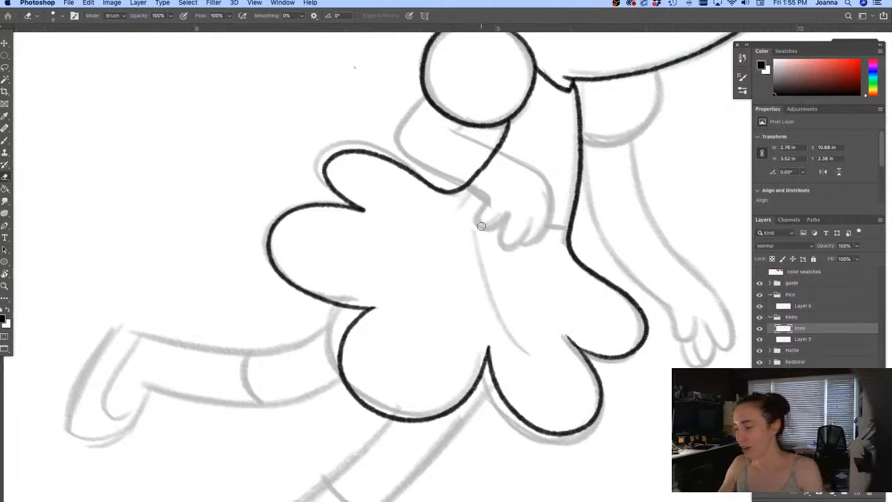
pyautogui.press('b')
pyautogui.moveTo(475, 237)
pyautogui.mouseDown()
pyautogui.moveTo(502, 299)
pyautogui.moveTo(526, 325)
pyautogui.mouseUp()
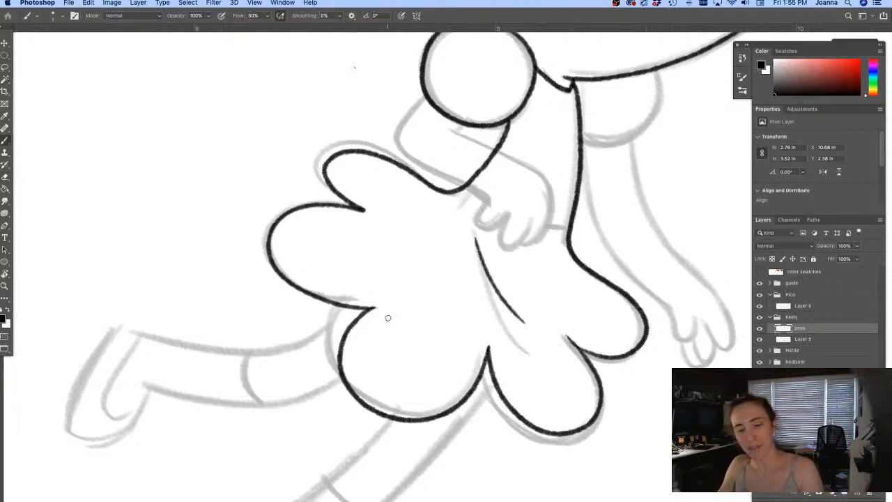
pyautogui.moveTo(420, 342); pyautogui.dragTo(419, 353)
pyautogui.press('e')
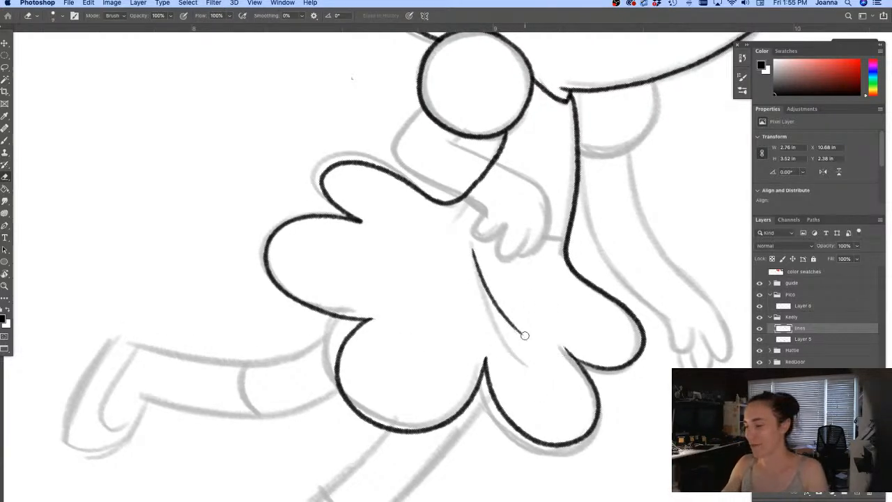
# Step: Ink Keely's far sleeve and the outstretched far arm with its hand and fingers
pyautogui.press('b')
pyautogui.moveTo(518, 351)
pyautogui.mouseDown()
pyautogui.moveTo(422, 388)
pyautogui.moveTo(429, 384)
pyautogui.mouseUp()
pyautogui.moveTo(580, 108)
pyautogui.mouseDown()
pyautogui.moveTo(565, 174)
pyautogui.moveTo(513, 186)
pyautogui.moveTo(510, 222)
pyautogui.moveTo(529, 285)
pyautogui.moveTo(598, 349)
pyautogui.moveTo(607, 376)
pyautogui.moveTo(623, 356)
pyautogui.mouseUp()
pyautogui.moveTo(557, 183)
pyautogui.mouseDown()
pyautogui.moveTo(583, 266)
pyautogui.moveTo(635, 328)
pyautogui.moveTo(659, 376)
pyautogui.moveTo(634, 363)
pyautogui.moveTo(643, 388)
pyautogui.moveTo(629, 393)
pyautogui.moveTo(619, 380)
pyautogui.moveTo(631, 400)
pyautogui.mouseUp()
pyautogui.moveTo(344, 406)
pyautogui.mouseDown()
pyautogui.moveTo(350, 394)
pyautogui.moveTo(385, 406)
pyautogui.mouseUp()
# Step: Ink Keely's bent near arm below the round sleeve, including the hand and fingers resting over the waist
pyautogui.moveTo(394, 134)
pyautogui.mouseDown()
pyautogui.moveTo(376, 174)
pyautogui.moveTo(380, 189)
pyautogui.moveTo(466, 232)
pyautogui.mouseUp()
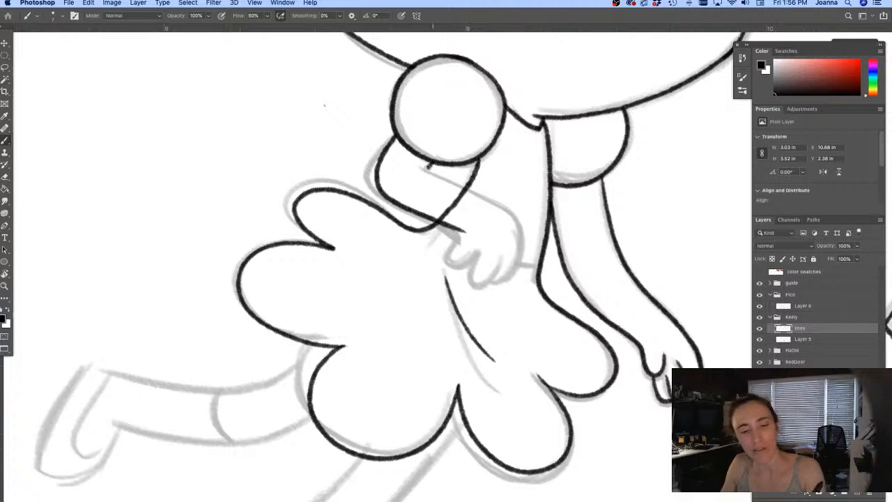
pyautogui.moveTo(425, 169)
pyautogui.mouseDown()
pyautogui.moveTo(518, 223)
pyautogui.moveTo(516, 270)
pyautogui.mouseUp()
pyautogui.moveTo(464, 230)
pyautogui.mouseDown()
pyautogui.moveTo(453, 260)
pyautogui.moveTo(480, 245)
pyautogui.moveTo(476, 280)
pyautogui.moveTo(495, 274)
pyautogui.moveTo(511, 244)
pyautogui.mouseUp()
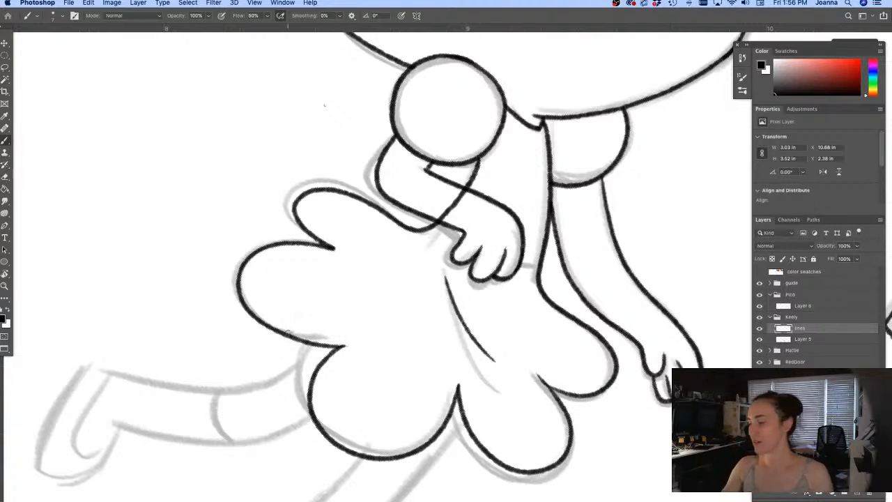
# Step: Erase the back line of the dress where it crosses Keely's near arm and rotate the canvas towards the legs
pyautogui.press('e')
pyautogui.moveTo(452, 207)
pyautogui.mouseDown()
pyautogui.moveTo(440, 215)
pyautogui.moveTo(445, 193)
pyautogui.moveTo(462, 199)
pyautogui.mouseUp()
pyautogui.press('r')
pyautogui.moveTo(246, 368); pyautogui.dragTo(283, 439)
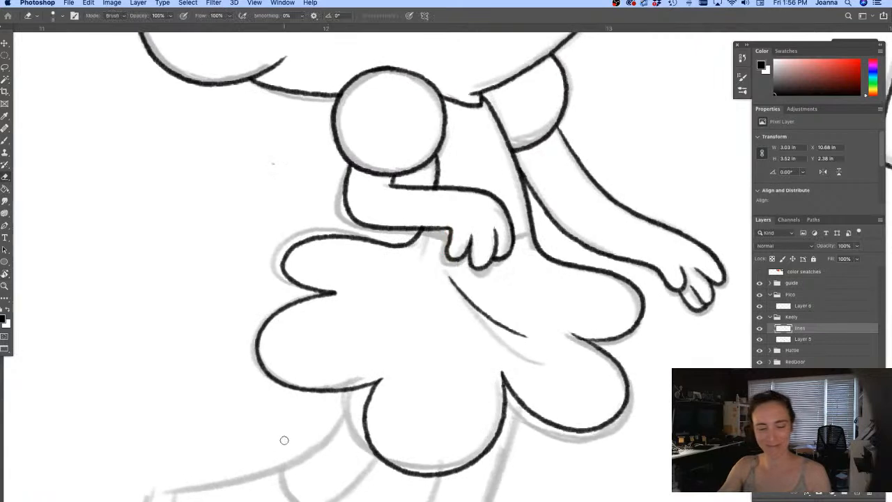
# Step: Ink the short waist line between Keely's near hand and the back edge of her dress
pyautogui.press('b')
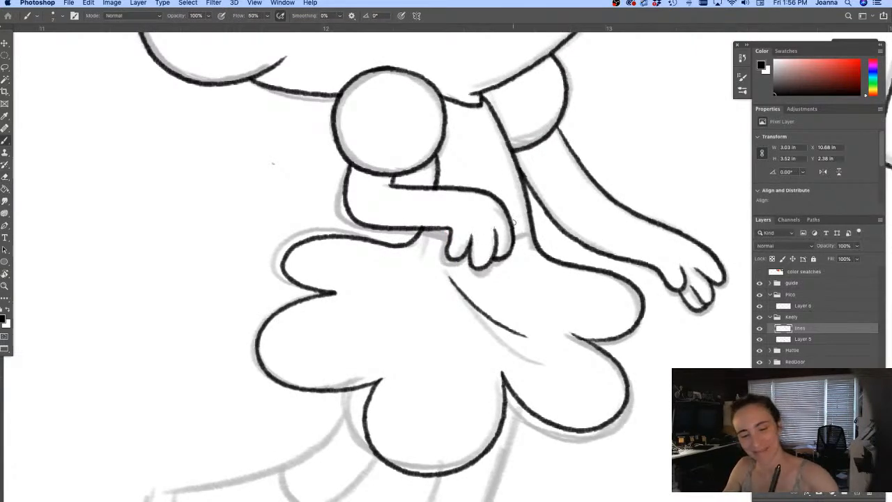
pyautogui.moveTo(509, 220); pyautogui.dragTo(530, 215)
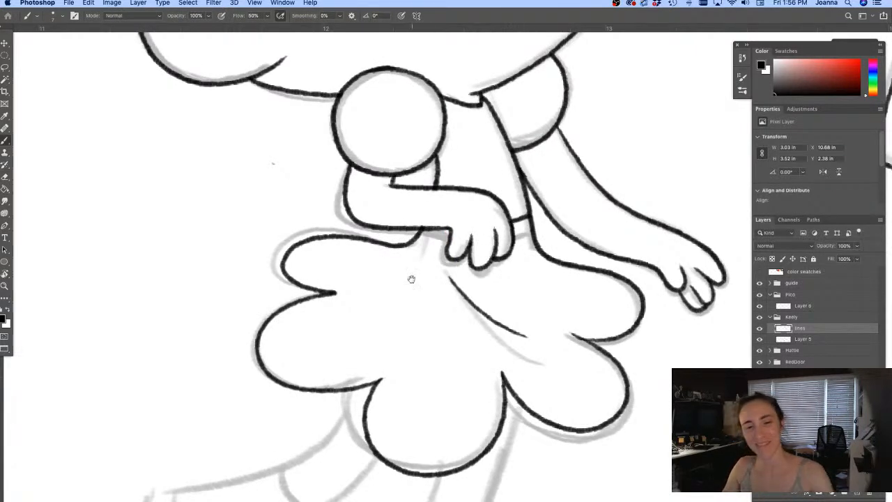
# Step: Ink the outline of Keely's front leg and its shoe over the sketch, erasing the overshoot at the heel
pyautogui.keyDown('alt'); pyautogui.click(400, 367); pyautogui.keyUp('alt')
pyautogui.moveTo(357, 409); pyautogui.dragTo(417, 242)
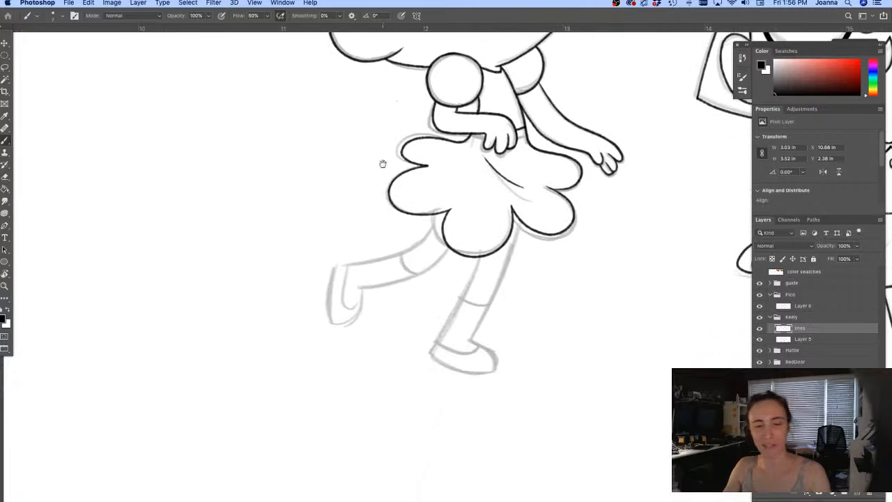
pyautogui.keyDown('super'); pyautogui.click(416, 283); pyautogui.keyUp('super')
pyautogui.moveTo(462, 304); pyautogui.dragTo(408, 294)
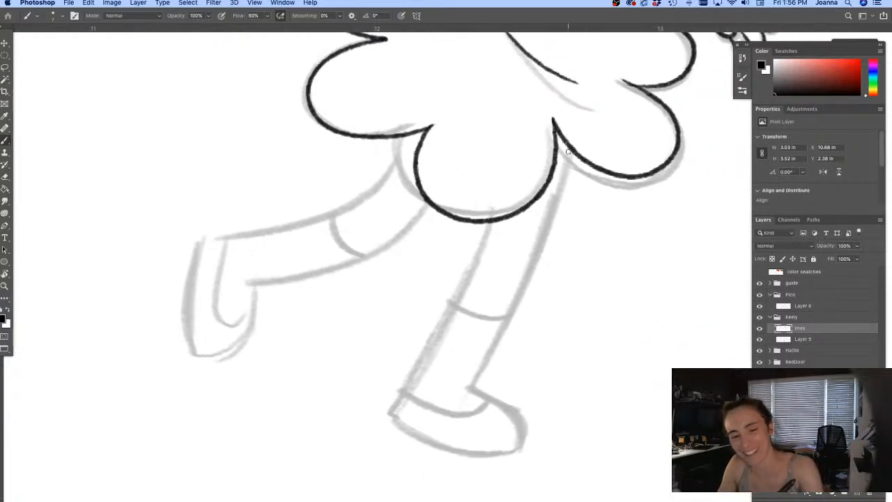
pyautogui.moveTo(572, 124)
pyautogui.mouseDown()
pyautogui.moveTo(561, 188)
pyautogui.moveTo(512, 326)
pyautogui.moveTo(468, 395)
pyautogui.mouseUp()
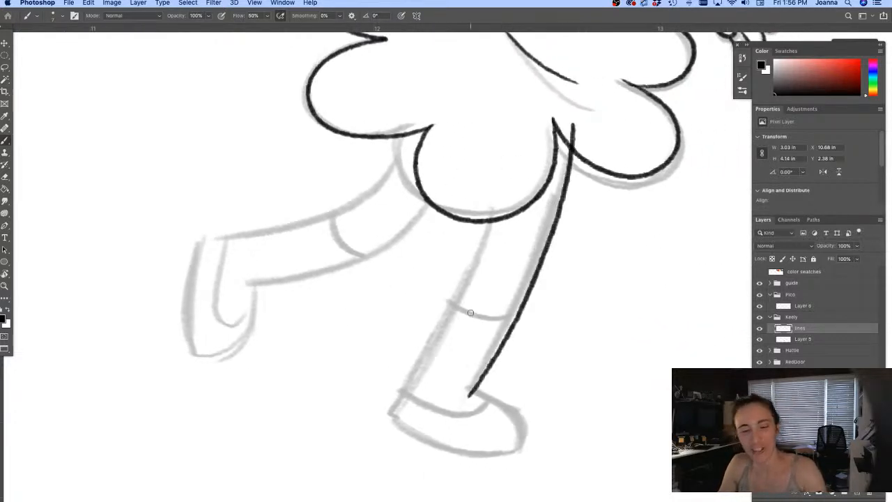
pyautogui.moveTo(508, 195)
pyautogui.mouseDown()
pyautogui.moveTo(467, 284)
pyautogui.moveTo(388, 411)
pyautogui.mouseUp()
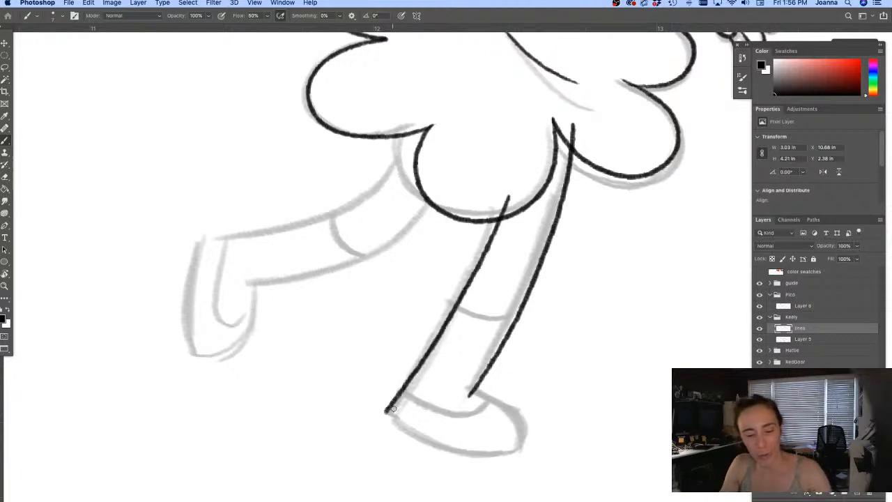
pyautogui.moveTo(471, 394)
pyautogui.mouseDown()
pyautogui.moveTo(501, 407)
pyautogui.moveTo(512, 451)
pyautogui.mouseUp()
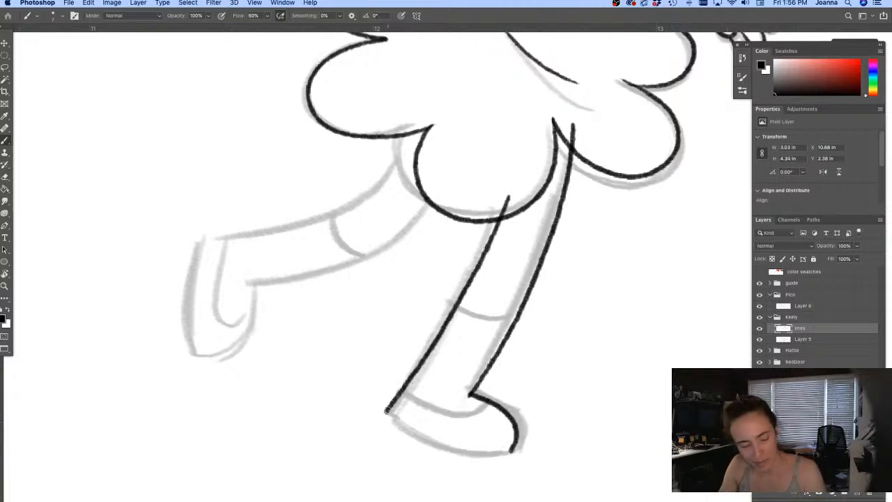
pyautogui.moveTo(388, 411)
pyautogui.mouseDown()
pyautogui.moveTo(444, 449)
pyautogui.moveTo(514, 450)
pyautogui.mouseUp()
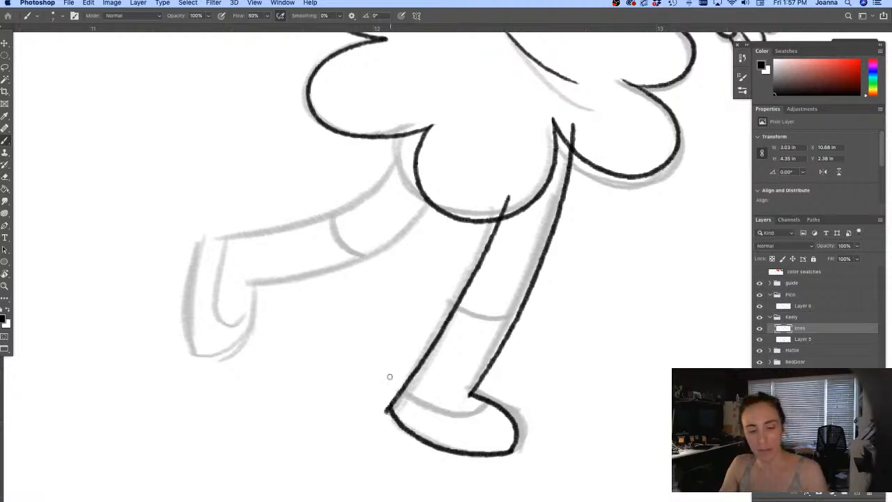
pyautogui.press('e')
pyautogui.moveTo(384, 390)
pyautogui.mouseDown()
pyautogui.moveTo(383, 418)
pyautogui.moveTo(386, 407)
pyautogui.mouseUp()
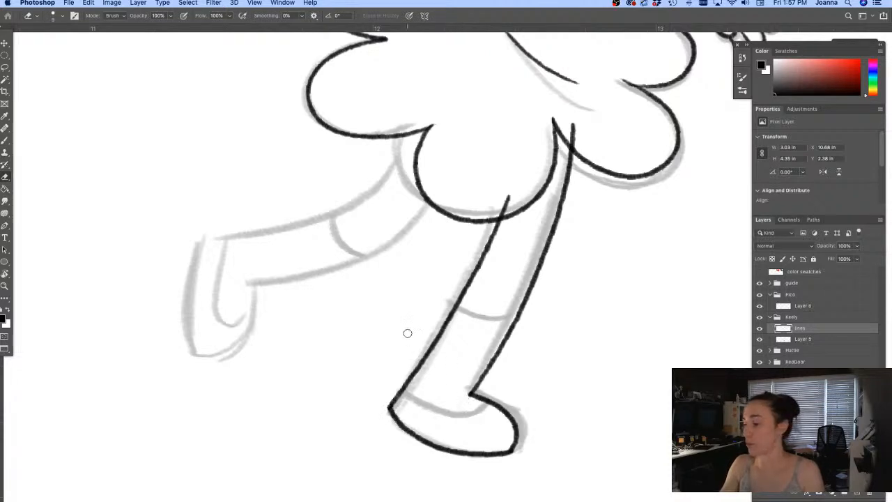
# Step: Ink the curved sock line across Keely's front leg and the curved opening line of the shoe
pyautogui.press('b')
pyautogui.moveTo(460, 300); pyautogui.dragTo(518, 319)
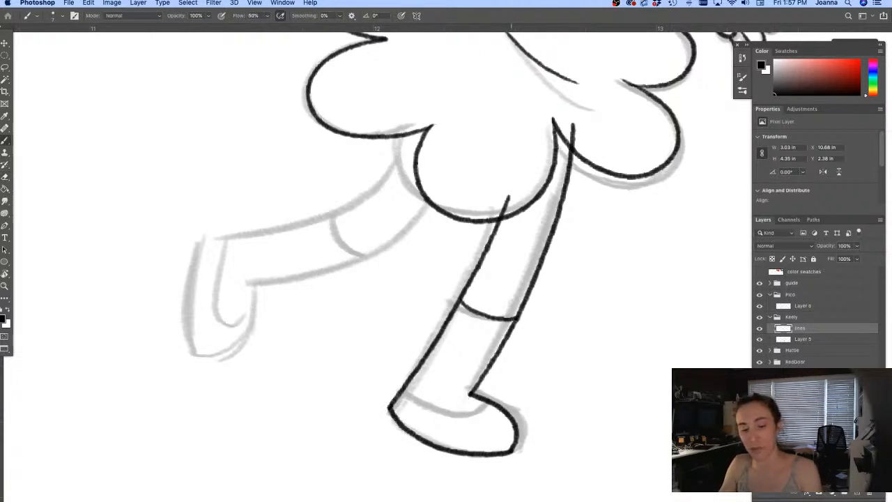
pyautogui.moveTo(402, 387)
pyautogui.mouseDown()
pyautogui.moveTo(467, 418)
pyautogui.moveTo(488, 404)
pyautogui.mouseUp()
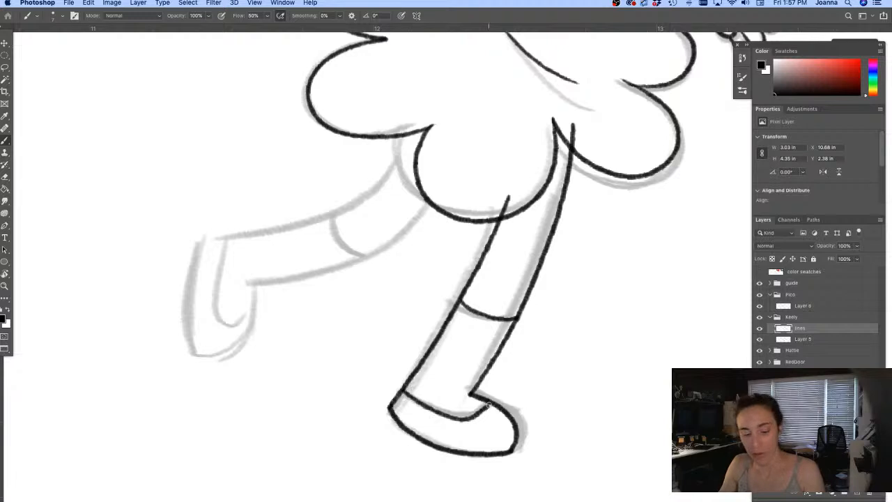
# Step: Ink both sides of Keely's raised back leg from the skirt to the ankle, plus its curved sock line
pyautogui.press('r')
pyautogui.moveTo(297, 390)
pyautogui.mouseDown()
pyautogui.moveTo(378, 414)
pyautogui.moveTo(332, 388)
pyautogui.moveTo(409, 432)
pyautogui.mouseUp()
pyautogui.press('b')
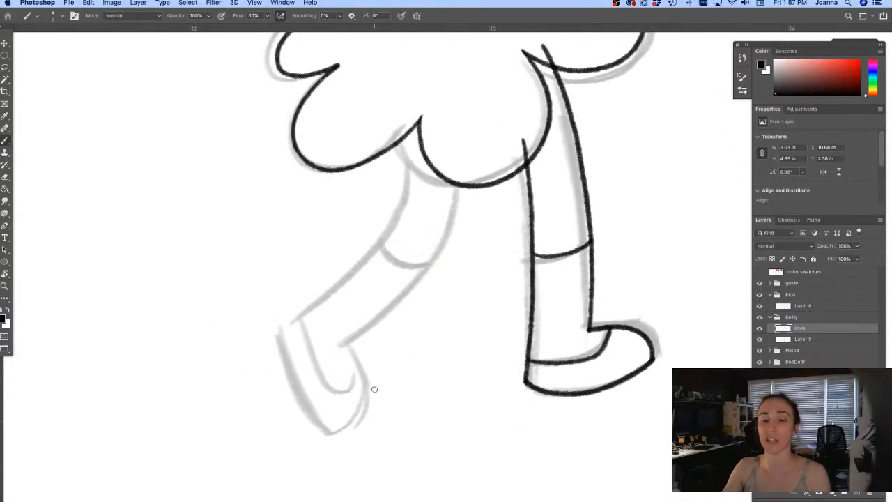
pyautogui.moveTo(368, 414); pyautogui.dragTo(443, 430)
pyautogui.moveTo(473, 149)
pyautogui.mouseDown()
pyautogui.moveTo(476, 210)
pyautogui.moveTo(447, 266)
pyautogui.moveTo(352, 340)
pyautogui.mouseUp()
pyautogui.moveTo(532, 185)
pyautogui.mouseDown()
pyautogui.moveTo(521, 250)
pyautogui.moveTo(493, 294)
pyautogui.moveTo(415, 359)
pyautogui.mouseUp()
pyautogui.moveTo(455, 259); pyautogui.dragTo(503, 280)
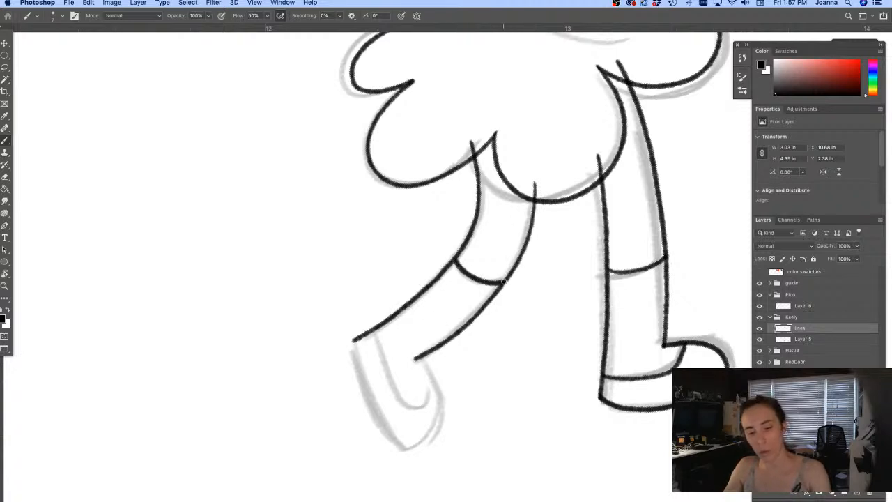
# Step: Erase the ends of both legs' lines where they overshoot into the skirt's scalloped hem
pyautogui.press('e')
pyautogui.moveTo(478, 146); pyautogui.dragTo(468, 142)
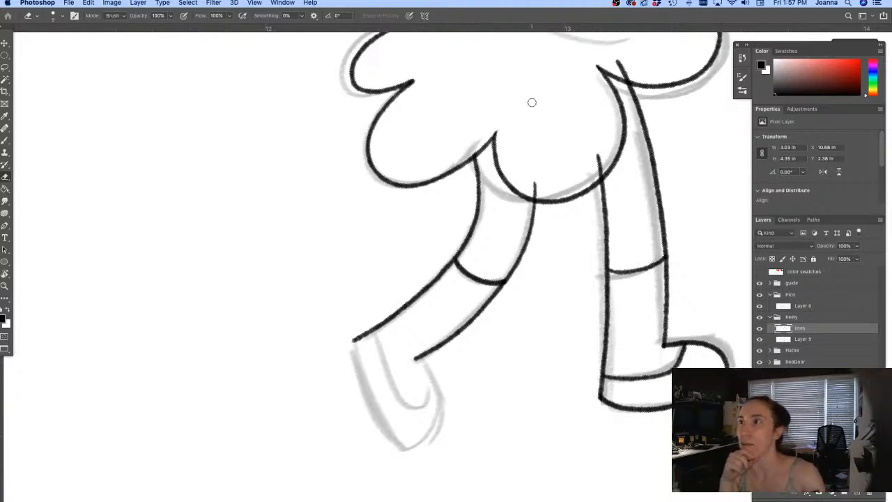
pyautogui.moveTo(537, 192); pyautogui.dragTo(535, 183)
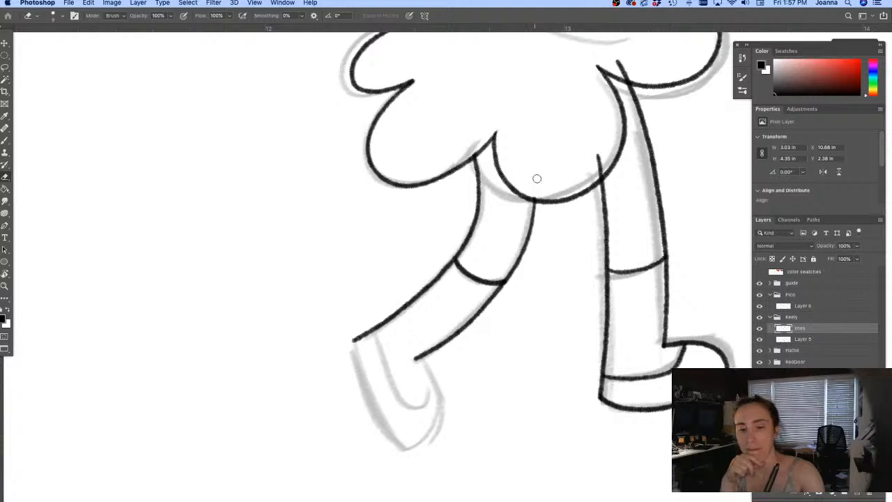
pyautogui.moveTo(599, 168); pyautogui.dragTo(592, 160)
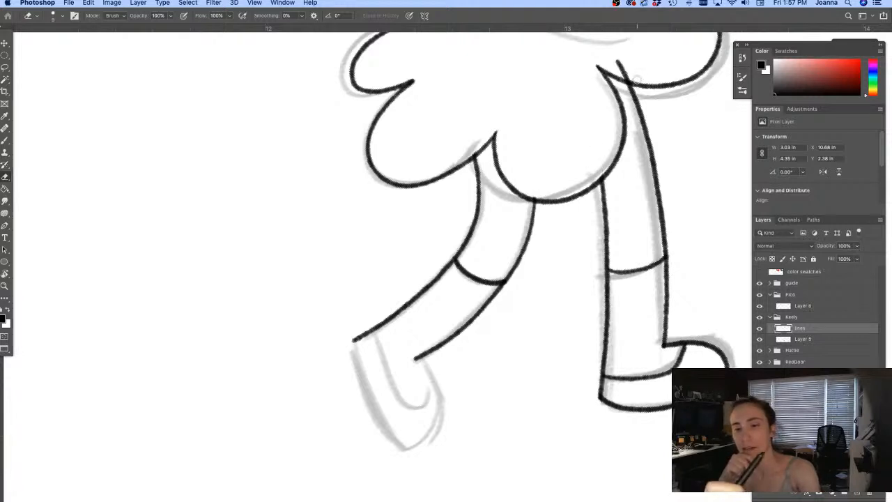
pyautogui.moveTo(634, 77); pyautogui.dragTo(613, 58)
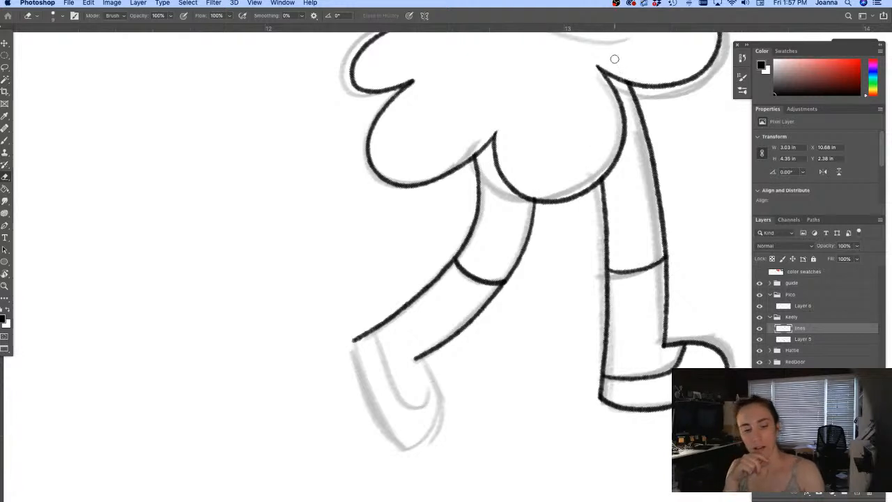
# Step: Ink the back foot's shoe outline and curved opening line, trimming the overshoot at the heel
pyautogui.moveTo(416, 357)
pyautogui.mouseDown()
pyautogui.moveTo(440, 389)
pyautogui.moveTo(433, 418)
pyautogui.moveTo(407, 446)
pyautogui.mouseUp()
pyautogui.press('b')
pyautogui.moveTo(356, 338)
pyautogui.mouseDown()
pyautogui.moveTo(367, 393)
pyautogui.moveTo(408, 447)
pyautogui.mouseUp()
pyautogui.press('e')
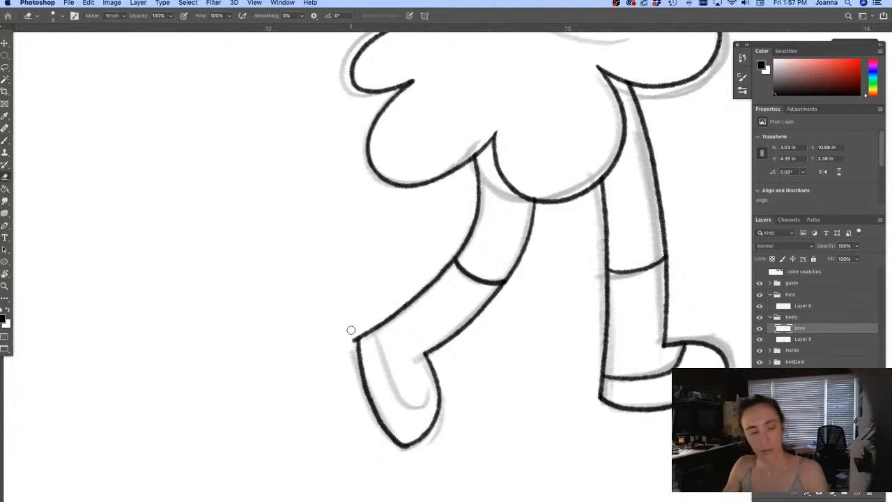
pyautogui.press('b')
pyautogui.moveTo(376, 328)
pyautogui.mouseDown()
pyautogui.moveTo(391, 386)
pyautogui.moveTo(437, 390)
pyautogui.mouseUp()
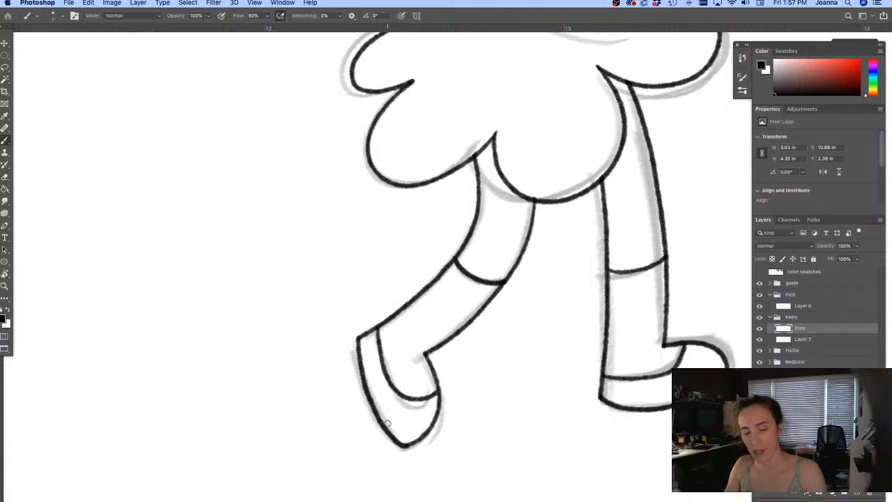
# Step: Erase the pointed toe of the back shoe and redraw it with a rounder curve
pyautogui.press('e')
pyautogui.moveTo(402, 428)
pyautogui.mouseDown()
pyautogui.moveTo(414, 445)
pyautogui.moveTo(383, 428)
pyautogui.mouseUp()
pyautogui.press('b')
pyautogui.moveTo(437, 384)
pyautogui.mouseDown()
pyautogui.moveTo(433, 425)
pyautogui.moveTo(420, 439)
pyautogui.moveTo(381, 420)
pyautogui.moveTo(432, 427)
pyautogui.mouseUp()
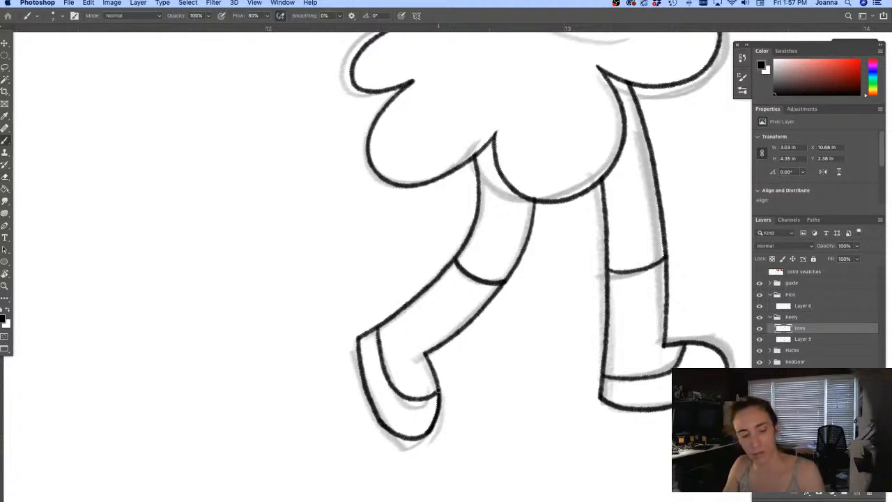
# Step: Erase the end of the back shoe's opening line and redraw it curving up towards the ankle
pyautogui.press('e')
pyautogui.moveTo(426, 389); pyautogui.dragTo(434, 398)
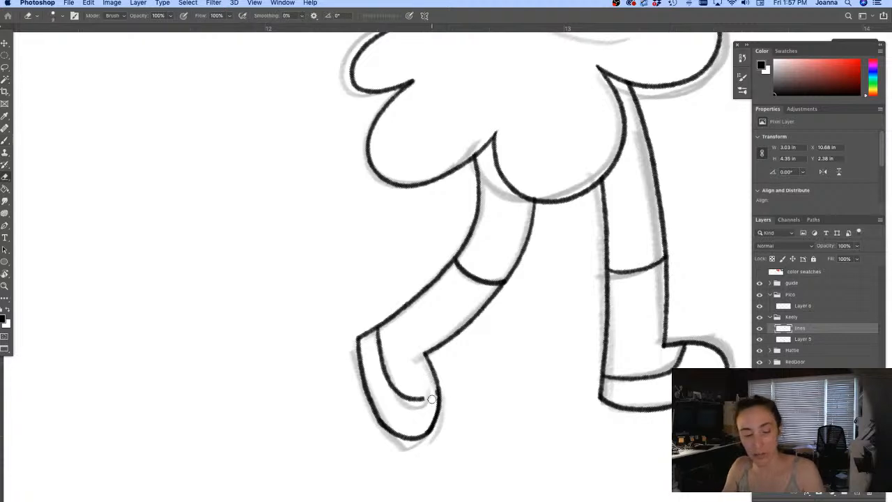
pyautogui.press('b')
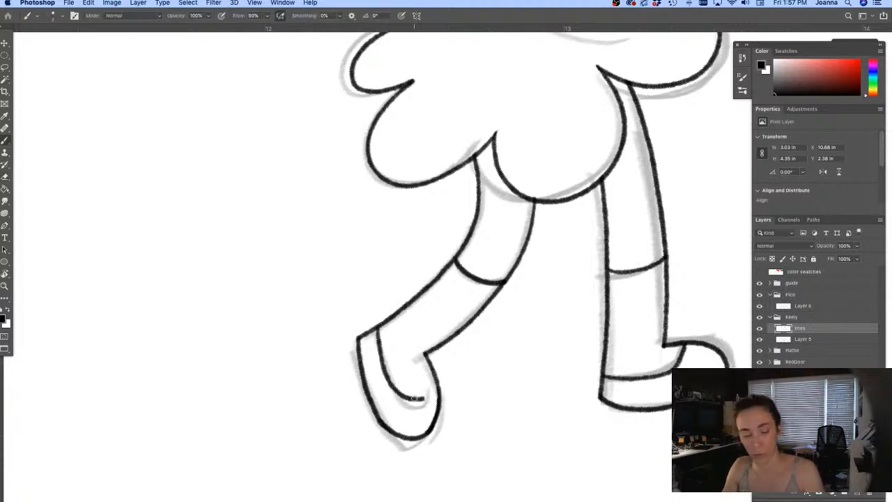
pyautogui.moveTo(420, 400); pyautogui.dragTo(436, 369)
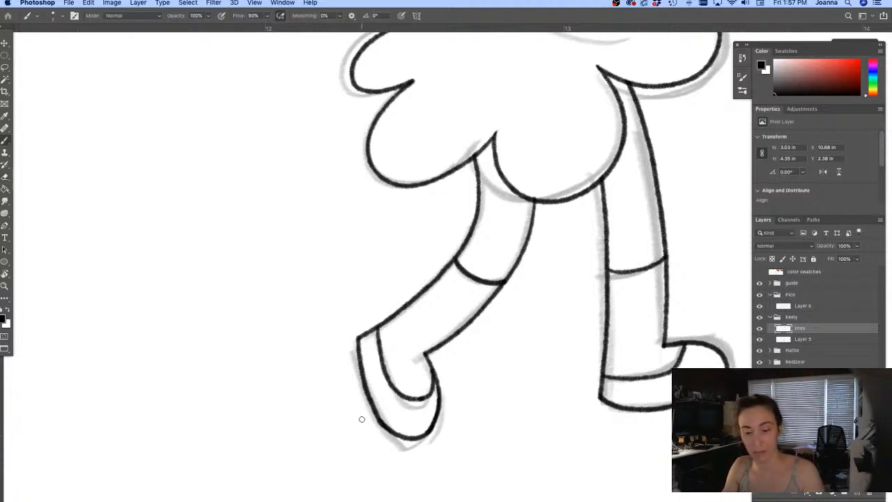
# Step: Touch up the sole line of Keely's front shoe
pyautogui.press('e')
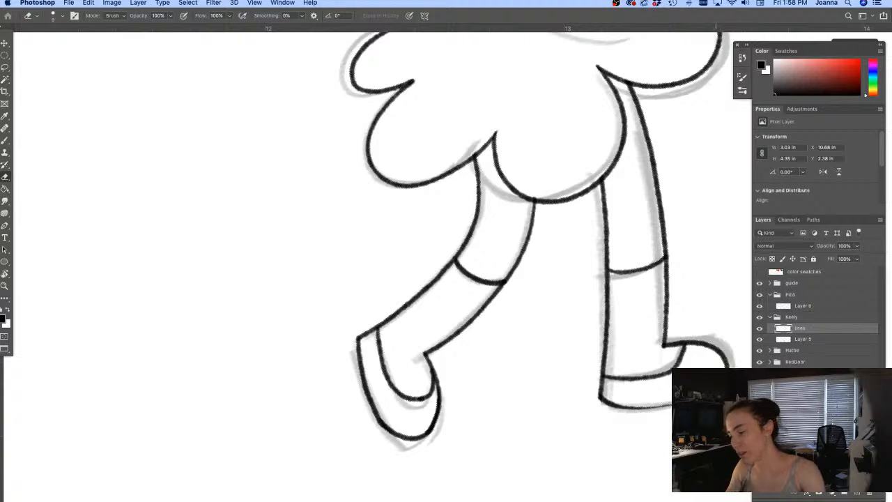
pyautogui.press('b')
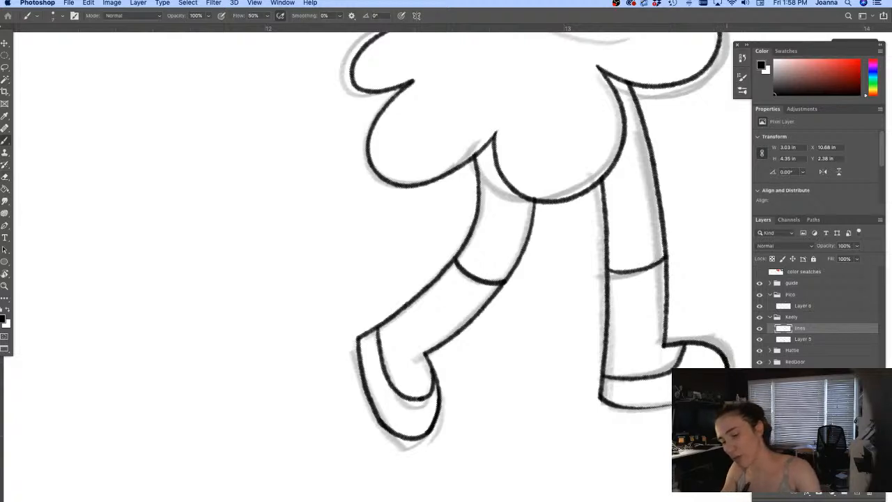
pyautogui.moveTo(668, 407)
pyautogui.mouseDown()
pyautogui.moveTo(632, 408)
pyautogui.moveTo(595, 383)
pyautogui.mouseUp()
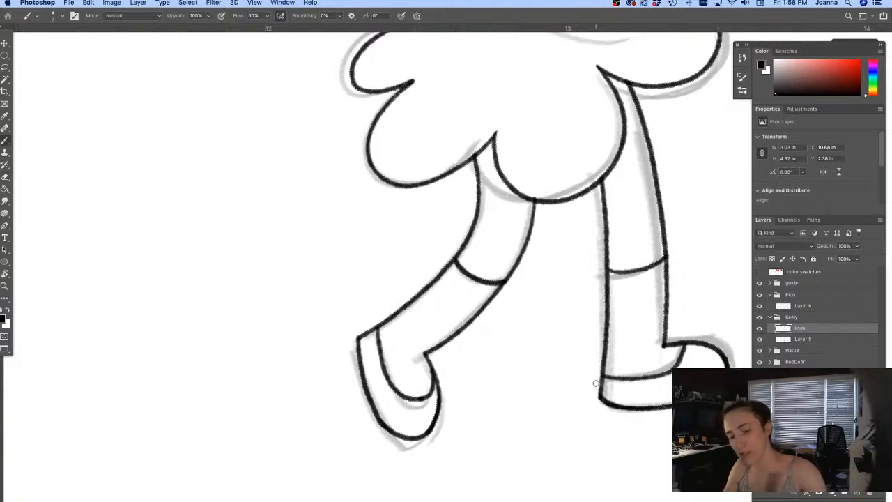
# Step: Erase the knuckle line and the two outer fingers of Keely's near hand at the waist
pyautogui.press('r')
pyautogui.moveTo(307, 410); pyautogui.dragTo(292, 377)
pyautogui.press('super+minus')
pyautogui.moveTo(340, 361); pyautogui.dragTo(312, 451)
pyautogui.moveTo(281, 368); pyautogui.dragTo(236, 341)
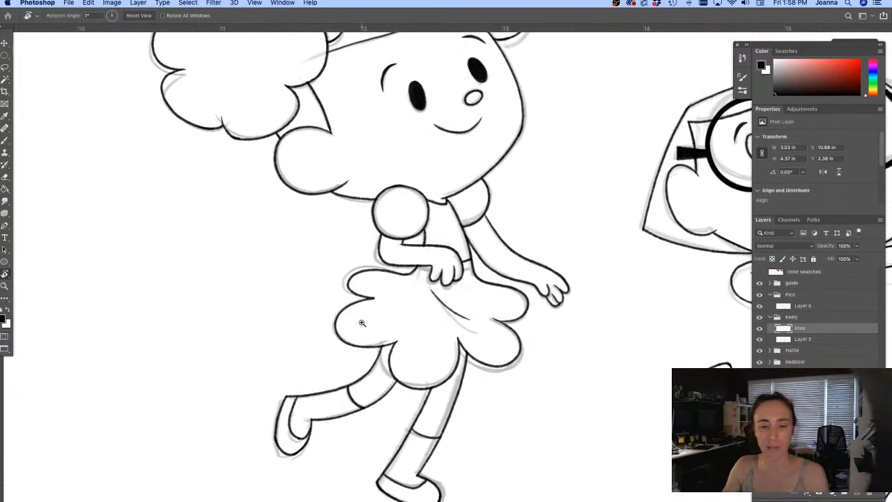
pyautogui.scroll(2, 438, 249)
pyautogui.scroll(1, 454, 334)
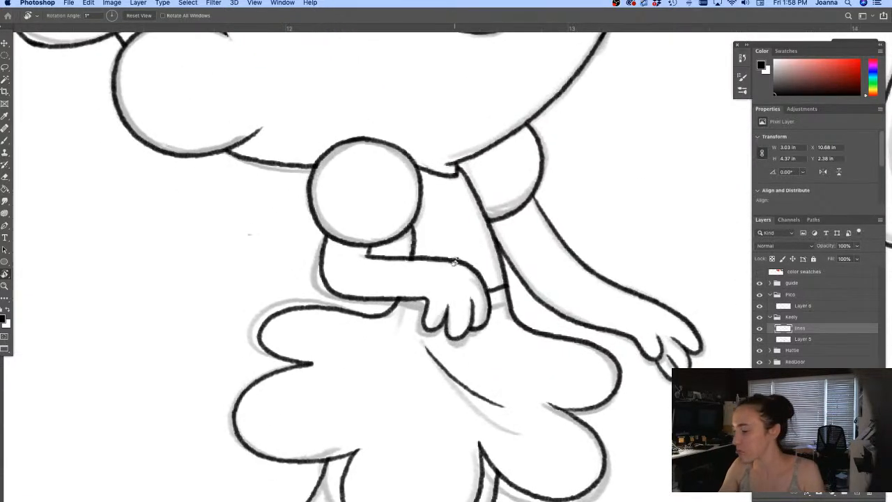
pyautogui.press('e')
pyautogui.moveTo(472, 287)
pyautogui.mouseDown()
pyautogui.moveTo(488, 312)
pyautogui.moveTo(484, 276)
pyautogui.moveTo(448, 312)
pyautogui.moveTo(468, 340)
pyautogui.mouseUp()
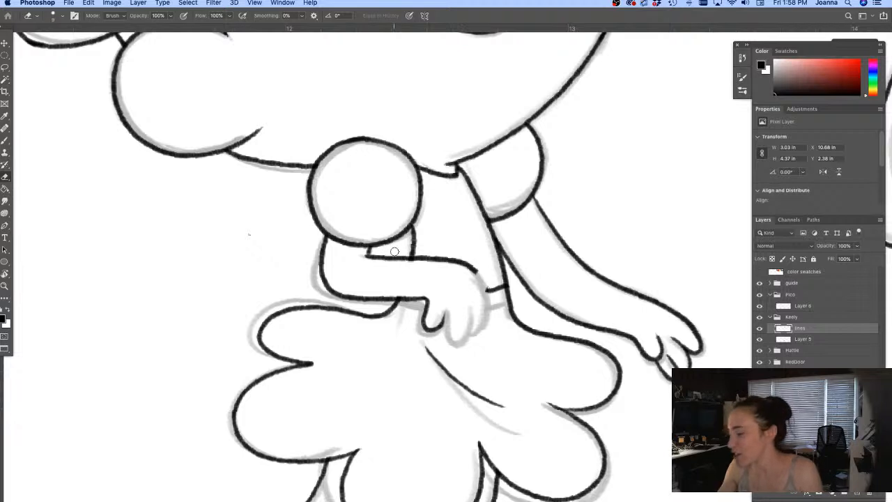
# Step: Redraw the knuckle curve and two outer fingers of Keely's near hand, making the fingers shorter than the sketch
pyautogui.press('b')
pyautogui.moveTo(446, 310)
pyautogui.mouseDown()
pyautogui.moveTo(439, 329)
pyautogui.moveTo(468, 322)
pyautogui.mouseUp()
pyautogui.moveTo(466, 264)
pyautogui.mouseDown()
pyautogui.moveTo(481, 274)
pyautogui.moveTo(484, 306)
pyautogui.moveTo(425, 327)
pyautogui.moveTo(441, 315)
pyautogui.moveTo(422, 330)
pyautogui.moveTo(442, 311)
pyautogui.mouseUp()
# Step: Erase the remaining long finger of Keely's near hand, reinforce the knuckle curve and ink a shorter finger
pyautogui.press('e')
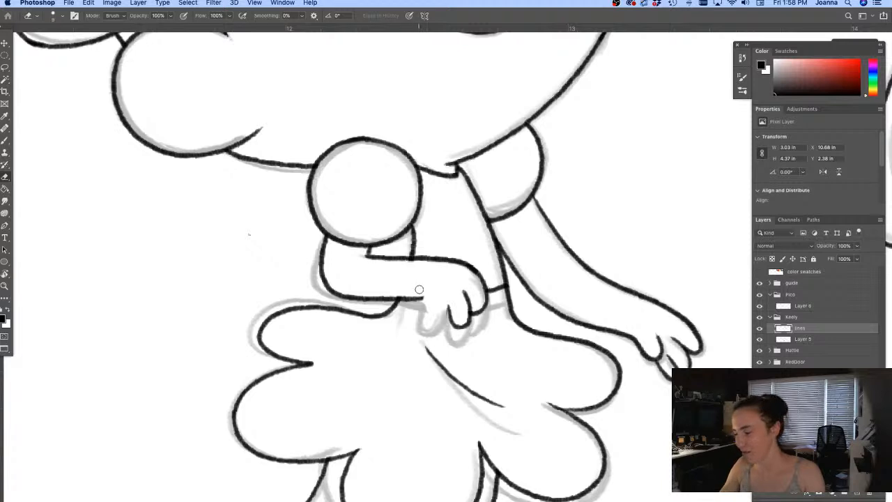
pyautogui.press('b')
pyautogui.moveTo(460, 260)
pyautogui.mouseDown()
pyautogui.moveTo(474, 269)
pyautogui.moveTo(485, 301)
pyautogui.mouseUp()
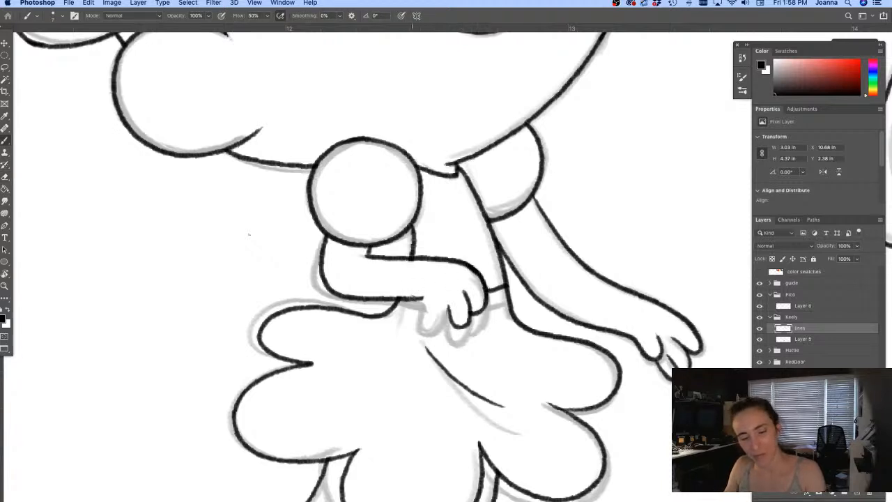
pyautogui.moveTo(422, 297)
pyautogui.mouseDown()
pyautogui.moveTo(439, 323)
pyautogui.moveTo(445, 301)
pyautogui.moveTo(452, 319)
pyautogui.mouseUp()
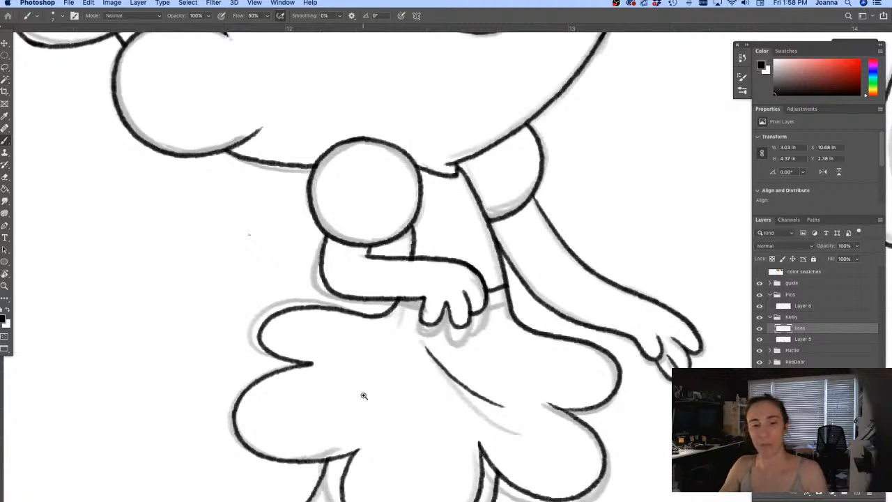
# Step: Lasso Keely's cheek and jaw line and rotate it slightly about its upper end to raise the chin end
pyautogui.scroll(-3, 364, 396)
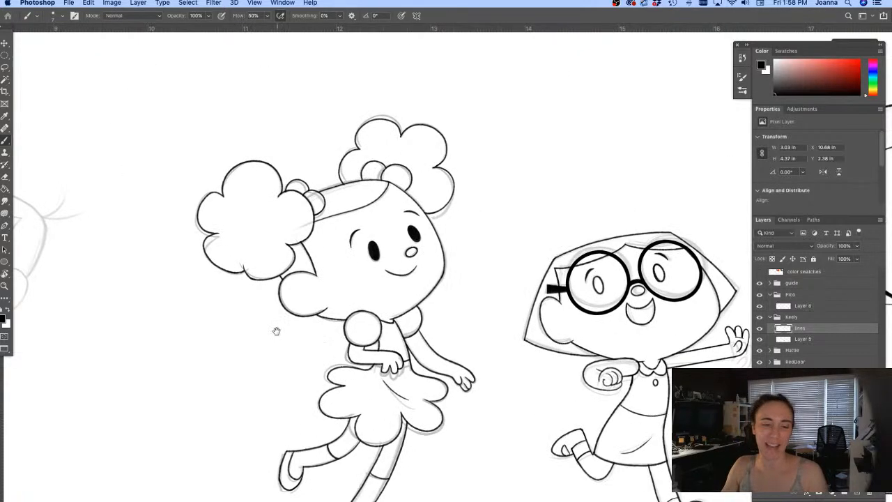
pyautogui.moveTo(235, 380); pyautogui.dragTo(276, 332)
pyautogui.scroll(5, 369, 310)
pyautogui.moveTo(408, 361); pyautogui.dragTo(325, 388)
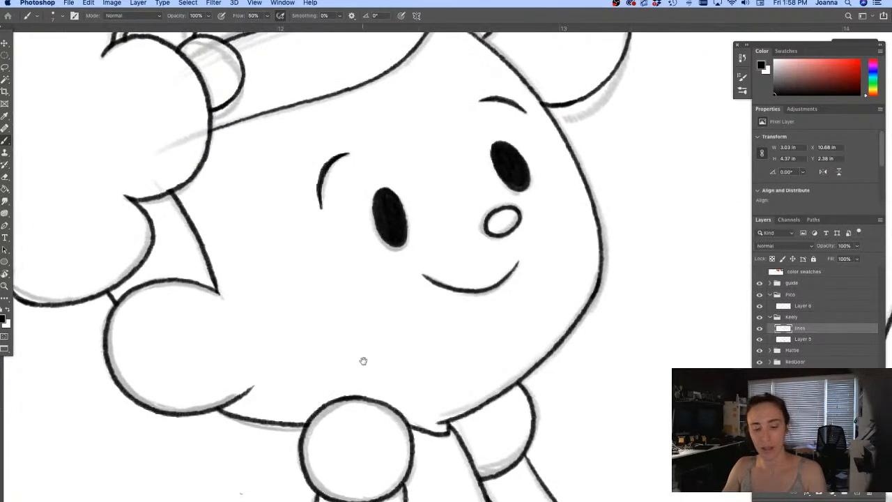
pyautogui.press('l')
pyautogui.moveTo(552, 262)
pyautogui.mouseDown()
pyautogui.moveTo(579, 135)
pyautogui.moveTo(615, 264)
pyautogui.moveTo(561, 362)
pyautogui.moveTo(493, 408)
pyautogui.moveTo(428, 421)
pyautogui.mouseUp()
pyautogui.hotkey('ctrl', 't')
pyautogui.moveTo(520, 277); pyautogui.dragTo(565, 135)
pyautogui.moveTo(422, 427); pyautogui.dragTo(420, 412)
pyautogui.press('Return')
pyautogui.hotkey('ctrl', 'd')
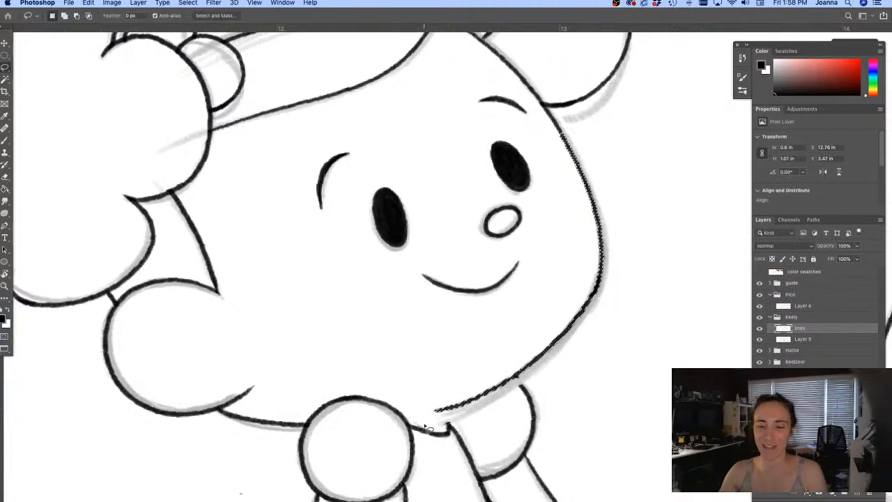
# Step: Join the top of Keely's far sleeve and her neckline to the raised jaw line with short brush strokes
pyautogui.scroll(2, 426, 427)
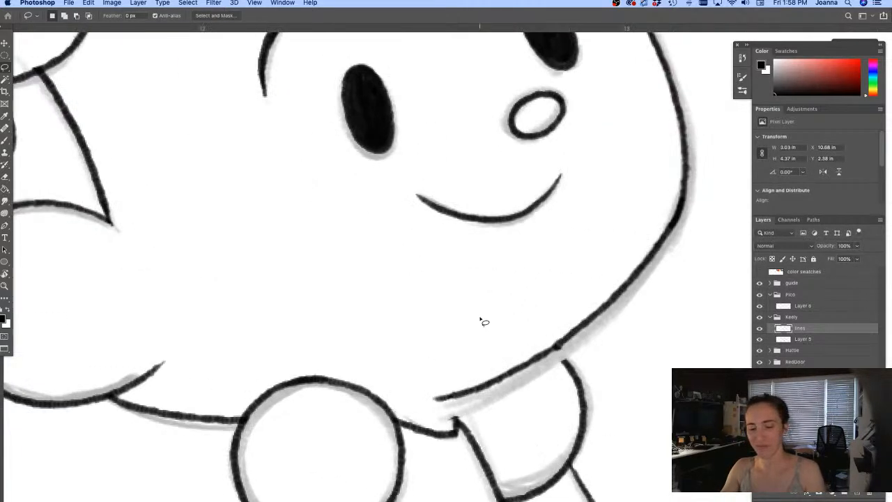
pyautogui.press('e')
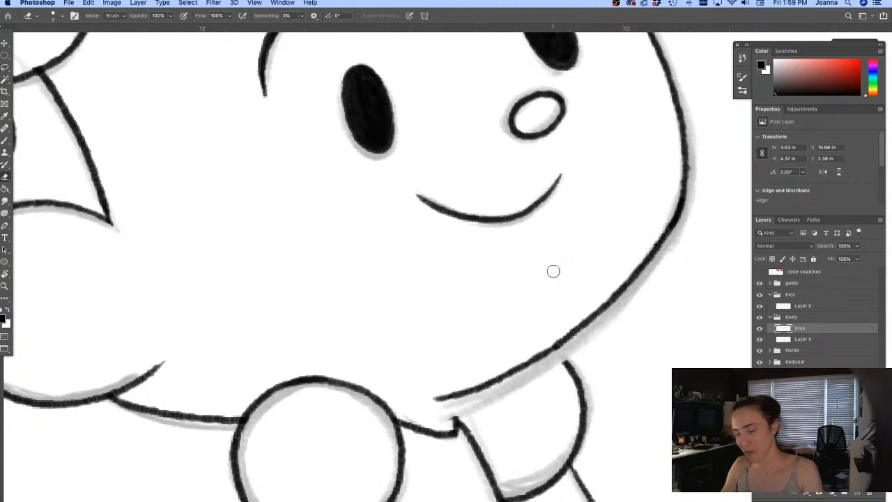
pyautogui.press('b')
pyautogui.moveTo(567, 364); pyautogui.dragTo(548, 346)
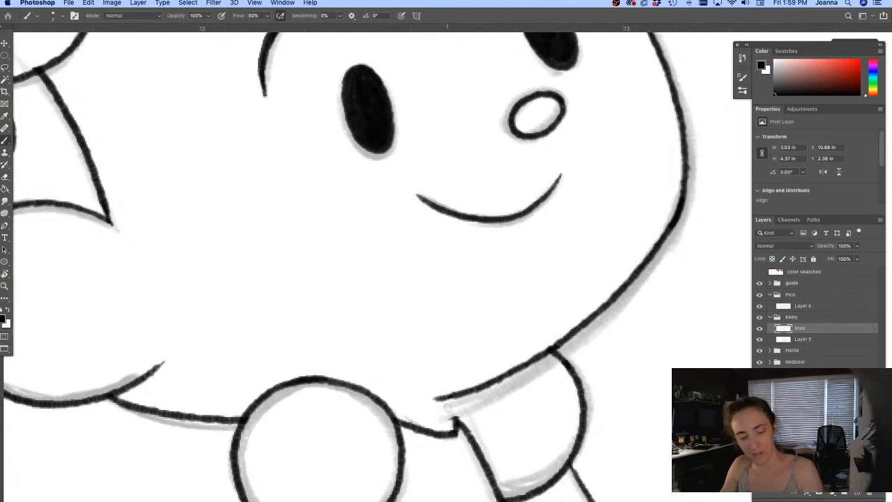
pyautogui.moveTo(455, 411)
pyautogui.mouseDown()
pyautogui.moveTo(450, 434)
pyautogui.moveTo(417, 414)
pyautogui.moveTo(364, 422)
pyautogui.mouseUp()
pyautogui.press('e')
# Step: Hide Keely's sketch layer and thicken her head outline from the hair parting down to the far cheek, including the hair tie's end
pyautogui.scroll(-10, 363, 422)
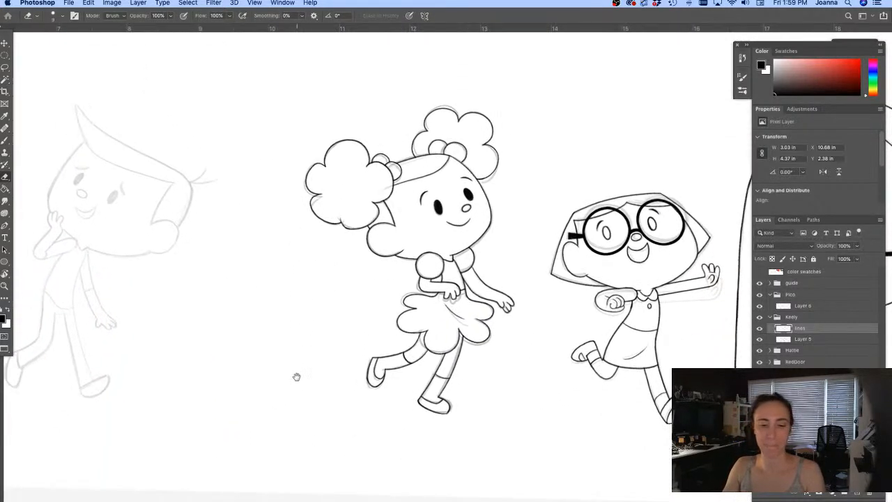
pyautogui.scroll(-1, 294, 360)
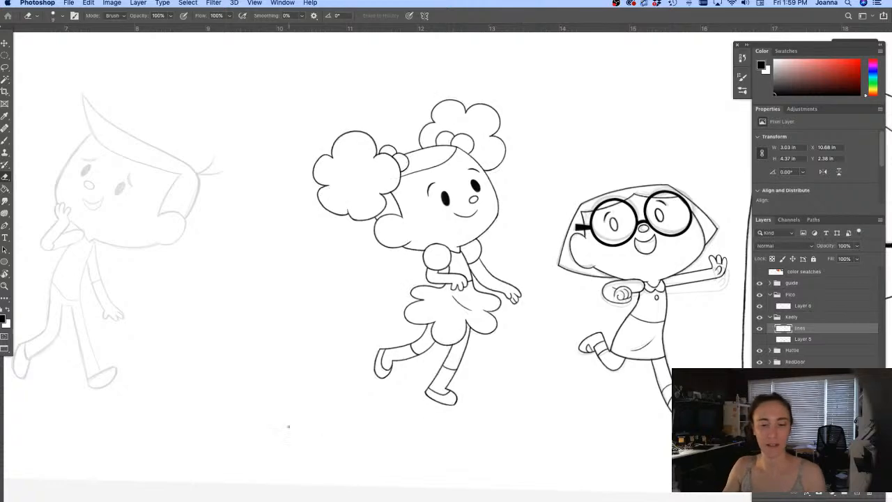
pyautogui.keyDown('super'); pyautogui.click(458, 179); pyautogui.keyUp('super')
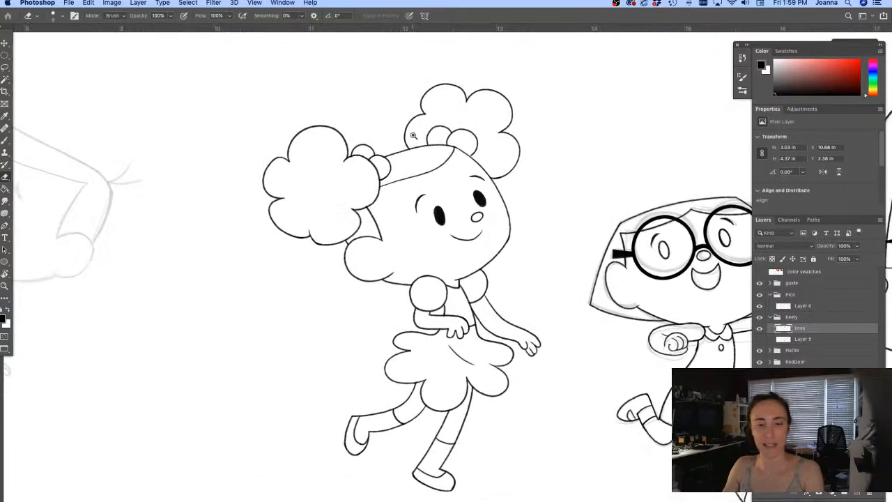
pyautogui.keyDown('super'); pyautogui.click(412, 198); pyautogui.keyUp('super')
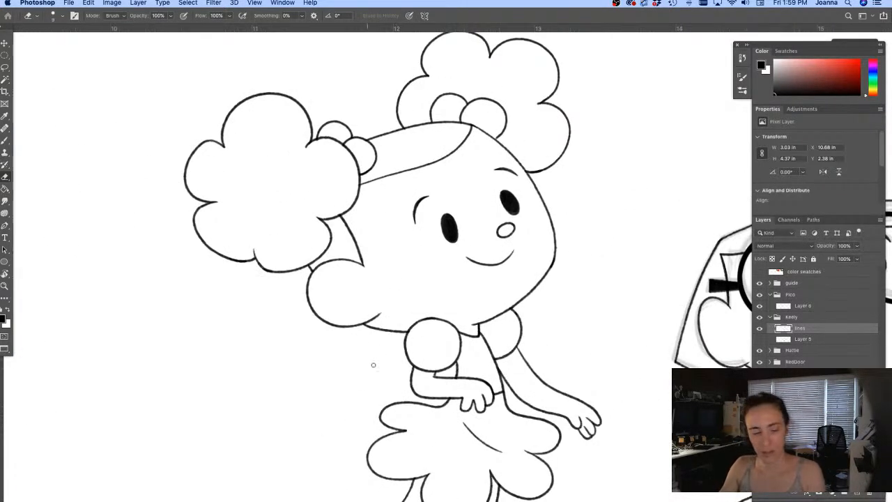
pyautogui.moveTo(505, 274)
pyautogui.mouseDown()
pyautogui.moveTo(476, 367)
pyautogui.moveTo(457, 353)
pyautogui.mouseUp()
pyautogui.keyDown('super'); pyautogui.click(450, 321); pyautogui.keyUp('super')
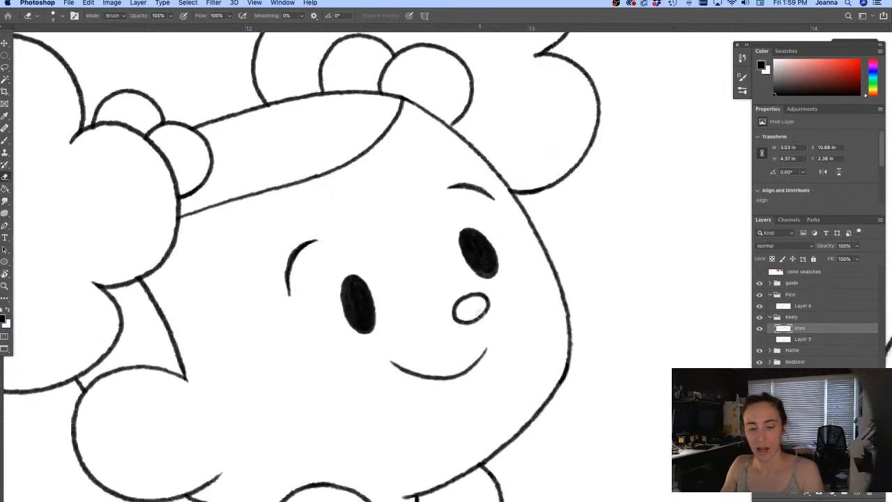
pyautogui.press('b')
pyautogui.moveTo(401, 97)
pyautogui.mouseDown()
pyautogui.moveTo(469, 144)
pyautogui.moveTo(517, 200)
pyautogui.moveTo(553, 266)
pyautogui.moveTo(571, 348)
pyautogui.mouseUp()
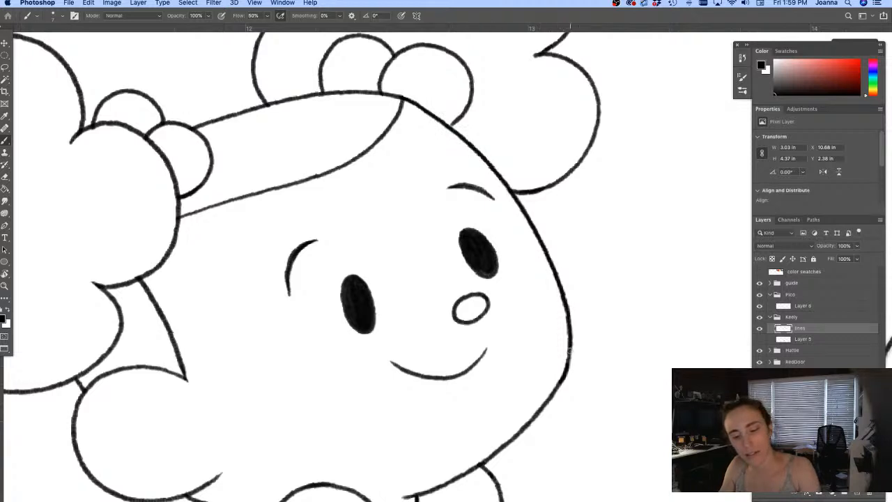
pyautogui.moveTo(470, 99); pyautogui.dragTo(452, 122)
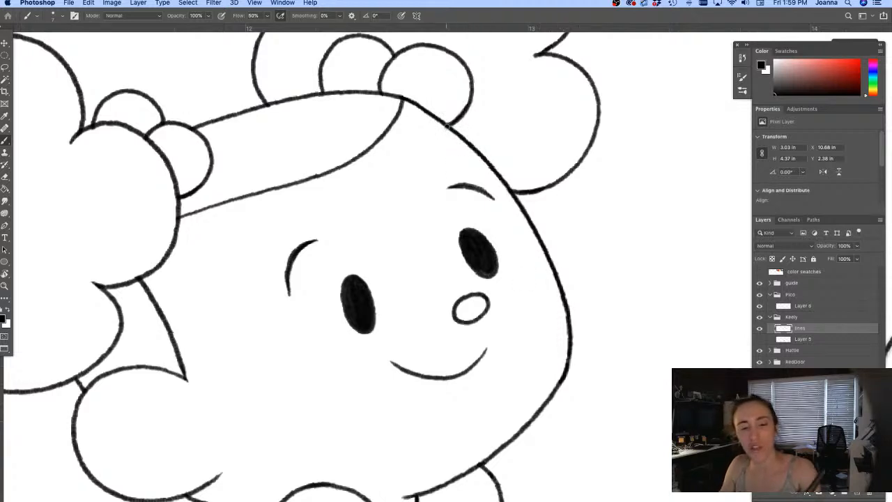
# Step: Touch up the notches between the curls of Keely's far hair puff with the brush
pyautogui.scroll(10, 481, 265)
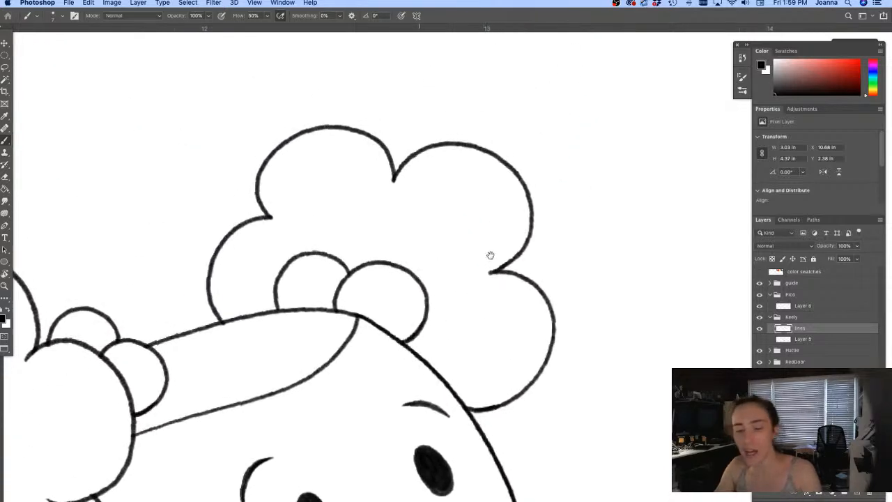
pyautogui.press('e')
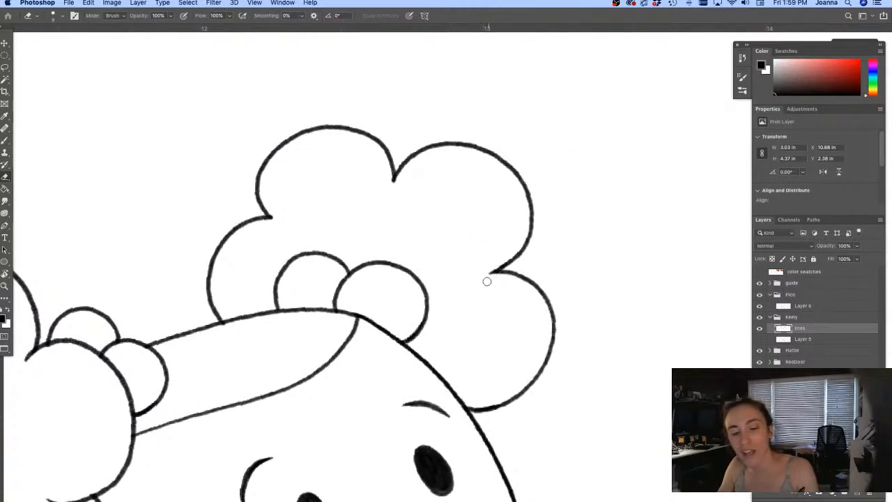
pyautogui.press('b')
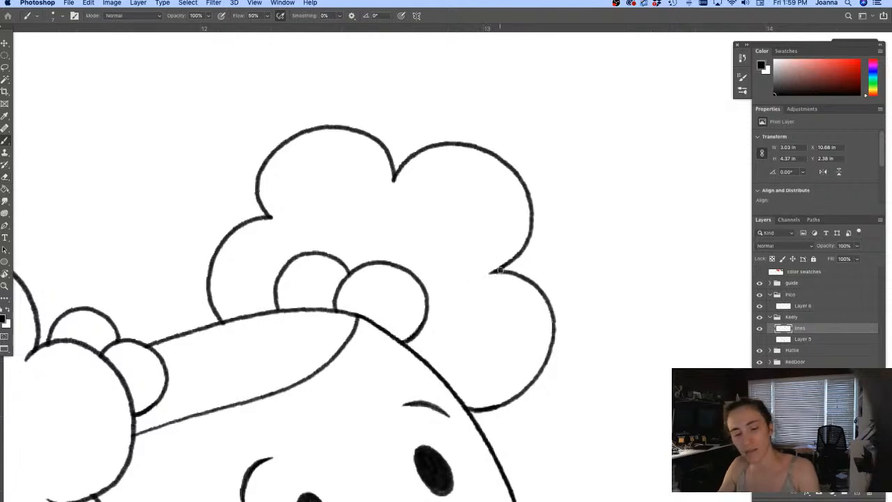
pyautogui.moveTo(270, 195)
pyautogui.mouseDown()
pyautogui.moveTo(271, 181)
pyautogui.moveTo(262, 189)
pyautogui.moveTo(265, 216)
pyautogui.mouseUp()
pyautogui.moveTo(252, 286); pyautogui.dragTo(202, 300)
pyautogui.moveTo(181, 424); pyautogui.dragTo(349, 340)
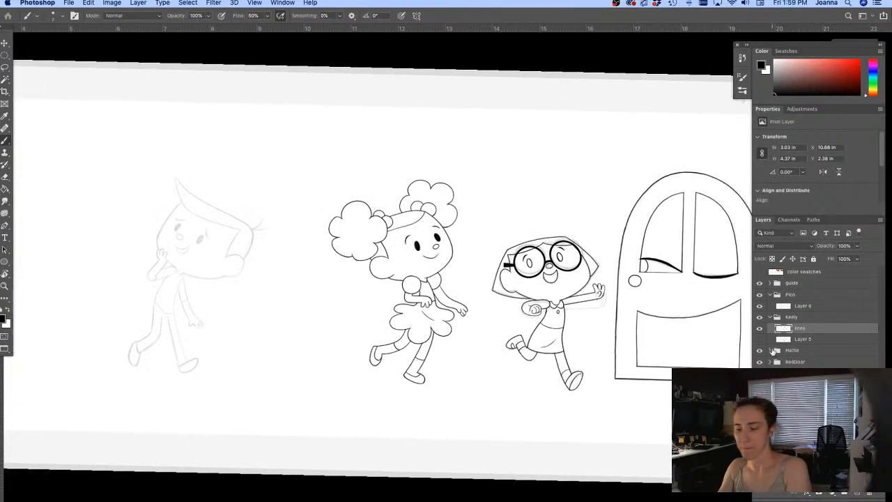
# Step: Expand the layer group of the girl with glasses, hide its sketch layer and select its line art layer
pyautogui.click(772, 351)
pyautogui.click(760, 383)
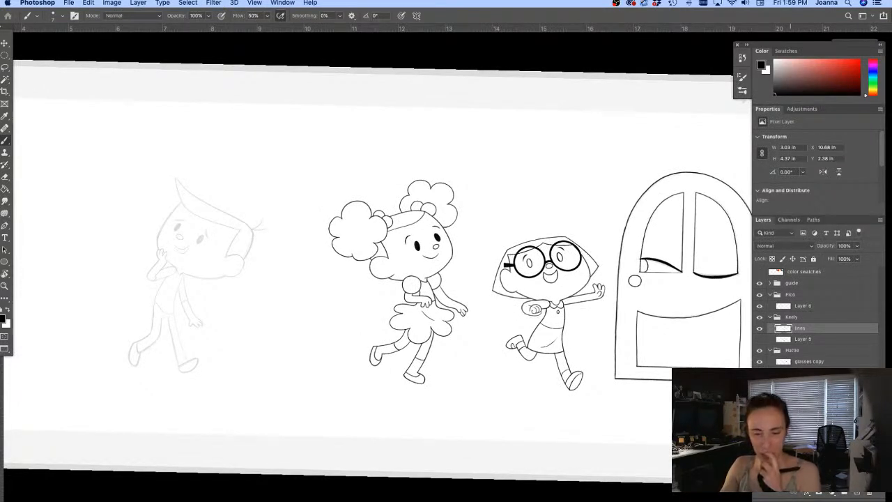
pyautogui.click(788, 372)
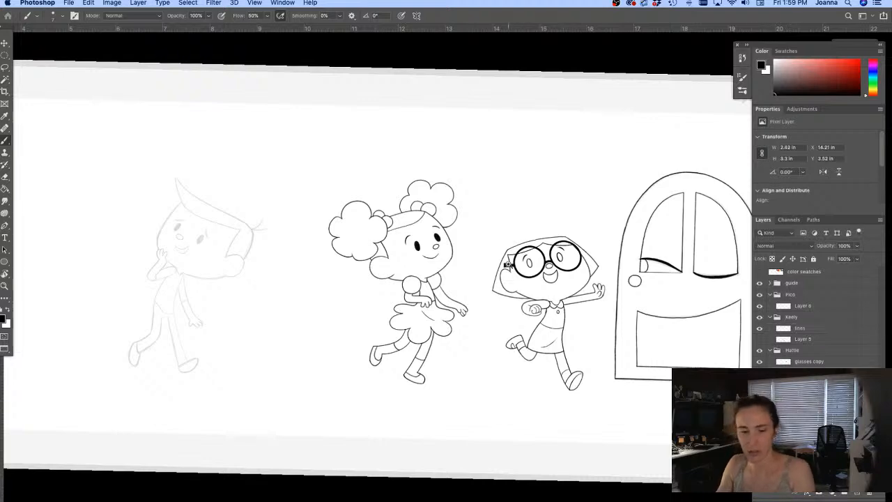
# Step: Hide the girl's glasses, lasso her head and rotate it clockwise by about 5 degrees, shifting it slightly to fit the neck
pyautogui.keyDown('super'); pyautogui.click(510, 266); pyautogui.keyUp('super')
pyautogui.moveTo(537, 388); pyautogui.dragTo(464, 427)
pyautogui.press('l')
pyautogui.moveTo(391, 281)
pyautogui.mouseDown()
pyautogui.moveTo(394, 328)
pyautogui.moveTo(423, 364)
pyautogui.moveTo(471, 363)
pyautogui.moveTo(502, 343)
pyautogui.moveTo(549, 330)
pyautogui.moveTo(579, 268)
pyautogui.moveTo(385, 261)
pyautogui.moveTo(375, 285)
pyautogui.mouseUp()
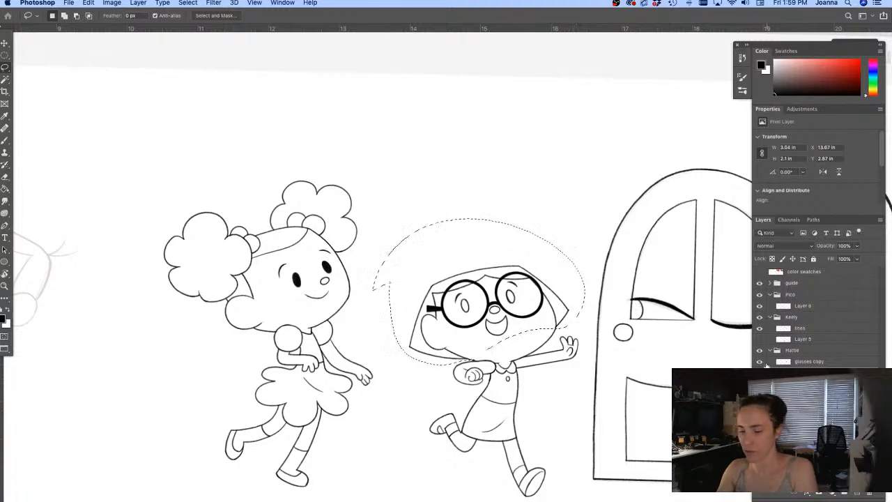
pyautogui.press('Delete')
pyautogui.press('super+t')
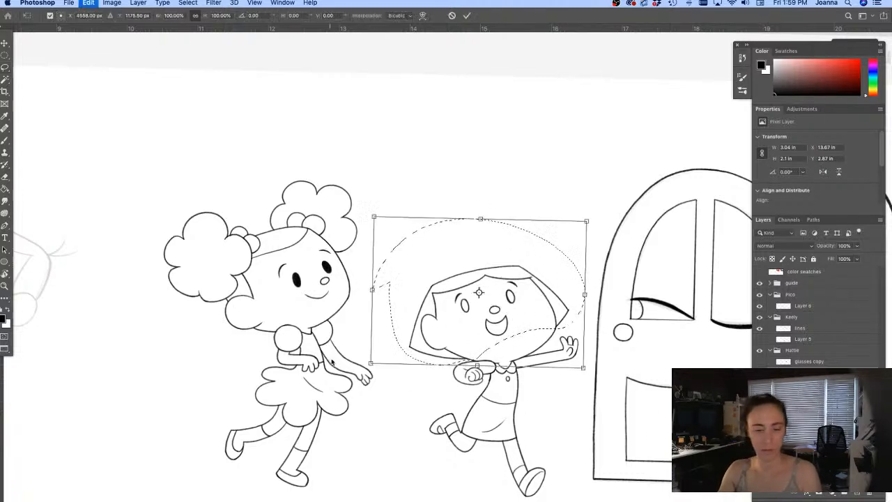
pyautogui.moveTo(331, 363); pyautogui.dragTo(334, 345)
pyautogui.moveTo(410, 333); pyautogui.dragTo(416, 331)
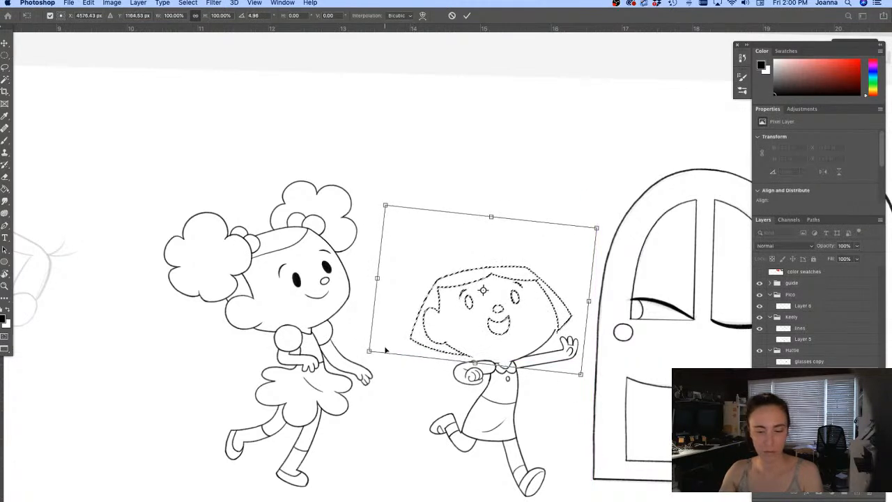
pyautogui.press('Up')
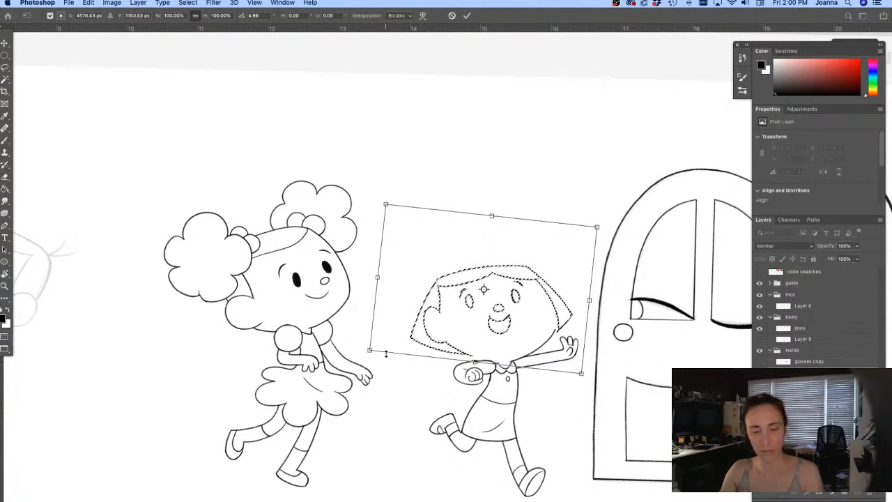
pyautogui.press('Return')
pyautogui.press('super+d')
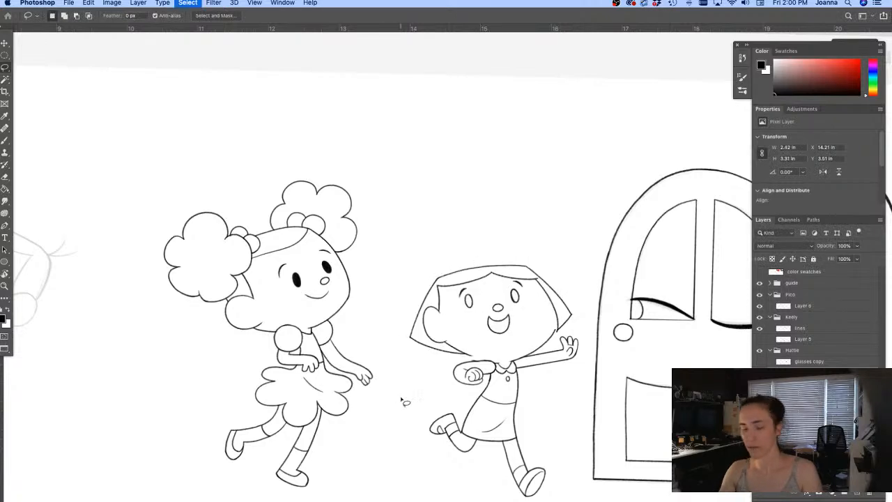
# Step: Lasso the girl's far cheek line and swing its lower end inward, and erase the overshooting end of the jaw line
pyautogui.keyDown('super'); pyautogui.click(532, 374); pyautogui.keyUp('super')
pyautogui.moveTo(434, 416); pyautogui.dragTo(444, 417)
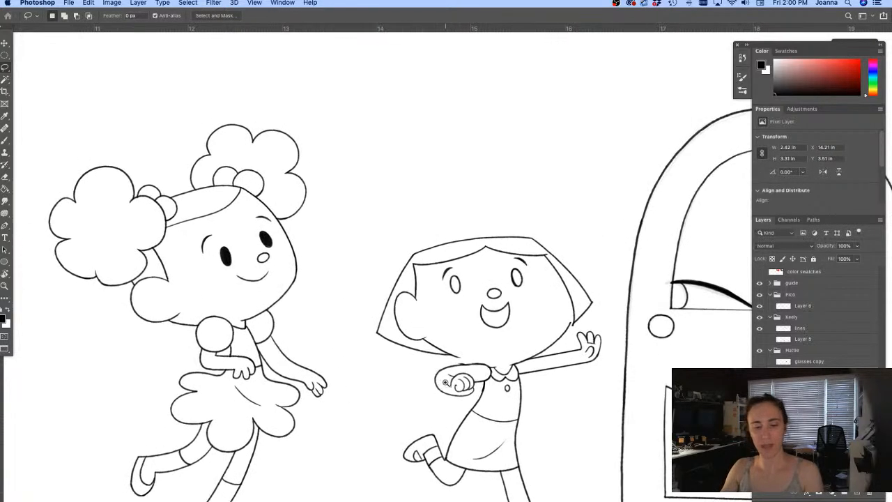
pyautogui.keyDown('super'); pyautogui.click(445, 382); pyautogui.keyUp('super')
pyautogui.press('b')
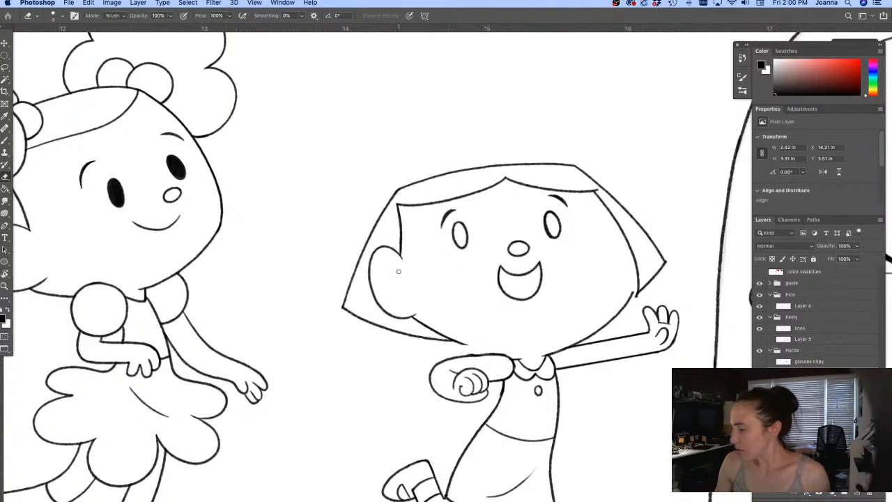
pyautogui.press('l')
pyautogui.moveTo(593, 192)
pyautogui.mouseDown()
pyautogui.moveTo(617, 211)
pyautogui.moveTo(647, 278)
pyautogui.moveTo(634, 314)
pyautogui.moveTo(637, 291)
pyautogui.moveTo(615, 304)
pyautogui.moveTo(588, 209)
pyautogui.mouseUp()
pyautogui.hotkey('ctrl', 't')
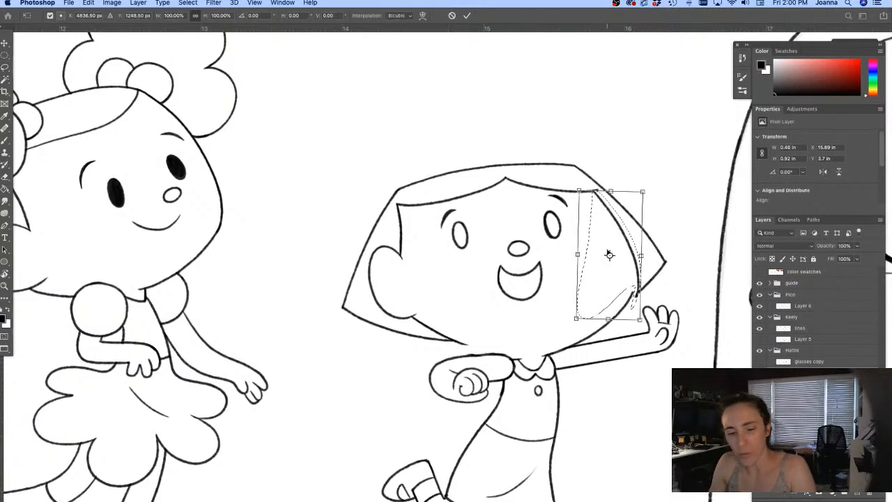
pyautogui.moveTo(552, 315); pyautogui.dragTo(527, 325)
pyautogui.press('Return')
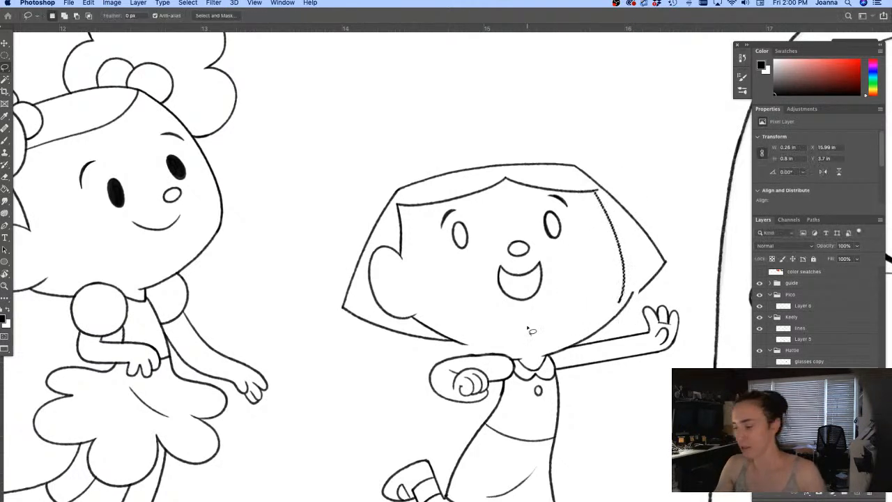
pyautogui.press('e')
pyautogui.moveTo(635, 282); pyautogui.dragTo(613, 316)
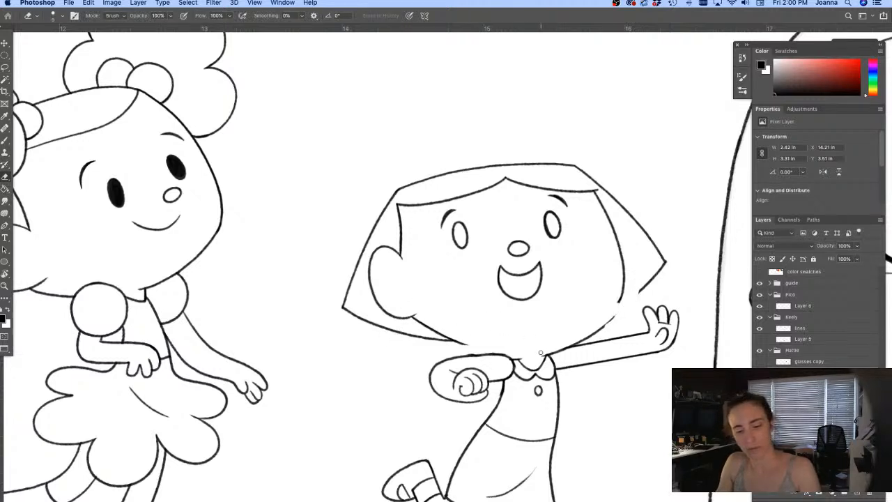
# Step: Lasso the girl's whole head and move it slightly down toward the collar and her raised hand
pyautogui.press('l')
pyautogui.moveTo(313, 257)
pyautogui.mouseDown()
pyautogui.moveTo(333, 309)
pyautogui.moveTo(465, 356)
pyautogui.moveTo(615, 317)
pyautogui.moveTo(669, 193)
pyautogui.moveTo(304, 258)
pyautogui.mouseUp()
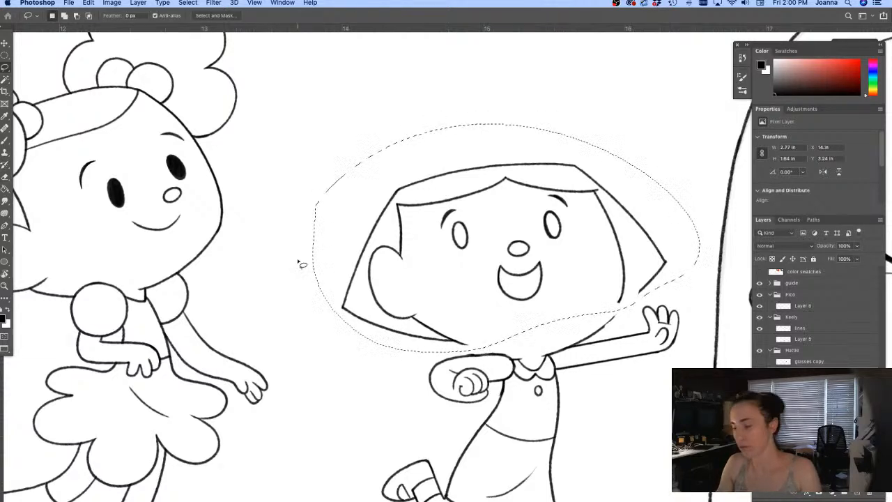
pyautogui.press('v')
pyautogui.moveTo(388, 221); pyautogui.dragTo(391, 226)
pyautogui.press('super+d')
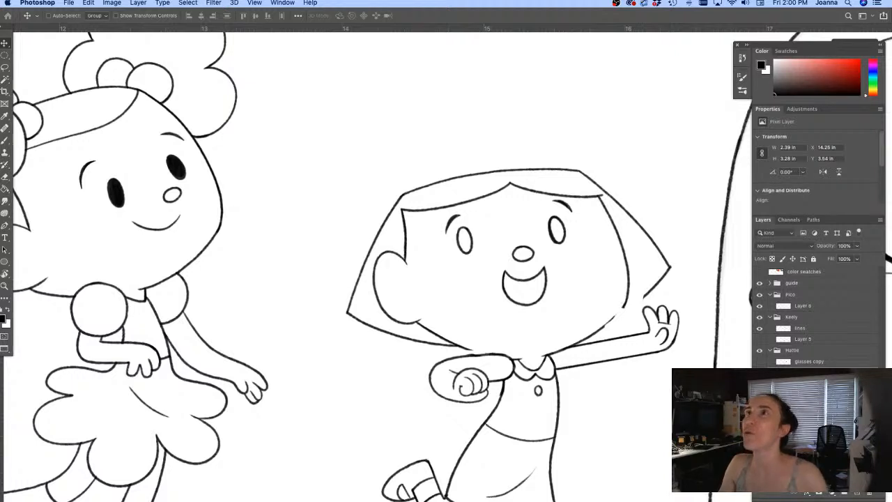
# Step: Close the gap between the girl's far cheek and jaw, and extend the far hair edge to meet the face
pyautogui.press('Tab')
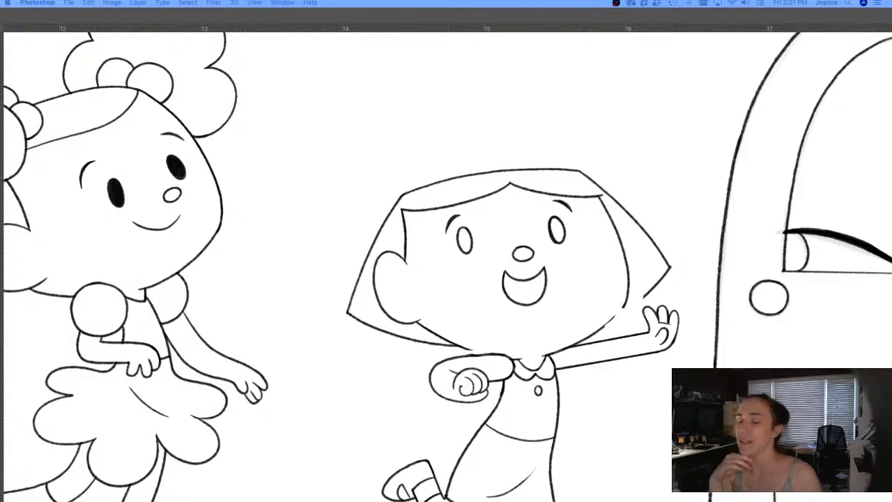
pyautogui.press('Tab')
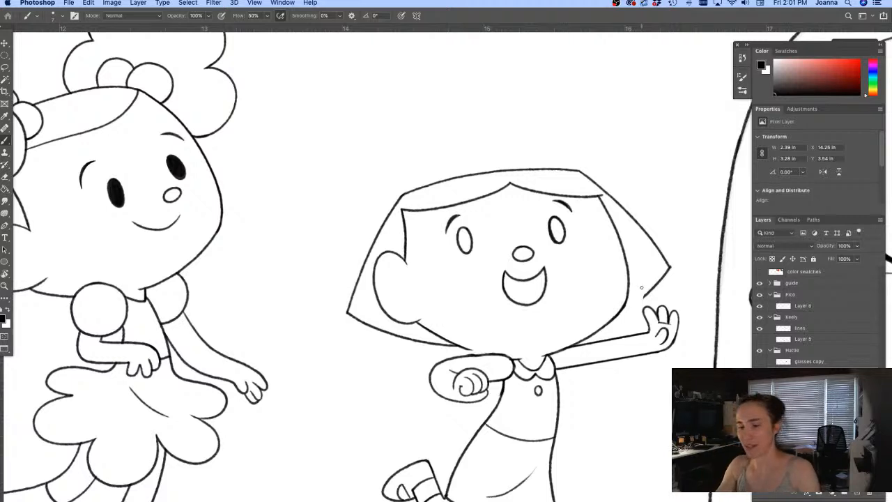
pyautogui.press('e')
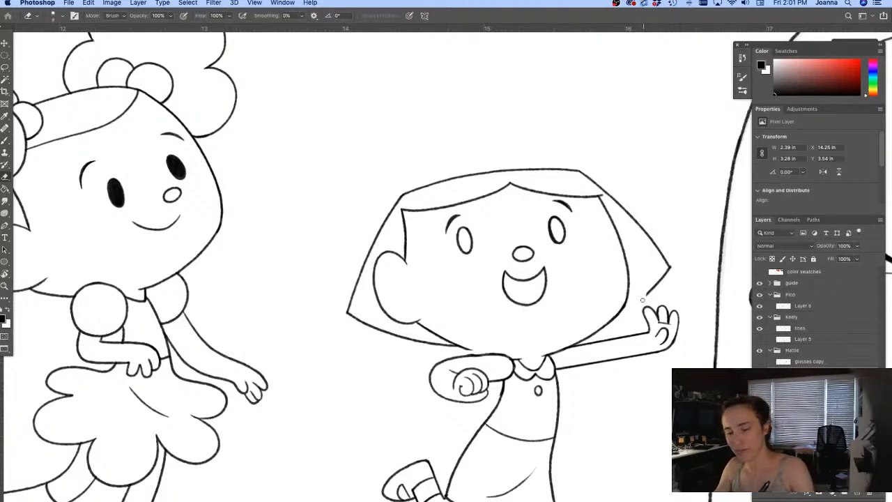
pyautogui.press('b')
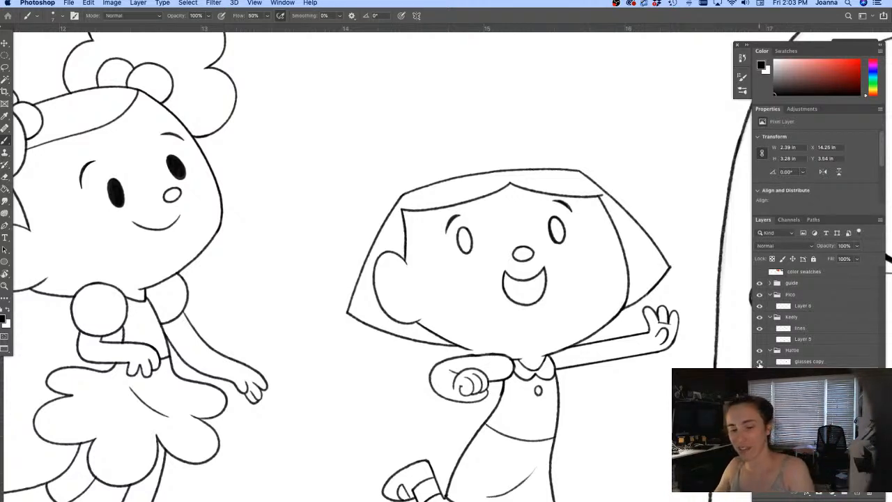
# Step: Show the girl's glasses again and make the glasses copy layer active
pyautogui.click(759, 362)
pyautogui.press('super+t')
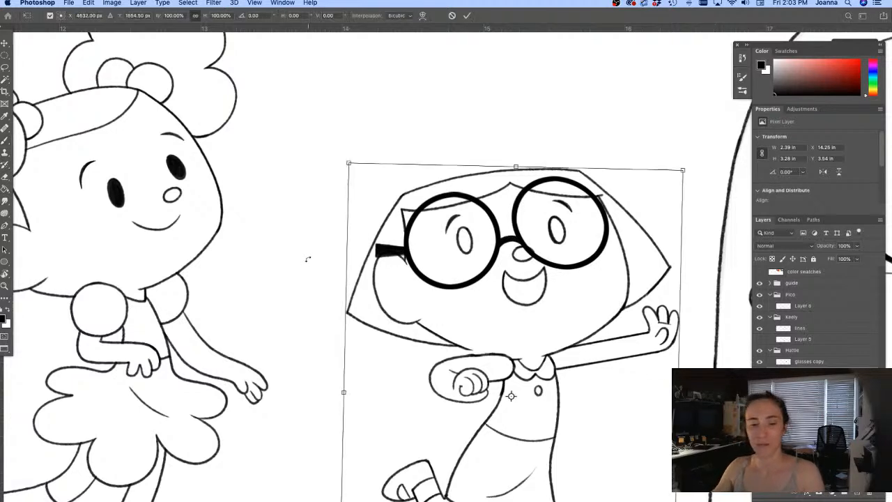
pyautogui.press('Escape')
pyautogui.click(801, 361)
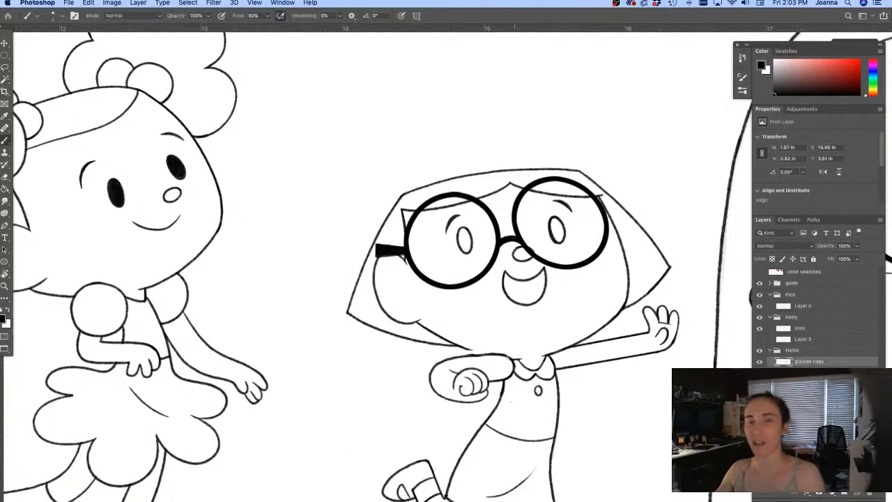
# Step: Rotate the glasses slightly and move them so the lenses frame the eyes and the bridge sits above the nose
pyautogui.press('super+t')
pyautogui.moveTo(315, 240); pyautogui.dragTo(309, 225)
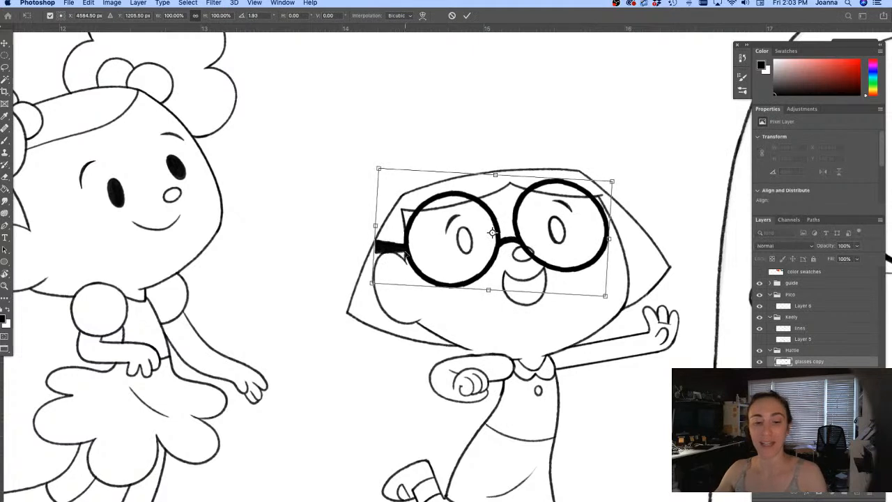
pyautogui.moveTo(492, 234); pyautogui.dragTo(505, 229)
pyautogui.moveTo(426, 257); pyautogui.dragTo(423, 260)
pyautogui.press('Up')
pyautogui.press('Up')
pyautogui.press('Up')
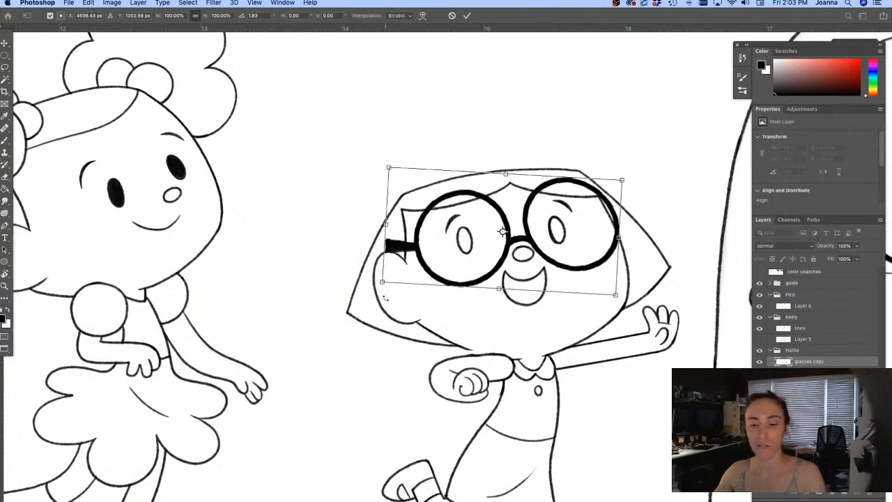
pyautogui.moveTo(361, 258)
pyautogui.mouseDown()
pyautogui.moveTo(350, 229)
pyautogui.moveTo(332, 239)
pyautogui.mouseUp()
pyautogui.press('Return')
pyautogui.press('b')
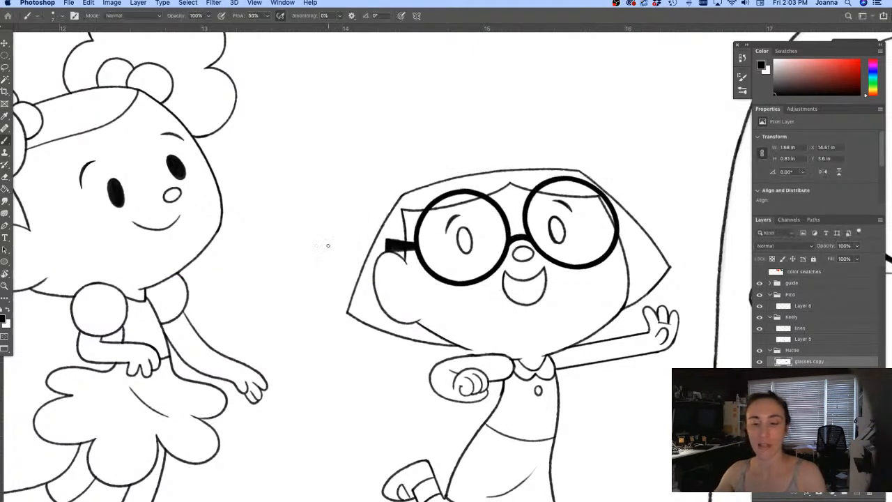
pyautogui.keyDown('alt'); pyautogui.click(390, 367); pyautogui.keyUp('alt')
pyautogui.moveTo(333, 397); pyautogui.dragTo(358, 290)
pyautogui.keyDown('alt'); pyautogui.click(358, 290); pyautogui.keyUp('alt')
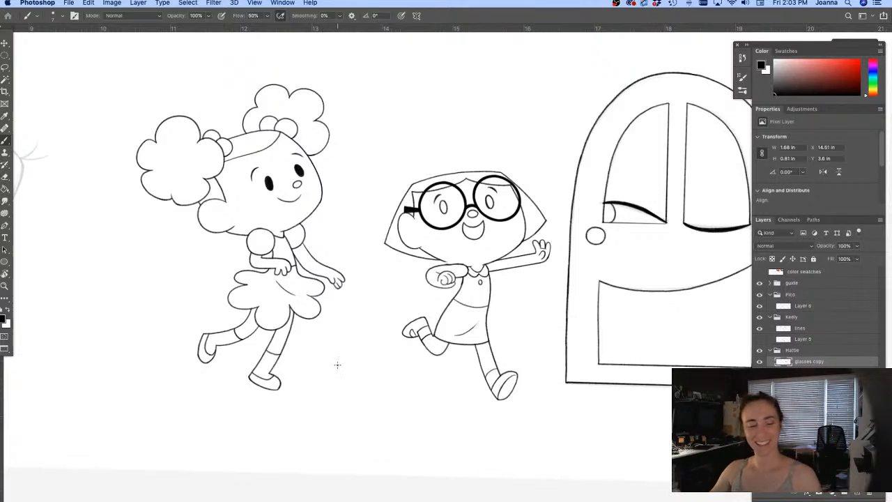
pyautogui.scroll(-5, 362, 366)
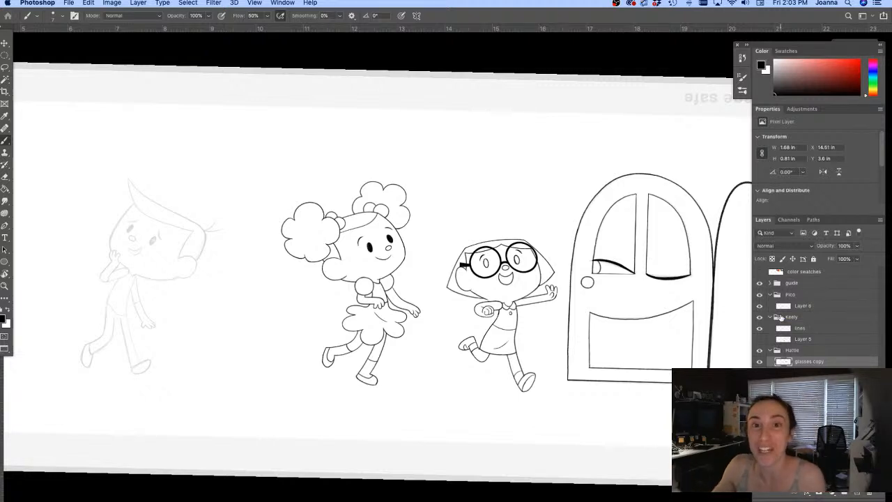
pyautogui.press('Tab')
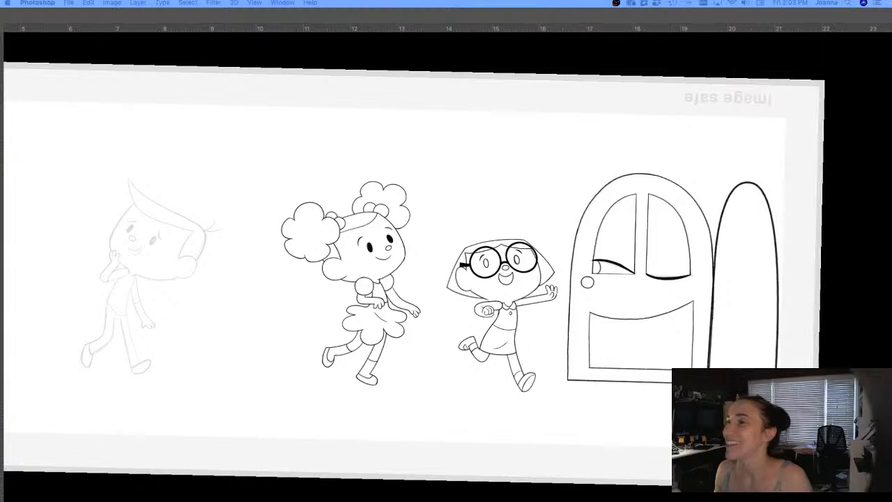